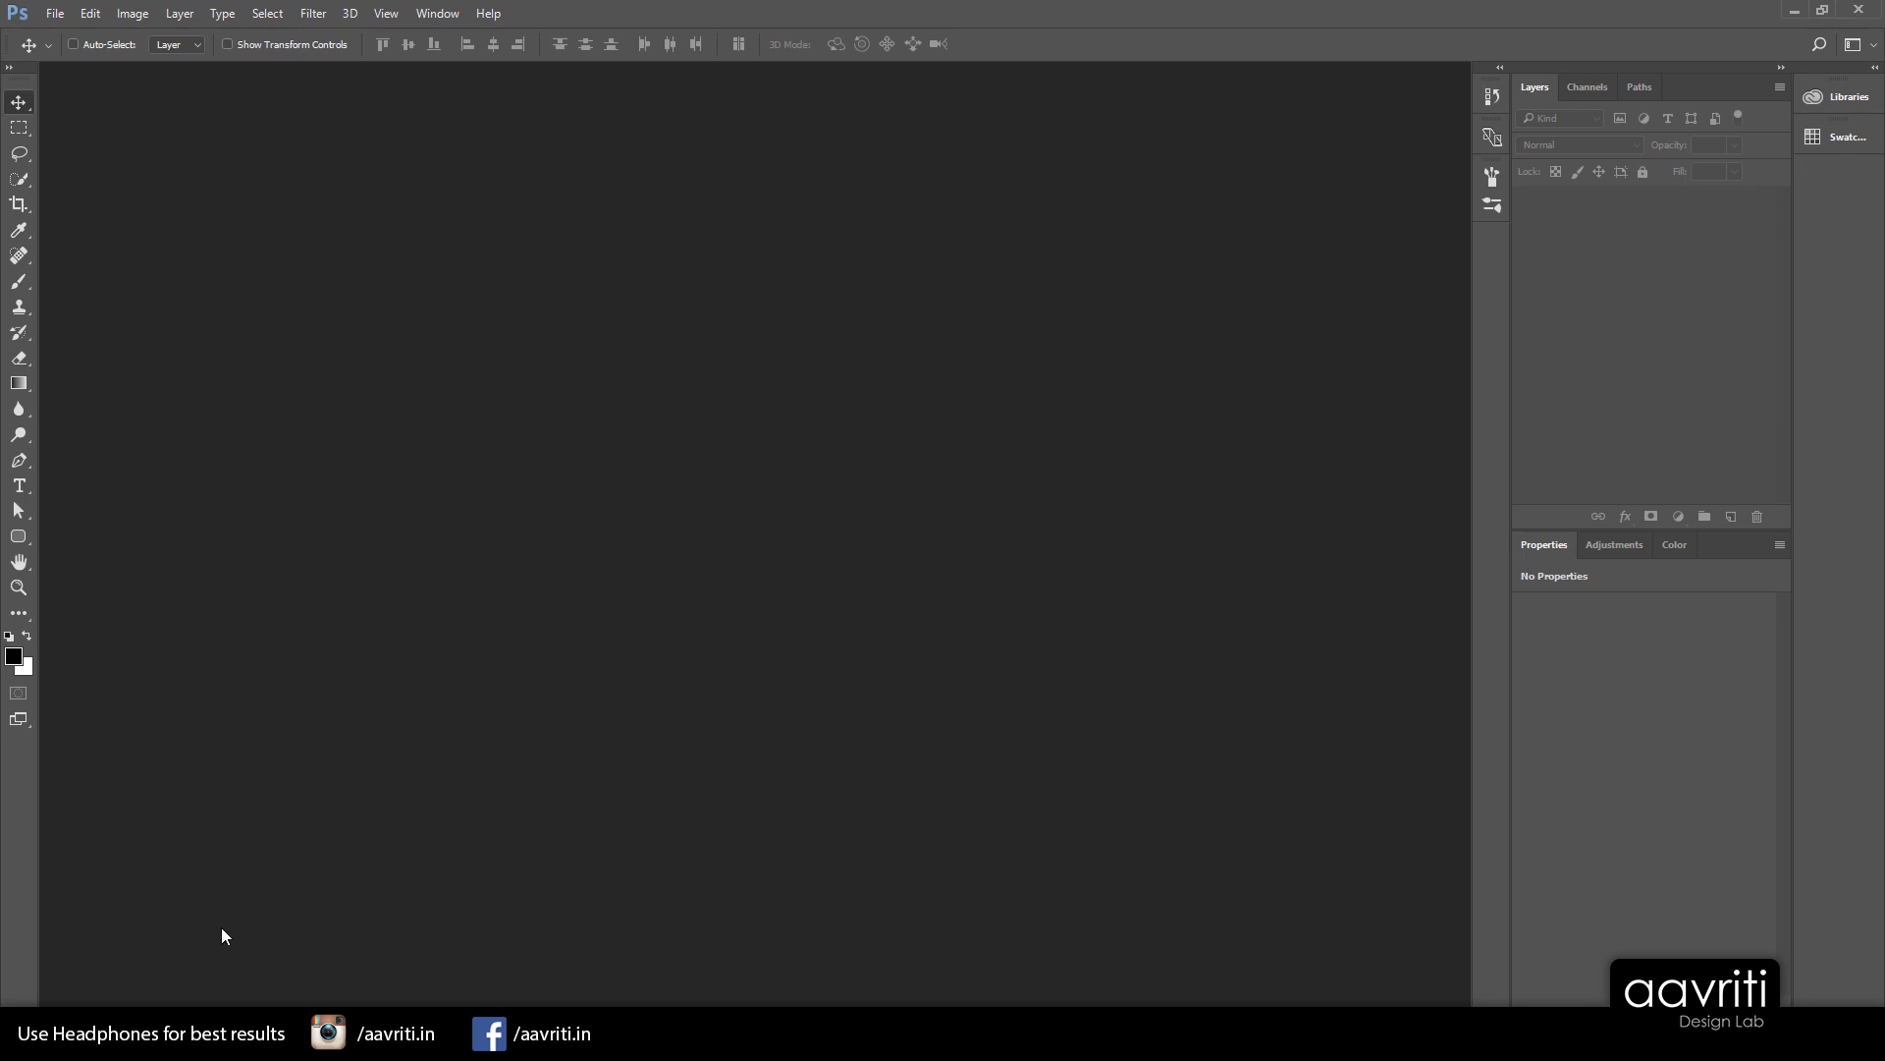
Switch to the FASHION ILLUSTRATION folder, examine illustration ref.jpg and the blue denim texture image, and close the previews
{"action": "mouse_move", "coordinate": [167, 1041]}
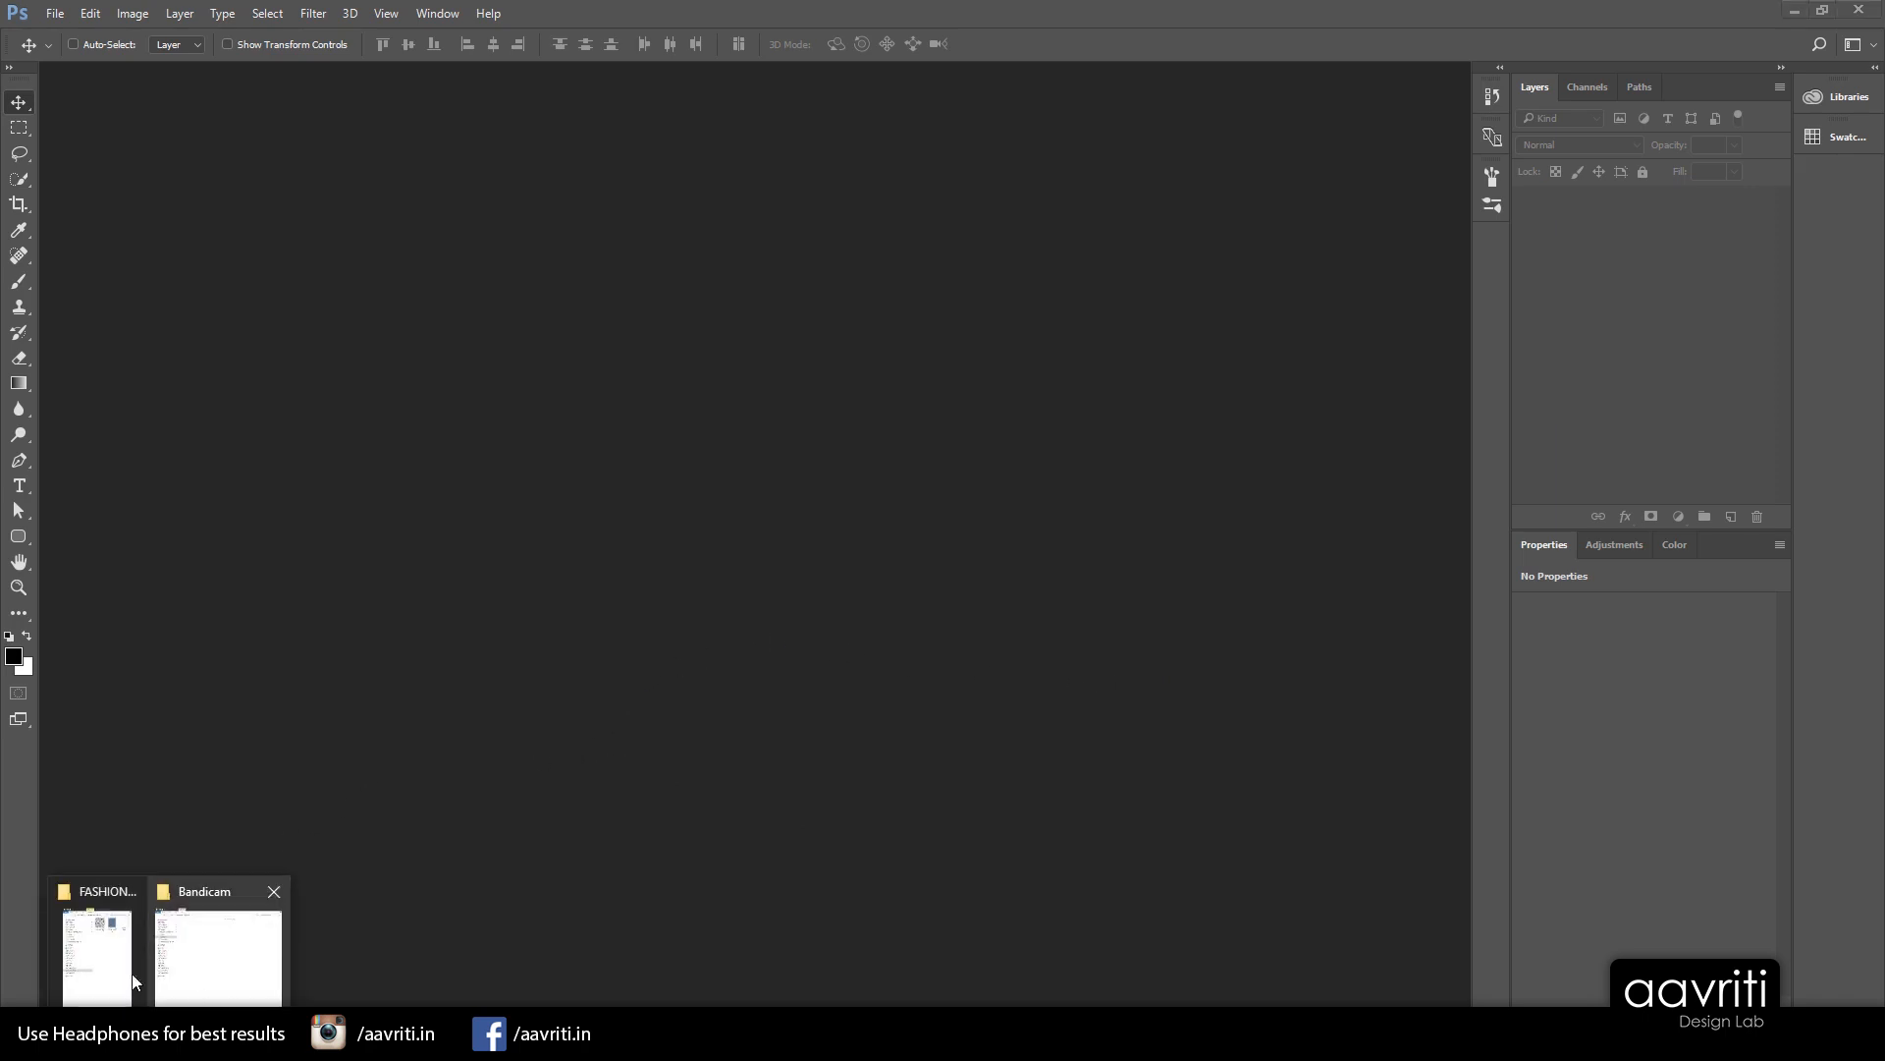
{"action": "left_click", "coordinate": [105, 956]}
{"action": "double_click", "coordinate": [1813, 150]}
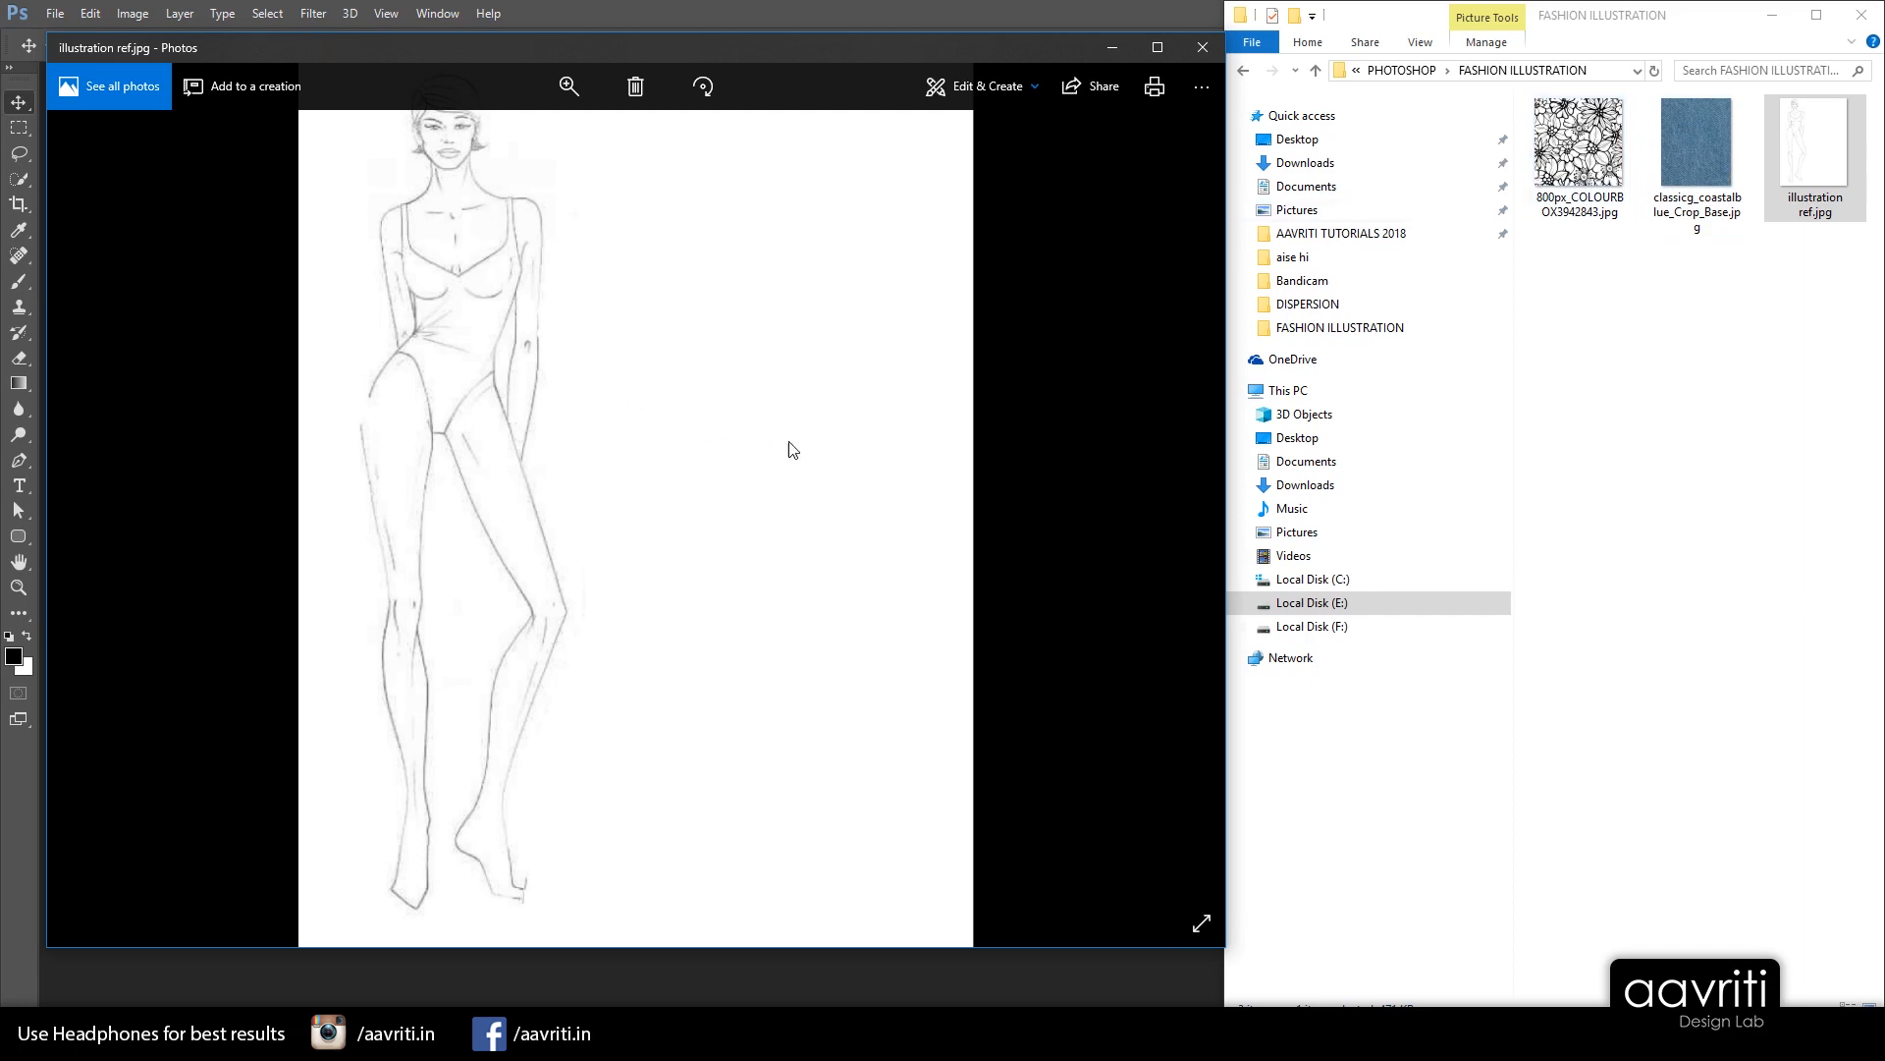
{"action": "double_click", "coordinate": [1677, 174]}
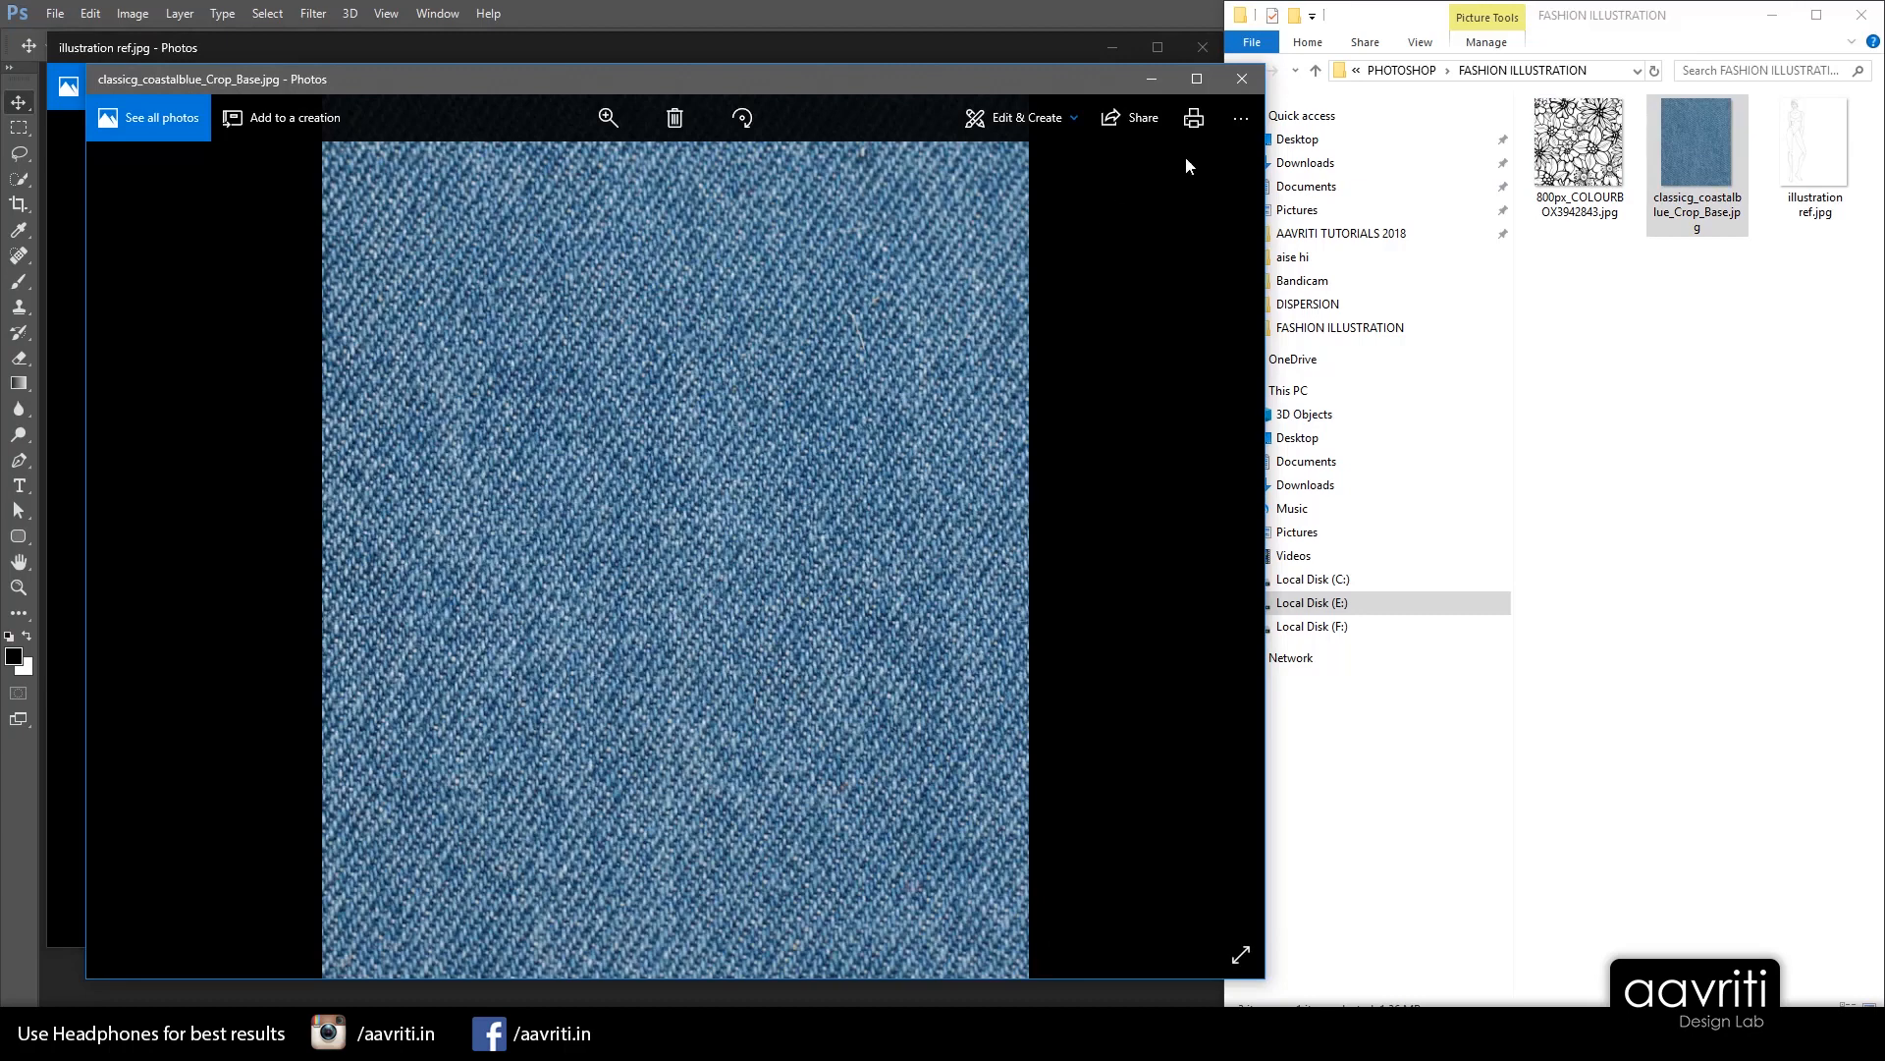
{"action": "left_click", "coordinate": [1239, 82]}
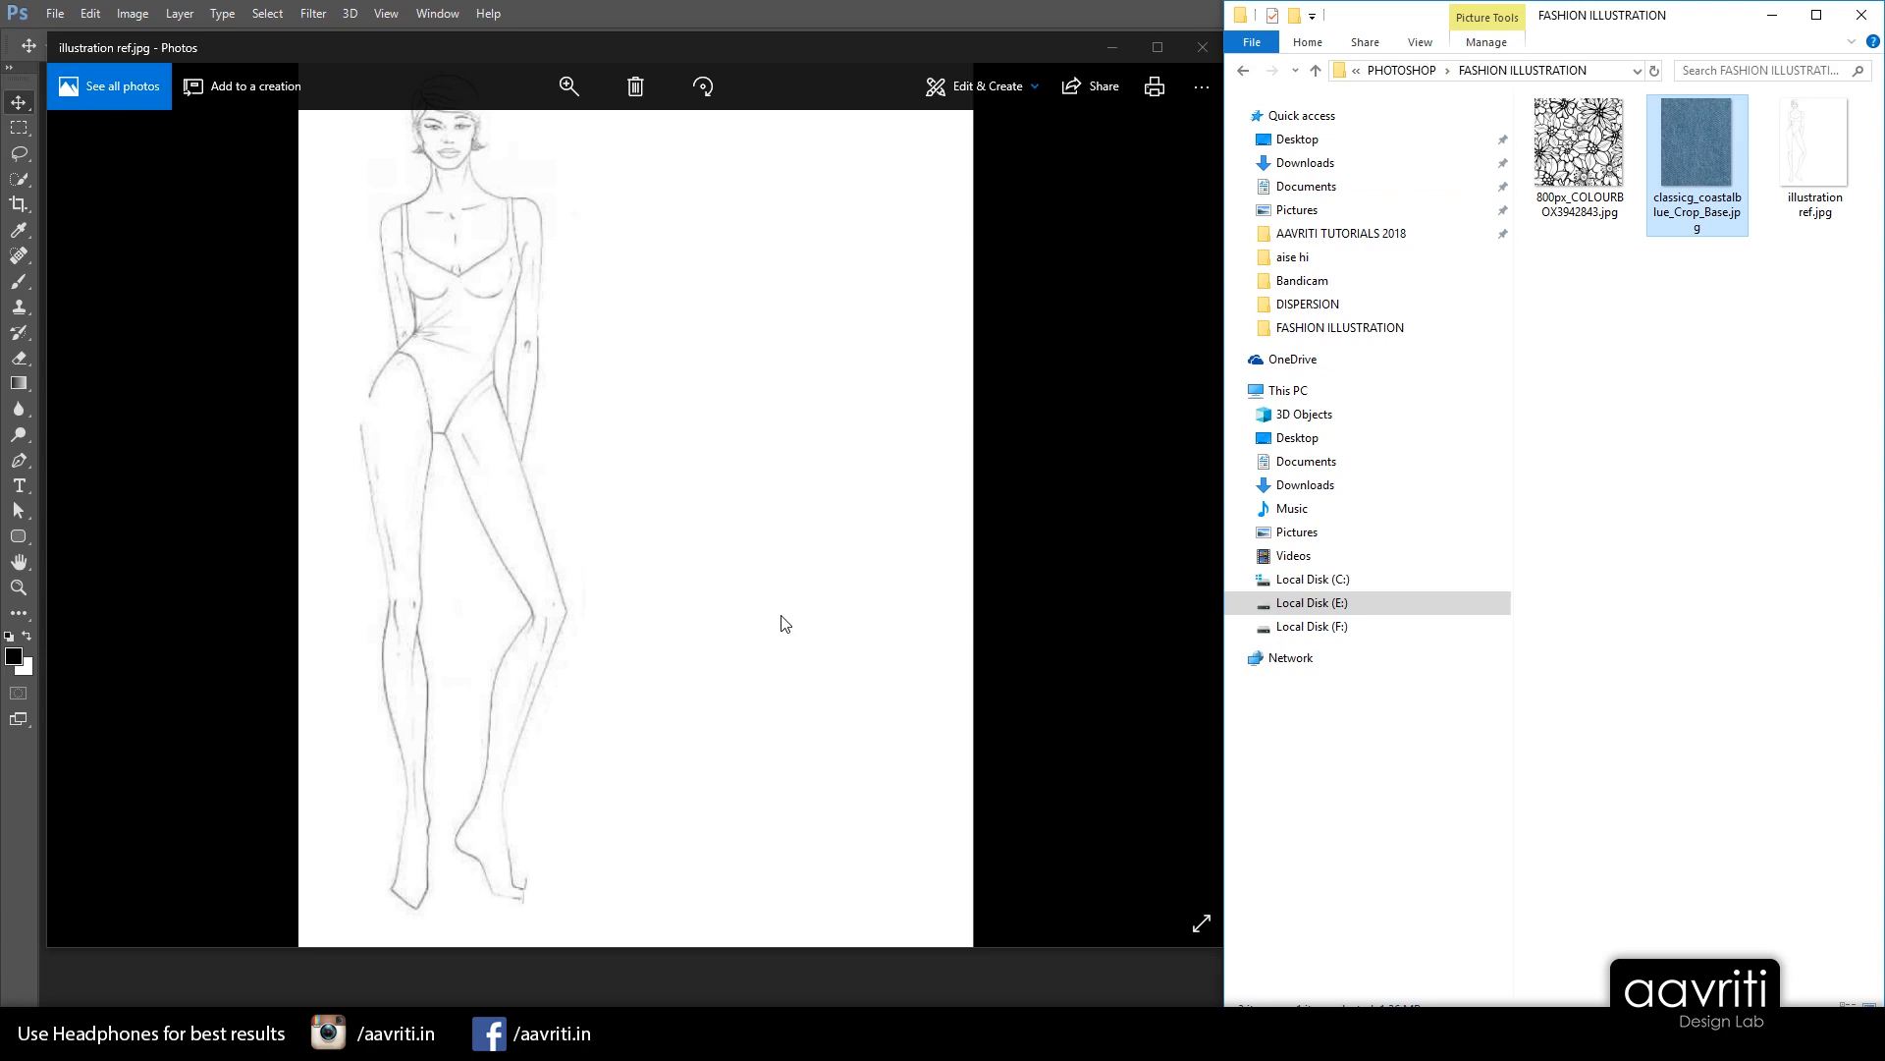
{"action": "left_click", "coordinate": [1202, 47]}
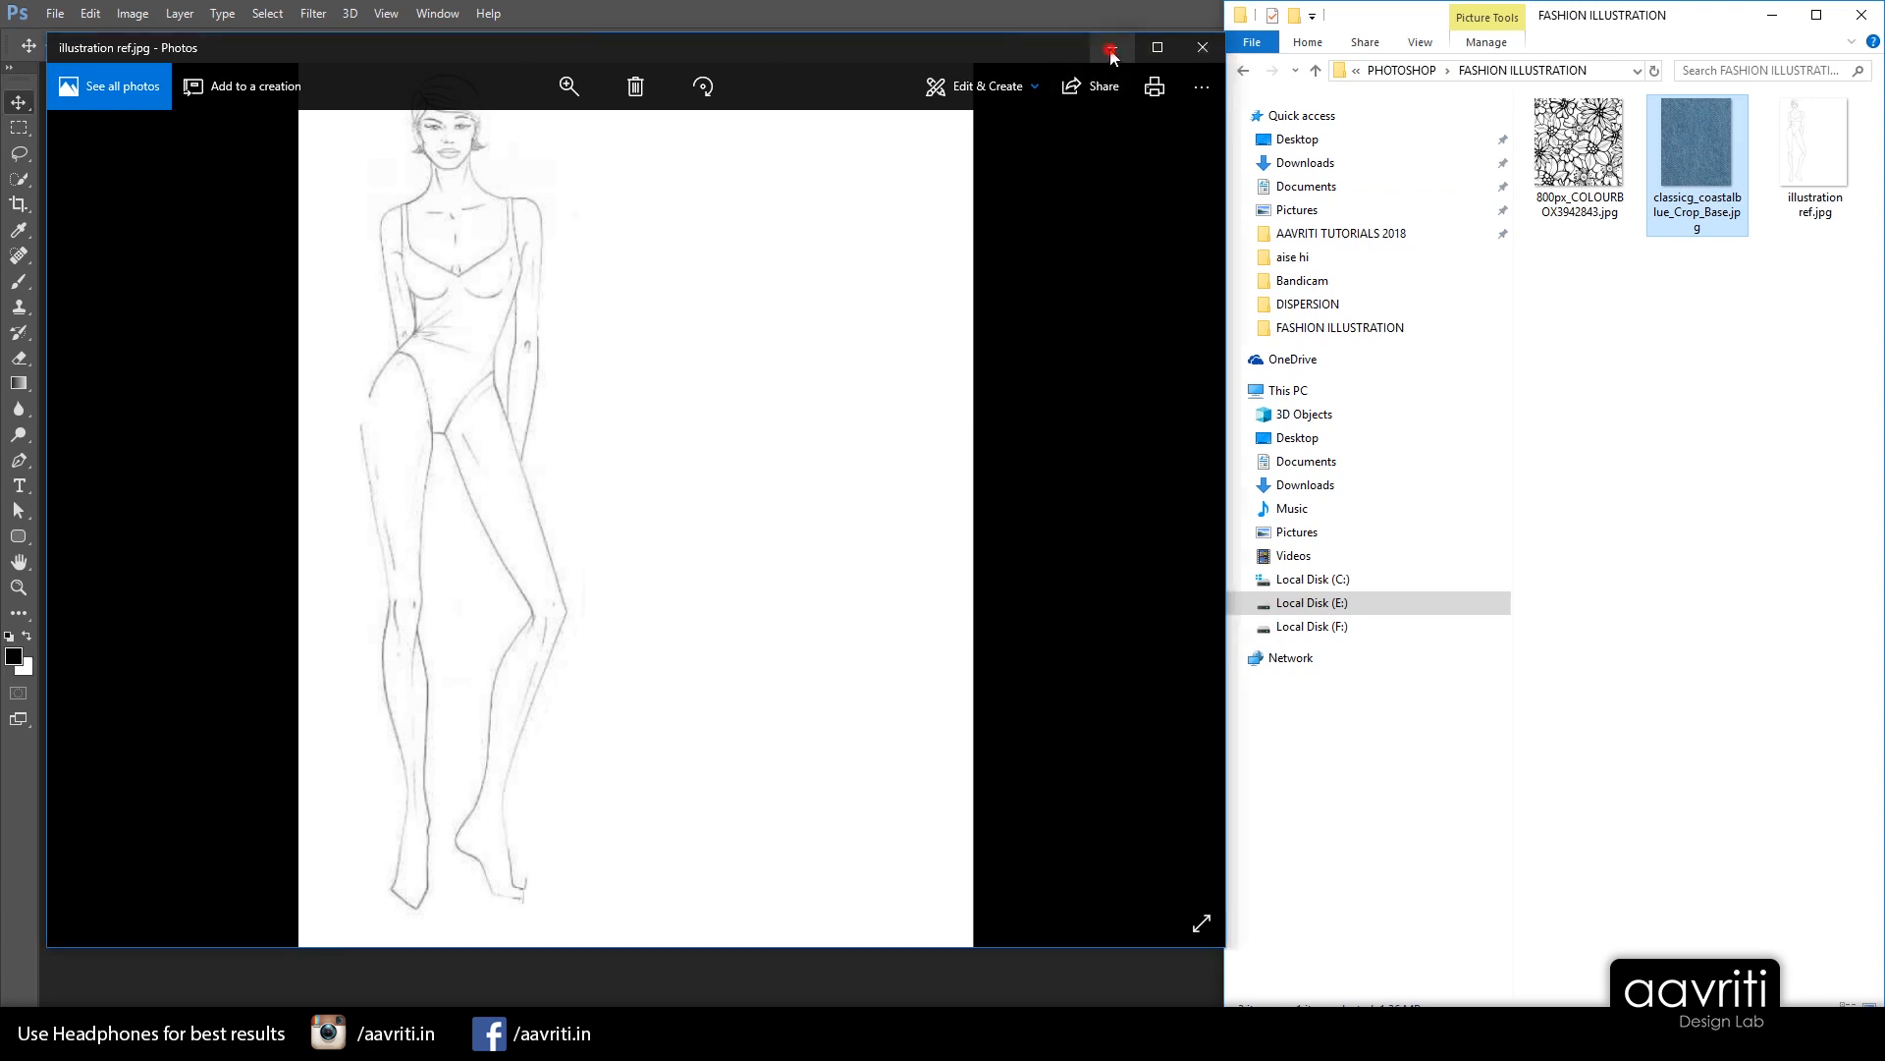
{"action": "left_click", "coordinate": [978, 438]}
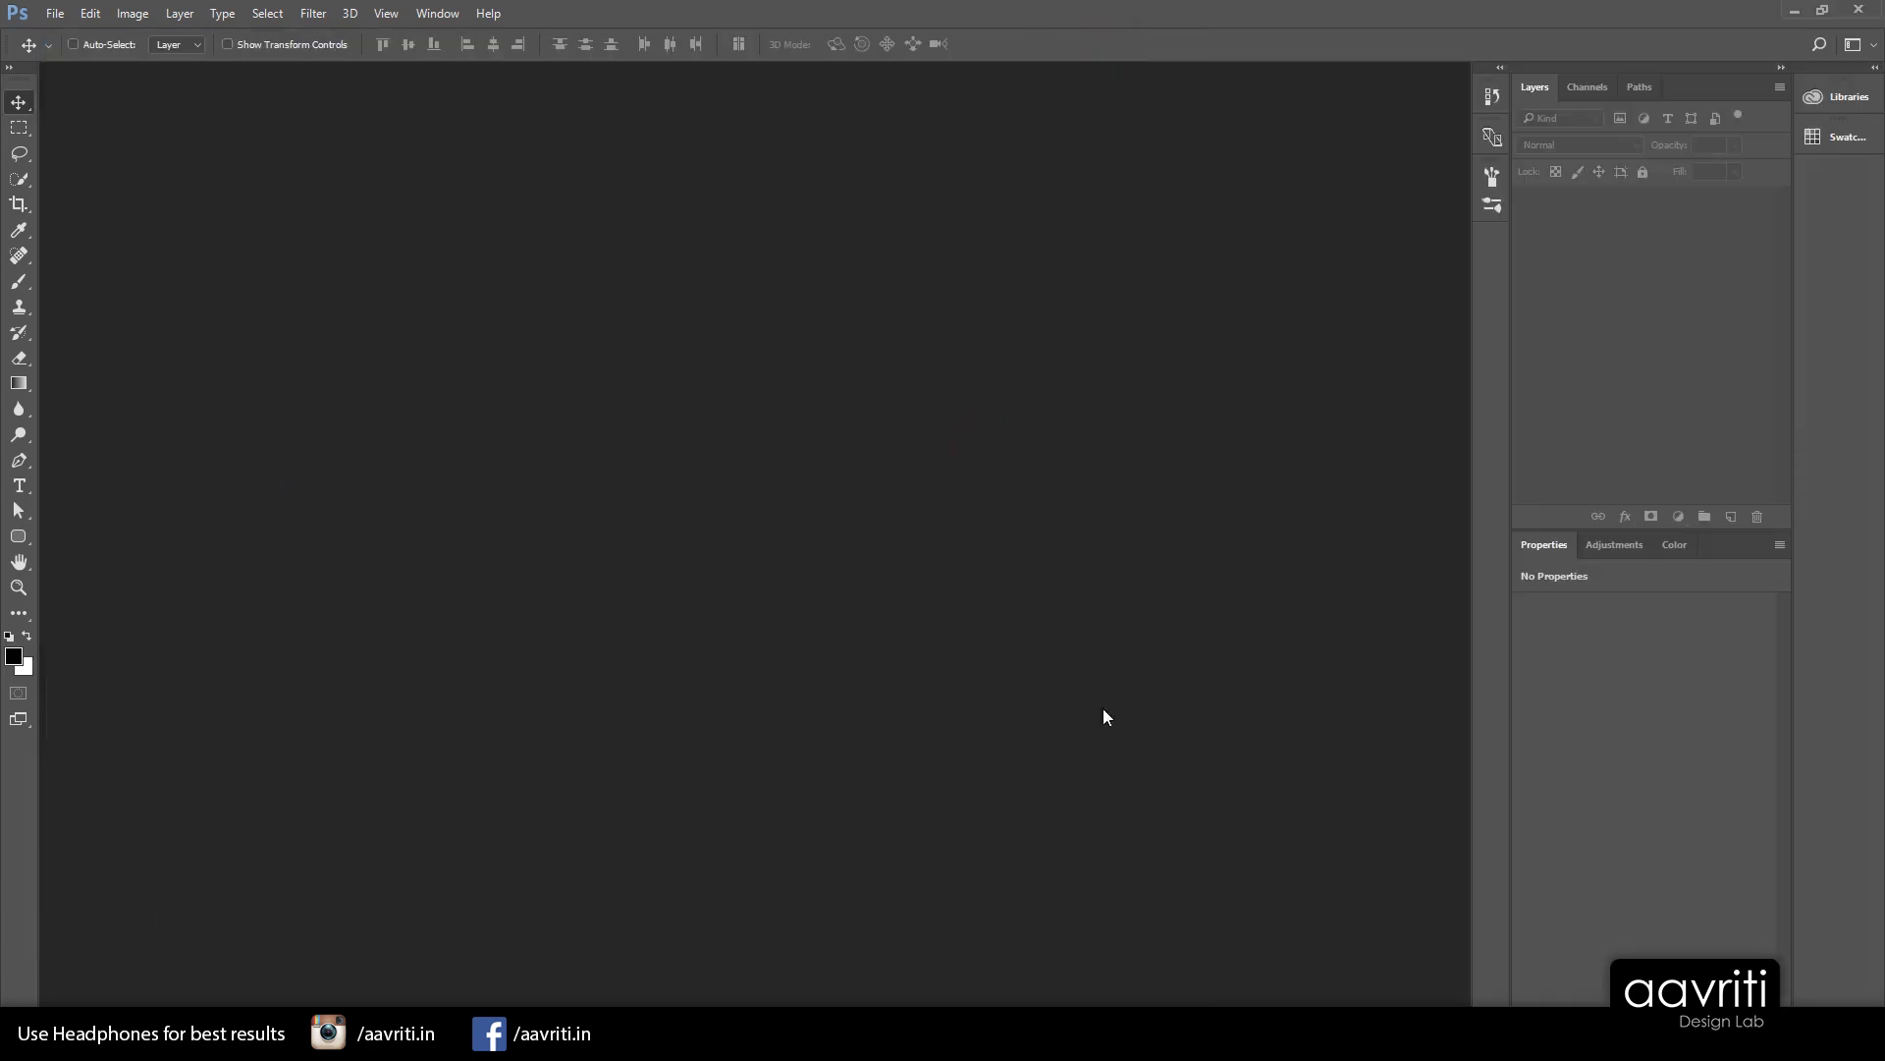
Create a new A4 portrait document, 210 x 297 mm at 300 pixels/inch, in 8-bit RGB Color with a white background
{"action": "left_click", "coordinate": [55, 13]}
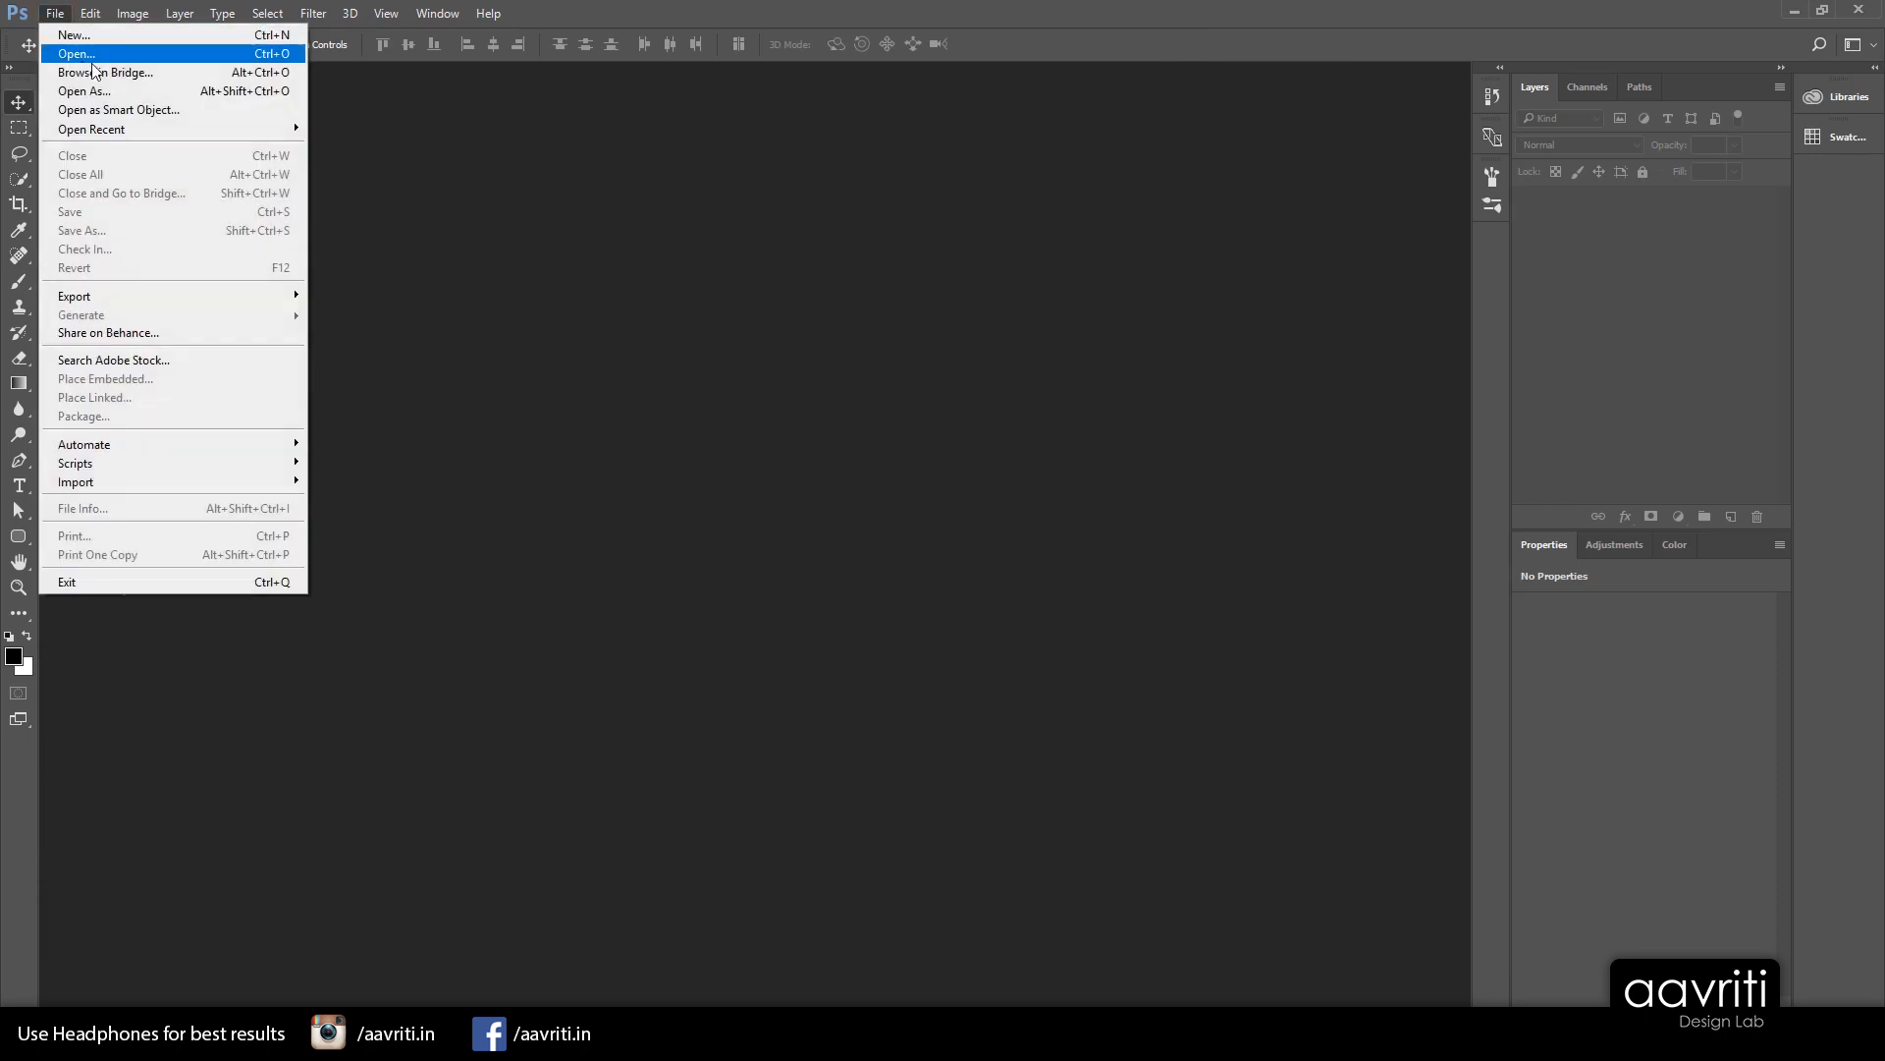
{"action": "mouse_move", "coordinate": [165, 130]}
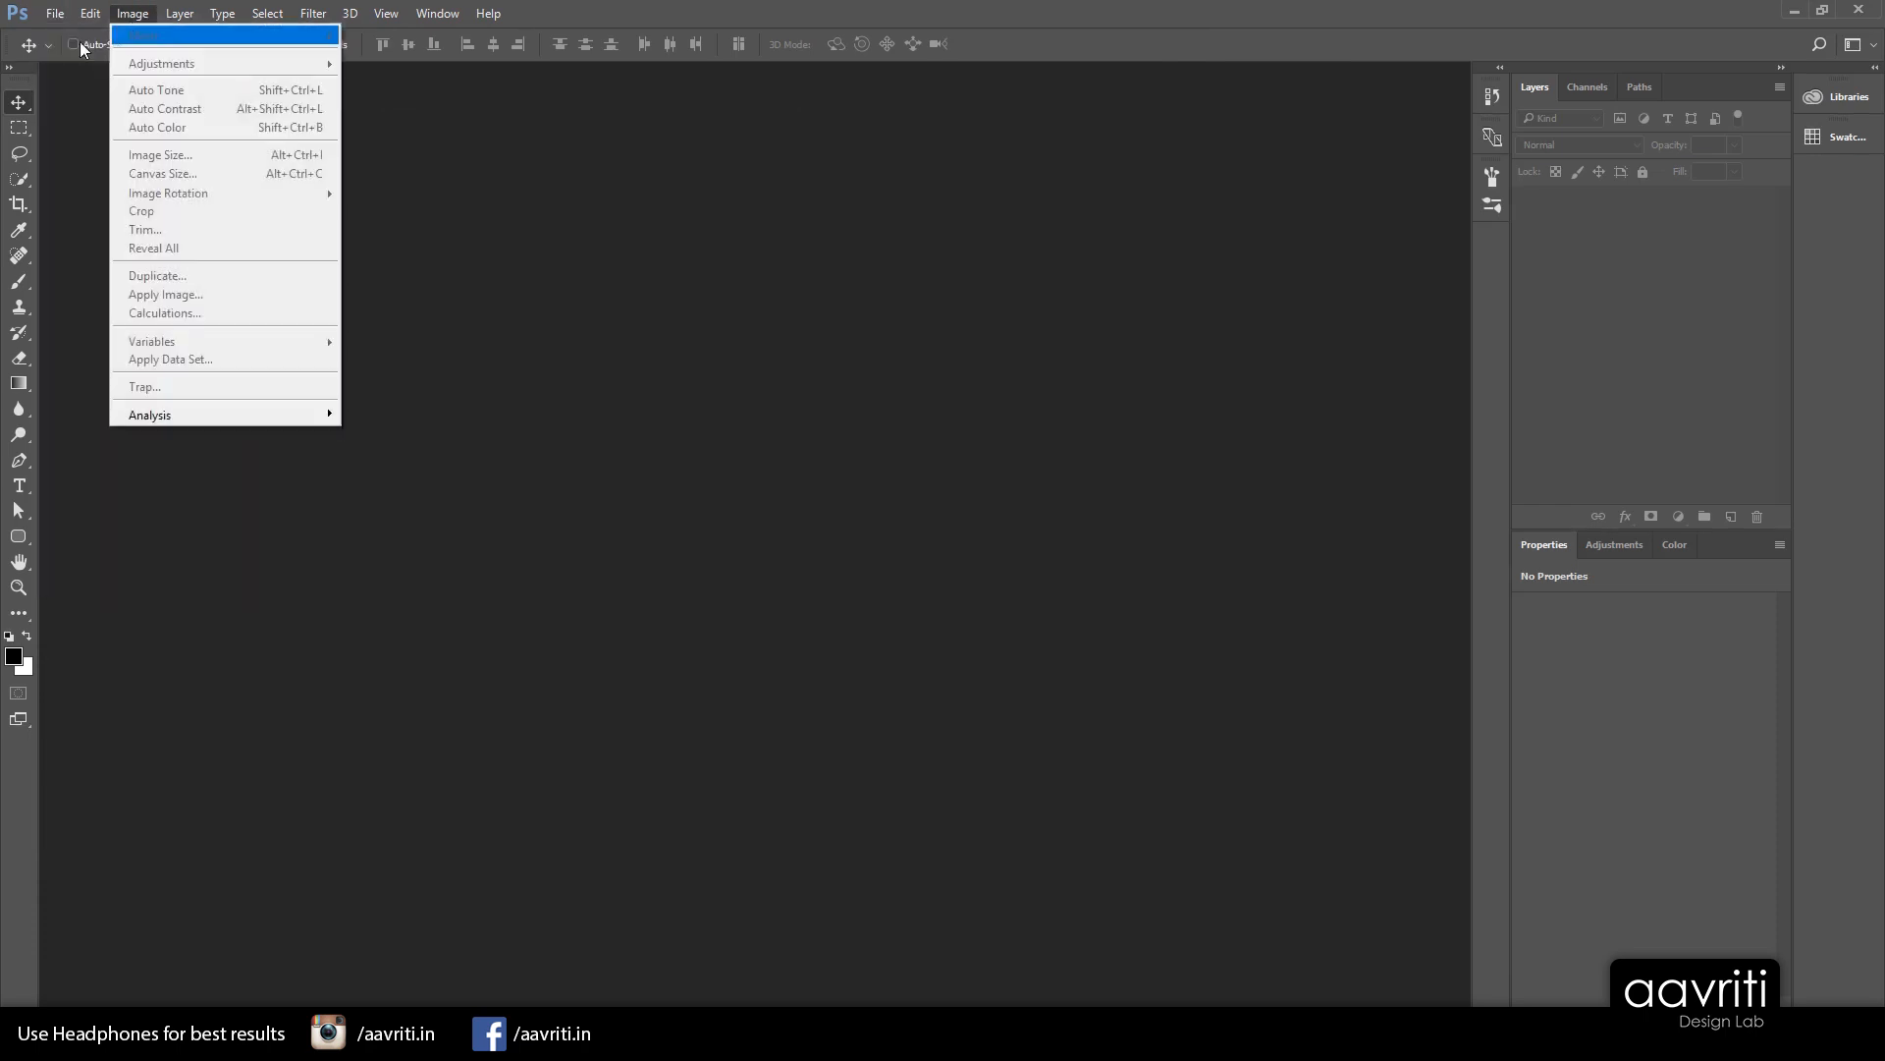
{"action": "left_click", "coordinate": [71, 36]}
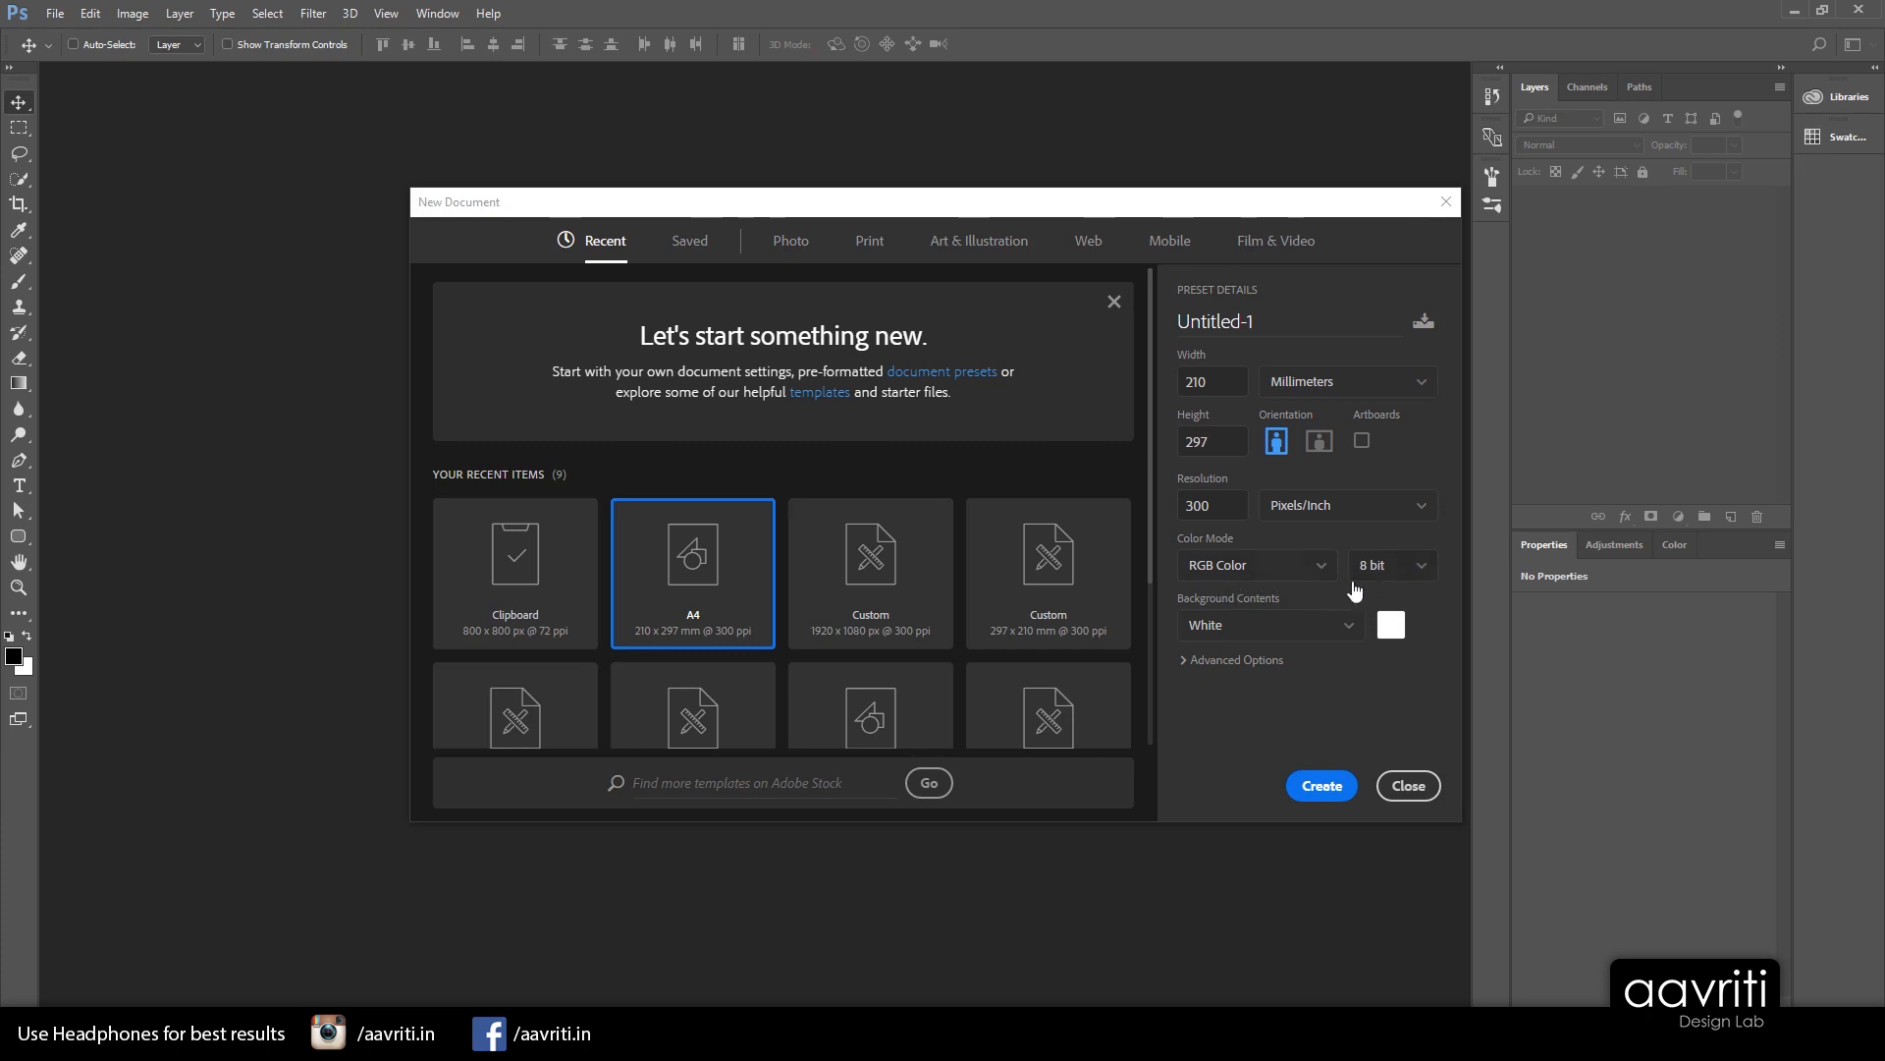
{"action": "left_click", "coordinate": [1318, 788]}
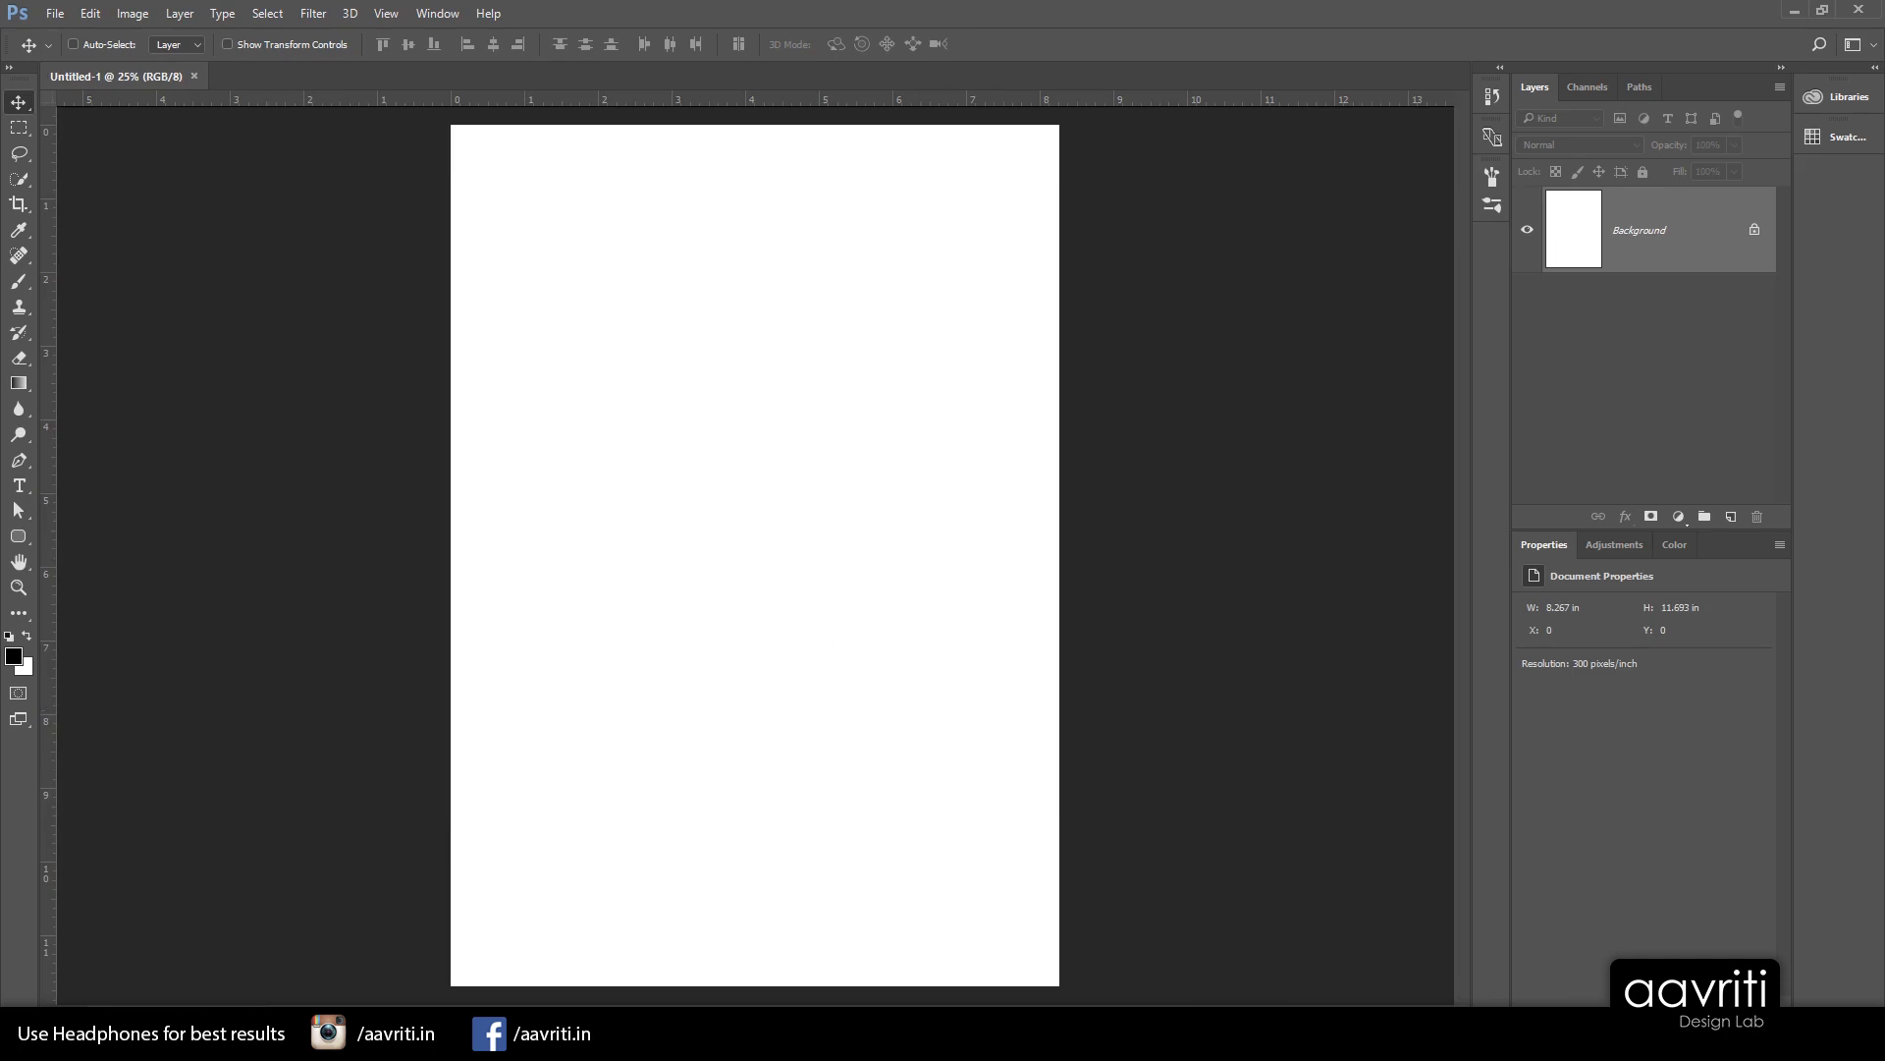
Place illustration ref.jpg from the FASHION ILLUSTRATION folder onto the blank page at its fitted size
{"action": "mouse_move", "coordinate": [399, 989]}
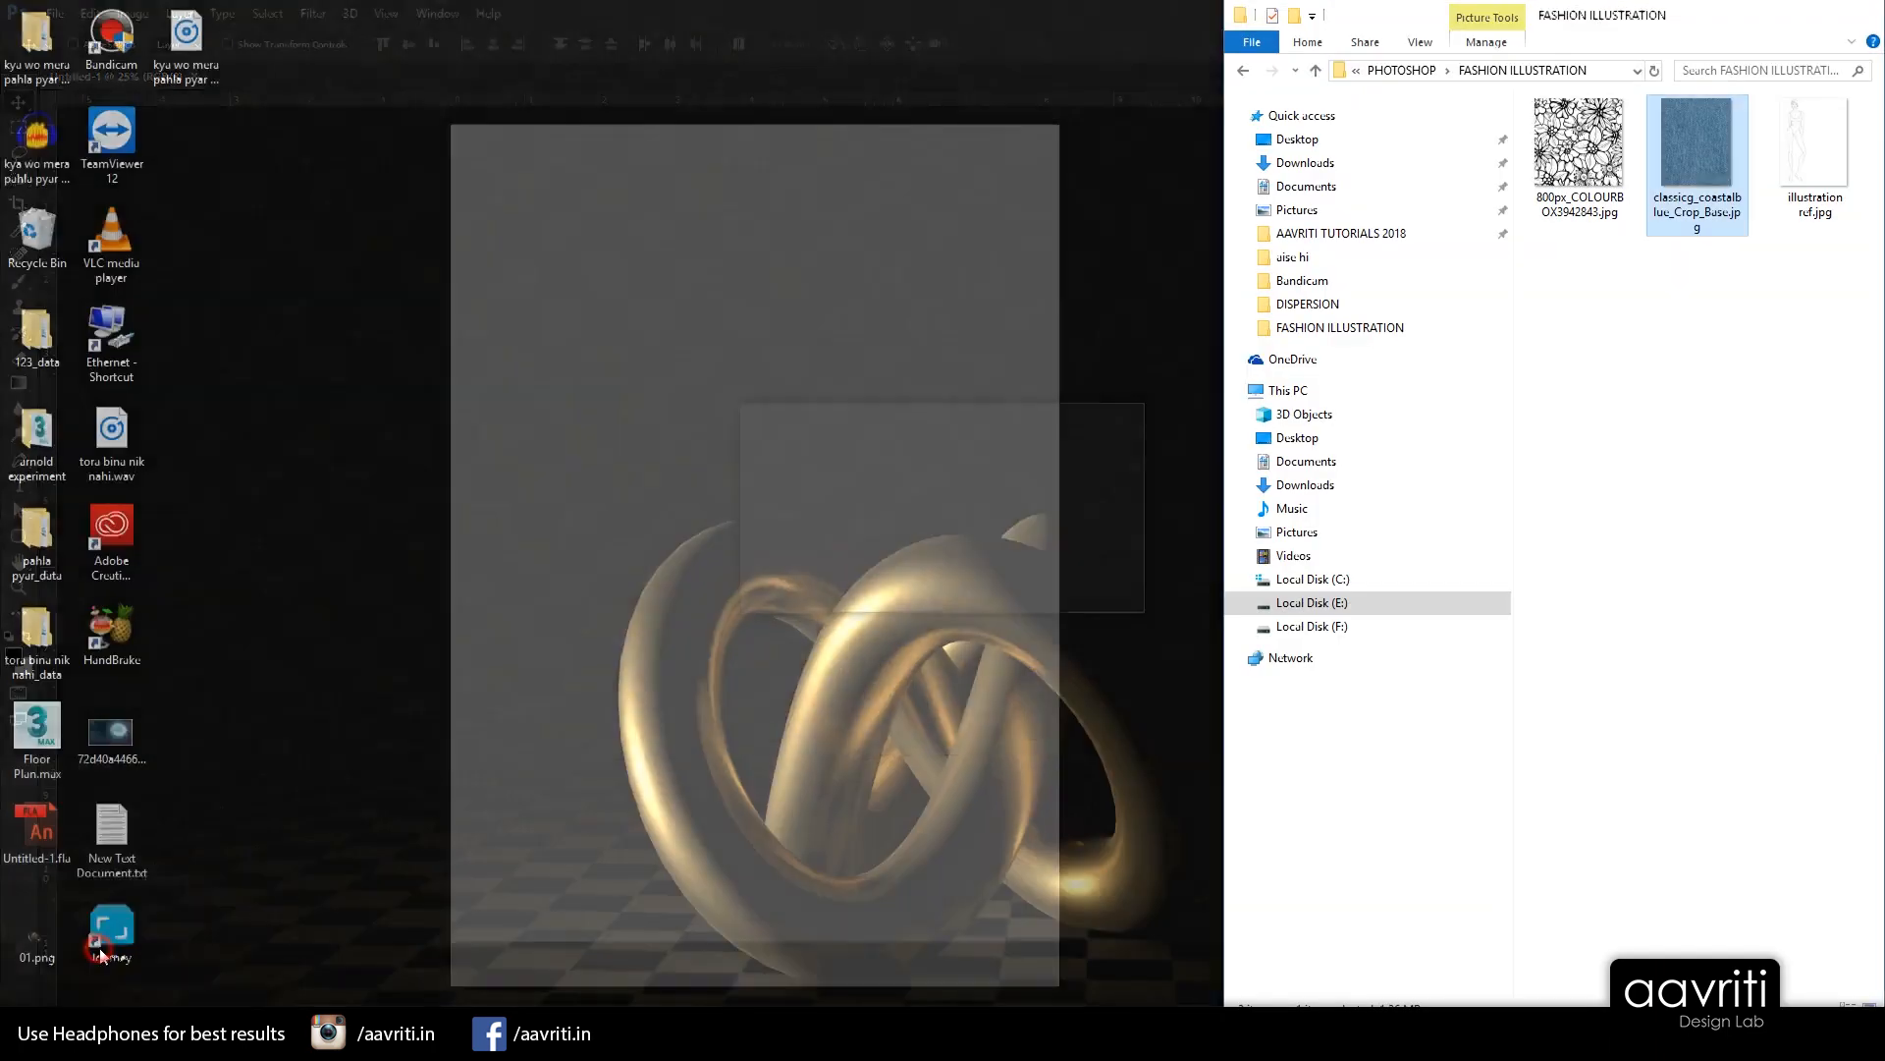
{"action": "left_click", "coordinate": [109, 958]}
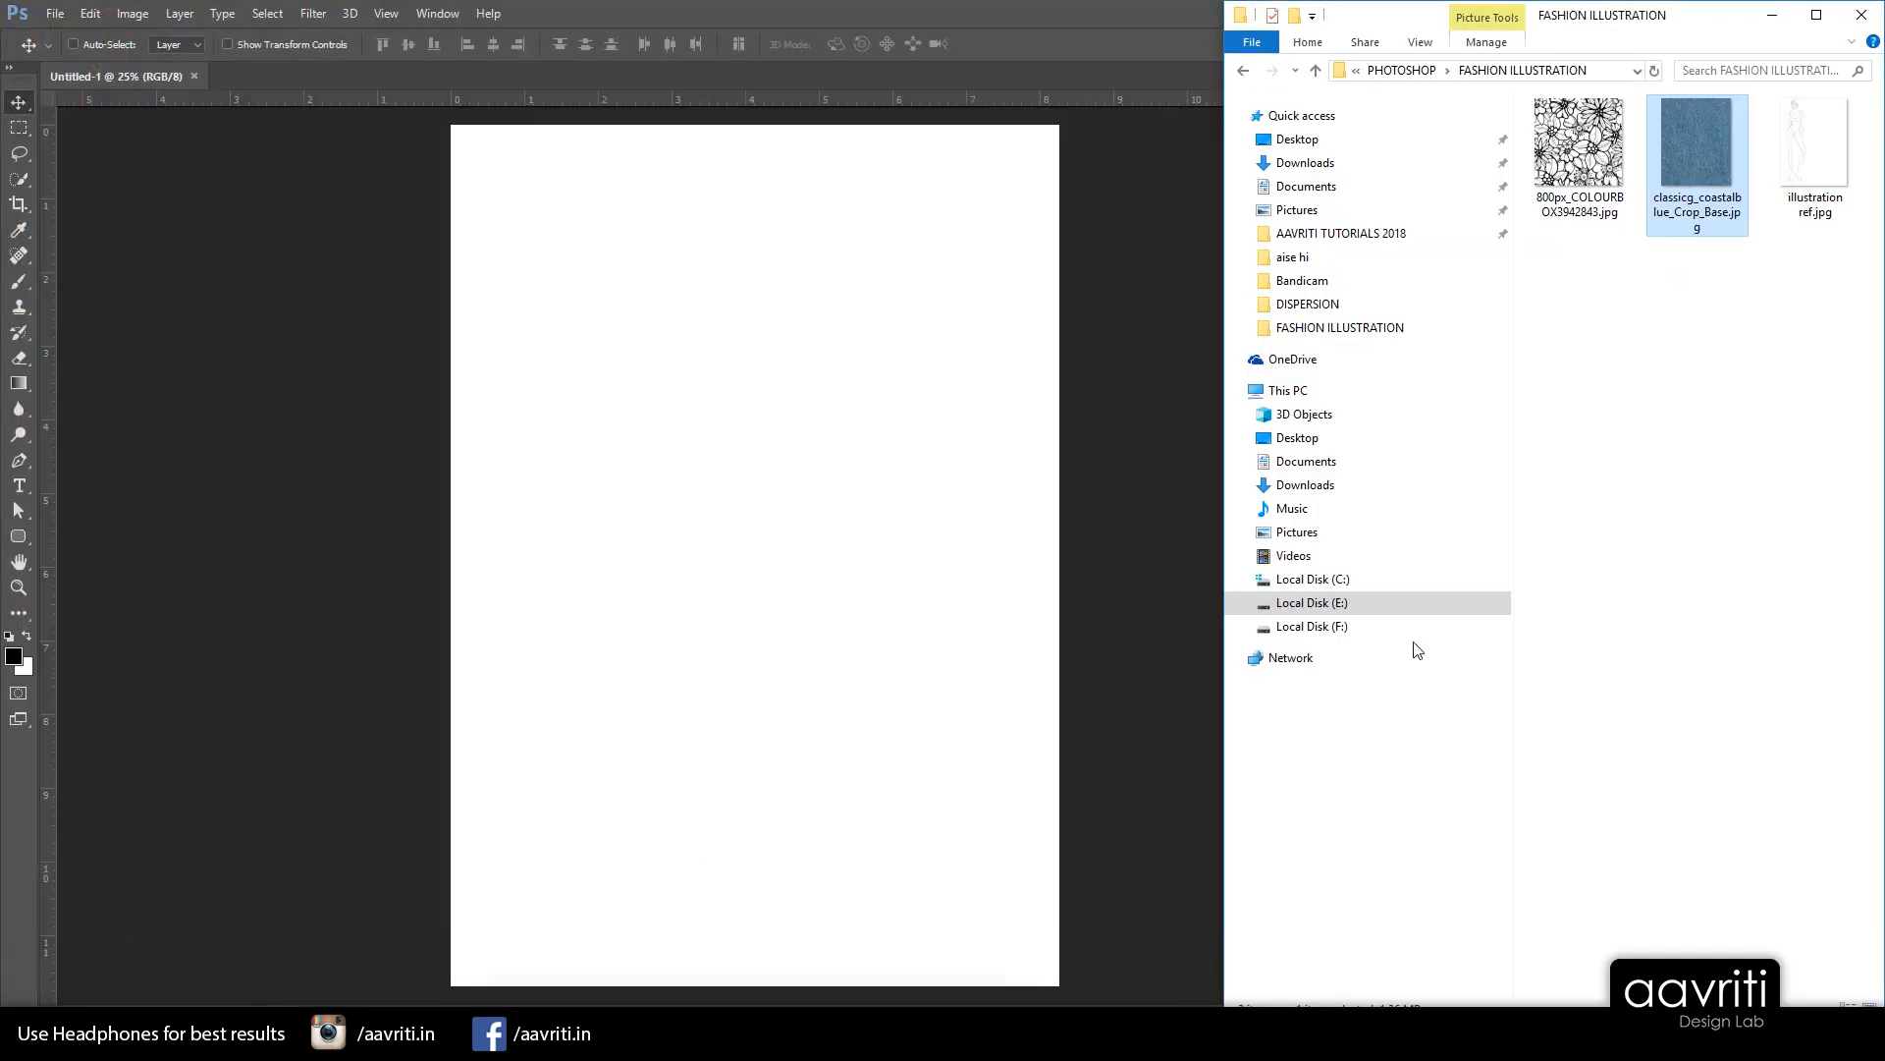
{"action": "left_click_drag", "start_coordinate": [1813, 147], "coordinate": [721, 511]}
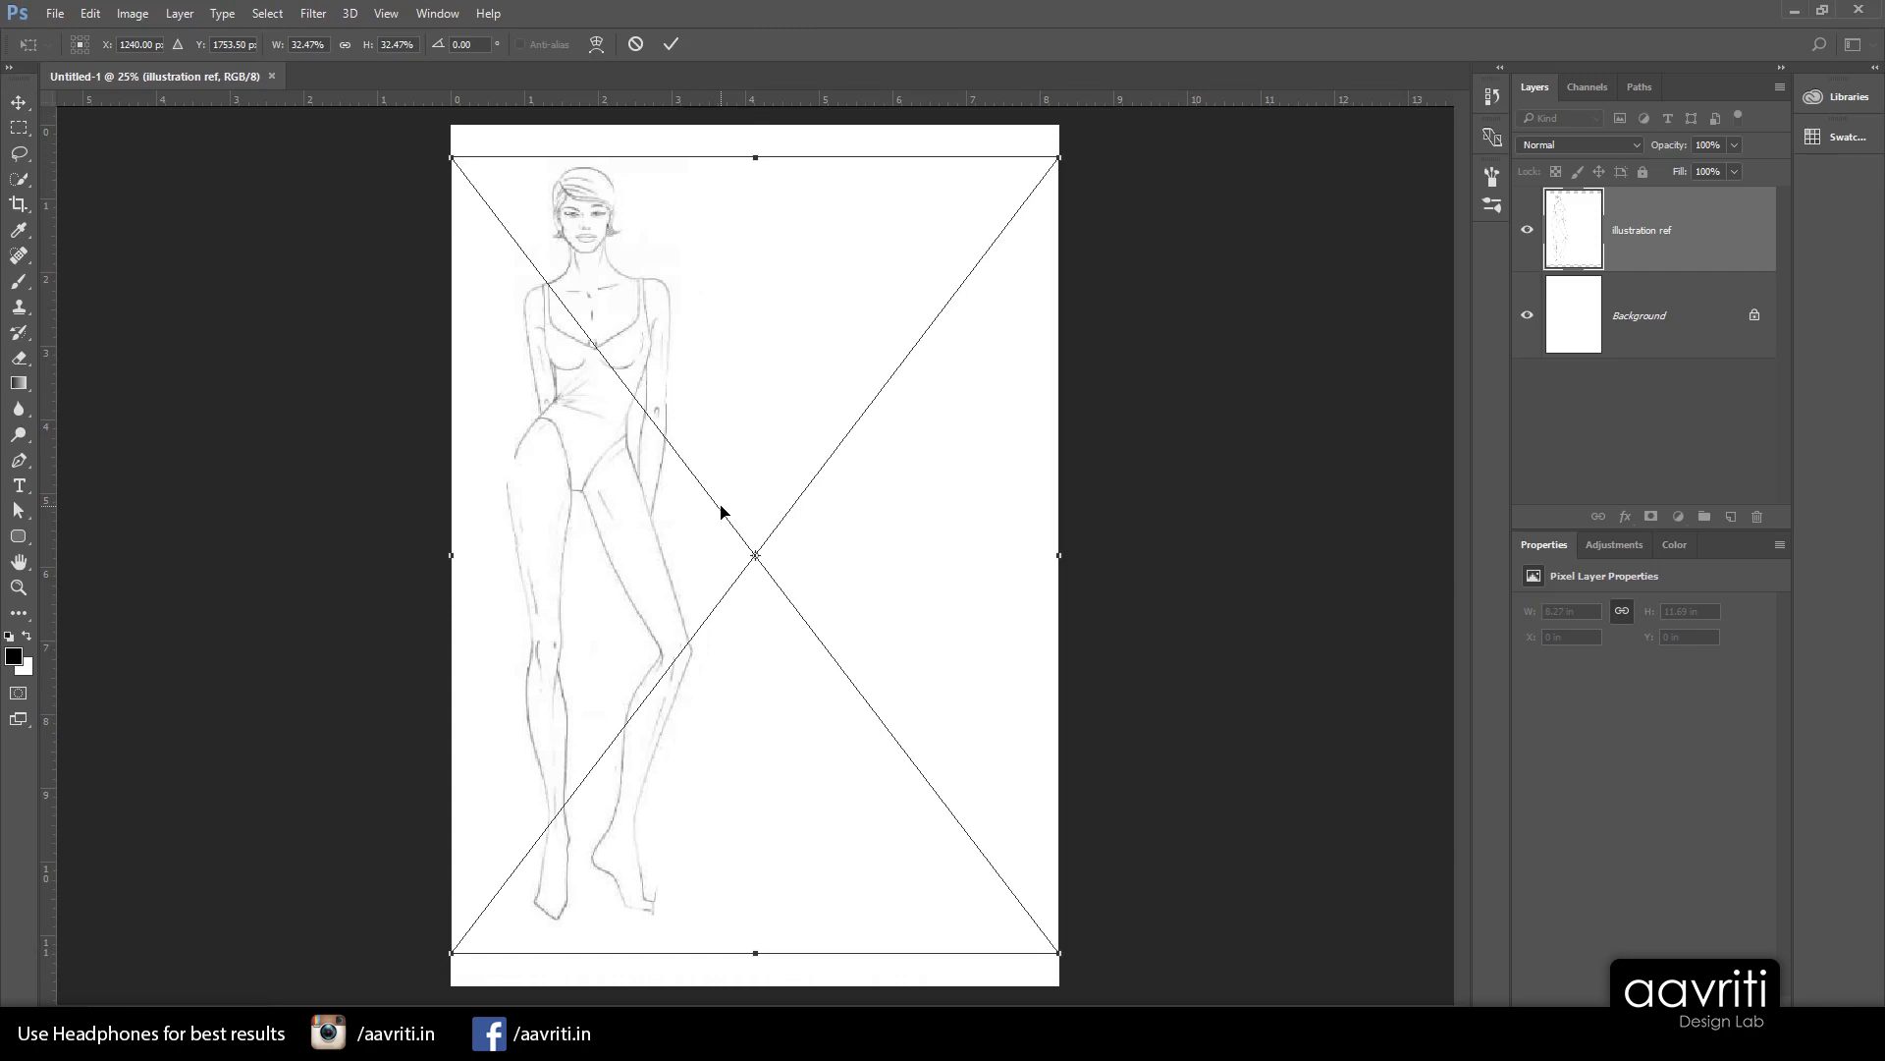
{"action": "key", "text": "Return"}
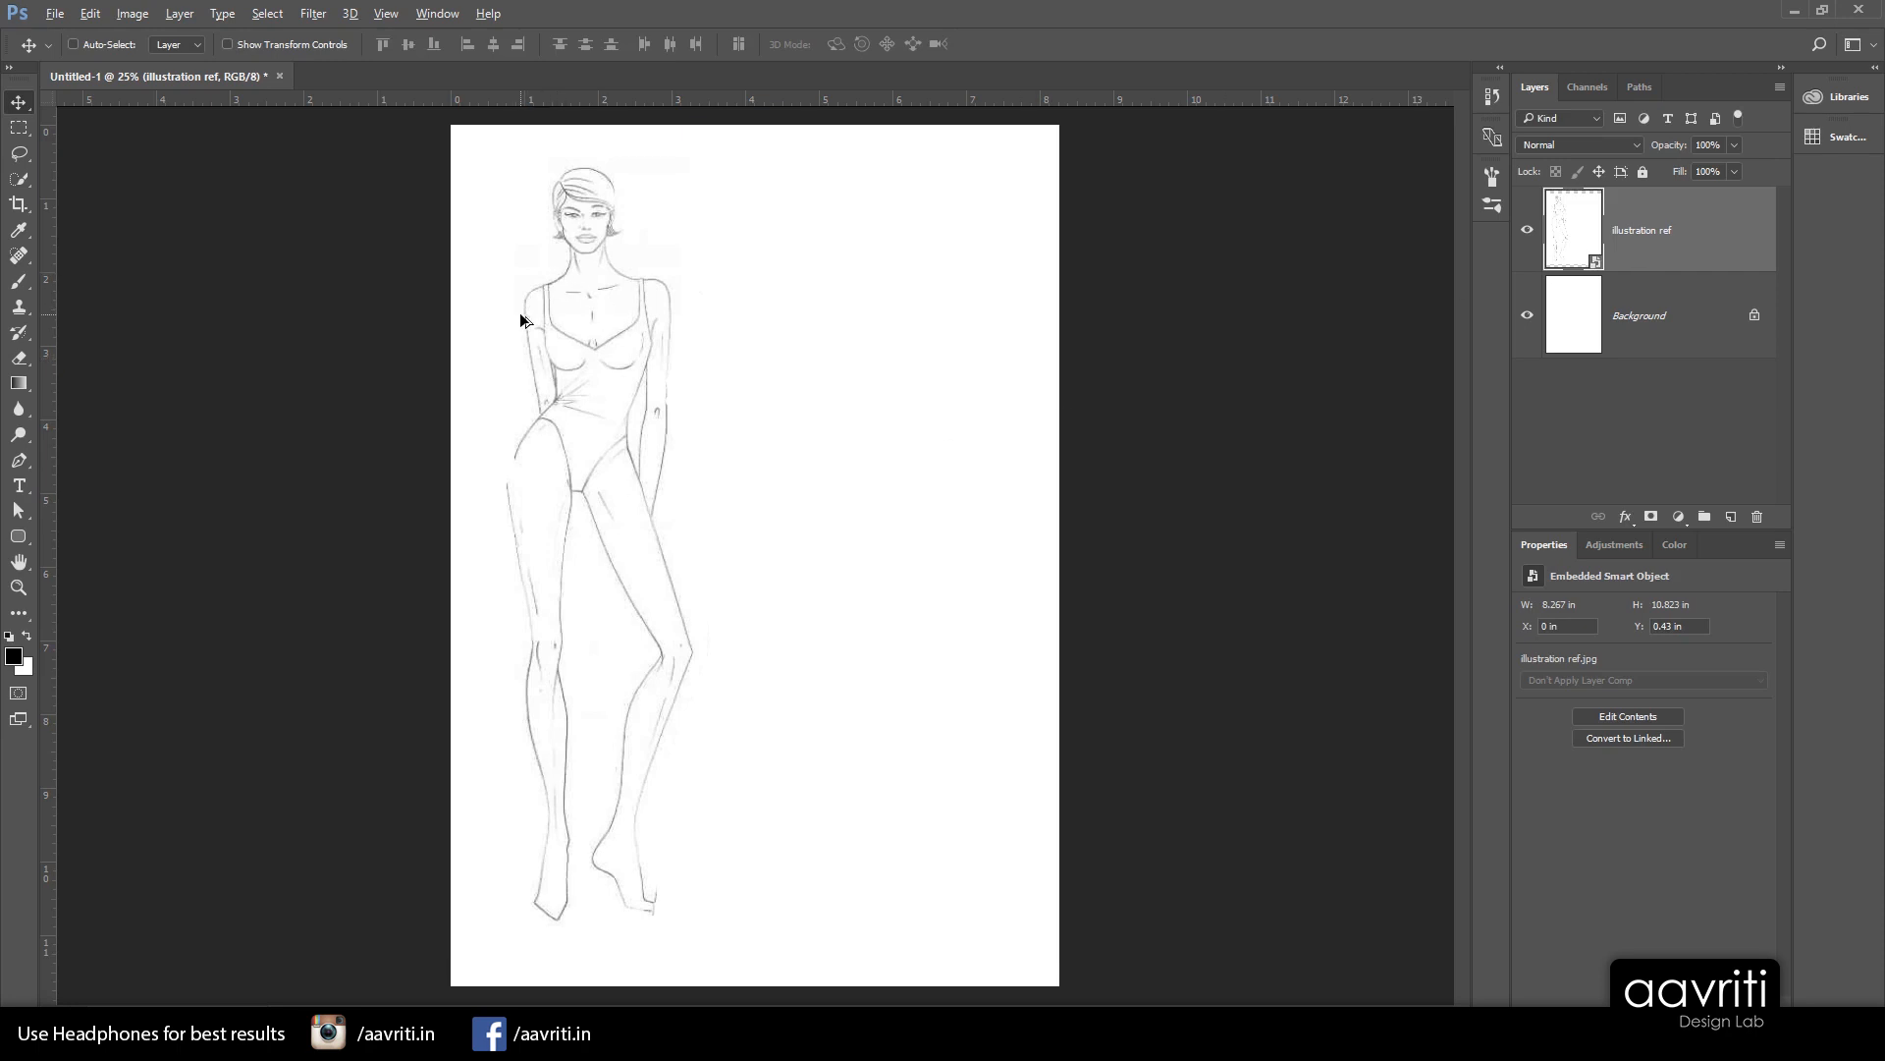
Duplicate the placed figure sketch, positioning the copy about 3.9 in to the right of the original
{"action": "scroll", "coordinate": [540, 265], "scroll_direction": "up", "scroll_amount": 1}
{"action": "scroll", "coordinate": [520, 294], "scroll_direction": "down", "scroll_amount": 1}
{"action": "scroll", "coordinate": [590, 291], "scroll_direction": "up", "scroll_amount": 2}
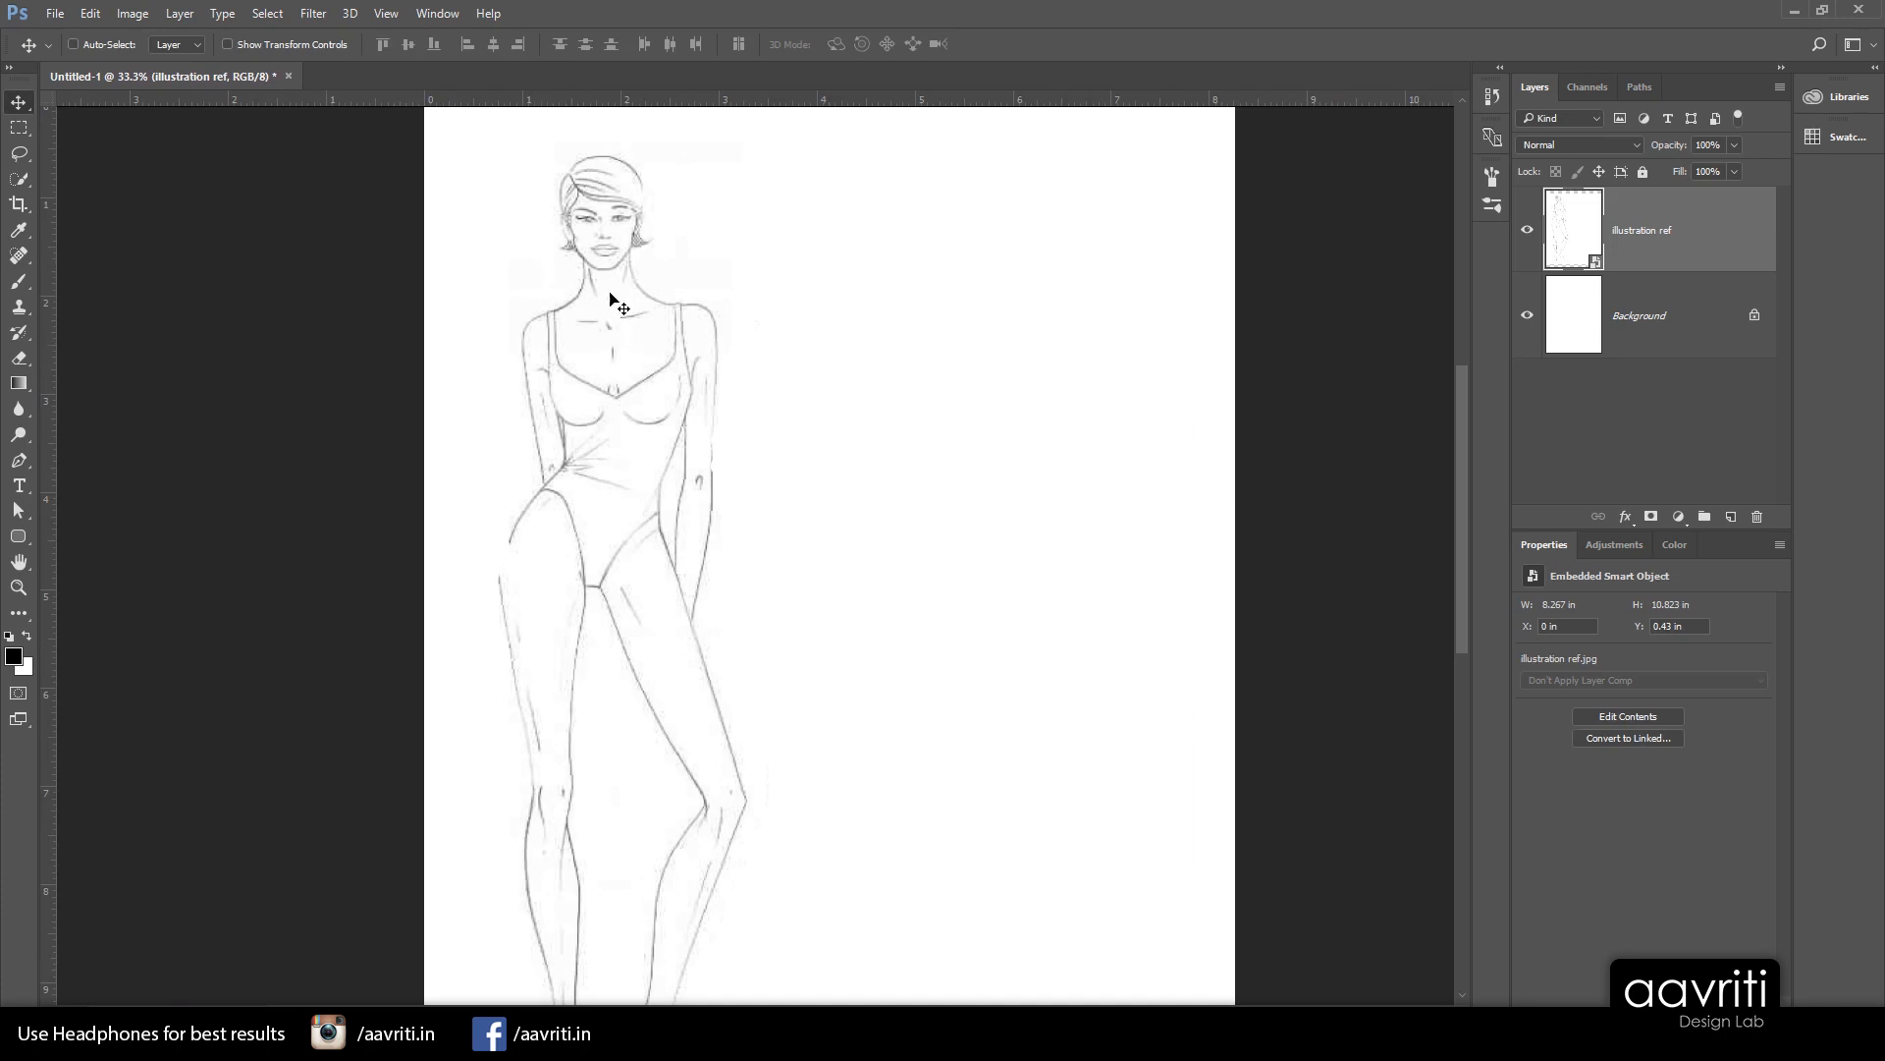
{"action": "scroll", "coordinate": [695, 499], "scroll_direction": "up", "scroll_amount": 1}
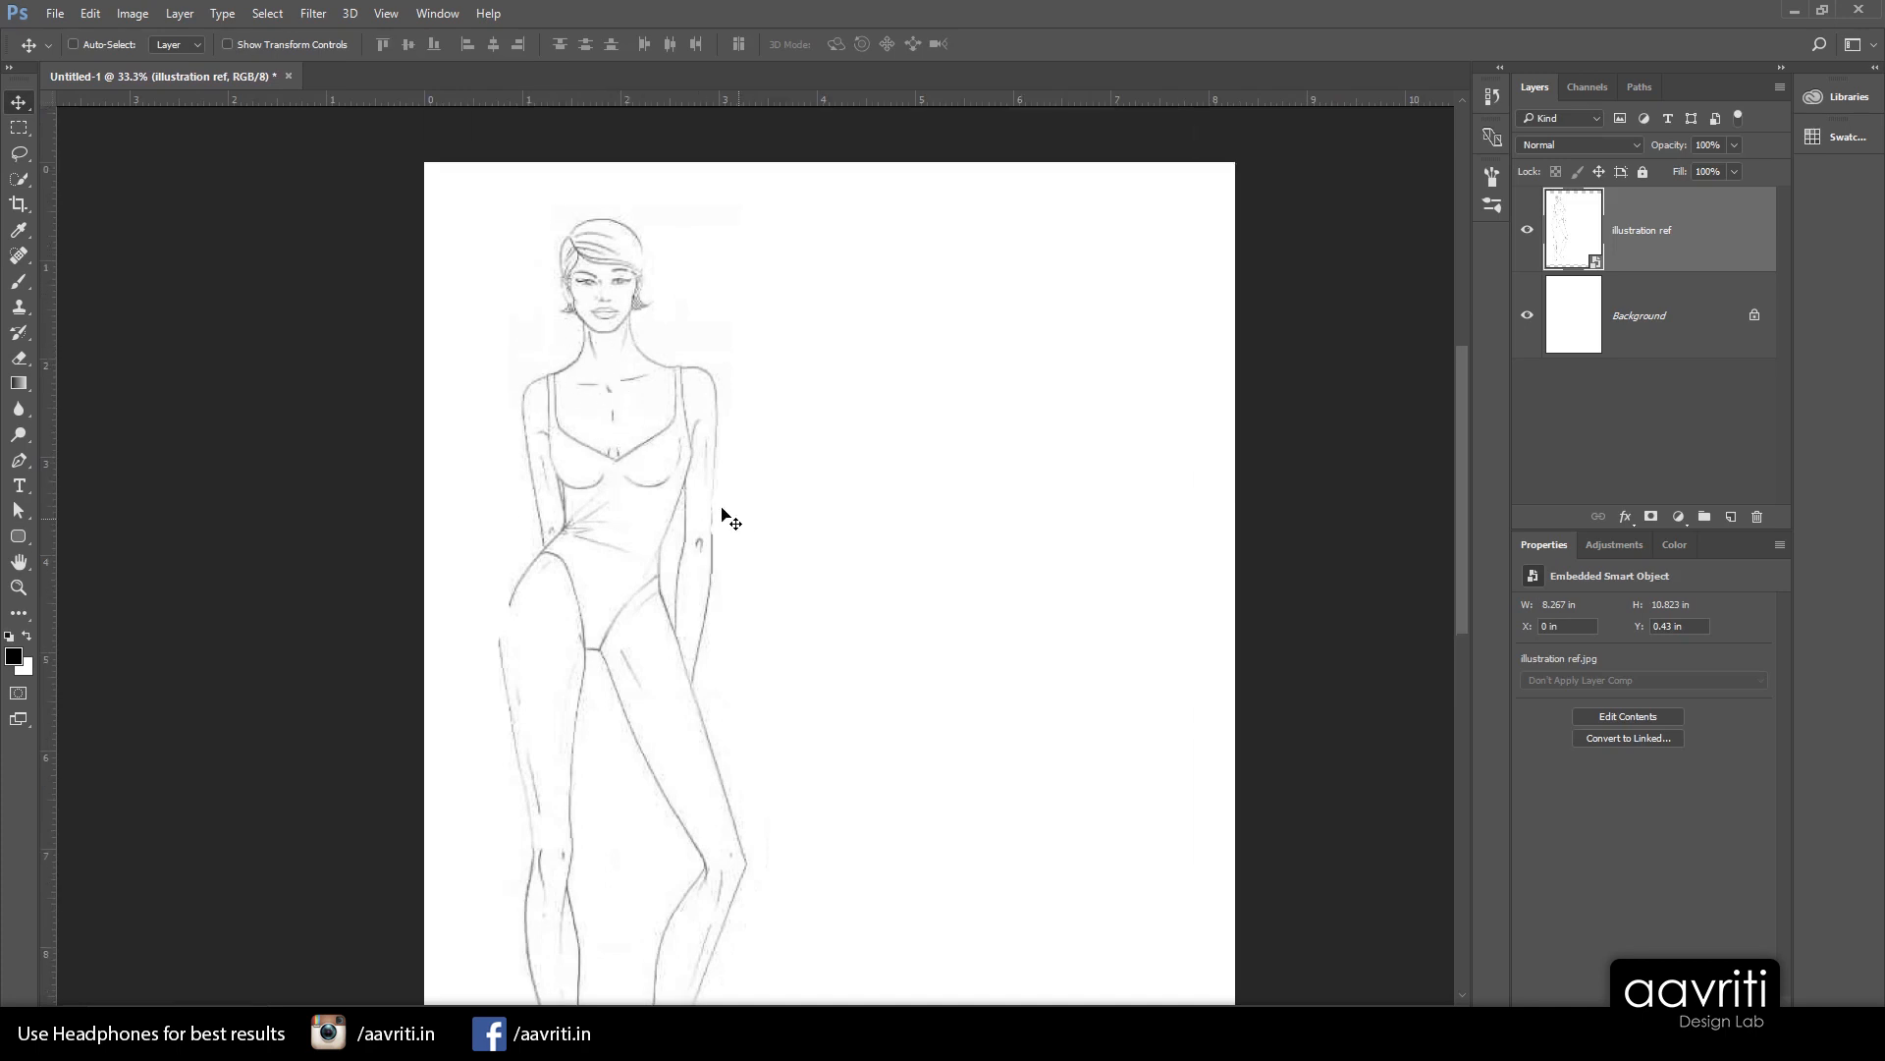
{"action": "left_click_drag", "start_coordinate": [631, 475], "coordinate": [1008, 520]}
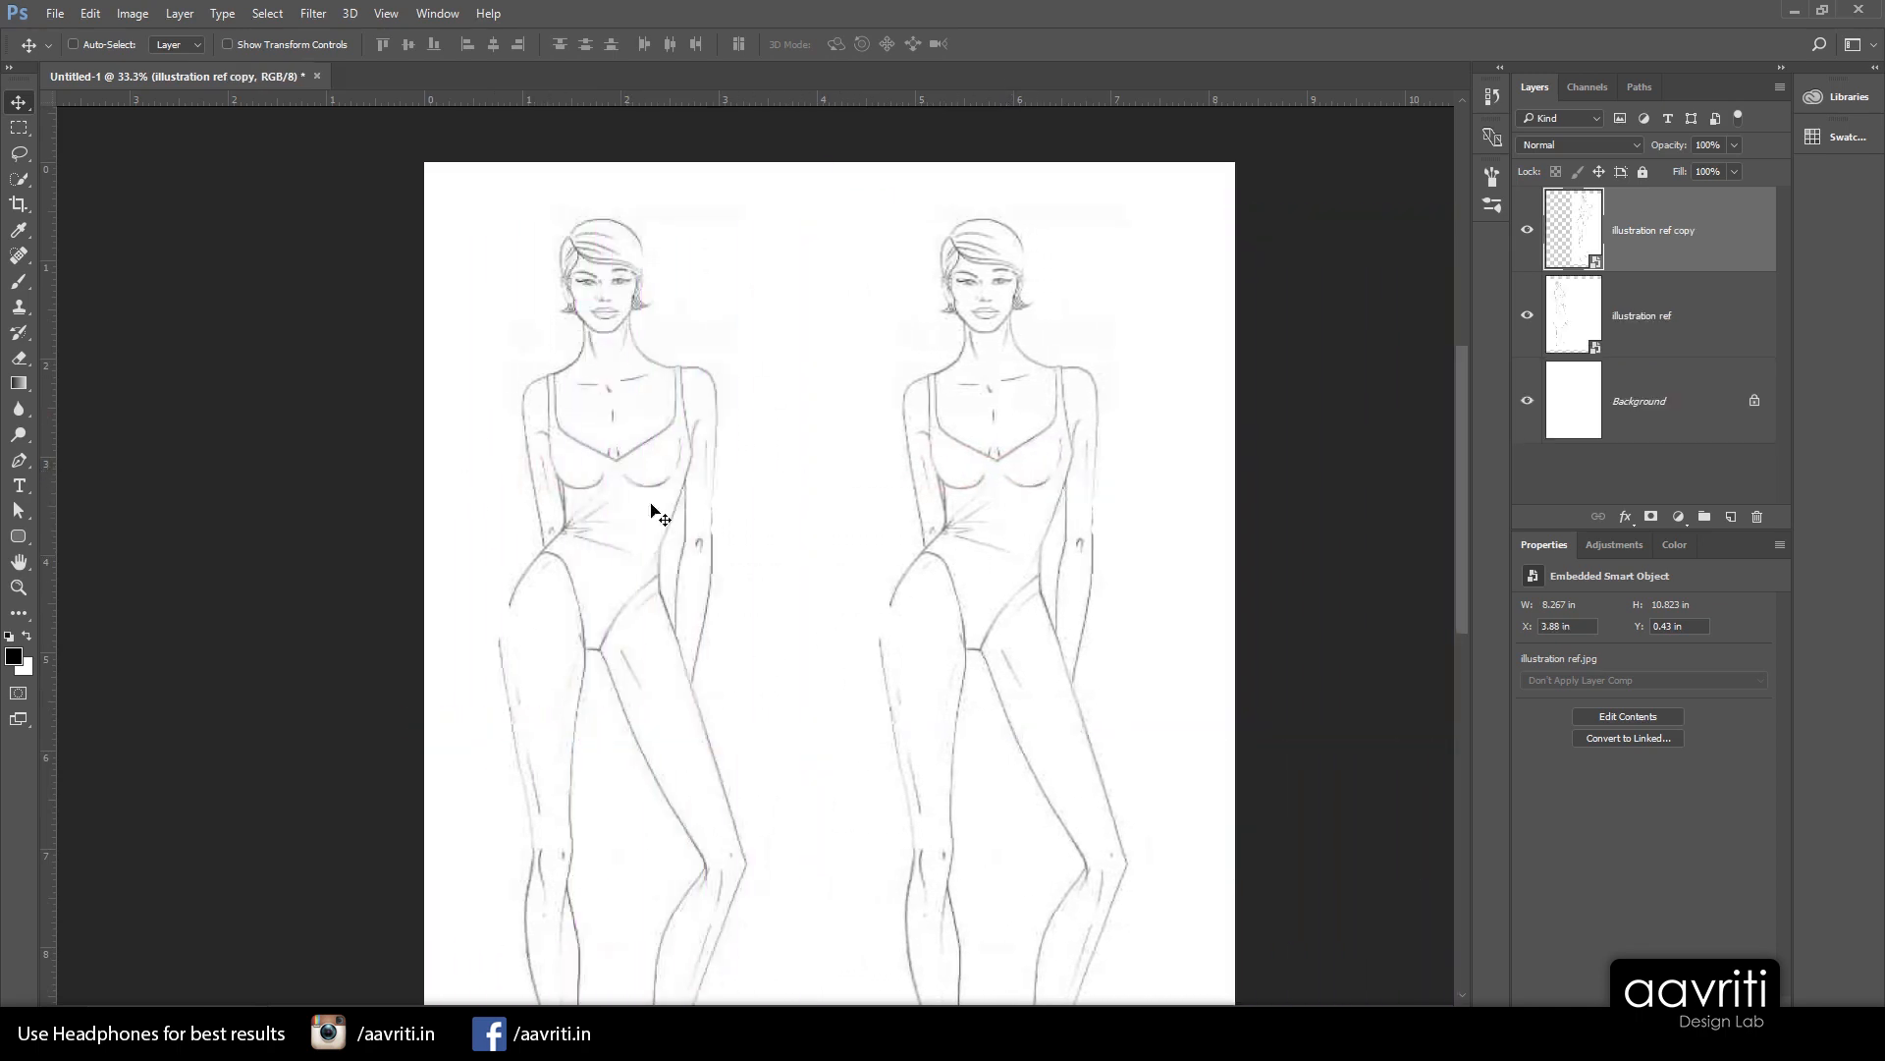
Lock both the illustration ref layer and its copy completely
{"action": "scroll", "coordinate": [625, 430], "scroll_direction": "up", "scroll_amount": 4}
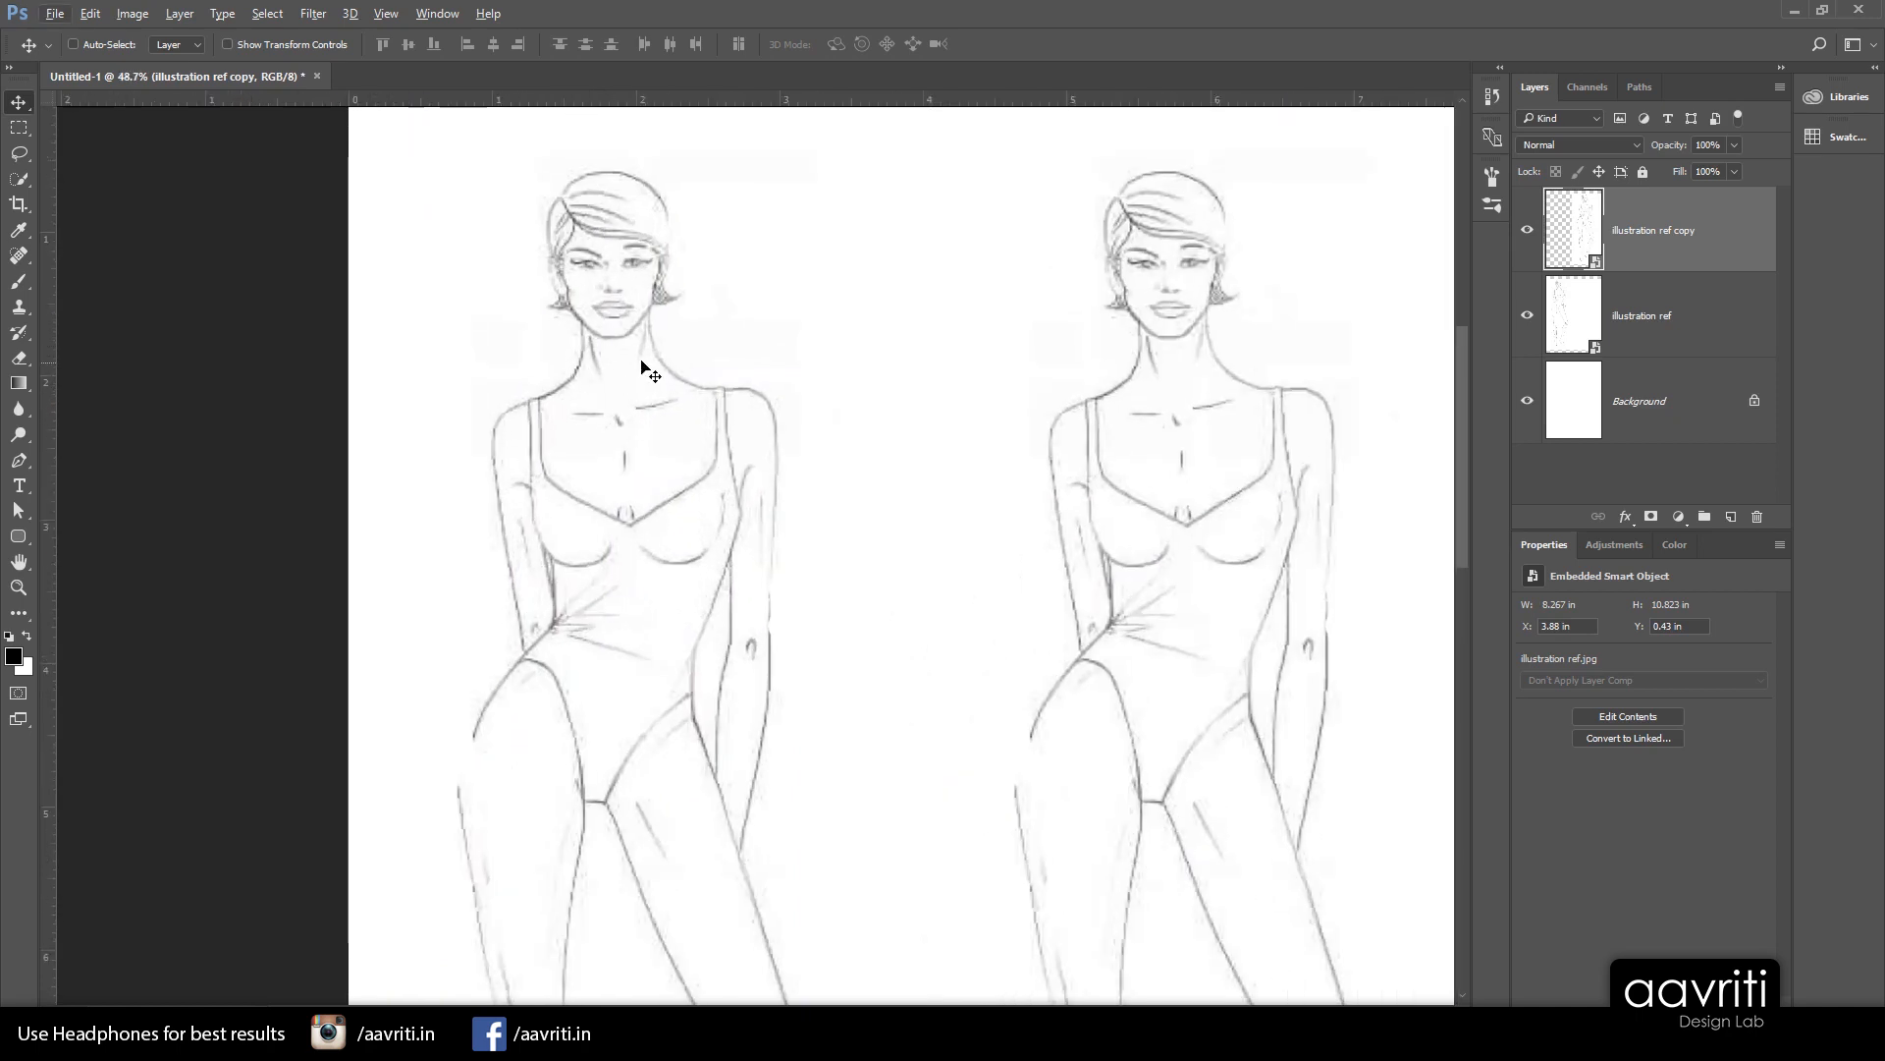
{"action": "scroll", "coordinate": [666, 417], "scroll_direction": "down", "scroll_amount": 1}
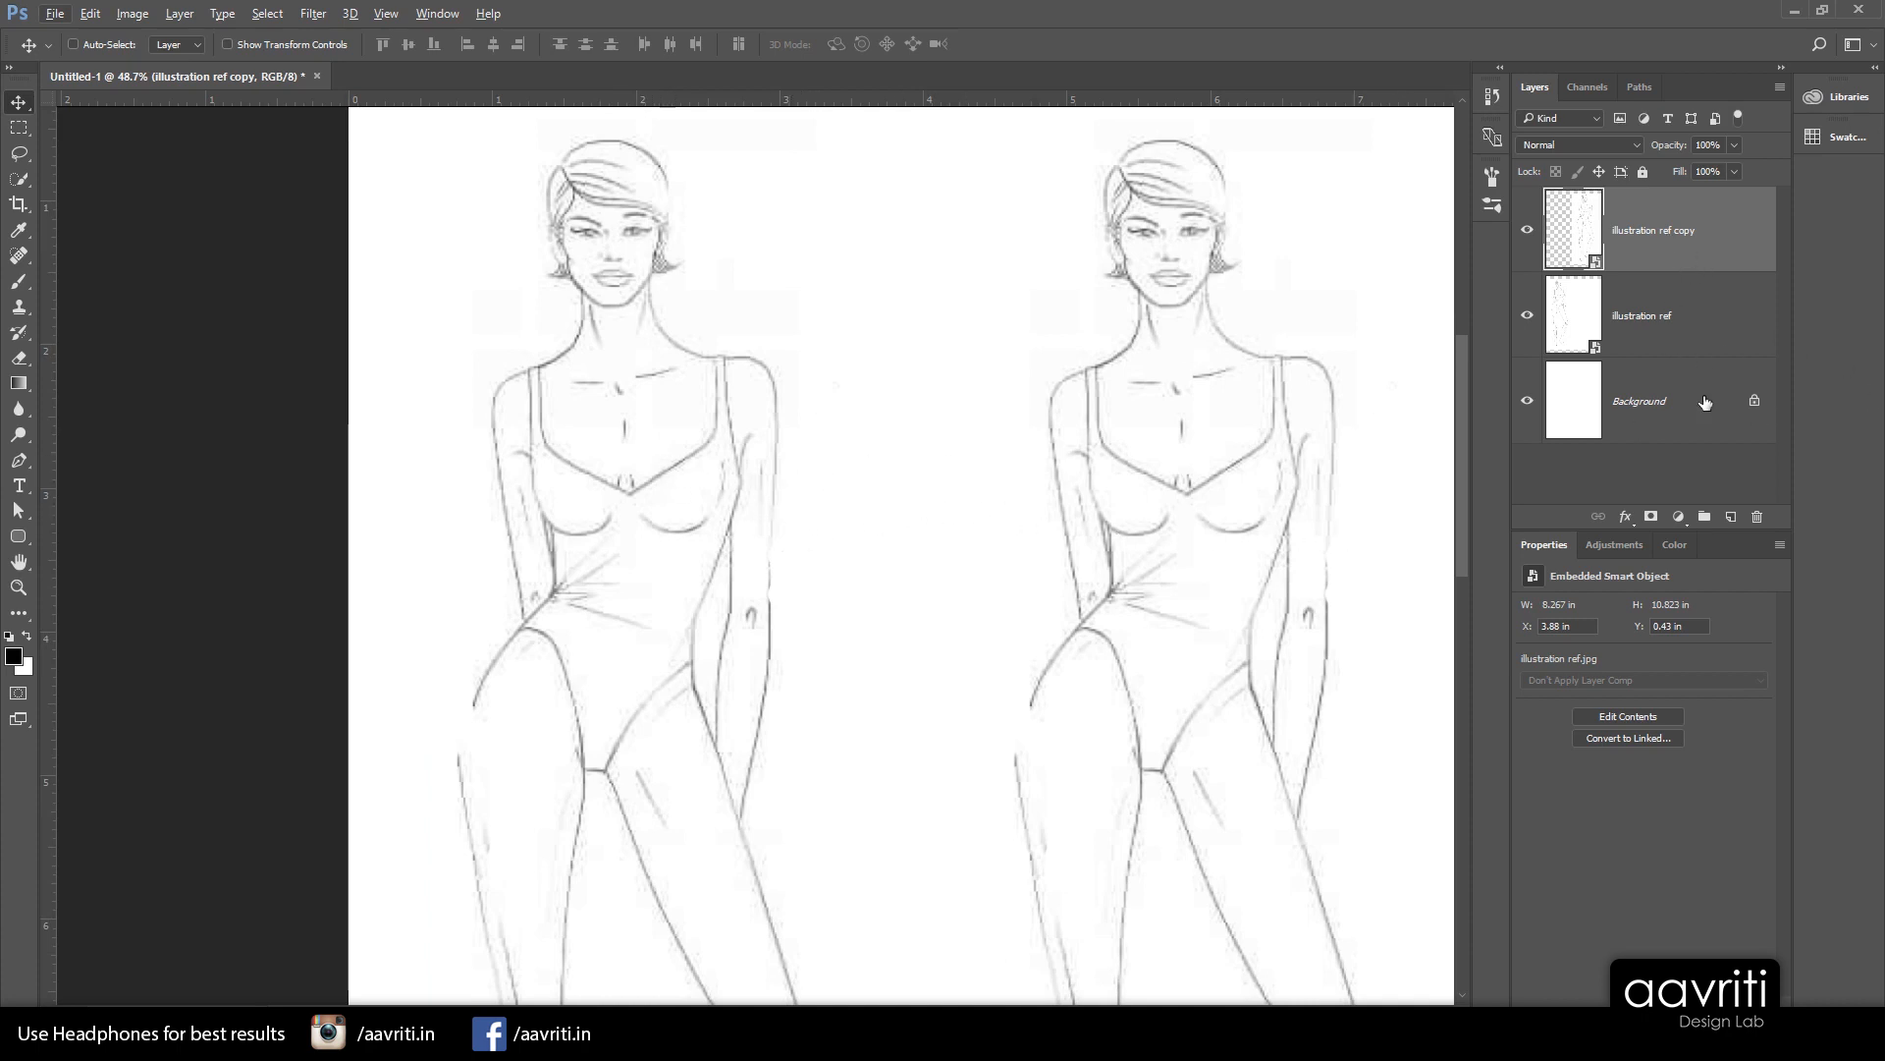
{"action": "left_click", "coordinate": [1713, 329], "text": "shift"}
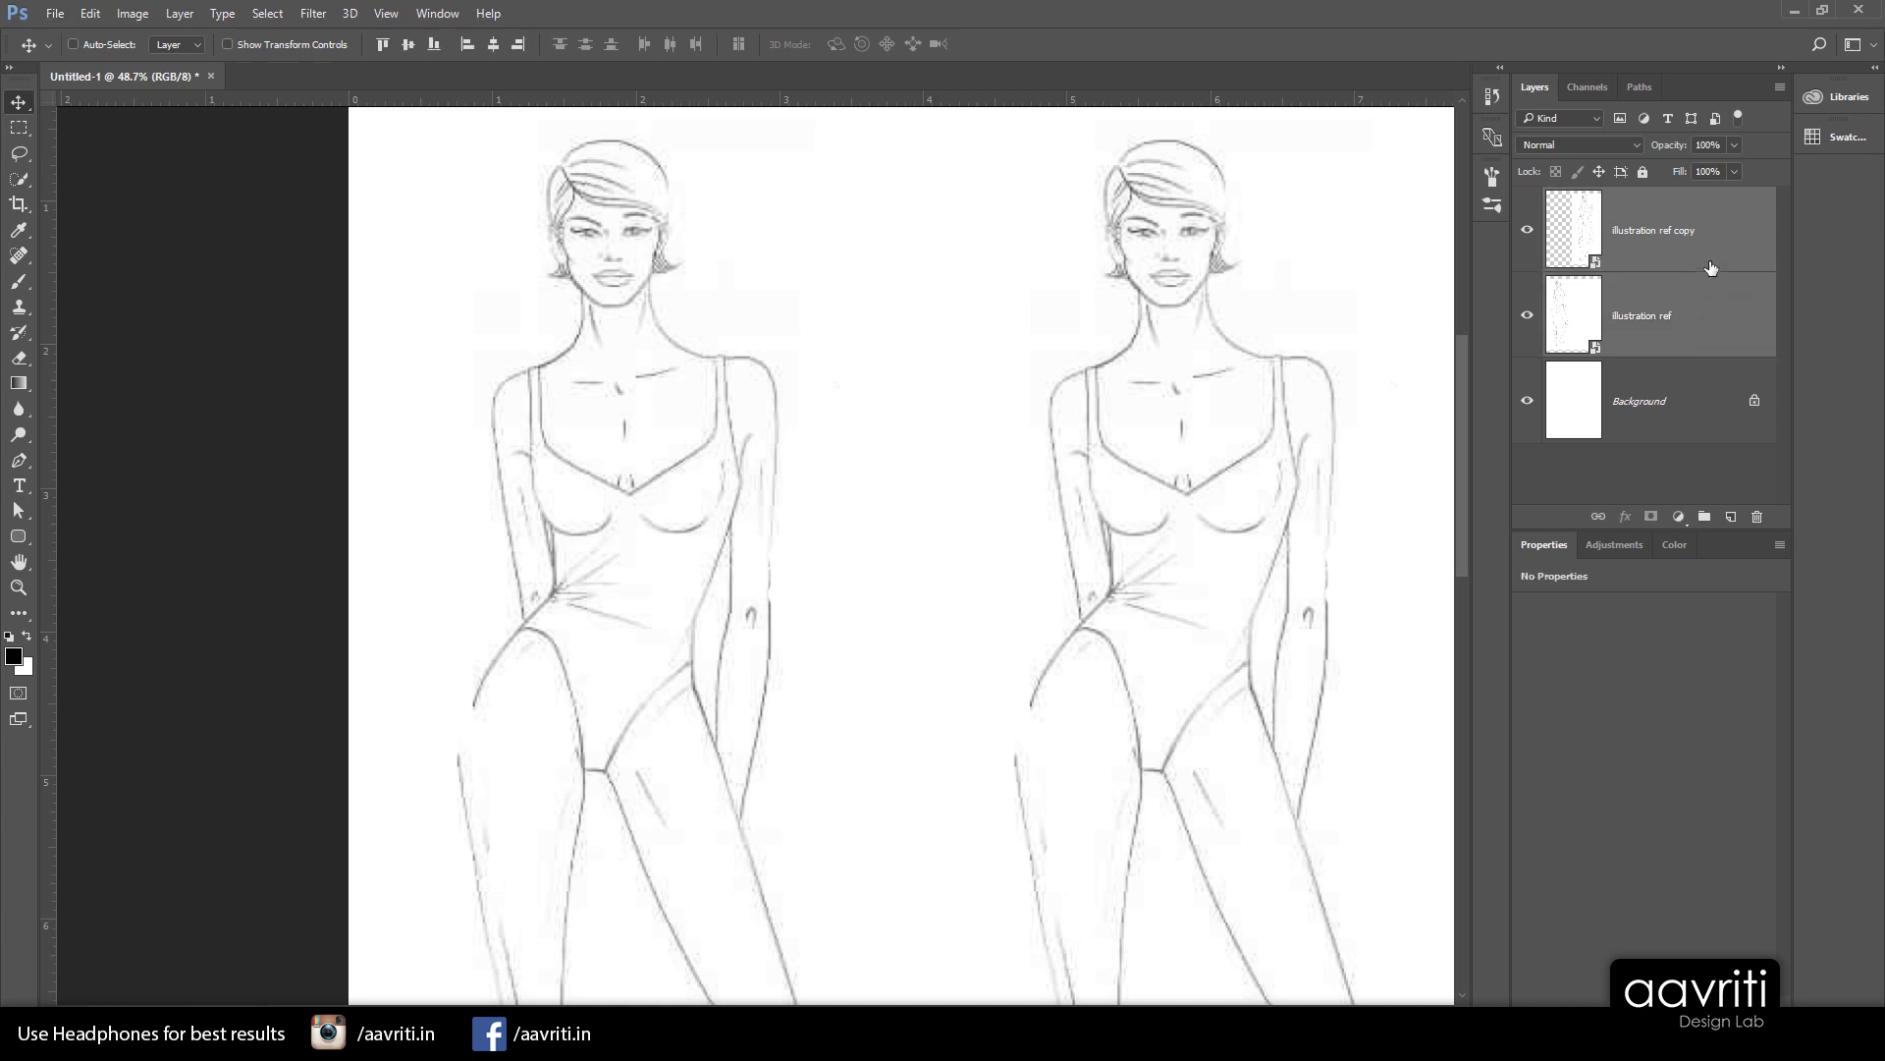
{"action": "left_click", "coordinate": [1642, 172]}
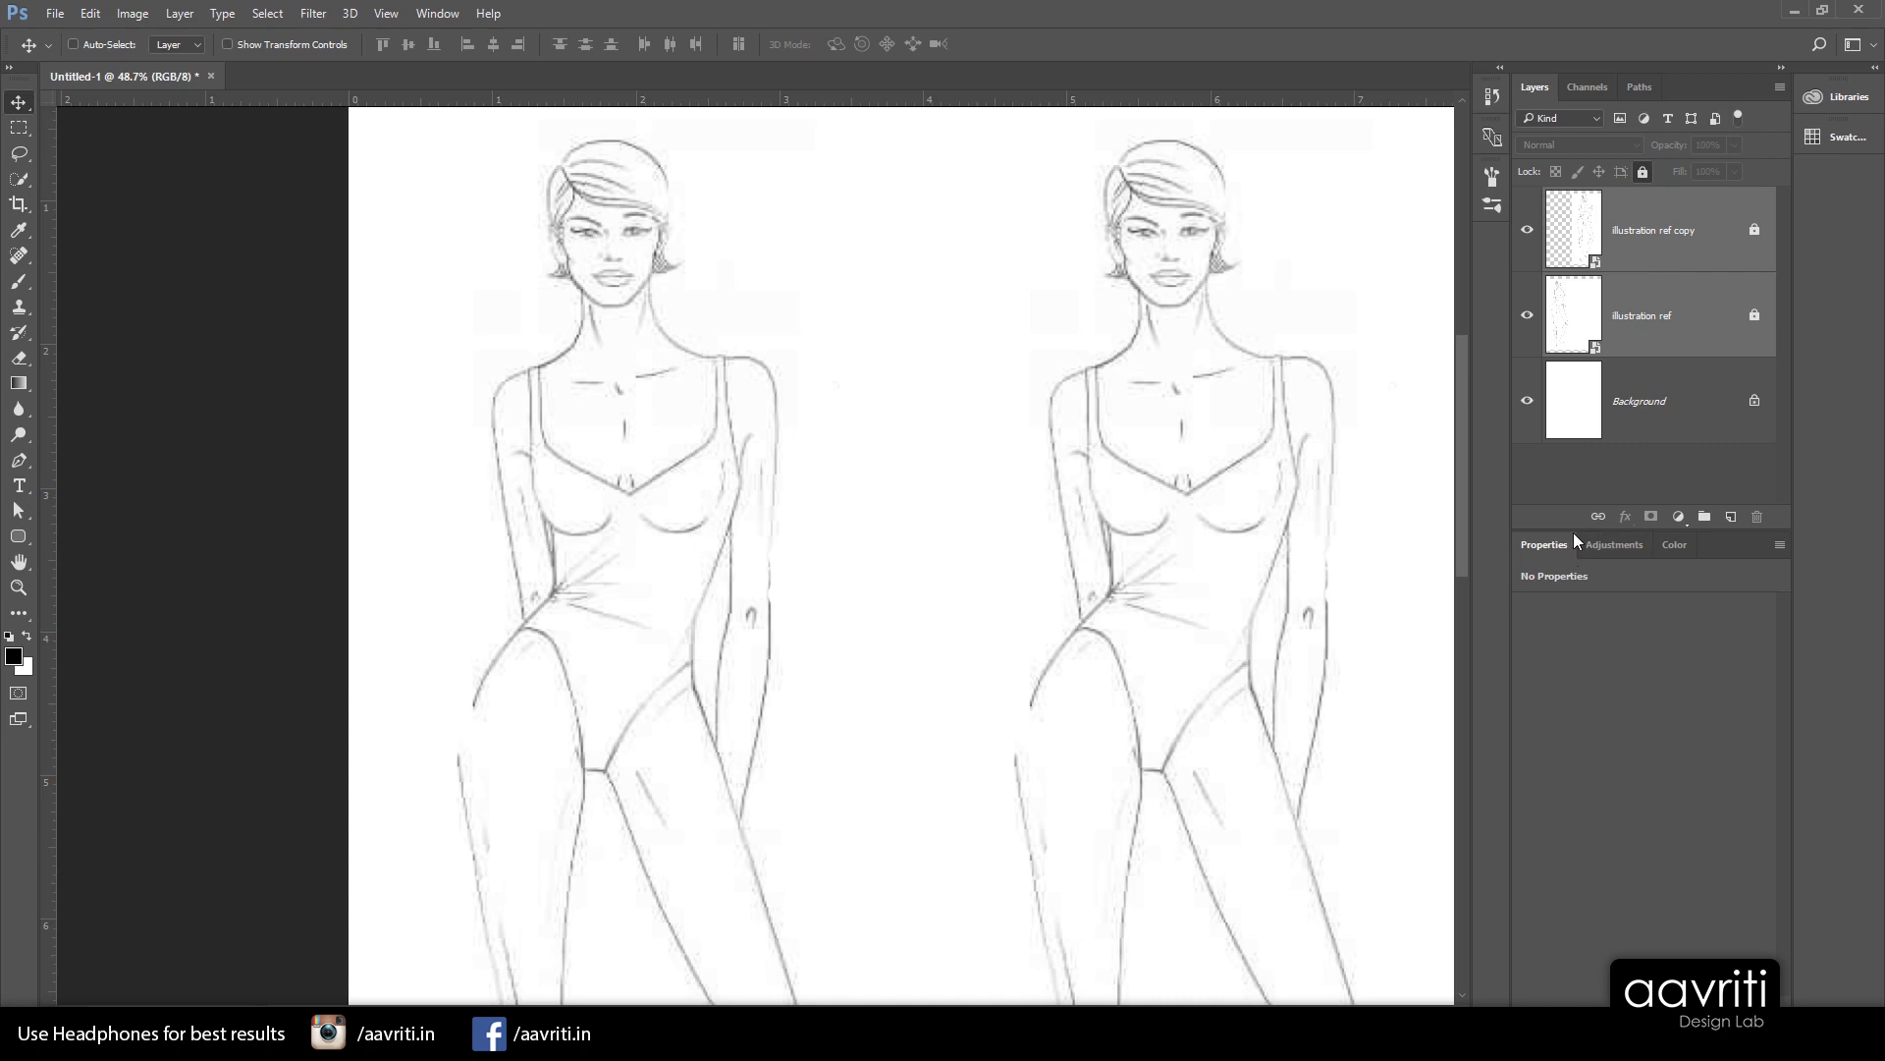
Give the layer list more height and set the layer thumbnails to the medium size
{"action": "left_click_drag", "start_coordinate": [1573, 532], "coordinate": [1558, 917]}
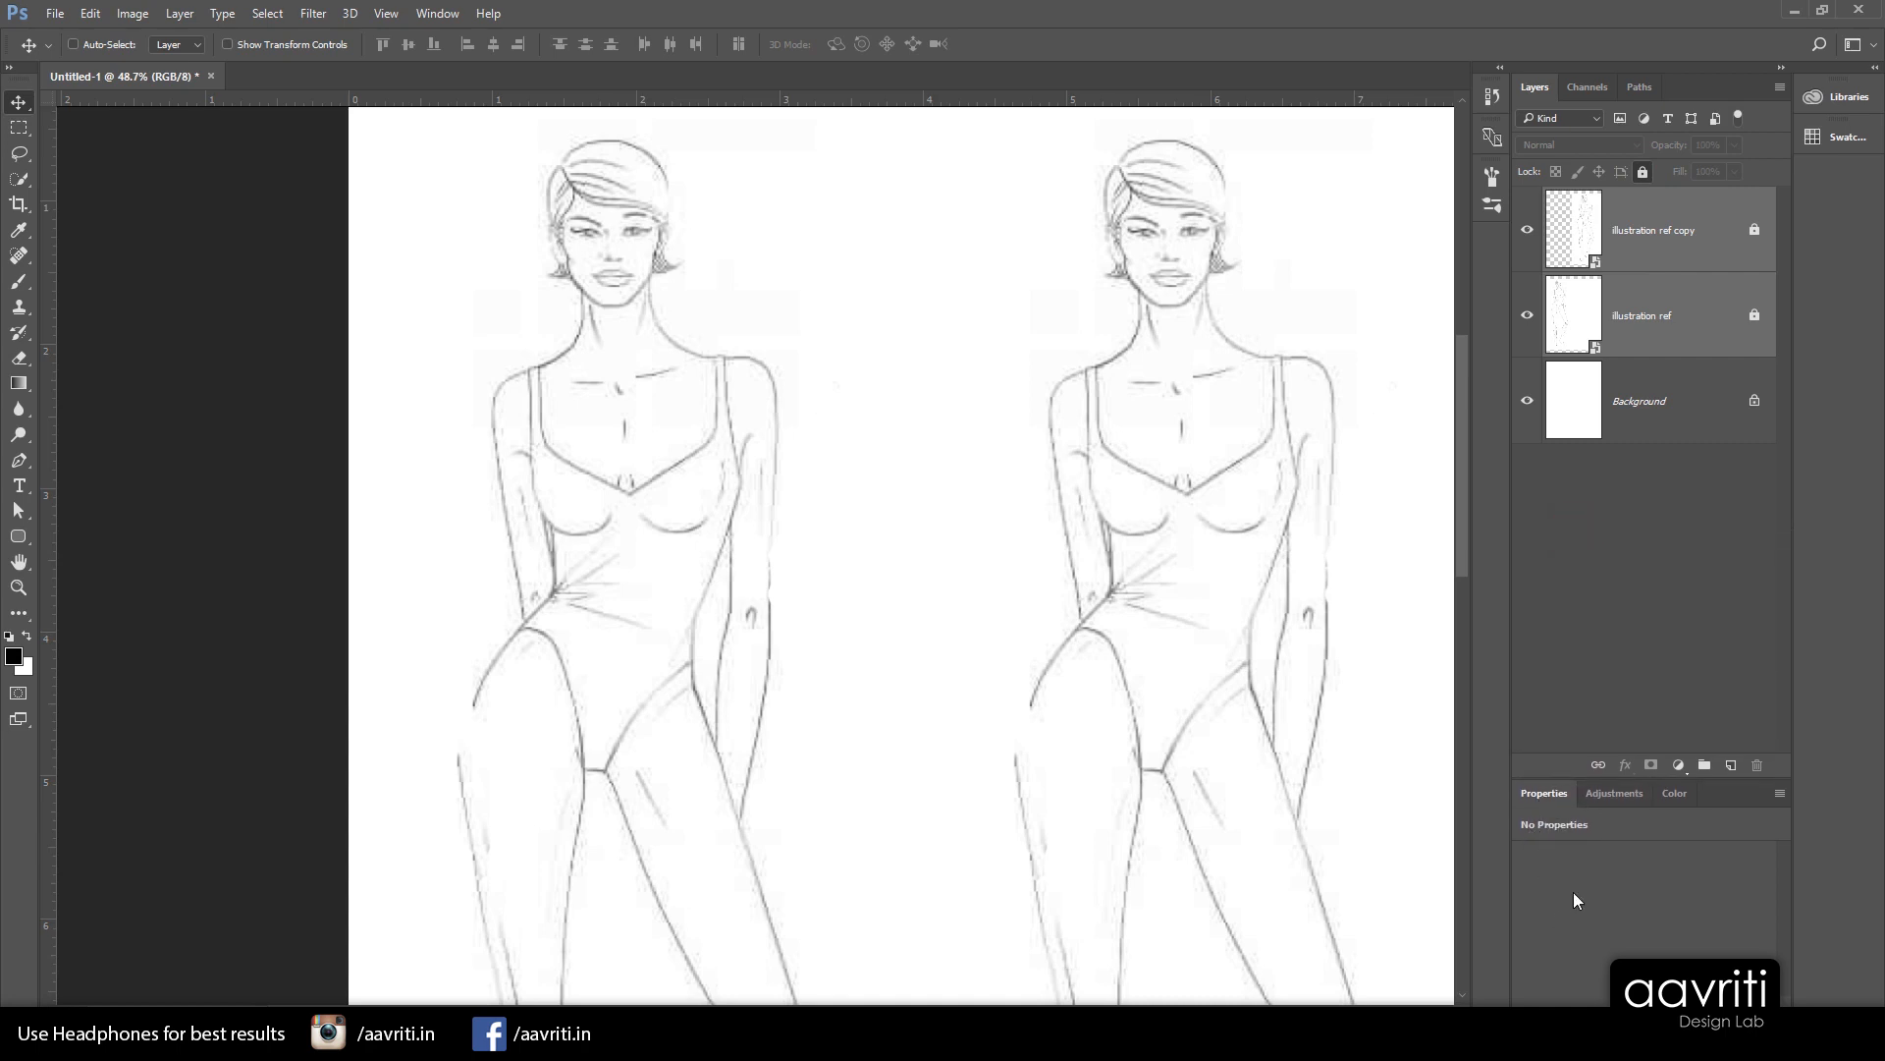
{"action": "left_click", "coordinate": [1780, 88]}
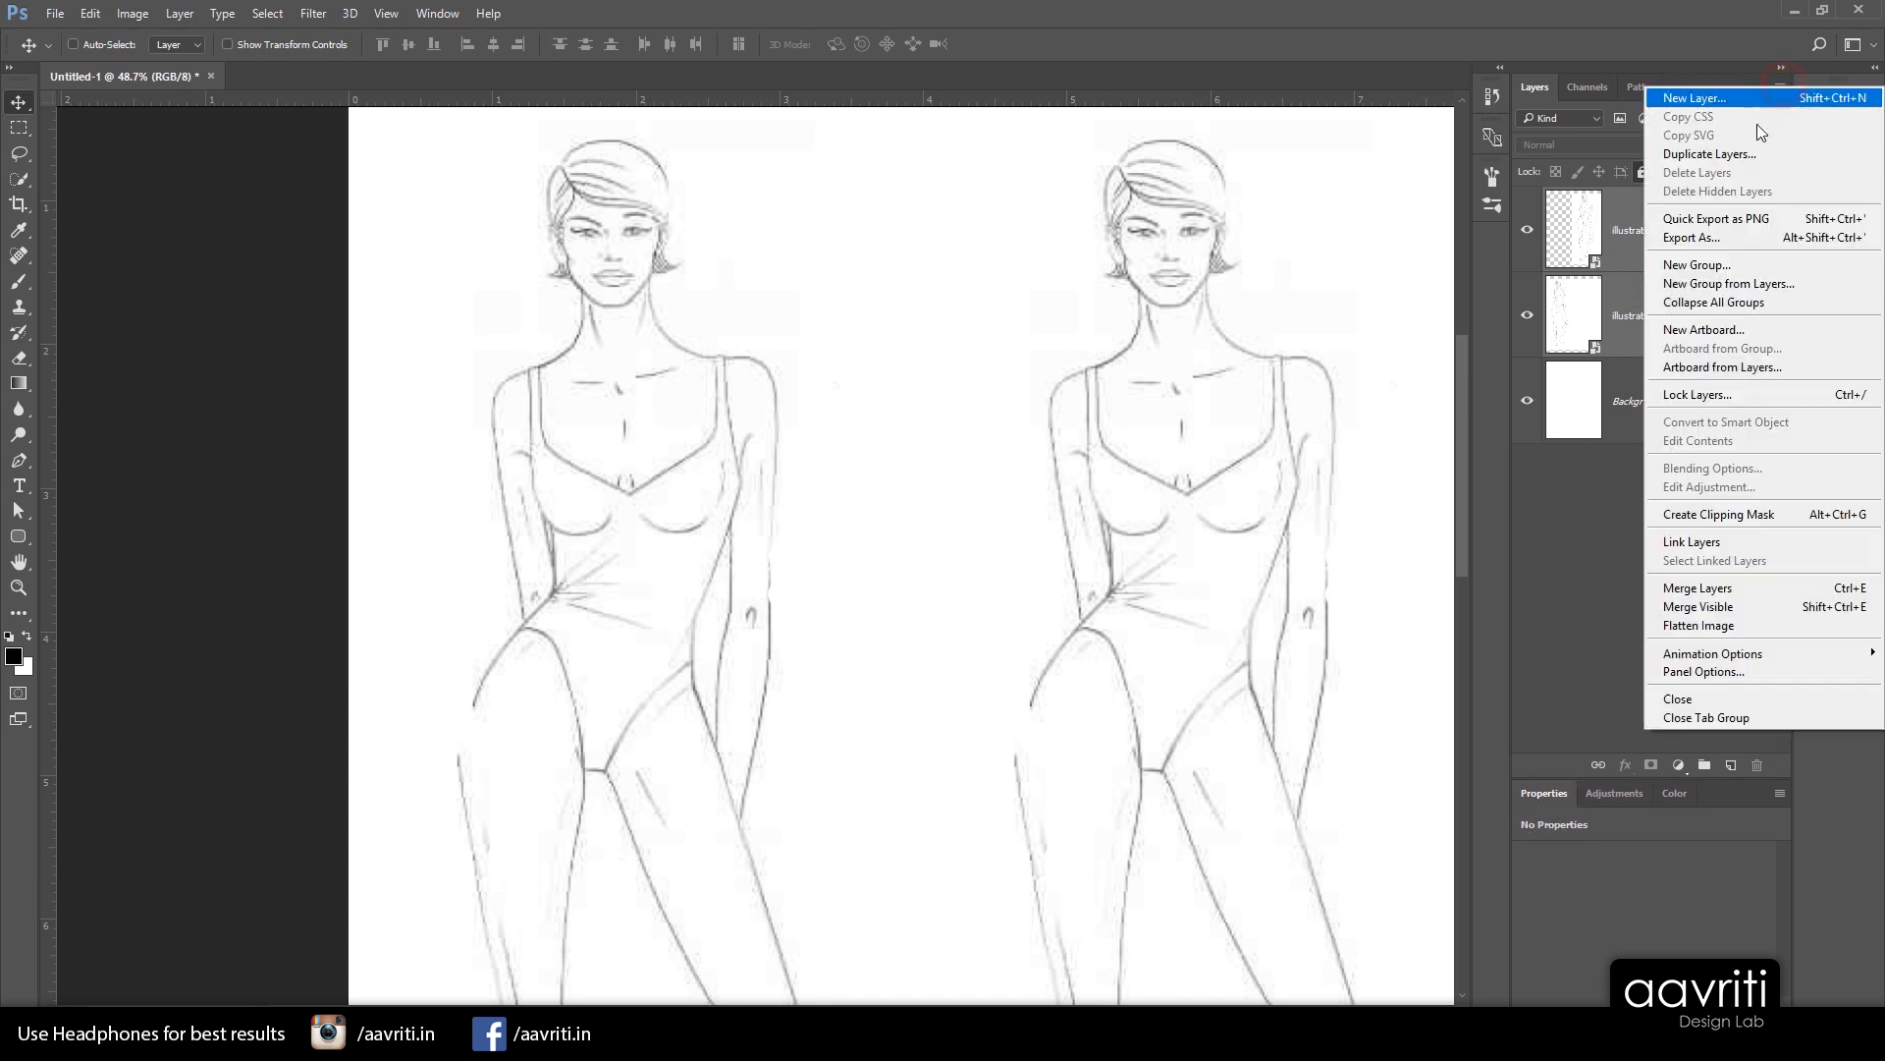
{"action": "left_click", "coordinate": [1733, 673]}
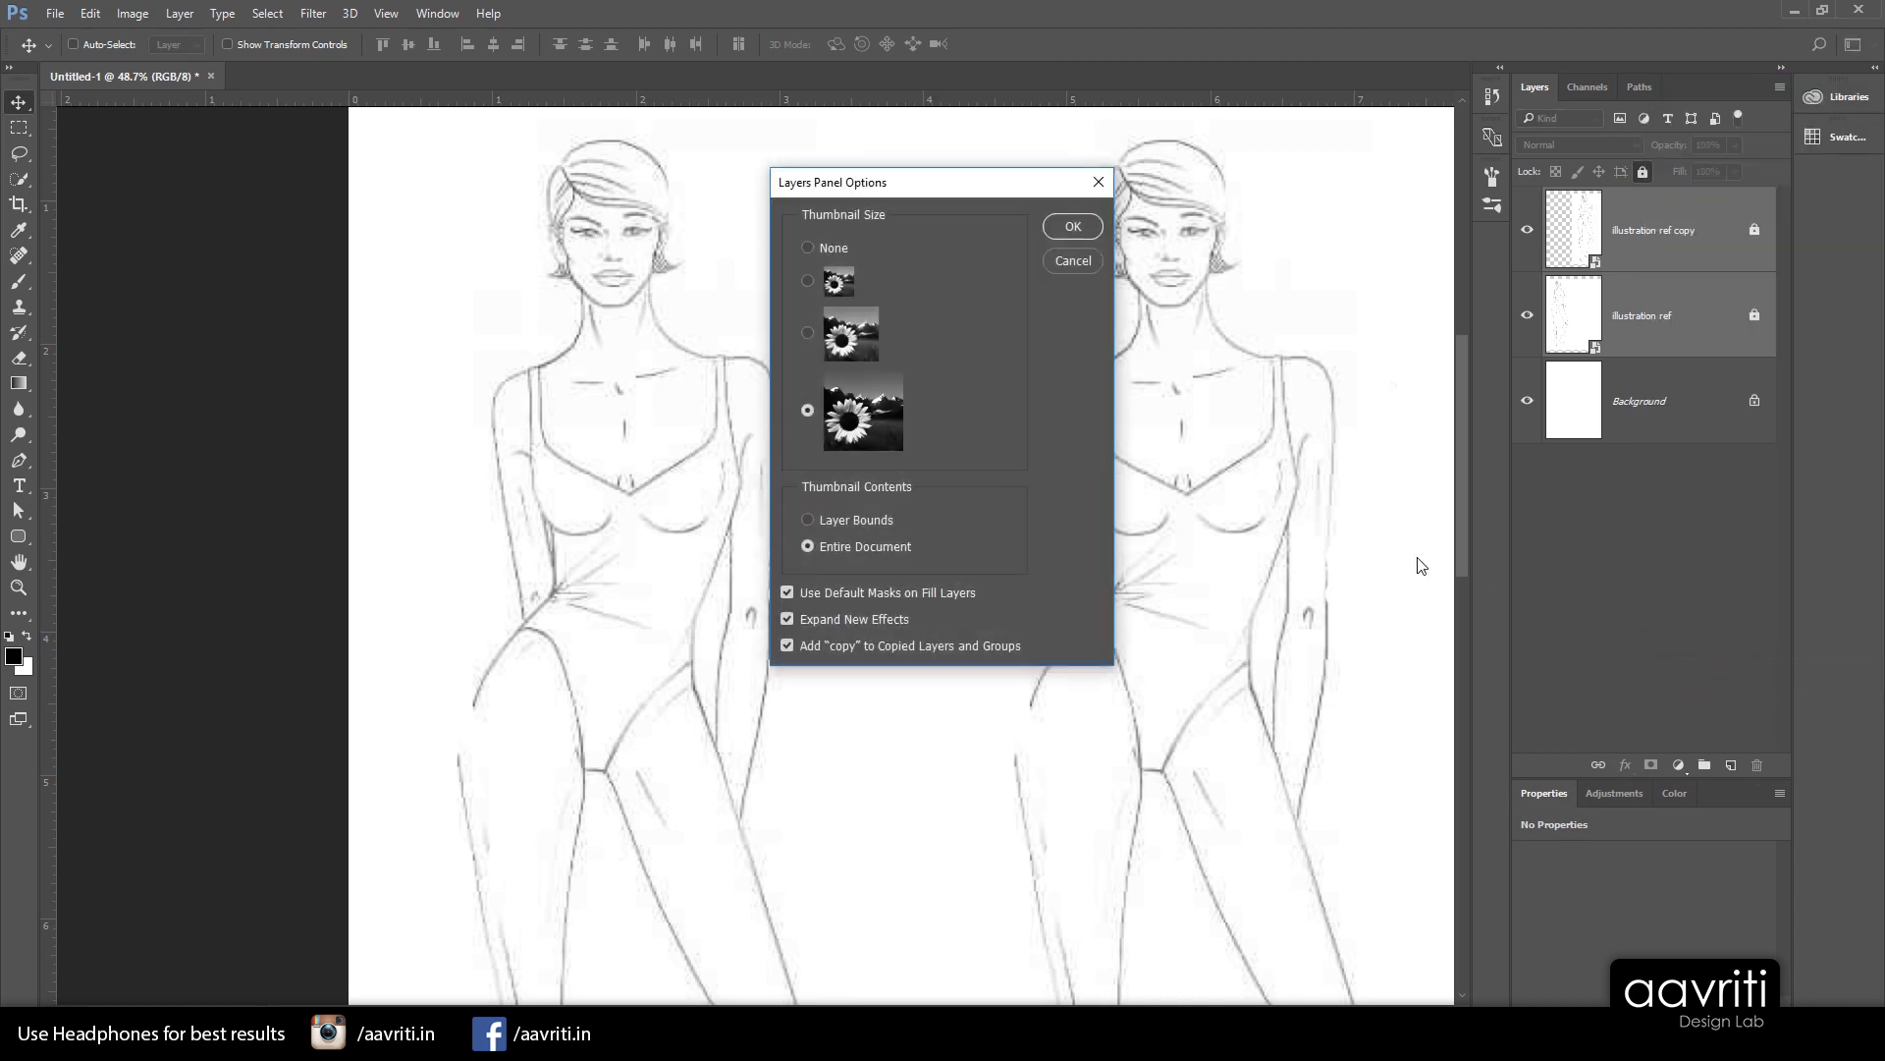
{"action": "left_click", "coordinate": [807, 331]}
{"action": "left_click", "coordinate": [1072, 227]}
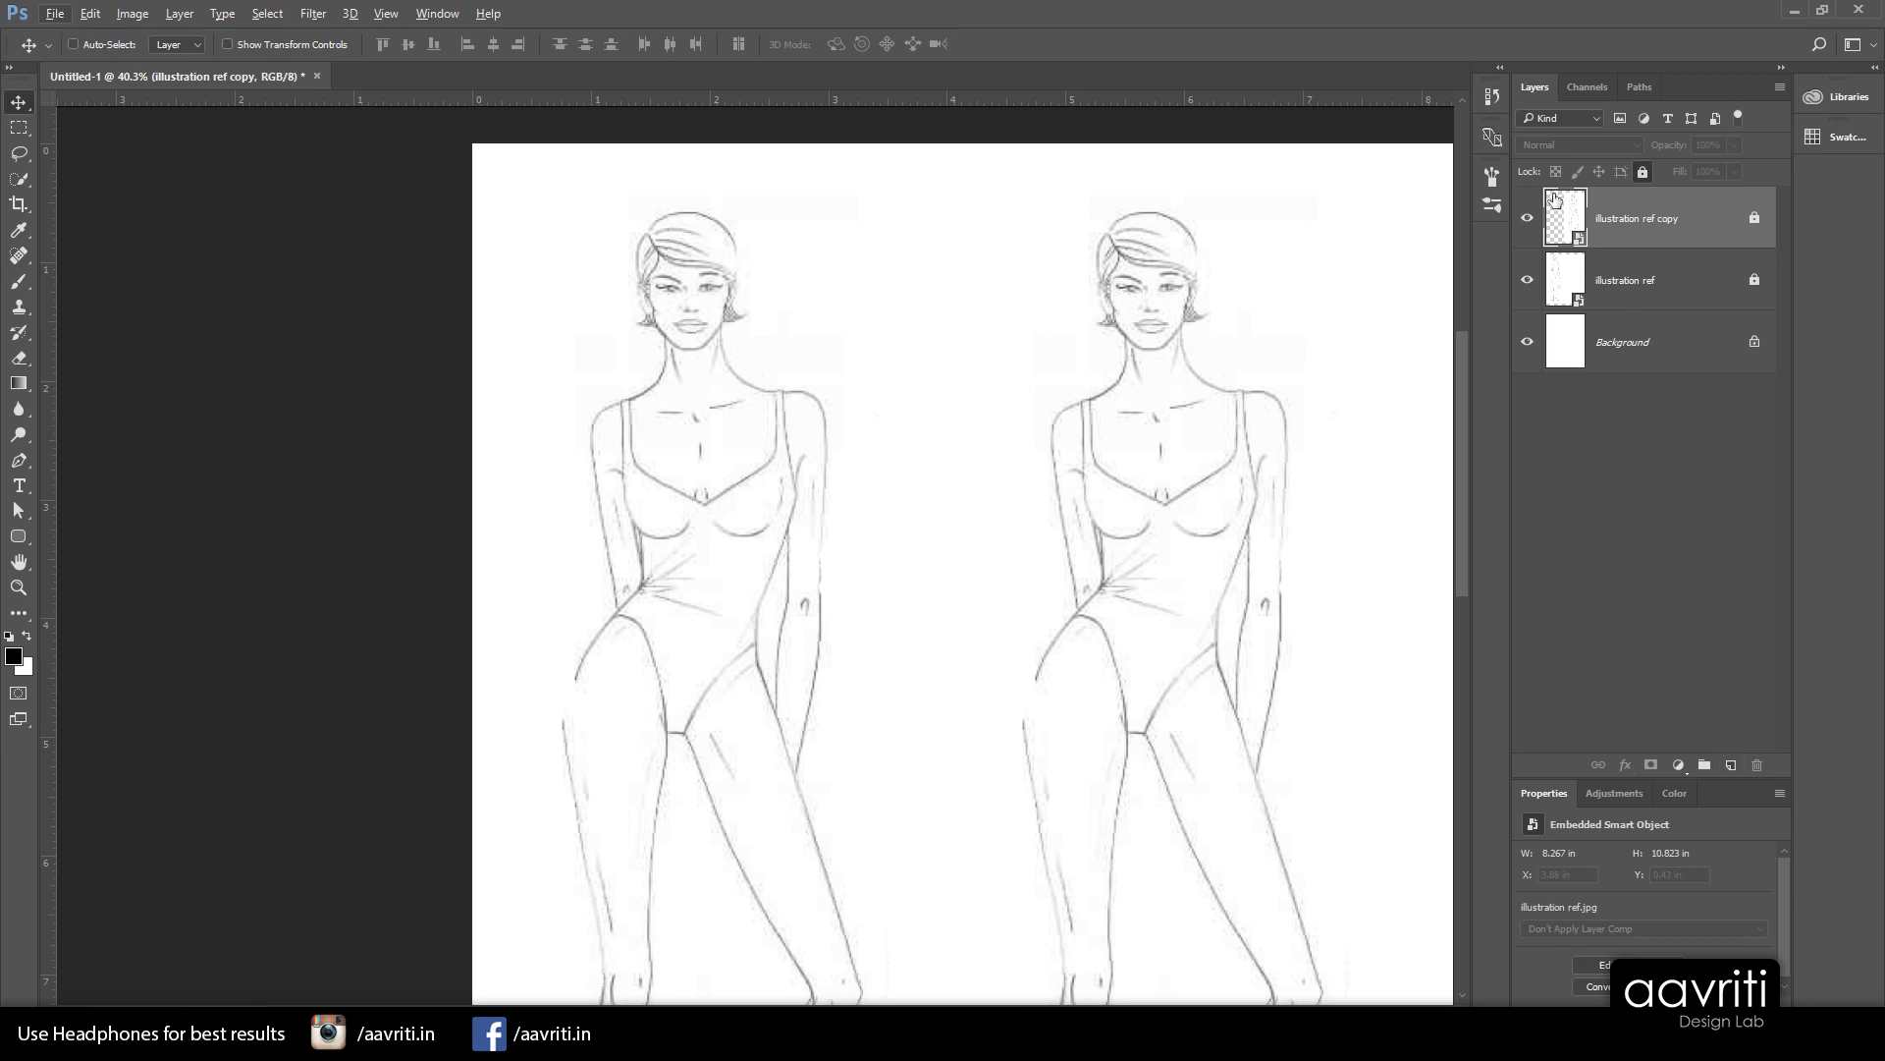
Add four new empty layers above the locked illustration ref copy layer
{"action": "left_click", "coordinate": [1730, 766]}
{"action": "left_click", "coordinate": [1729, 766]}
{"action": "left_click", "coordinate": [1729, 766]}
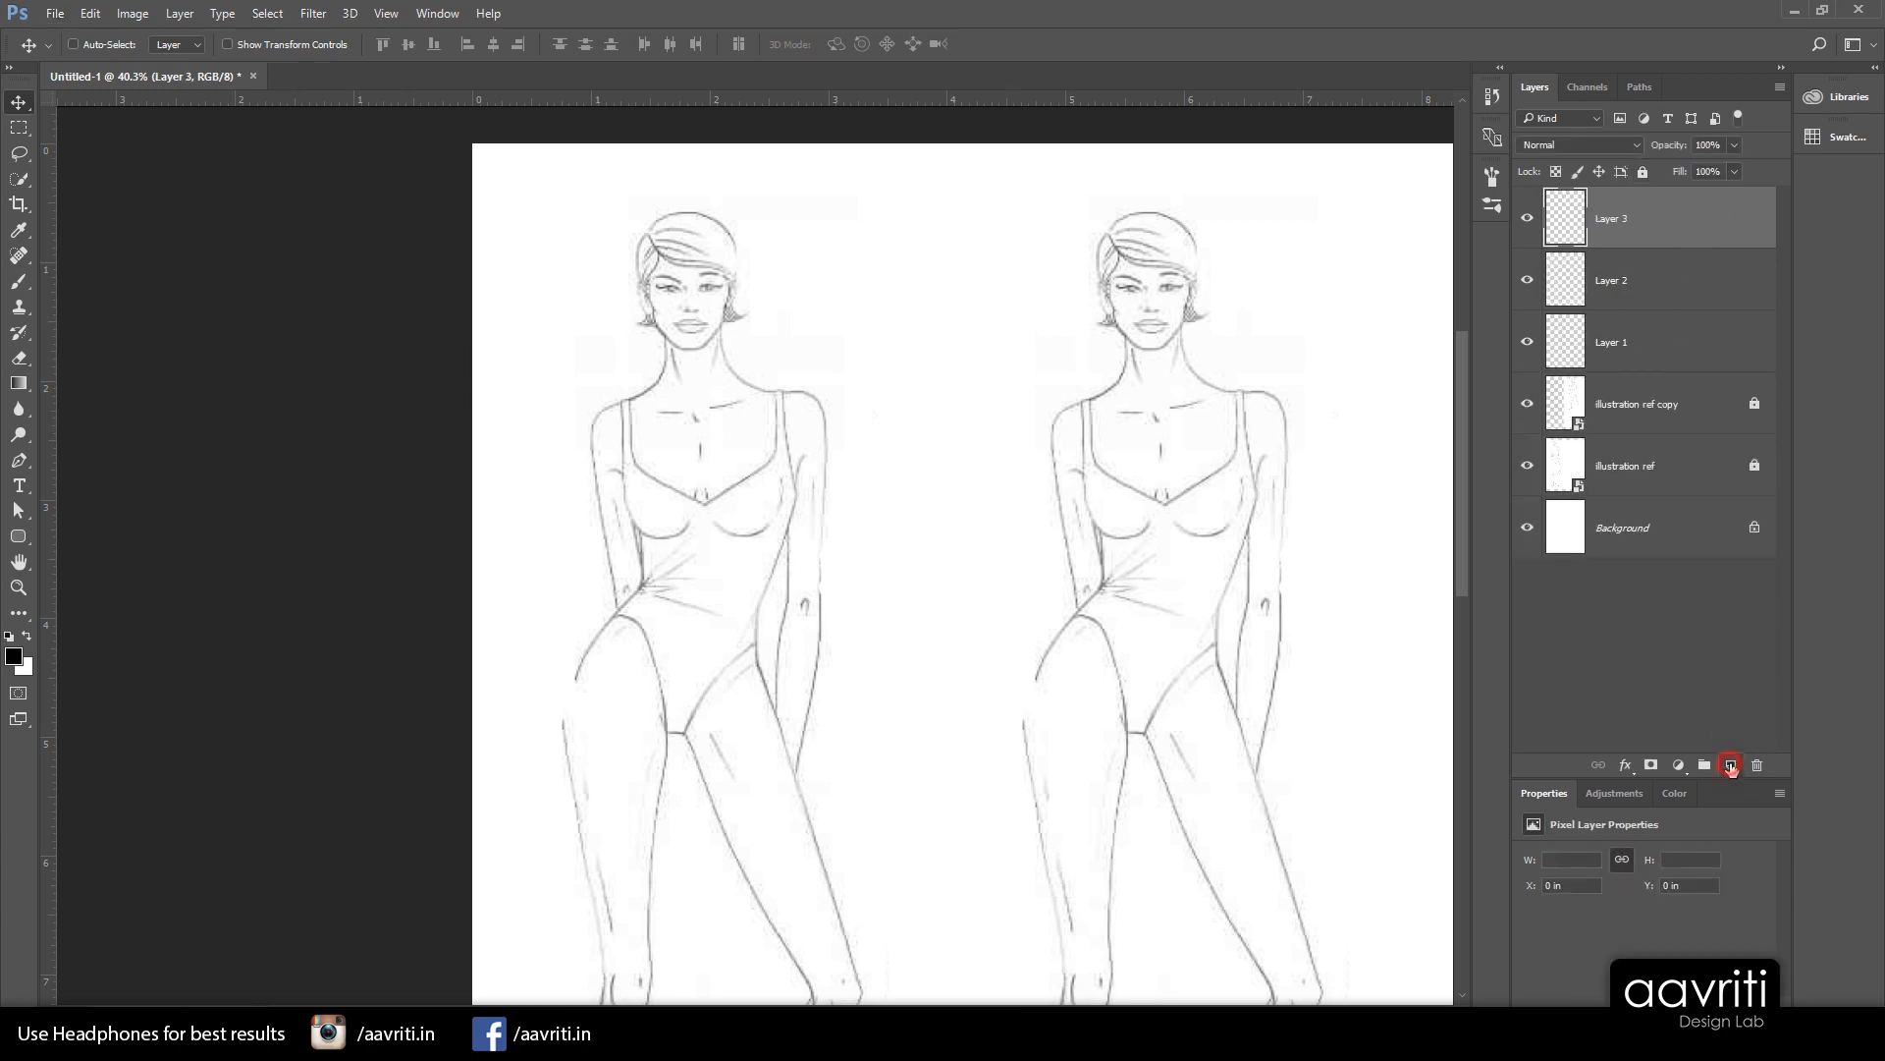
{"action": "left_click", "coordinate": [1730, 766]}
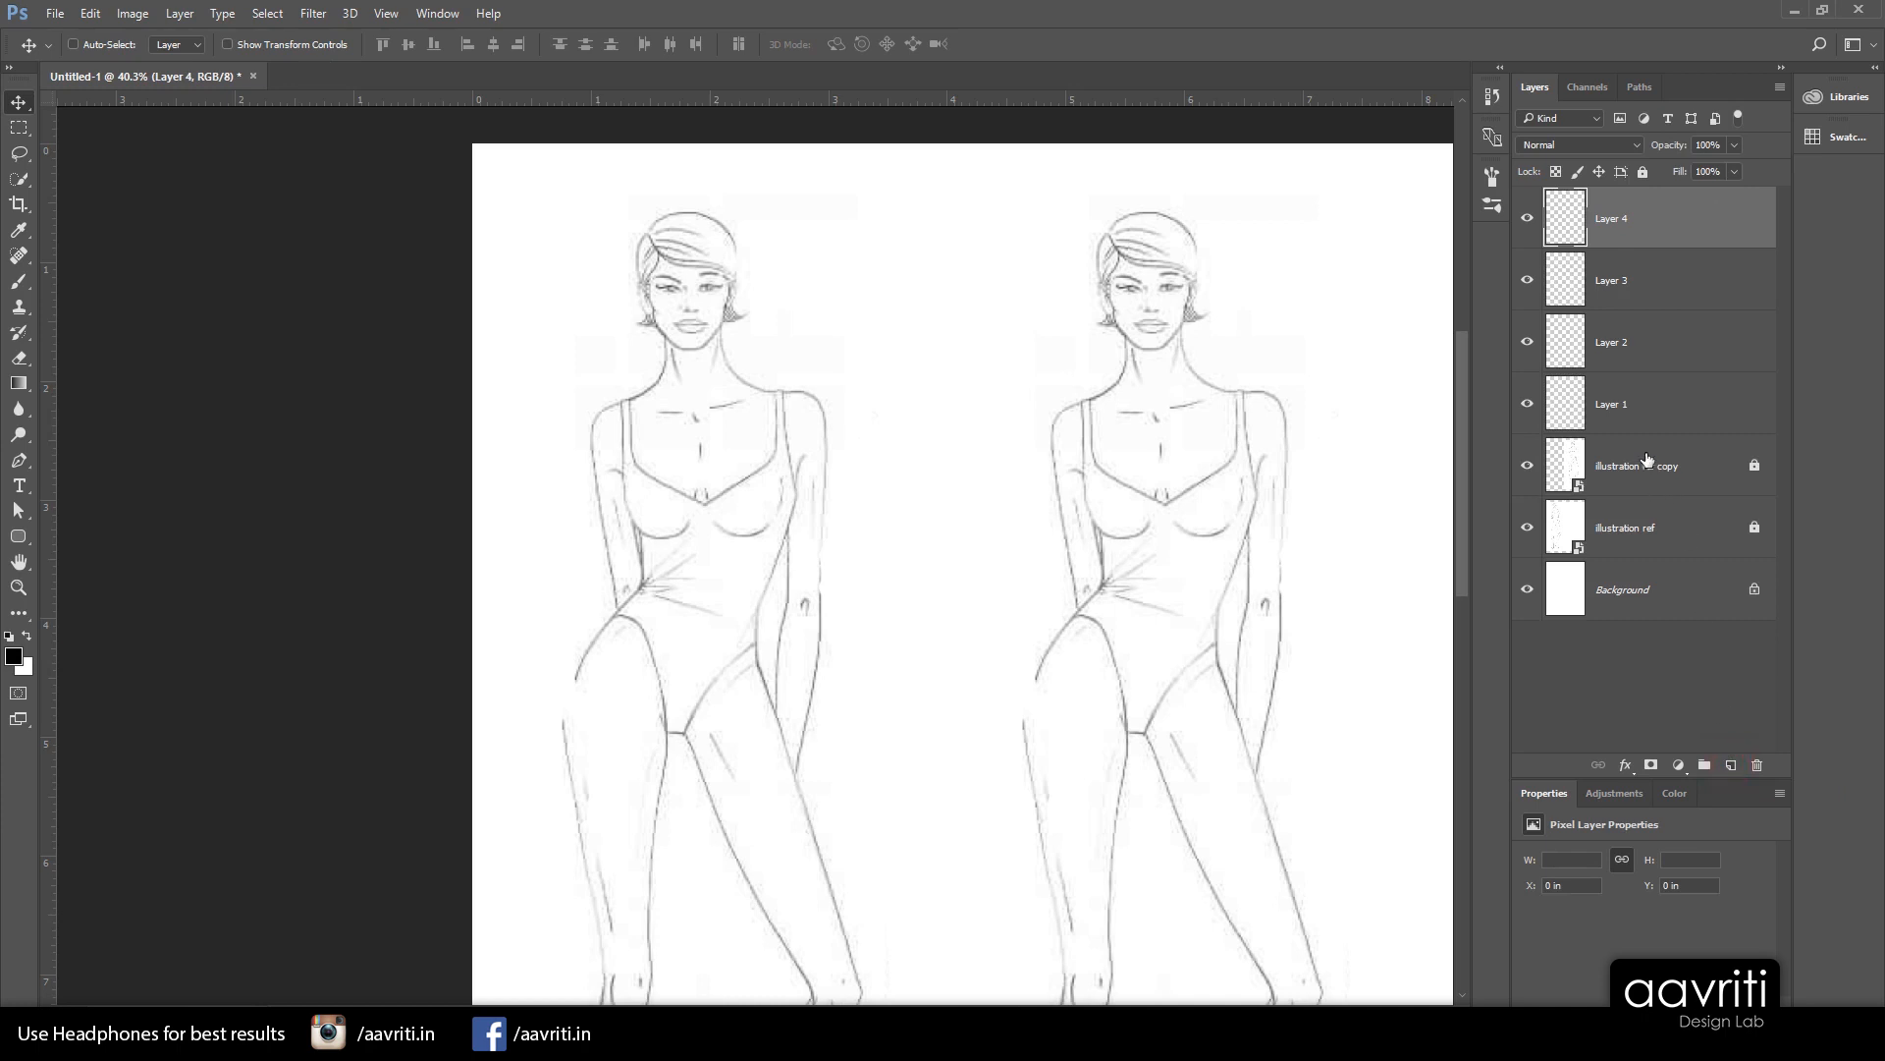
Rename the lowest new layer, Layer 1, as top
{"action": "left_click", "coordinate": [1642, 406]}
{"action": "double_click", "coordinate": [1609, 405]}
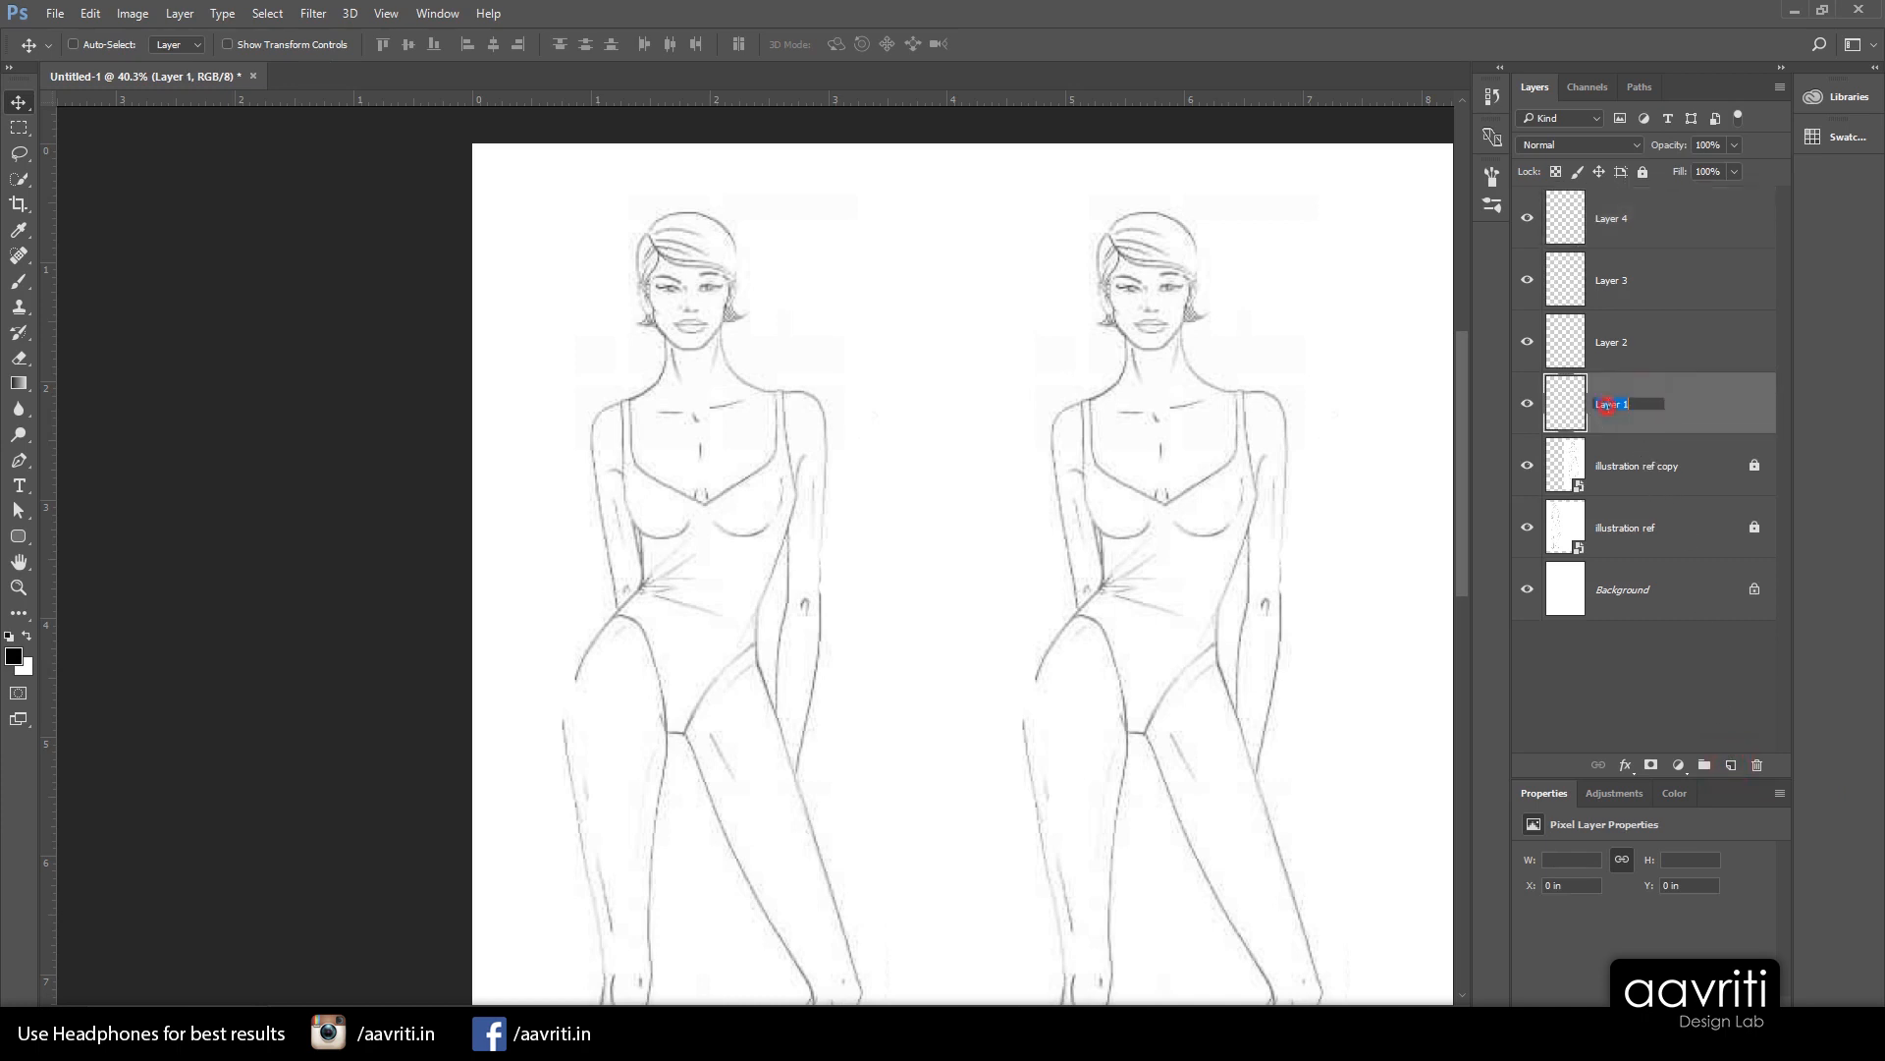
{"action": "type", "text": "top"}
{"action": "key", "text": "Return"}
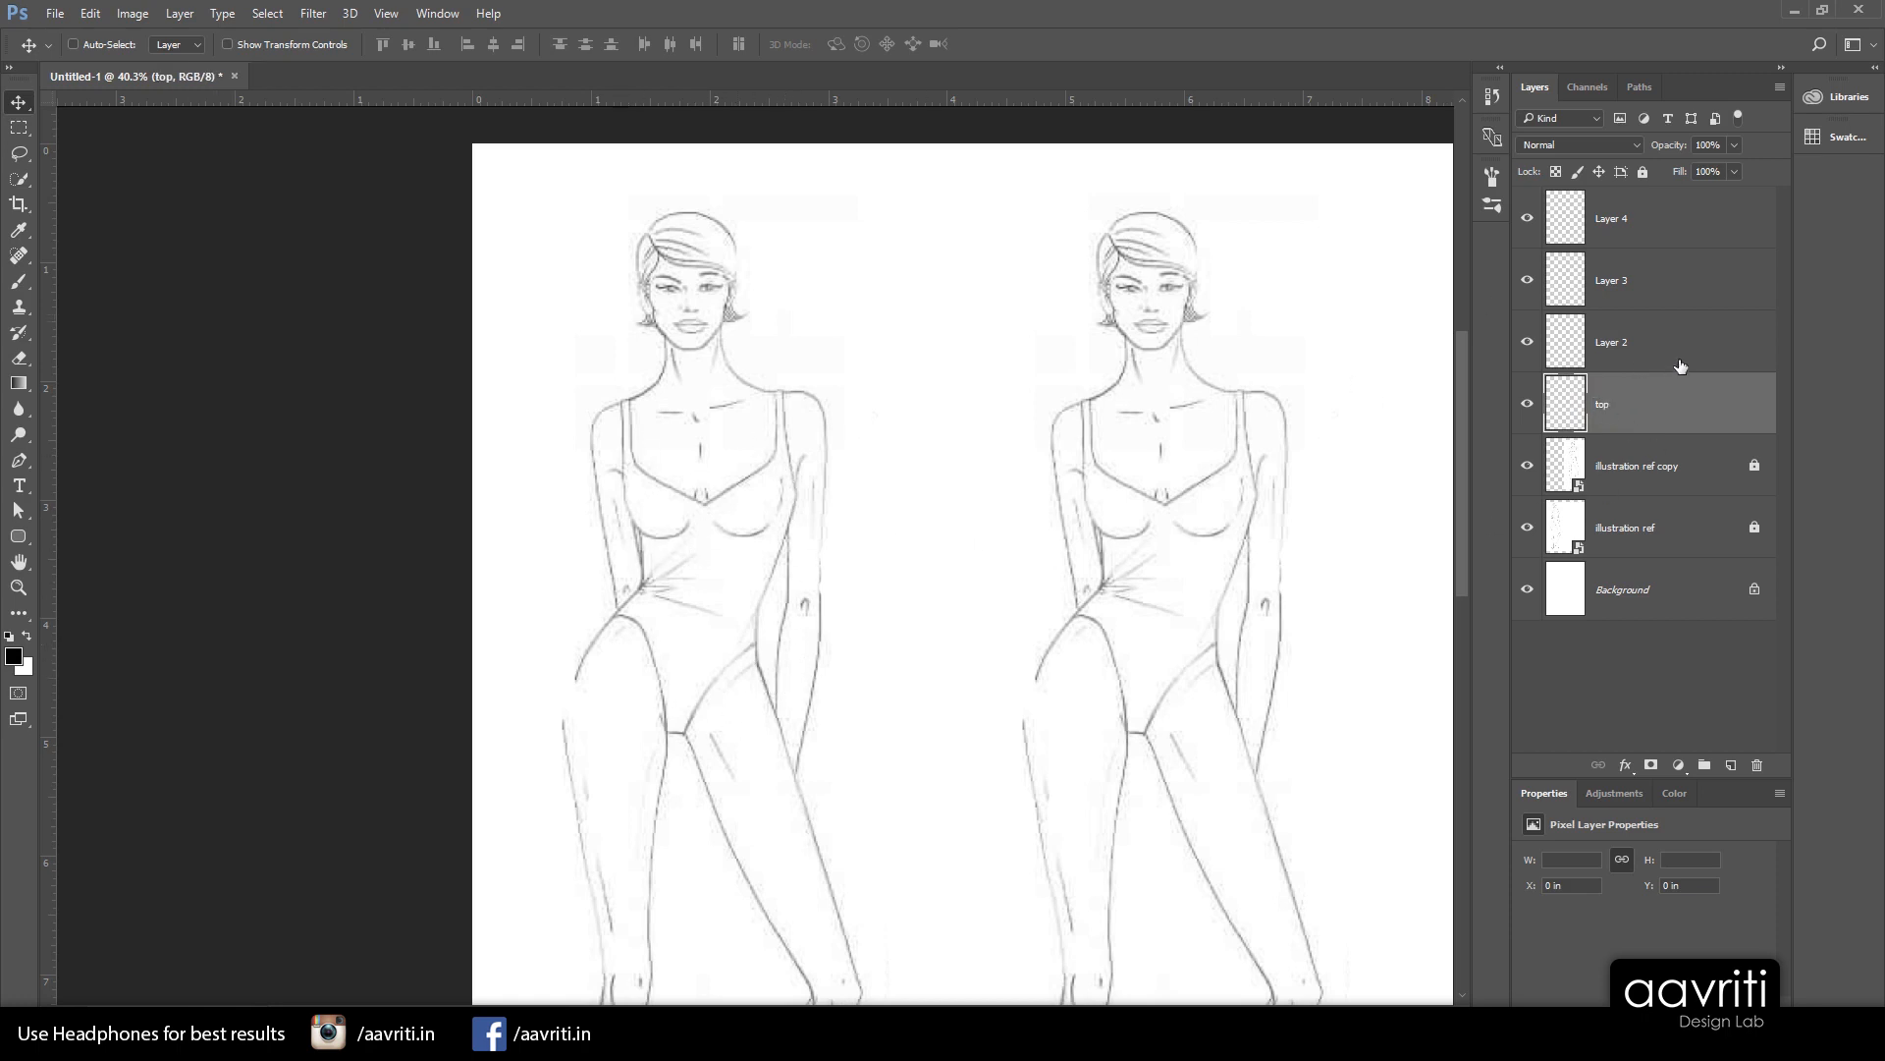
Rename Layer 2 as shadow and Layer 3 as highlights
{"action": "double_click", "coordinate": [1611, 342]}
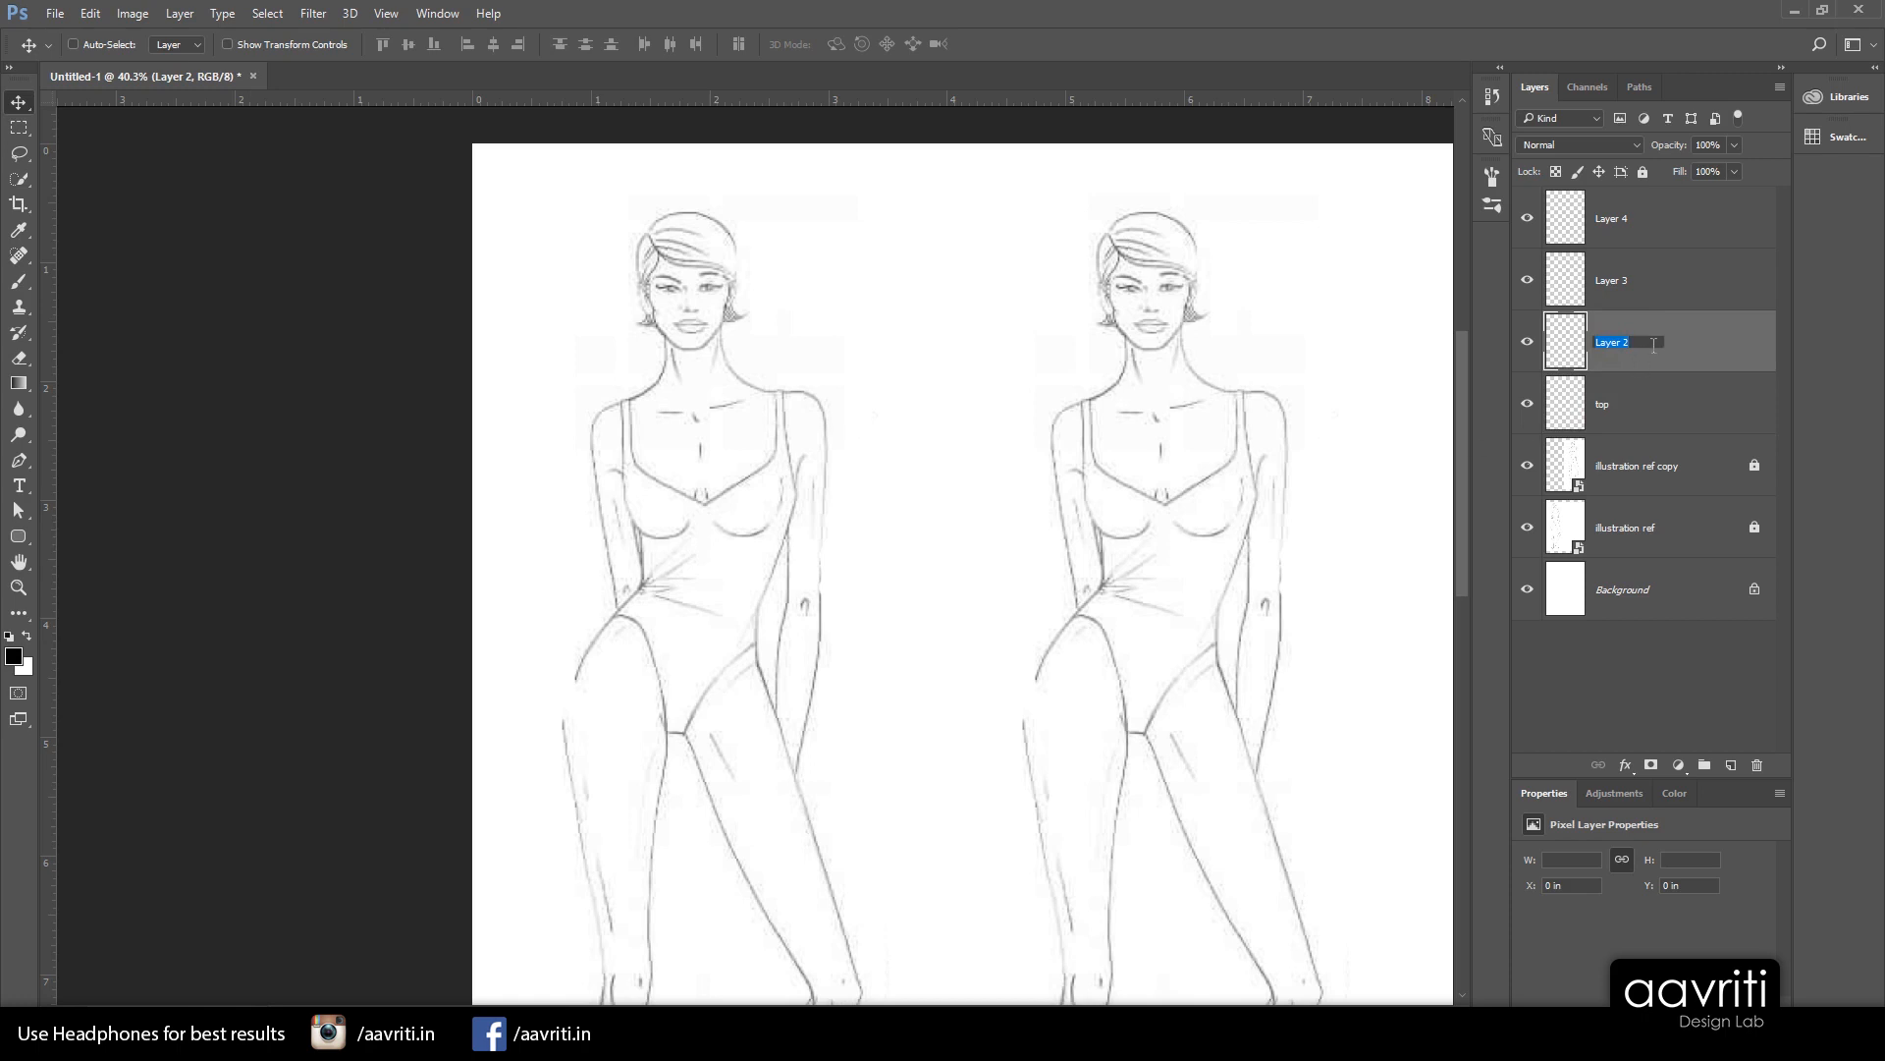
{"action": "type", "text": "shadow"}
{"action": "key", "text": "Return"}
{"action": "double_click", "coordinate": [1611, 280]}
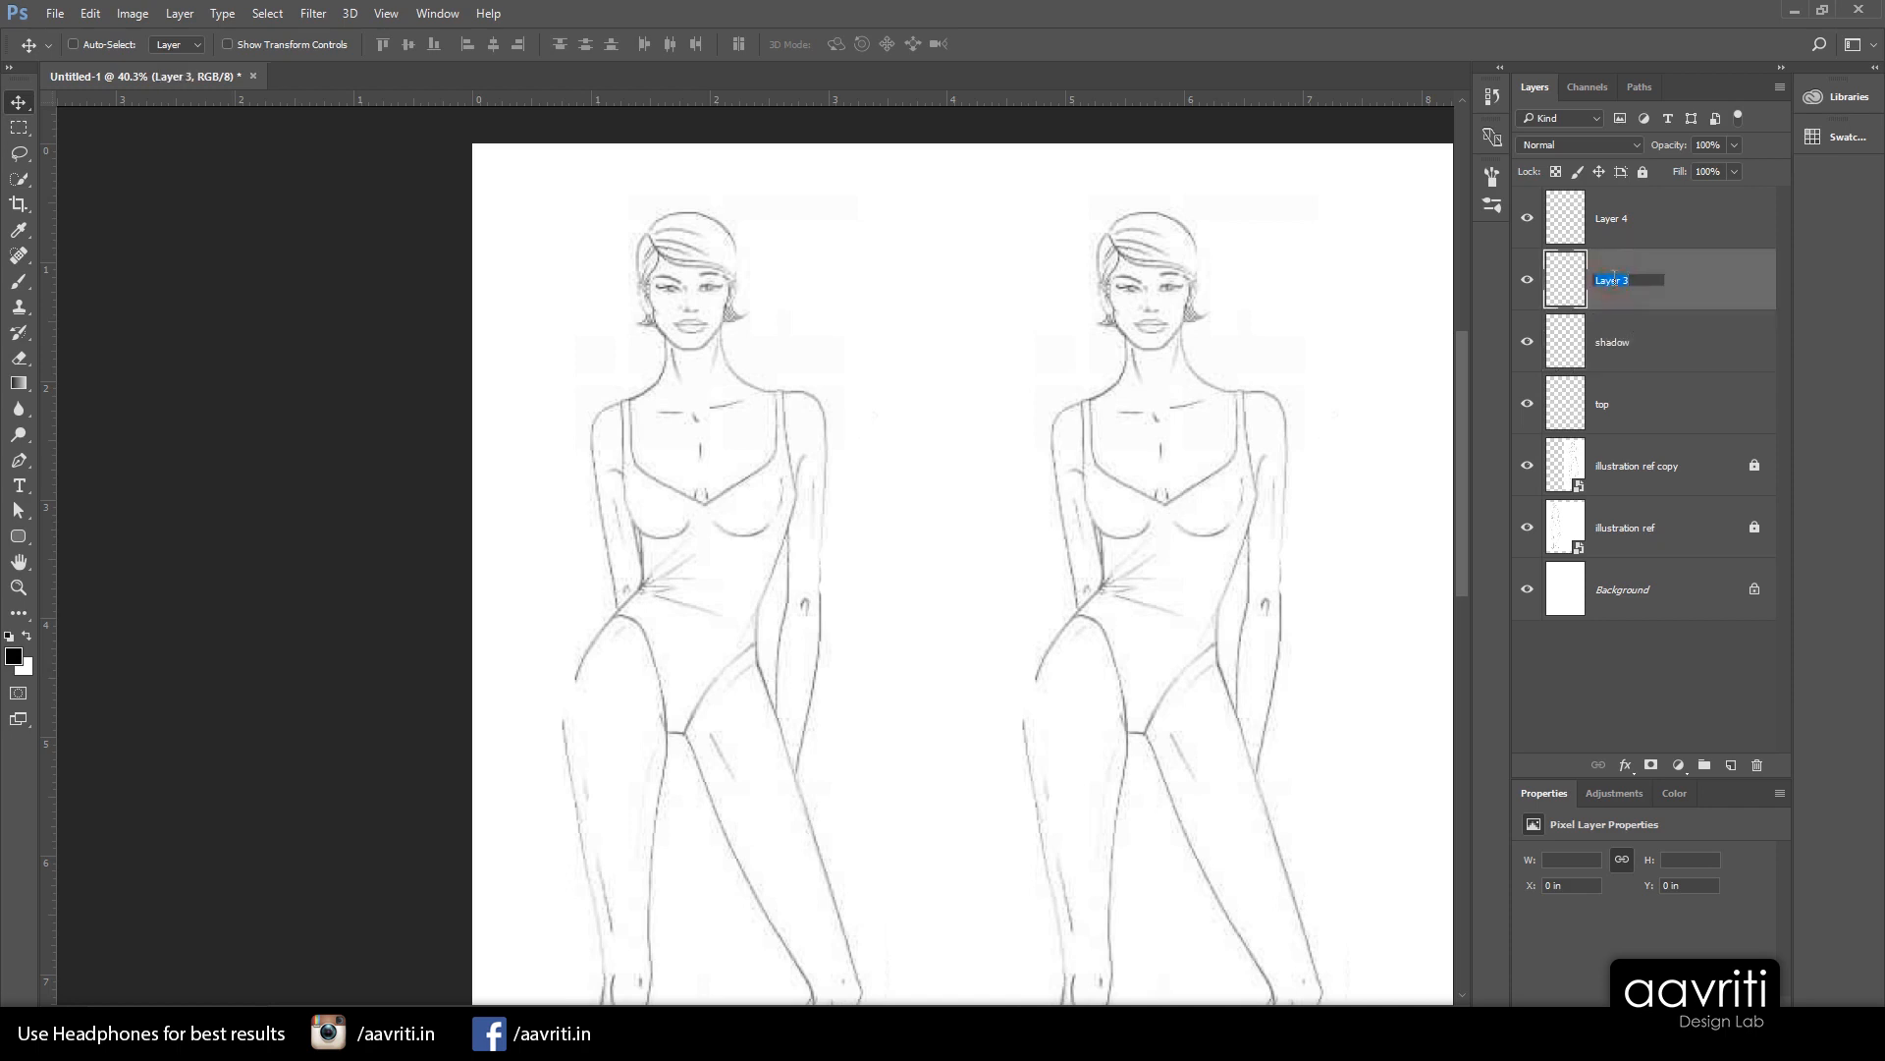
{"action": "type", "text": "highlights"}
{"action": "key", "text": "Return"}
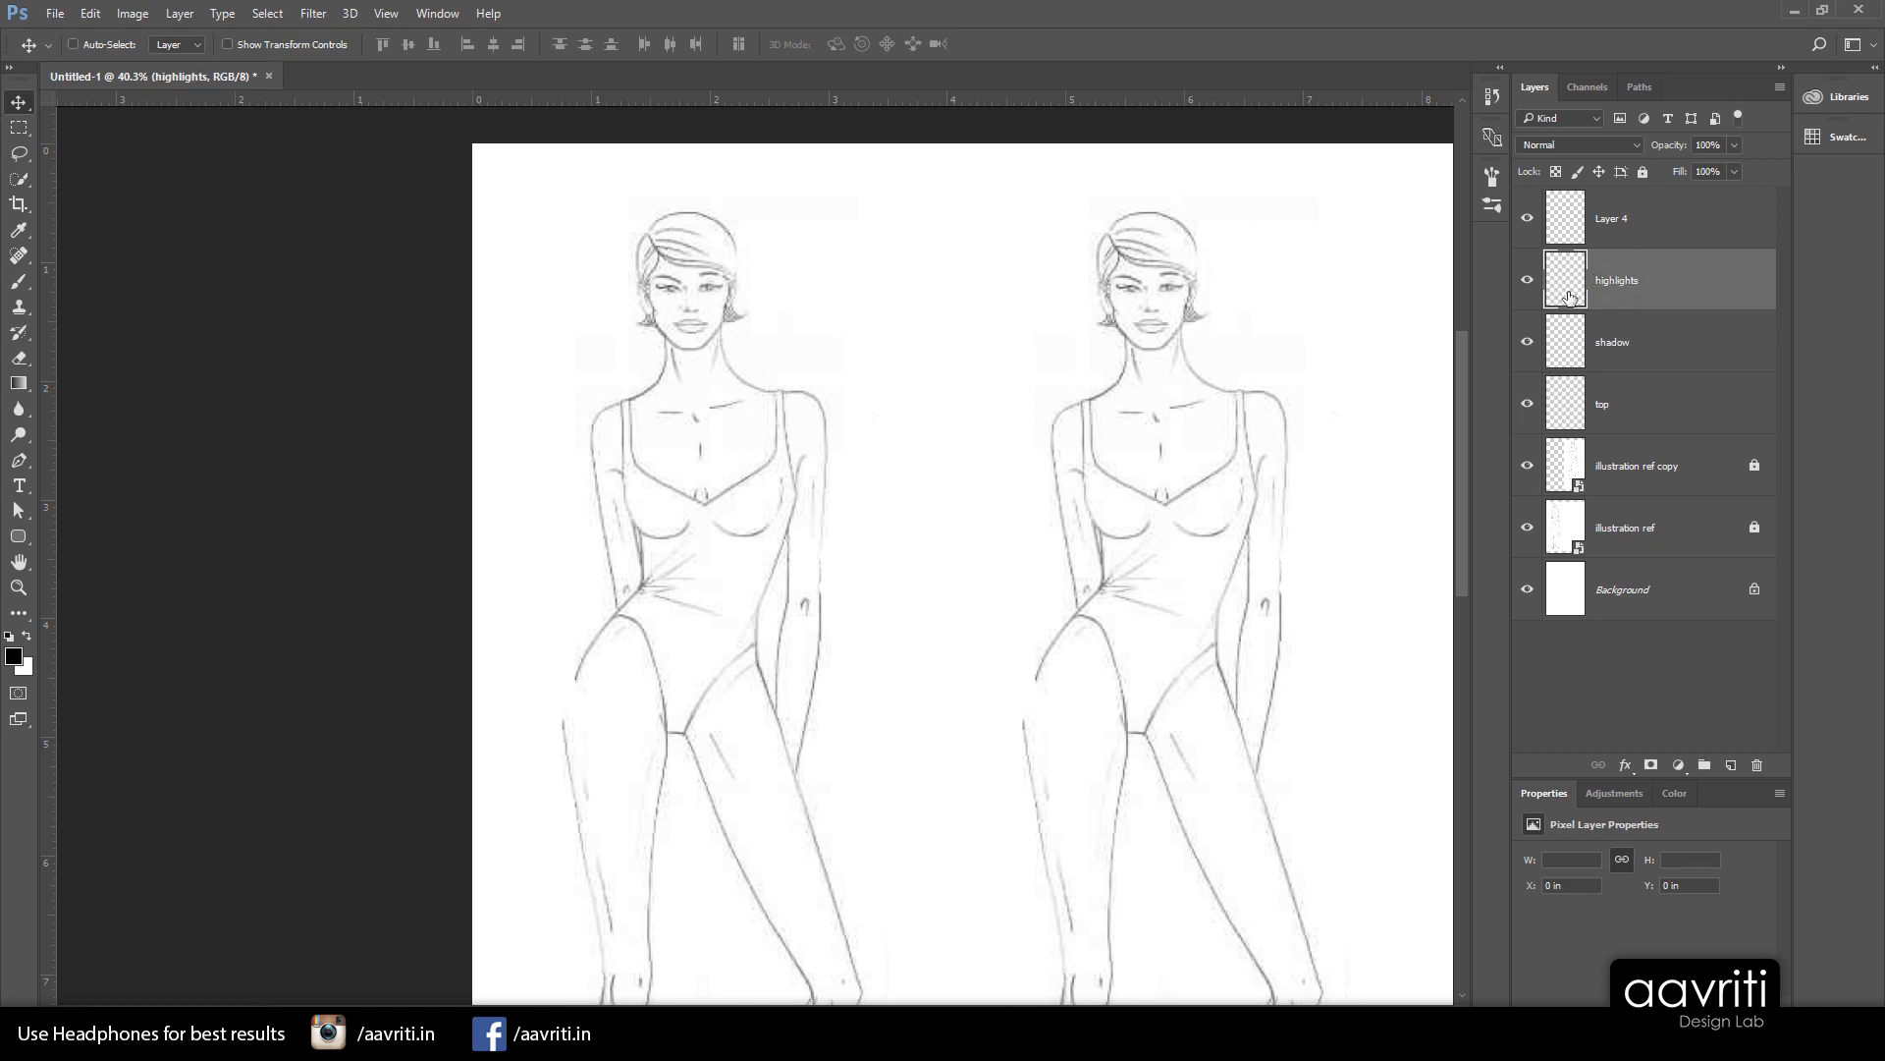
Rename Layer 4 as details and make the layer named top the active one
{"action": "left_click", "coordinate": [1609, 222]}
{"action": "double_click", "coordinate": [1609, 220]}
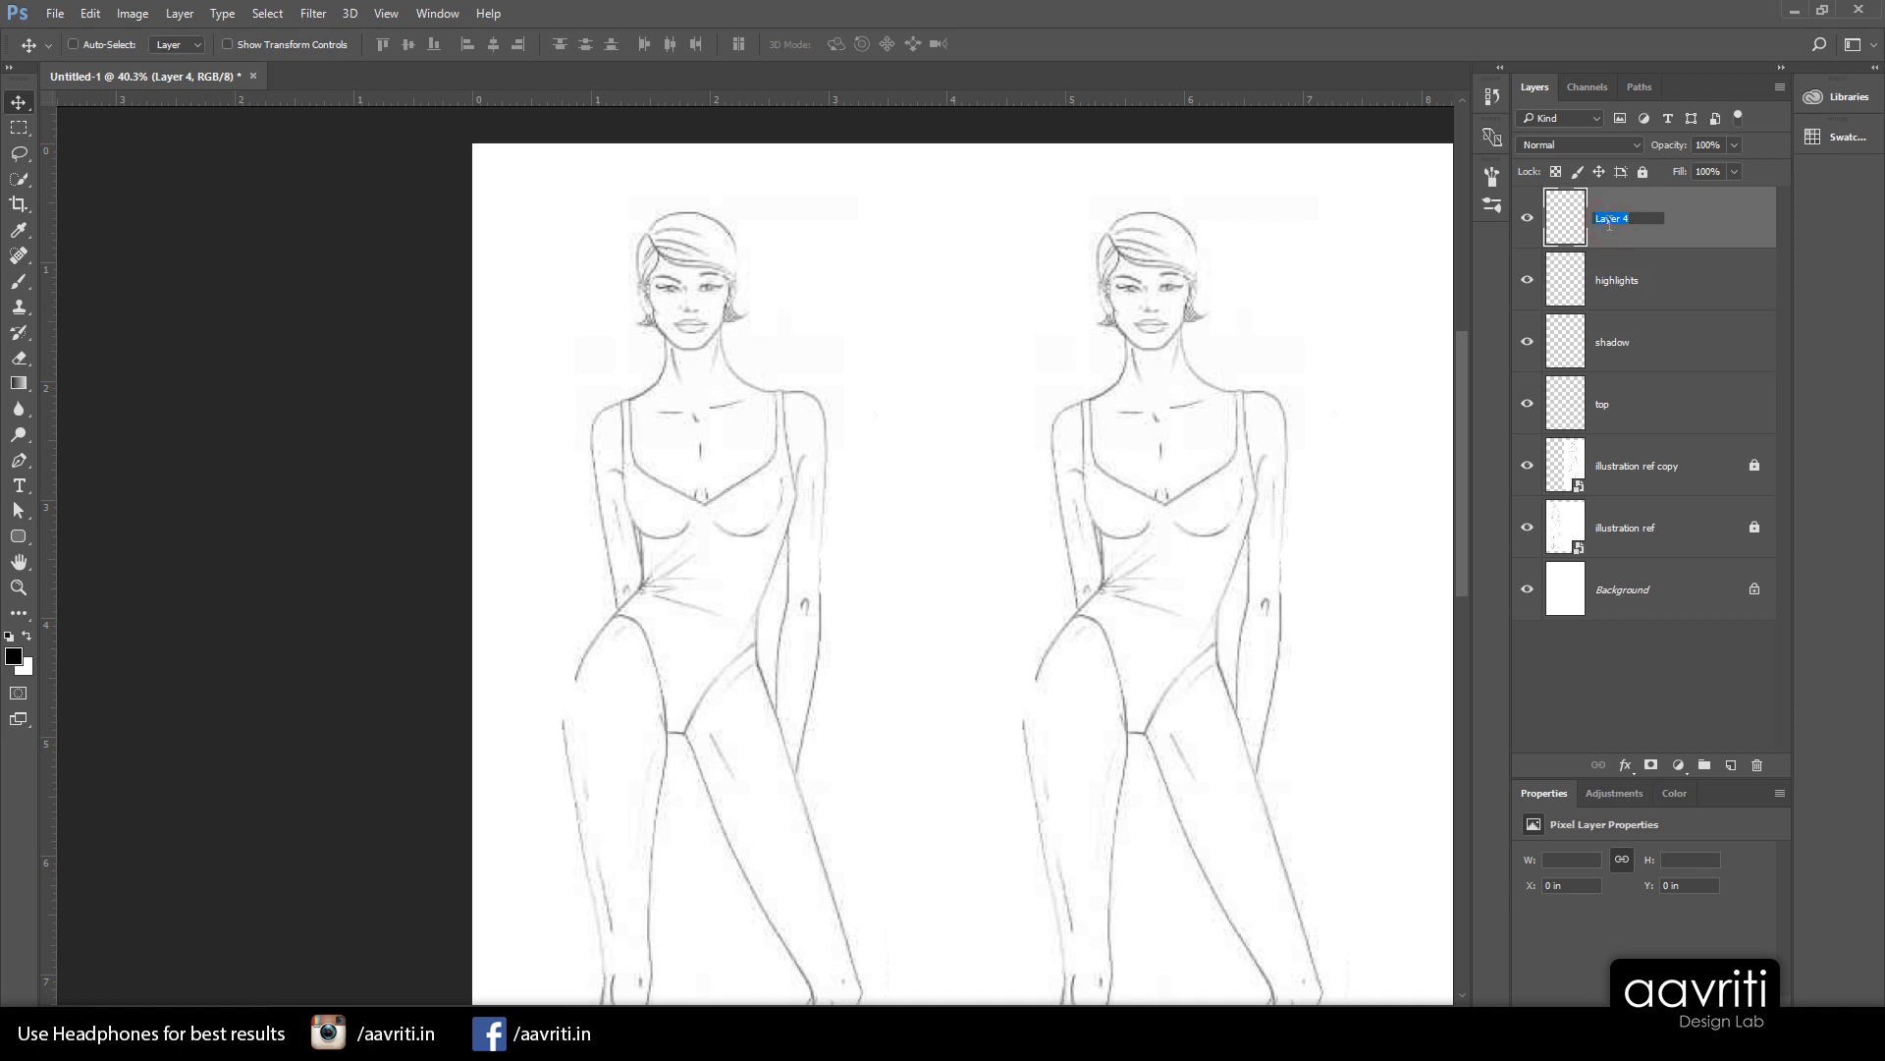
{"action": "type", "text": "details"}
{"action": "key", "text": "Return"}
{"action": "scroll", "coordinate": [649, 486], "scroll_direction": "up", "scroll_amount": 1}
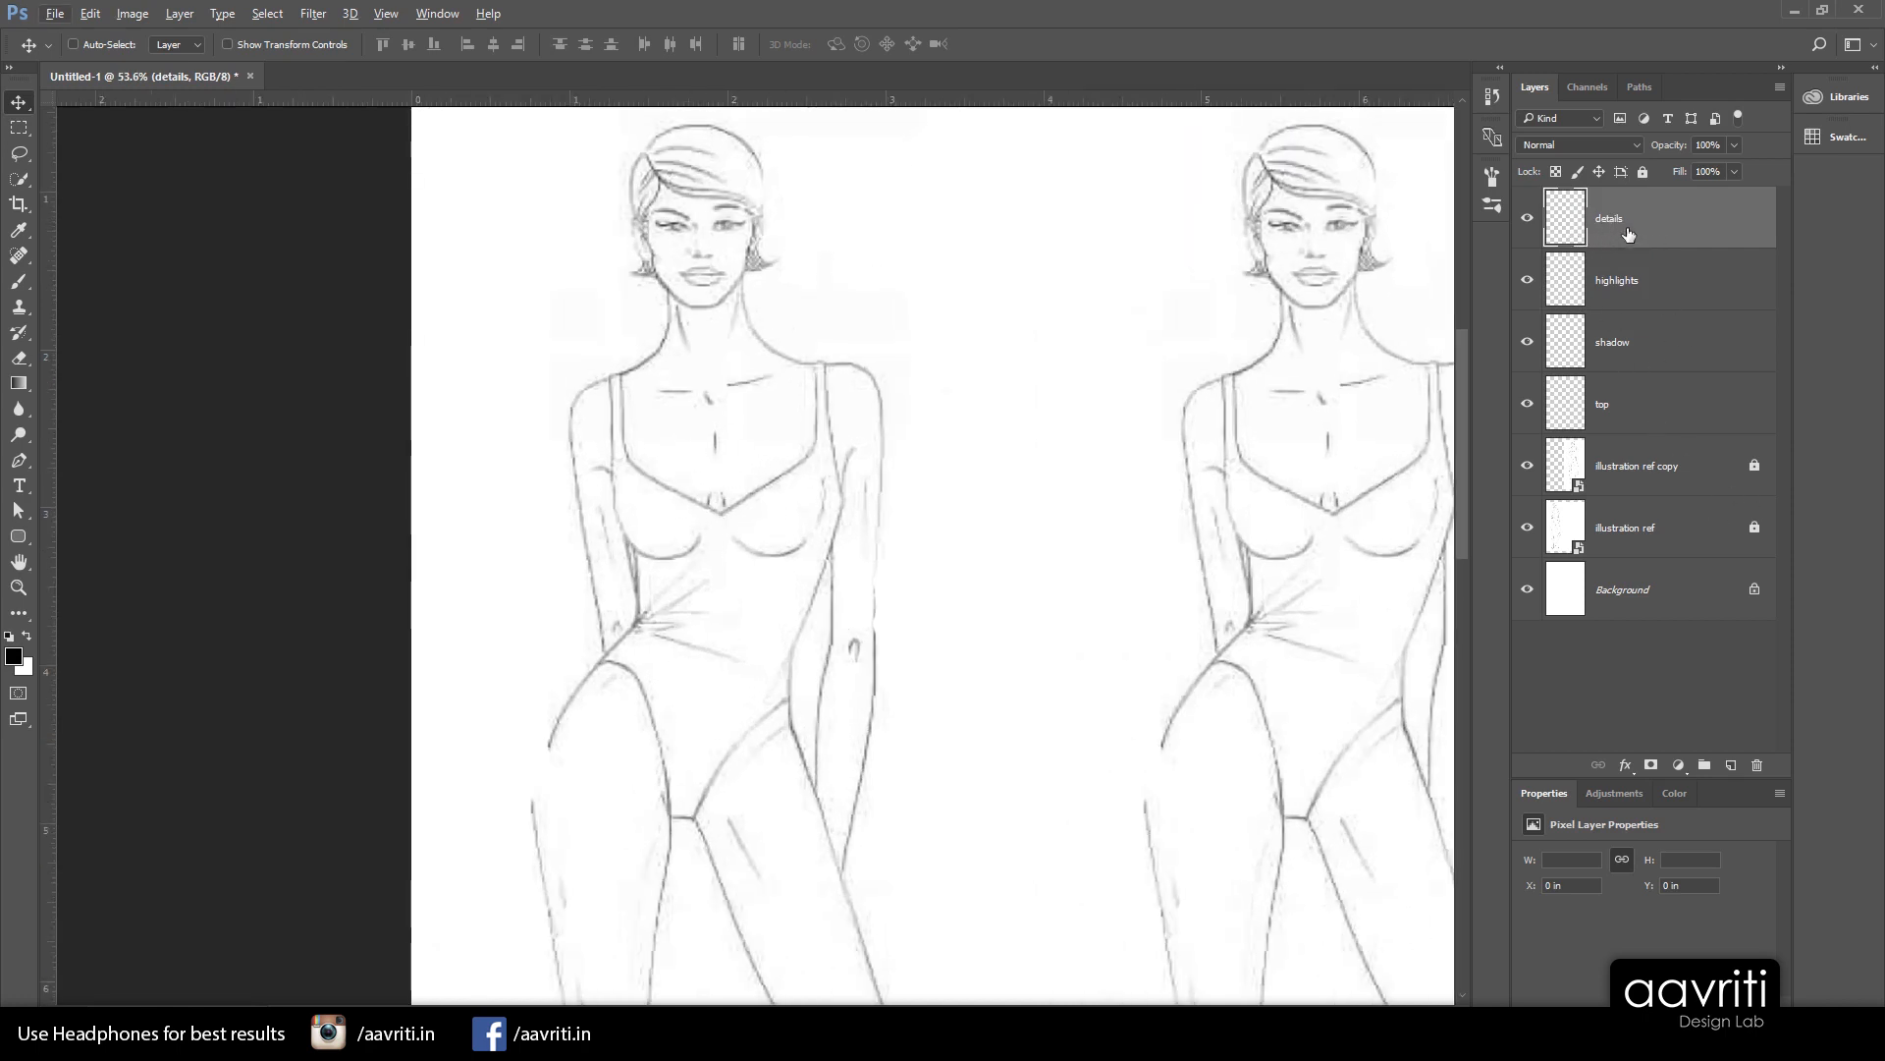
{"action": "left_click", "coordinate": [1662, 405]}
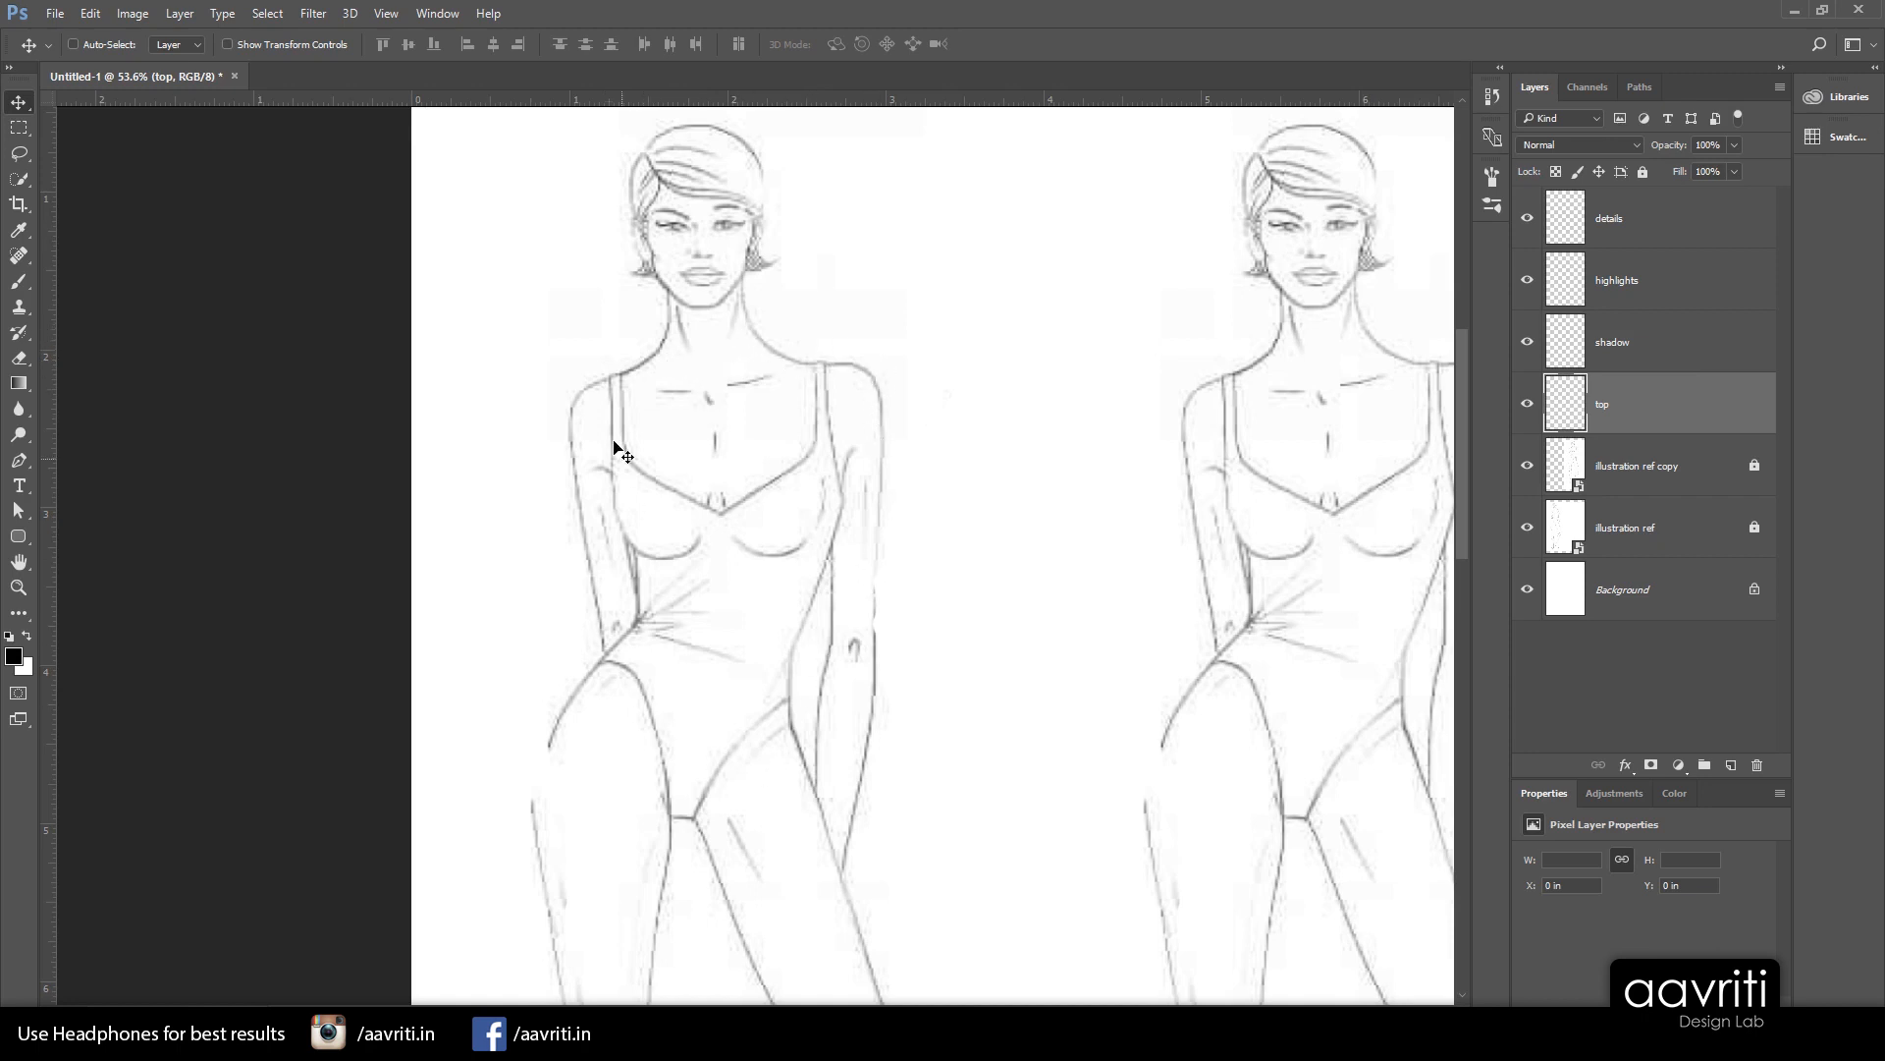
Start the top's Pen path on the left figure, tracing a curved round neckline and the shoulder on the image's right side
{"action": "scroll", "coordinate": [746, 353], "scroll_direction": "up", "scroll_amount": 2}
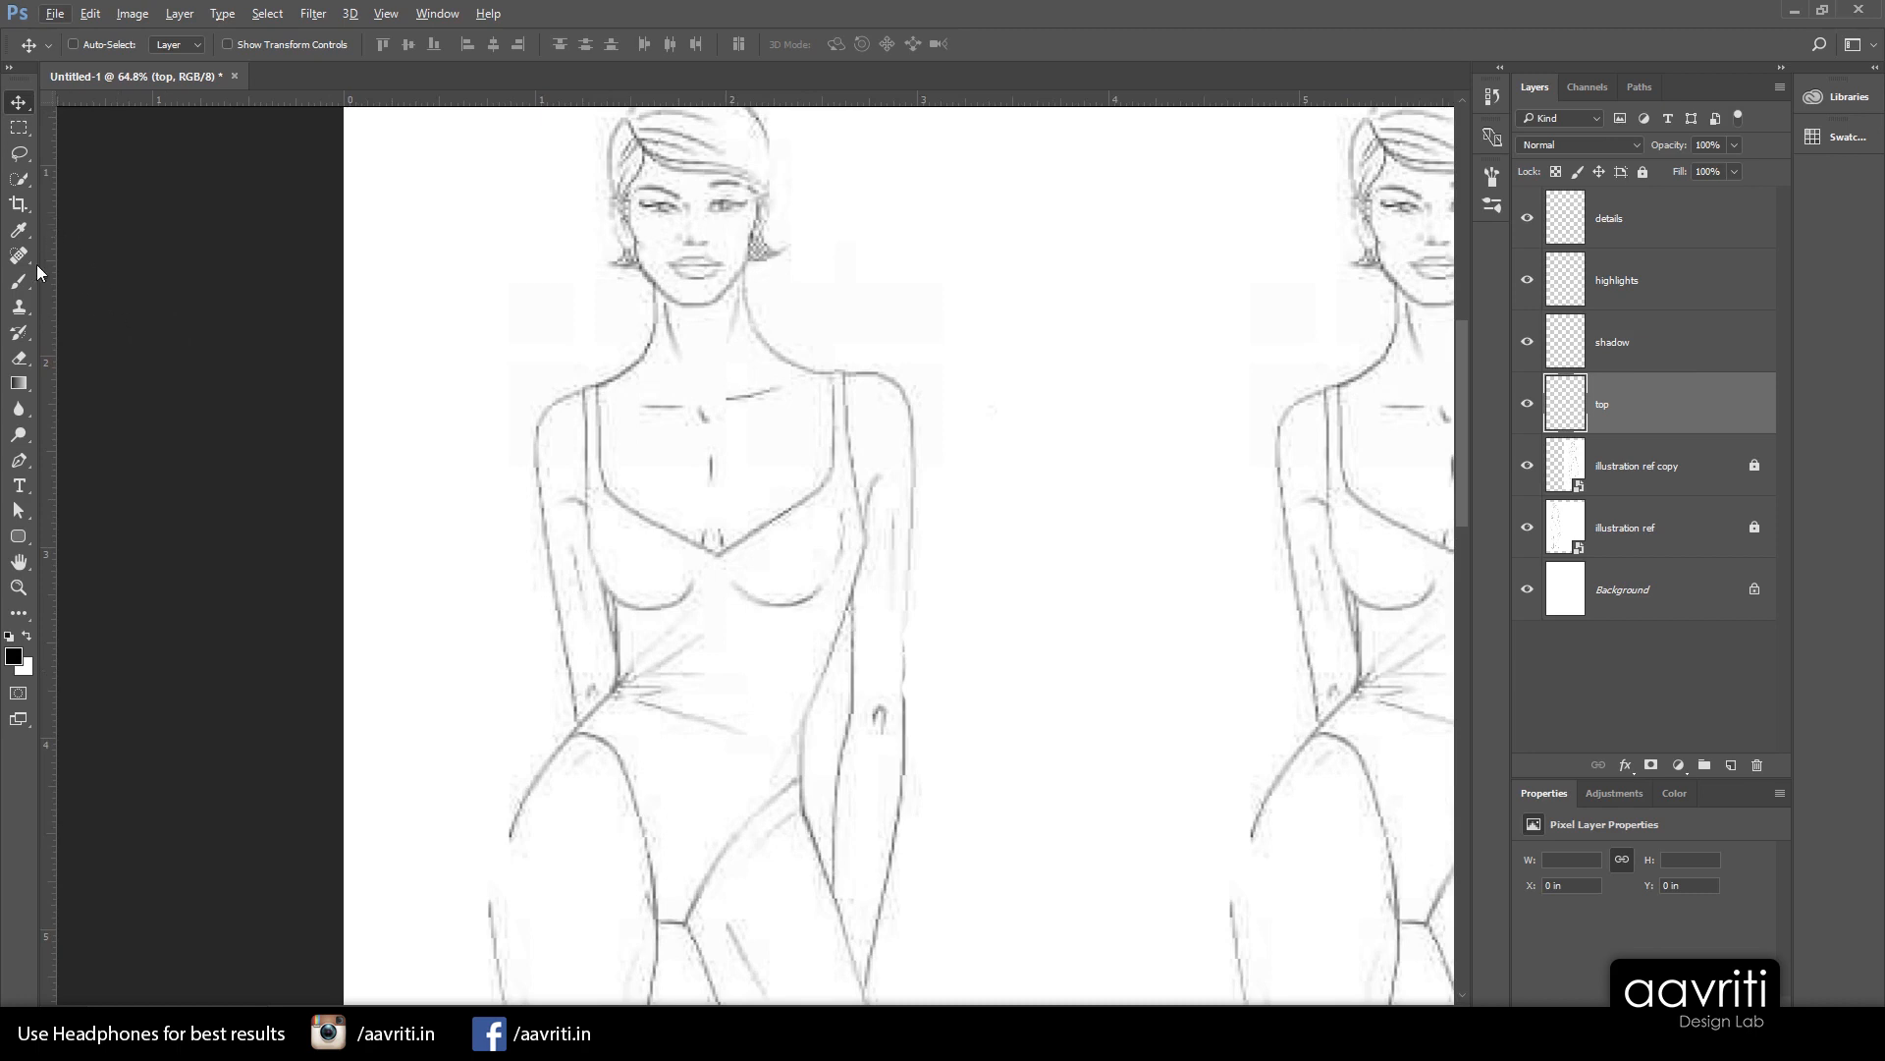
{"action": "left_click", "coordinate": [18, 461]}
{"action": "scroll", "coordinate": [734, 342], "scroll_direction": "up", "scroll_amount": 2}
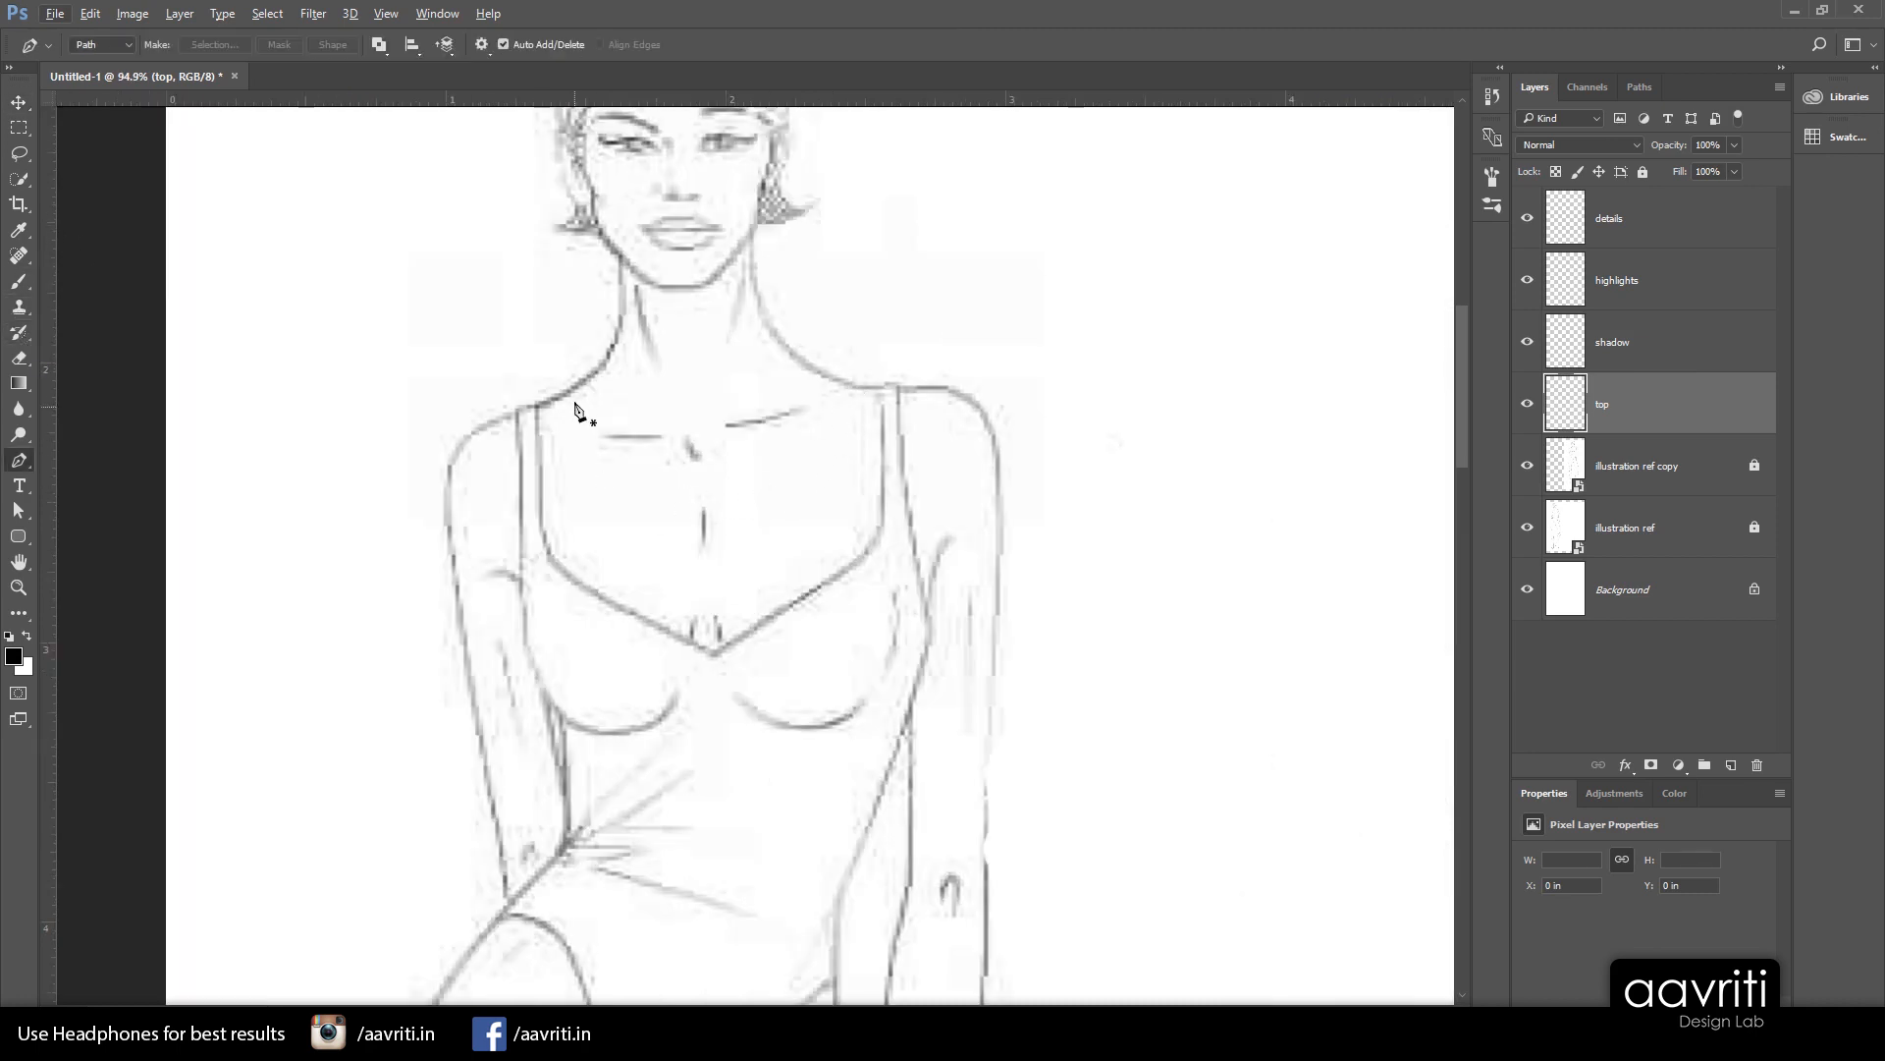
{"action": "left_click", "coordinate": [590, 370]}
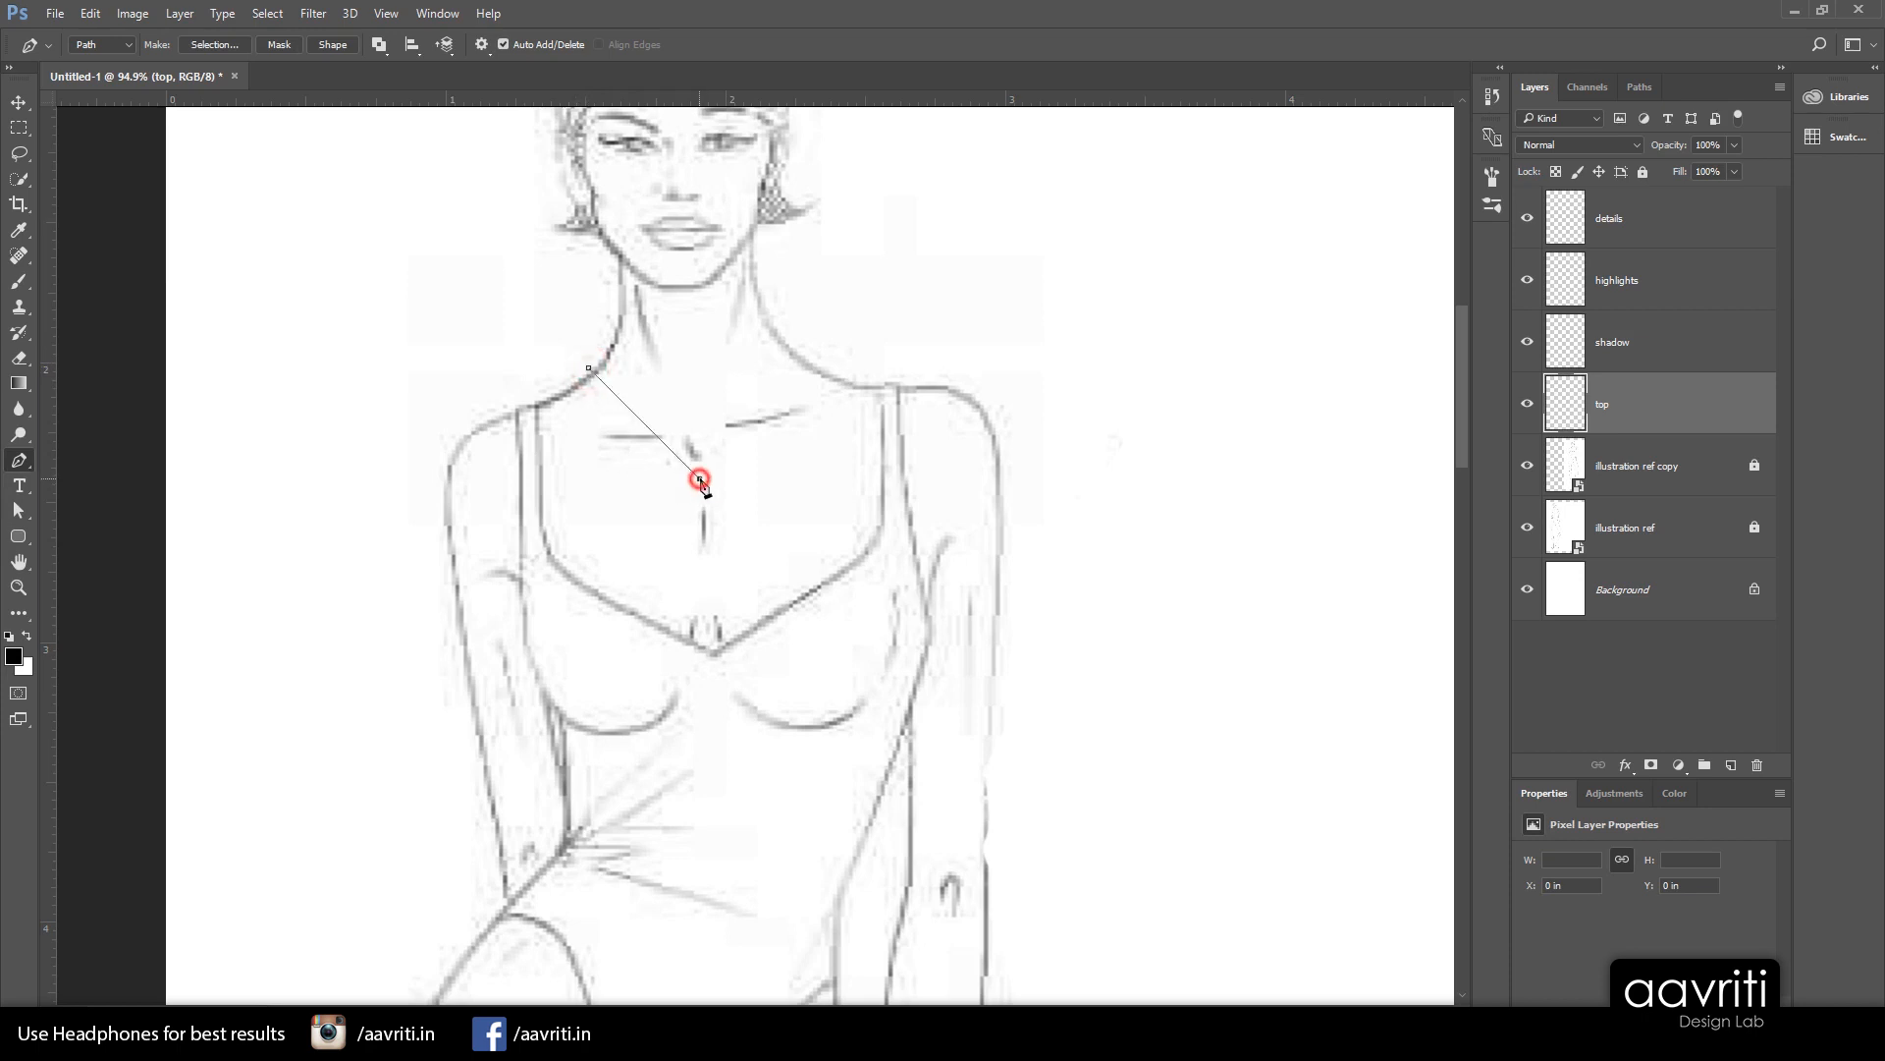
{"action": "left_click_drag", "start_coordinate": [700, 479], "coordinate": [810, 490]}
{"action": "left_click", "coordinate": [825, 368]}
{"action": "left_click", "coordinate": [904, 384]}
{"action": "left_click_drag", "start_coordinate": [1001, 439], "coordinate": [1010, 491]}
{"action": "scroll", "coordinate": [1010, 491], "scroll_direction": "down", "scroll_amount": 3}
{"action": "left_click", "coordinate": [1001, 494]}
{"action": "key", "text": "ctrl+z"}
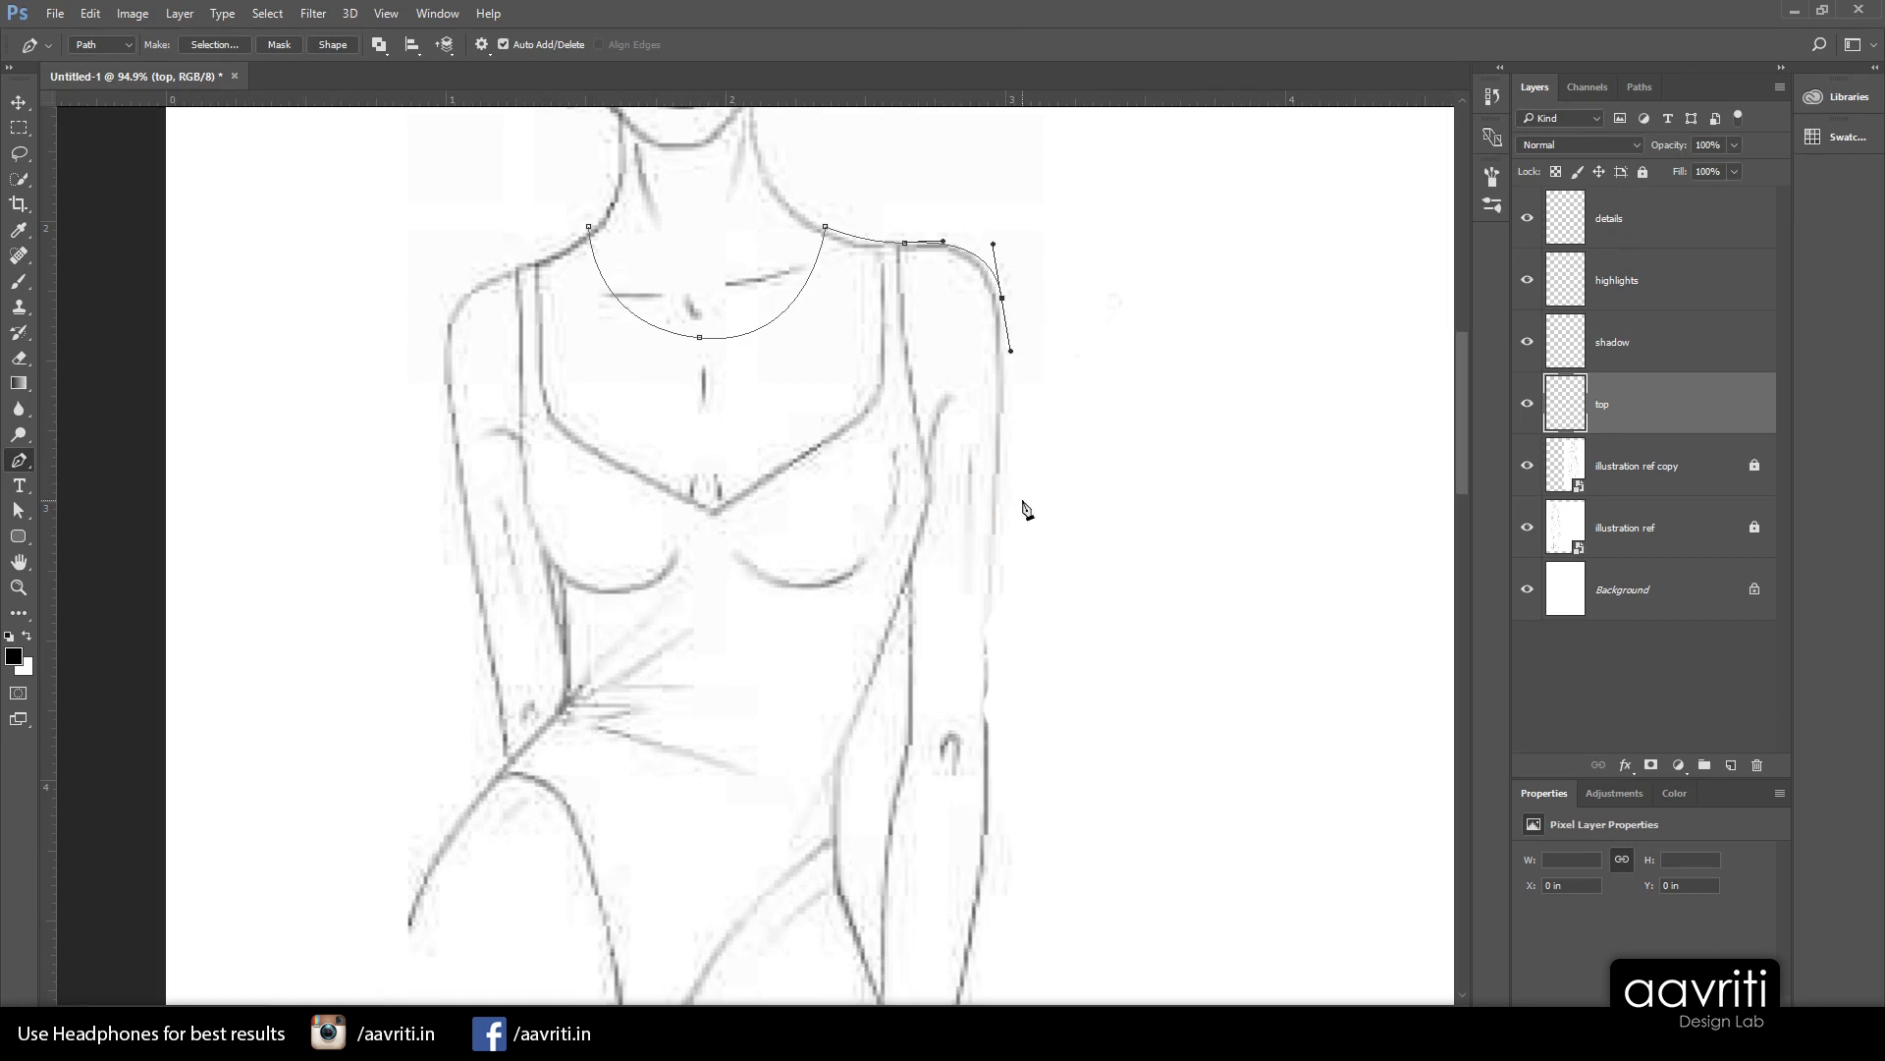
Continue the path around the right sleeve's hem, down the side seam, along the slanted bottom hem and up the left waist
{"action": "left_click", "coordinate": [1022, 499]}
{"action": "left_click_drag", "start_coordinate": [909, 550], "coordinate": [909, 580]}
{"action": "left_click", "coordinate": [866, 892]}
{"action": "mouse_move", "coordinate": [845, 761]}
{"action": "left_mouse_down"}
{"action": "mouse_move", "coordinate": [821, 804]}
{"action": "mouse_move", "coordinate": [867, 743]}
{"action": "left_mouse_up"}
{"action": "left_click_drag", "start_coordinate": [676, 859], "coordinate": [504, 782]}
{"action": "left_click", "coordinate": [482, 779]}
{"action": "left_click_drag", "start_coordinate": [560, 691], "coordinate": [566, 669]}
{"action": "left_click_drag", "start_coordinate": [547, 572], "coordinate": [537, 551]}
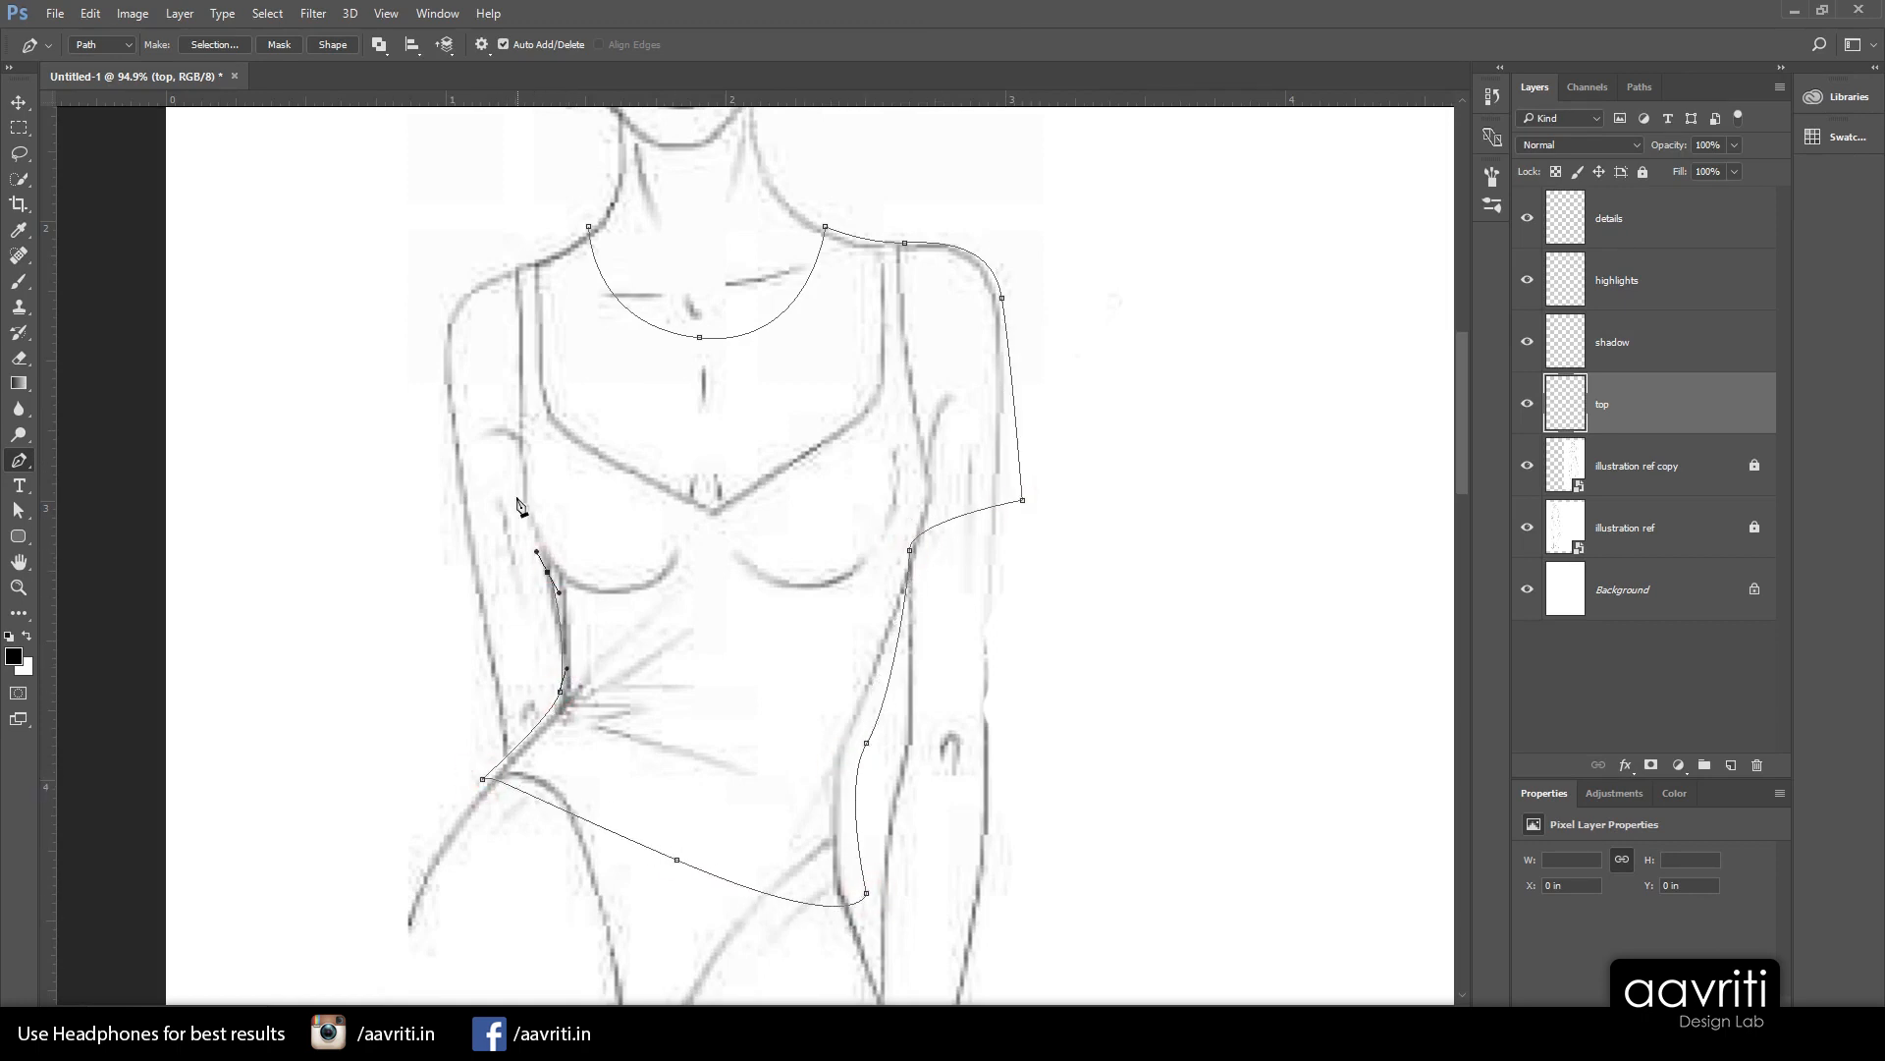
Trace the left sleeve and shoulder and close the path at the neckline's starting point
{"action": "left_click_drag", "start_coordinate": [519, 487], "coordinate": [439, 476]}
{"action": "mouse_move", "coordinate": [453, 294]}
{"action": "left_mouse_down"}
{"action": "mouse_move", "coordinate": [472, 278]}
{"action": "mouse_move", "coordinate": [455, 306]}
{"action": "left_mouse_up"}
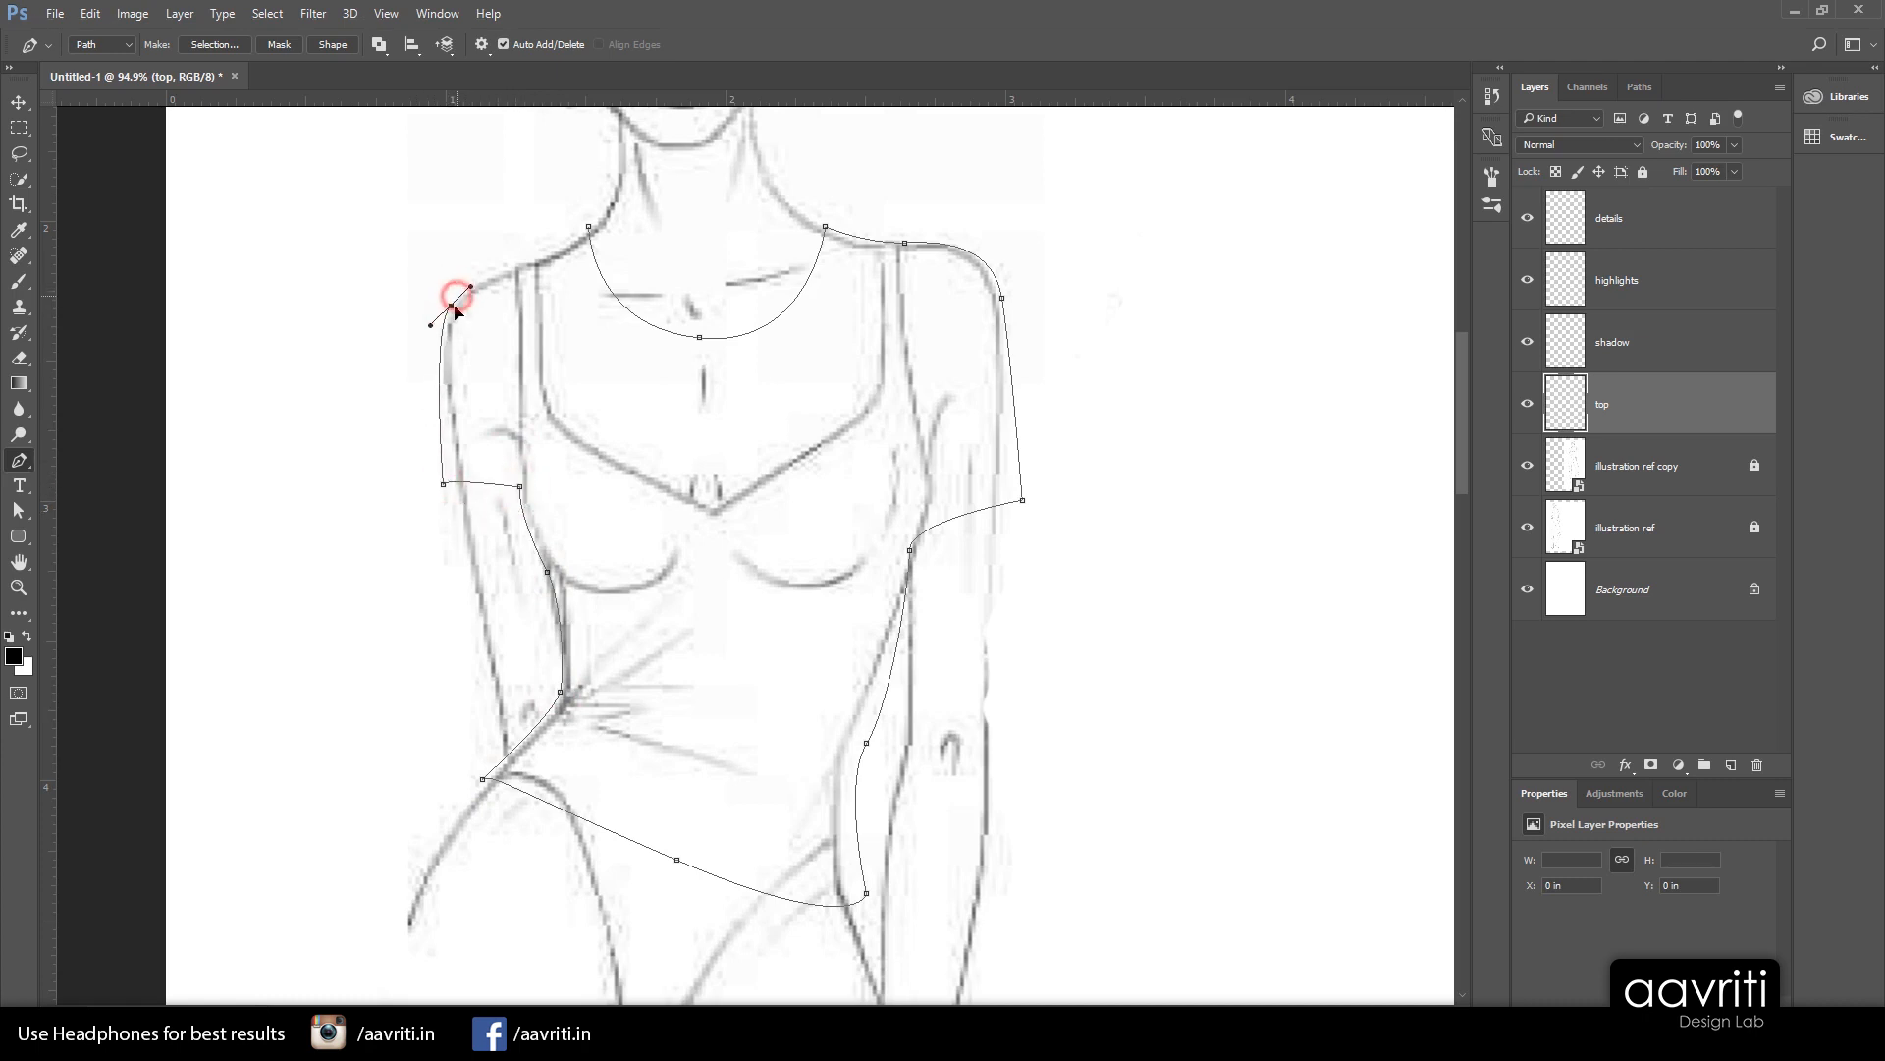
{"action": "left_click_drag", "start_coordinate": [533, 260], "coordinate": [575, 249]}
{"action": "left_click", "coordinate": [588, 228]}
{"action": "scroll", "coordinate": [758, 677], "scroll_direction": "down", "scroll_amount": 5}
{"action": "scroll", "coordinate": [813, 679], "scroll_direction": "down", "scroll_amount": 5}
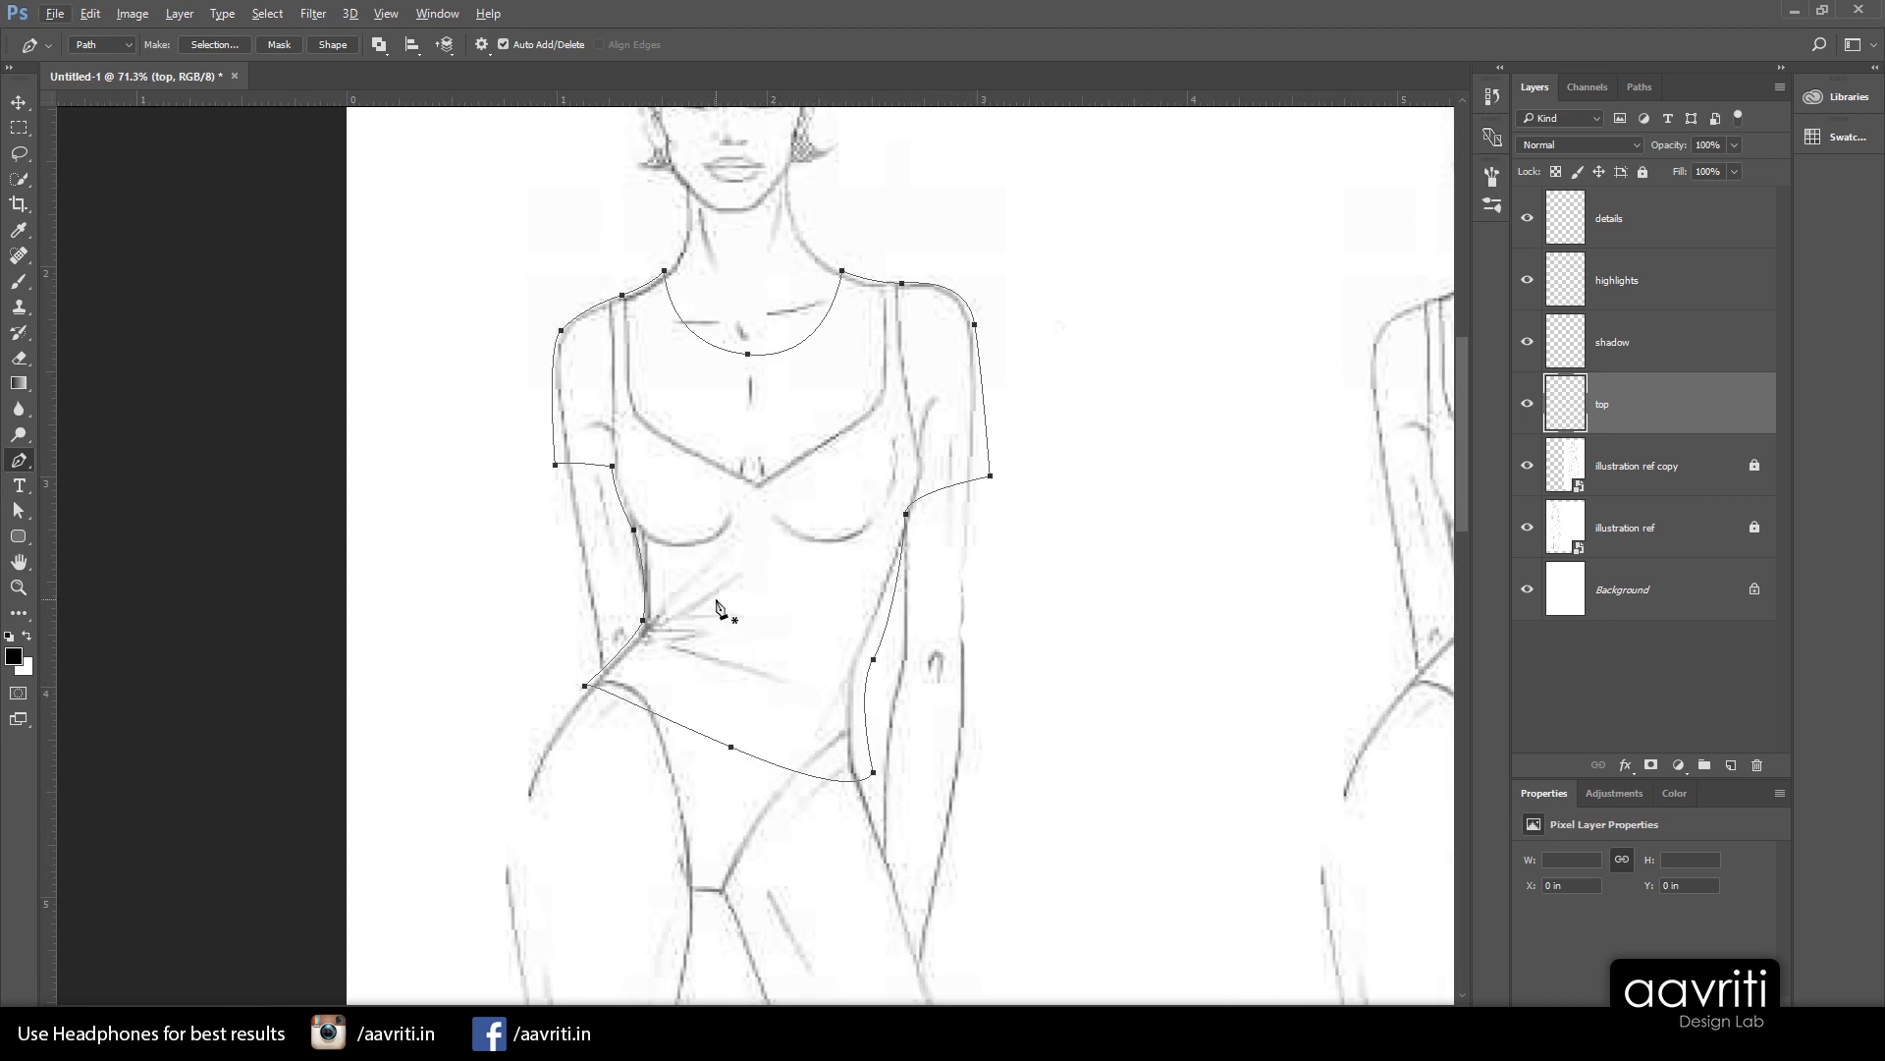
Convert the closed path into a new anti-aliased selection with a feather radius of 1 pixel
{"action": "right_click", "coordinate": [870, 440]}
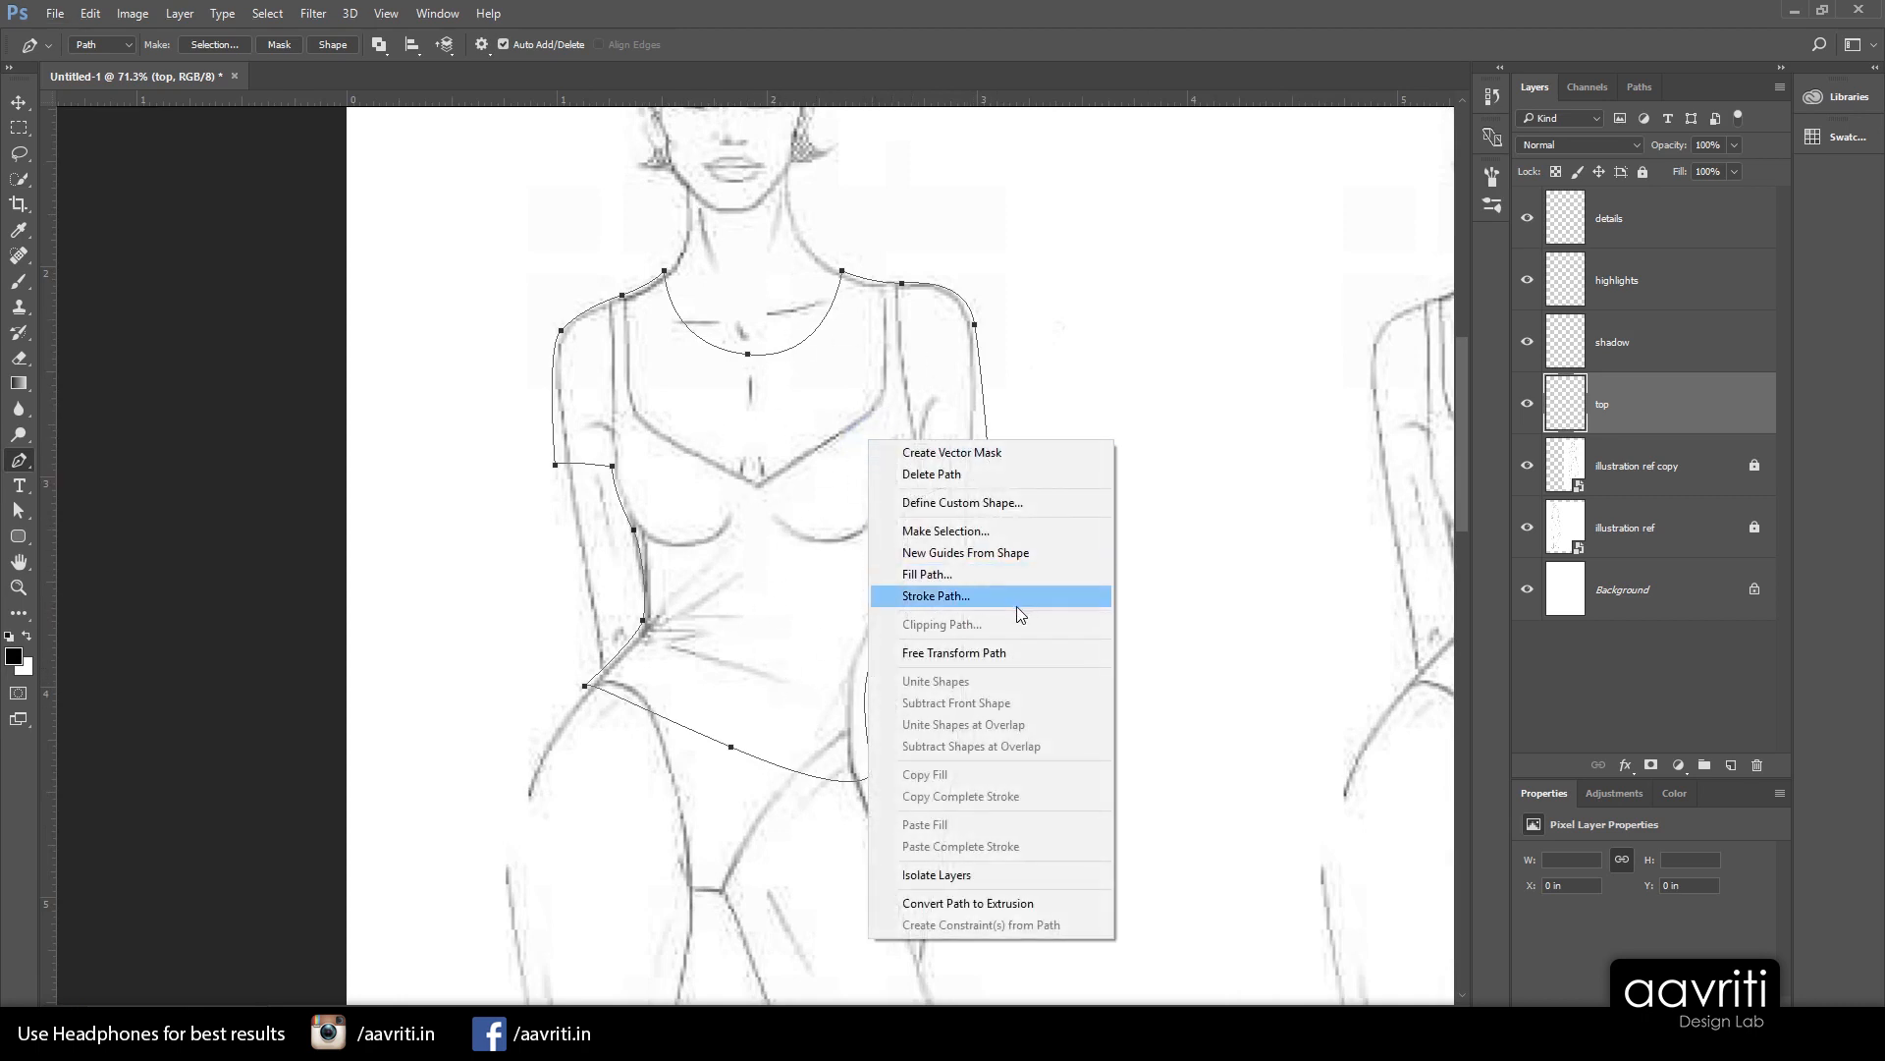
{"action": "left_click", "coordinate": [942, 535]}
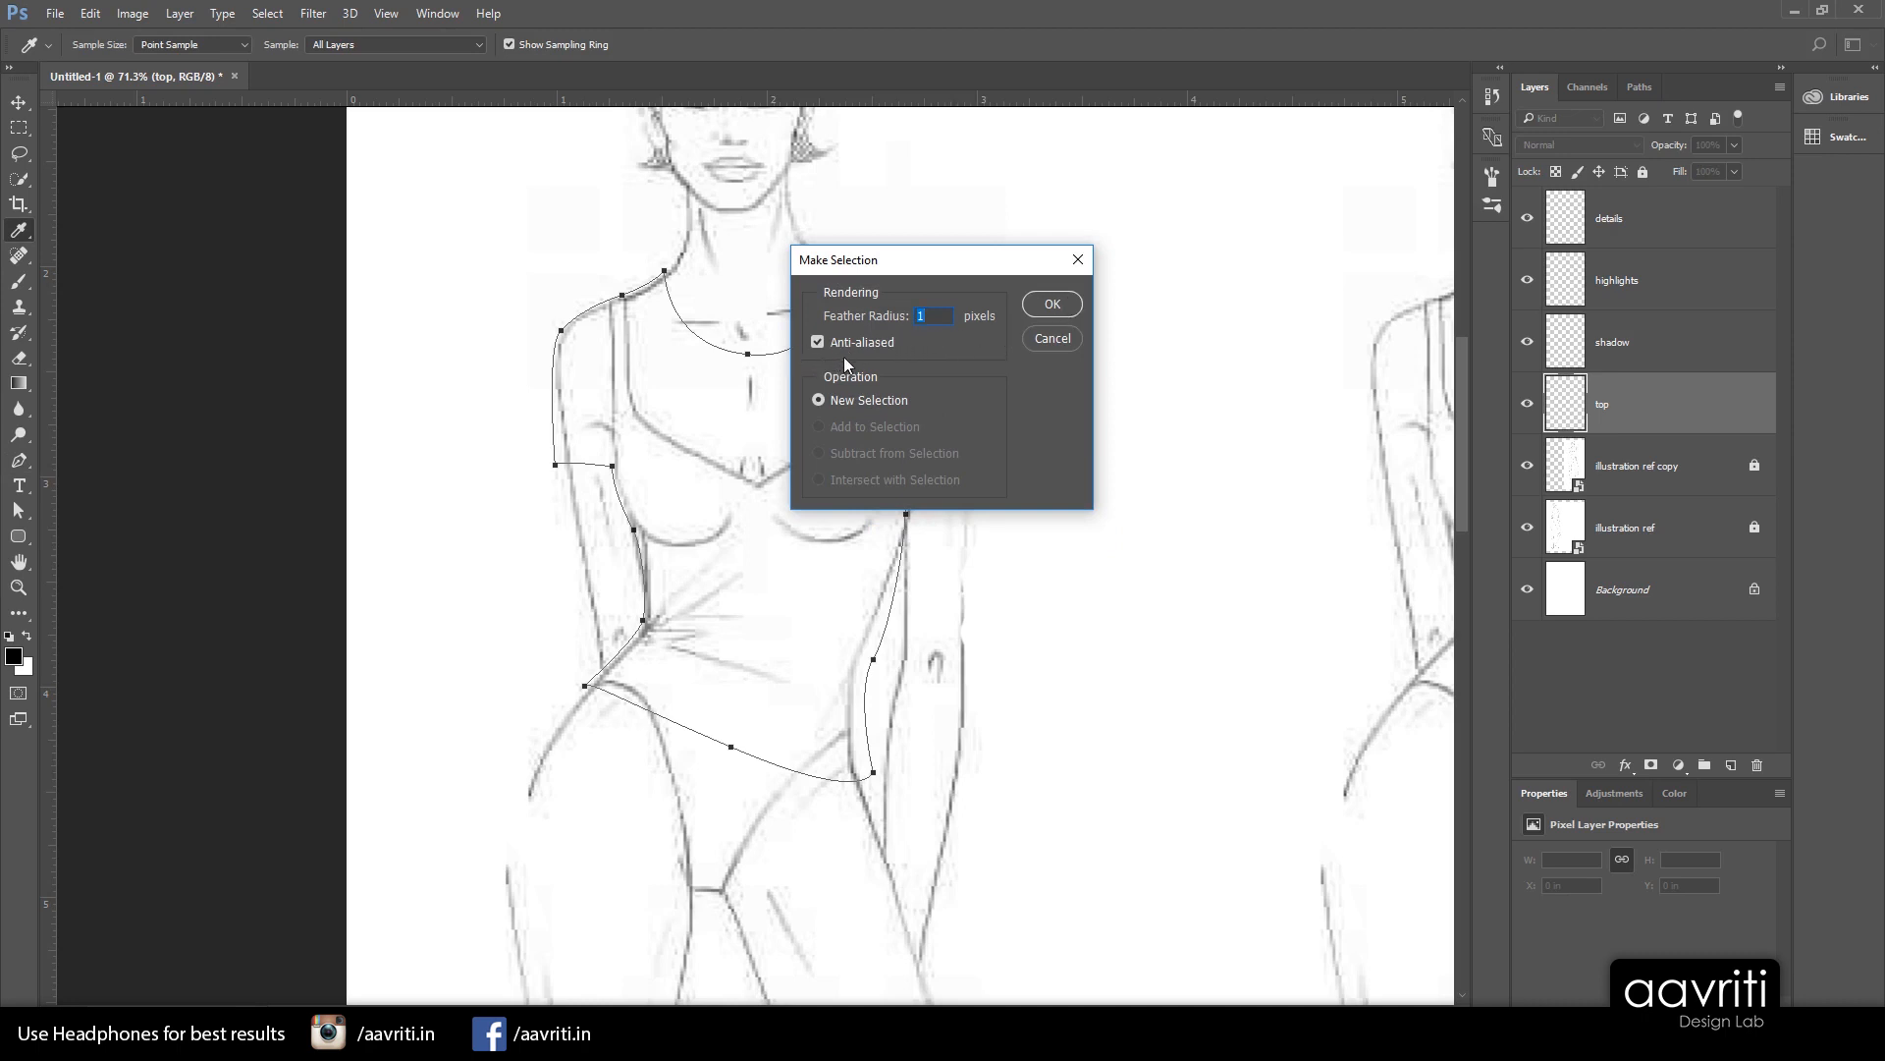
{"action": "left_click", "coordinate": [1052, 305]}
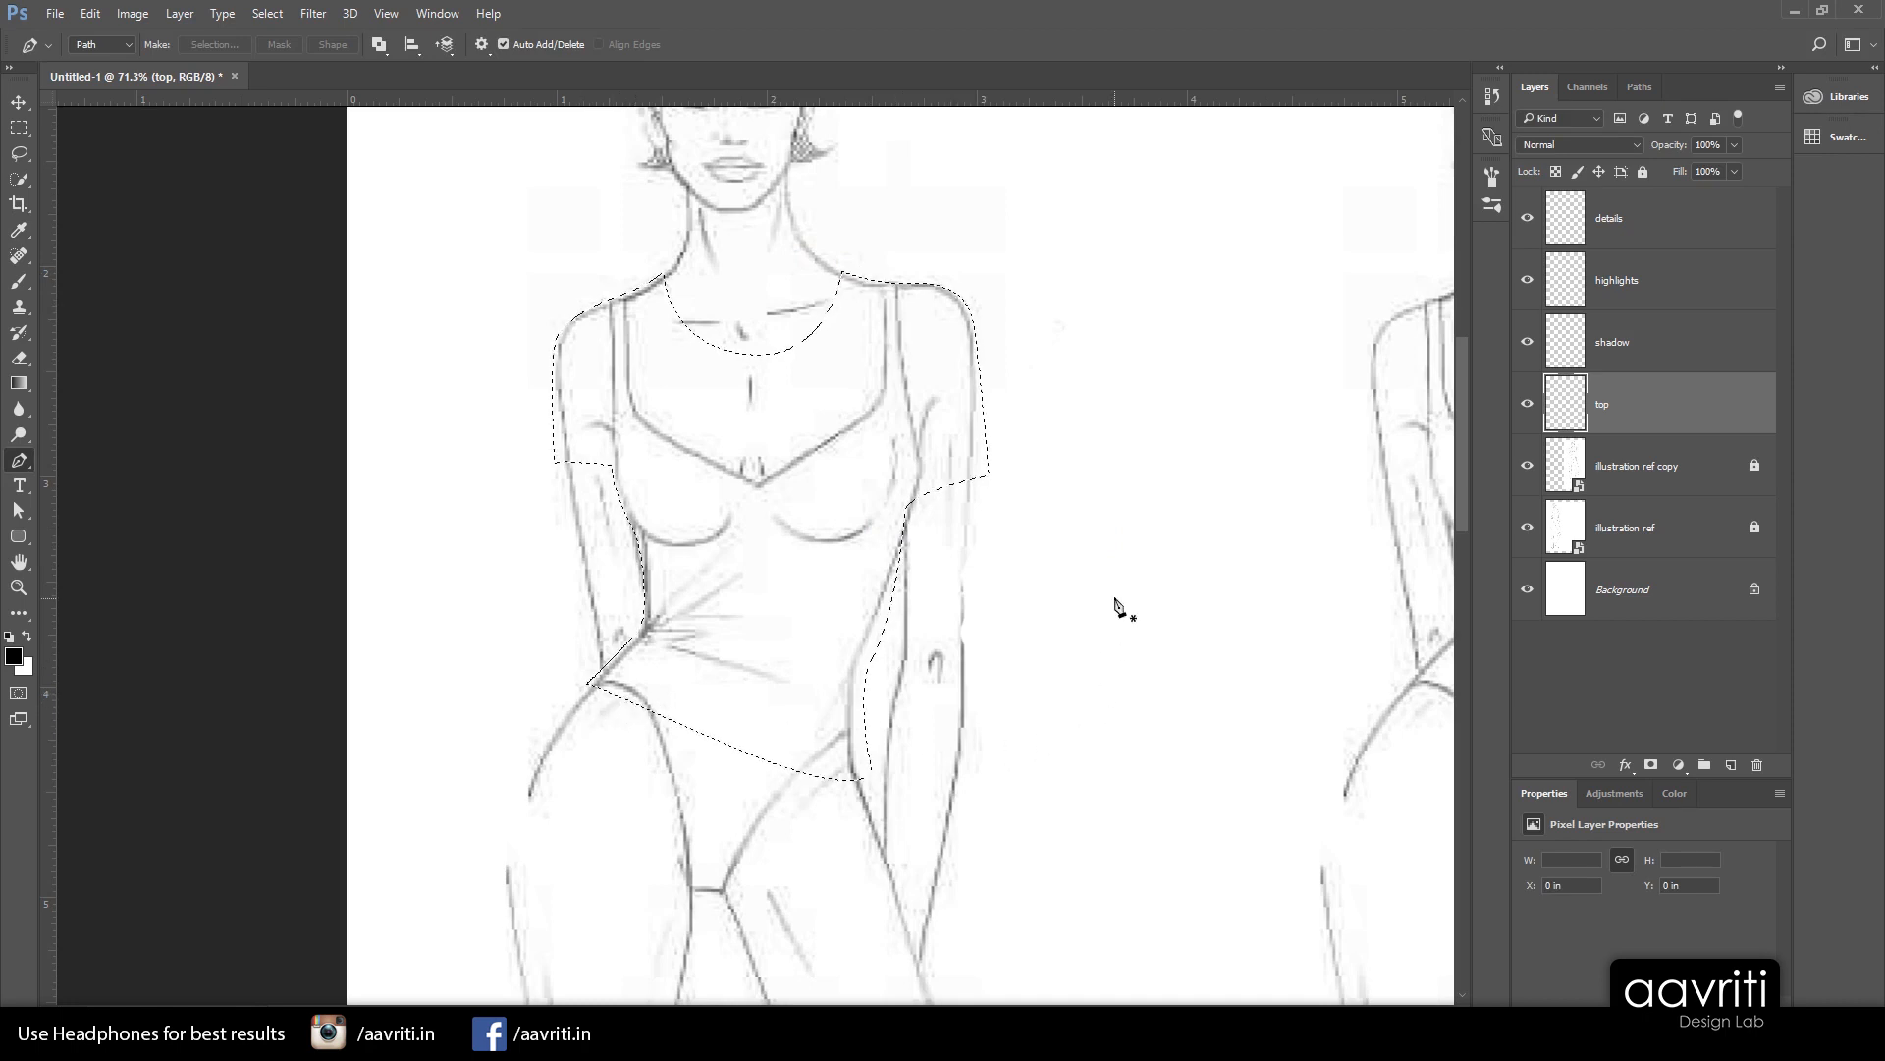
Set the foreground color to teal blue 33b0bb
{"action": "left_click", "coordinate": [13, 655]}
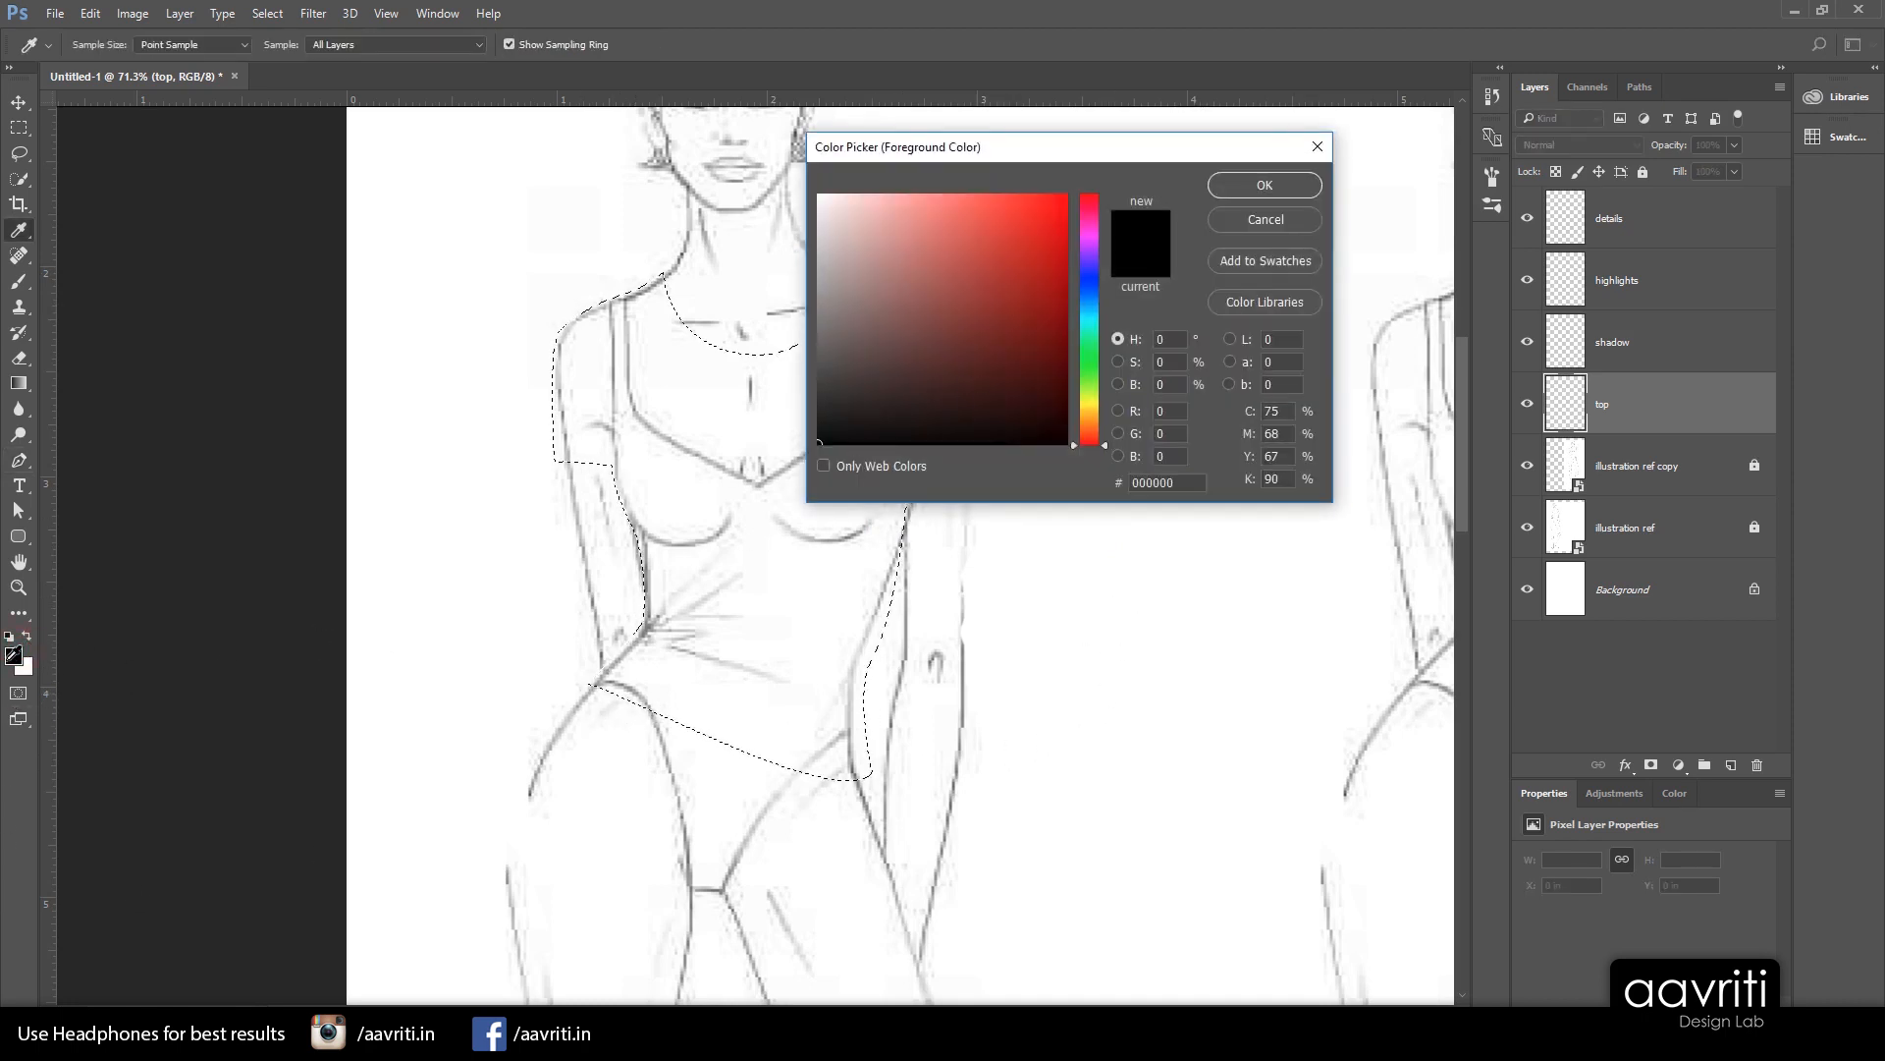
{"action": "left_click", "coordinate": [1098, 315]}
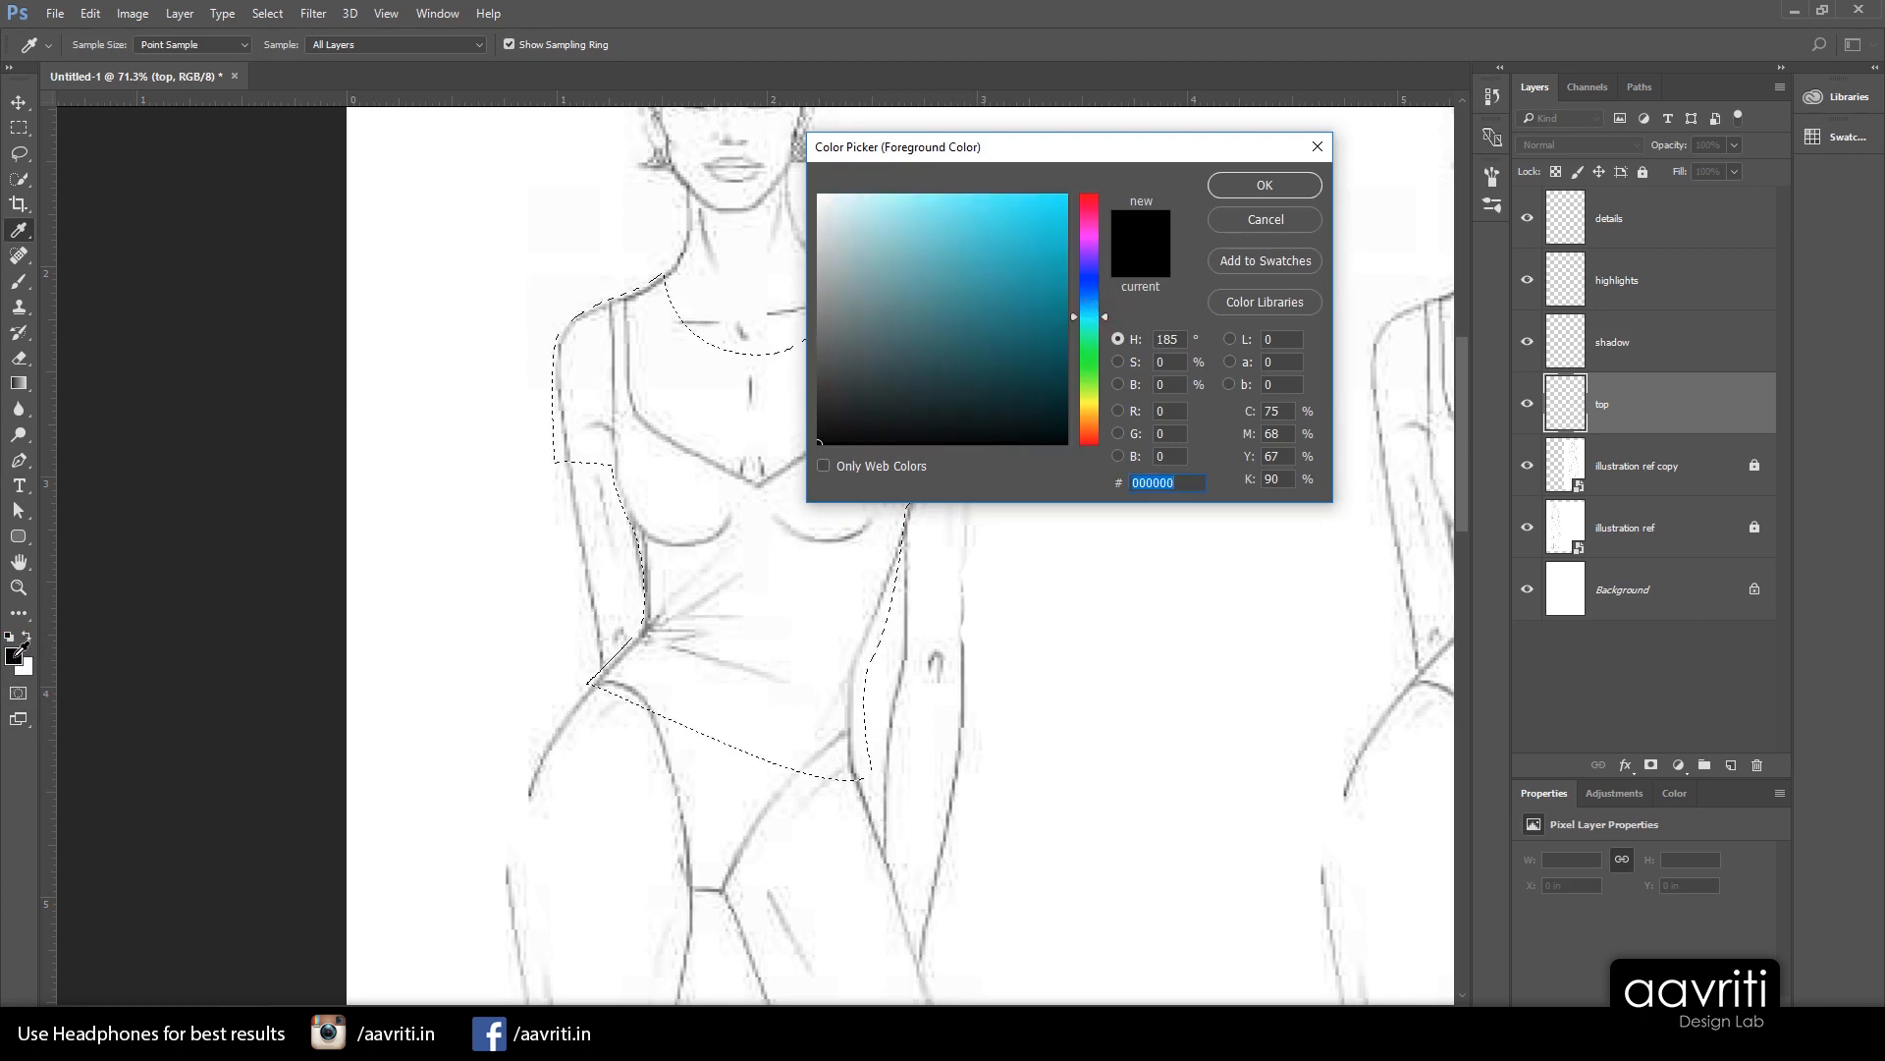
{"action": "mouse_move", "coordinate": [996, 262]}
{"action": "left_mouse_down"}
{"action": "mouse_move", "coordinate": [1002, 315]}
{"action": "mouse_move", "coordinate": [999, 261]}
{"action": "left_mouse_up"}
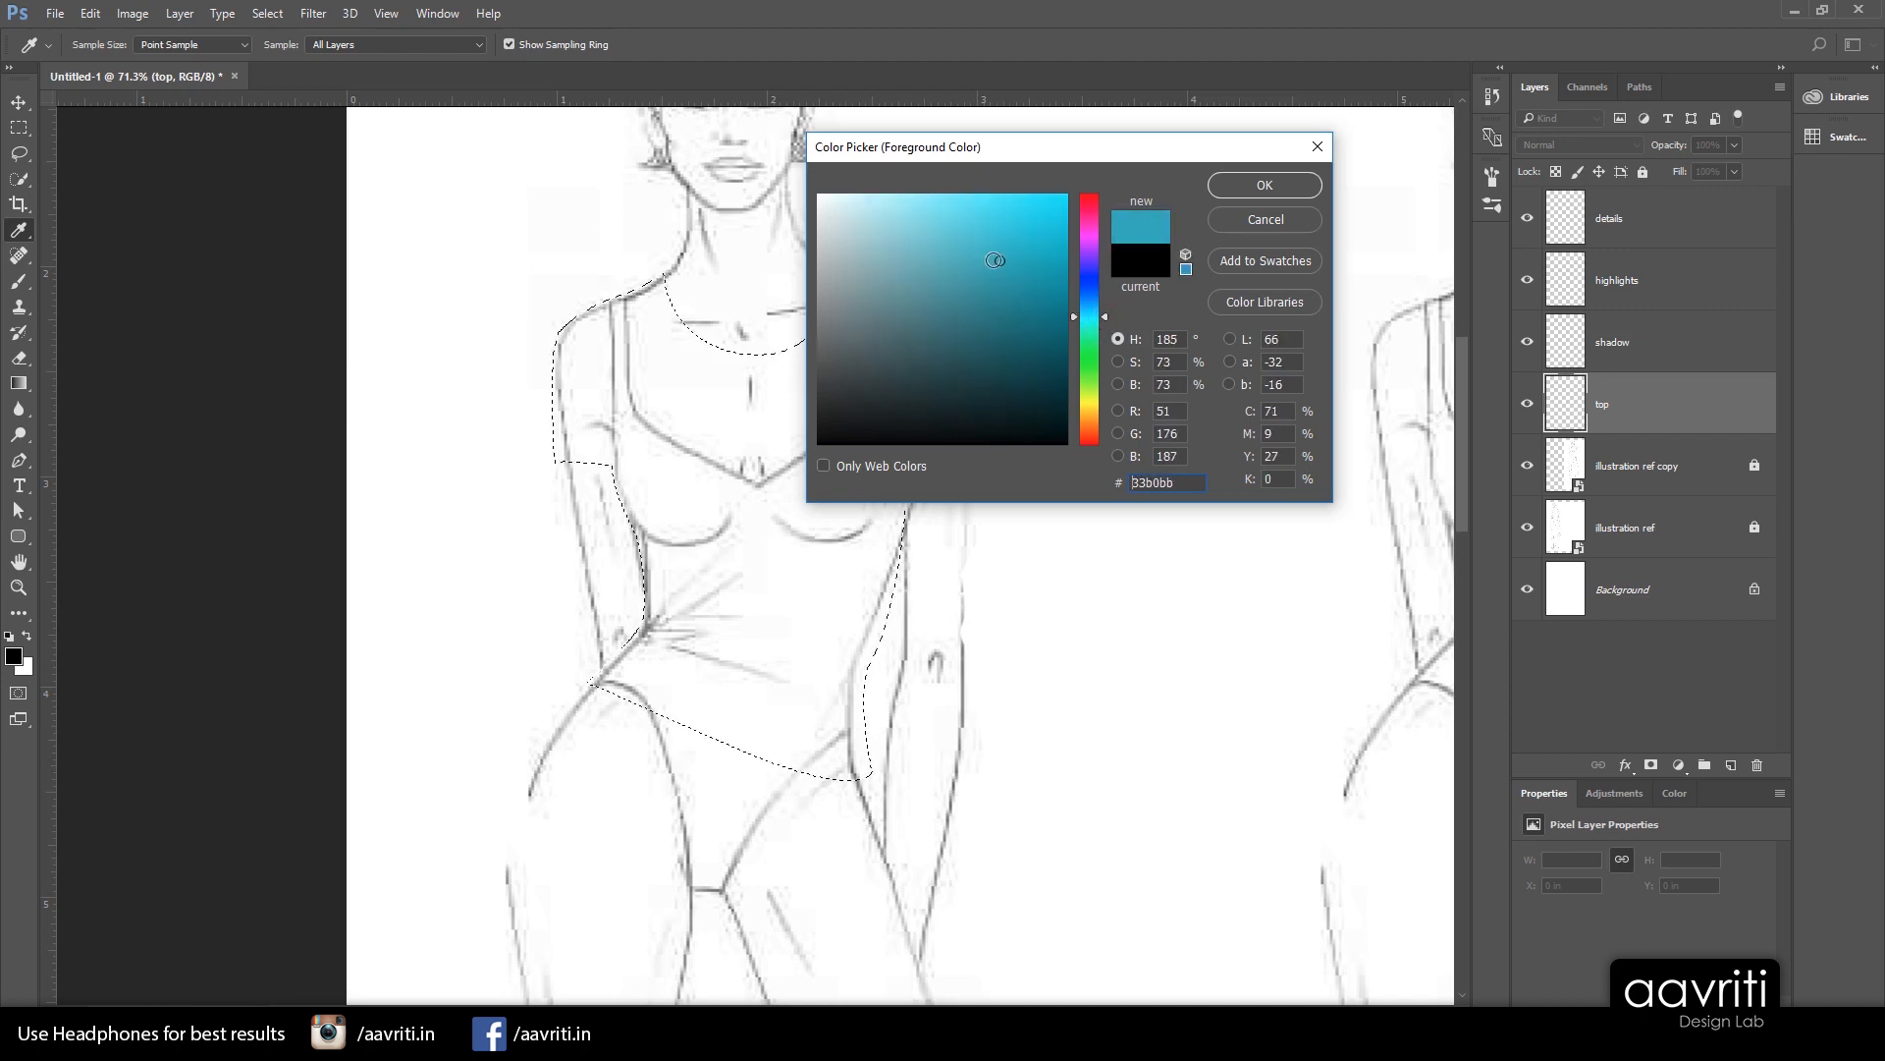
{"action": "left_click", "coordinate": [1252, 187]}
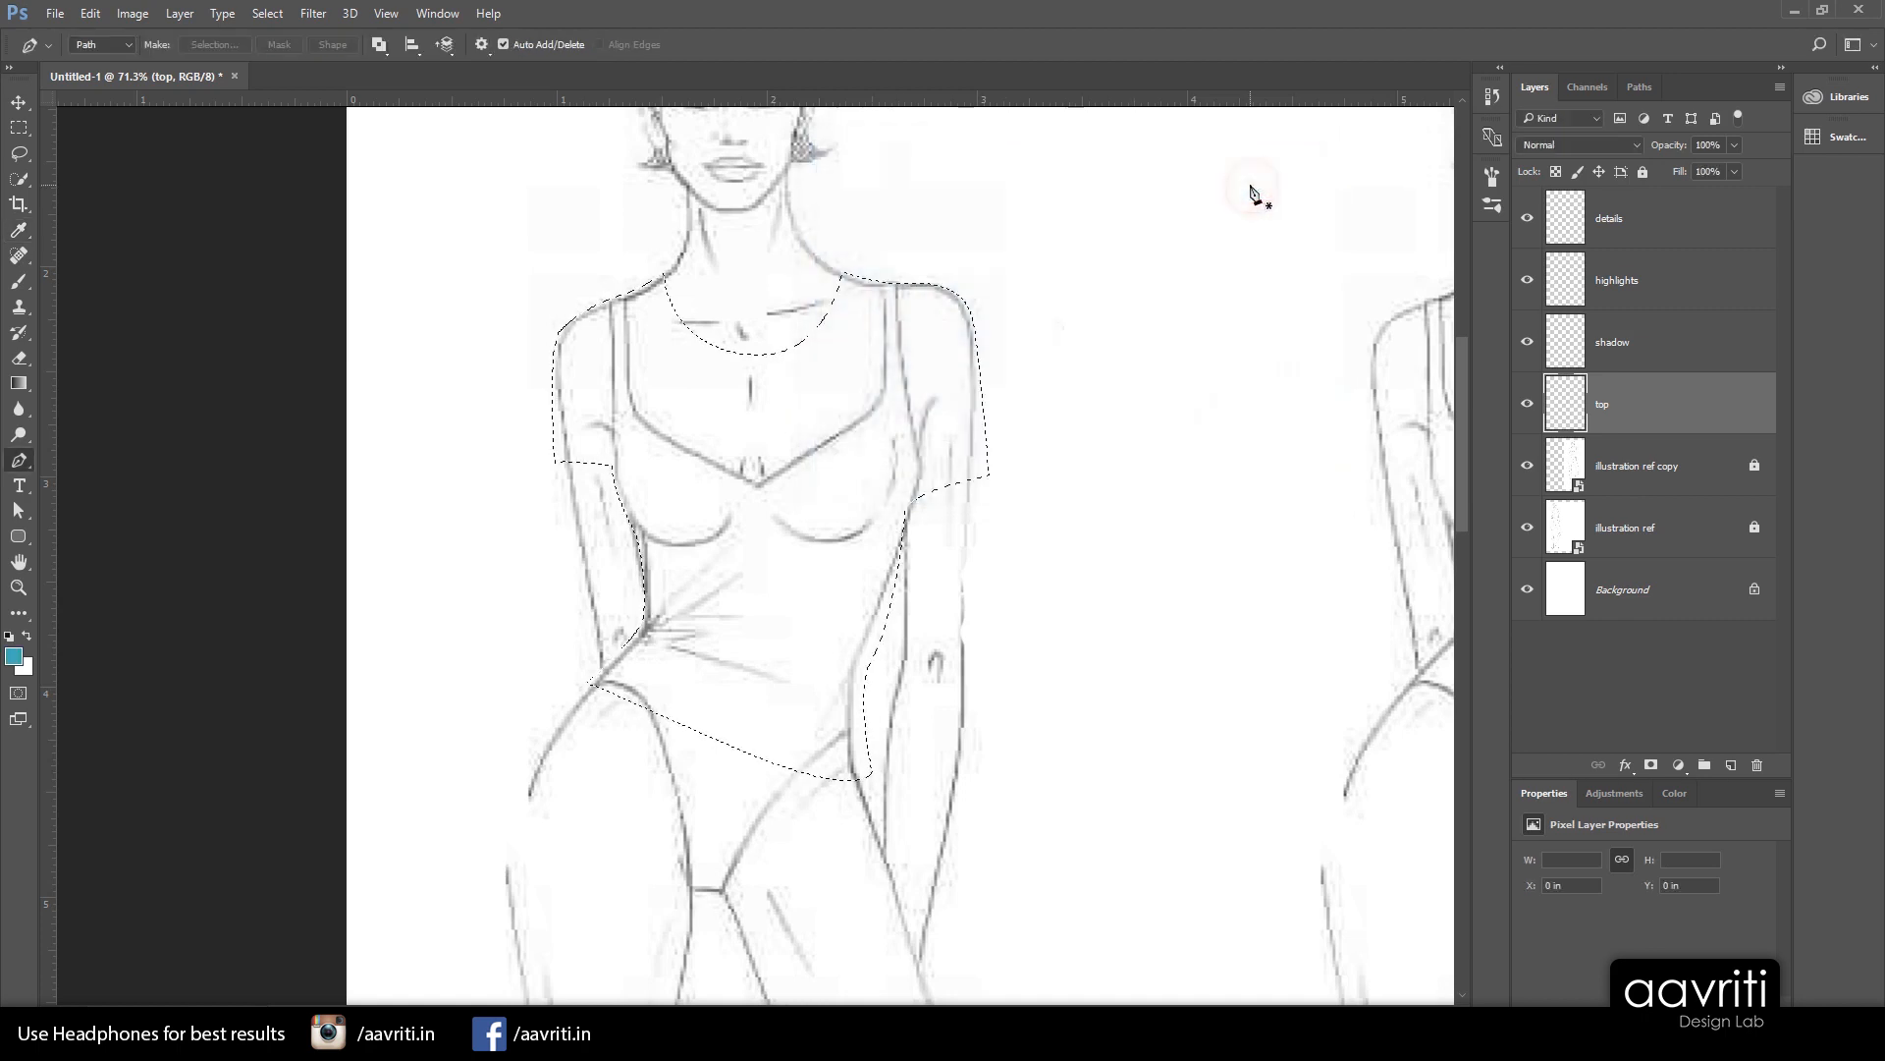
{"action": "key", "text": "p"}
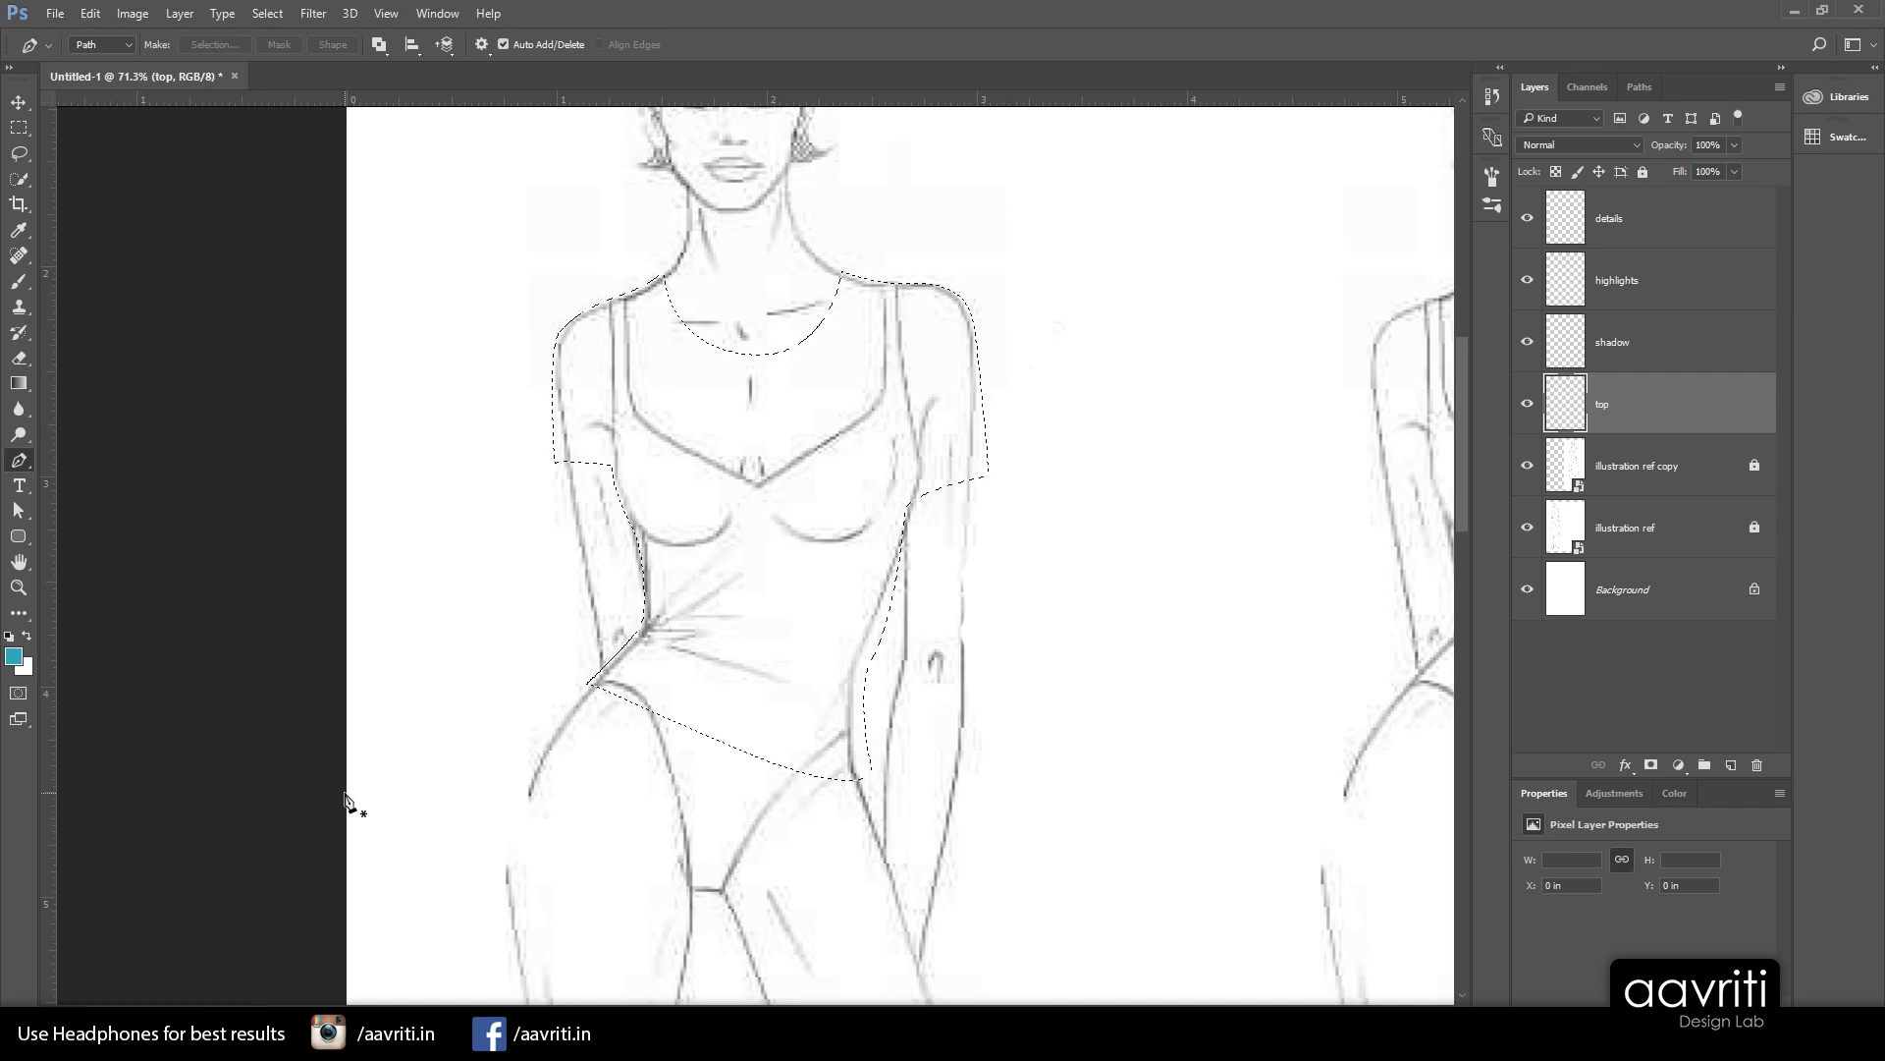
Fill the selected top shape with the teal foreground color on the top layer and deselect it
{"action": "key", "text": "alt+BackSpace"}
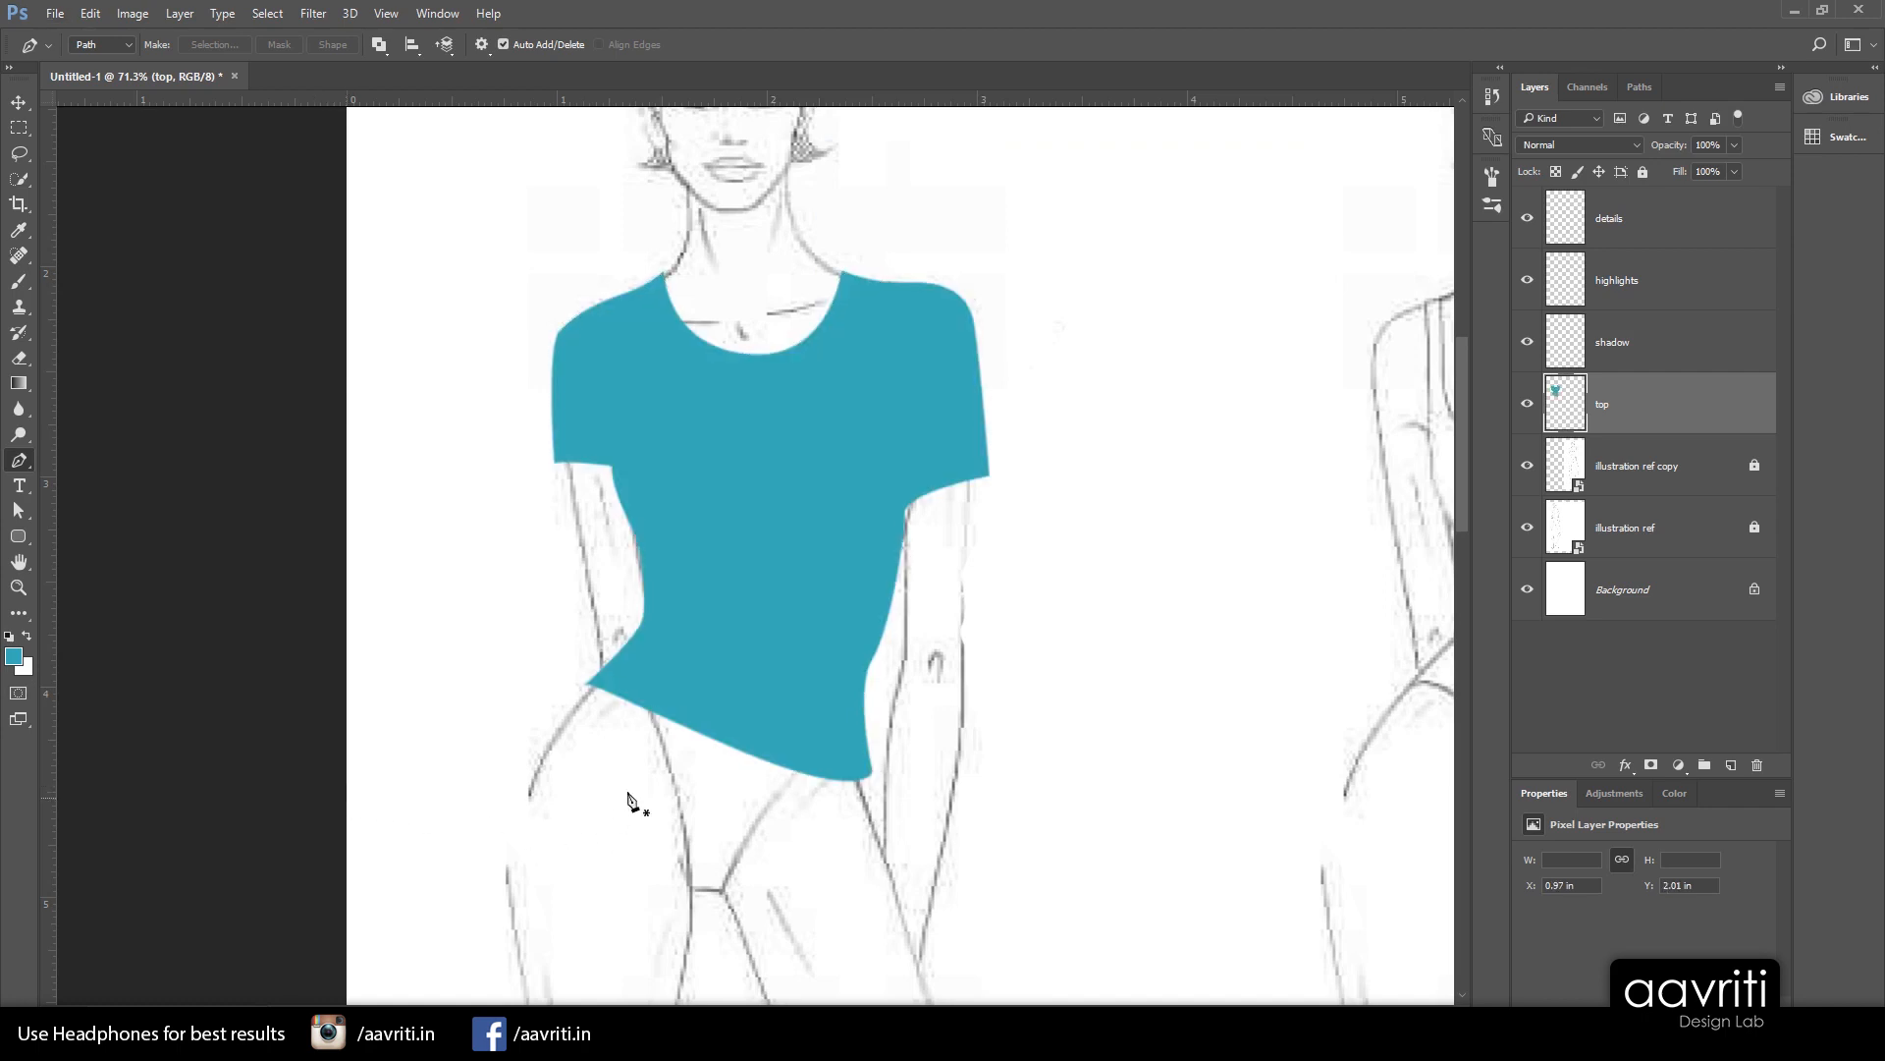
{"action": "key", "text": "ctrl+d"}
{"action": "scroll", "coordinate": [636, 844], "scroll_direction": "down", "scroll_amount": 2}
{"action": "scroll", "coordinate": [928, 677], "scroll_direction": "down", "scroll_amount": 3}
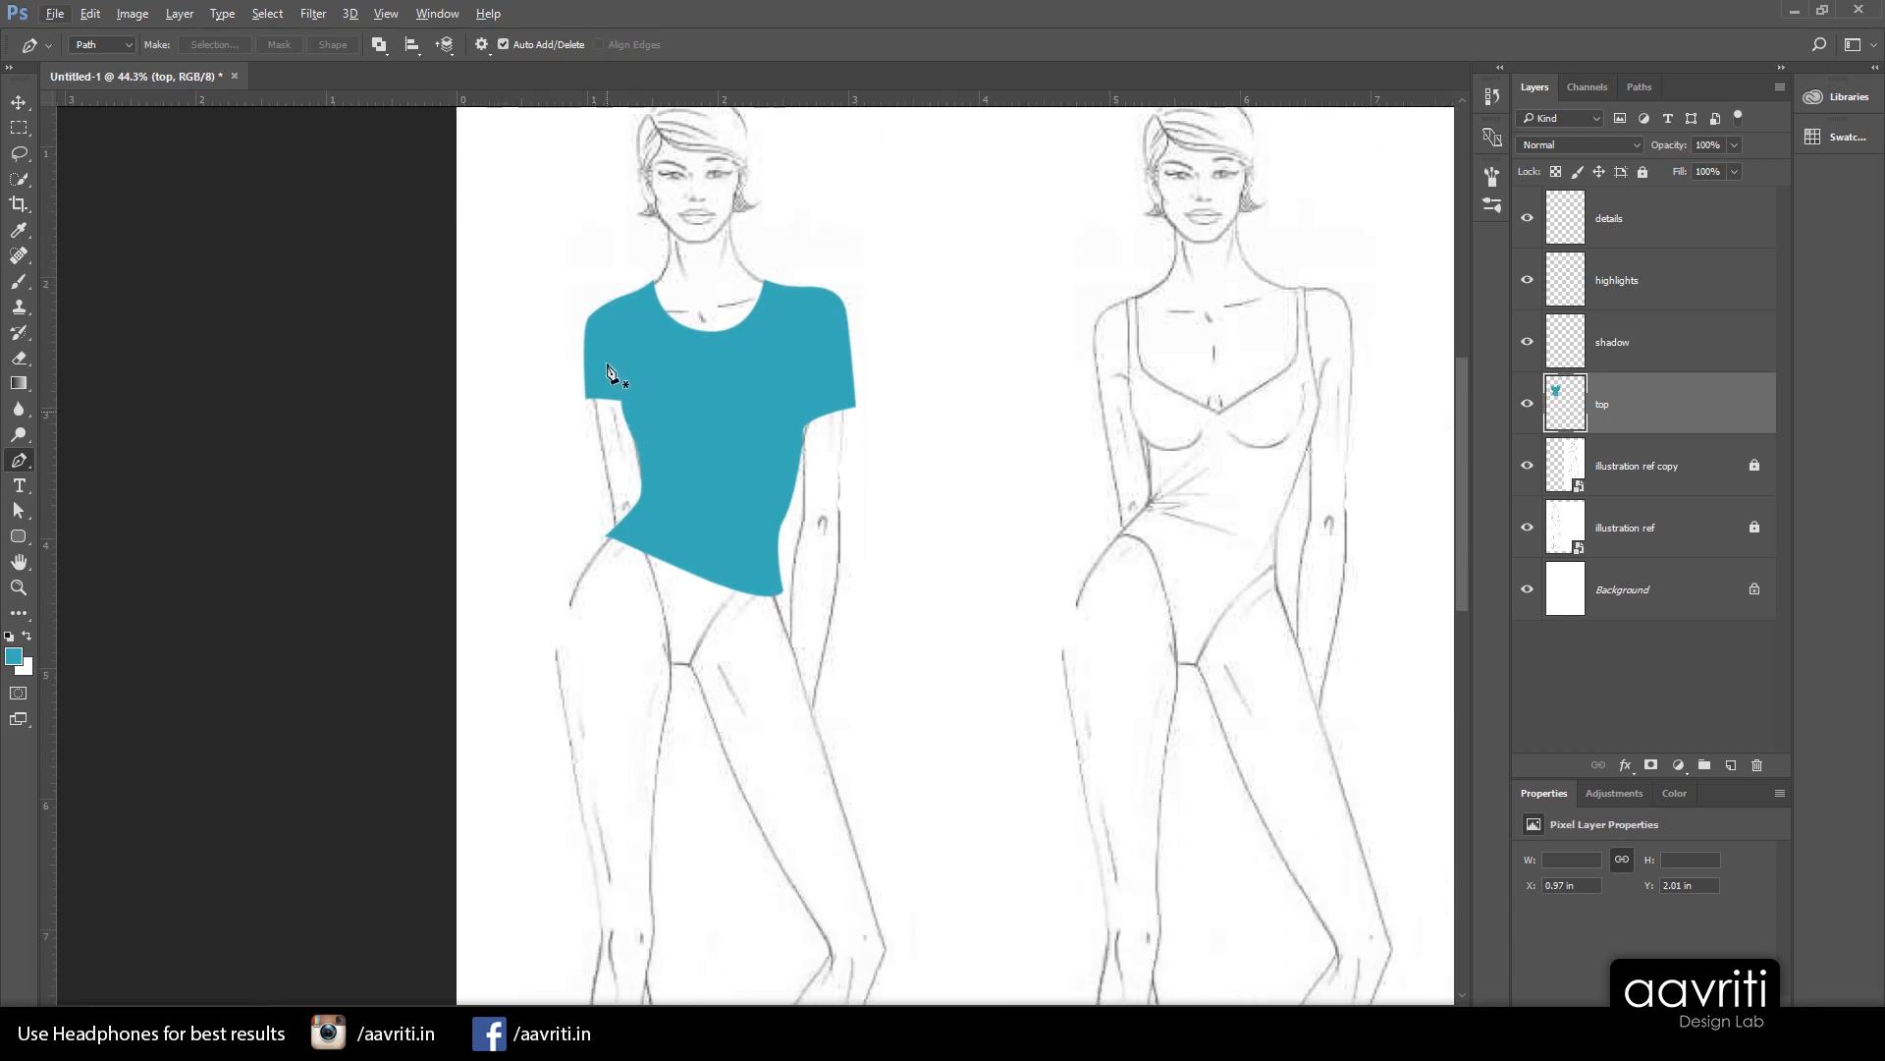
{"action": "scroll", "coordinate": [675, 334], "scroll_direction": "up", "scroll_amount": 2}
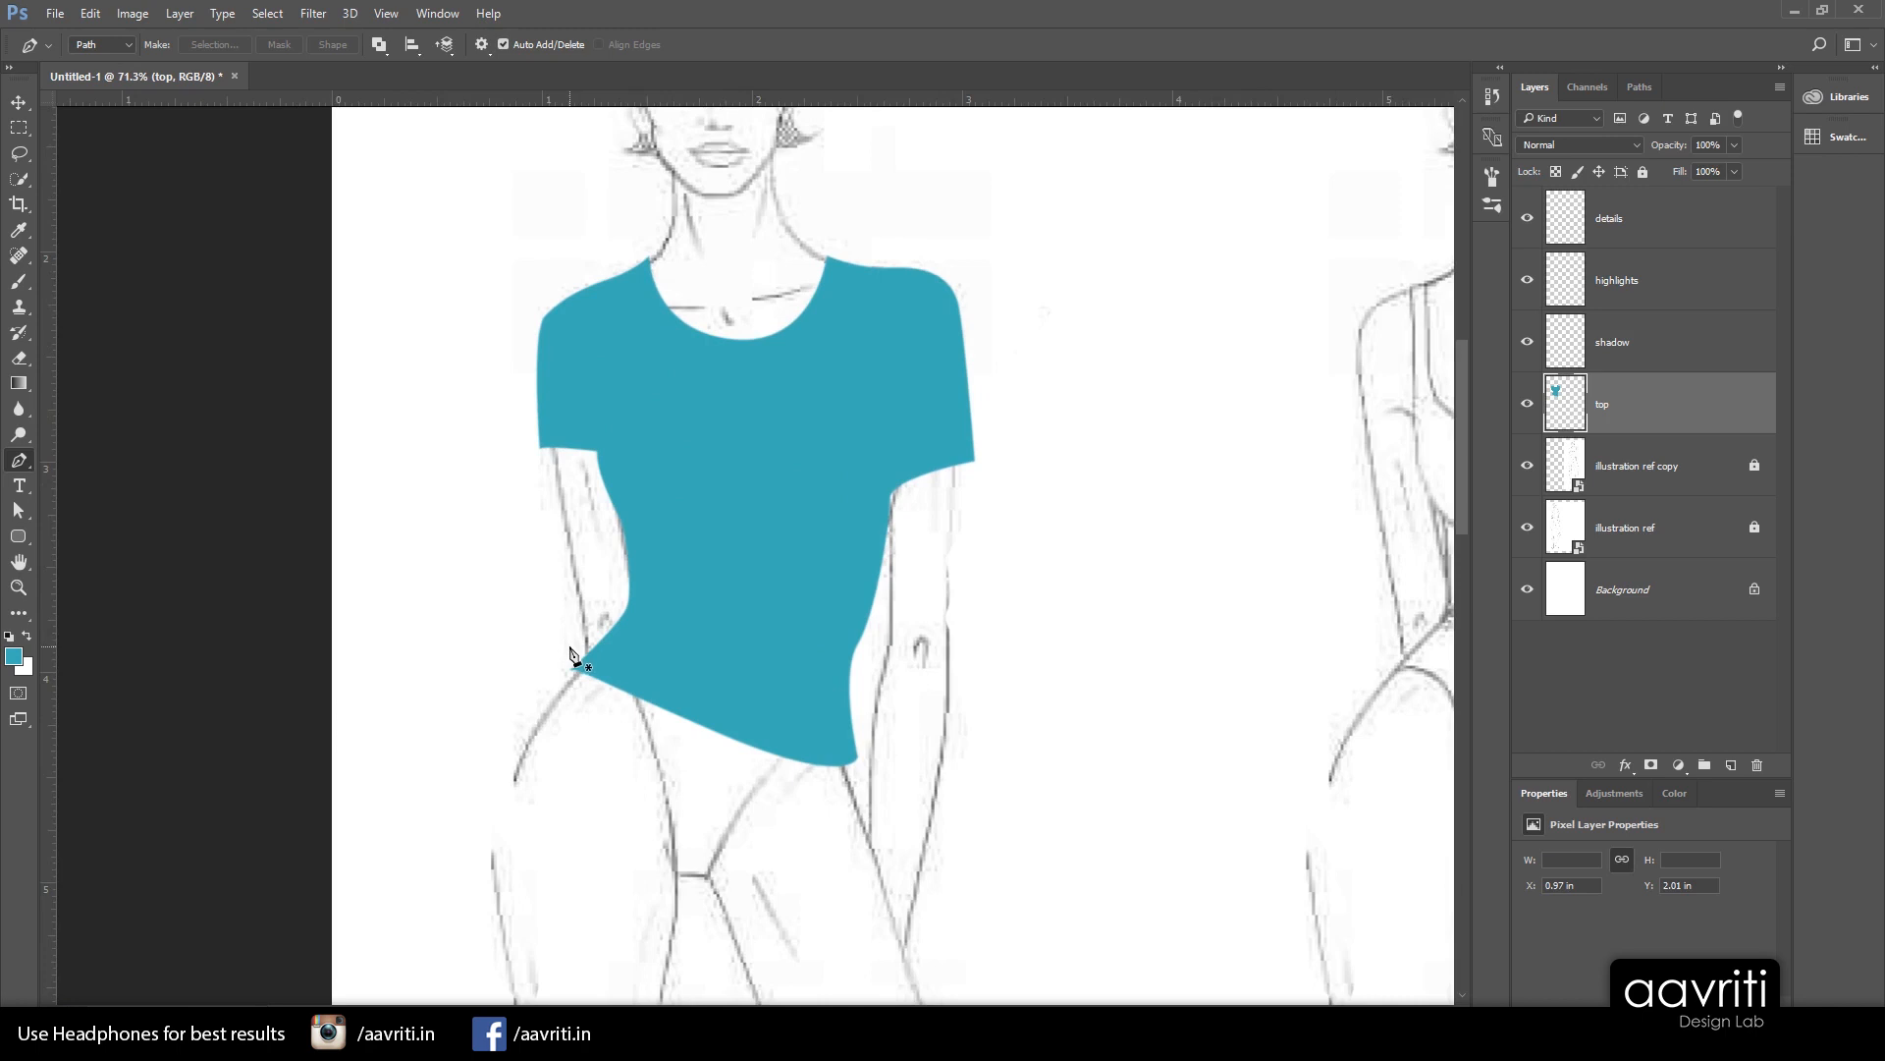
{"action": "scroll", "coordinate": [687, 658], "scroll_direction": "up", "scroll_amount": 1}
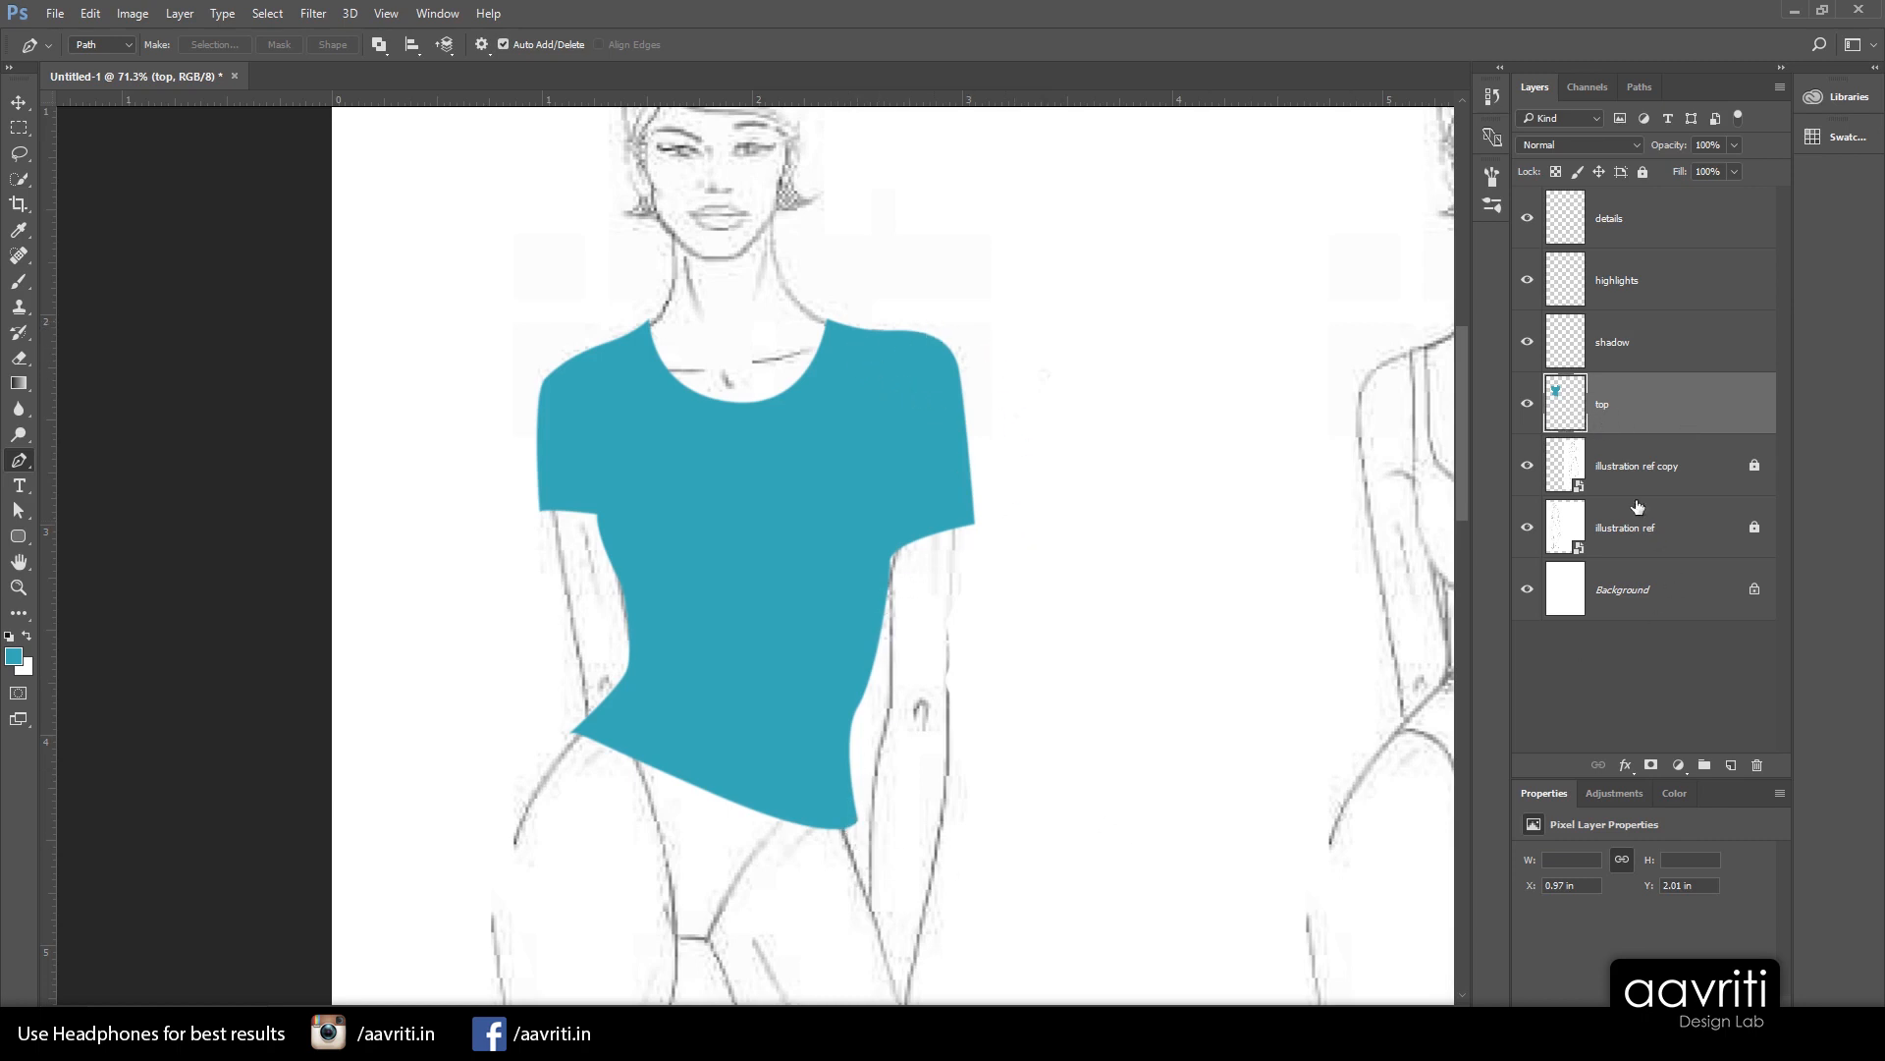
Lower the top layer's opacity to 85% and make the shadow layer active
{"action": "left_click", "coordinate": [1637, 355]}
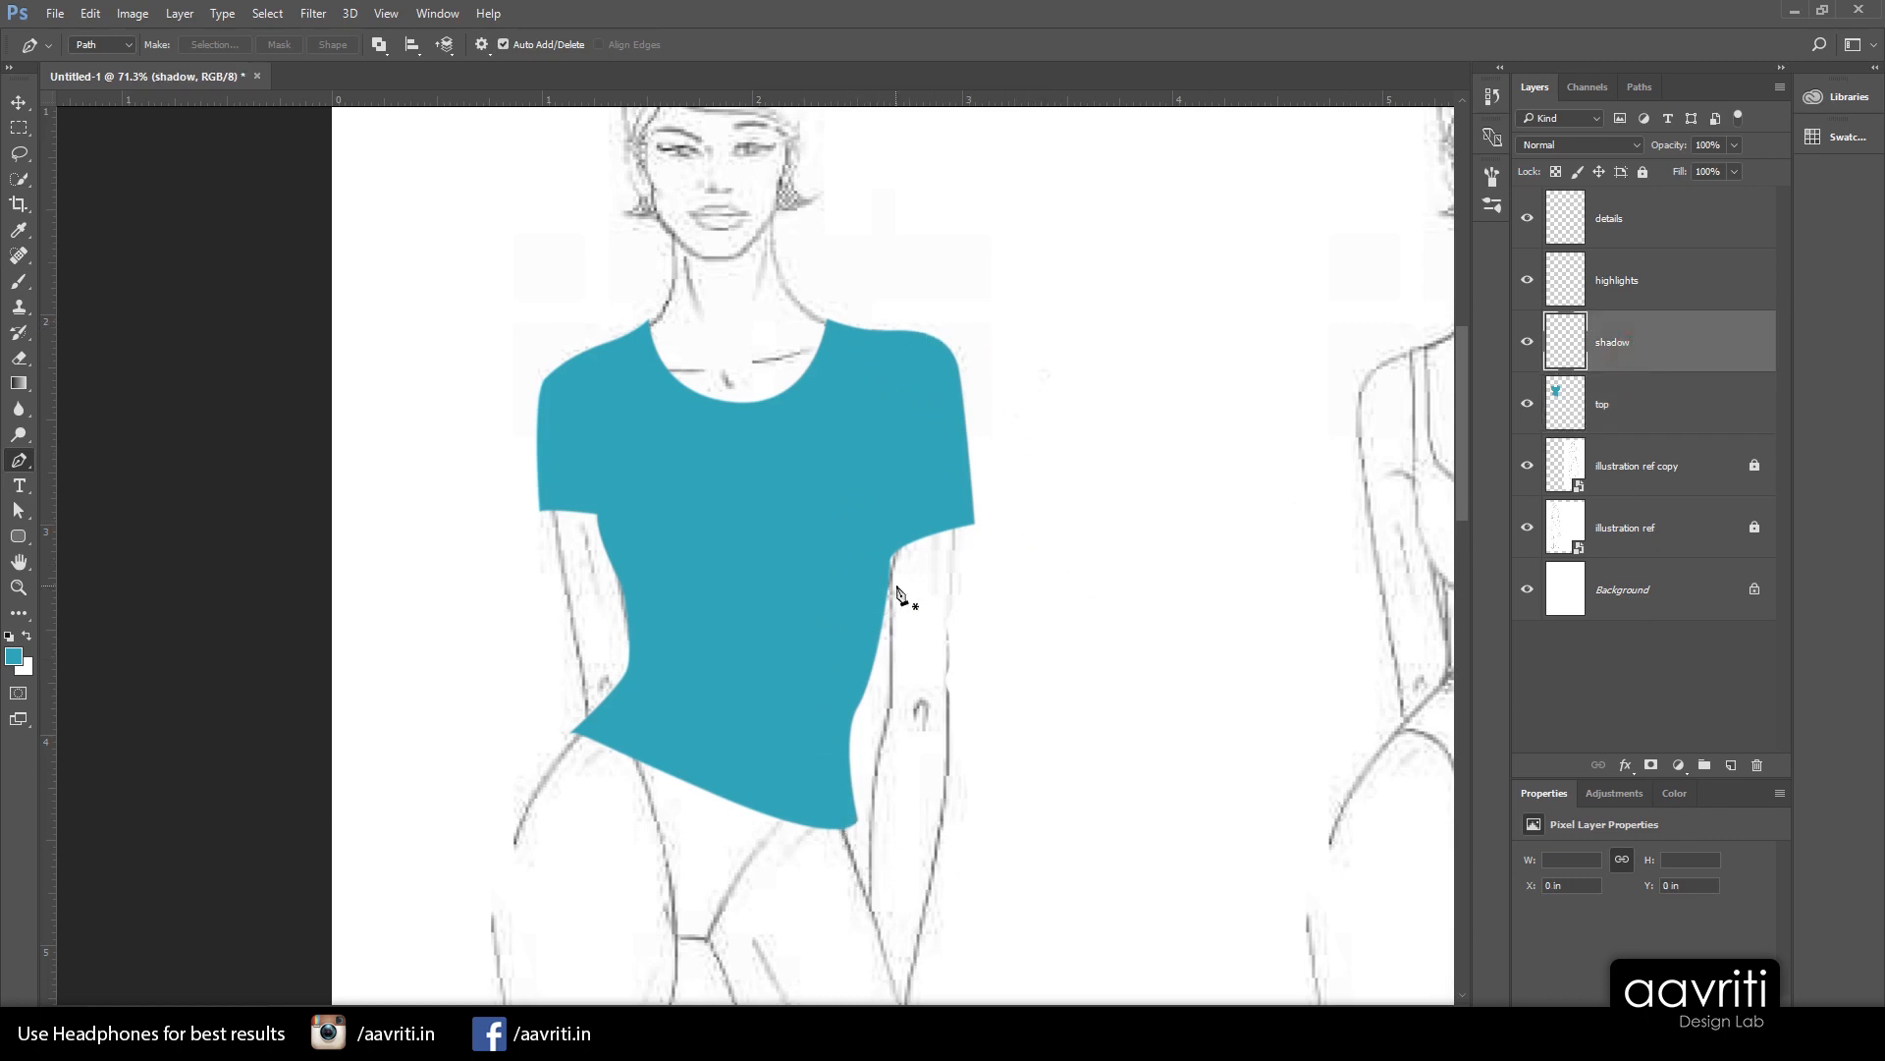
{"action": "scroll", "coordinate": [761, 682], "scroll_direction": "up", "scroll_amount": 2}
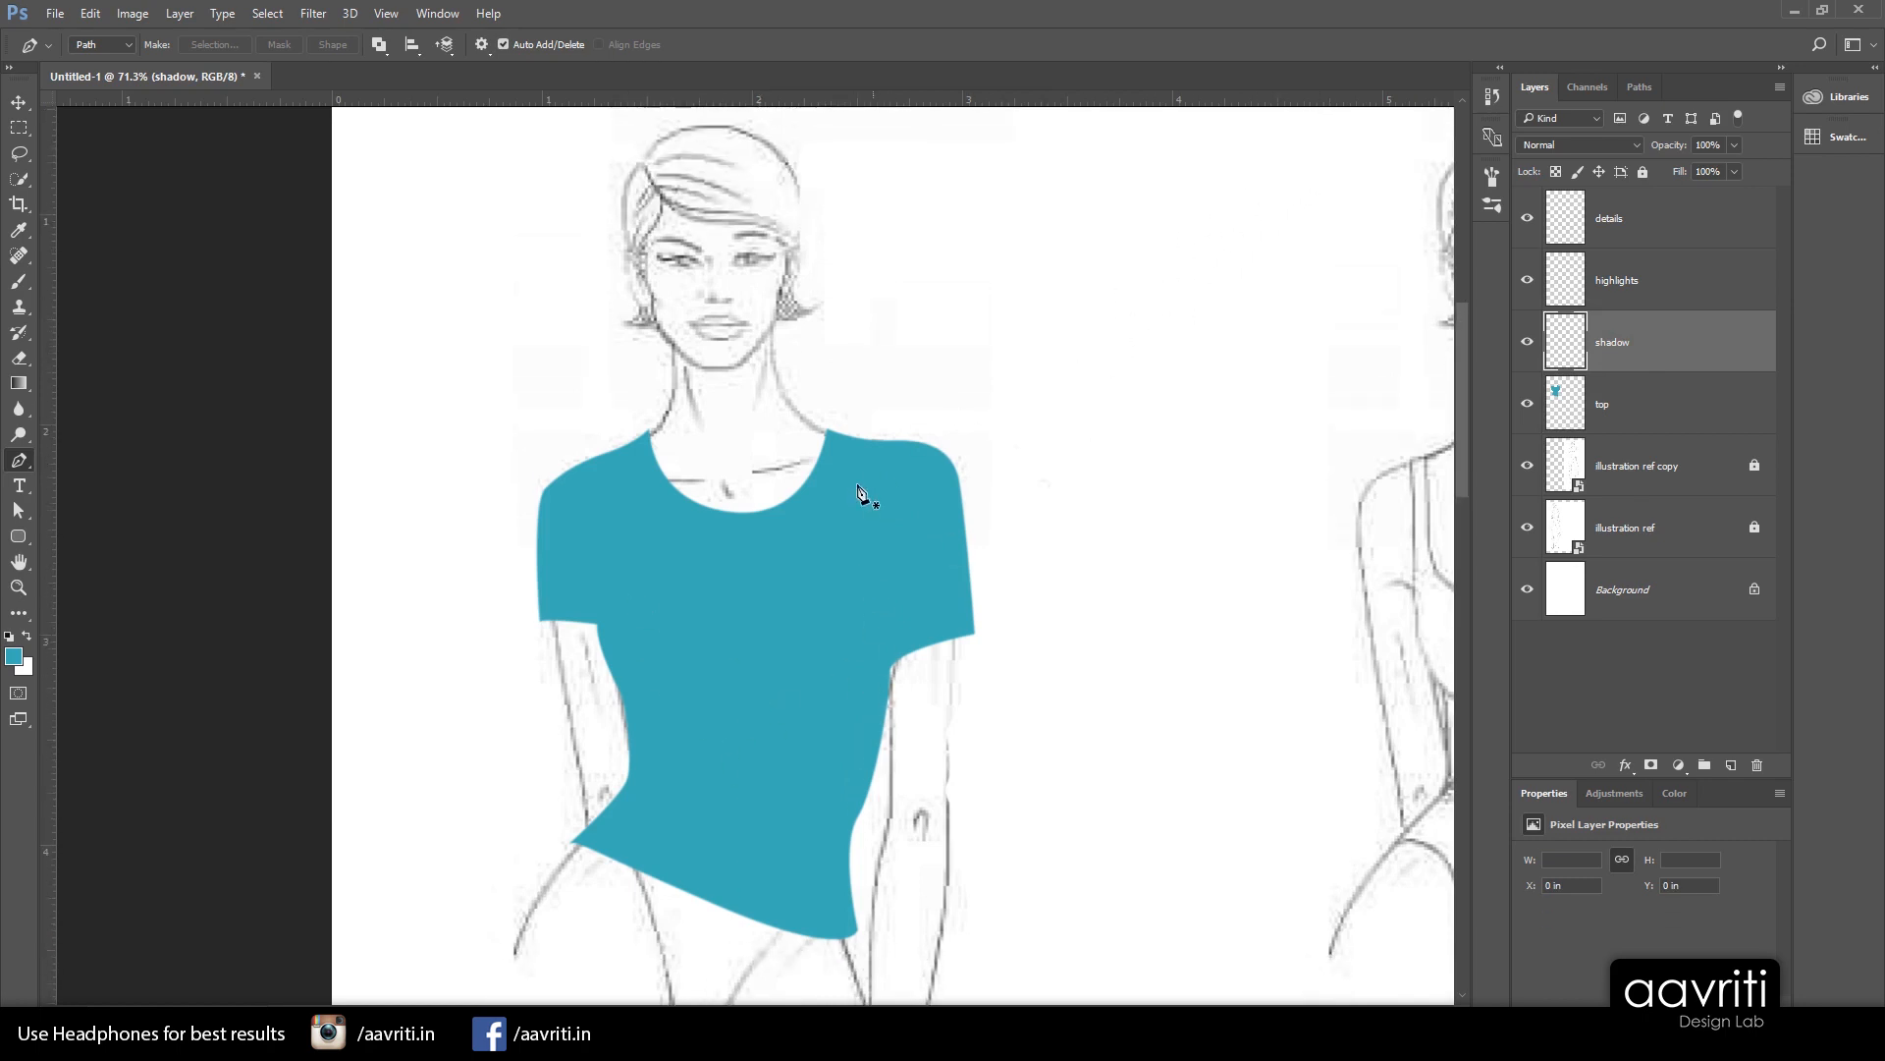
{"action": "scroll", "coordinate": [915, 511], "scroll_direction": "down", "scroll_amount": 1}
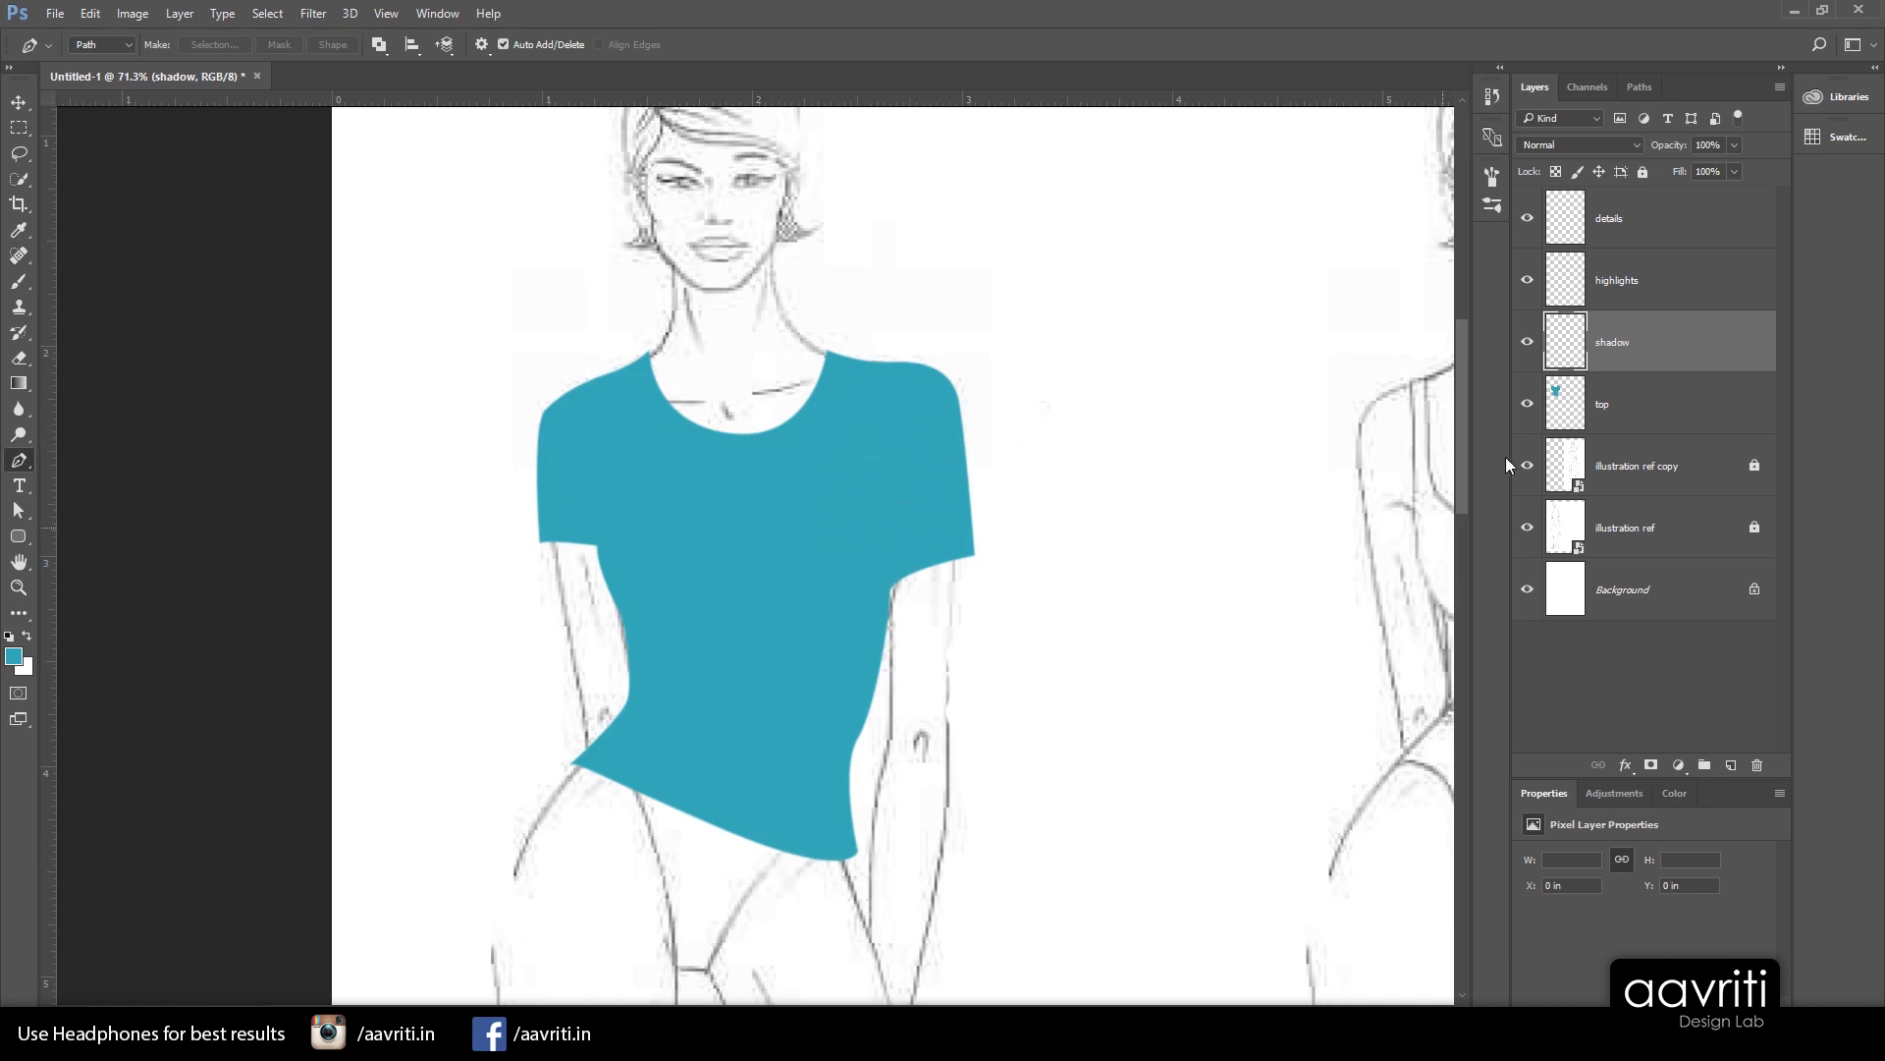
{"action": "left_click", "coordinate": [1659, 398]}
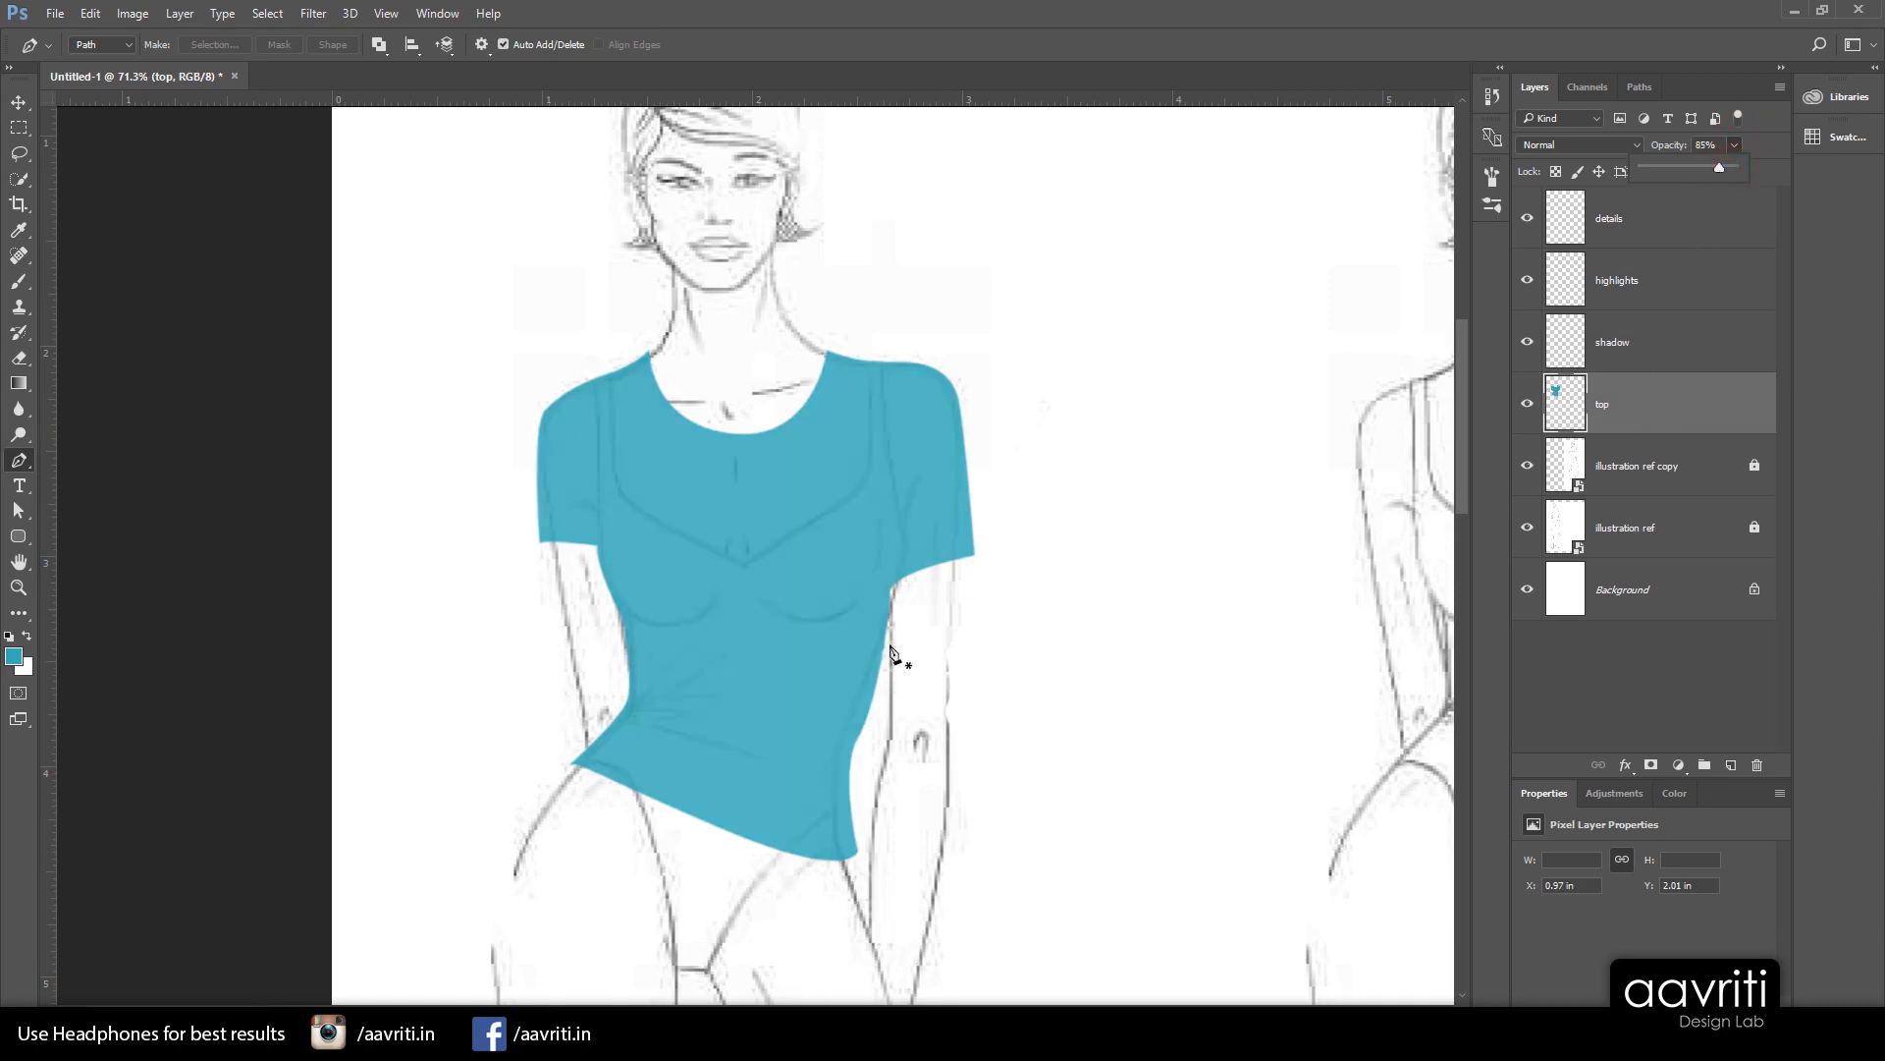
{"action": "left_click", "coordinate": [1696, 363]}
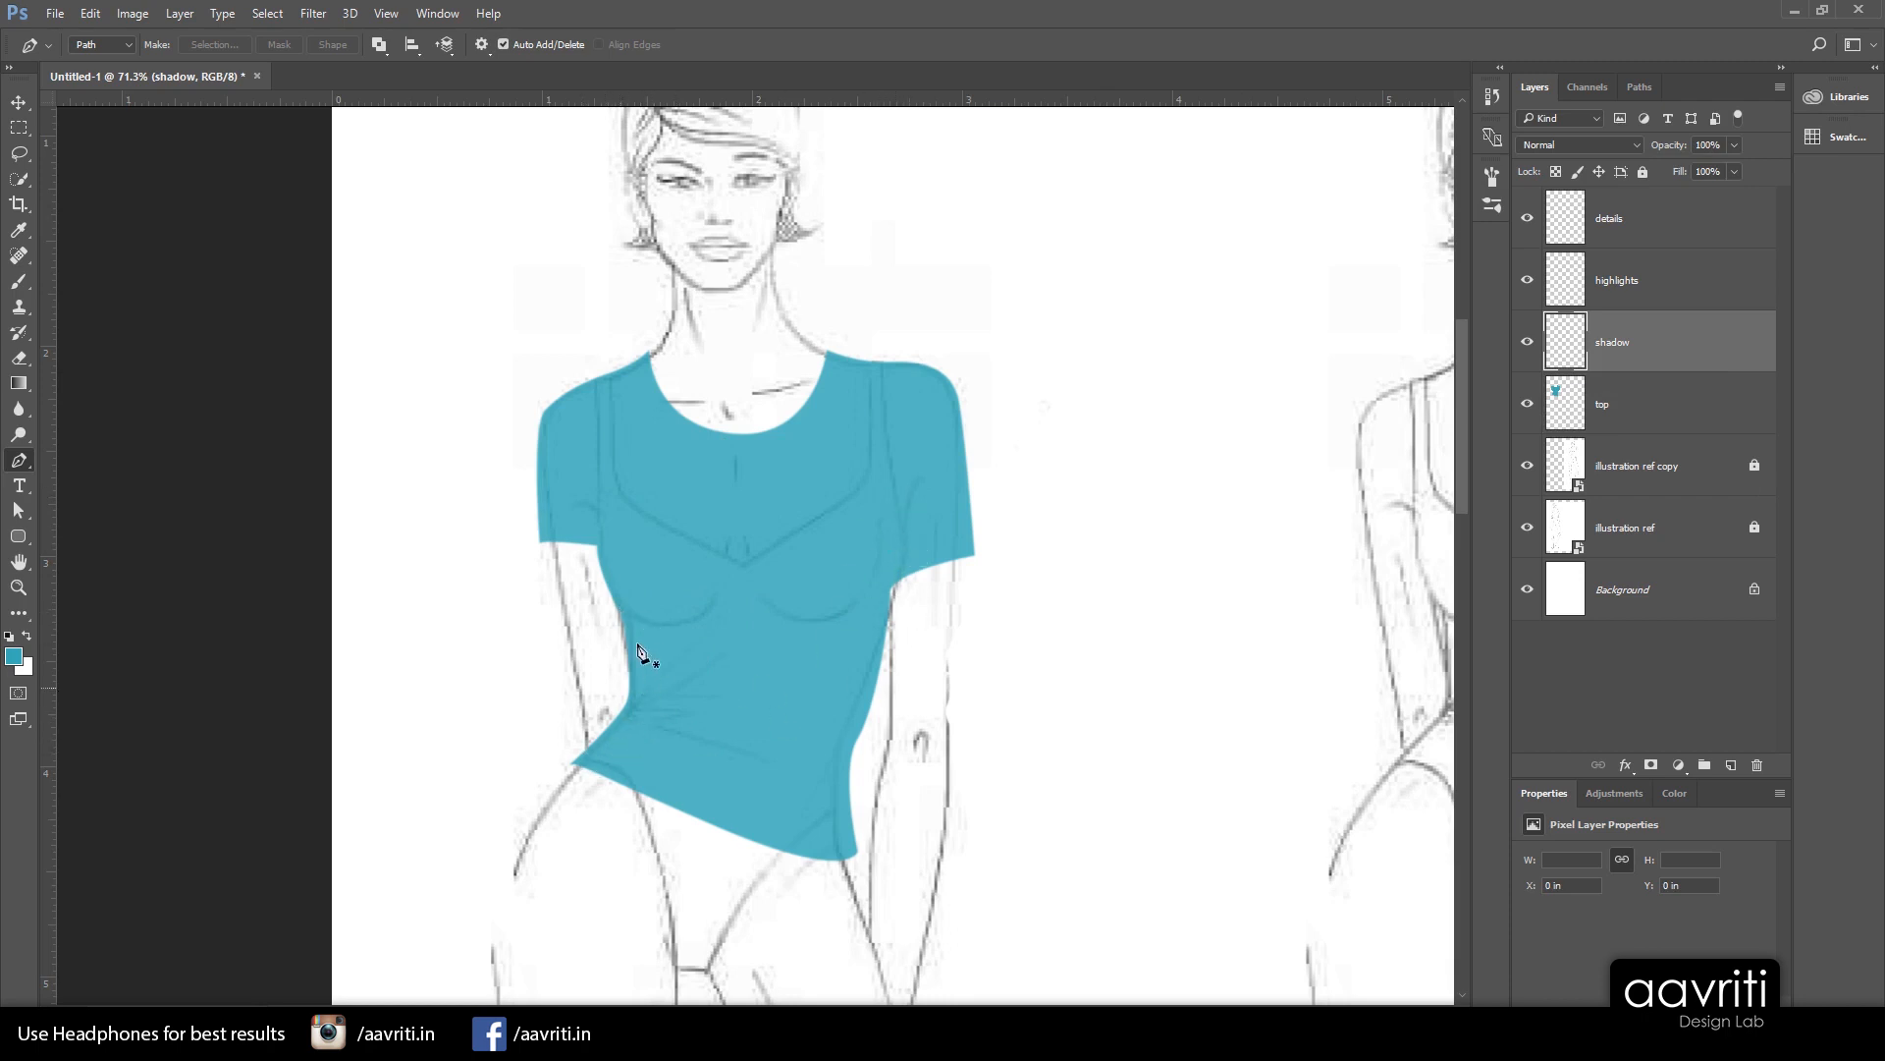
{"action": "scroll", "coordinate": [666, 800], "scroll_direction": "up", "scroll_amount": 2}
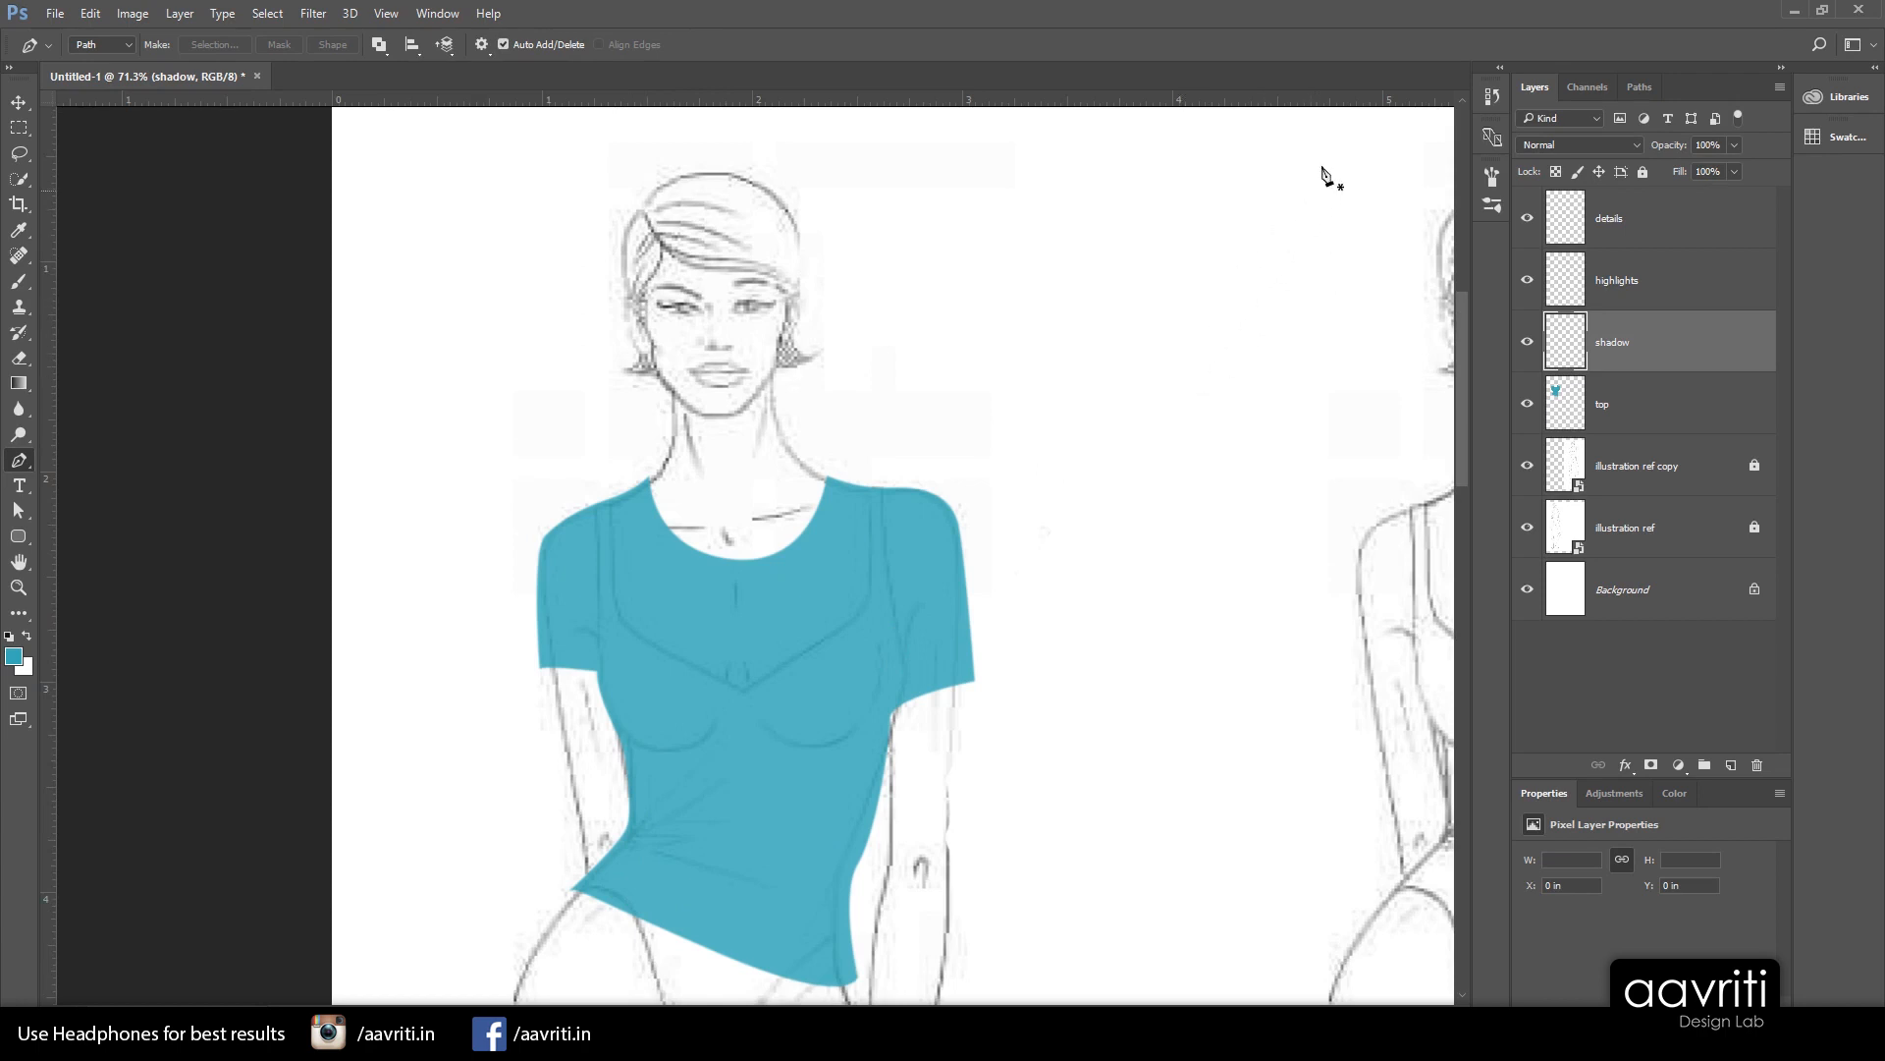
{"action": "scroll", "coordinate": [957, 601], "scroll_direction": "down", "scroll_amount": 3}
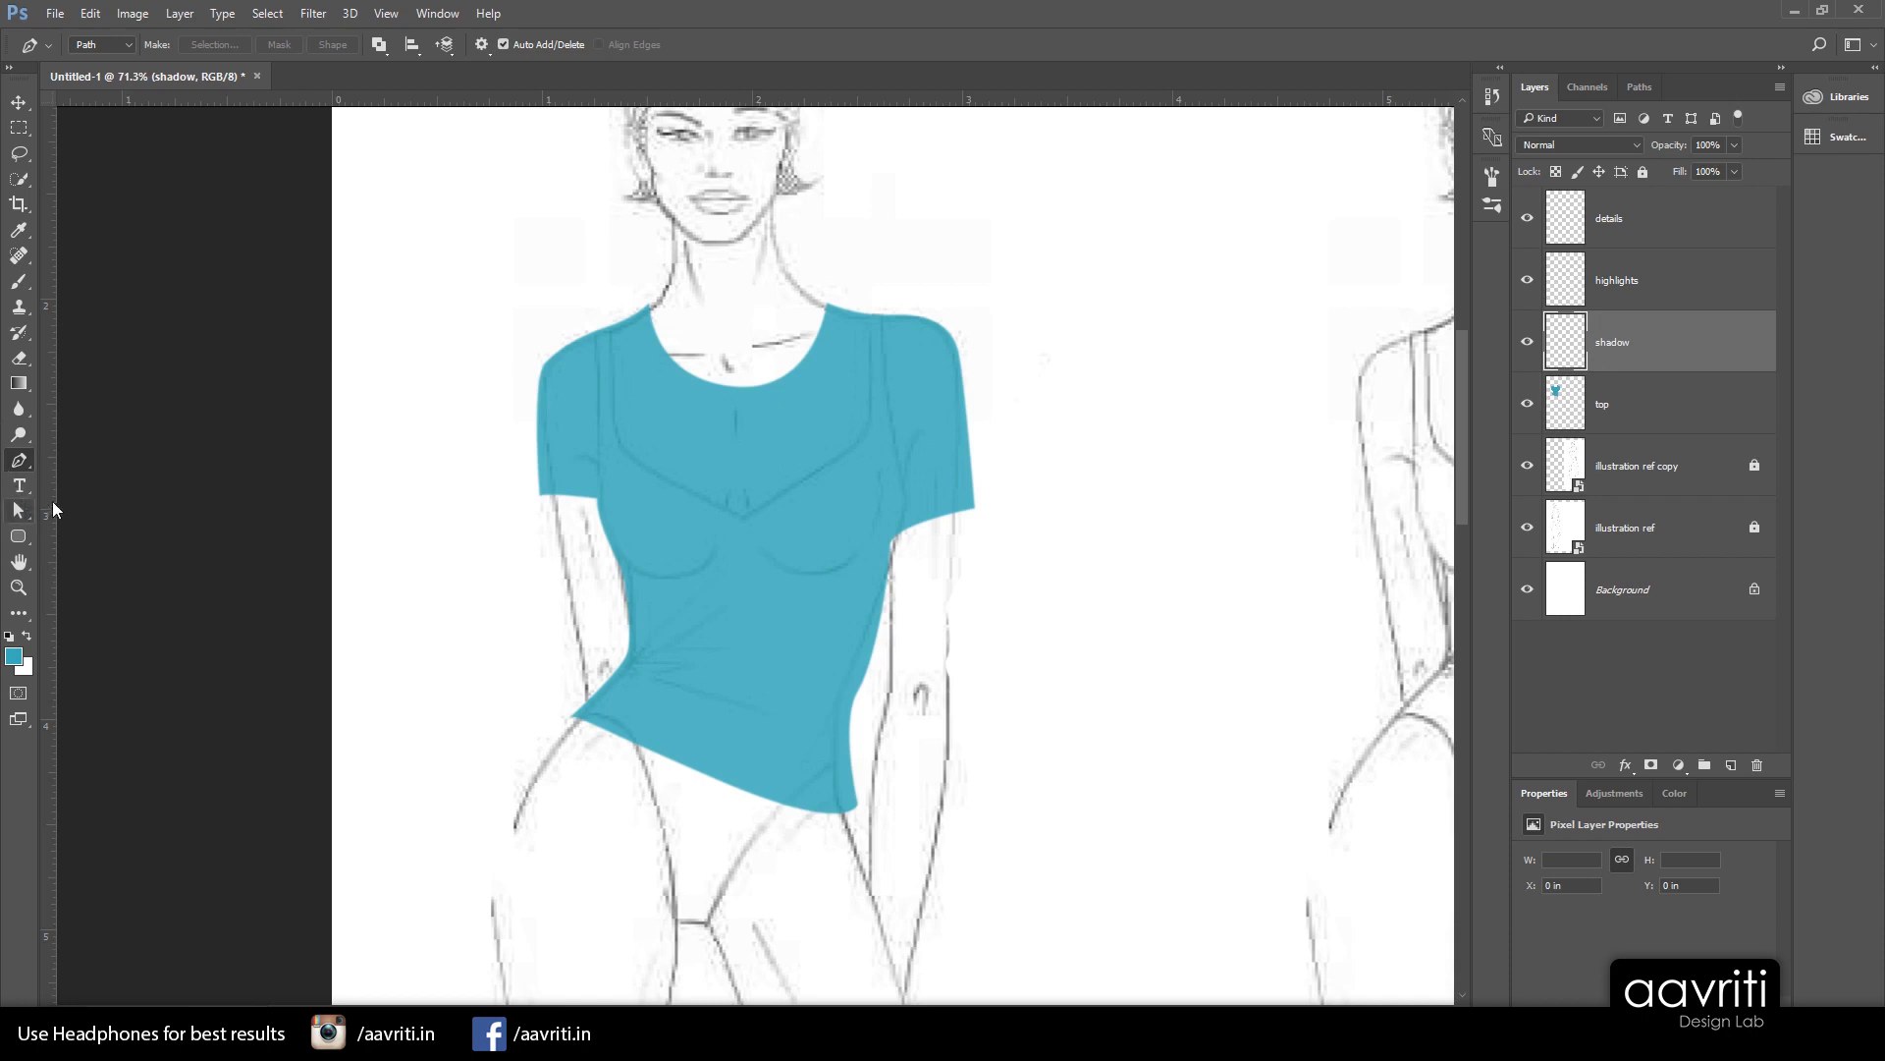
Set up a soft round brush of about 61 px with 0% hardness, undoing the test dab
{"action": "left_click", "coordinate": [20, 285]}
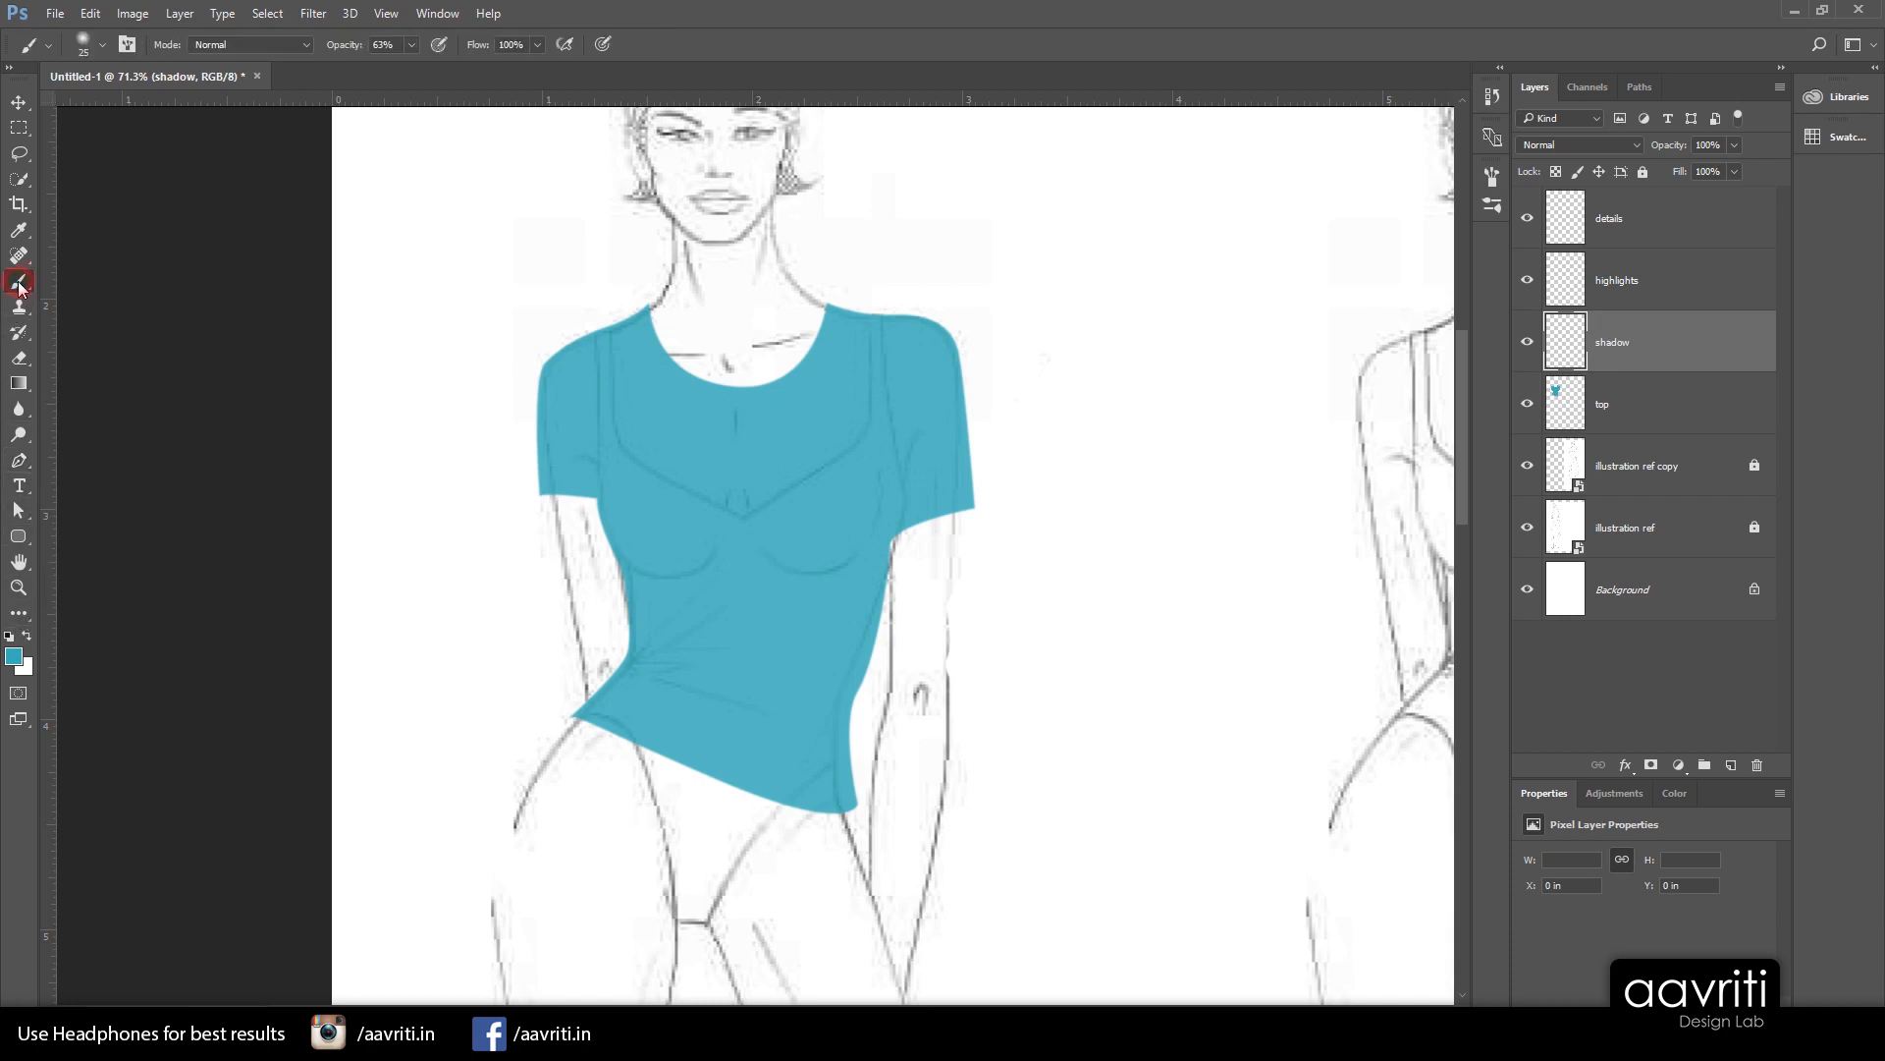
{"action": "right_click", "coordinate": [933, 321]}
{"action": "left_click_drag", "start_coordinate": [1038, 415], "coordinate": [933, 427]}
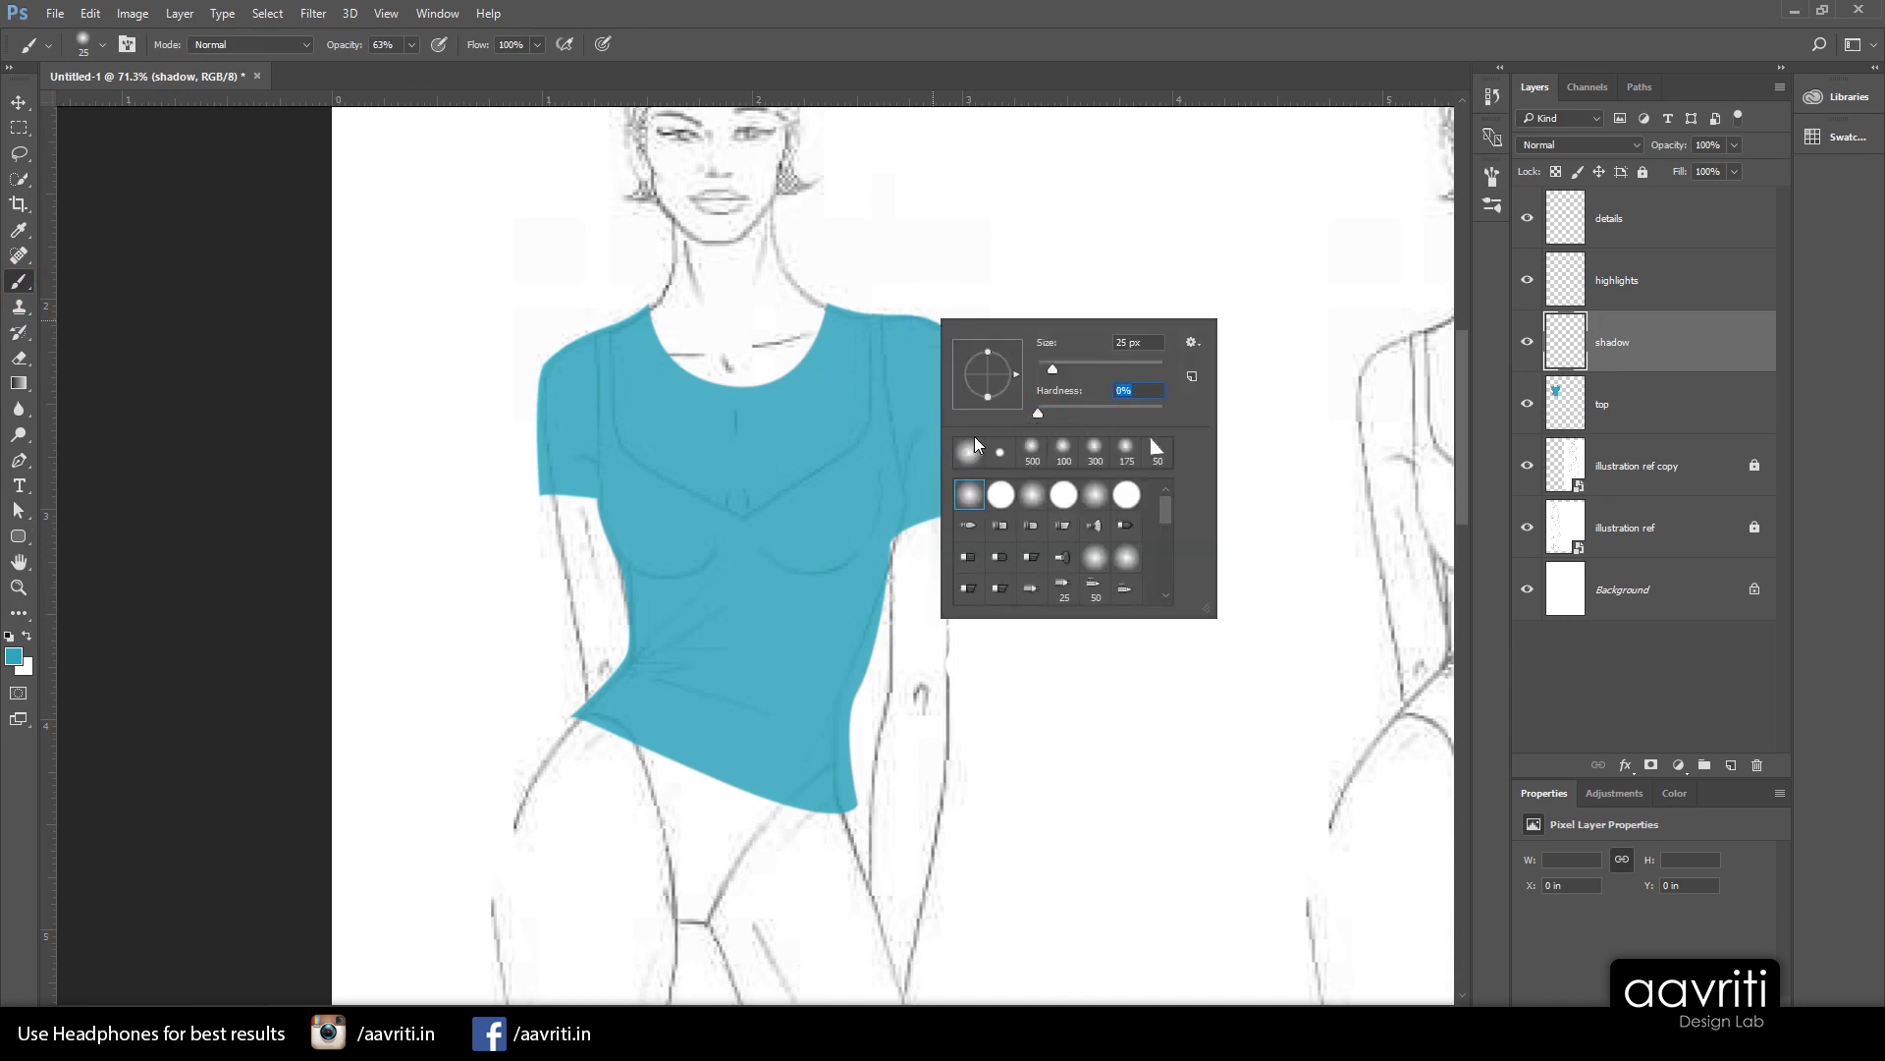
{"action": "left_click_drag", "start_coordinate": [1053, 369], "coordinate": [1074, 370]}
{"action": "left_click", "coordinate": [1029, 238]}
{"action": "key", "text": "ctrl+z"}
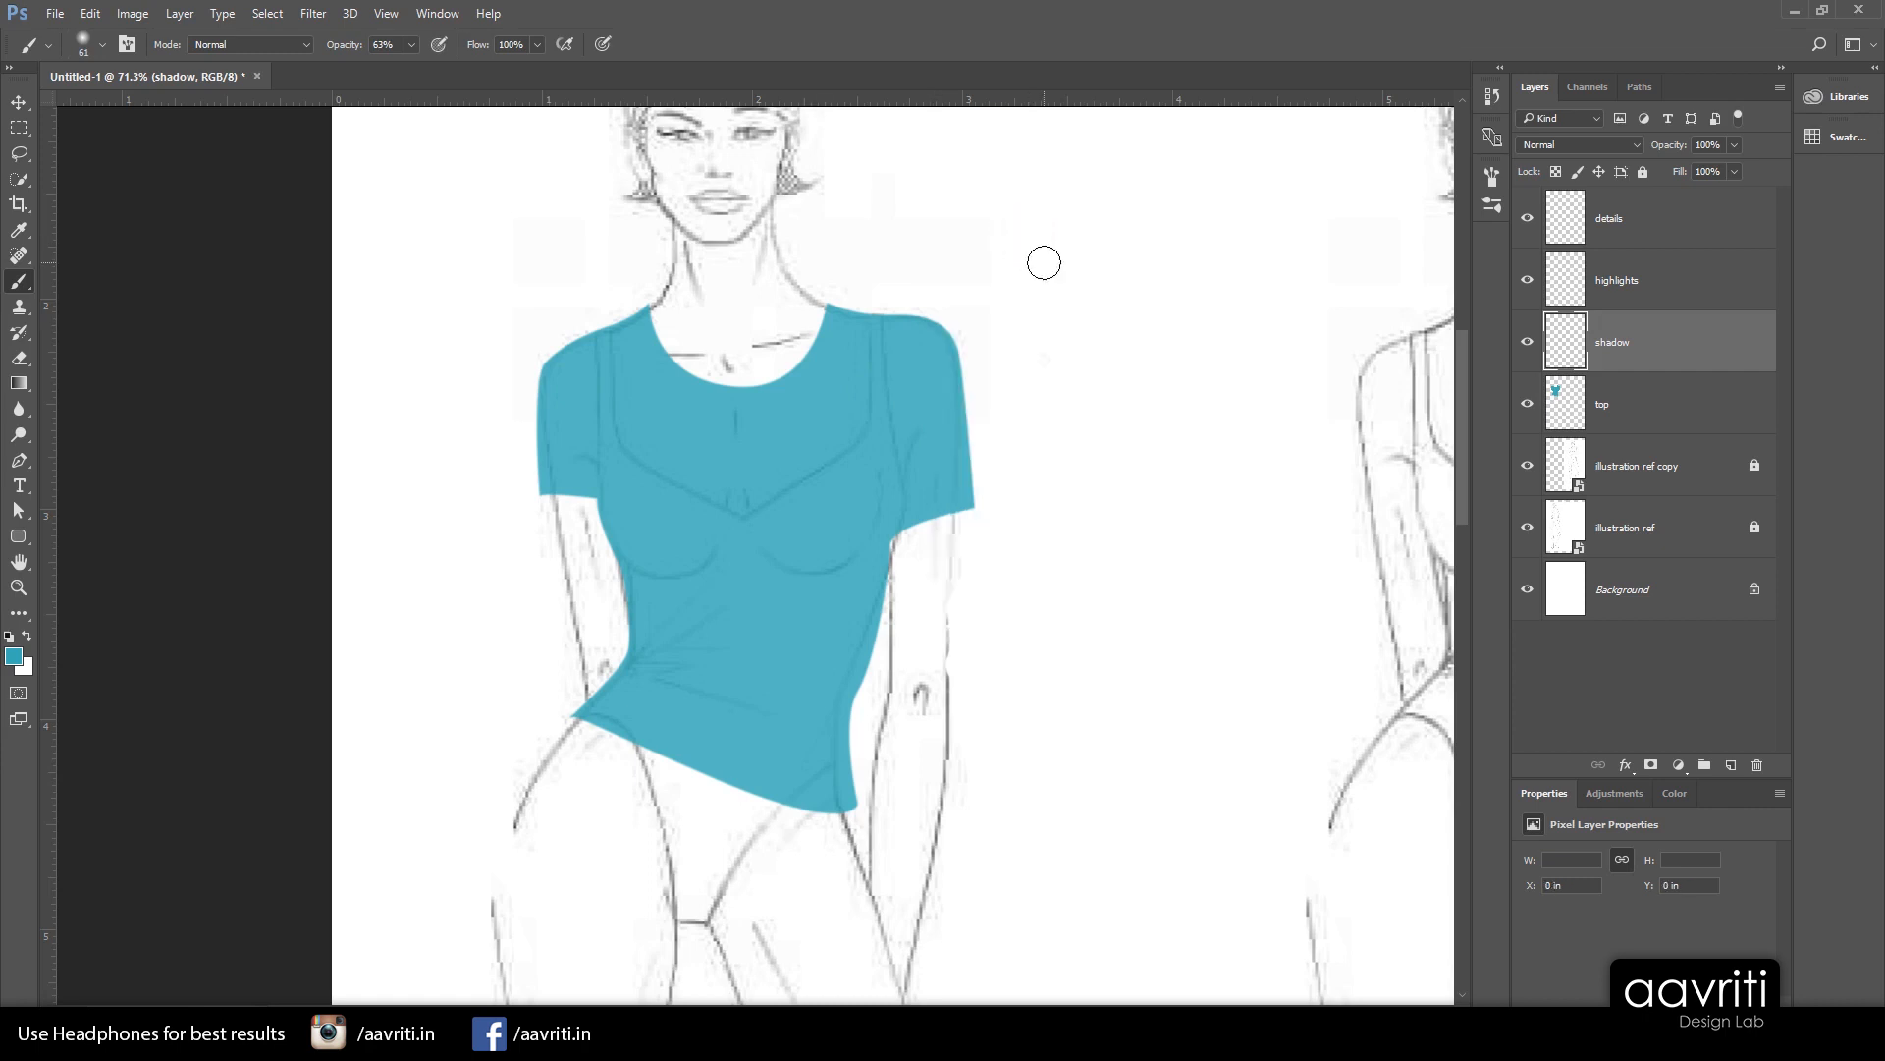
Enlarge the brush to 125 px and set its opacity to 46%
{"action": "key", "text": "bracketright"}
{"action": "key", "text": "bracketright"}
{"action": "key", "text": "bracketright"}
{"action": "key", "text": "bracketright"}
{"action": "key", "text": "bracketright"}
{"action": "key", "text": "bracketright"}
{"action": "key", "text": "bracketright"}
{"action": "key", "text": "bracketright"}
{"action": "key", "text": "bracketleft"}
{"action": "key", "text": "bracketleft"}
{"action": "left_click", "coordinate": [413, 46]}
{"action": "left_click", "coordinate": [645, 52]}
Set the foreground color to dark teal 156168 for brushing the shadows
{"action": "left_click", "coordinate": [14, 656]}
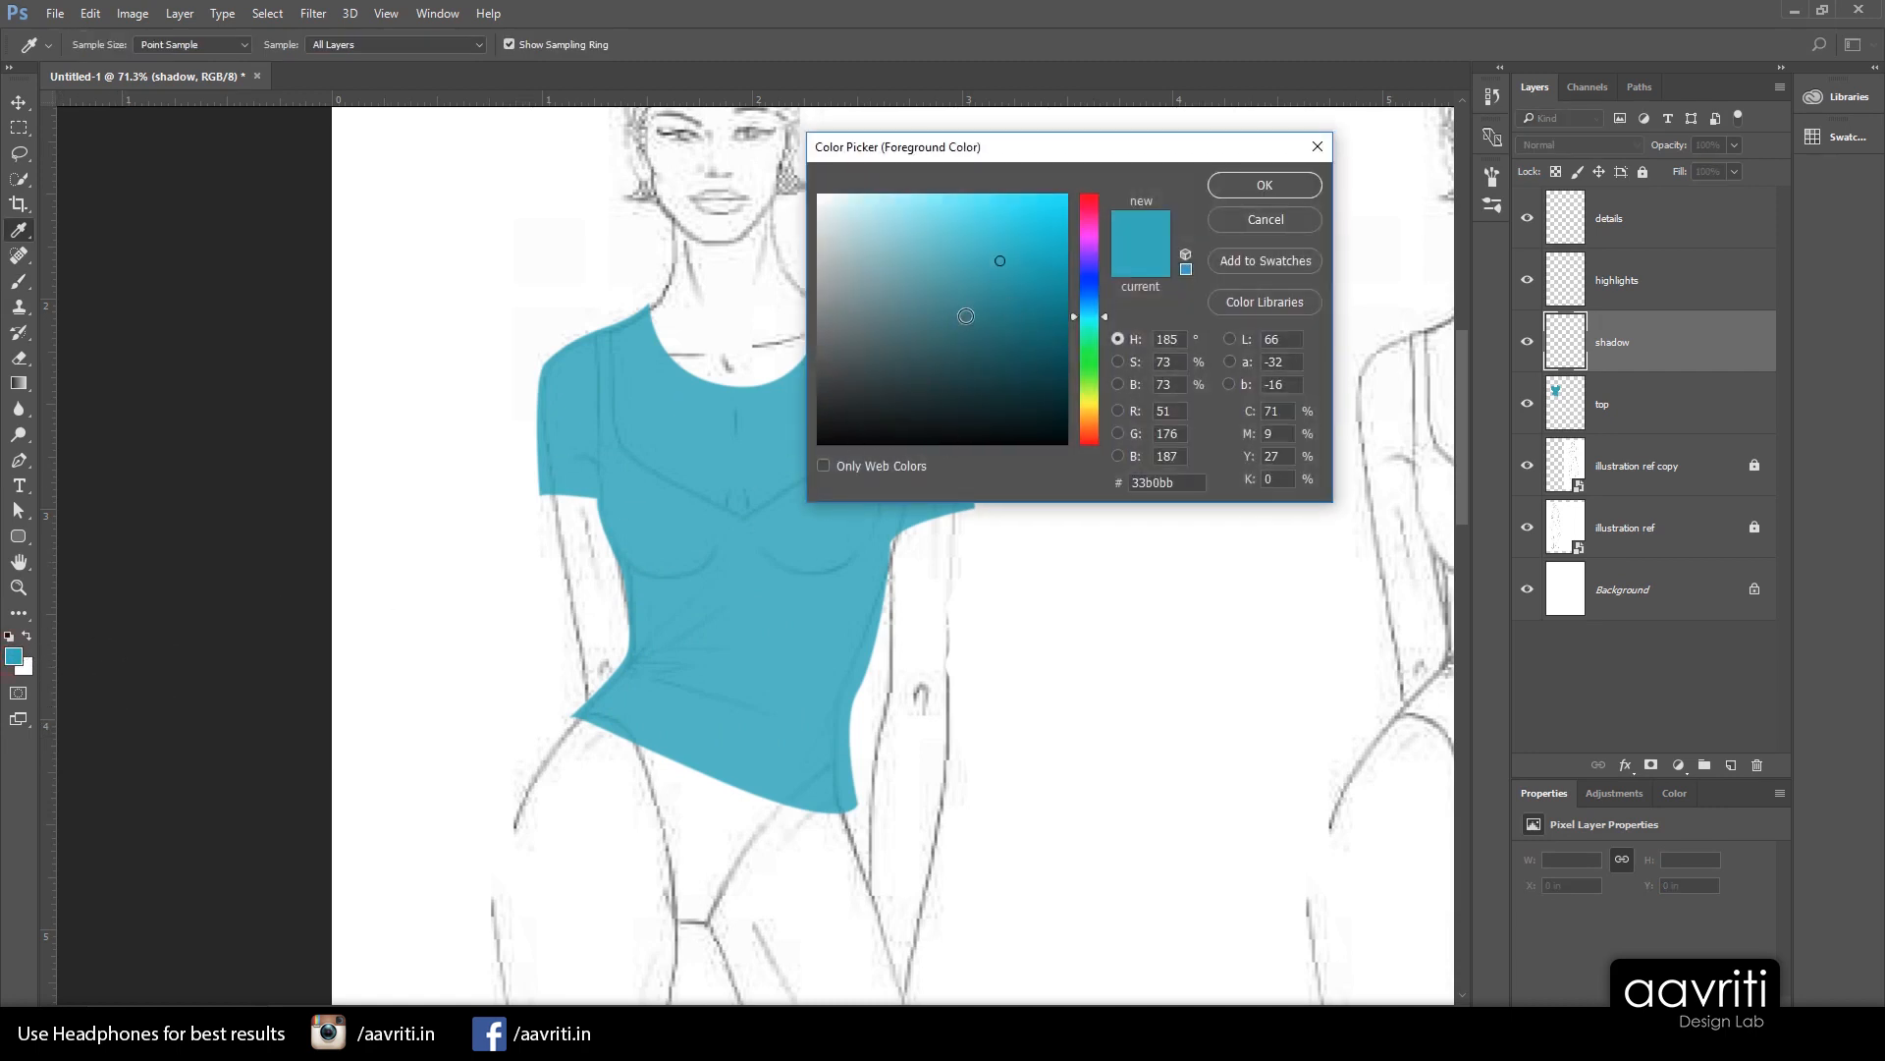
{"action": "left_click_drag", "start_coordinate": [1000, 284], "coordinate": [1018, 340]}
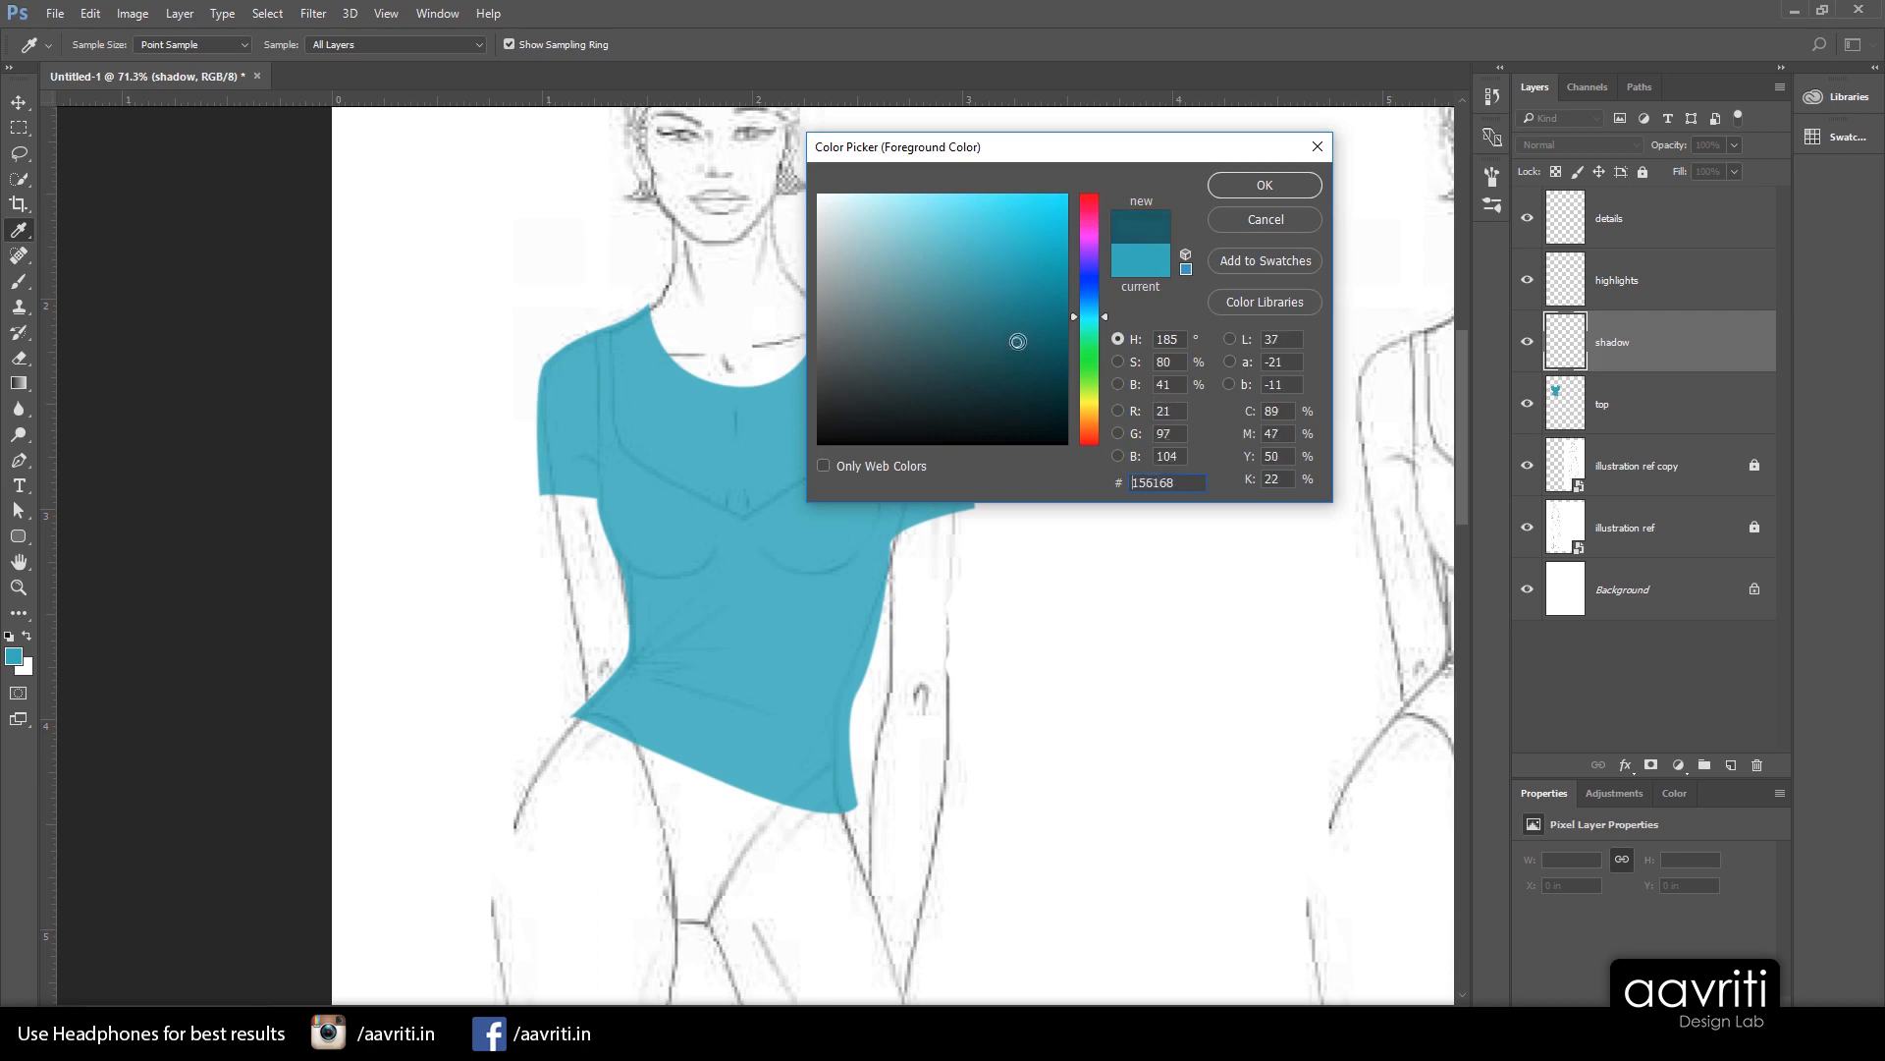
{"action": "left_click", "coordinate": [1254, 190]}
{"action": "key", "text": "b"}
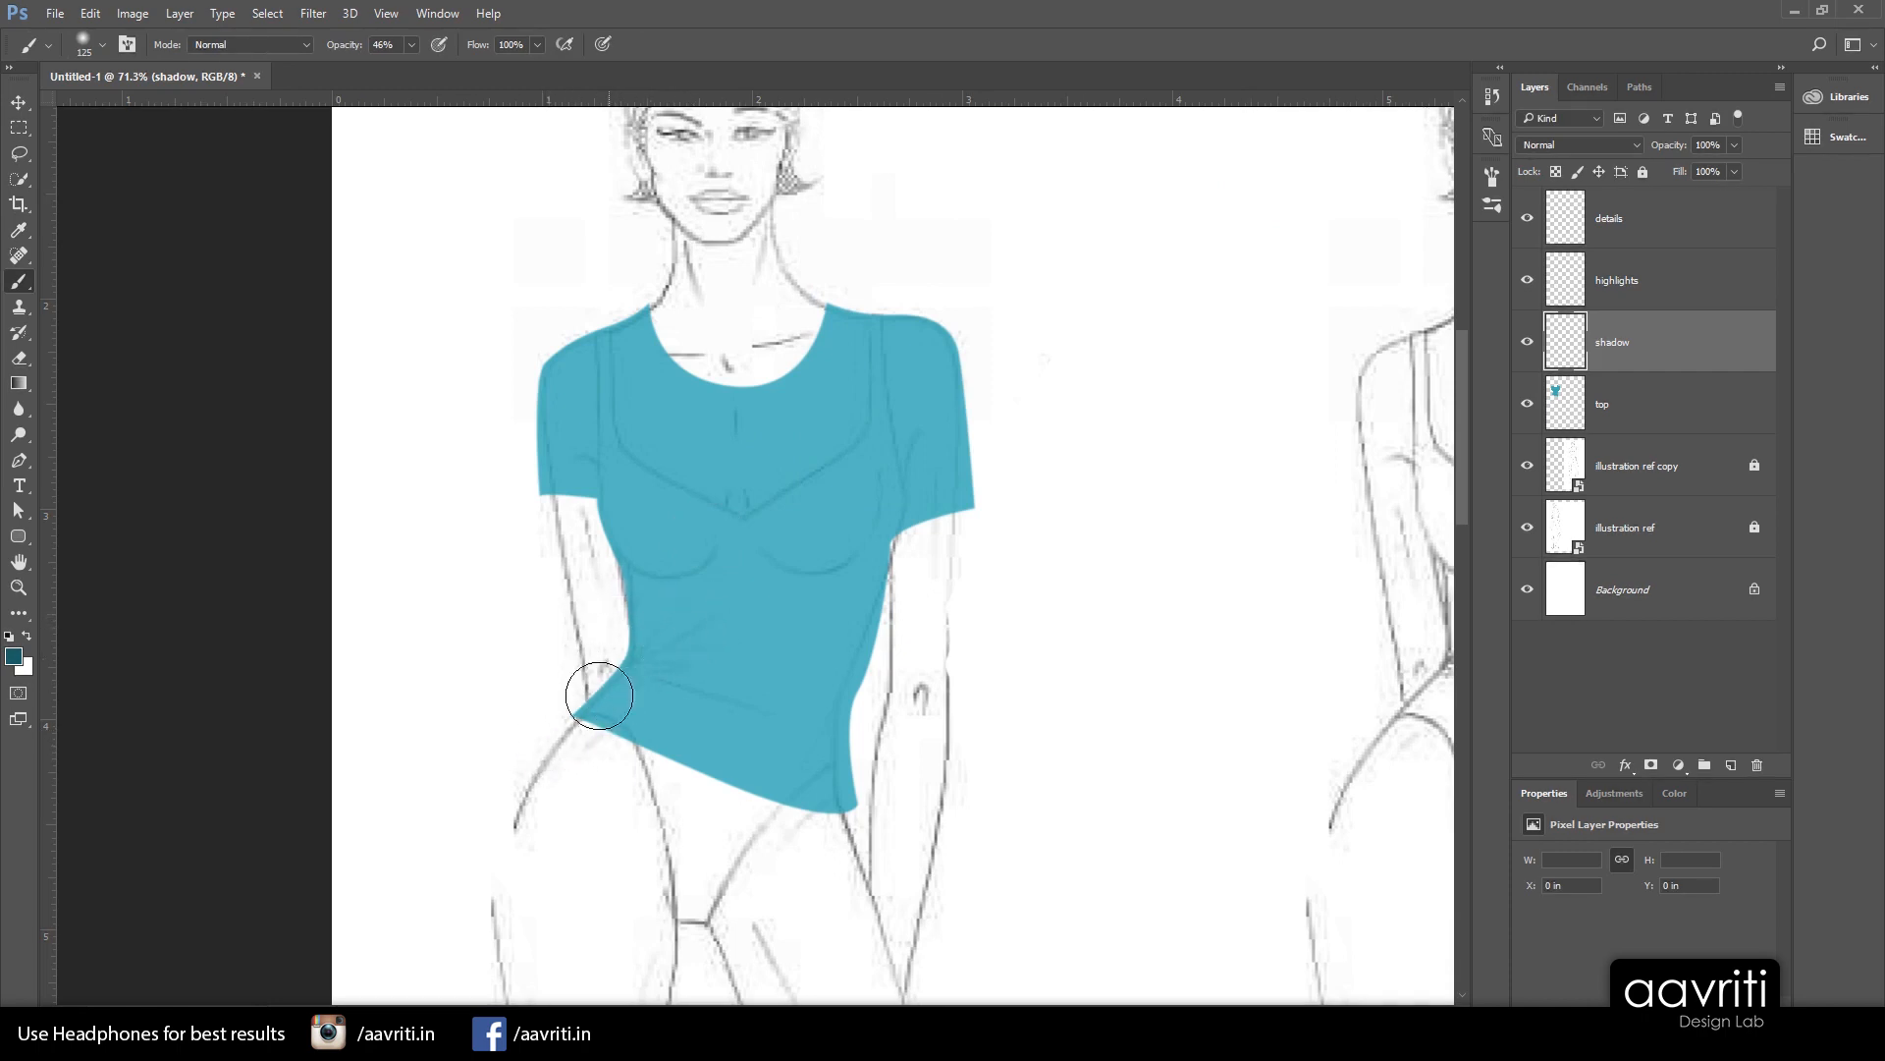
Try shading the top's left waist and hem without a selection, and undo the strokes
{"action": "mouse_move", "coordinate": [599, 695]}
{"action": "left_mouse_down"}
{"action": "mouse_move", "coordinate": [558, 726]}
{"action": "mouse_move", "coordinate": [603, 685]}
{"action": "mouse_move", "coordinate": [627, 612]}
{"action": "mouse_move", "coordinate": [566, 753]}
{"action": "mouse_move", "coordinate": [642, 625]}
{"action": "mouse_move", "coordinate": [628, 608]}
{"action": "mouse_move", "coordinate": [545, 742]}
{"action": "mouse_move", "coordinate": [565, 698]}
{"action": "mouse_move", "coordinate": [586, 729]}
{"action": "left_mouse_up"}
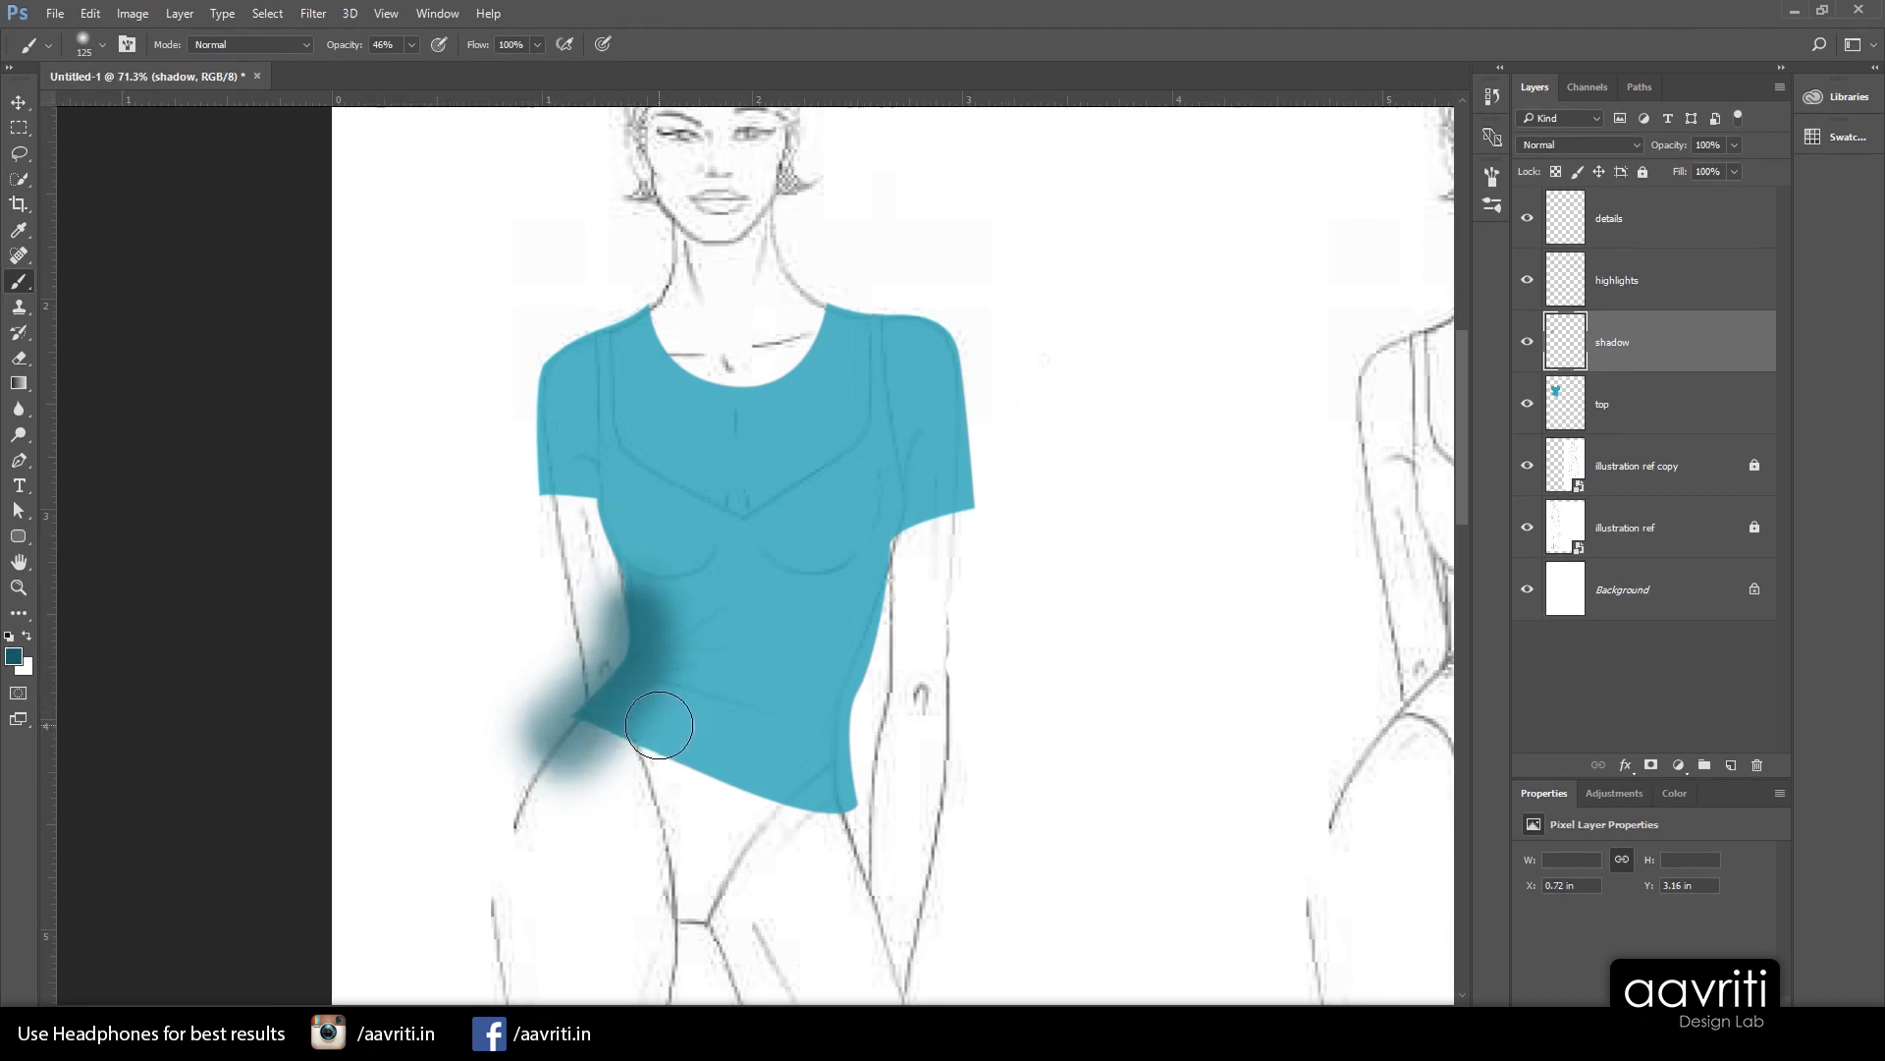
{"action": "key", "text": "ctrl+alt+z"}
{"action": "key", "text": "ctrl+alt+z"}
{"action": "key", "text": "ctrl+alt+z"}
{"action": "key", "text": "ctrl+alt+z"}
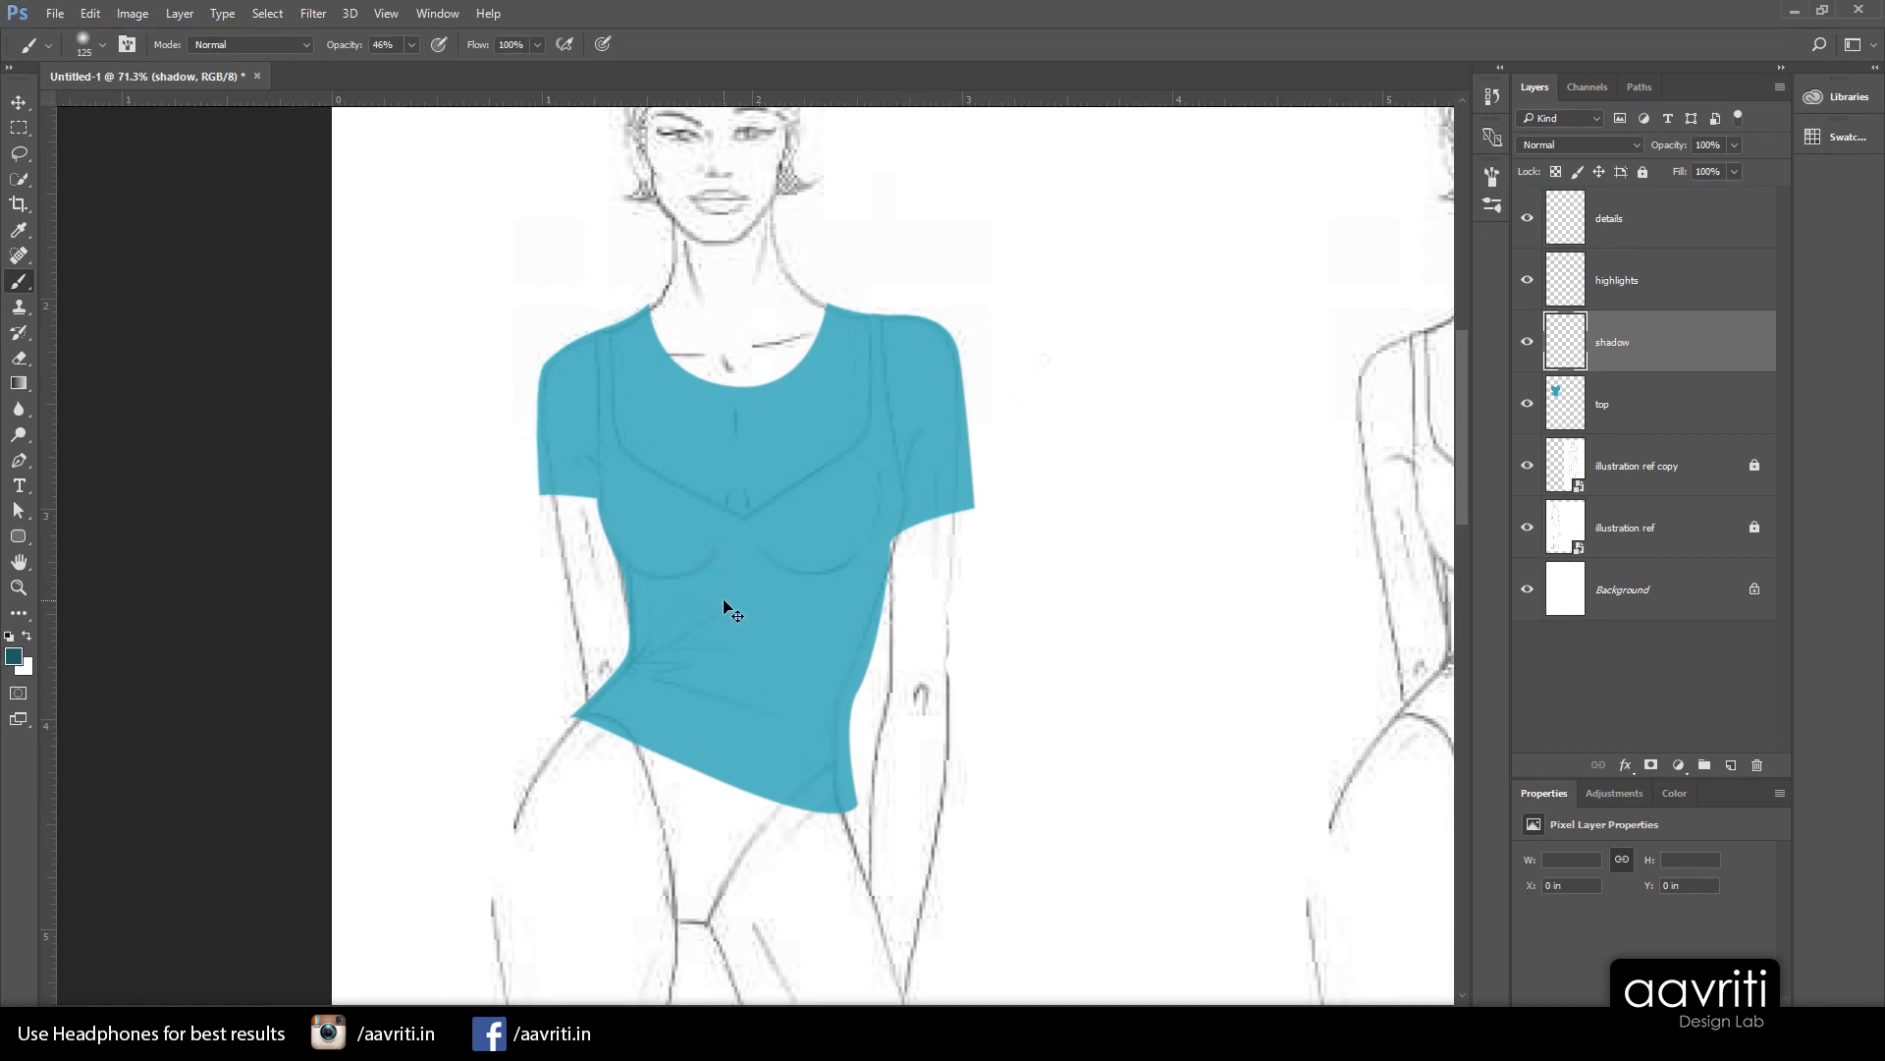
Load the top layer's shape as a selection and brush a dark teal shadow along its left side on the shadow layer
{"action": "left_click", "coordinate": [1567, 403], "text": "ctrl"}
{"action": "mouse_move", "coordinate": [594, 662]}
{"action": "left_mouse_down"}
{"action": "mouse_move", "coordinate": [572, 560]}
{"action": "mouse_move", "coordinate": [526, 723]}
{"action": "mouse_move", "coordinate": [610, 632]}
{"action": "mouse_move", "coordinate": [577, 547]}
{"action": "mouse_move", "coordinate": [589, 522]}
{"action": "mouse_move", "coordinate": [605, 531]}
{"action": "mouse_move", "coordinate": [572, 589]}
{"action": "left_mouse_up"}
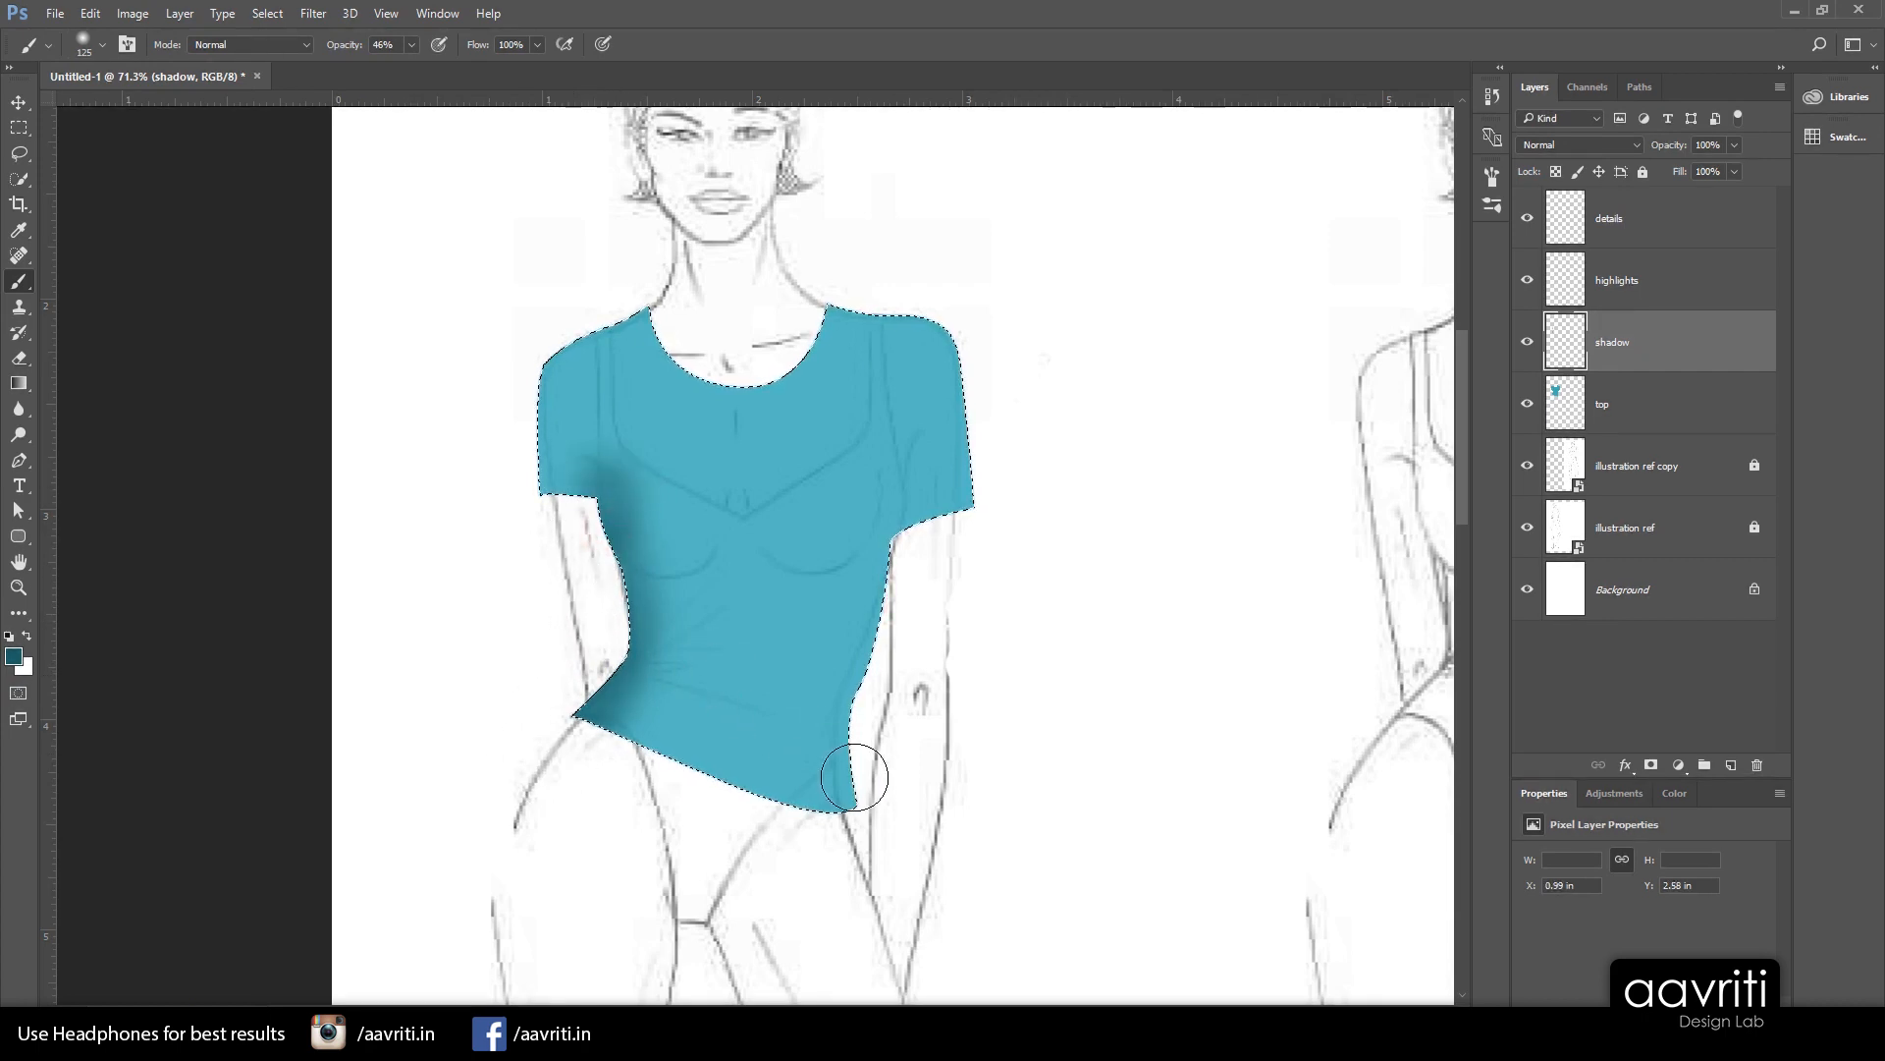
Brush dark teal shadows at the right armpit, neckline, hem and below the right bust, and along the left shoulder and sleeve
{"action": "left_click_drag", "start_coordinate": [878, 479], "coordinate": [862, 432]}
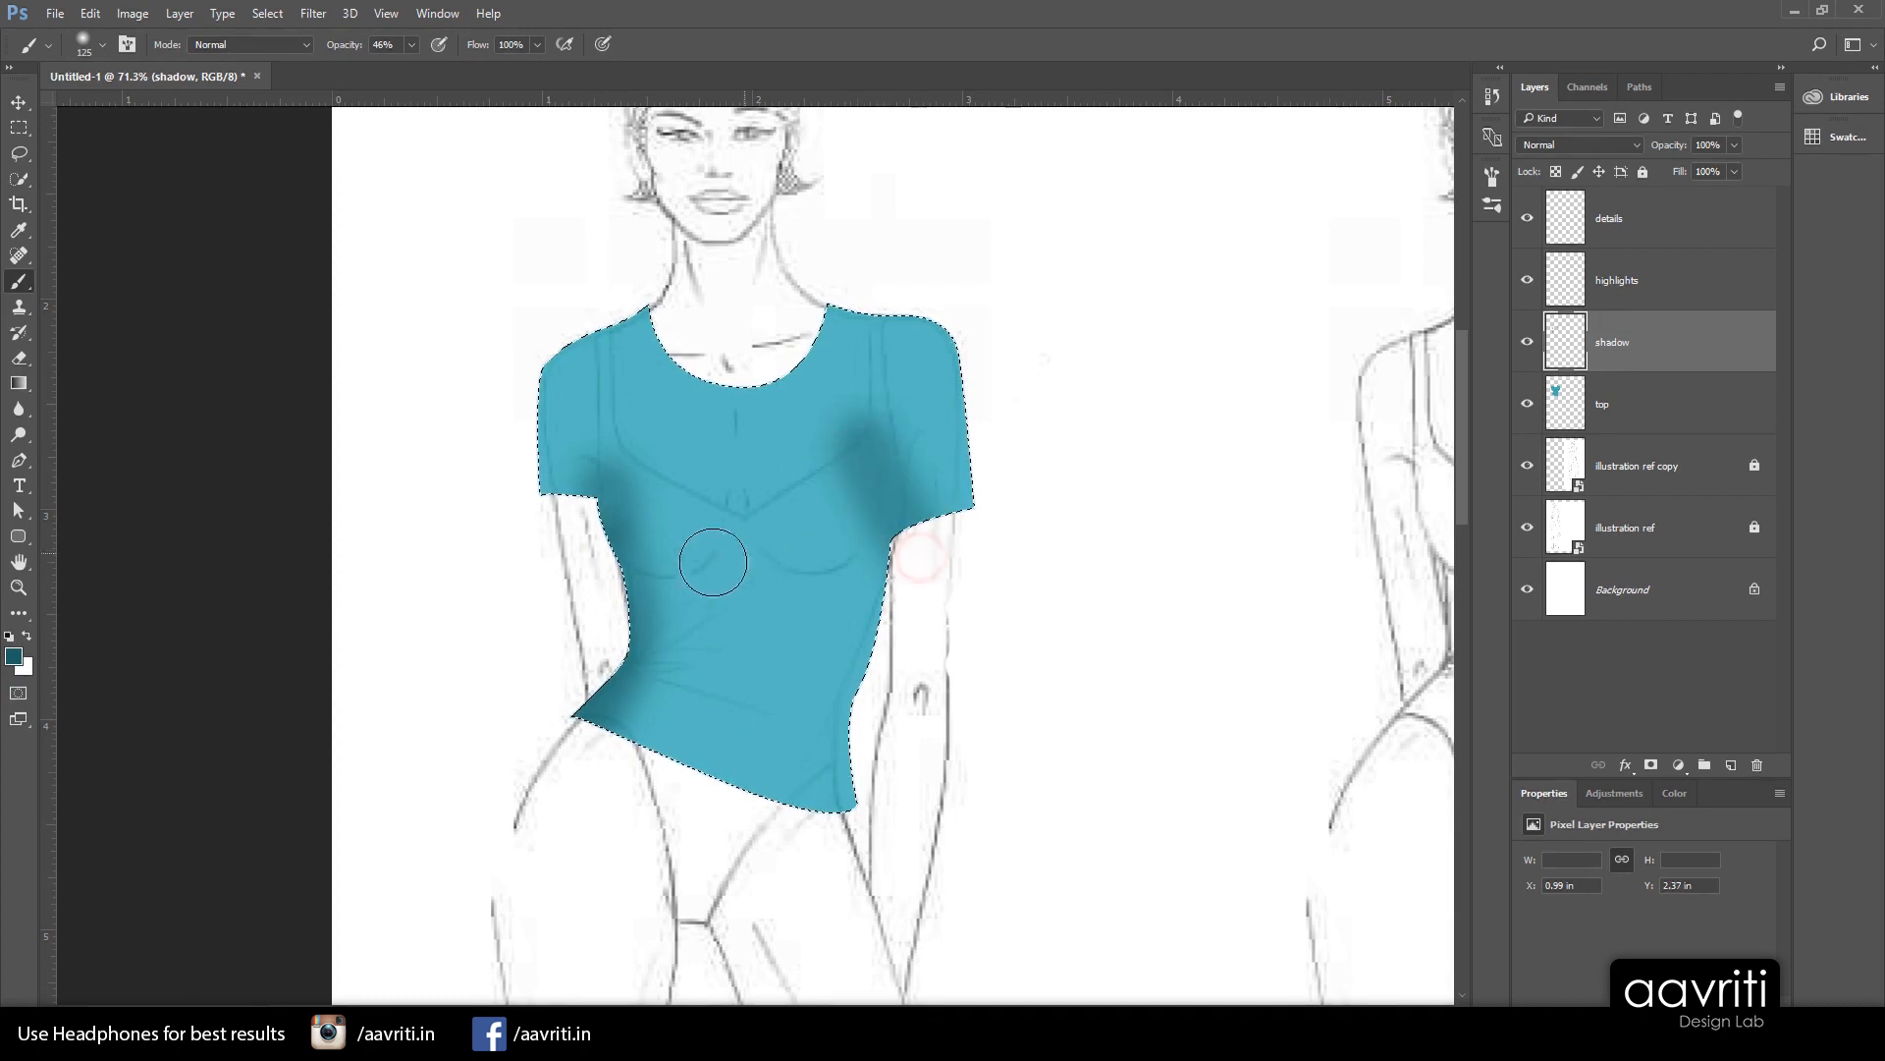
{"action": "scroll", "coordinate": [918, 644], "scroll_direction": "up", "scroll_amount": 9}
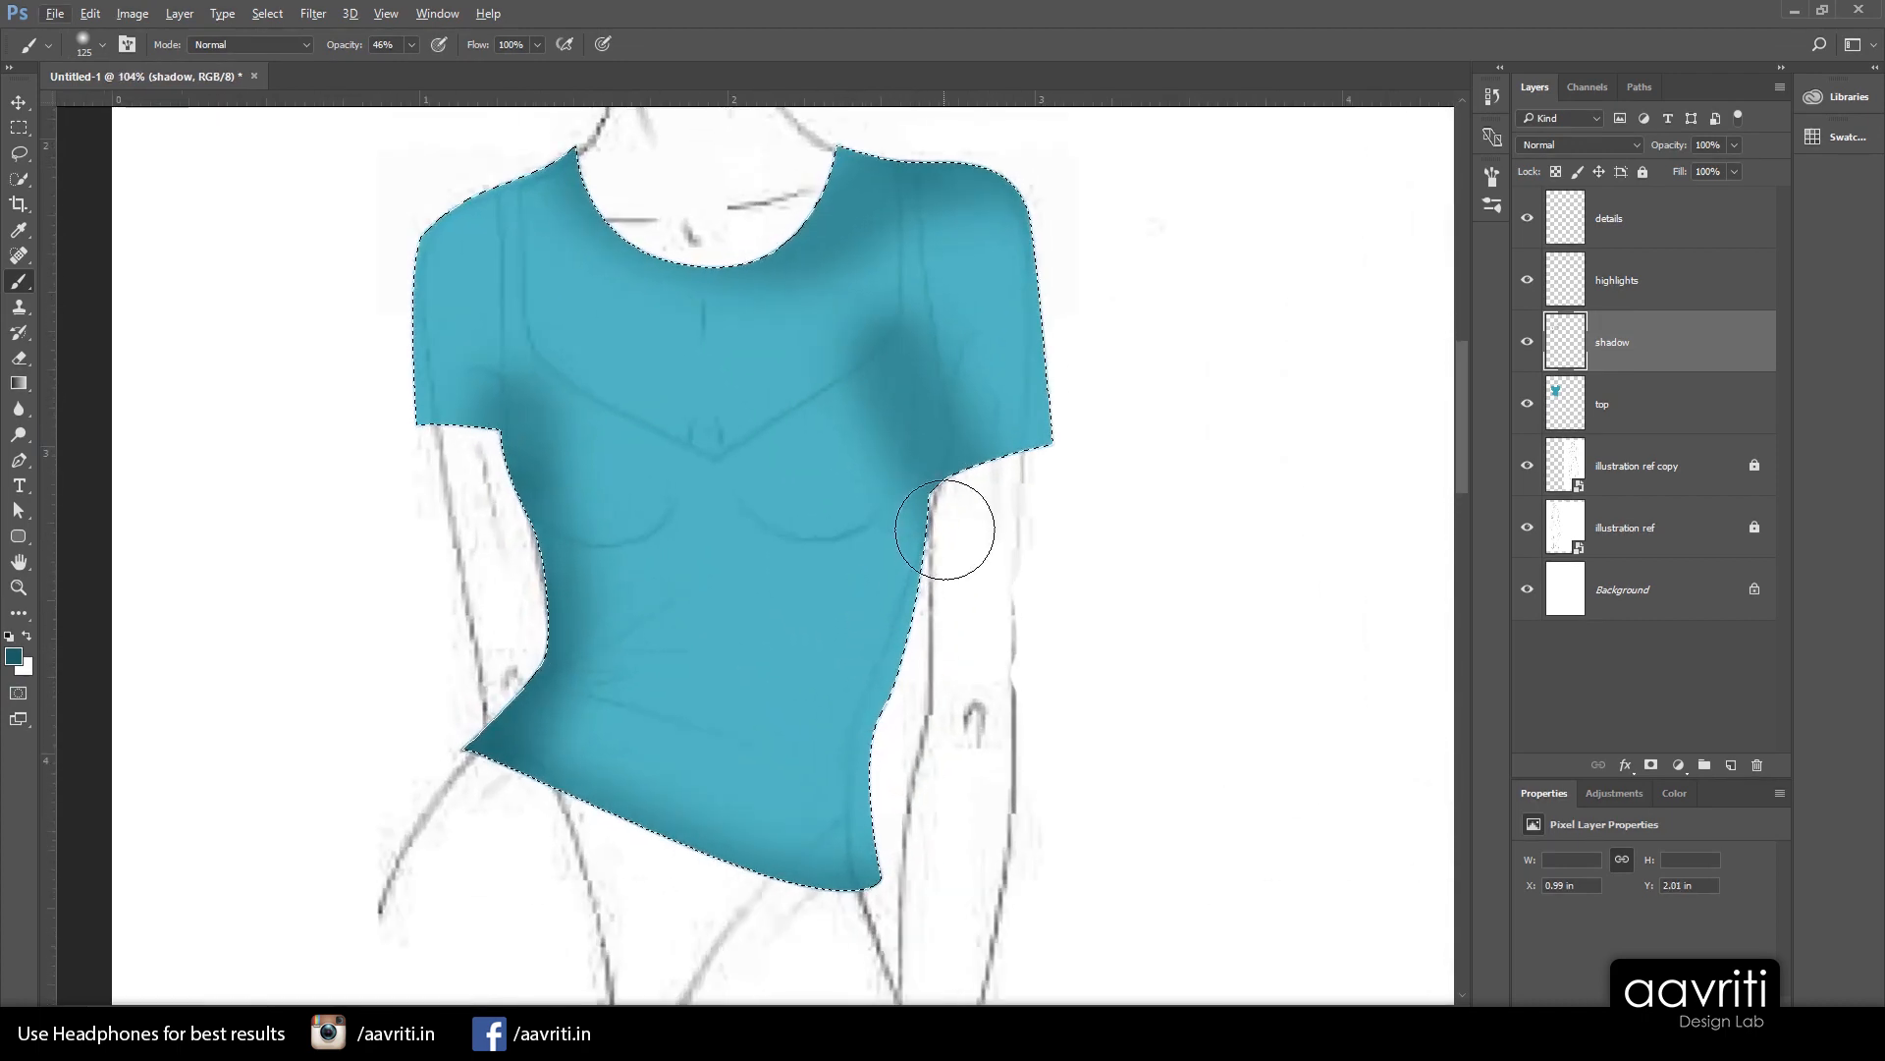
{"action": "left_click_drag", "start_coordinate": [864, 601], "coordinate": [712, 611]}
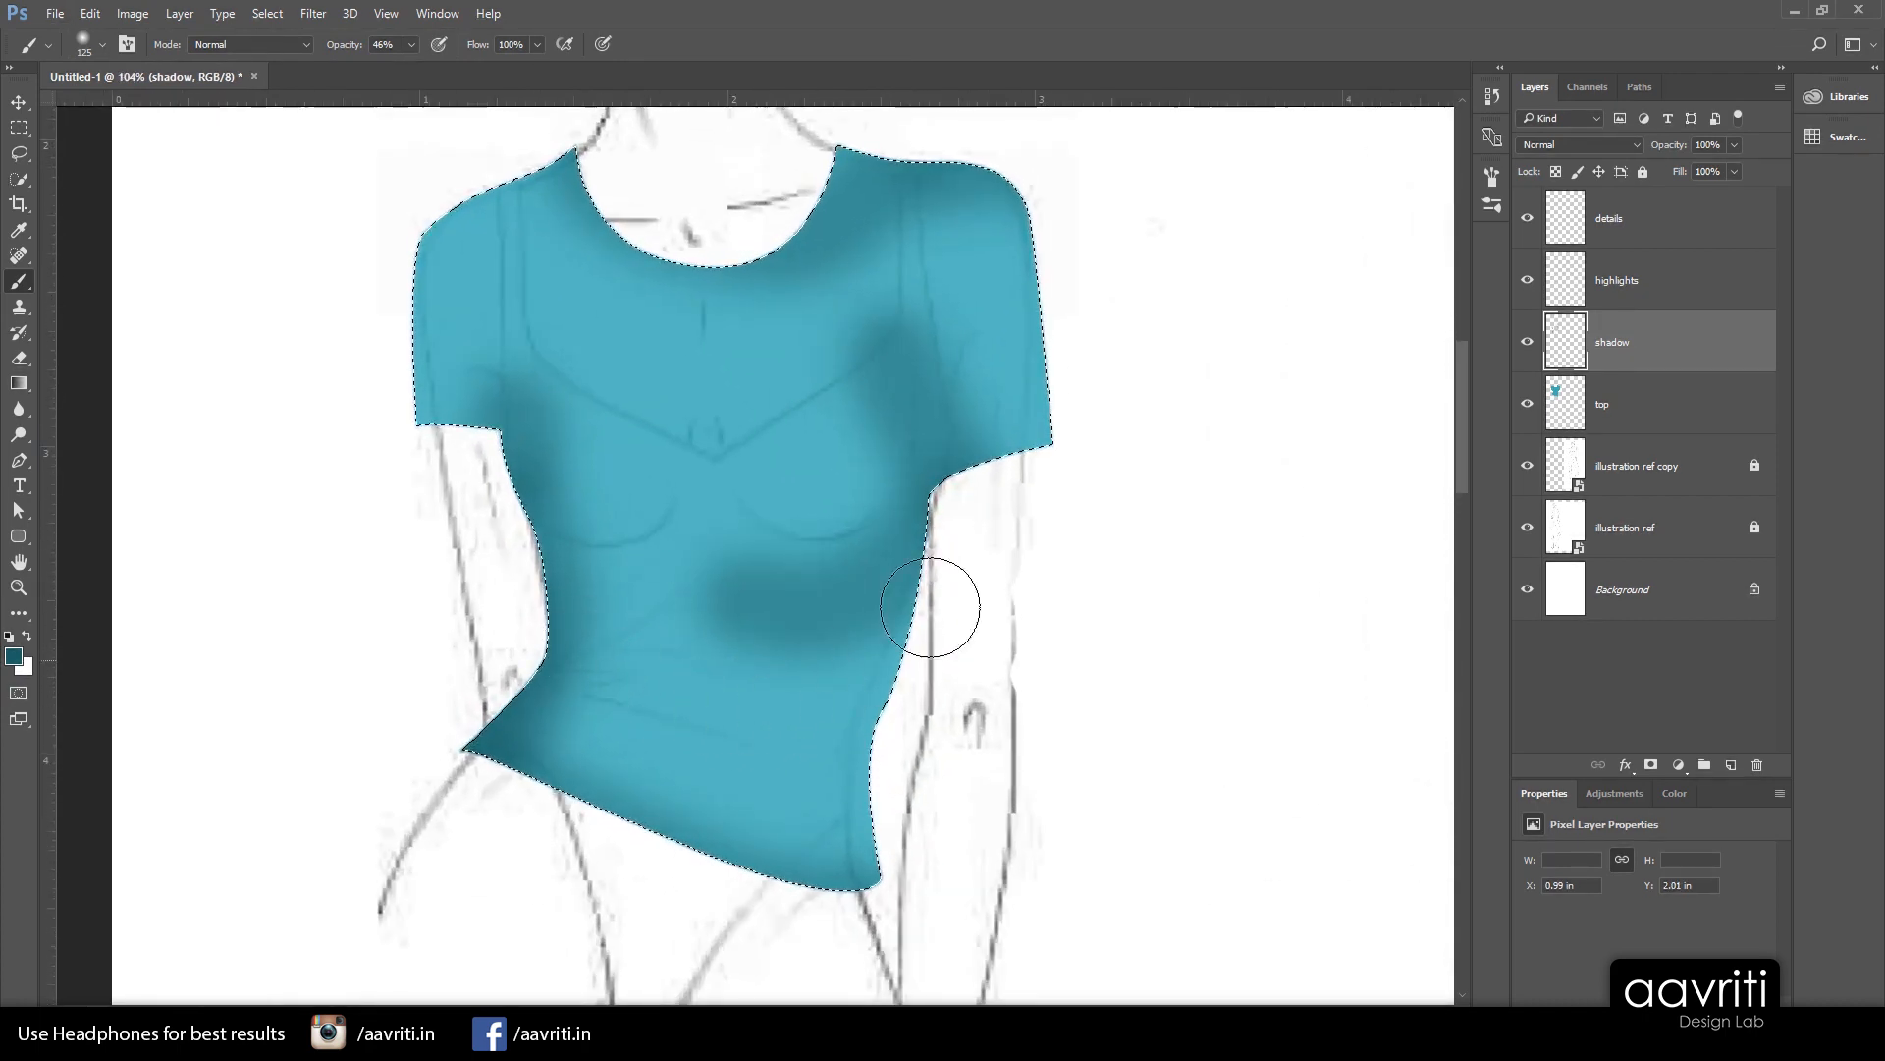
{"action": "scroll", "coordinate": [1129, 515], "scroll_direction": "up", "scroll_amount": 2}
{"action": "left_click_drag", "start_coordinate": [469, 241], "coordinate": [387, 534]}
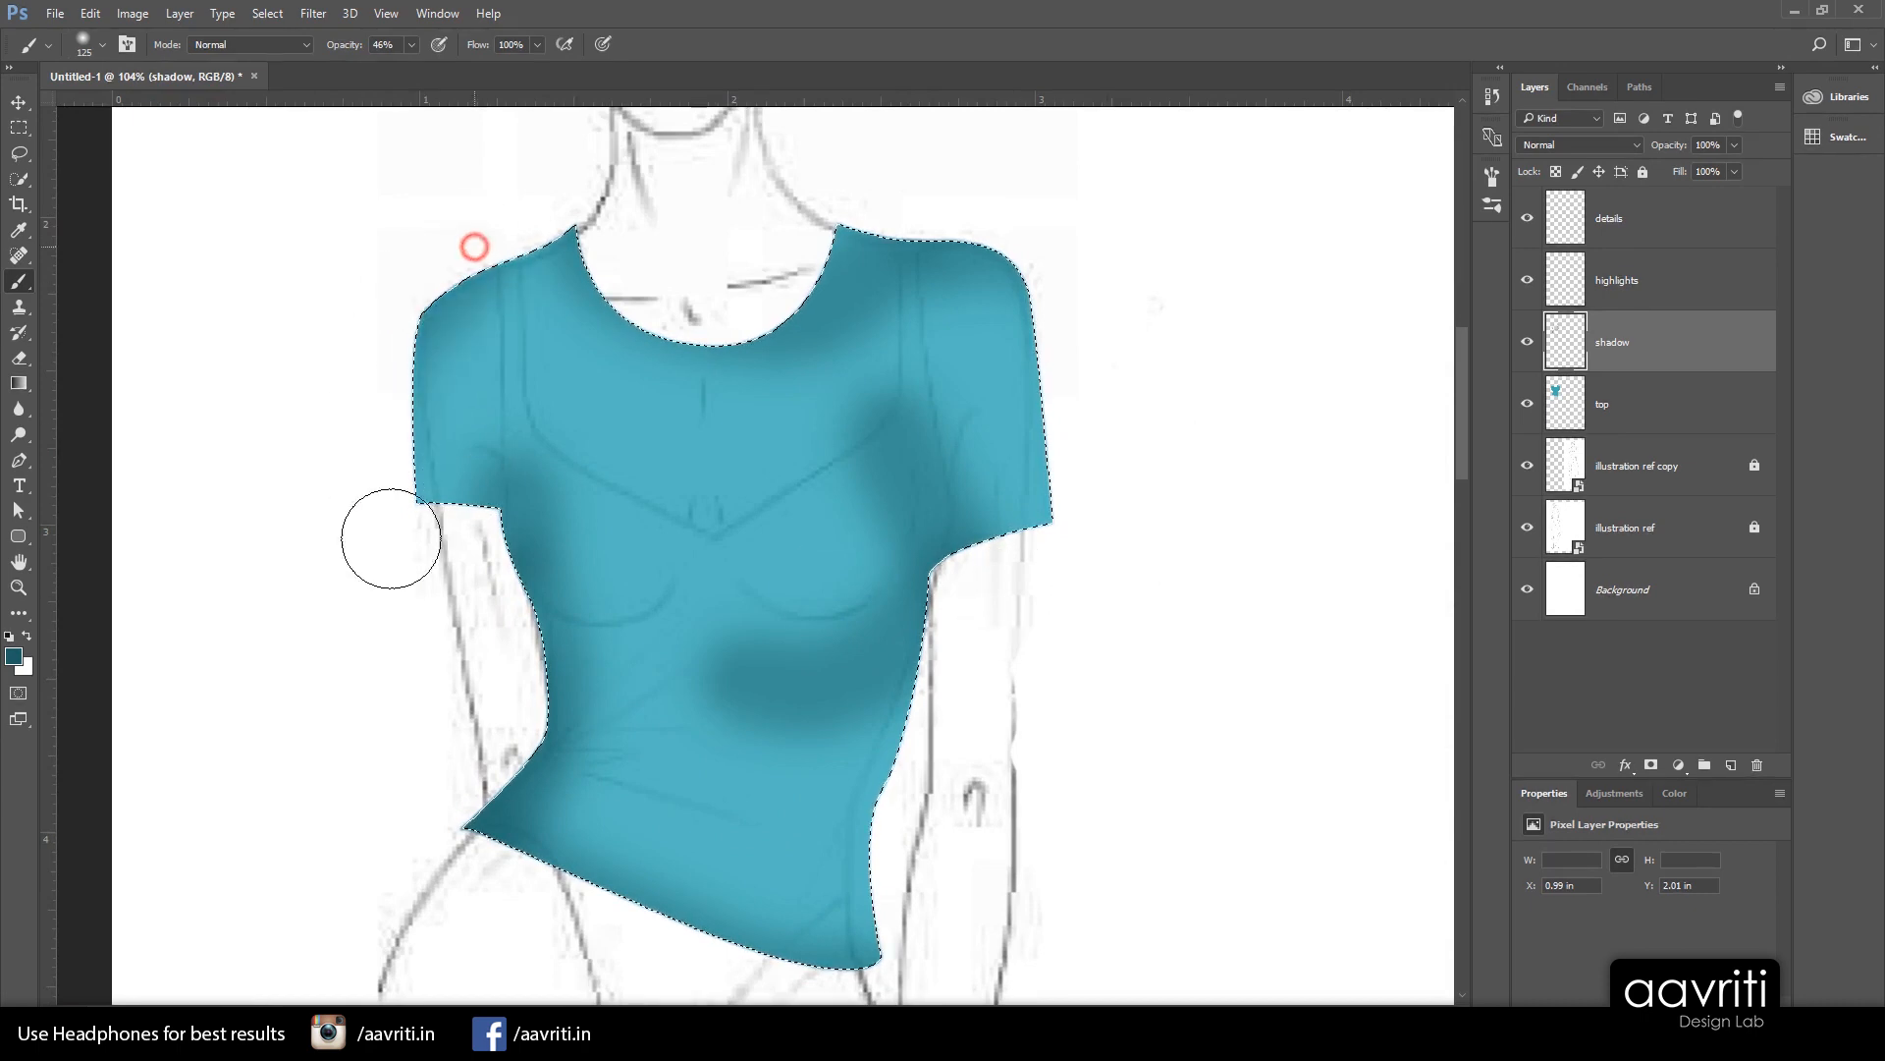
{"action": "scroll", "coordinate": [324, 661], "scroll_direction": "down", "scroll_amount": 2}
{"action": "mouse_move", "coordinate": [505, 779]}
{"action": "left_mouse_down"}
{"action": "mouse_move", "coordinate": [548, 669]}
{"action": "mouse_move", "coordinate": [489, 760]}
{"action": "mouse_move", "coordinate": [508, 725]}
{"action": "left_mouse_up"}
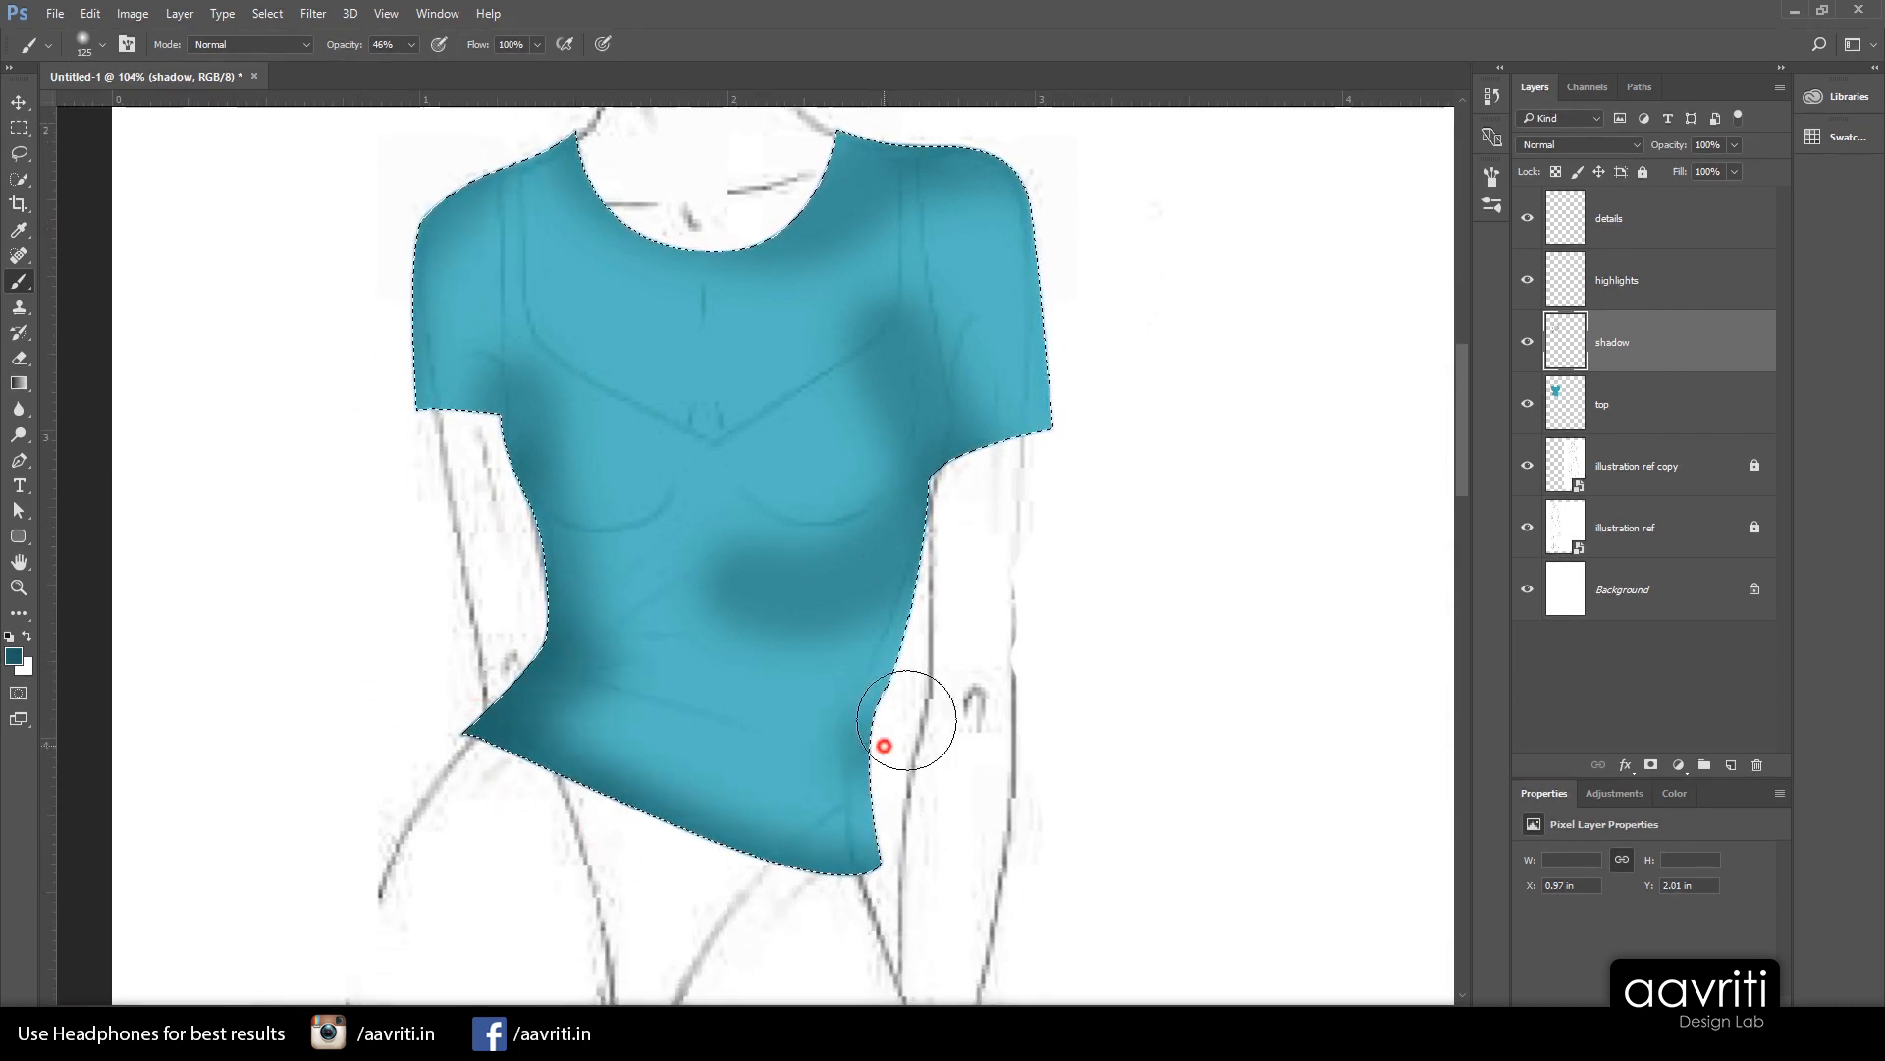
Brush a diagonal shadow from the left neckline to the chest centre, and deepen the shading under the bust and at the right armpit
{"action": "left_click_drag", "start_coordinate": [705, 414], "coordinate": [546, 186]}
{"action": "scroll", "coordinate": [496, 567], "scroll_direction": "down", "scroll_amount": 5}
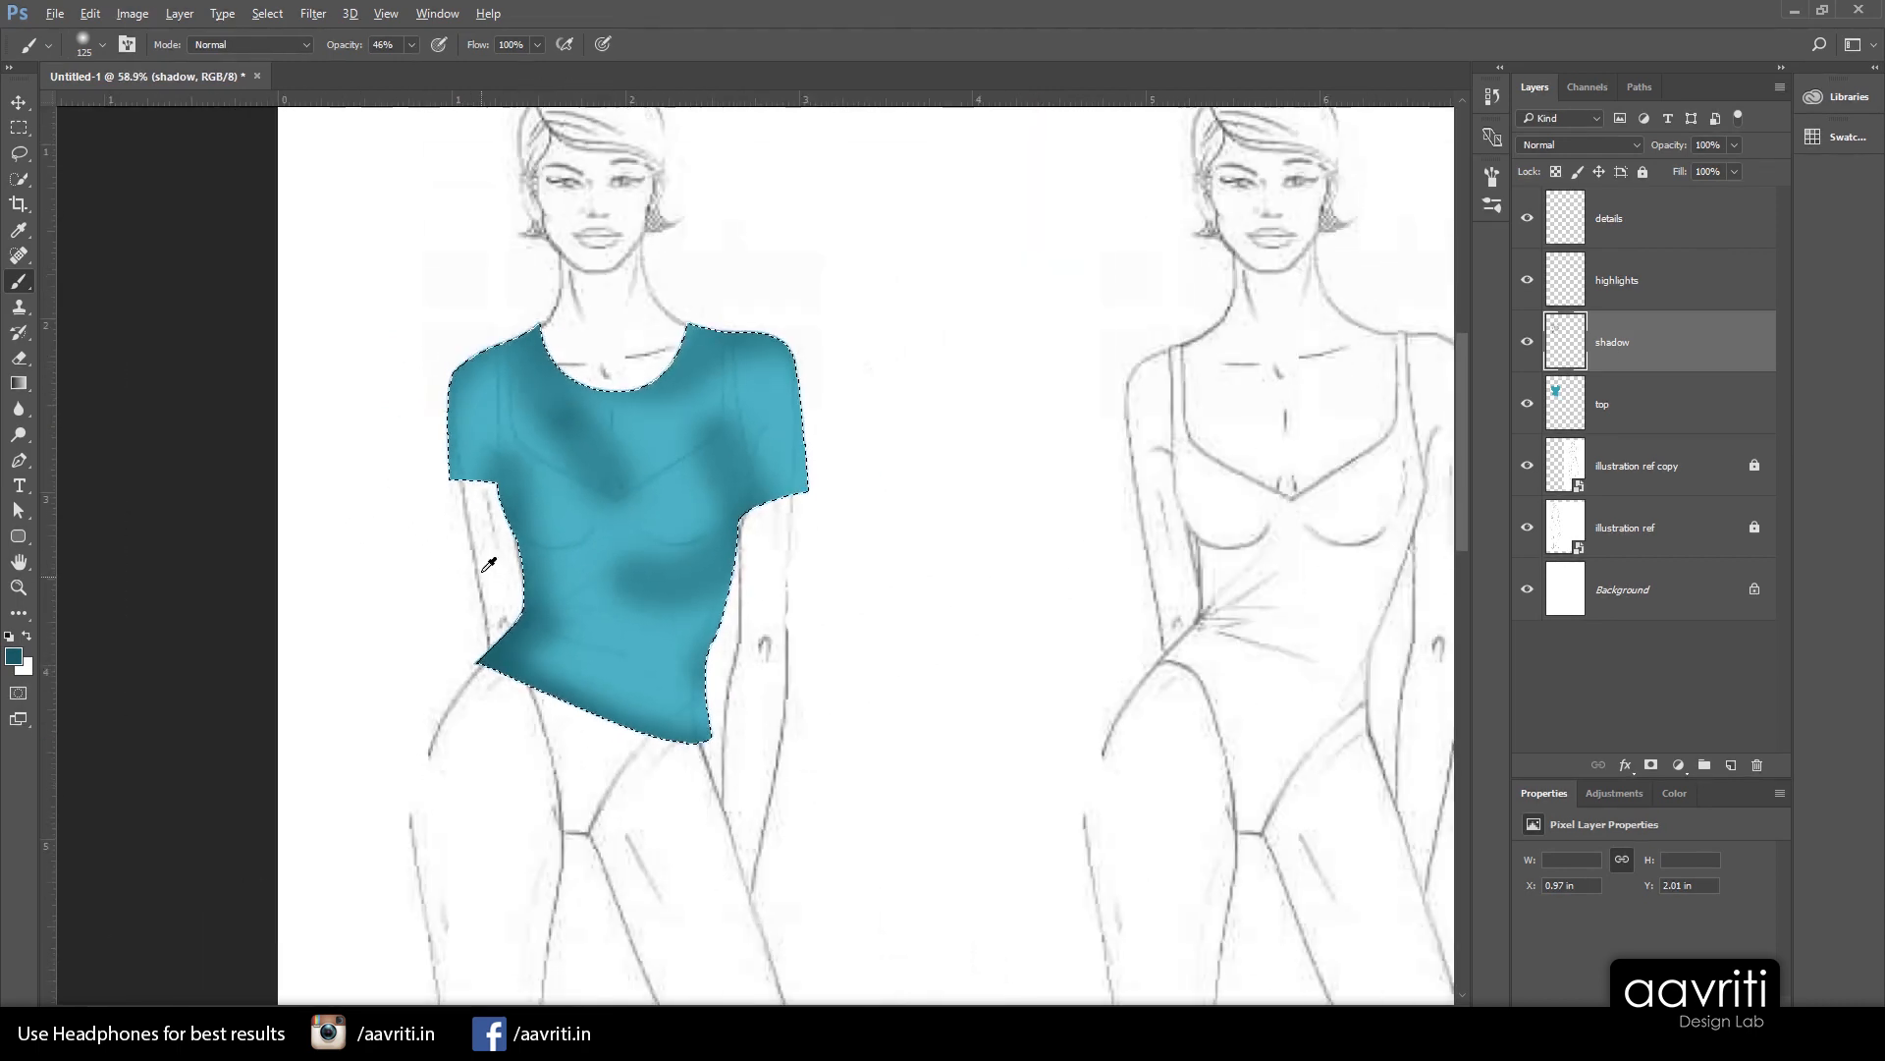
{"action": "scroll", "coordinate": [619, 542], "scroll_direction": "up", "scroll_amount": 3}
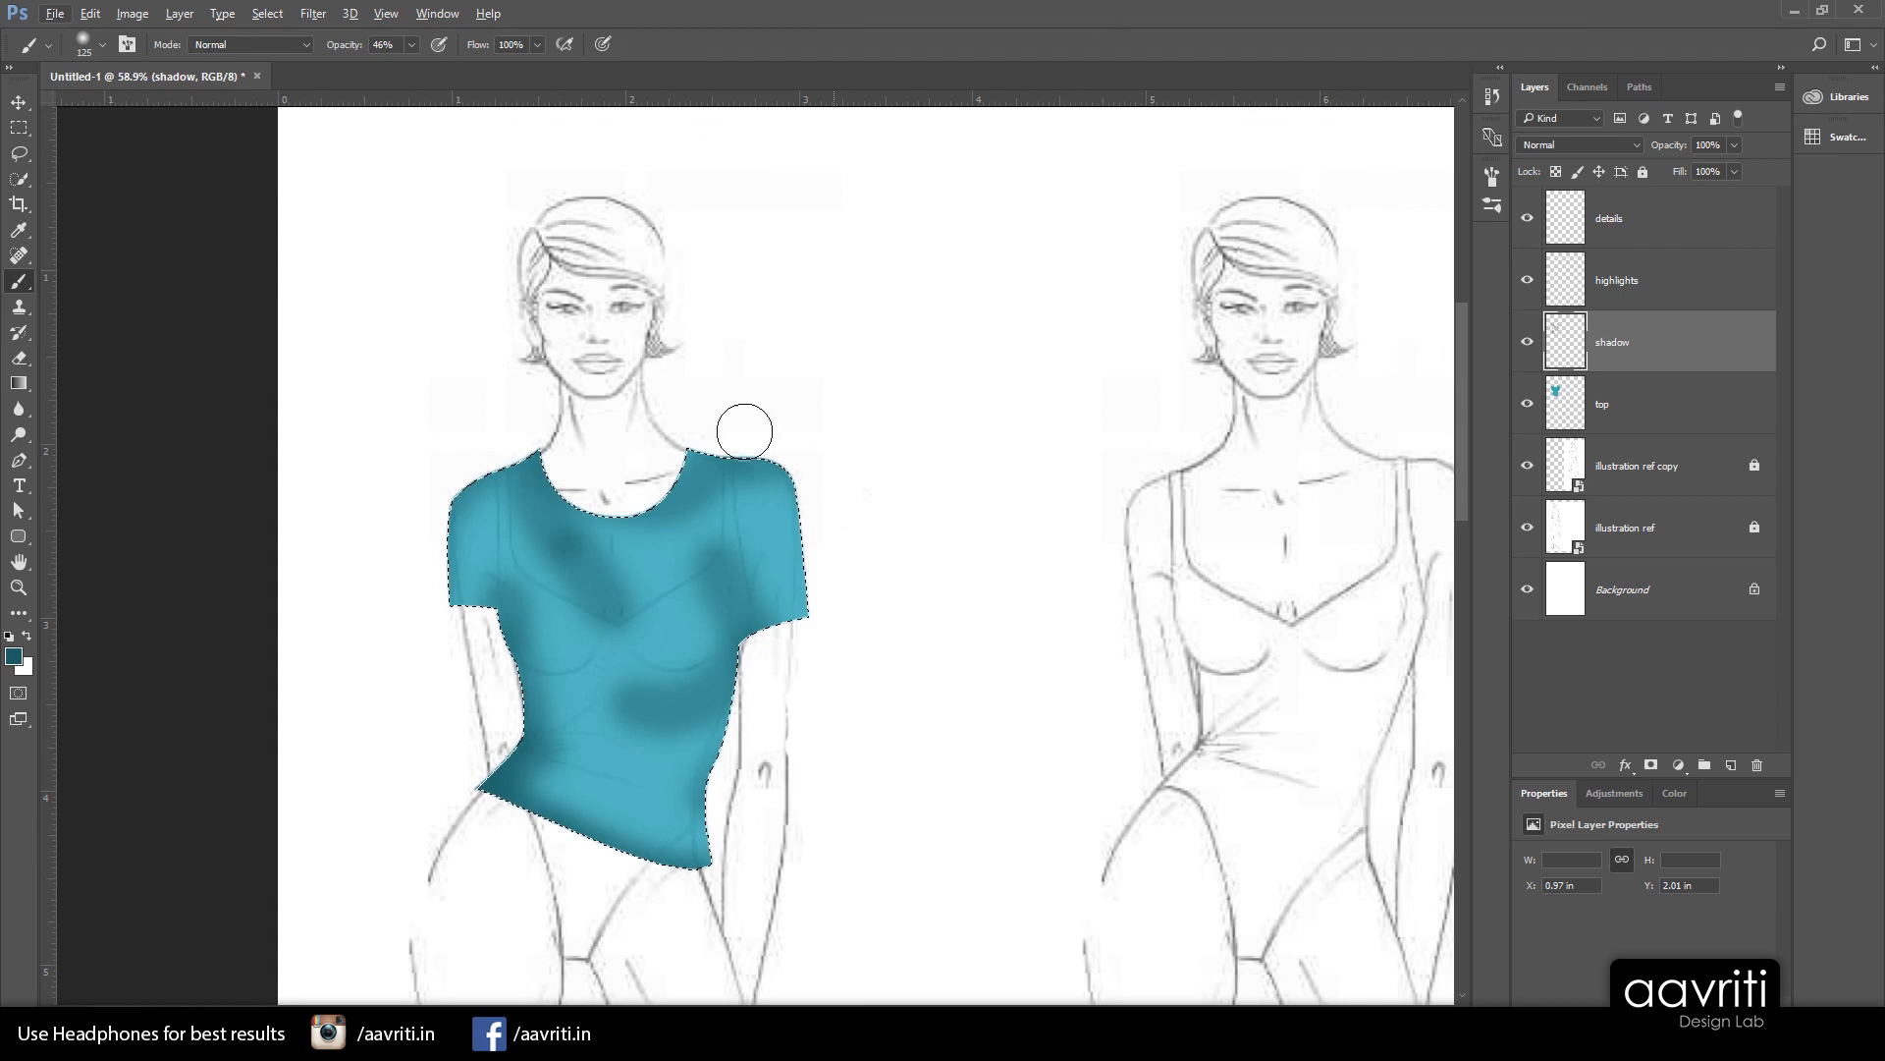
{"action": "scroll", "coordinate": [417, 537], "scroll_direction": "up", "scroll_amount": 1}
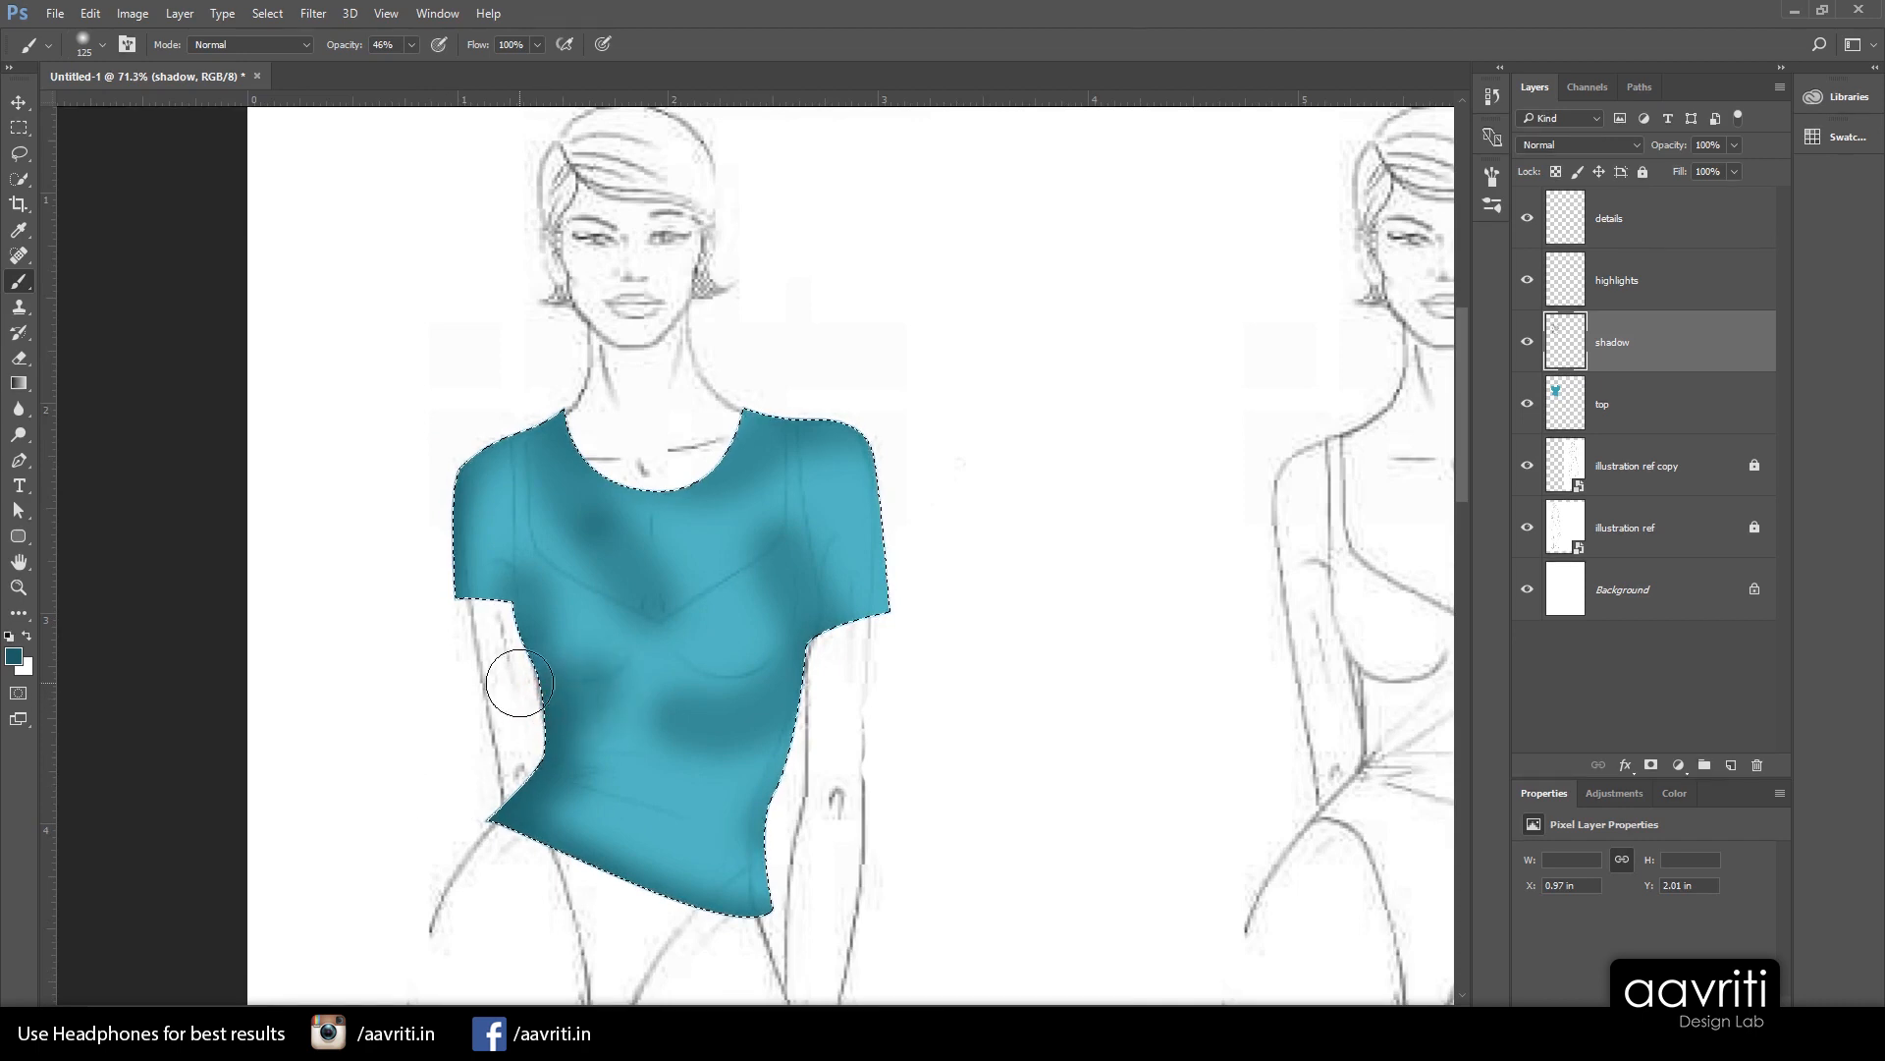
{"action": "left_click_drag", "start_coordinate": [520, 683], "coordinate": [463, 772]}
{"action": "mouse_move", "coordinate": [715, 699]}
{"action": "left_mouse_down"}
{"action": "mouse_move", "coordinate": [711, 677]}
{"action": "mouse_move", "coordinate": [846, 728]}
{"action": "left_mouse_up"}
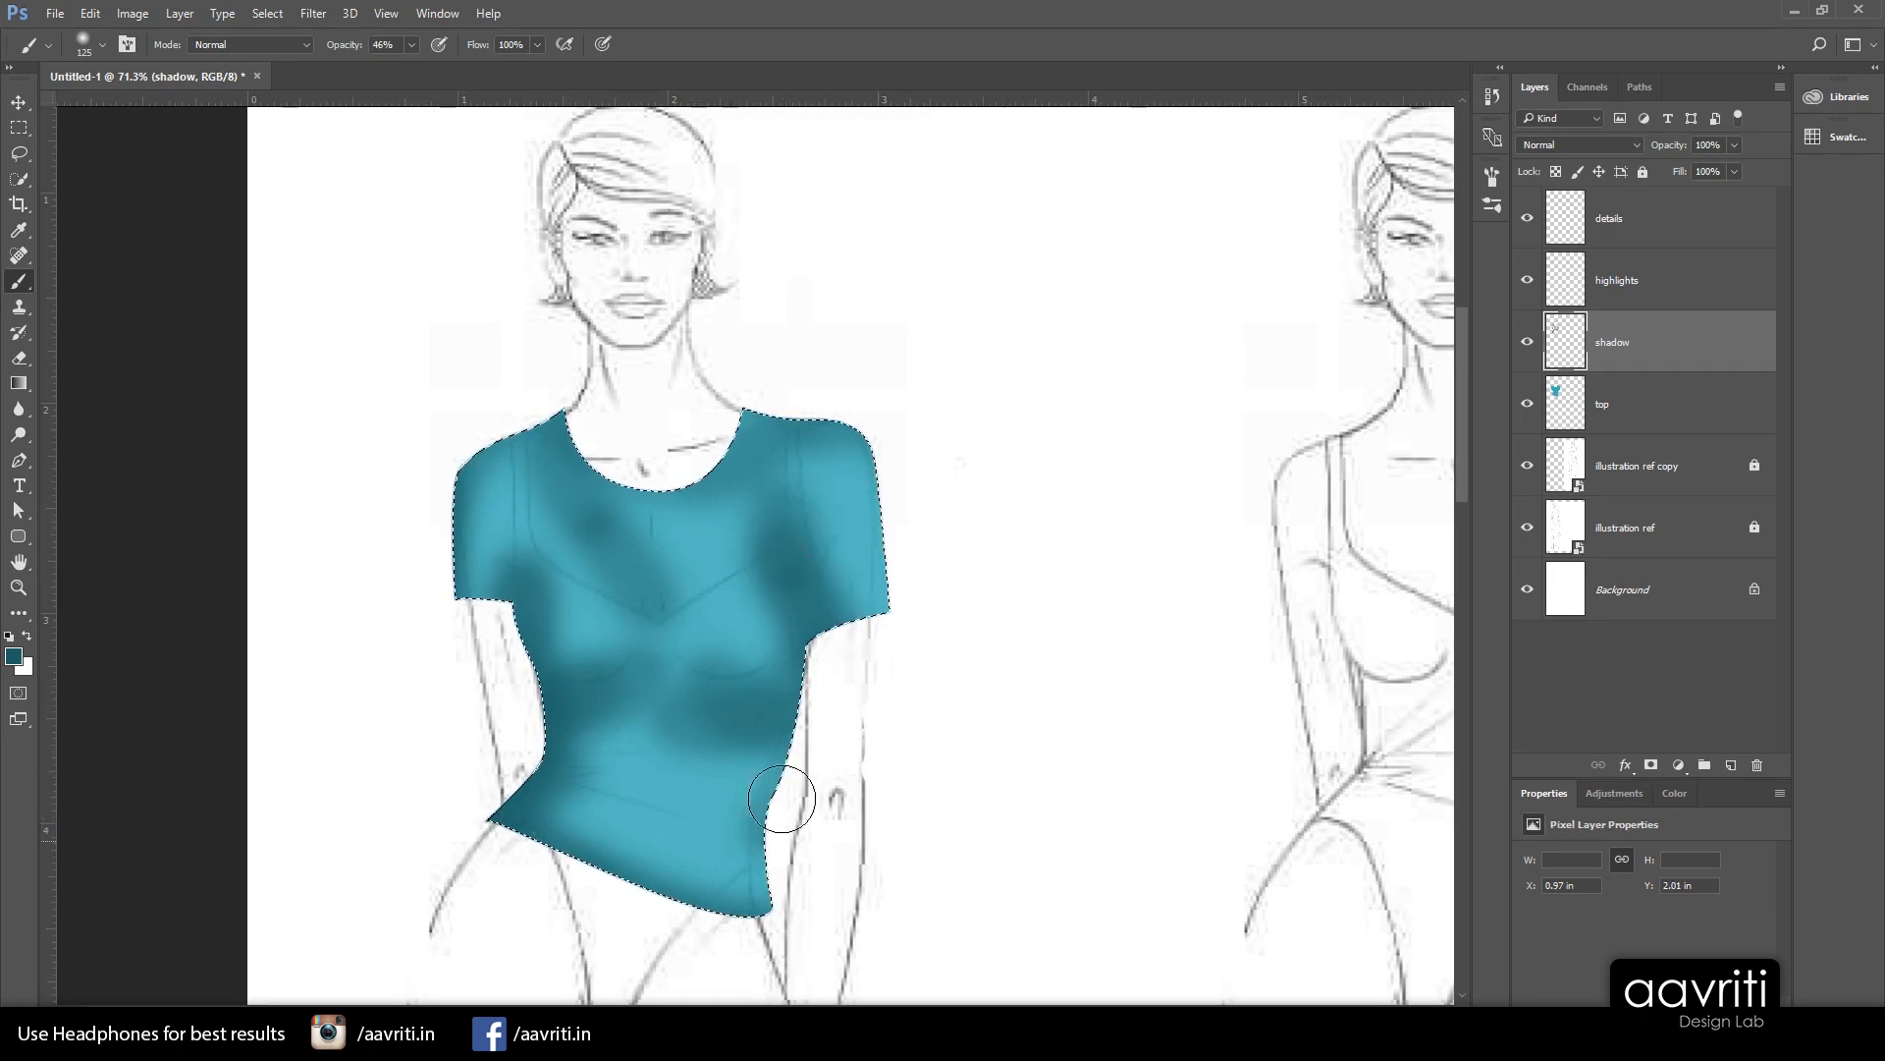
{"action": "scroll", "coordinate": [624, 888], "scroll_direction": "up", "scroll_amount": 3}
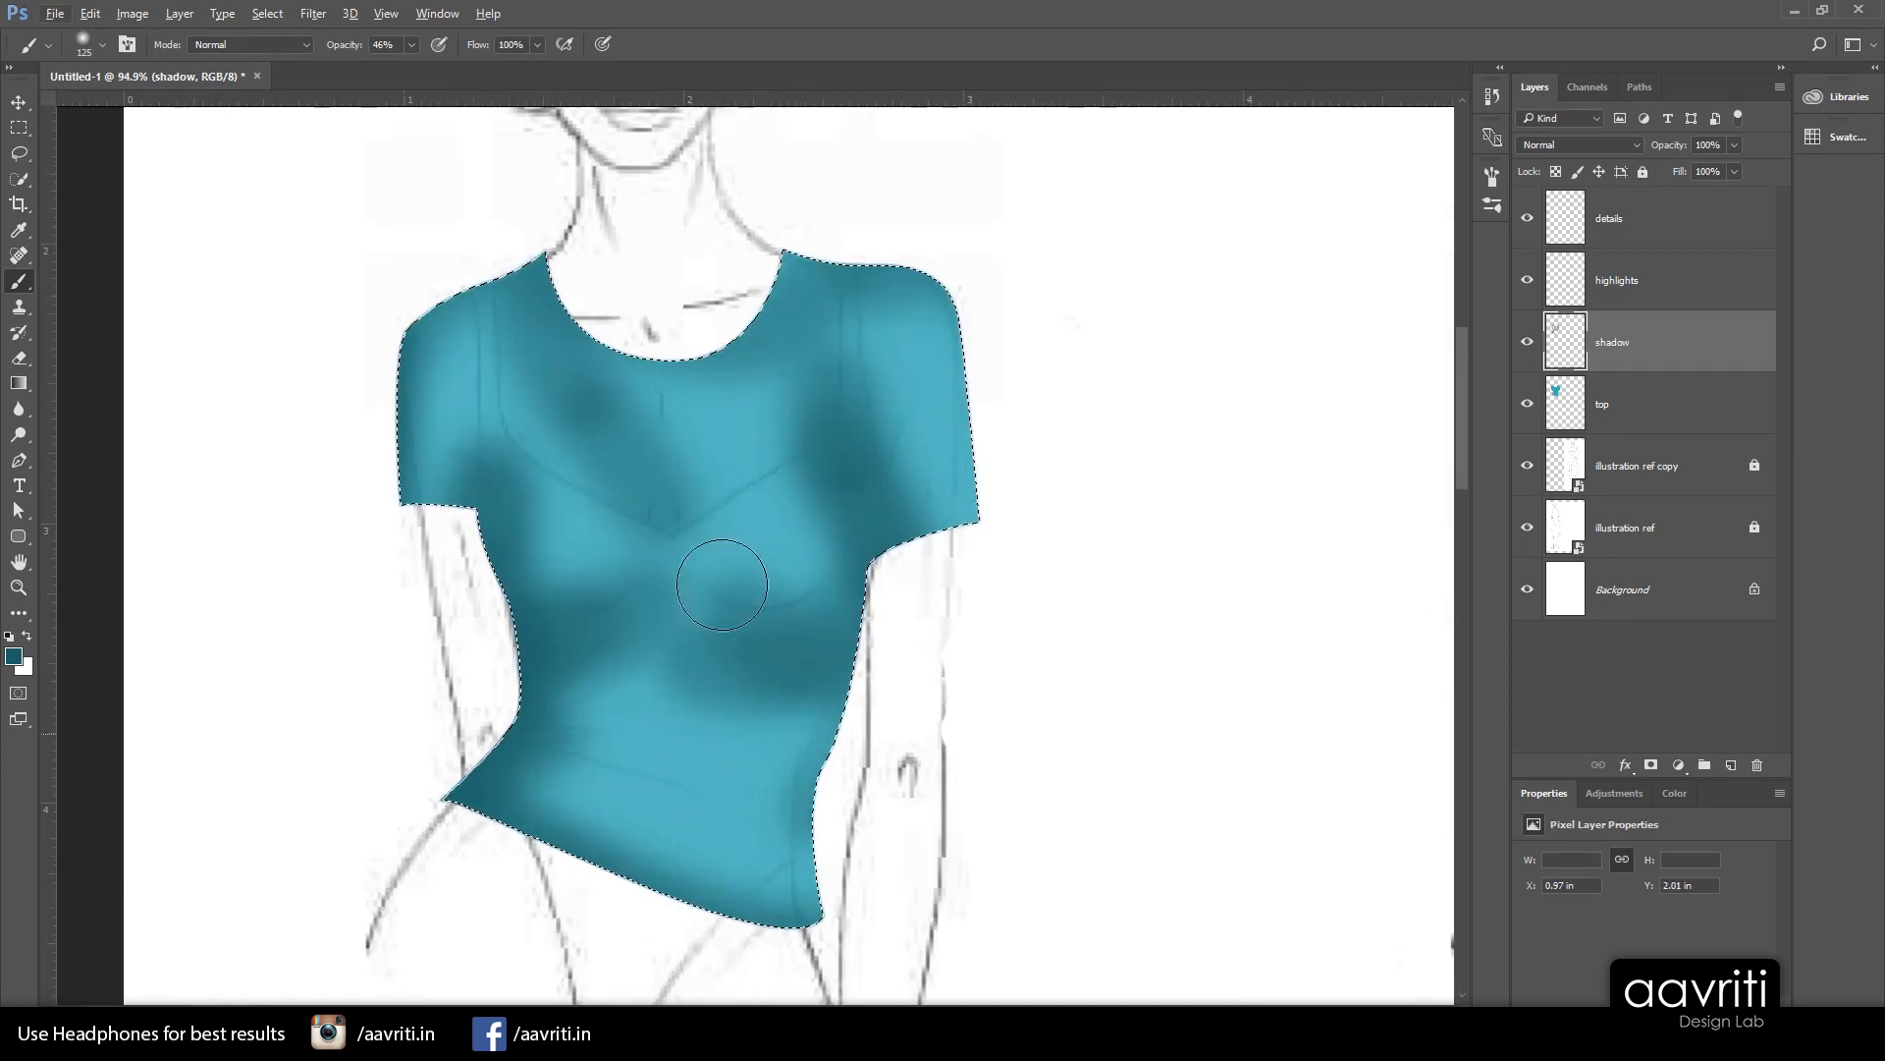
{"action": "scroll", "coordinate": [784, 601], "scroll_direction": "down", "scroll_amount": 2}
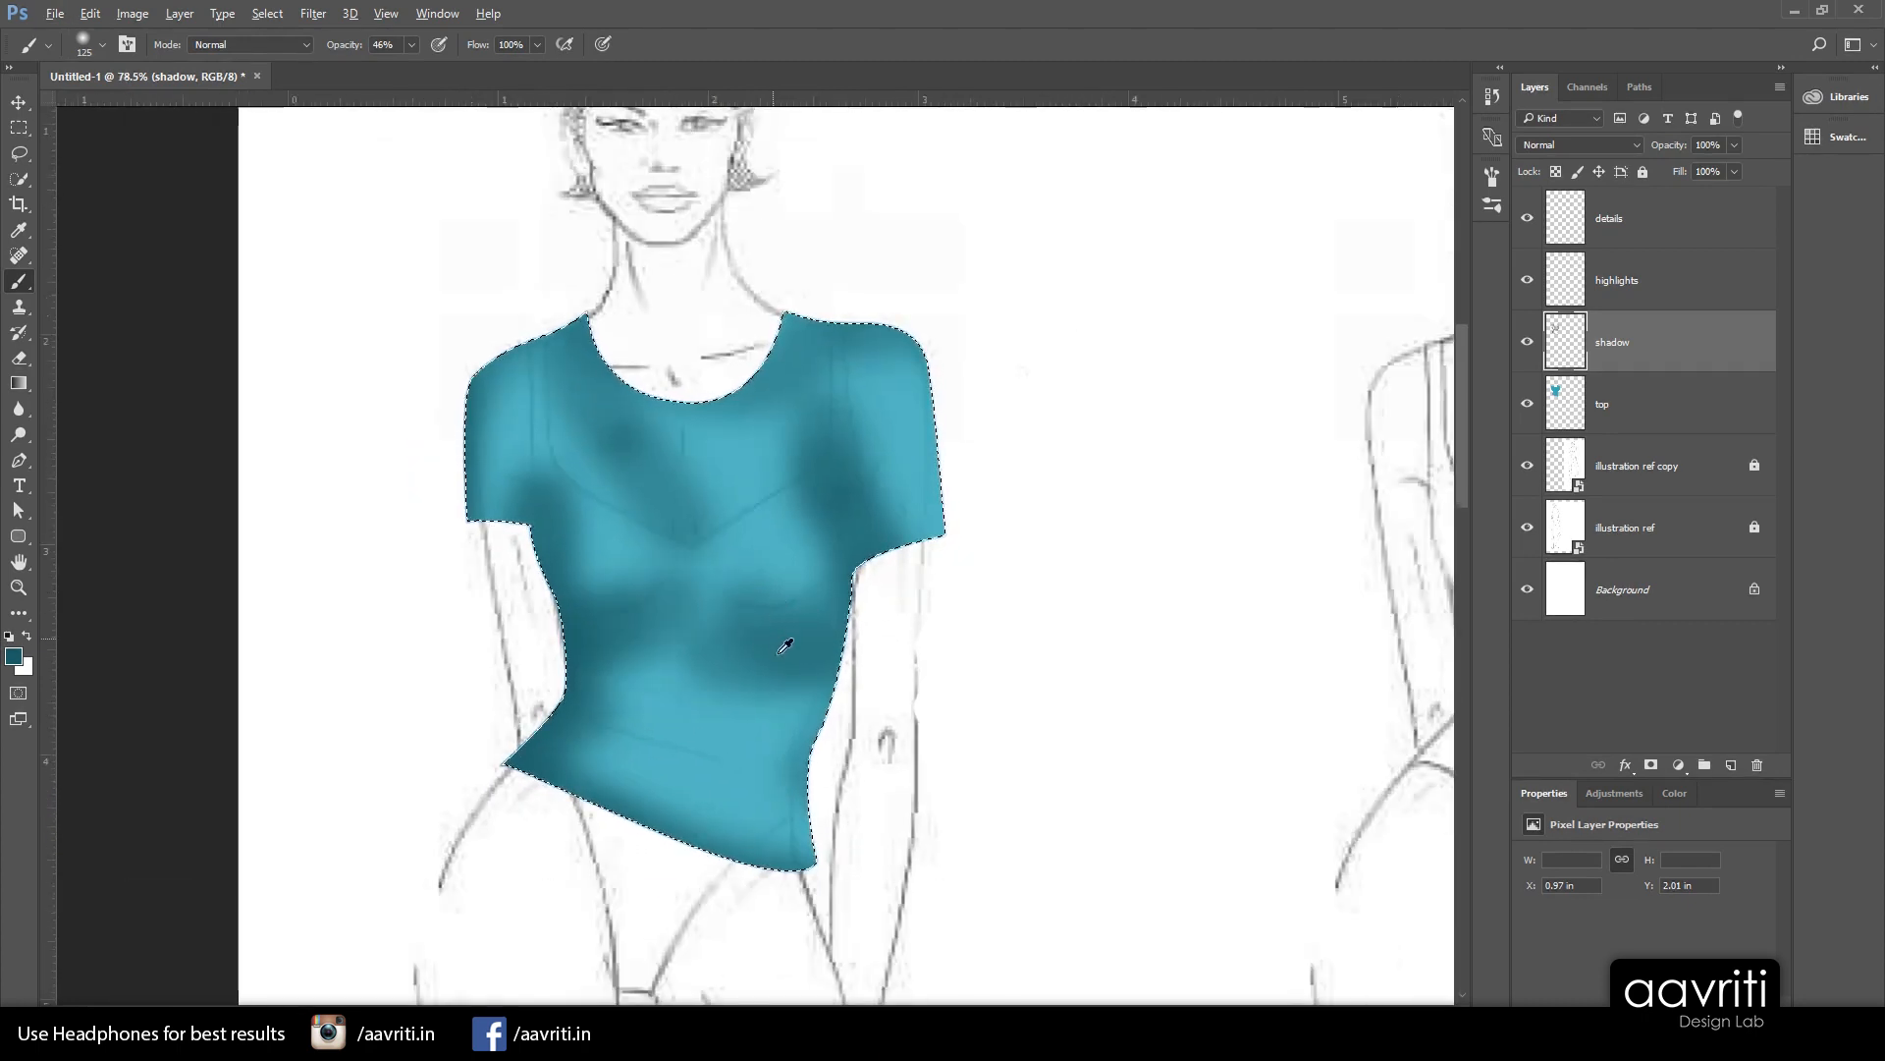
{"action": "scroll", "coordinate": [783, 644], "scroll_direction": "down", "scroll_amount": 2}
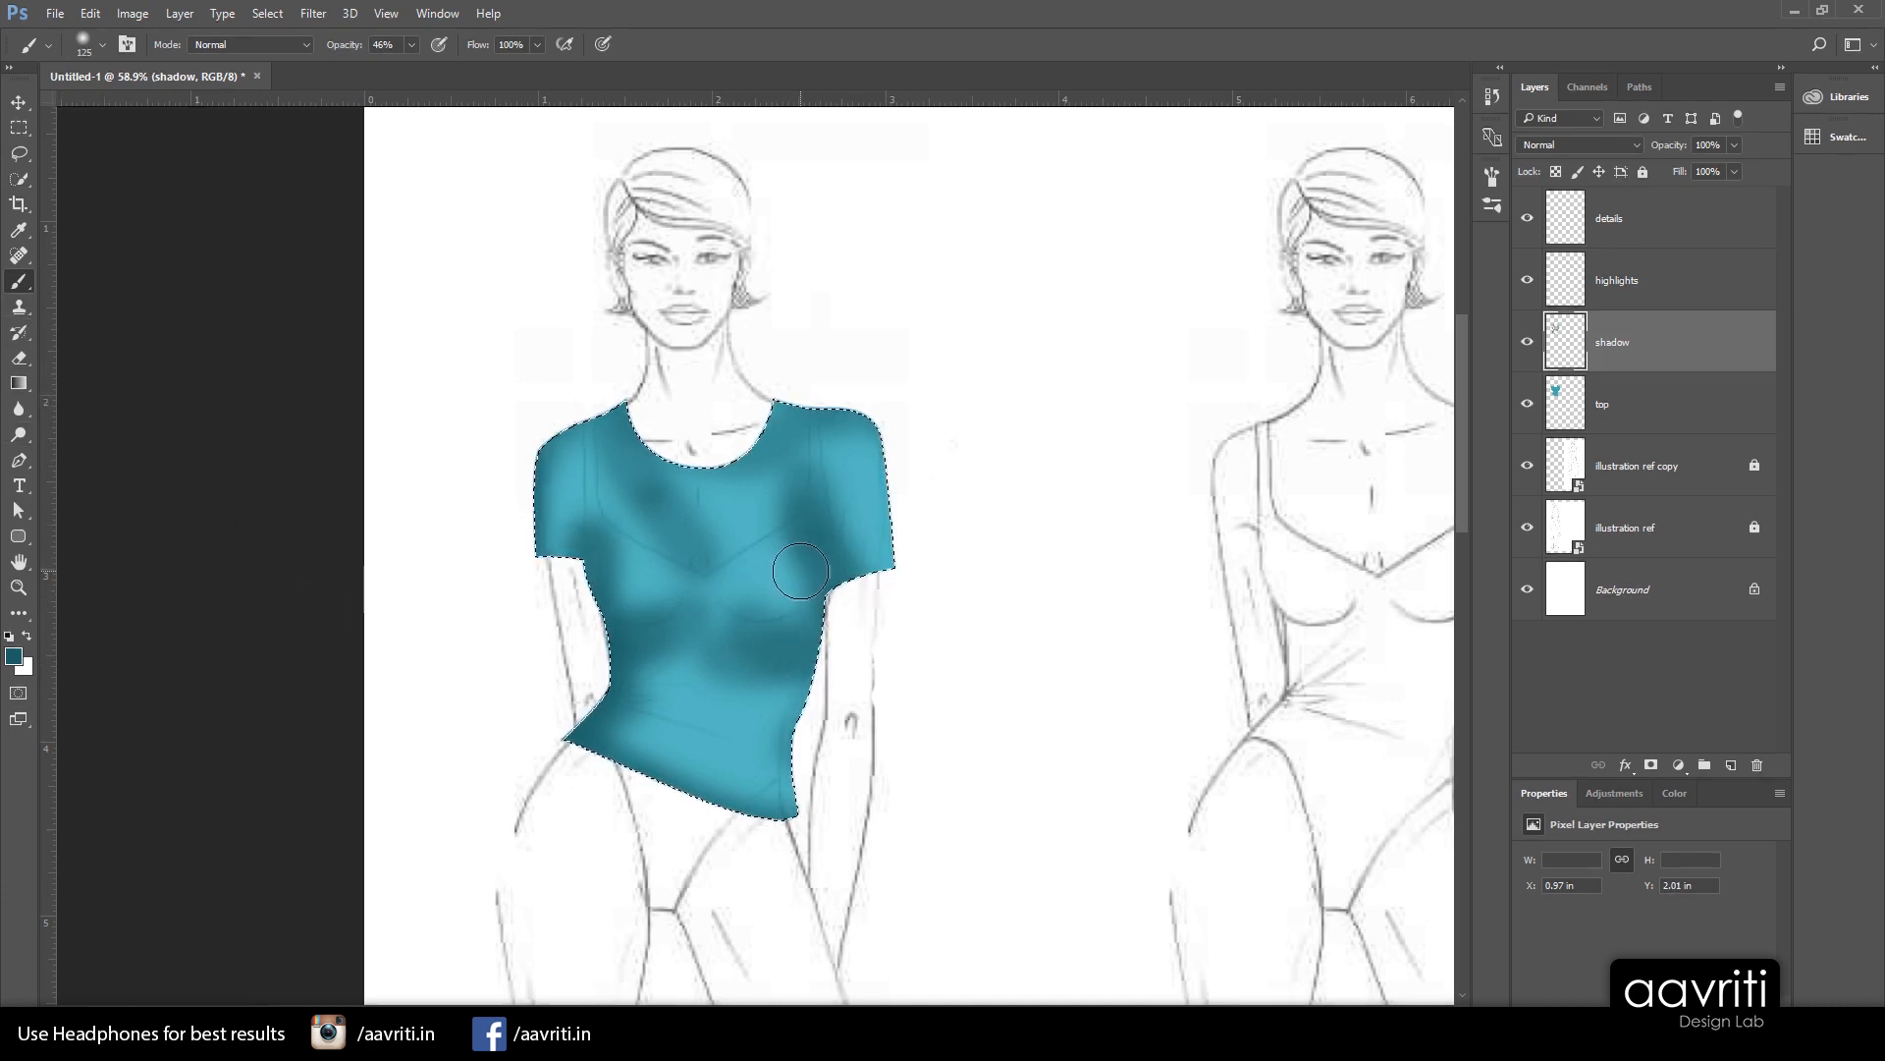
Switch to the Eraser tool with a soft 150 px tip
{"action": "key", "text": "e"}
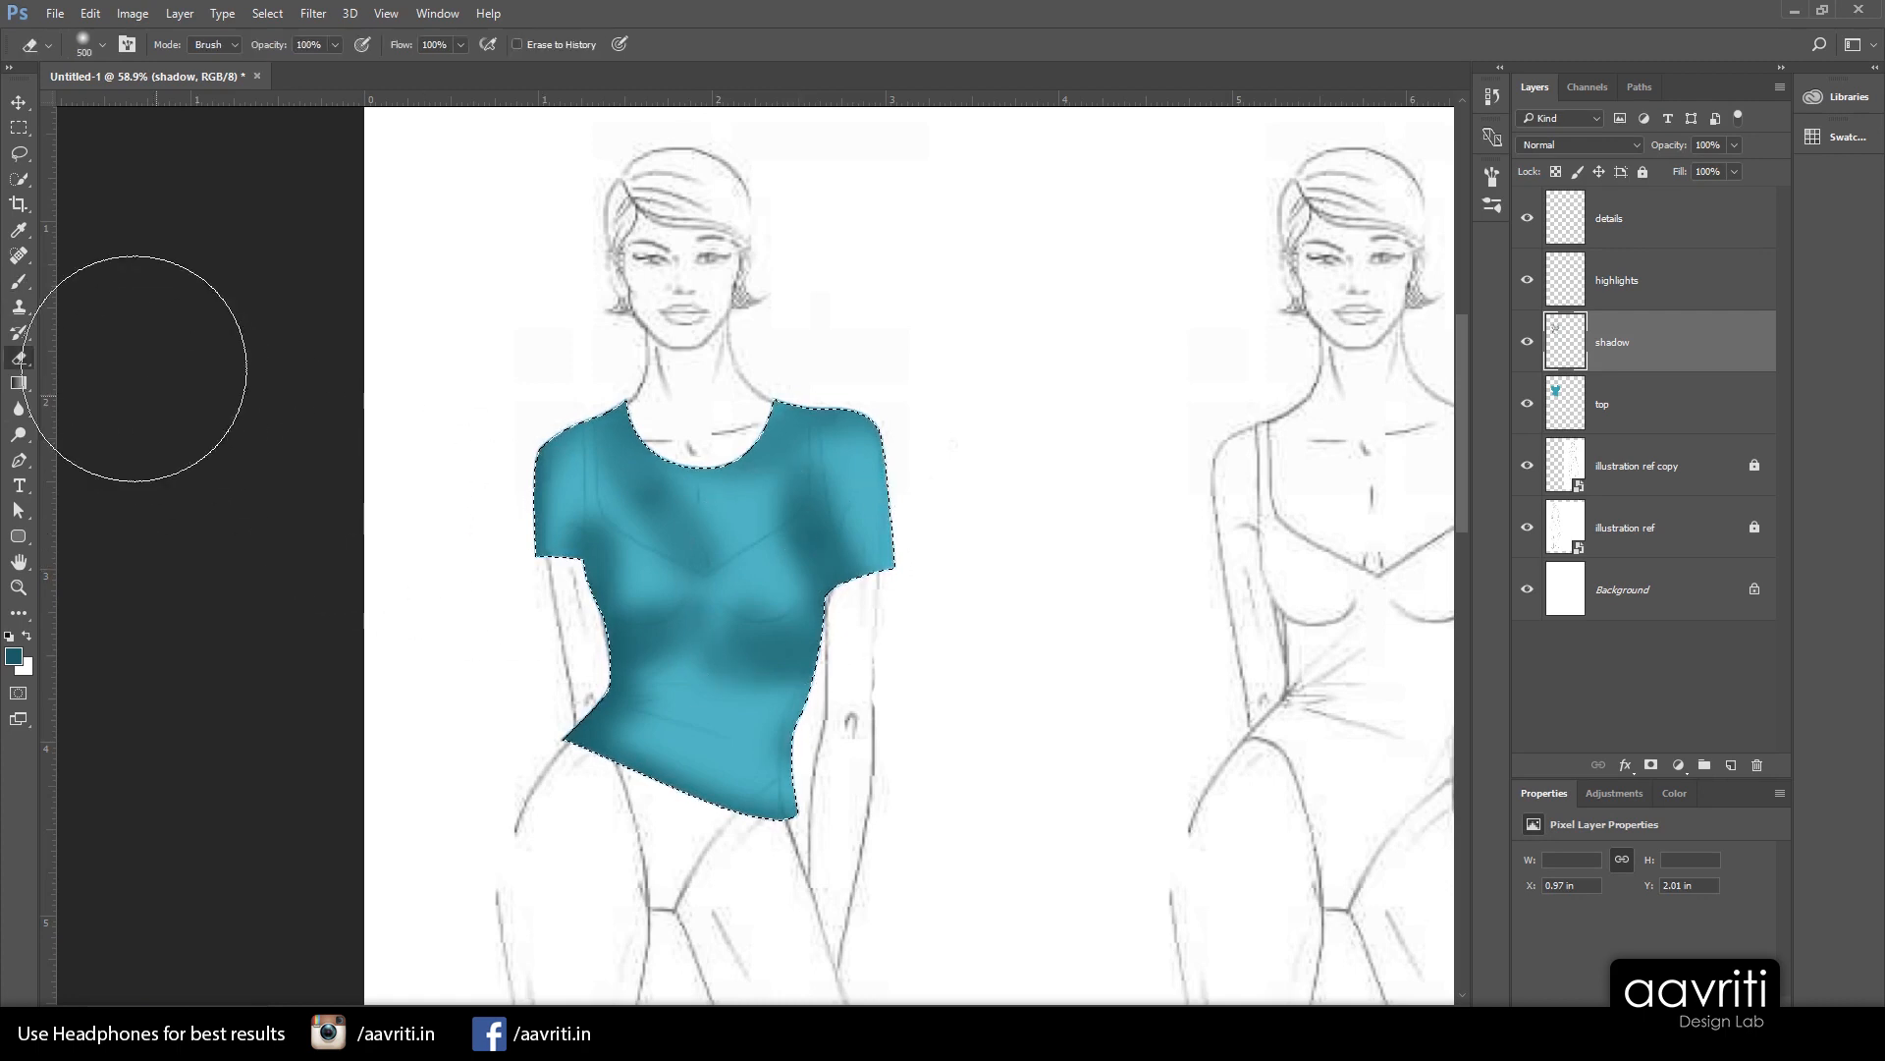
{"action": "left_click", "coordinate": [20, 357]}
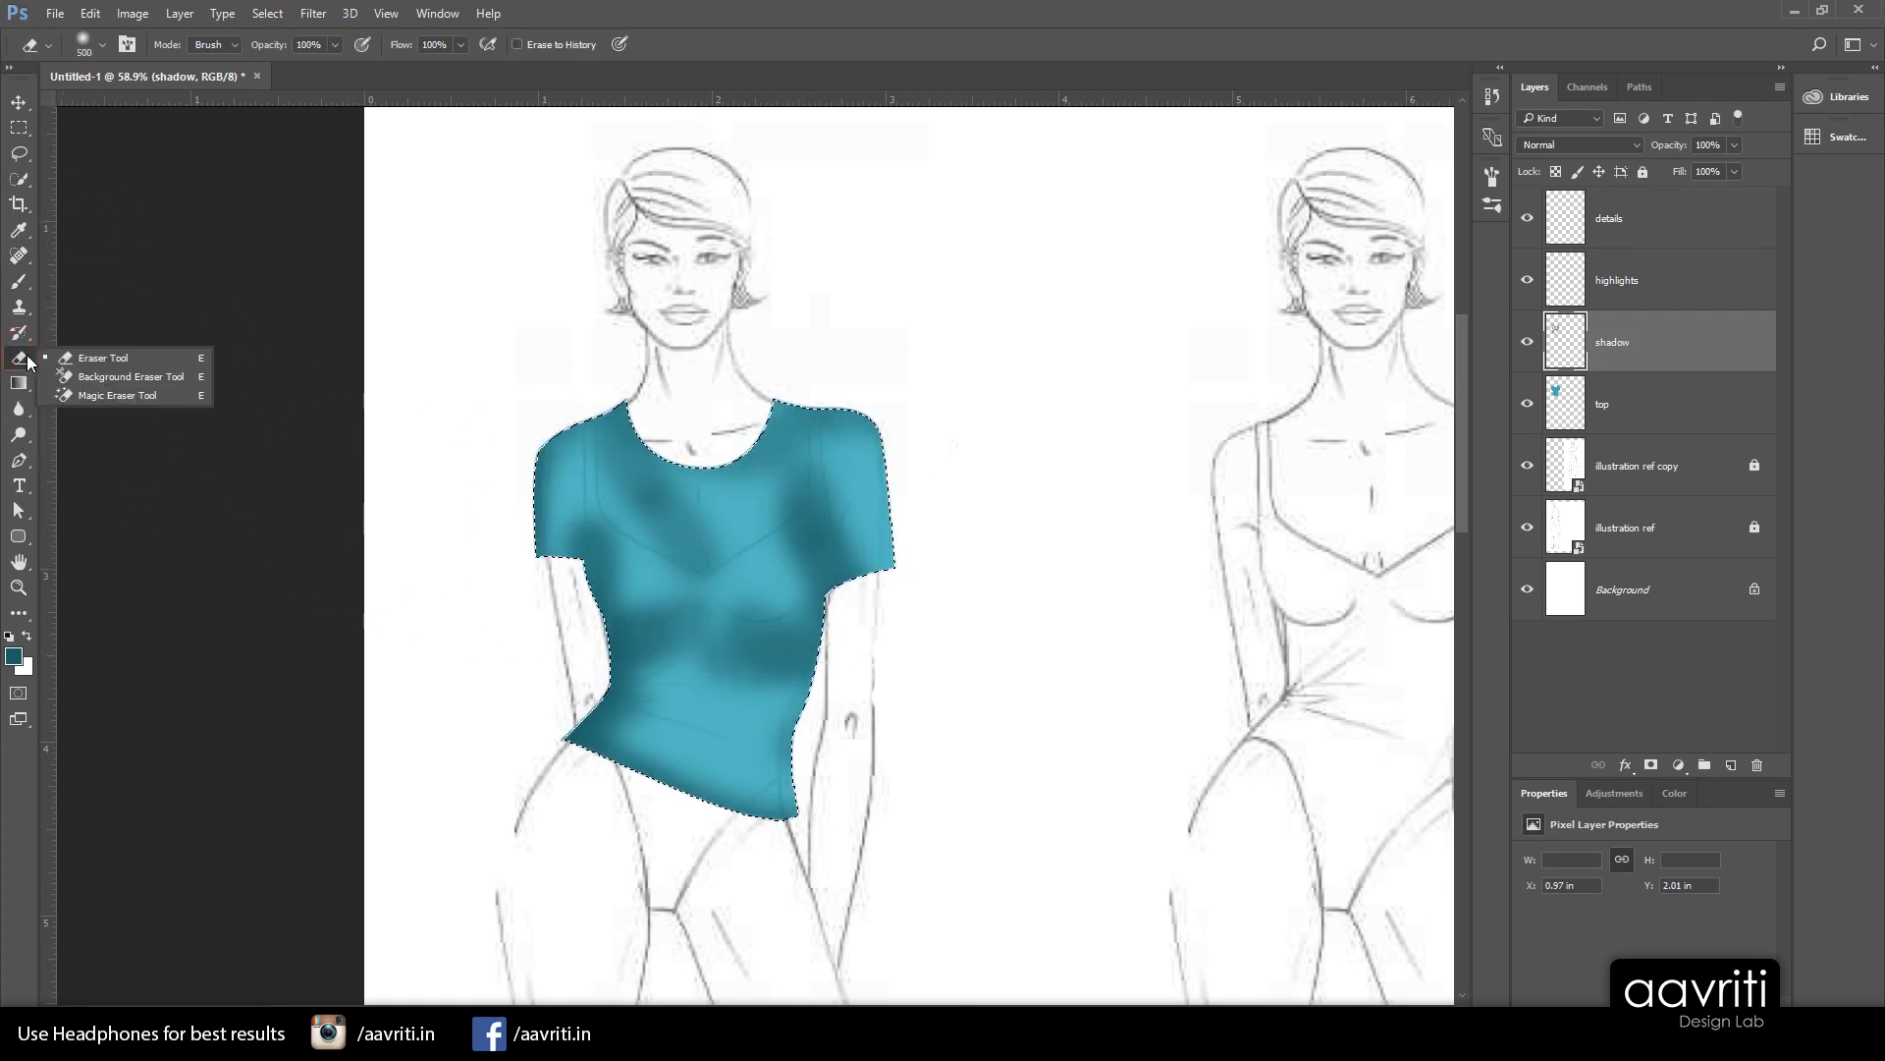
{"action": "left_click", "coordinate": [116, 359]}
{"action": "key", "text": "bracketleft"}
{"action": "key", "text": "bracketleft"}
{"action": "key", "text": "bracketleft"}
{"action": "key", "text": "bracketleft"}
{"action": "key", "text": "bracketleft"}
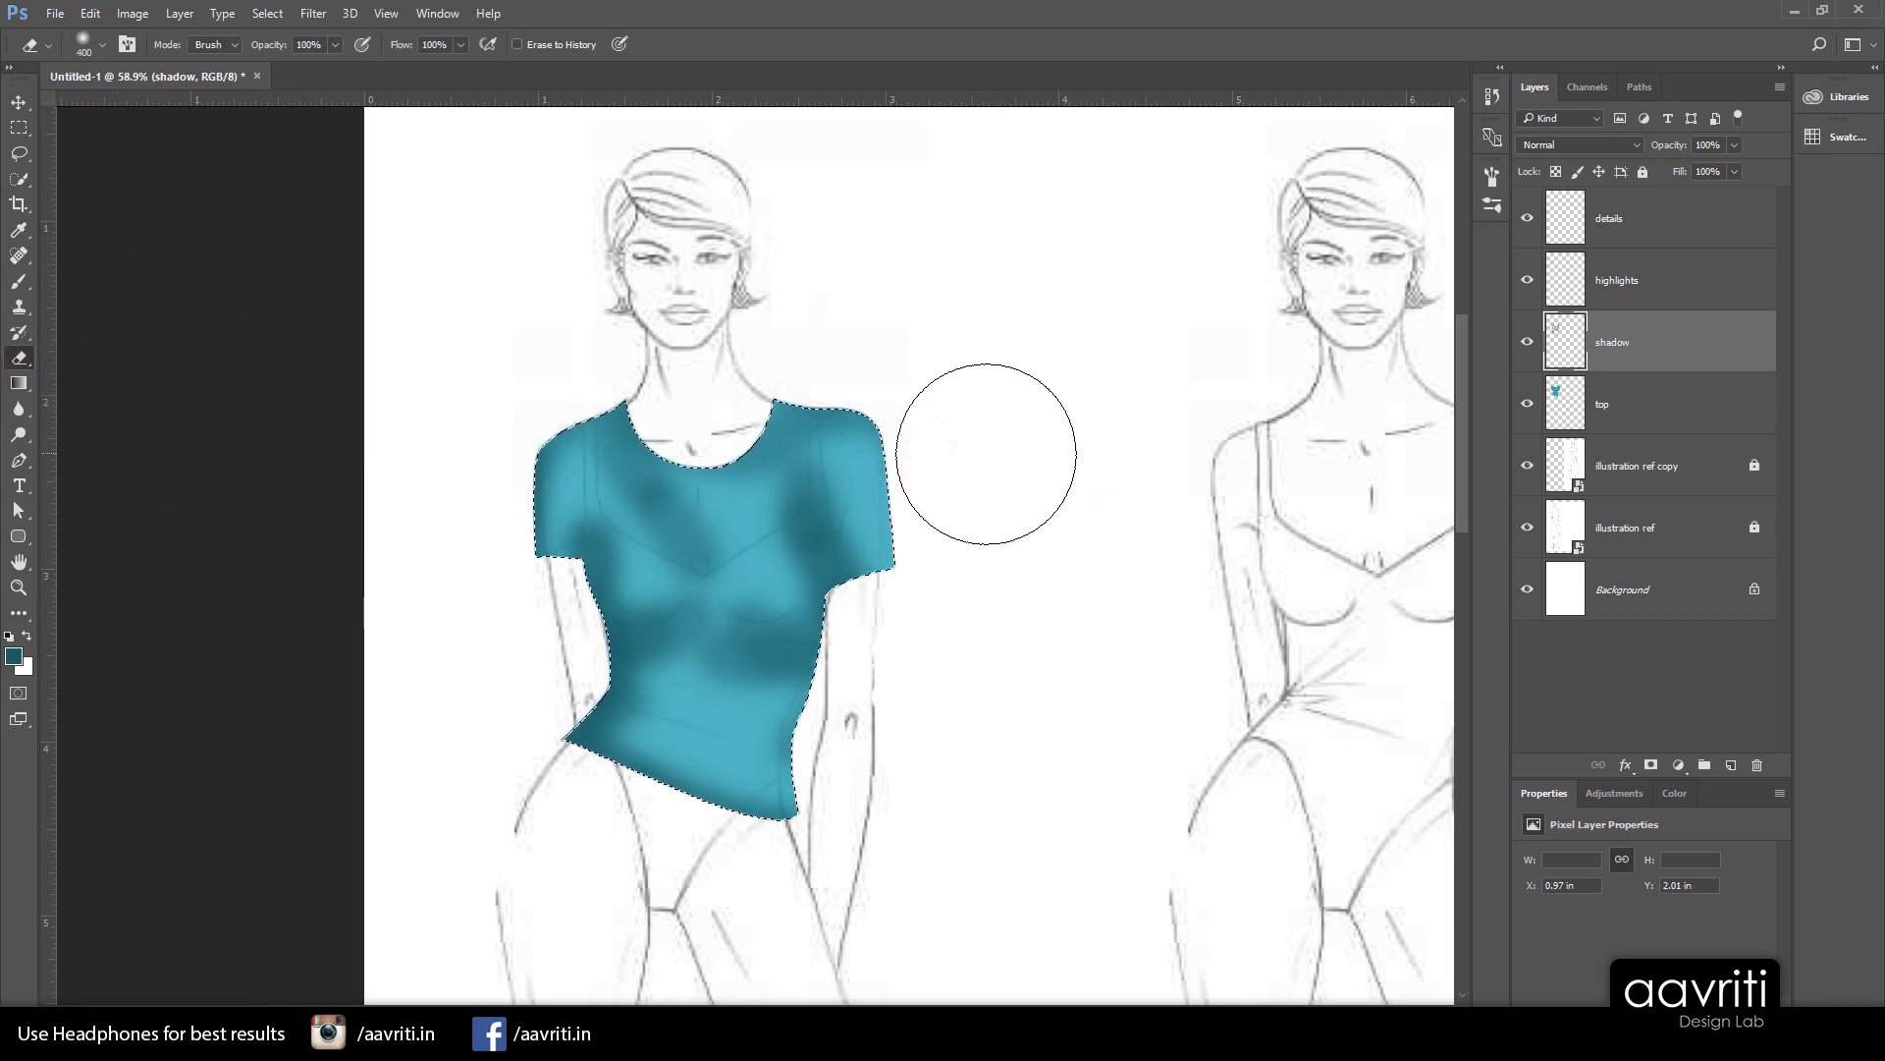
{"action": "key", "text": "bracketleft"}
{"action": "right_click", "coordinate": [986, 418]}
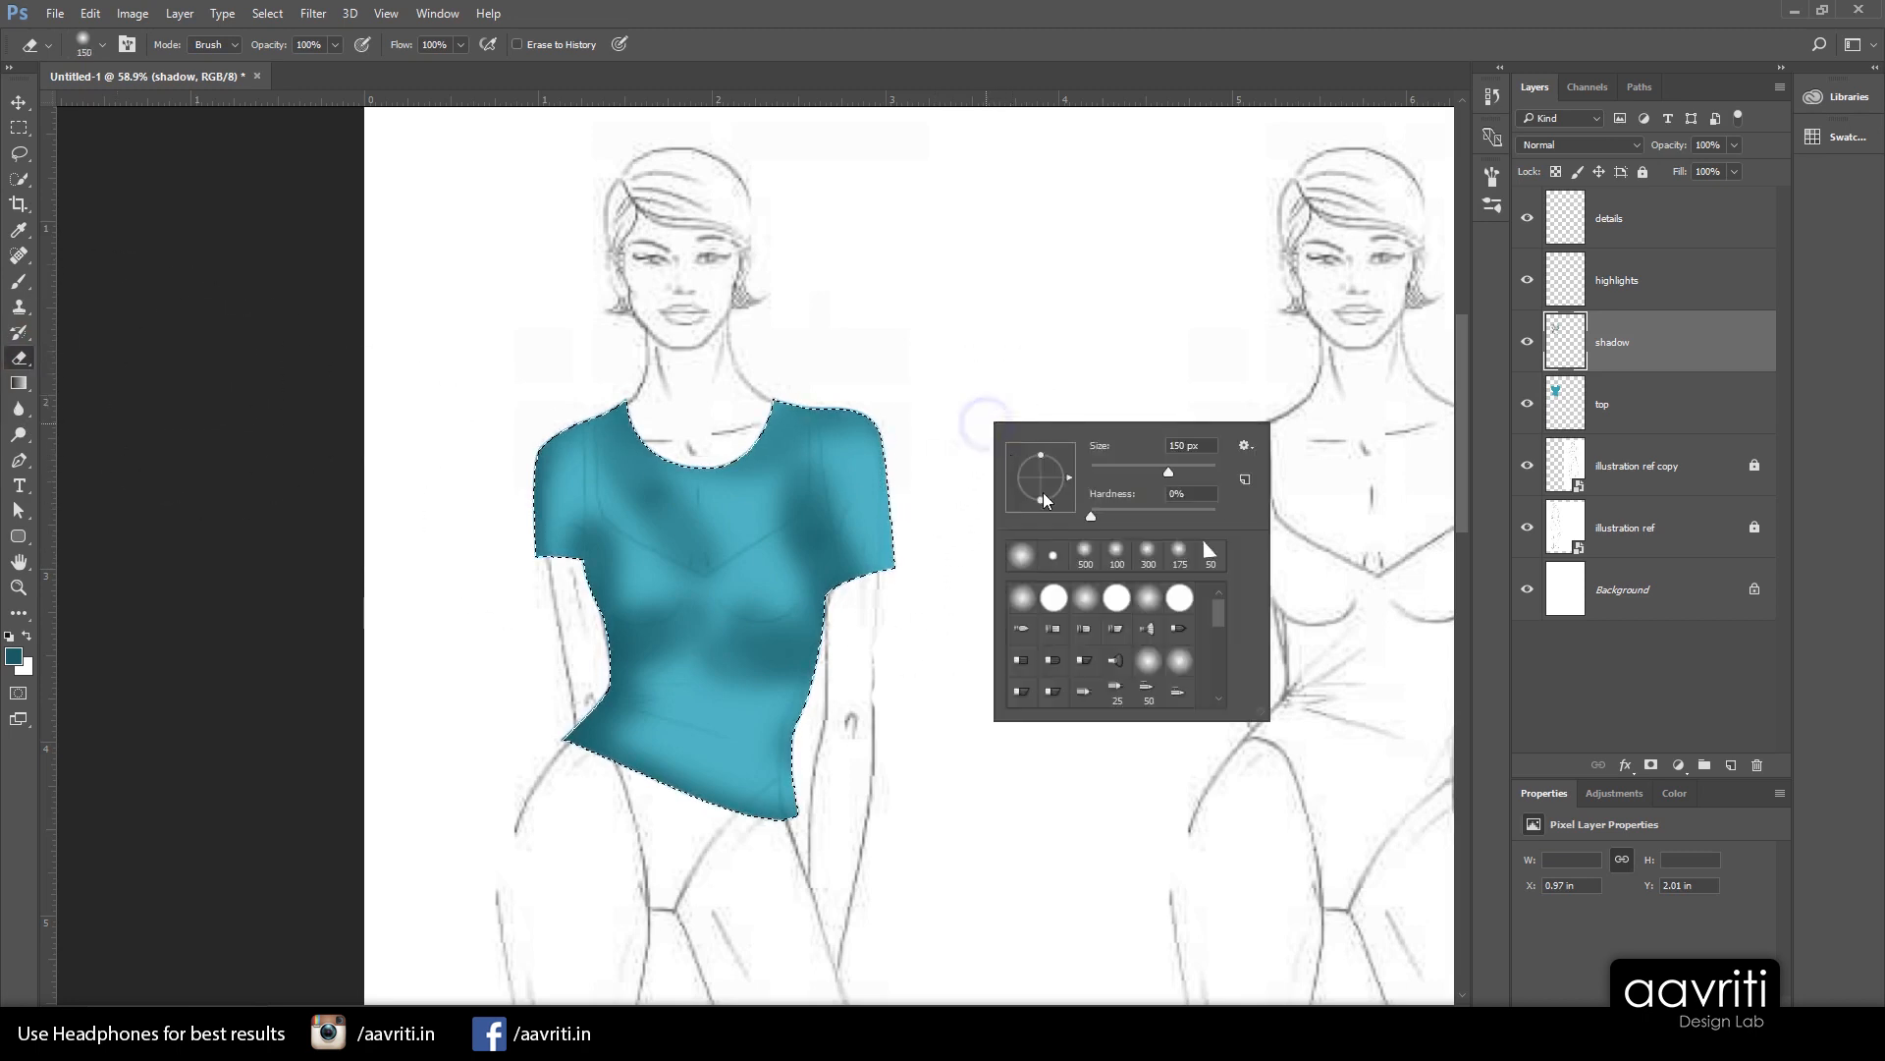
{"action": "left_click_drag", "start_coordinate": [1115, 522], "coordinate": [1100, 524]}
{"action": "left_click", "coordinate": [948, 402]}
Erase the excess shadow from the right sleeve and shoulder and the right side of the chest
{"action": "scroll", "coordinate": [884, 471], "scroll_direction": "up", "scroll_amount": 2}
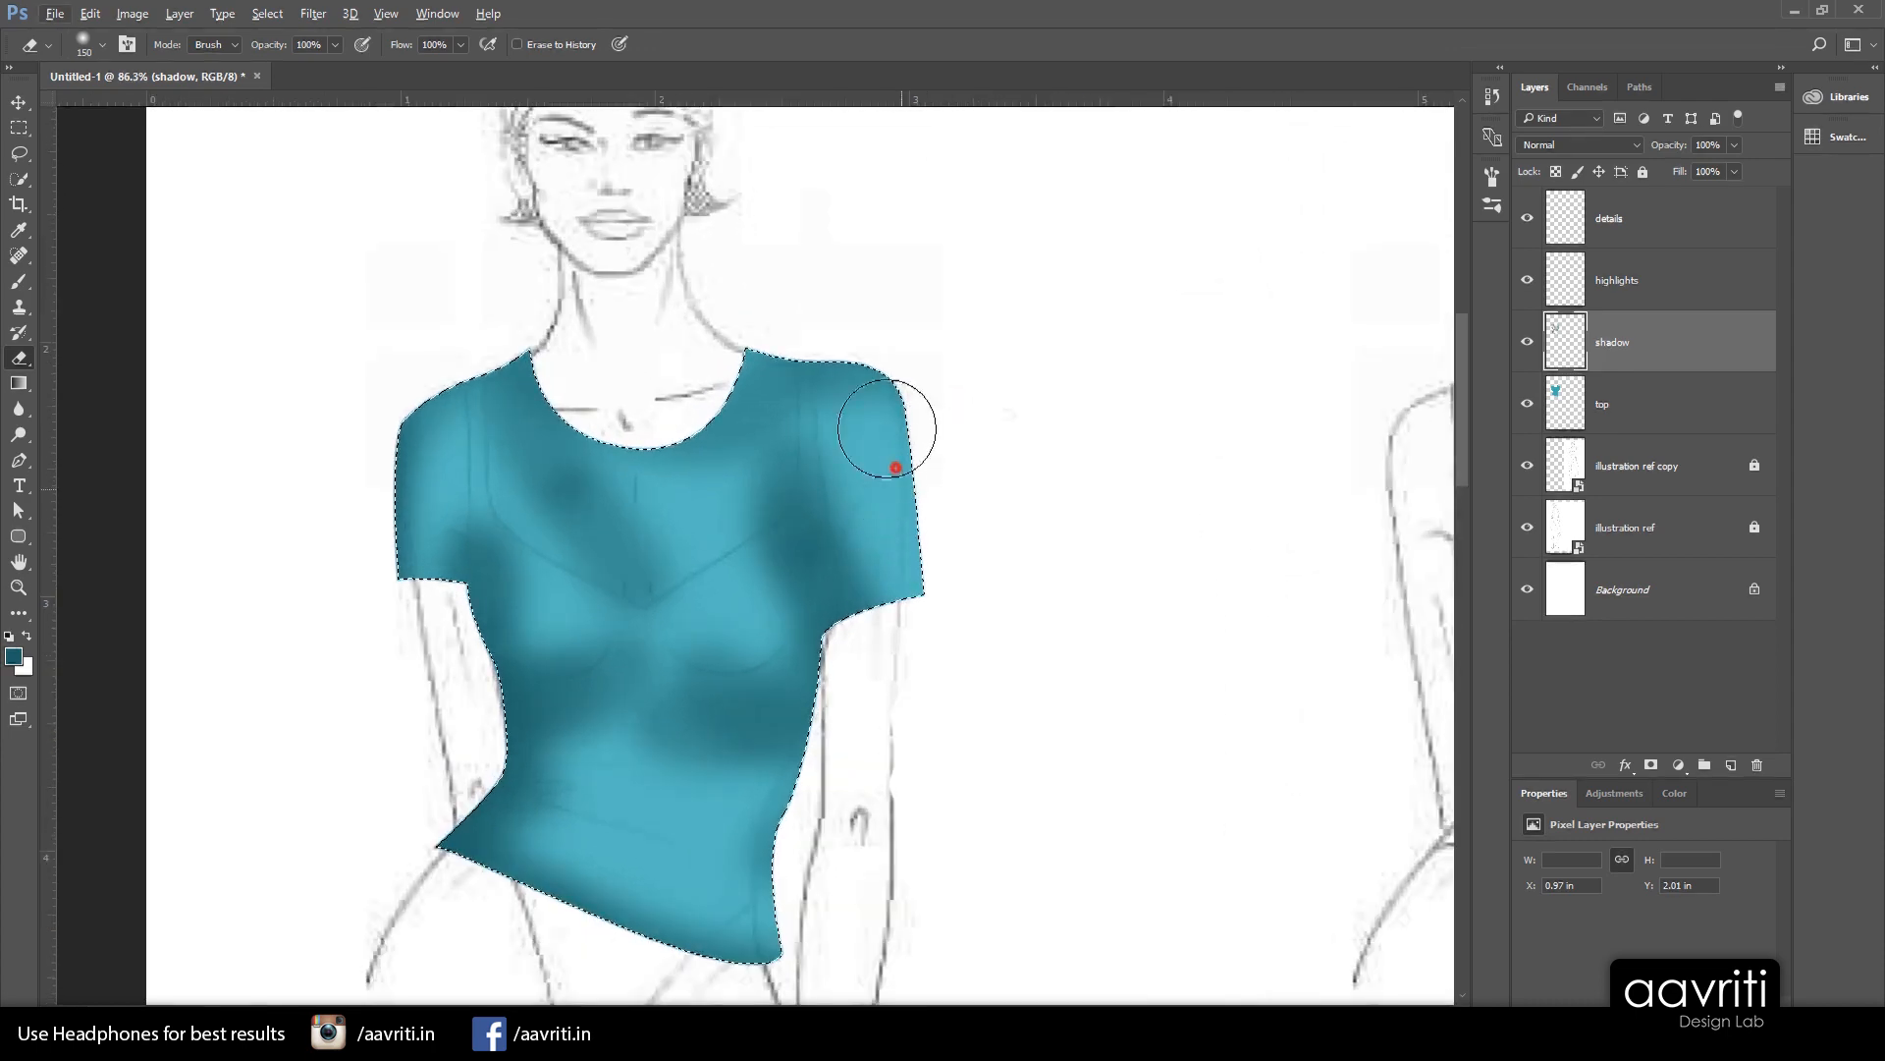
{"action": "scroll", "coordinate": [1048, 304], "scroll_direction": "down", "scroll_amount": 2}
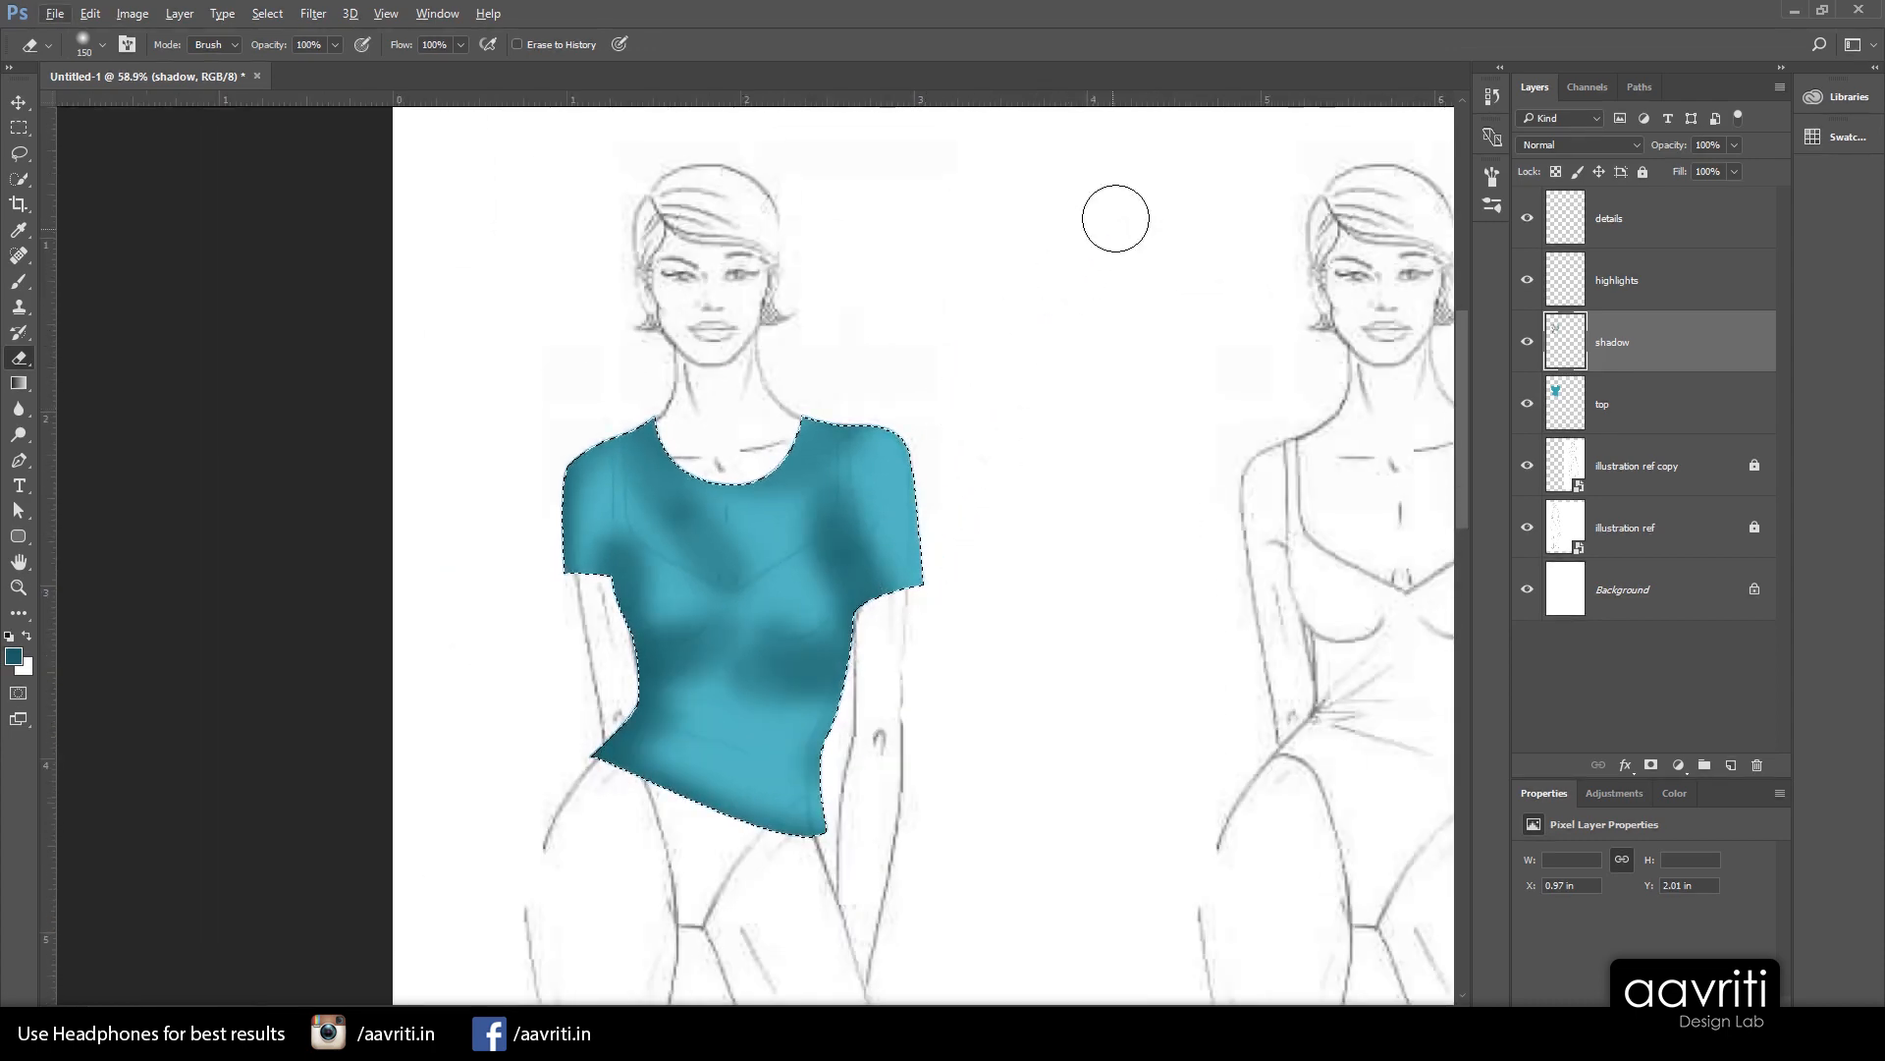
{"action": "scroll", "coordinate": [913, 403], "scroll_direction": "up", "scroll_amount": 2}
{"action": "left_click_drag", "start_coordinate": [926, 359], "coordinate": [990, 536]}
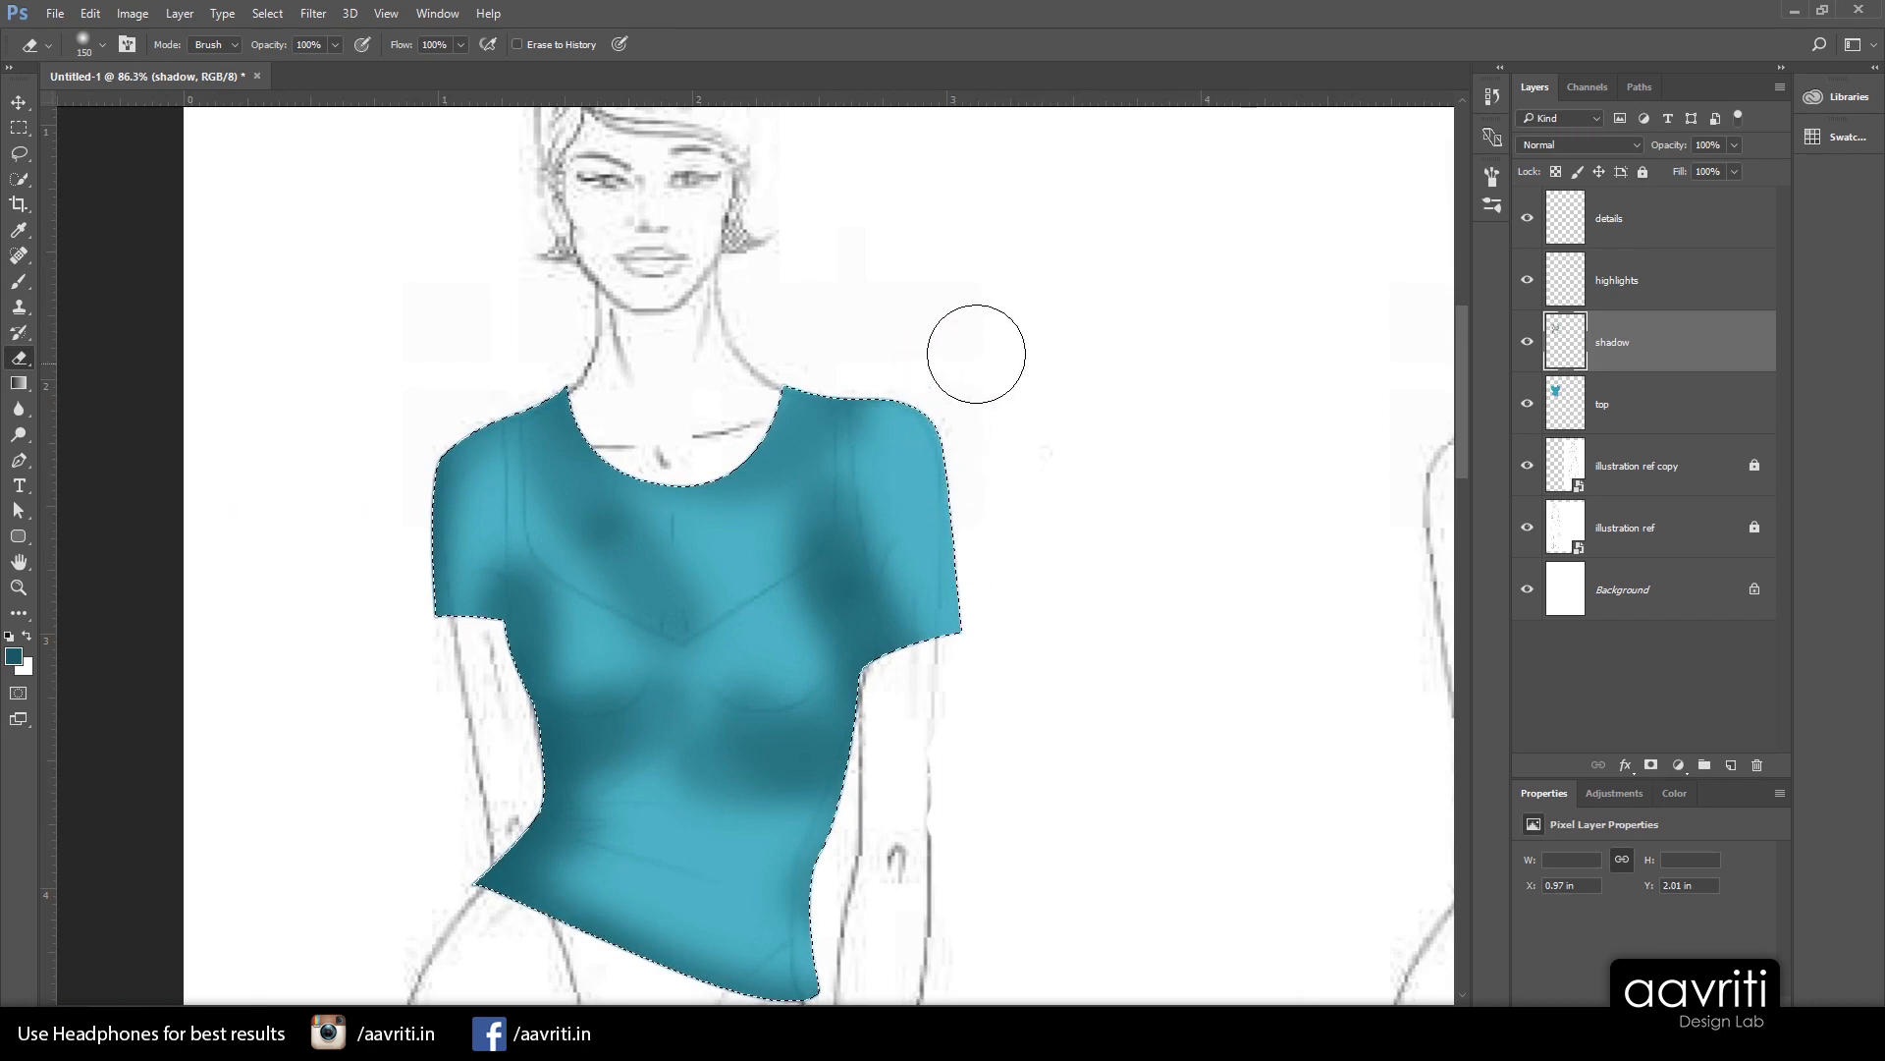
{"action": "mouse_move", "coordinate": [899, 398]}
{"action": "left_mouse_down"}
{"action": "mouse_move", "coordinate": [922, 414]}
{"action": "mouse_move", "coordinate": [933, 587]}
{"action": "mouse_move", "coordinate": [980, 505]}
{"action": "left_mouse_up"}
{"action": "left_click_drag", "start_coordinate": [880, 386], "coordinate": [953, 520]}
{"action": "mouse_move", "coordinate": [883, 393]}
{"action": "left_mouse_down"}
{"action": "mouse_move", "coordinate": [835, 570]}
{"action": "mouse_move", "coordinate": [792, 539]}
{"action": "mouse_move", "coordinate": [762, 751]}
{"action": "left_mouse_up"}
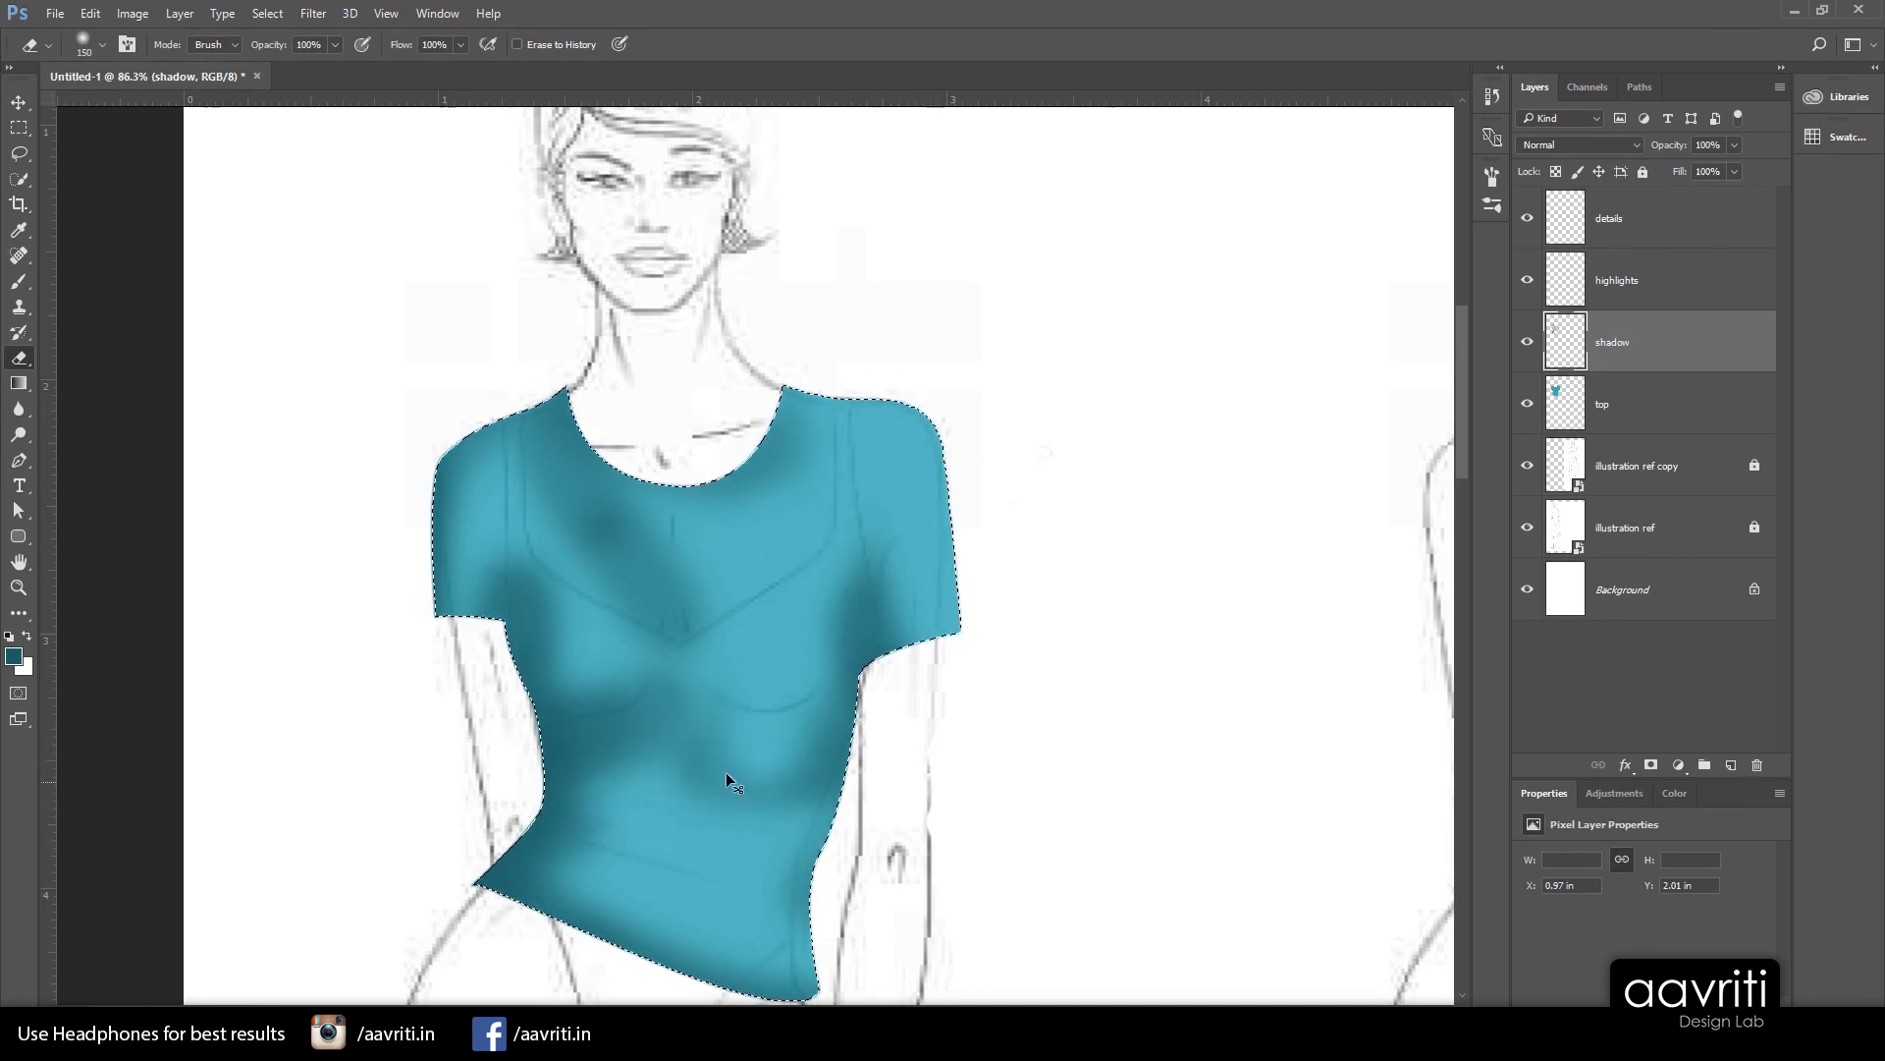
{"action": "mouse_move", "coordinate": [746, 657]}
{"action": "left_mouse_down"}
{"action": "mouse_move", "coordinate": [798, 663]}
{"action": "mouse_move", "coordinate": [807, 634]}
{"action": "left_mouse_up"}
{"action": "mouse_move", "coordinate": [947, 484]}
{"action": "left_mouse_down"}
{"action": "mouse_move", "coordinate": [955, 664]}
{"action": "mouse_move", "coordinate": [963, 615]}
{"action": "mouse_move", "coordinate": [923, 498]}
{"action": "left_mouse_up"}
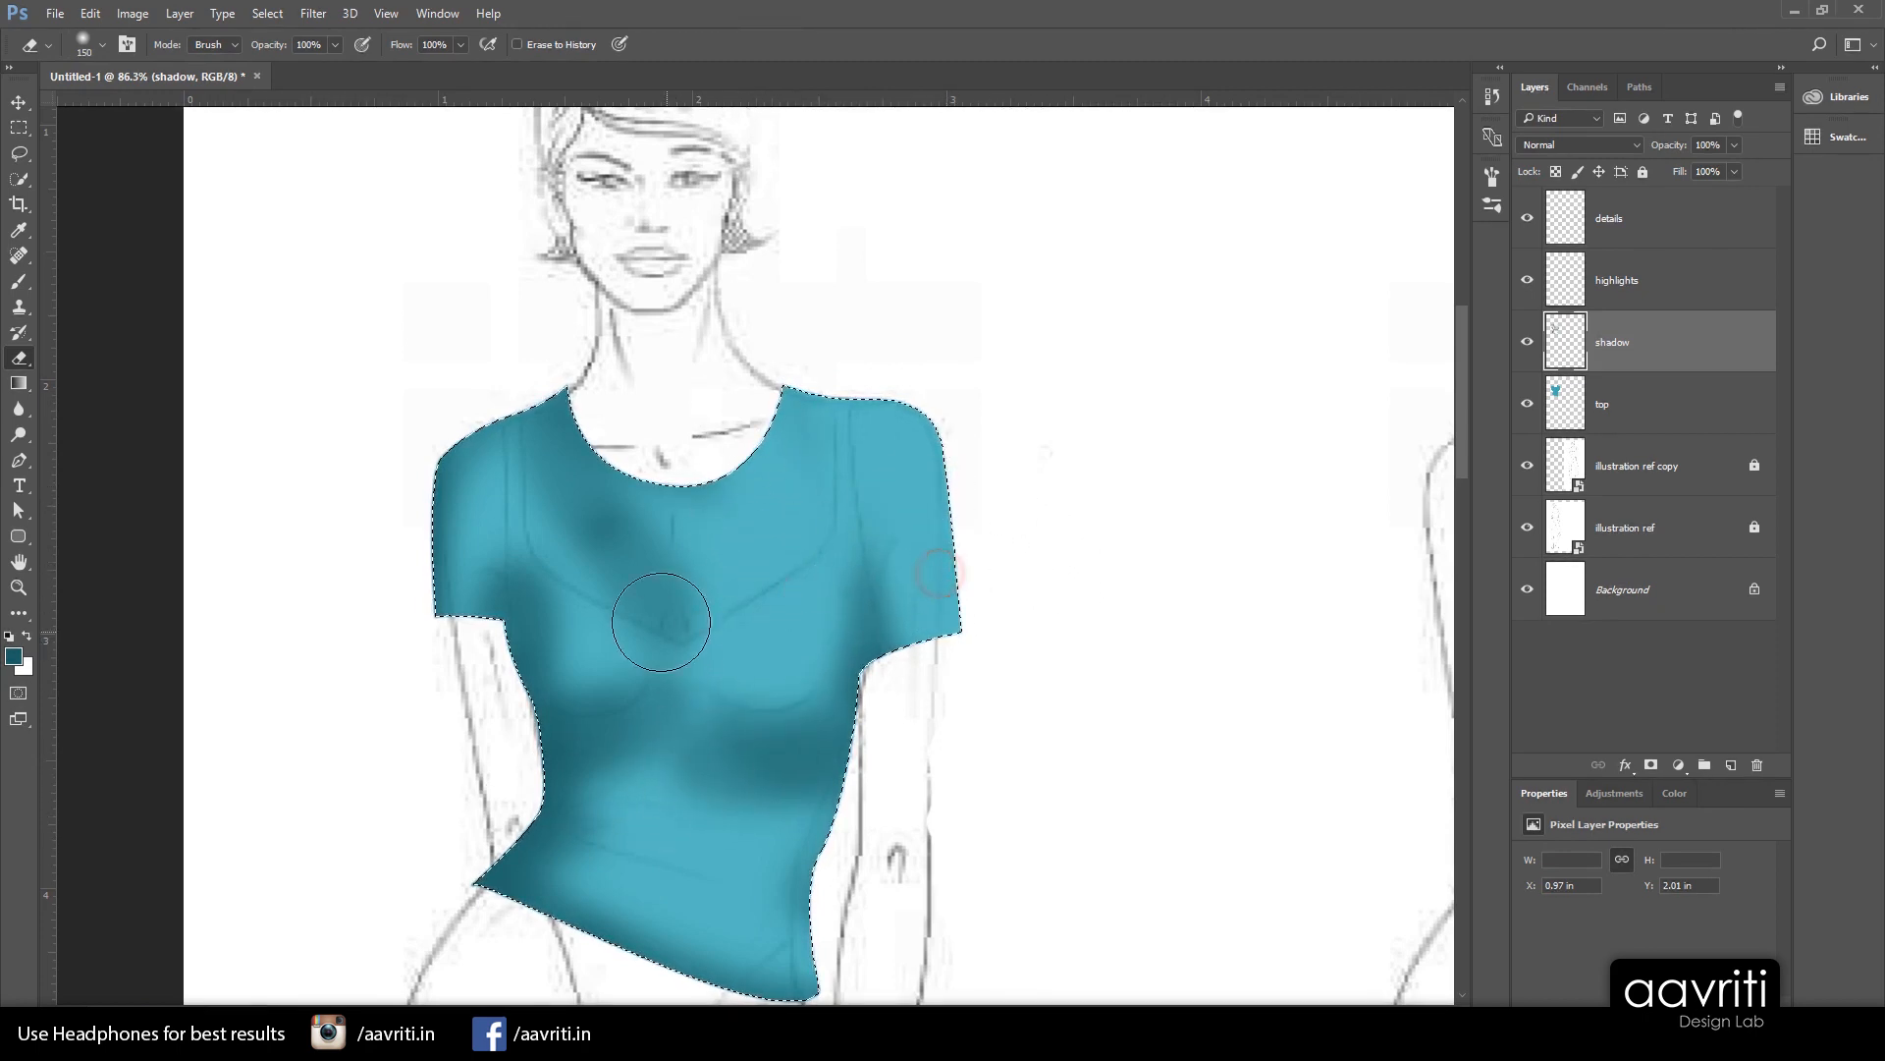
Erase the diagonal chest shadow and thin out the shading over and below the bust
{"action": "mouse_move", "coordinate": [669, 598]}
{"action": "left_mouse_down"}
{"action": "mouse_move", "coordinate": [641, 572]}
{"action": "mouse_move", "coordinate": [567, 568]}
{"action": "left_mouse_up"}
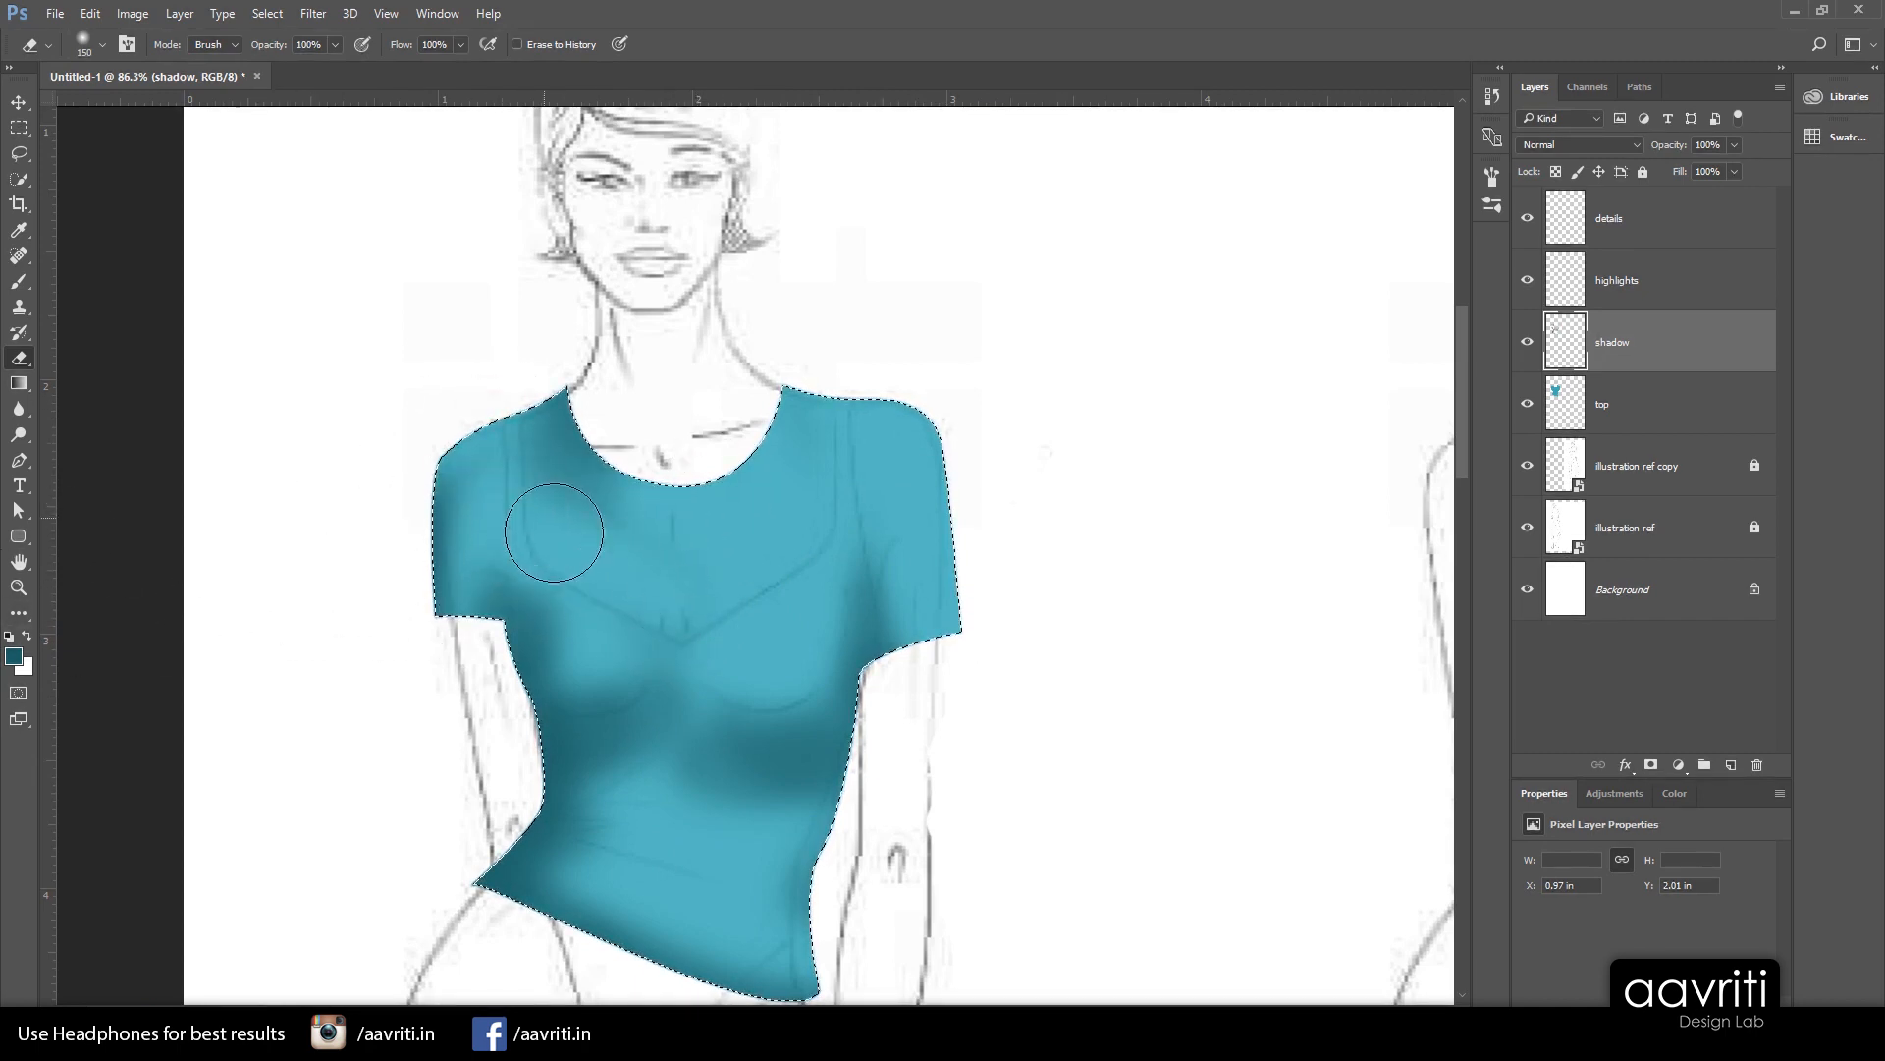
{"action": "scroll", "coordinate": [597, 629], "scroll_direction": "down", "scroll_amount": 1}
{"action": "mouse_move", "coordinate": [594, 615]}
{"action": "left_mouse_down"}
{"action": "mouse_move", "coordinate": [542, 577]}
{"action": "mouse_move", "coordinate": [560, 597]}
{"action": "left_mouse_up"}
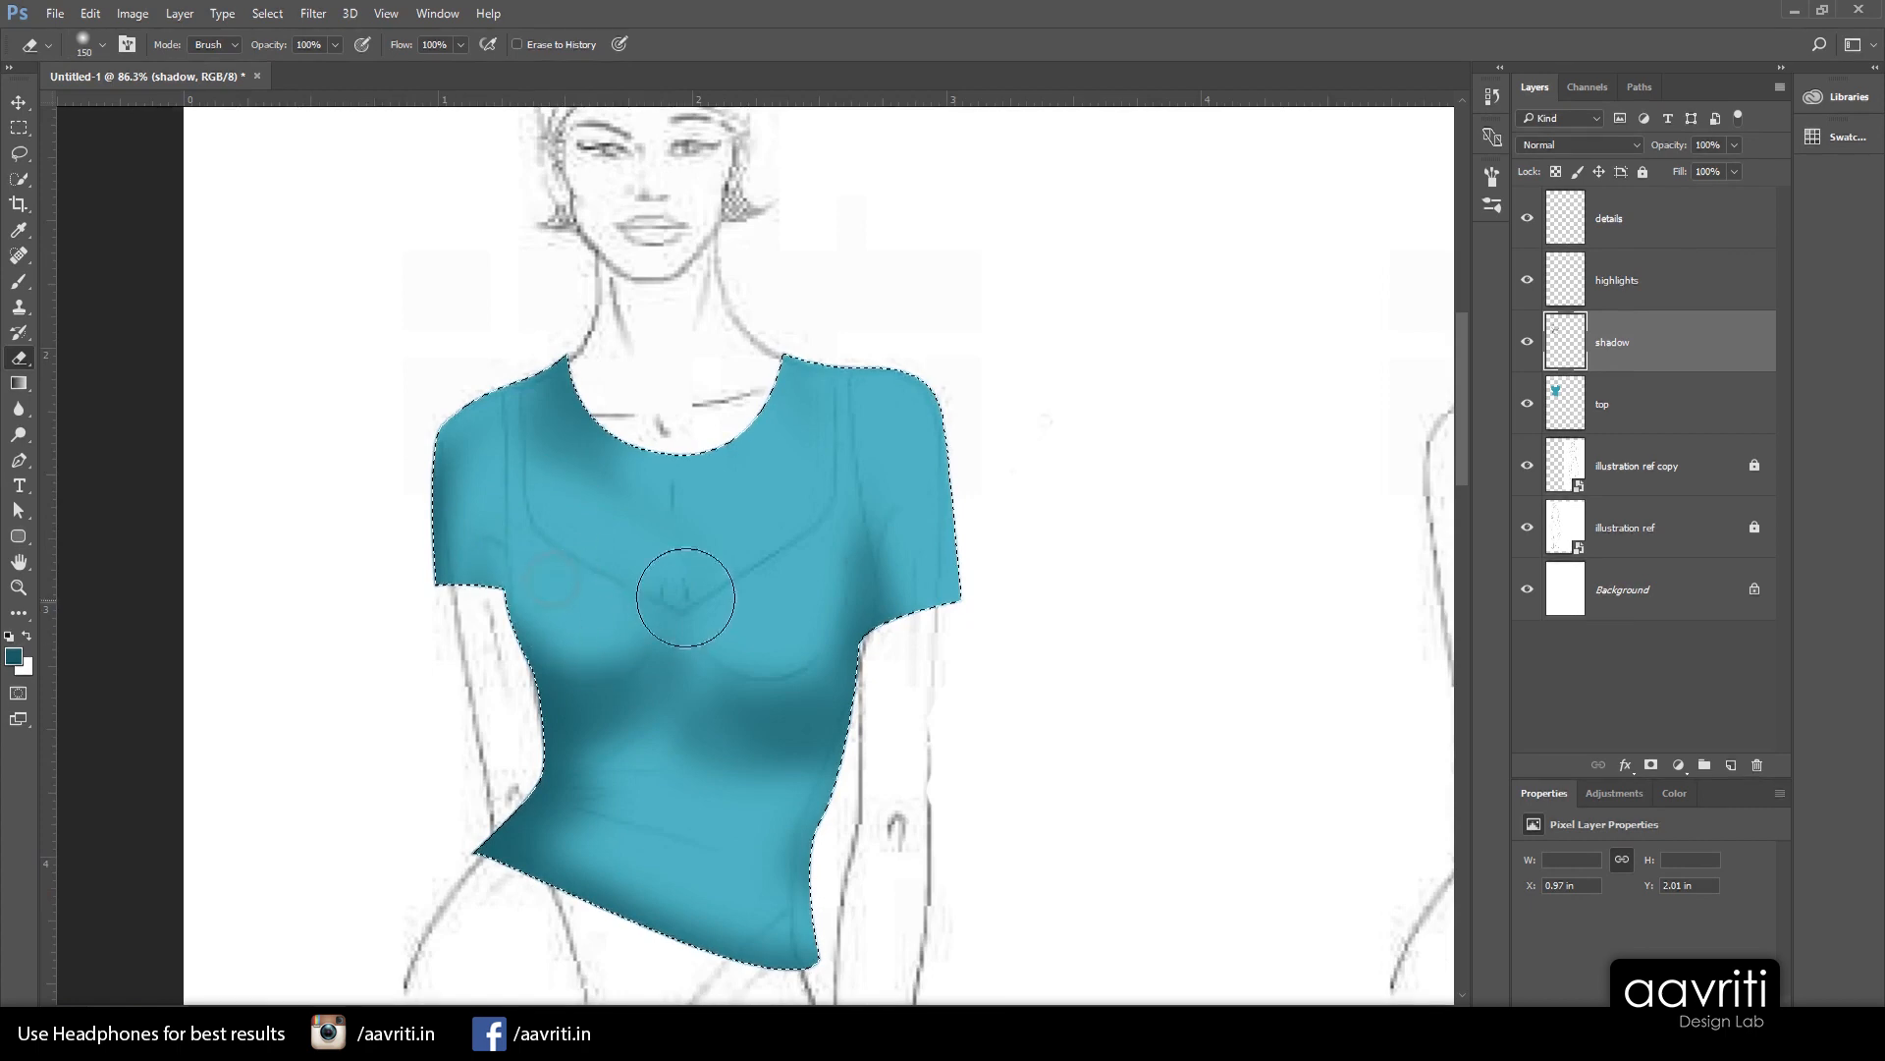
{"action": "mouse_move", "coordinate": [687, 595]}
{"action": "left_mouse_down"}
{"action": "mouse_move", "coordinate": [780, 541]}
{"action": "mouse_move", "coordinate": [698, 567]}
{"action": "mouse_move", "coordinate": [694, 652]}
{"action": "mouse_move", "coordinate": [754, 664]}
{"action": "left_mouse_up"}
{"action": "scroll", "coordinate": [643, 766], "scroll_direction": "down", "scroll_amount": 3}
{"action": "mouse_move", "coordinate": [610, 648]}
{"action": "left_mouse_down"}
{"action": "mouse_move", "coordinate": [697, 759]}
{"action": "mouse_move", "coordinate": [791, 826]}
{"action": "left_mouse_up"}
Enlarge the eraser to 300 px and fade the shadow around the left waist
{"action": "key", "text": "bracketright"}
{"action": "key", "text": "bracketright"}
{"action": "key", "text": "bracketright"}
{"action": "key", "text": "bracketright"}
{"action": "mouse_move", "coordinate": [488, 644]}
{"action": "left_mouse_down"}
{"action": "mouse_move", "coordinate": [455, 610]}
{"action": "mouse_move", "coordinate": [473, 678]}
{"action": "left_mouse_up"}
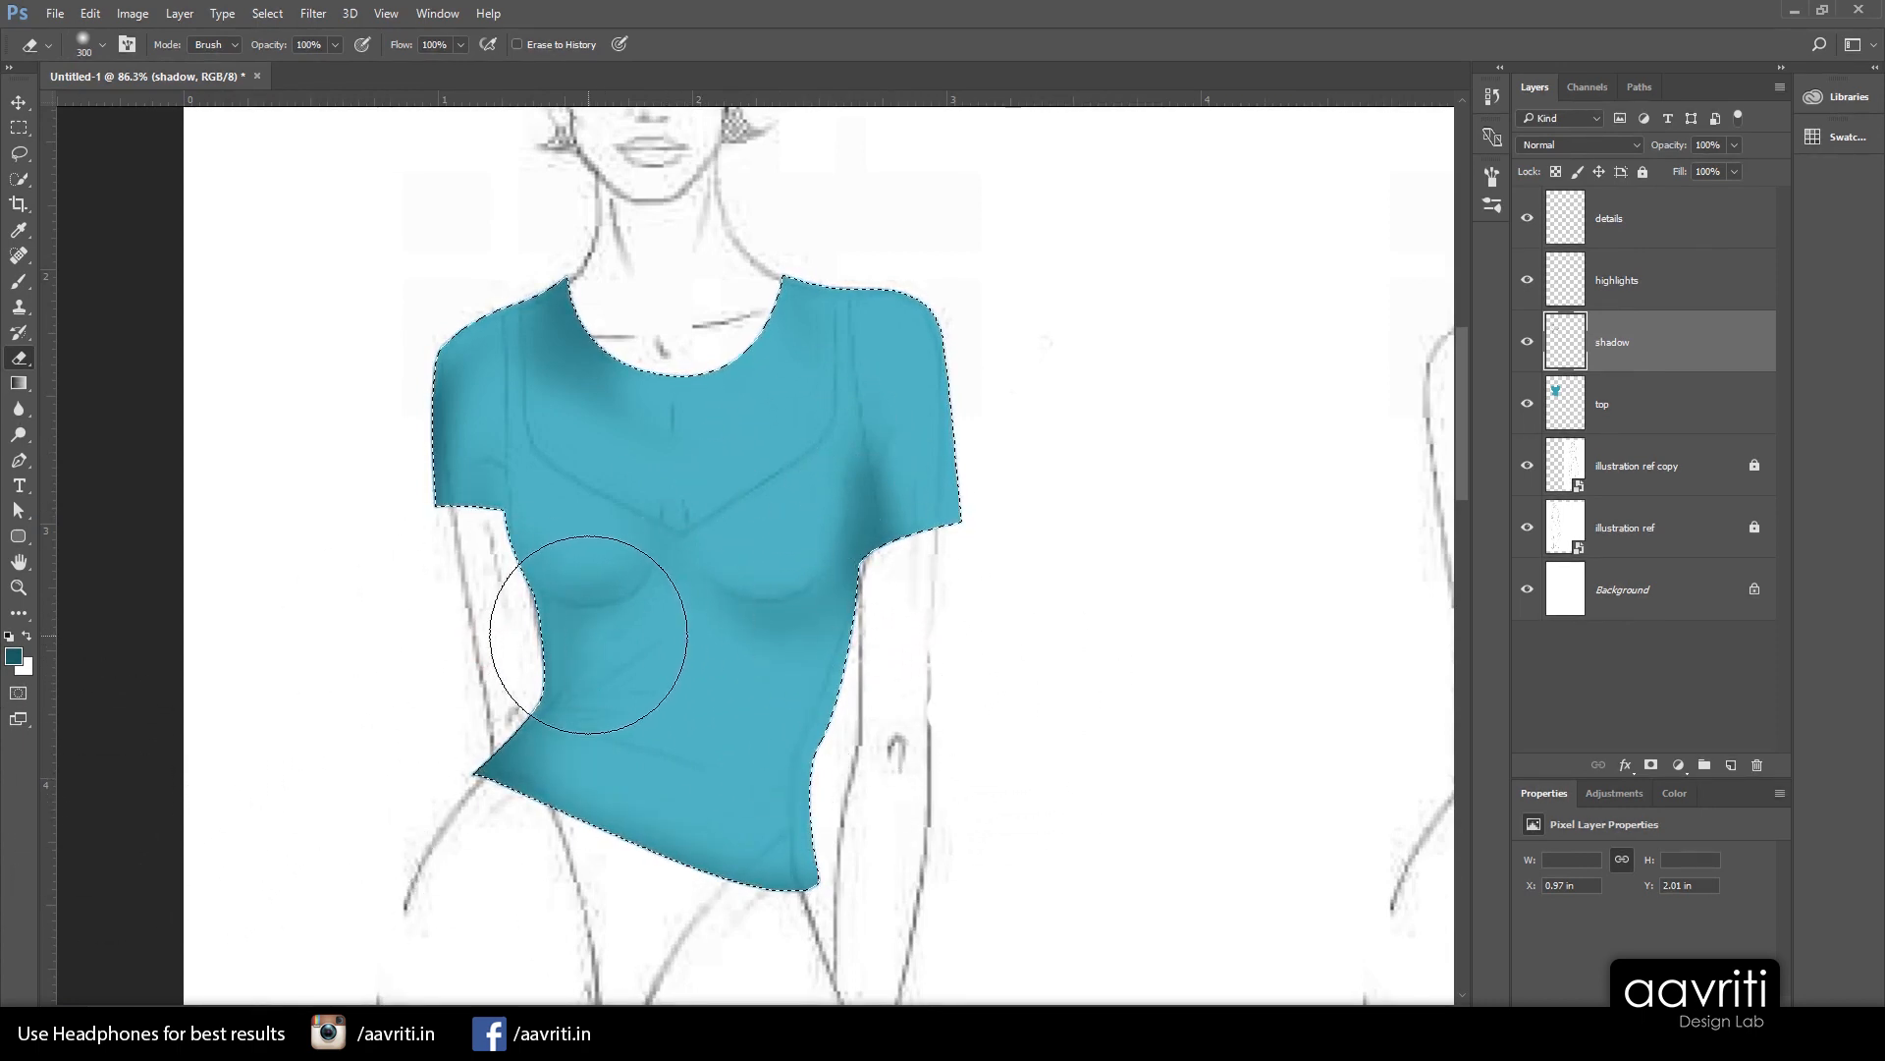
Brush a dark teal shadow below the left bust at the side seam, and soften its edges with a 150 px eraser
{"action": "key", "text": "b"}
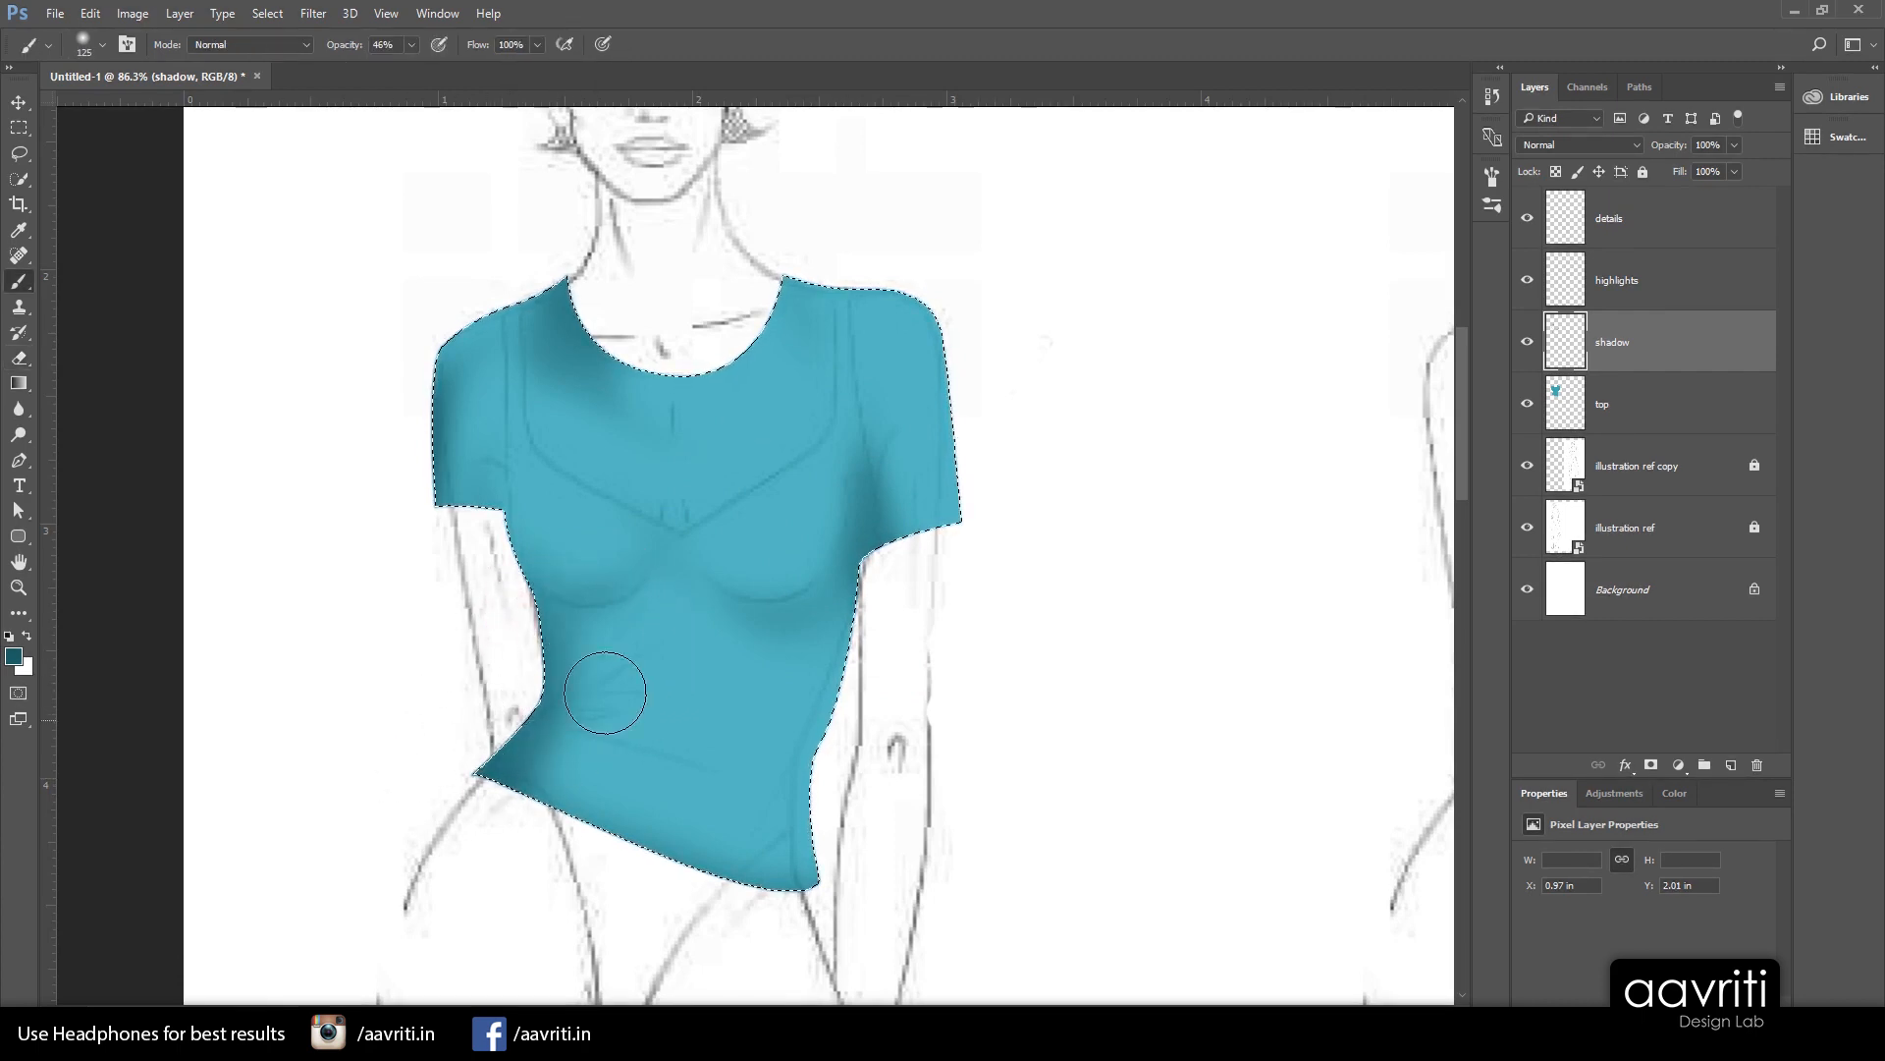
{"action": "left_click_drag", "start_coordinate": [550, 623], "coordinate": [548, 614]}
{"action": "key", "text": "e"}
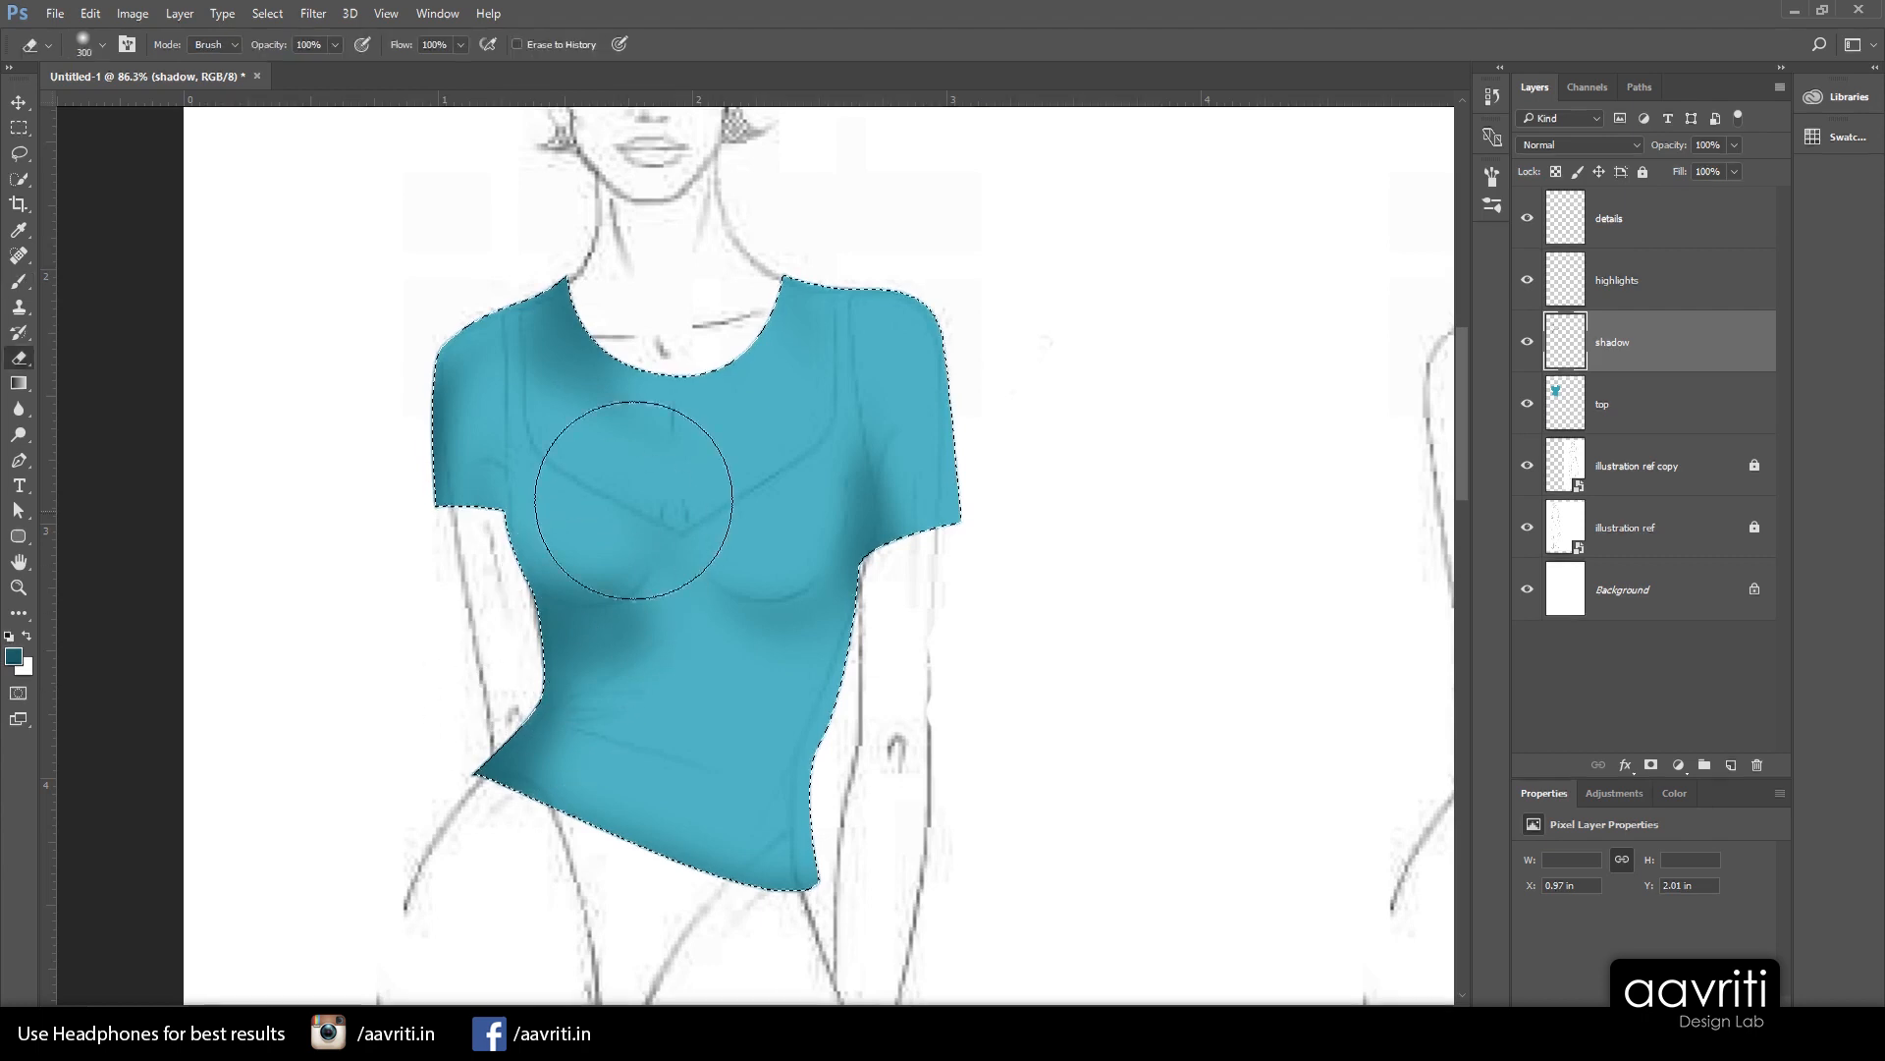
{"action": "key", "text": "bracketleft"}
{"action": "key", "text": "bracketleft"}
{"action": "key", "text": "bracketleft"}
{"action": "key", "text": "bracketleft"}
{"action": "left_click_drag", "start_coordinate": [574, 540], "coordinate": [546, 519]}
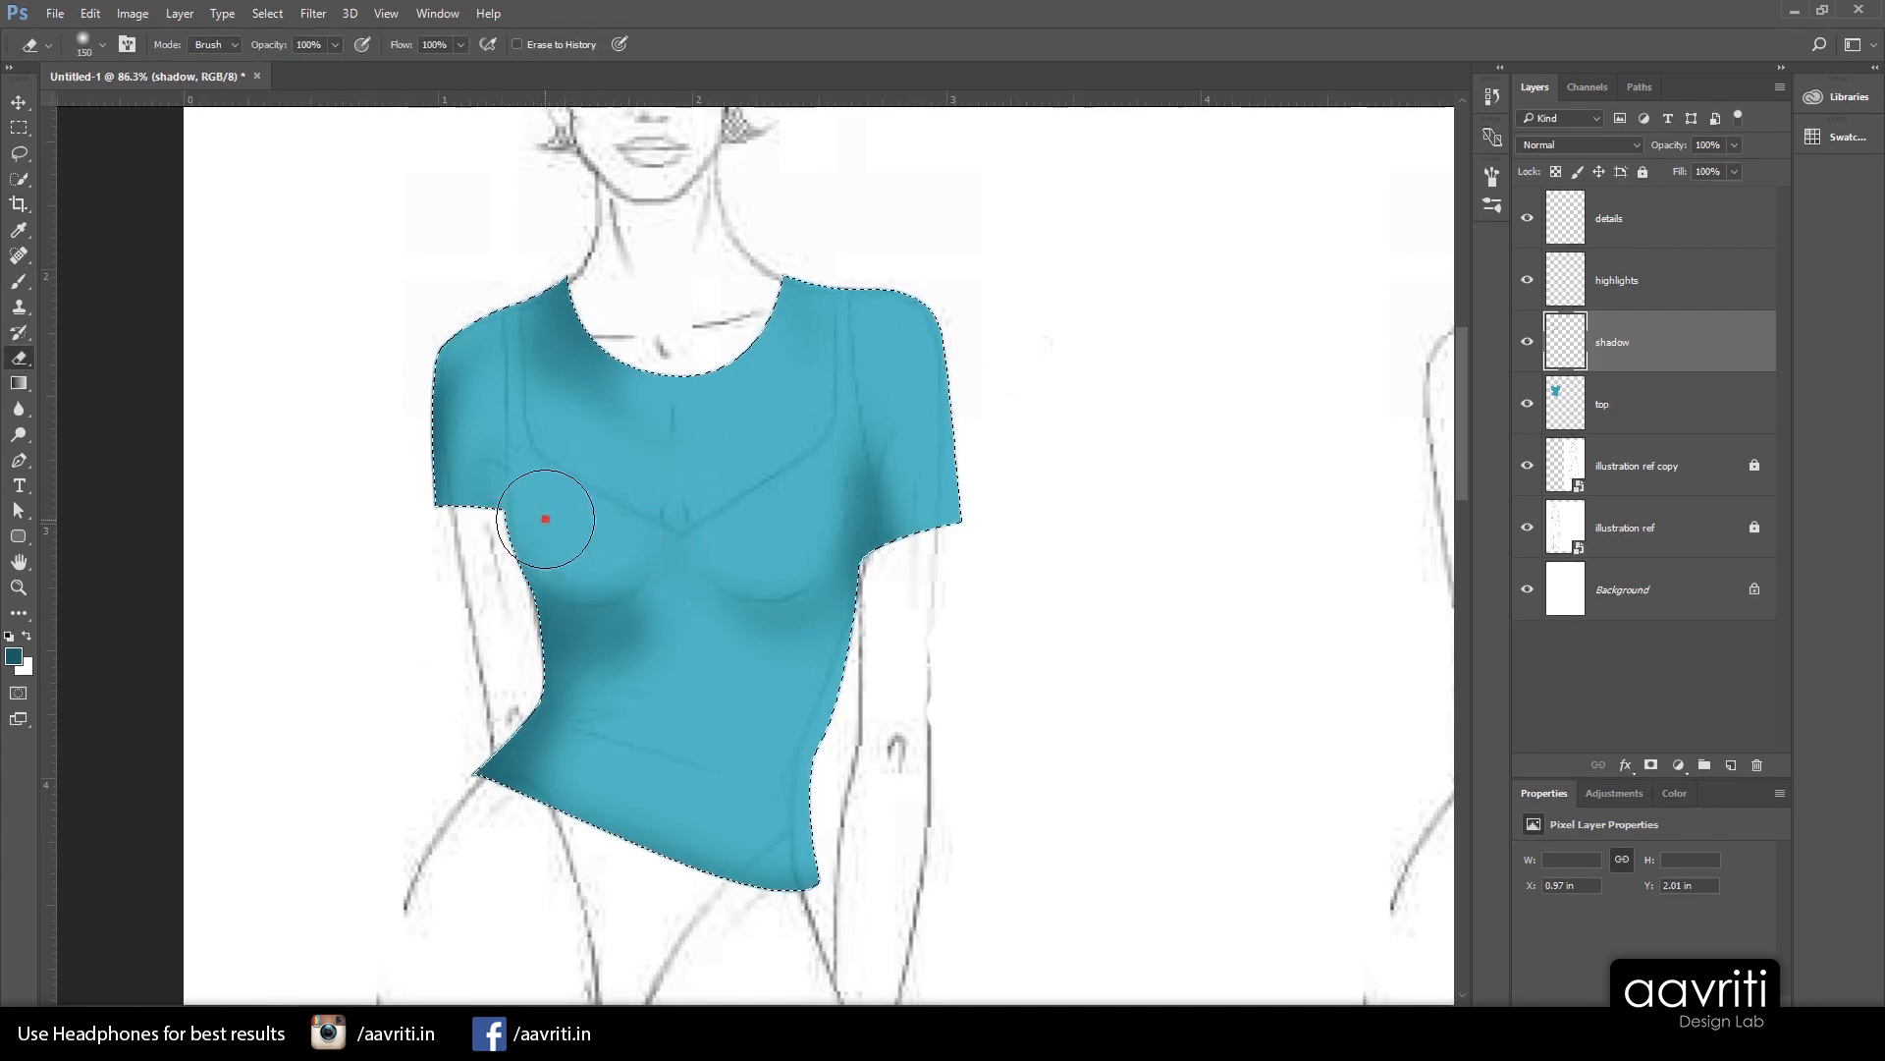
{"action": "mouse_move", "coordinate": [686, 647]}
{"action": "left_mouse_down"}
{"action": "mouse_move", "coordinate": [586, 775]}
{"action": "mouse_move", "coordinate": [581, 817]}
{"action": "left_mouse_up"}
Lighten the remaining shading near the left neckline and across the chest with the eraser
{"action": "scroll", "coordinate": [687, 725], "scroll_direction": "up", "scroll_amount": 2}
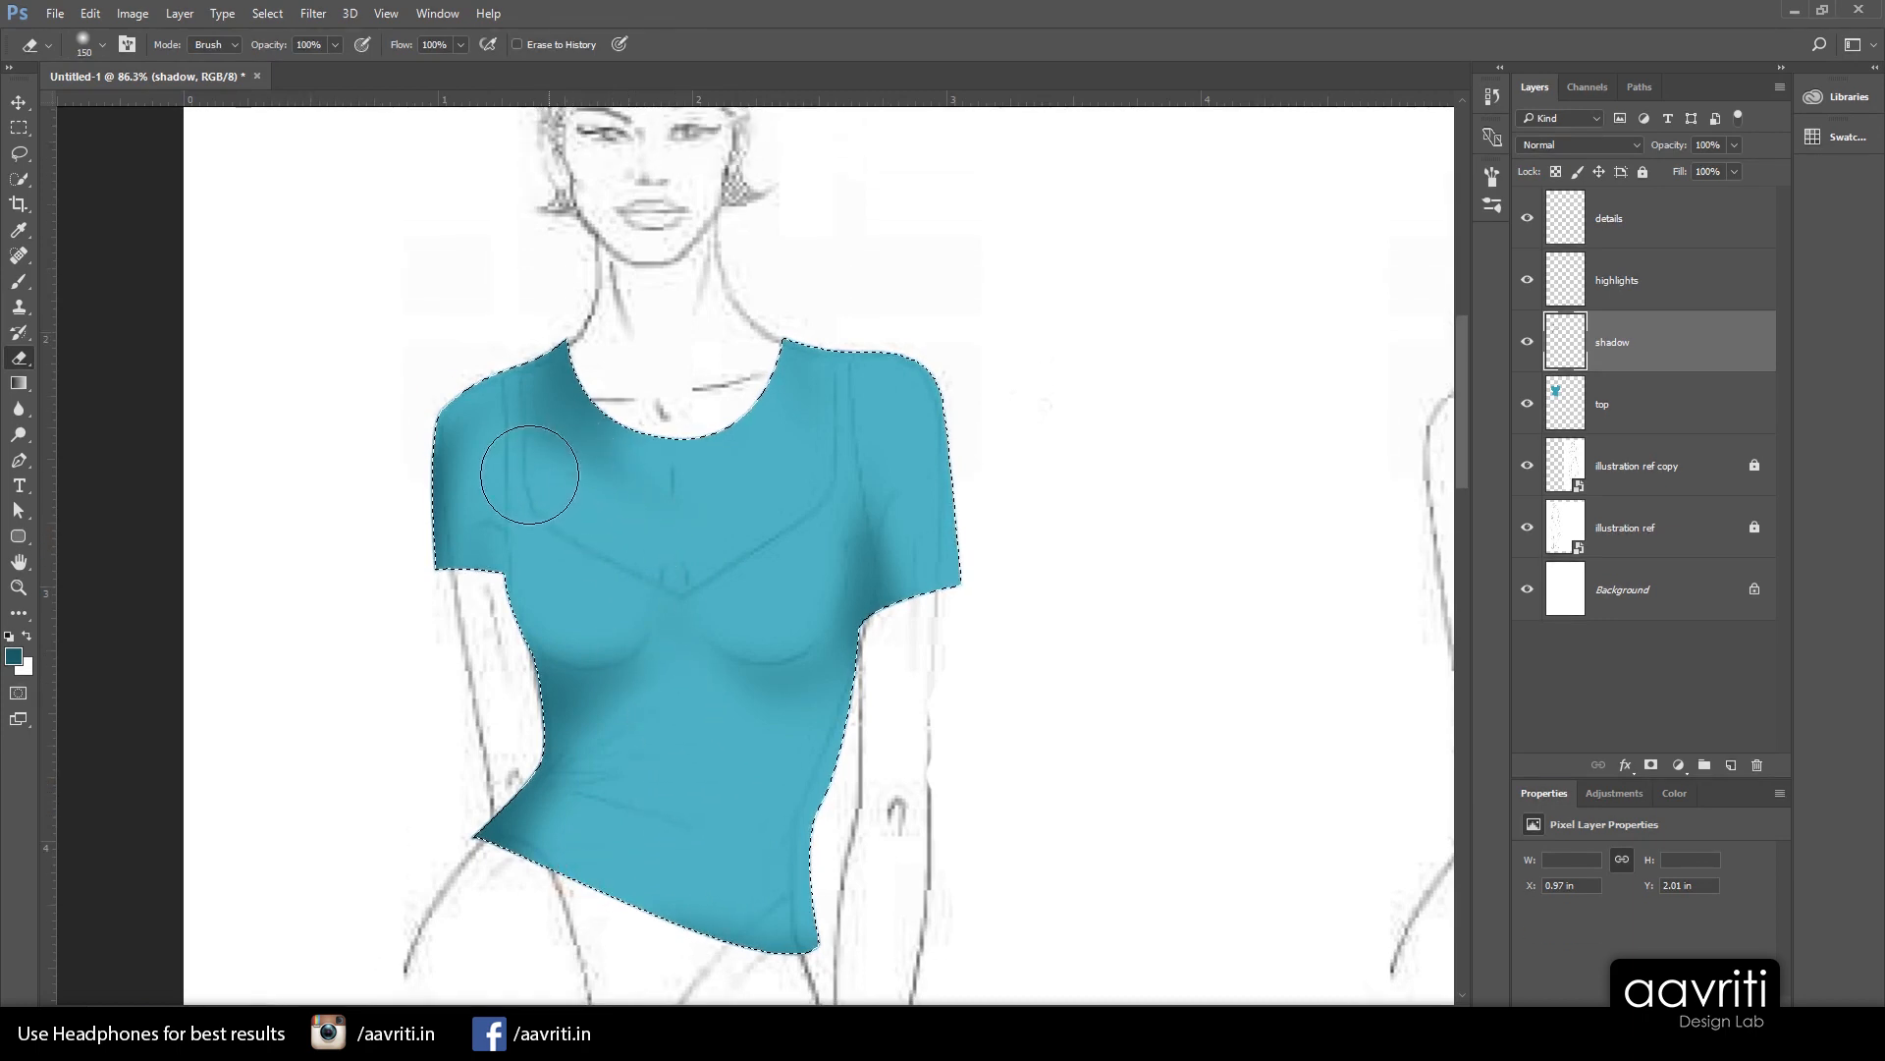
{"action": "left_click_drag", "start_coordinate": [523, 464], "coordinate": [740, 571]}
{"action": "scroll", "coordinate": [861, 541], "scroll_direction": "down", "scroll_amount": 2}
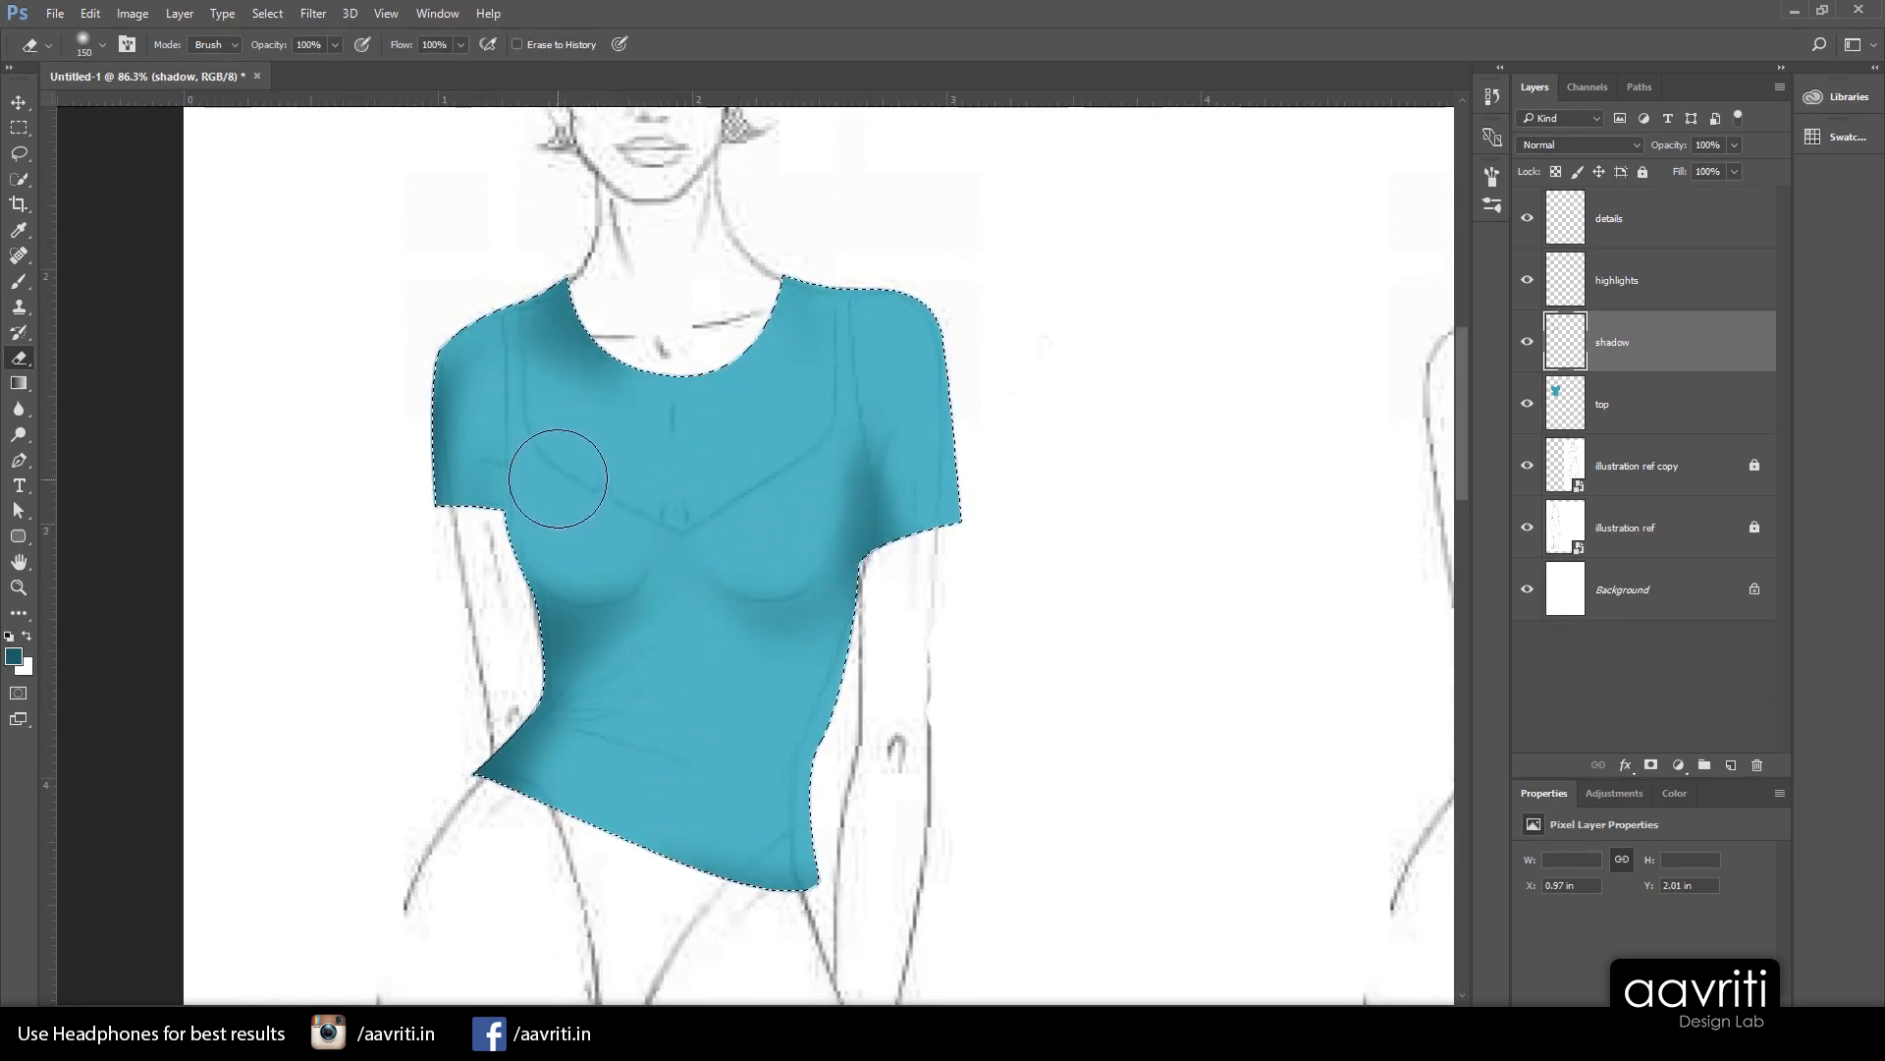
Reduce the brush to 45 px and shade the left armpit and the side below the left bust
{"action": "key", "text": "b"}
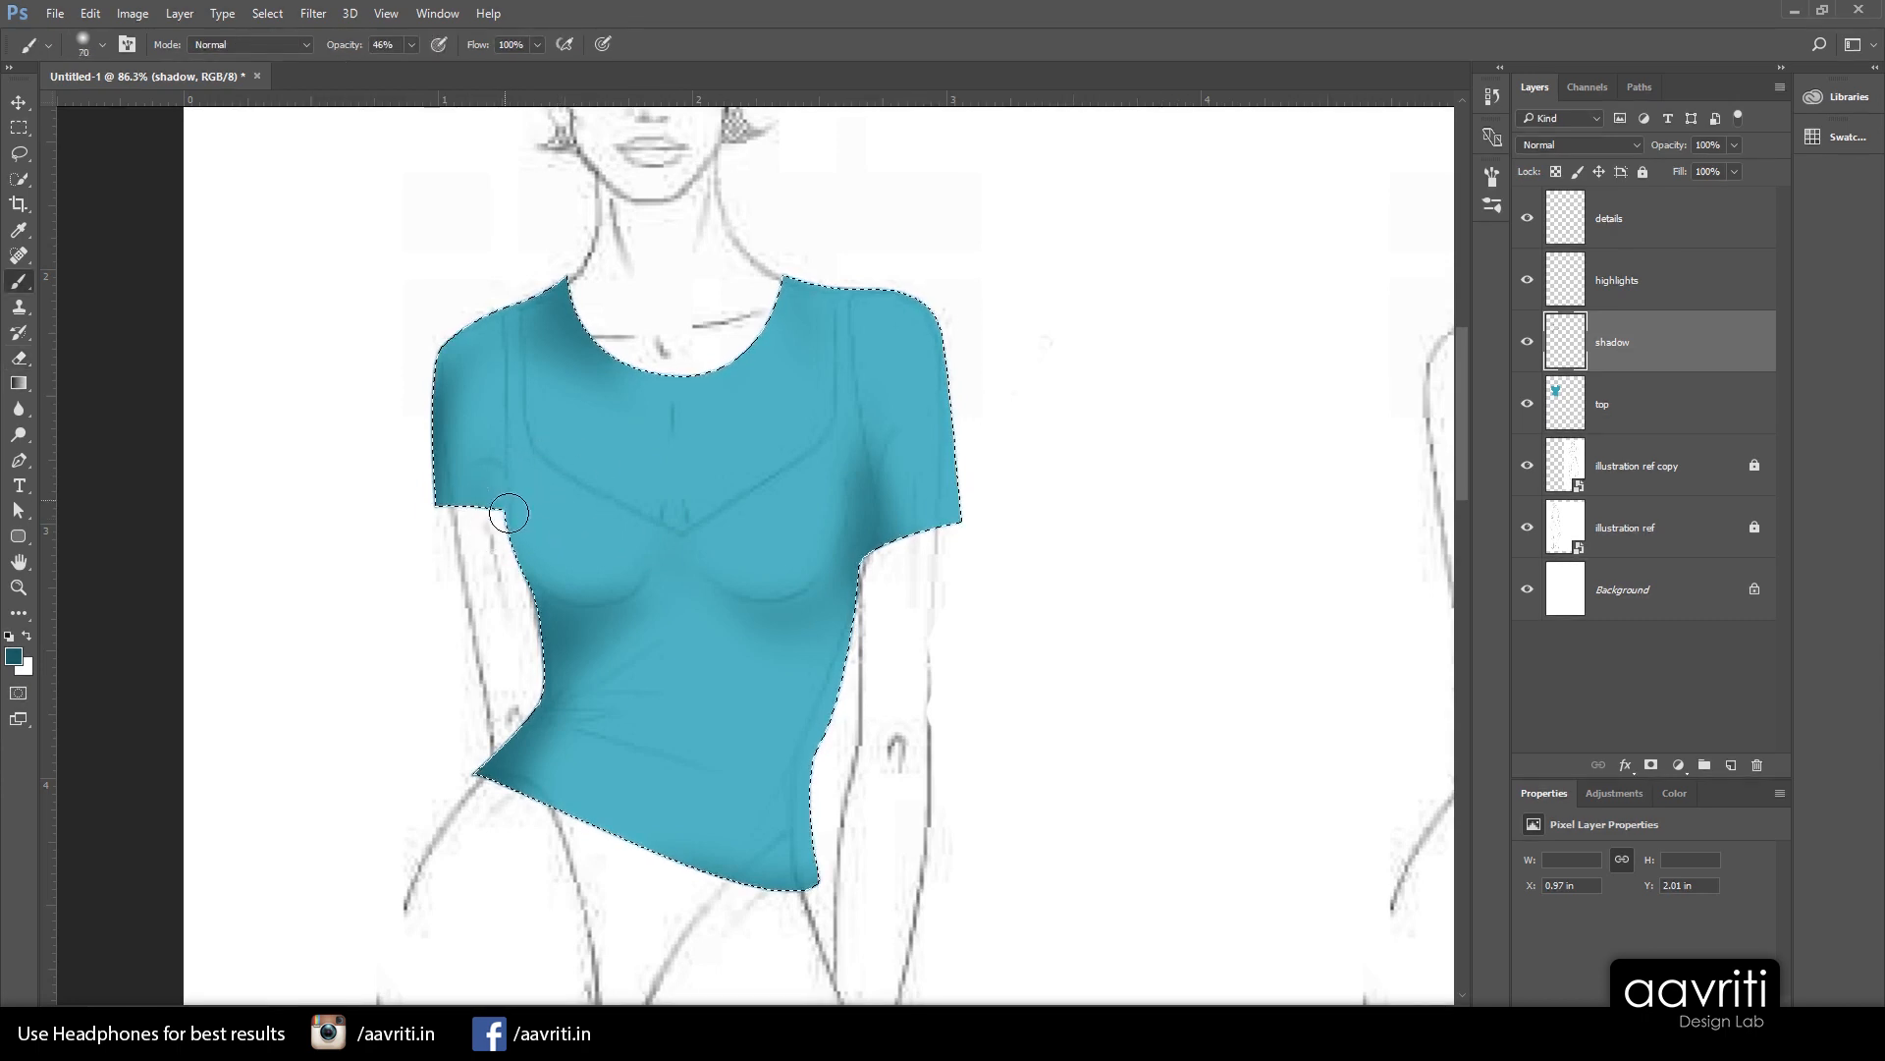
{"action": "key", "text": "bracketleft"}
{"action": "key", "text": "bracketleft"}
{"action": "key", "text": "bracketleft"}
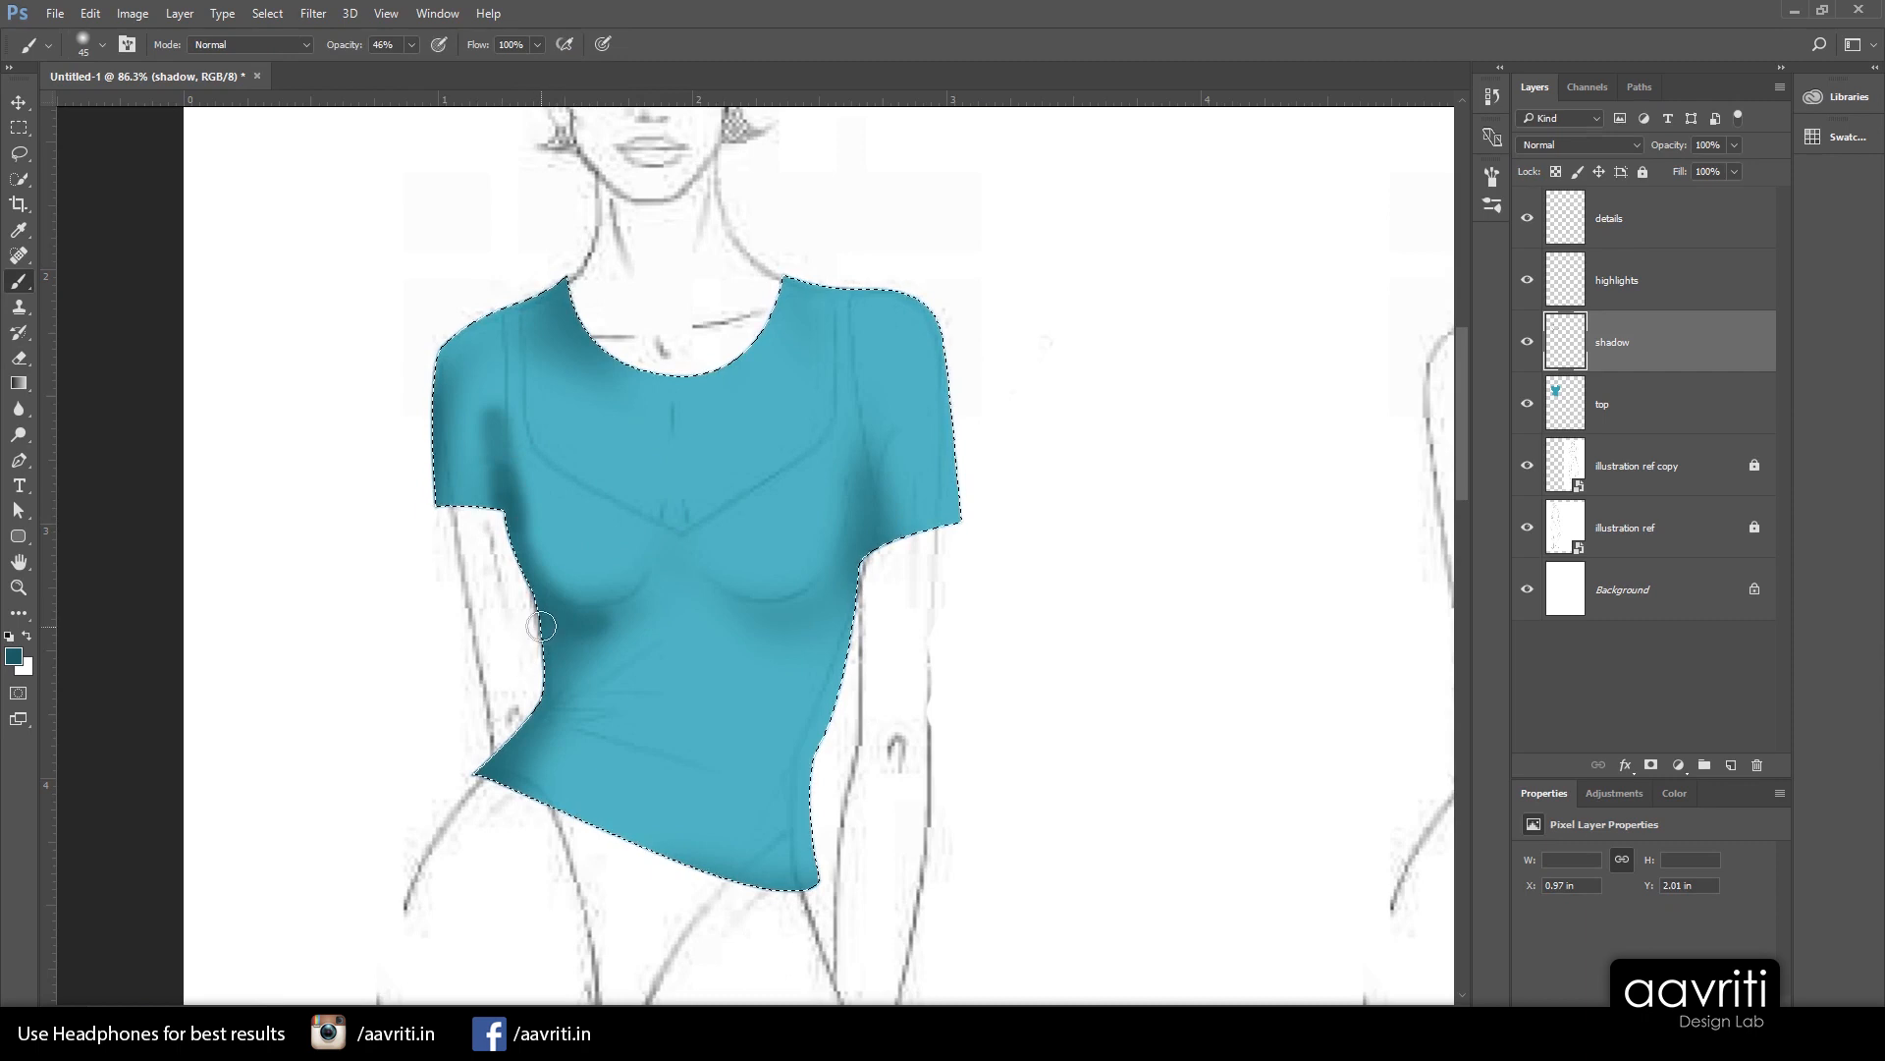
Erase the leftover shadow on the left sleeve and blend the midriff shading with the eraser reduced to 80 px
{"action": "key", "text": "e"}
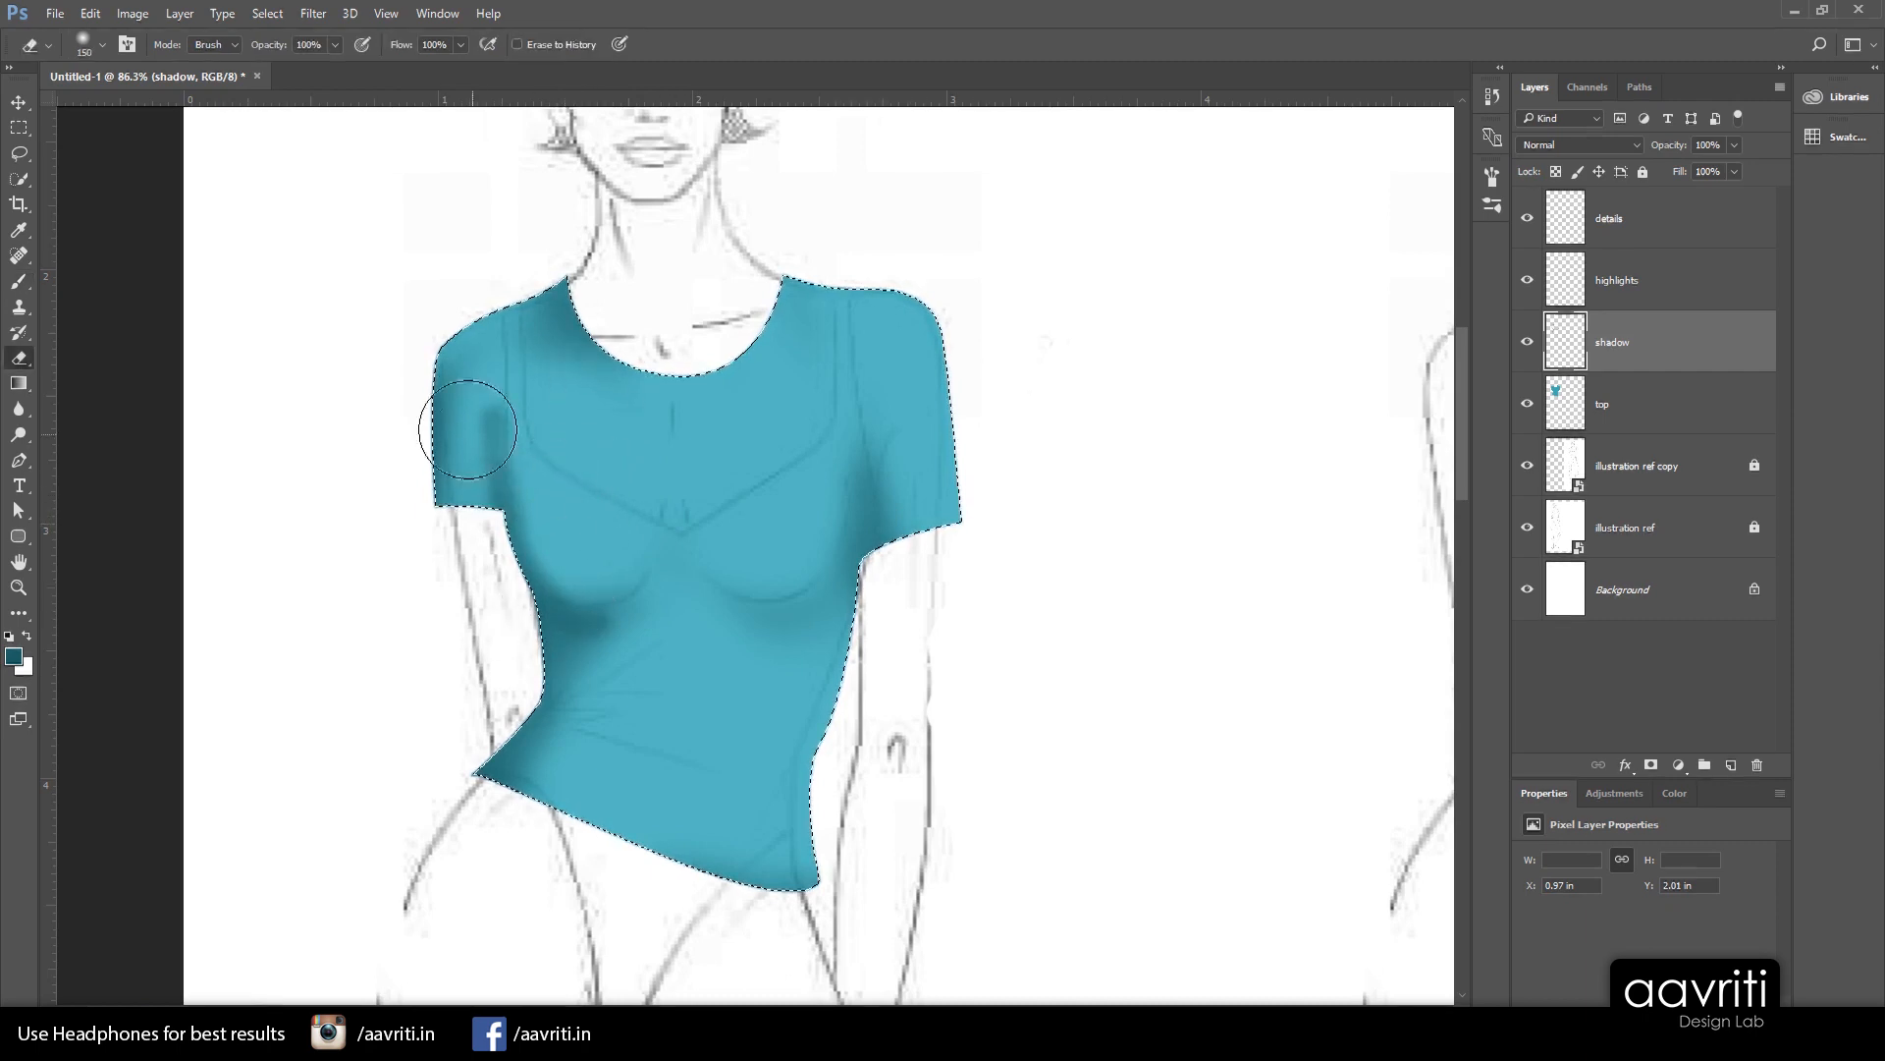
{"action": "key", "text": "bracketleft"}
{"action": "key", "text": "bracketleft"}
{"action": "key", "text": "bracketleft"}
{"action": "key", "text": "bracketleft"}
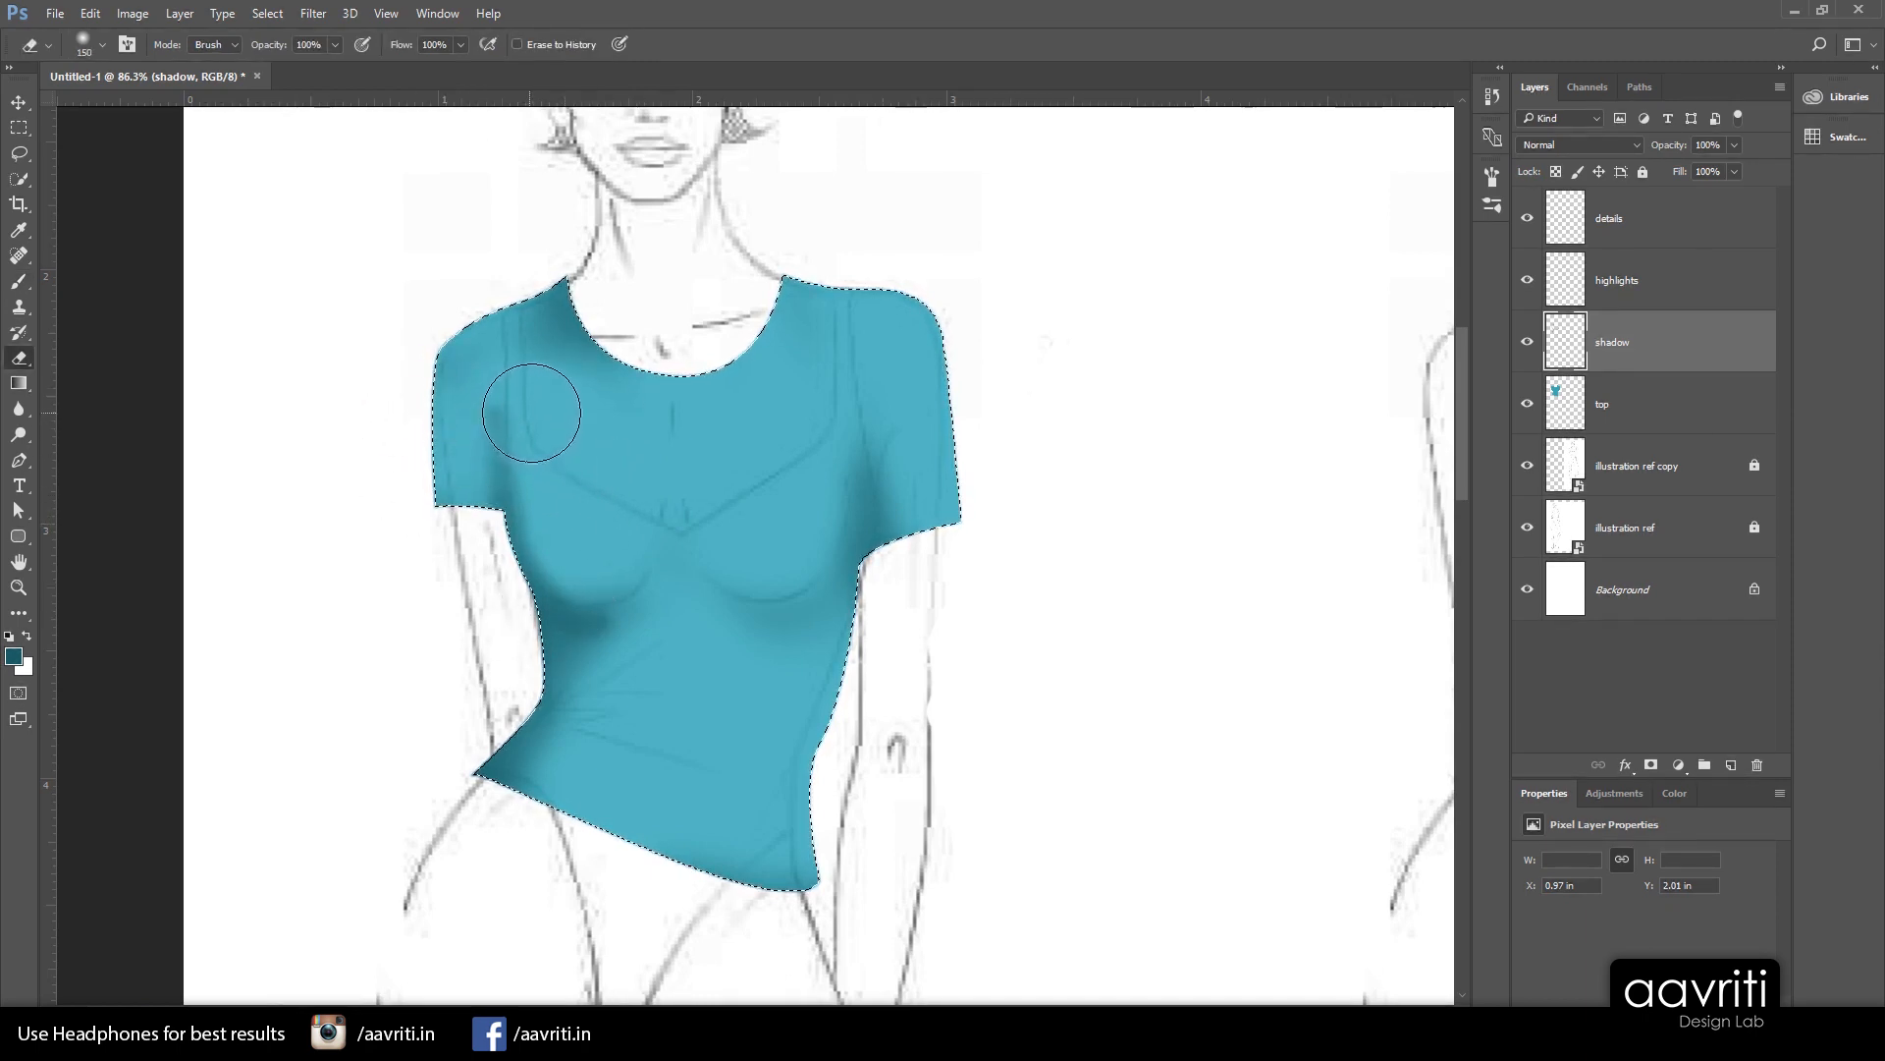
{"action": "left_click", "coordinate": [476, 469]}
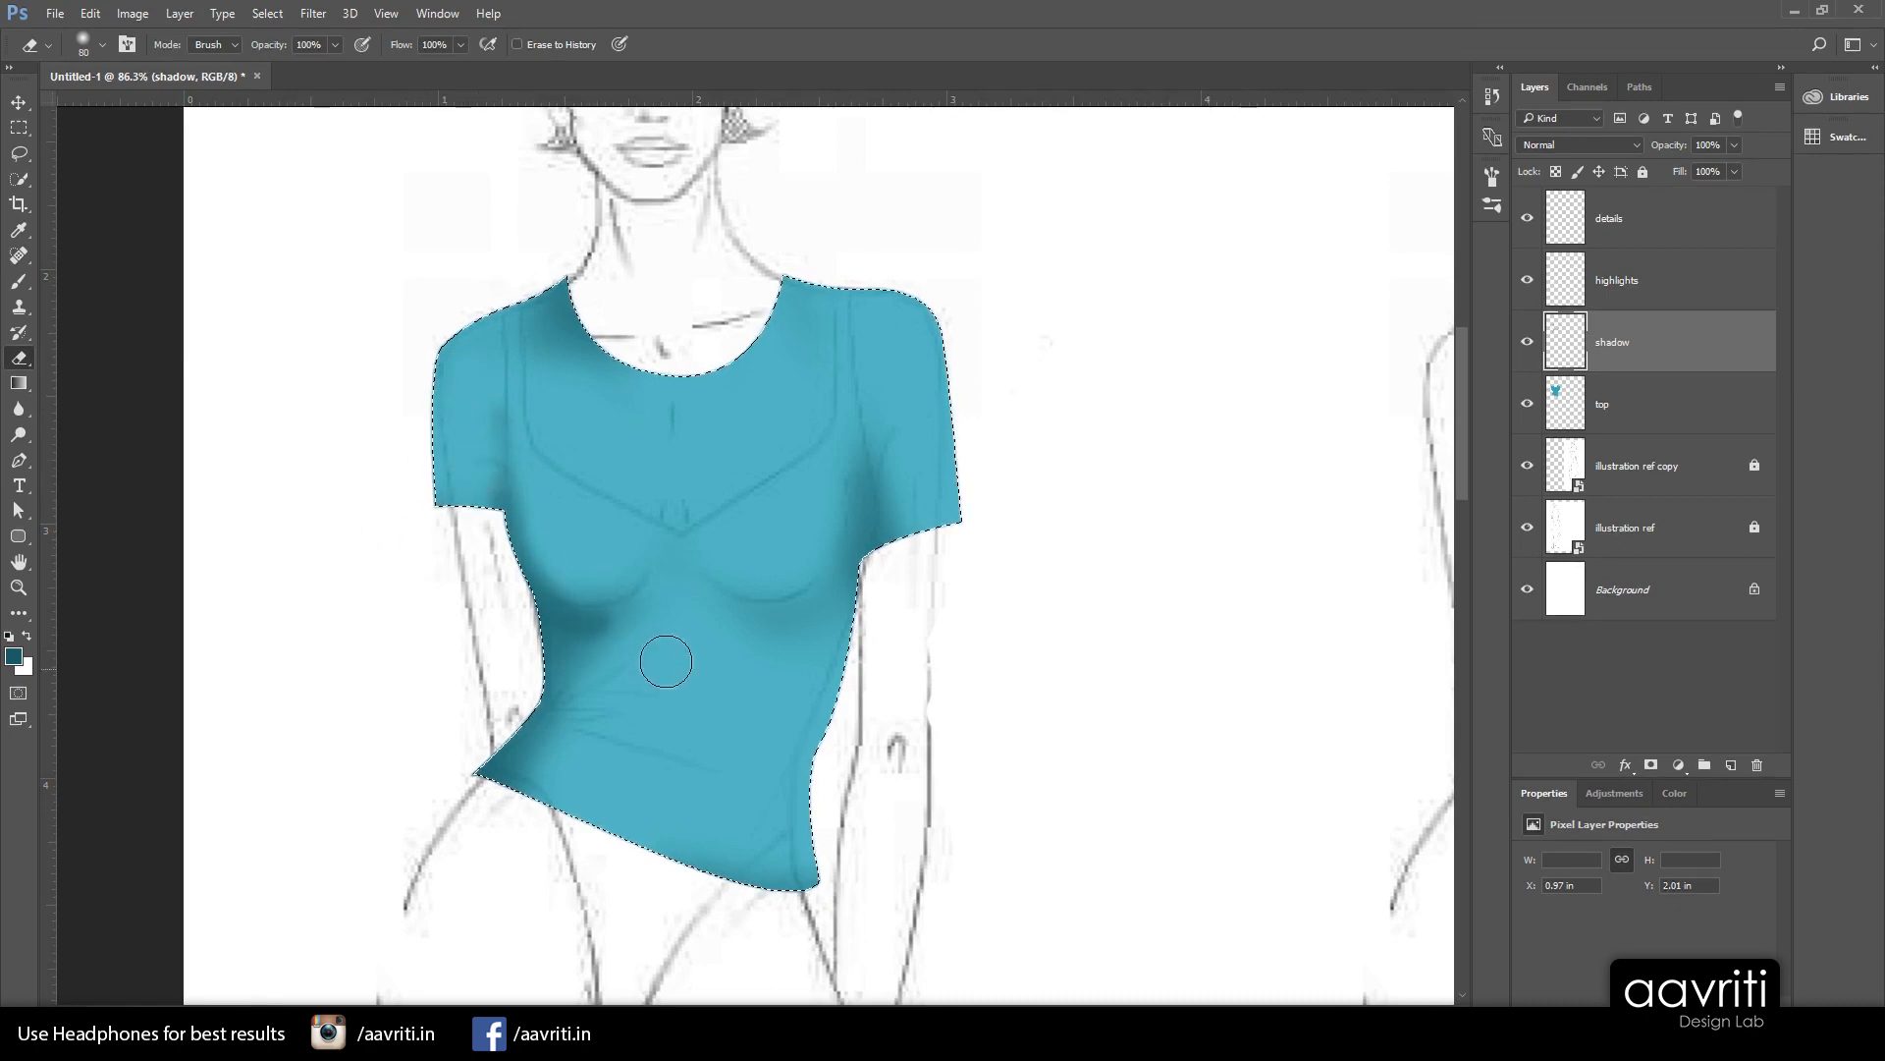
{"action": "mouse_move", "coordinate": [666, 662]}
{"action": "left_mouse_down"}
{"action": "mouse_move", "coordinate": [589, 632]}
{"action": "mouse_move", "coordinate": [581, 596]}
{"action": "mouse_move", "coordinate": [586, 712]}
{"action": "left_mouse_up"}
{"action": "scroll", "coordinate": [788, 666], "scroll_direction": "down", "scroll_amount": 3}
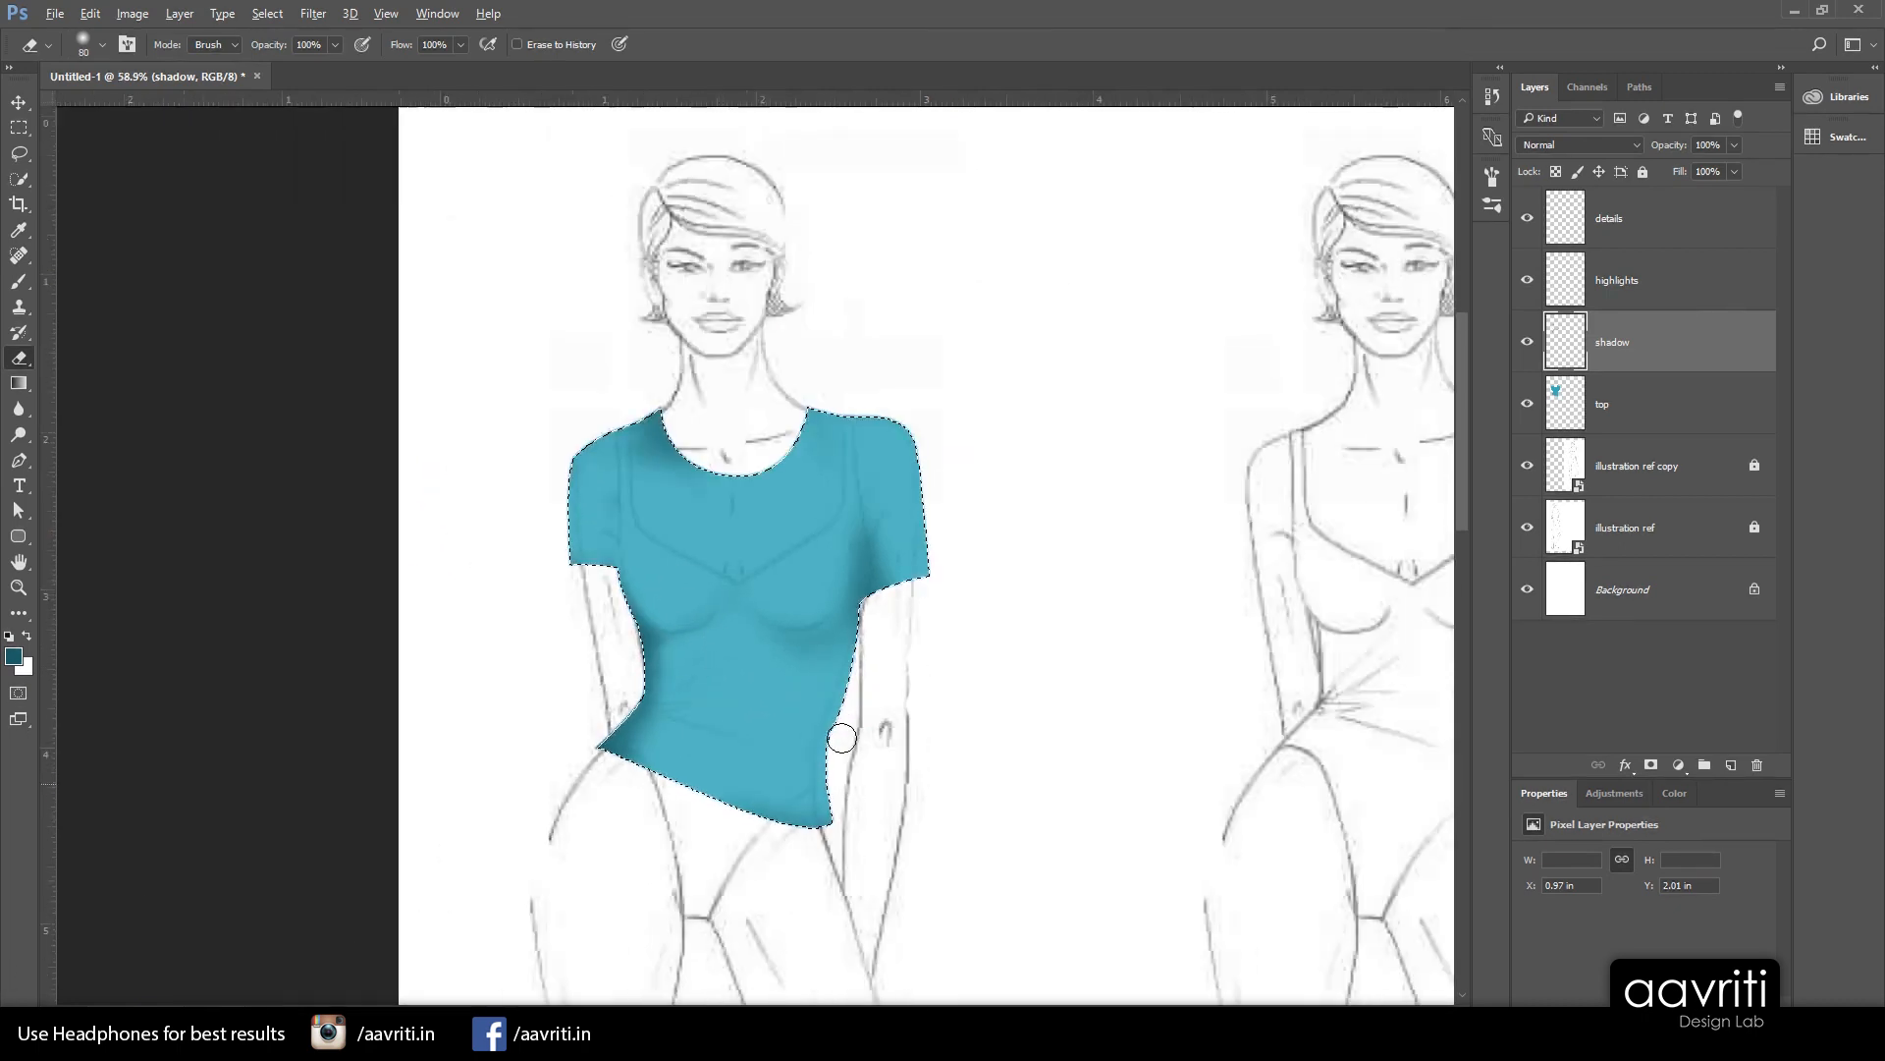
Hide the shadow layer, raise the top layer's opacity to 100%, and show the shadow layer again
{"action": "scroll", "coordinate": [1009, 573], "scroll_direction": "up", "scroll_amount": 2}
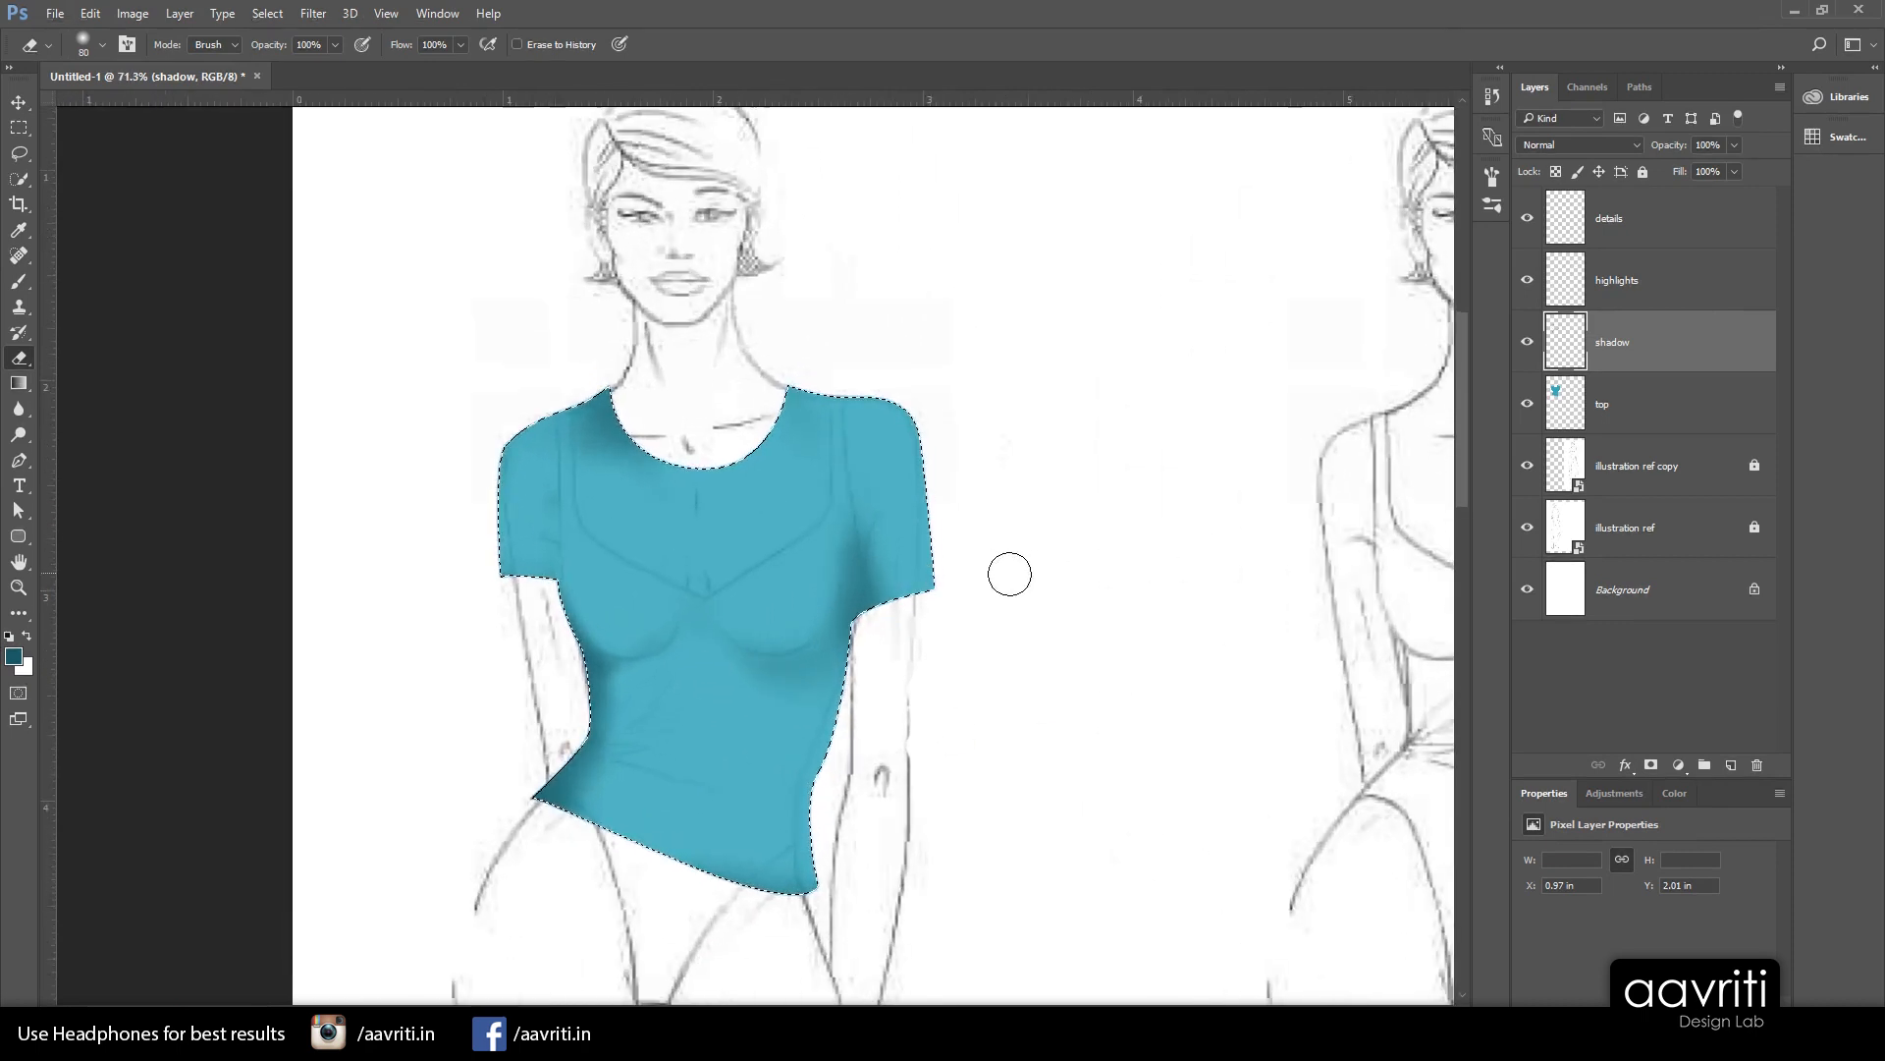
{"action": "left_click", "coordinate": [1528, 344]}
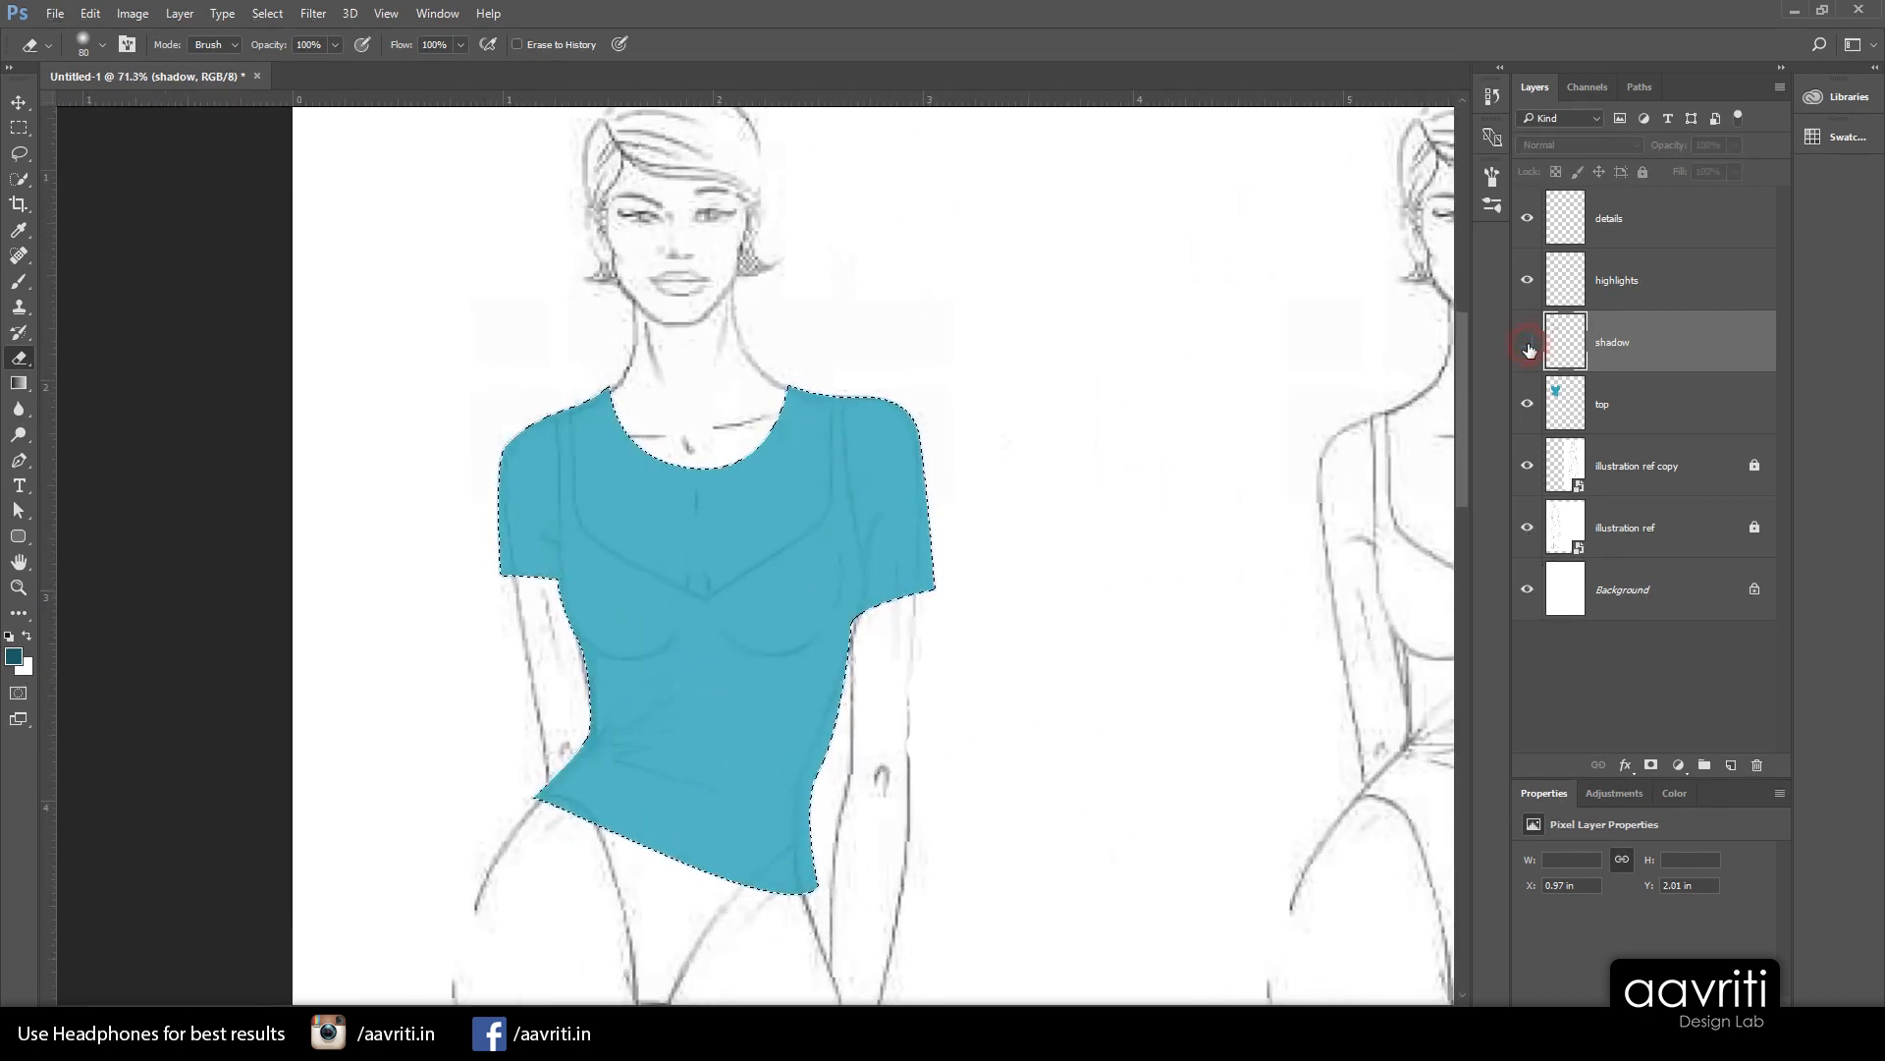
{"action": "left_click", "coordinate": [1635, 405]}
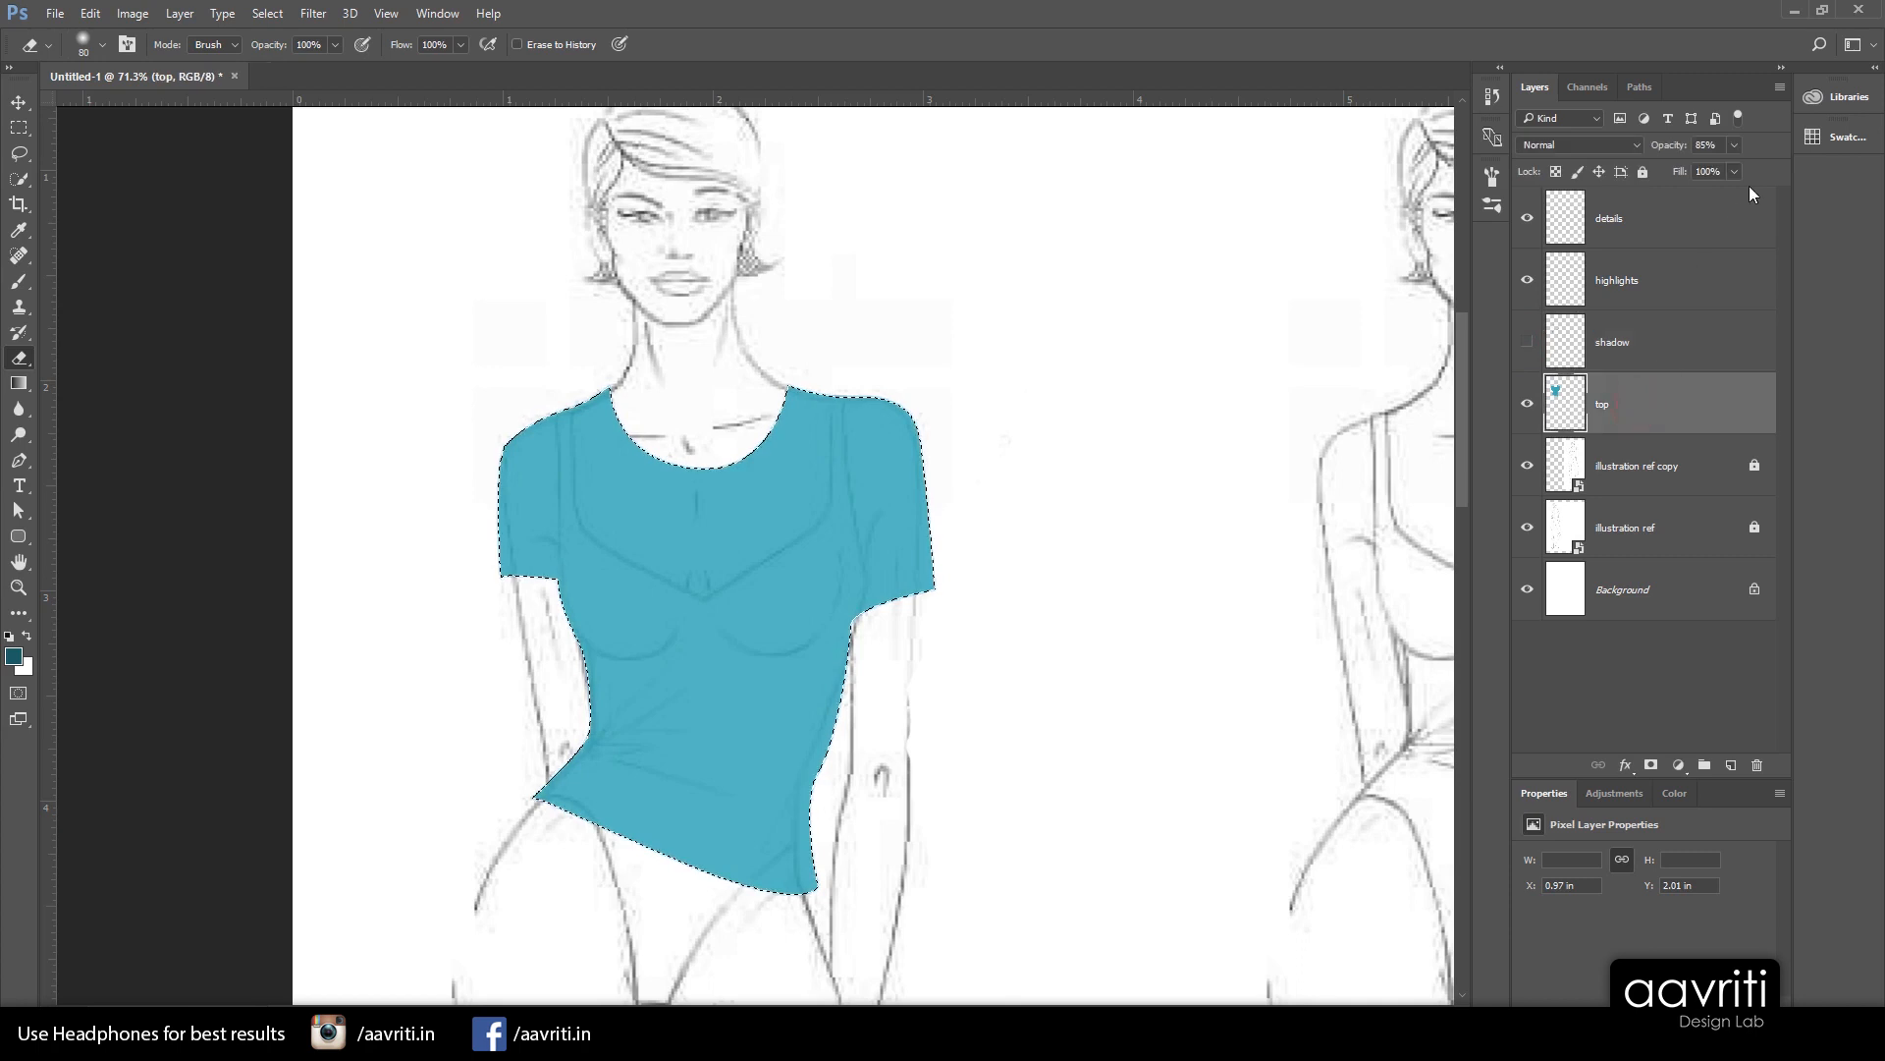
{"action": "left_click", "coordinate": [1737, 145]}
{"action": "left_click_drag", "start_coordinate": [1732, 173], "coordinate": [1800, 197]}
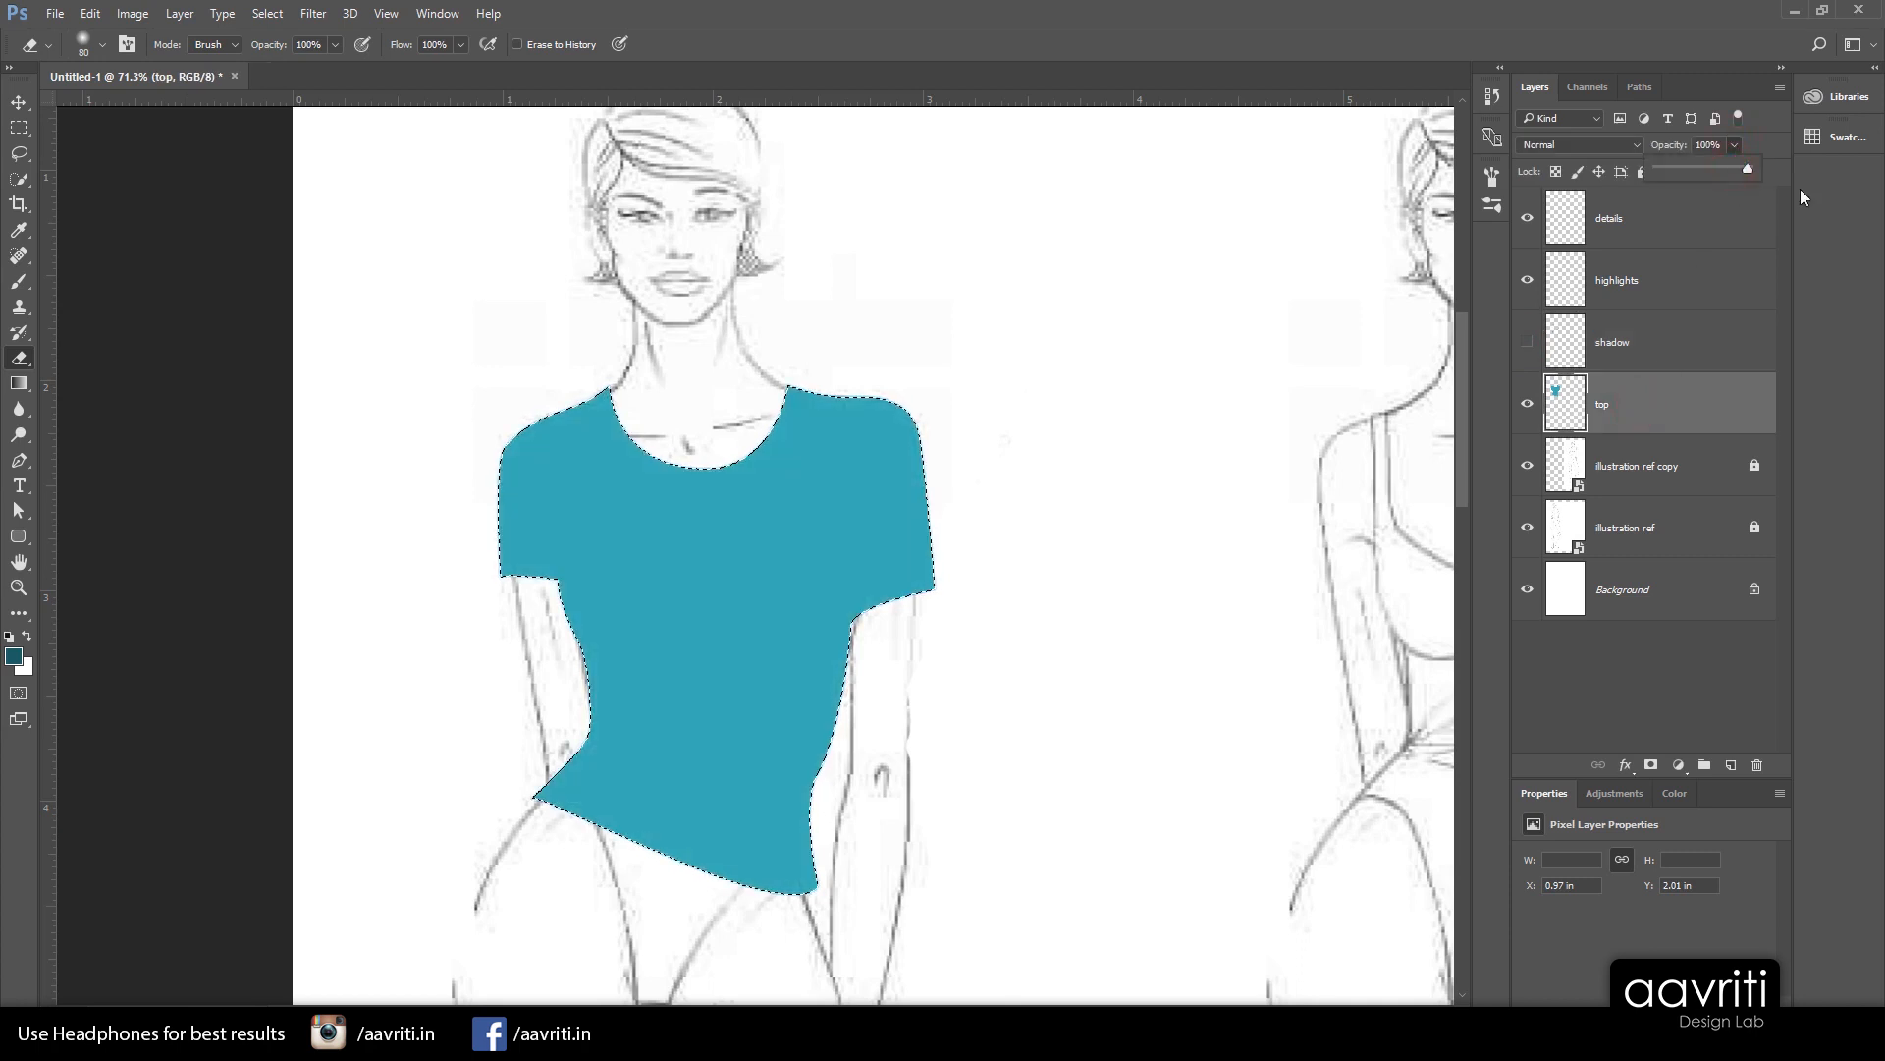
{"action": "left_click", "coordinate": [1701, 346]}
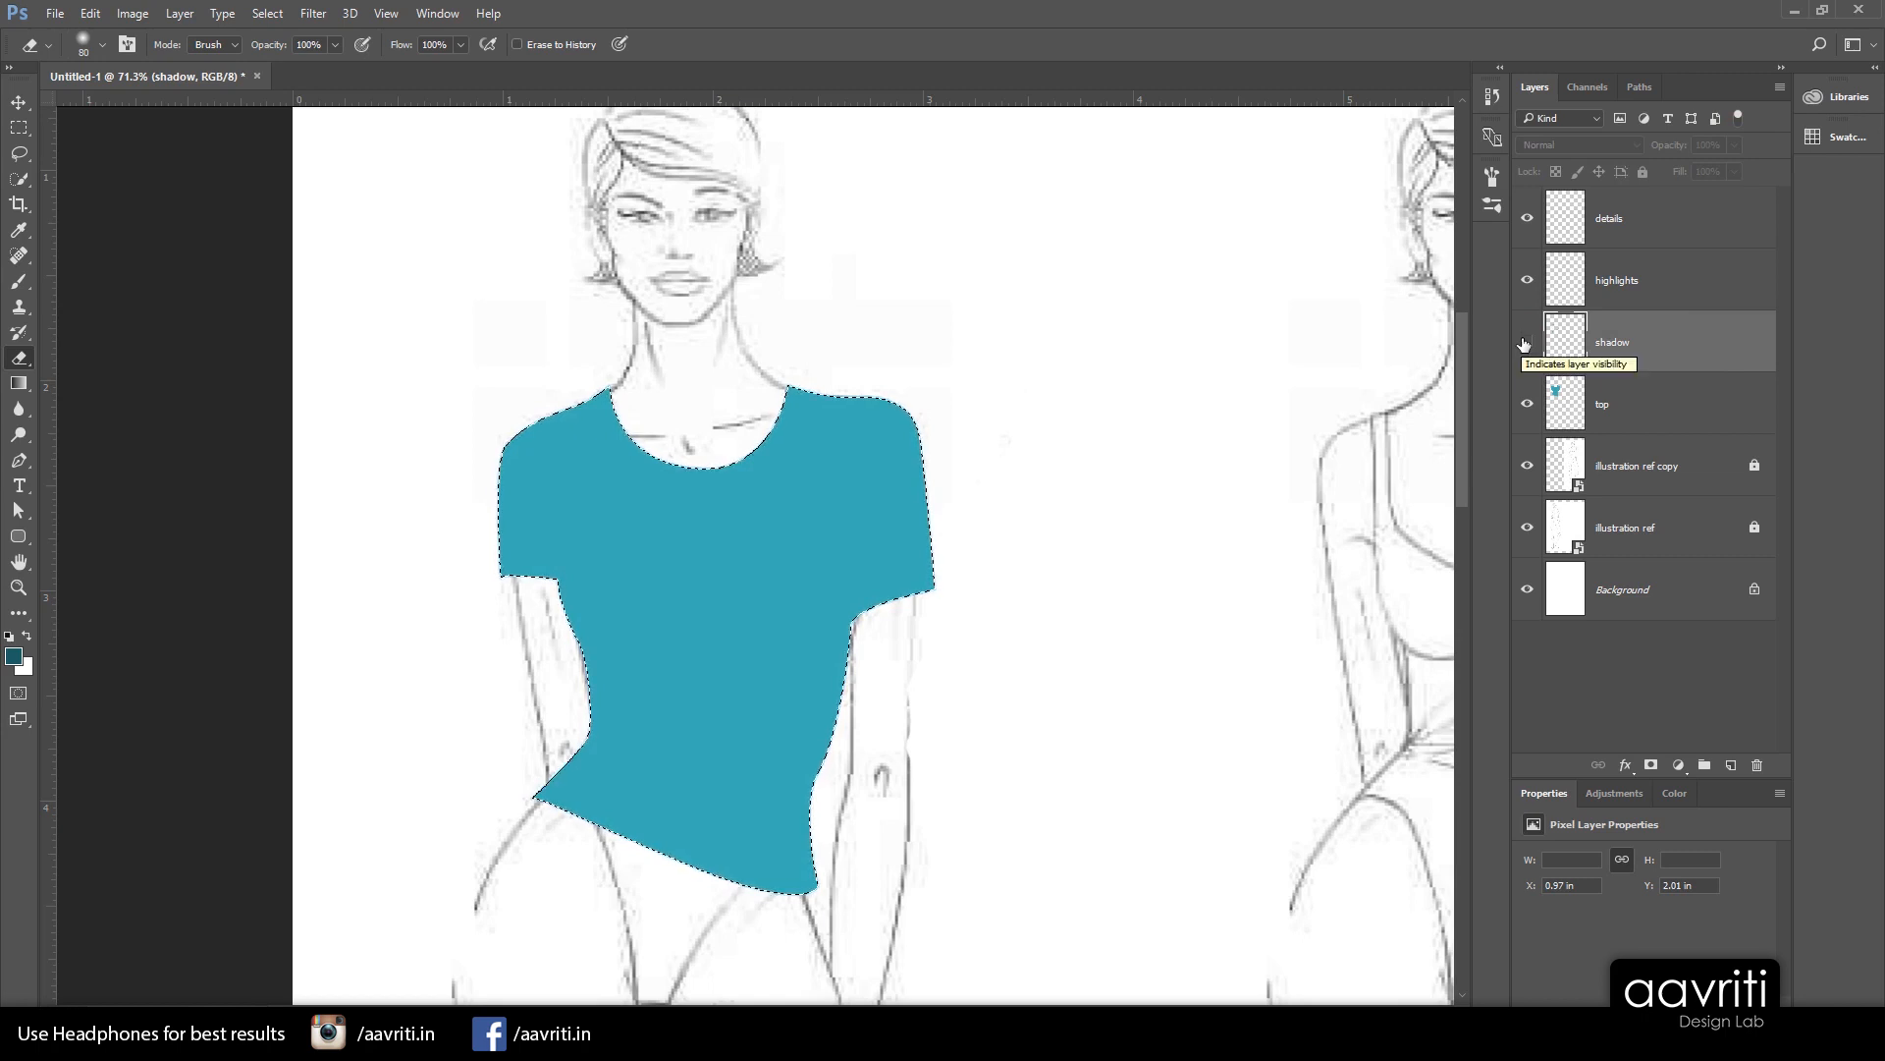
{"action": "left_click", "coordinate": [1525, 343]}
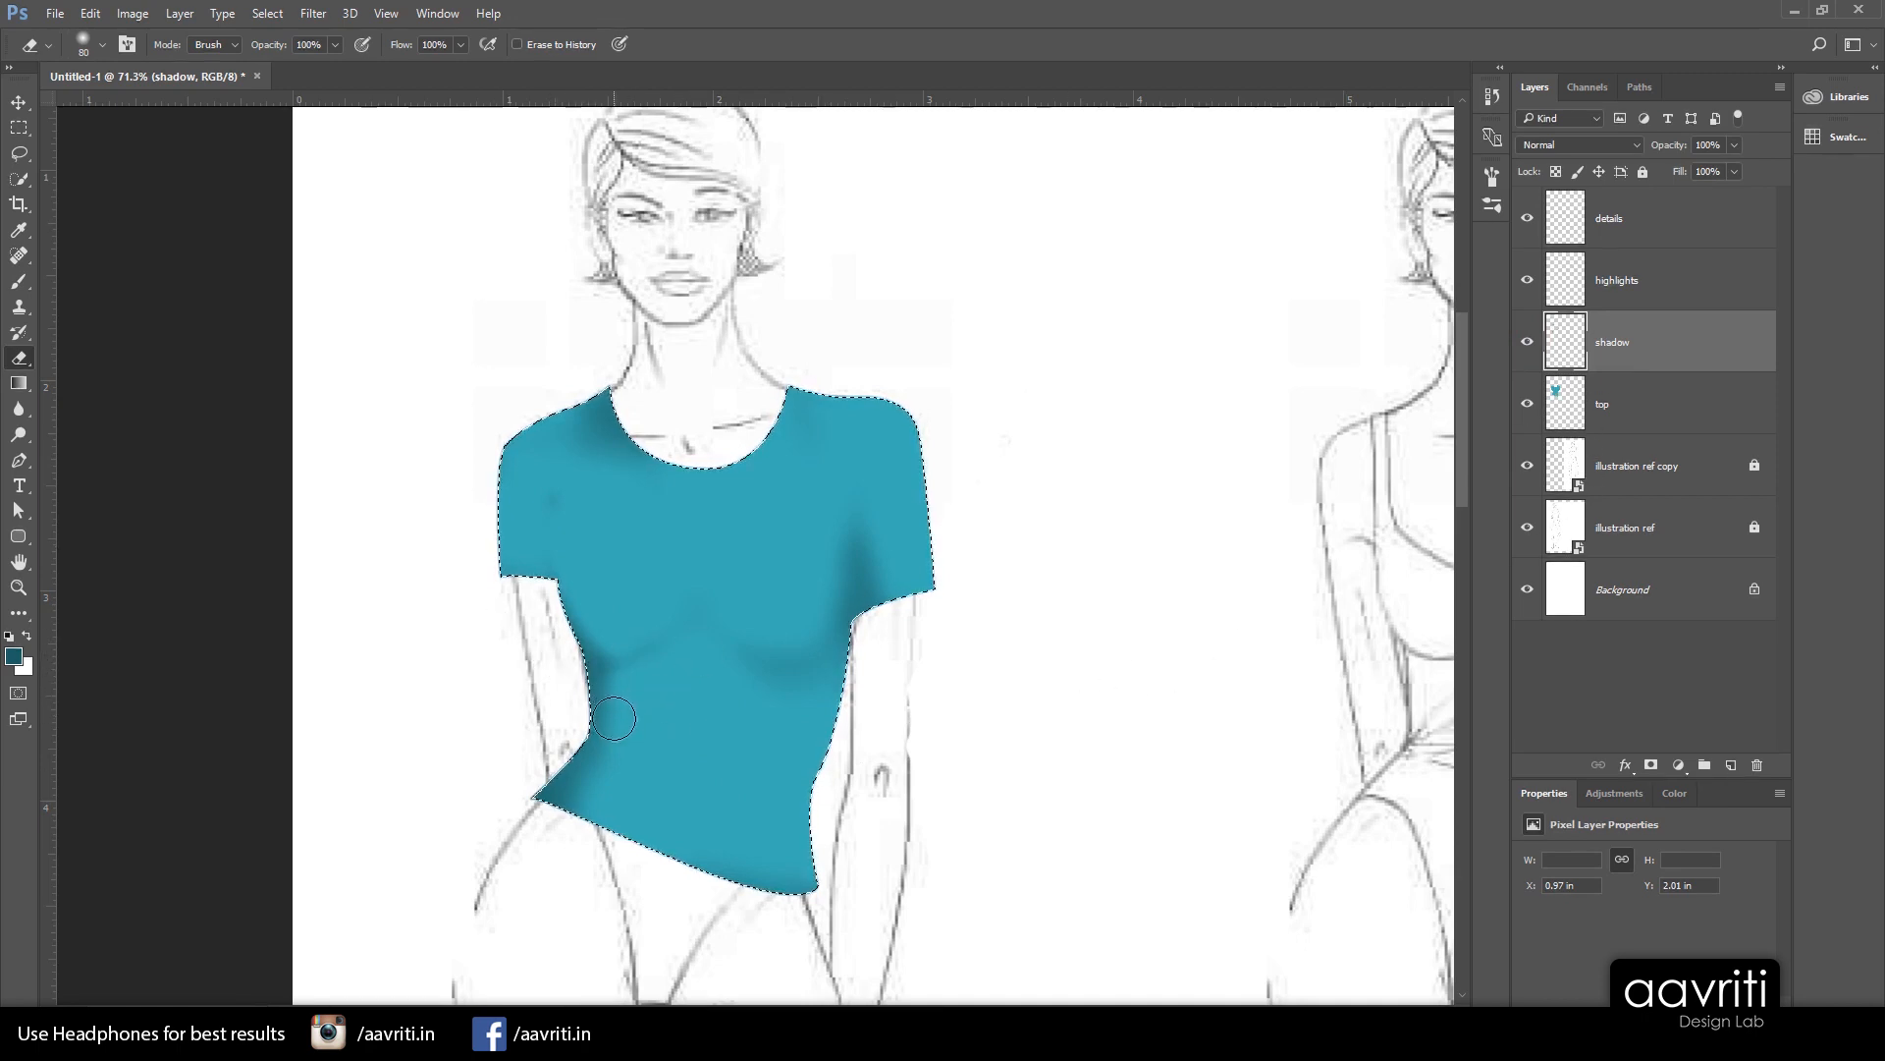
Lower the top layer's opacity until the reference sketch lines show through, and reselect the shadow layer
{"action": "scroll", "coordinate": [614, 720], "scroll_direction": "up", "scroll_amount": 3}
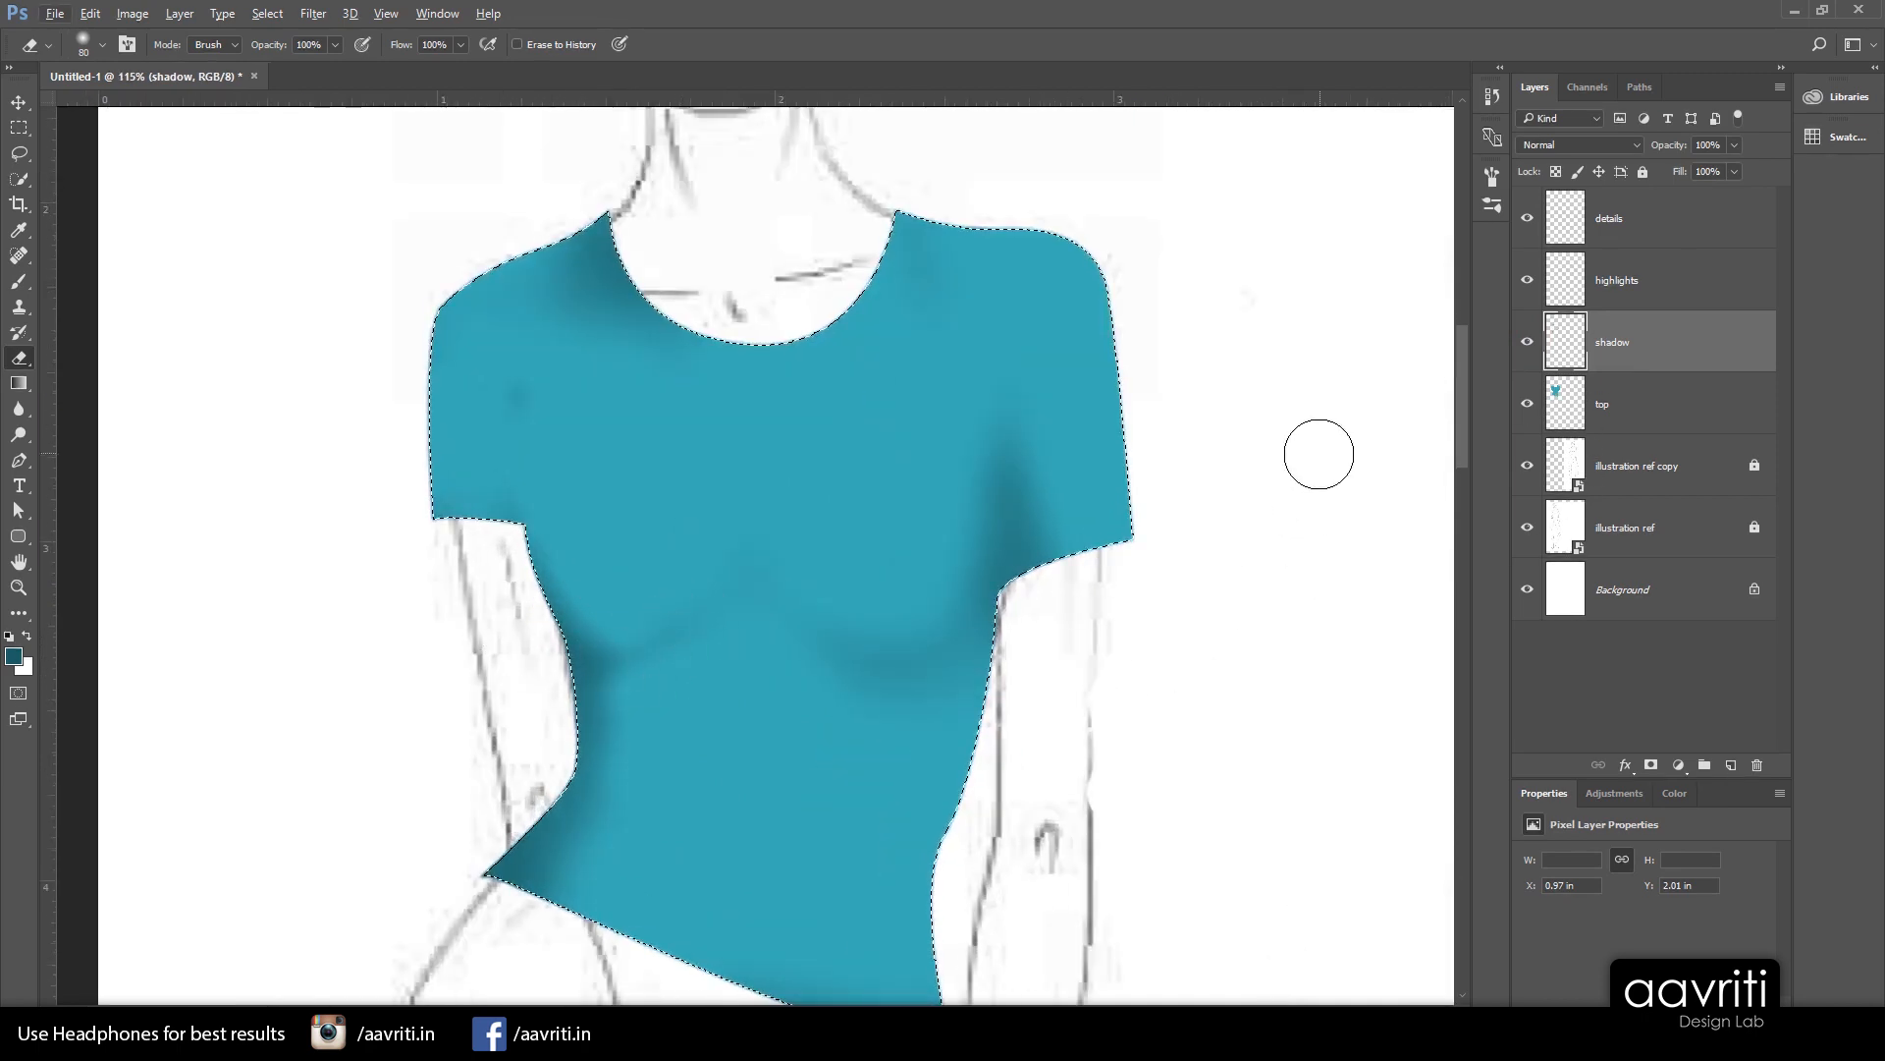
{"action": "left_click", "coordinate": [1683, 407]}
{"action": "left_click", "coordinate": [1735, 145]}
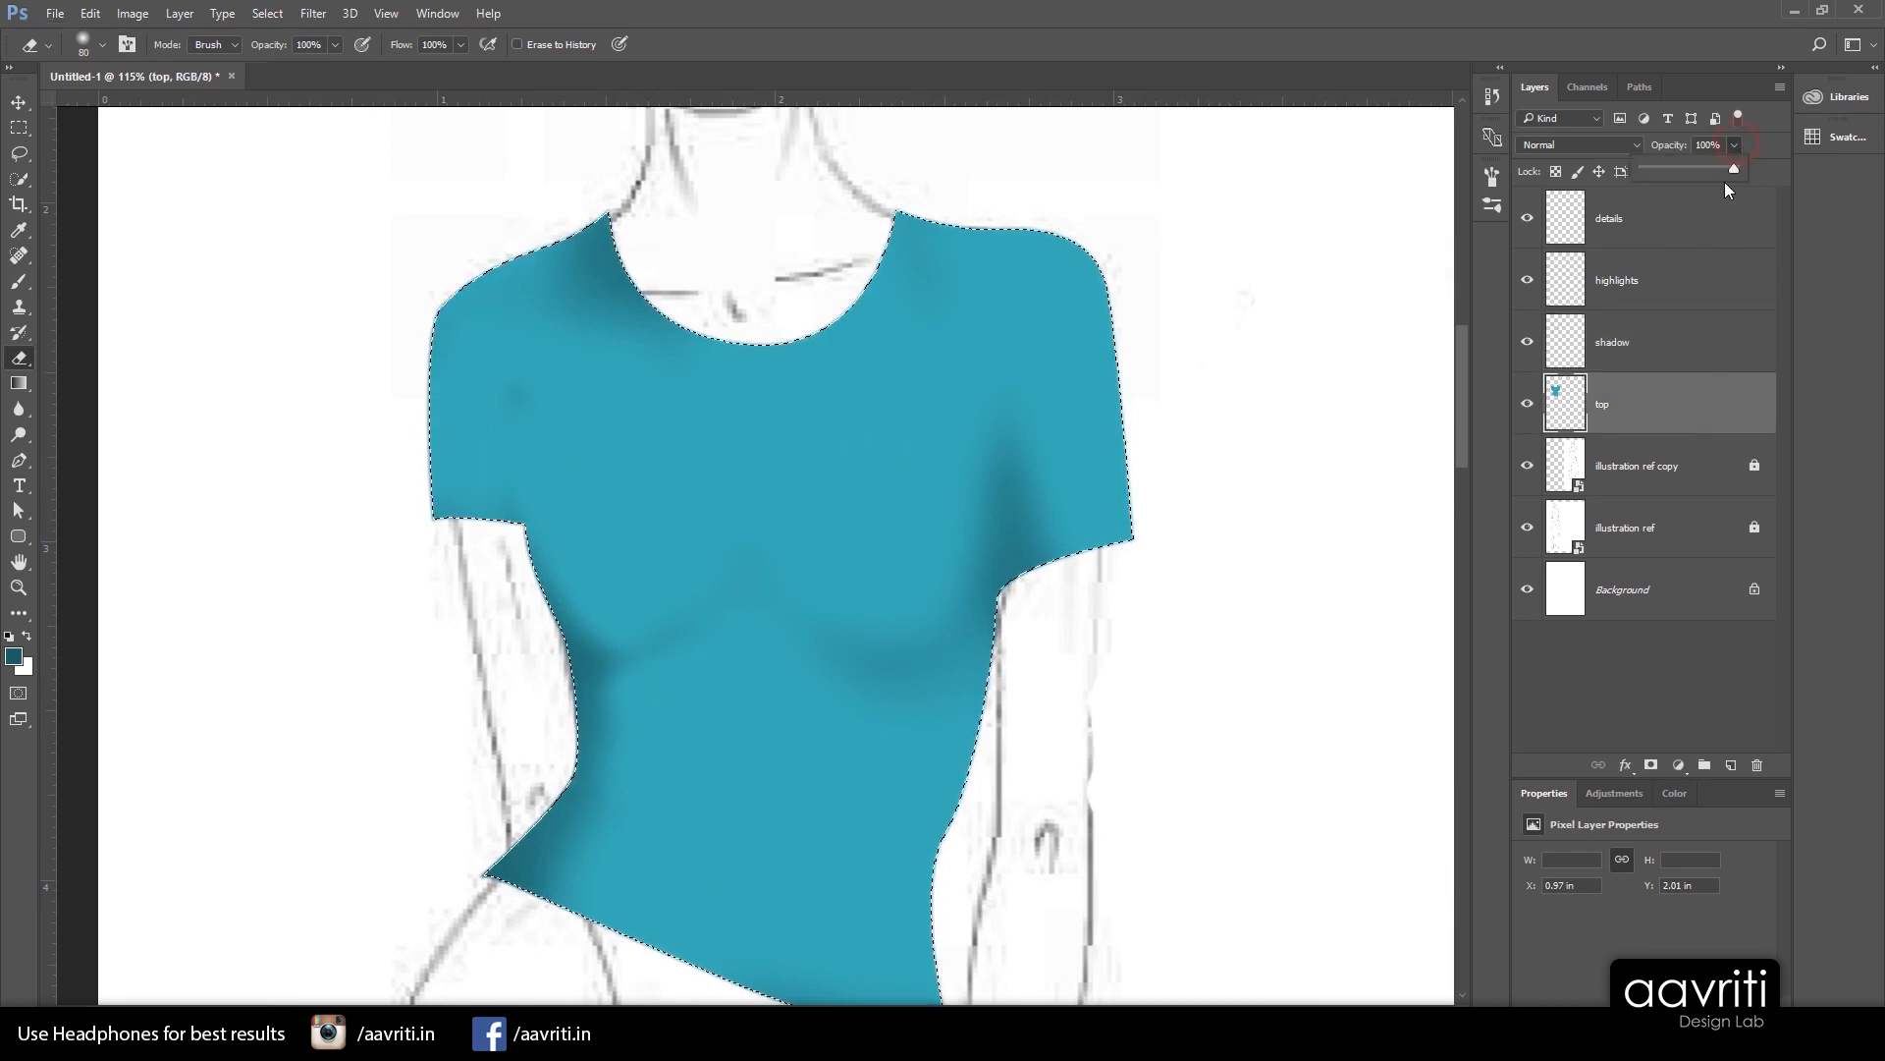
{"action": "left_click_drag", "start_coordinate": [1722, 171], "coordinate": [1696, 226]}
{"action": "left_click", "coordinate": [1683, 340]}
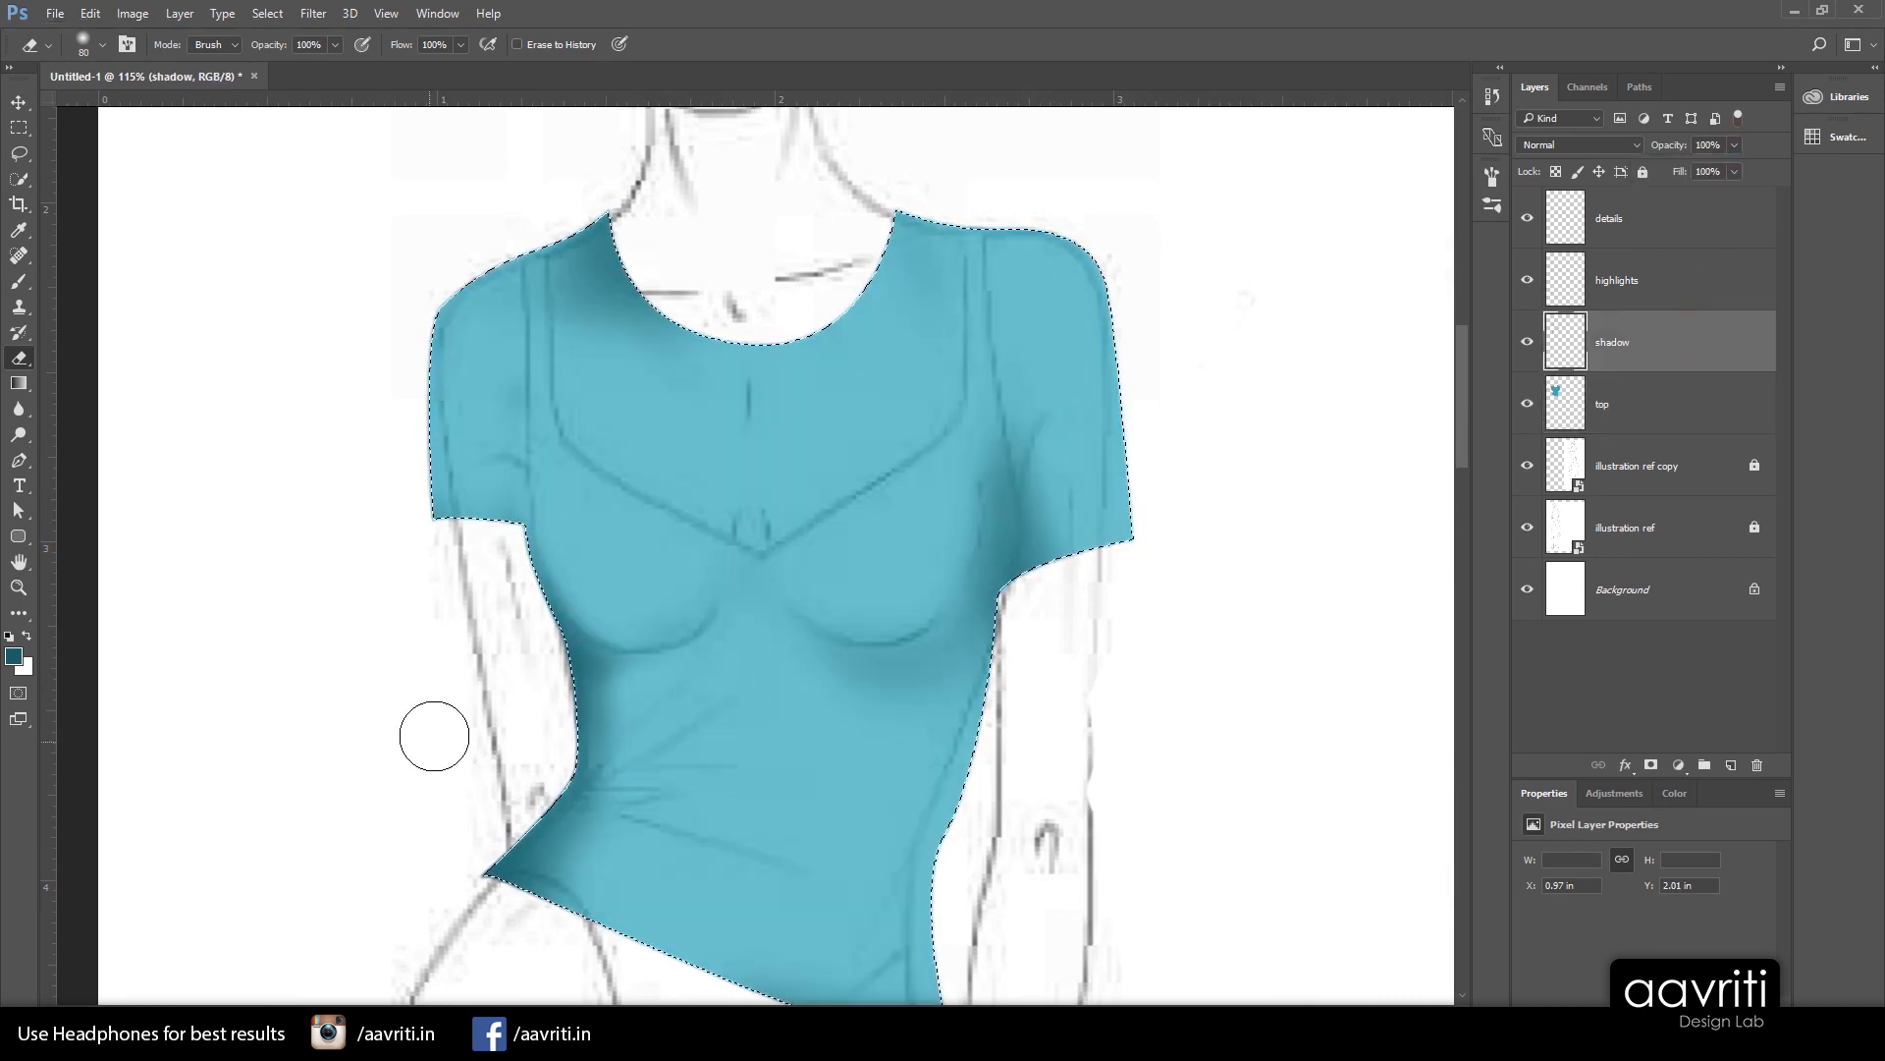
Brush dark teal shadows under both busts and at the left sleeve's underarm, and soften their lower edges with a 175 px eraser
{"action": "scroll", "coordinate": [577, 703], "scroll_direction": "down", "scroll_amount": 3}
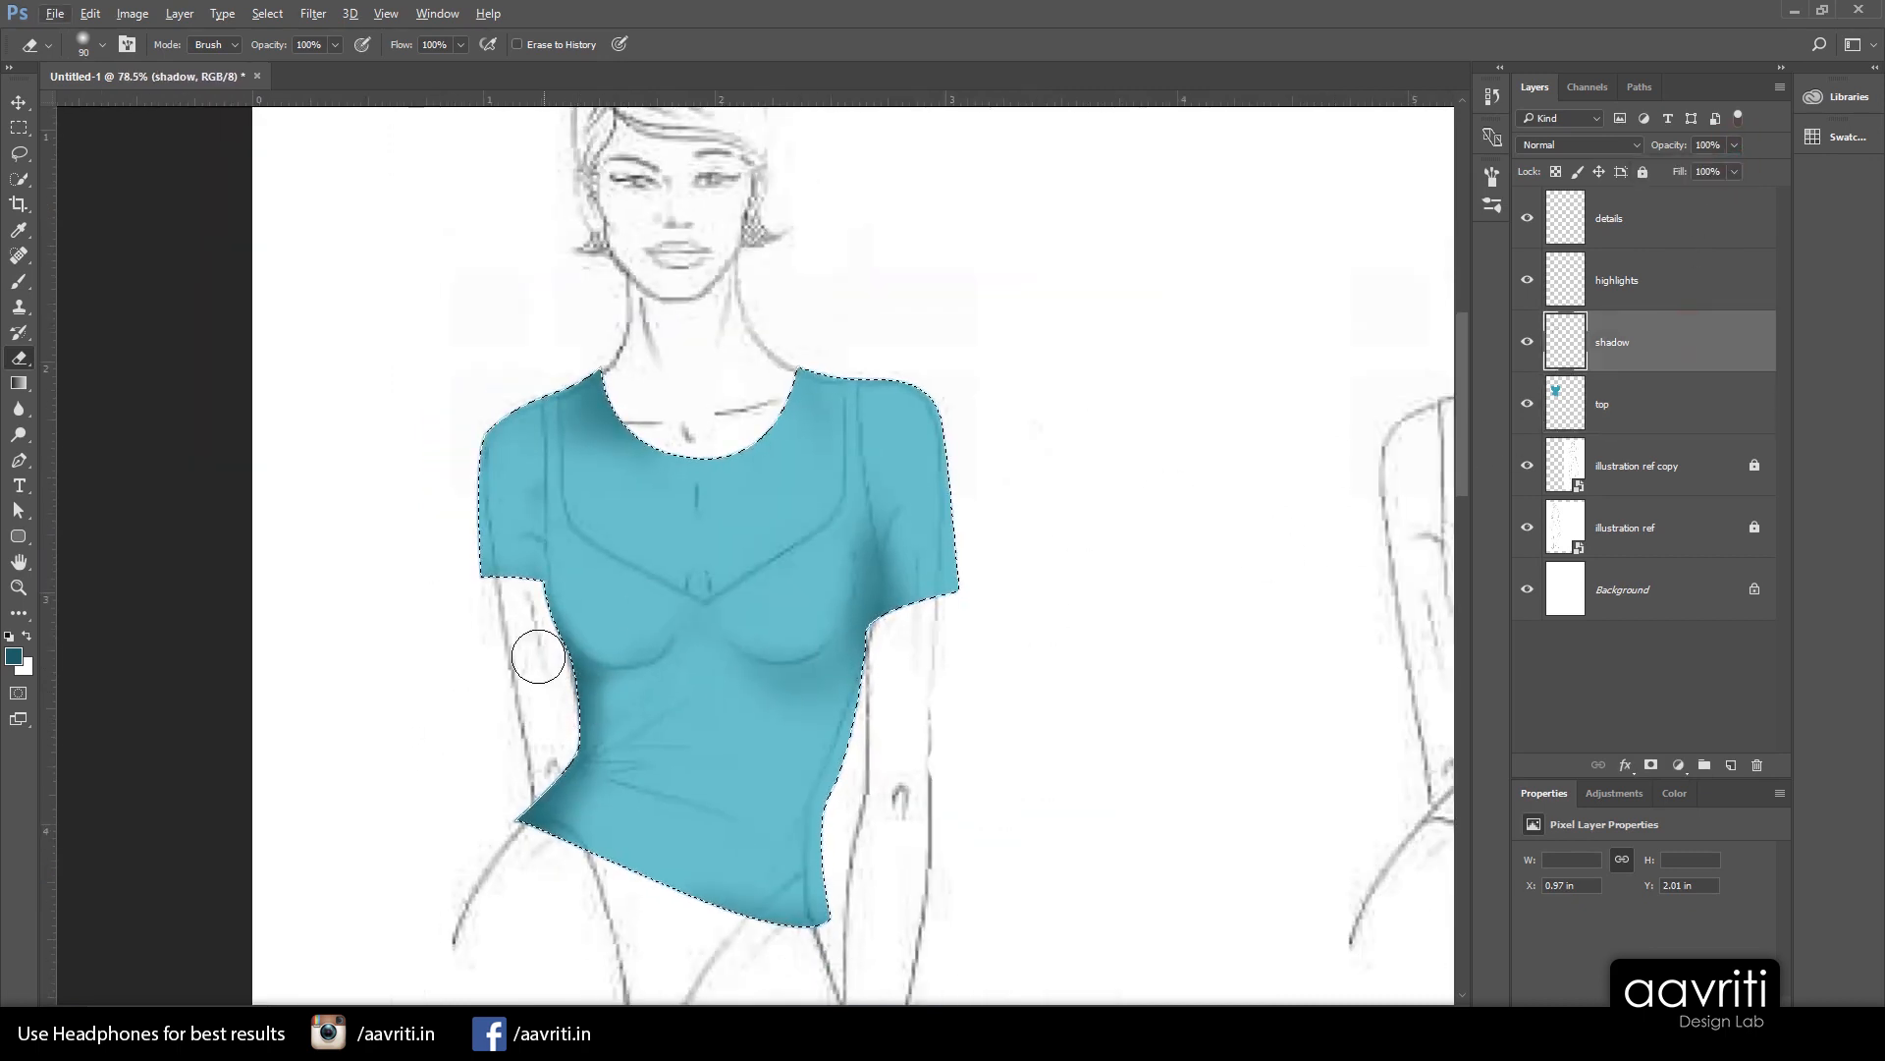
{"action": "key", "text": "bracketright"}
{"action": "key", "text": "bracketright"}
{"action": "key", "text": "bracketright"}
{"action": "key", "text": "bracketright"}
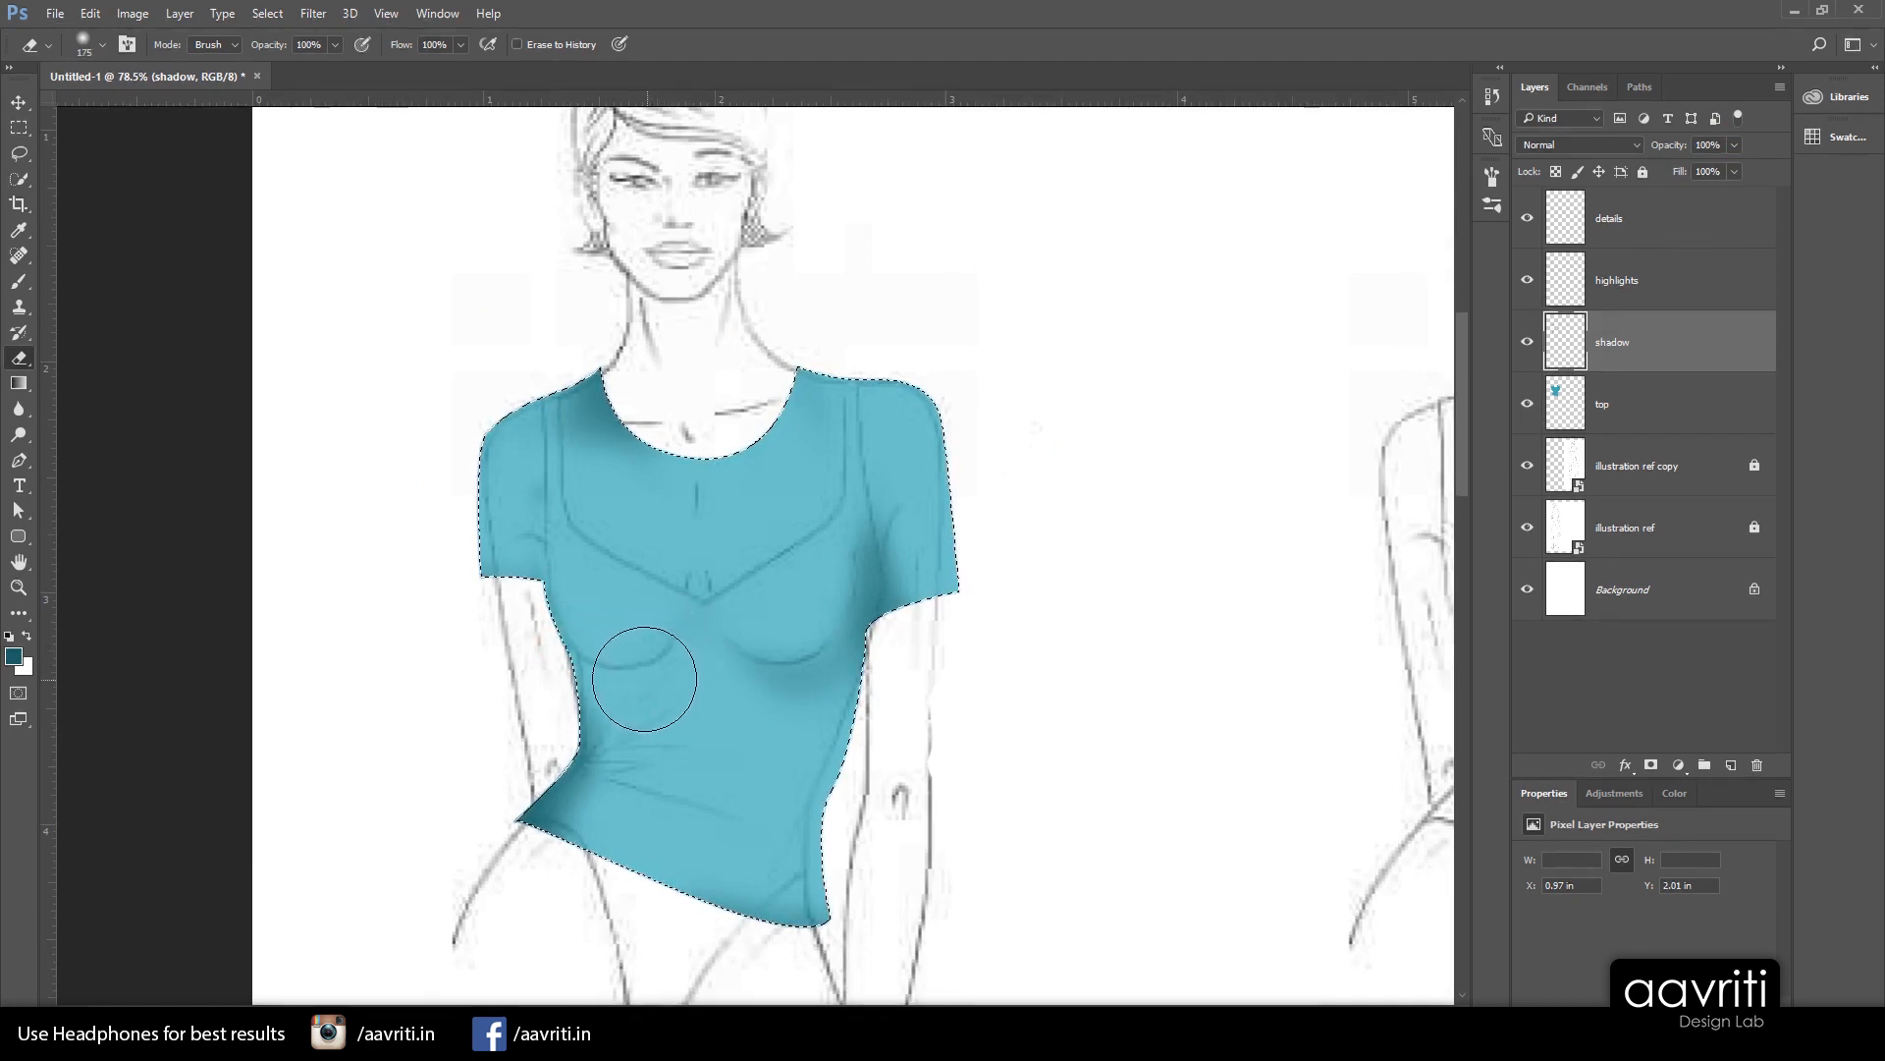
{"action": "key", "text": "b"}
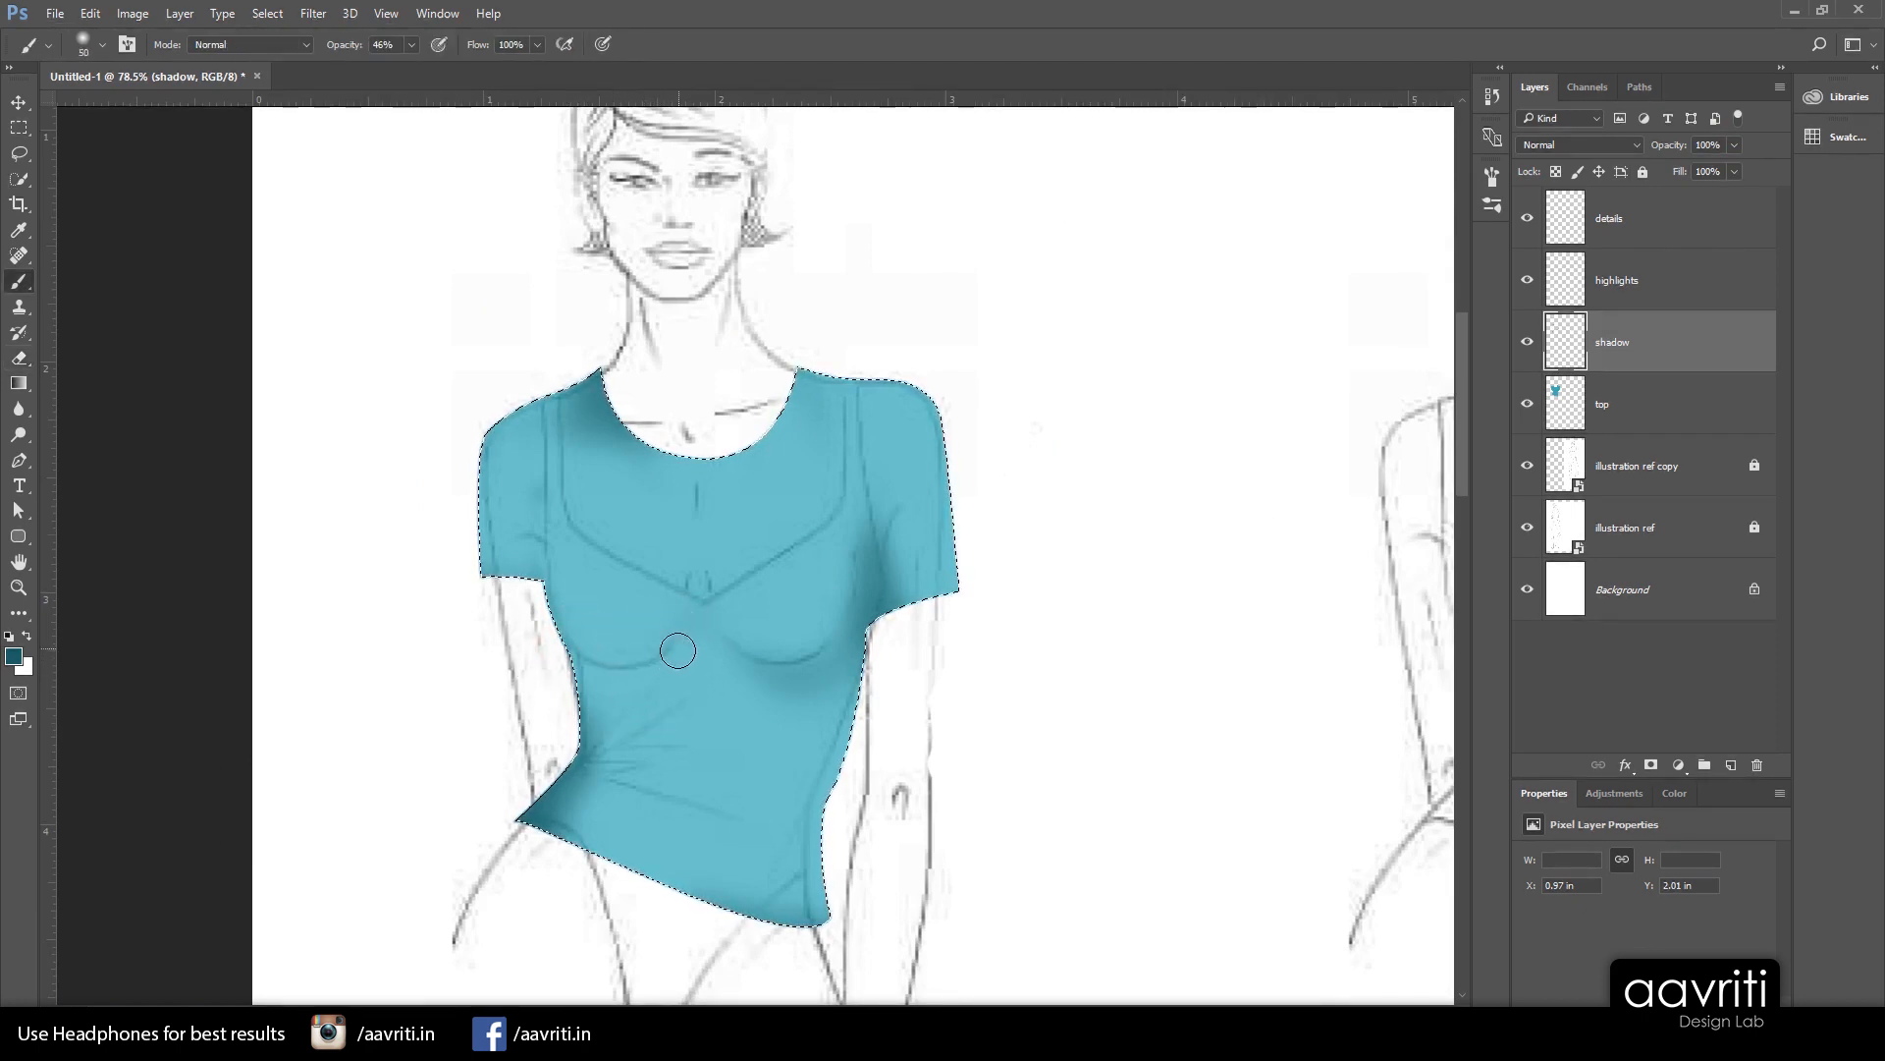
{"action": "left_click_drag", "start_coordinate": [671, 648], "coordinate": [599, 656]}
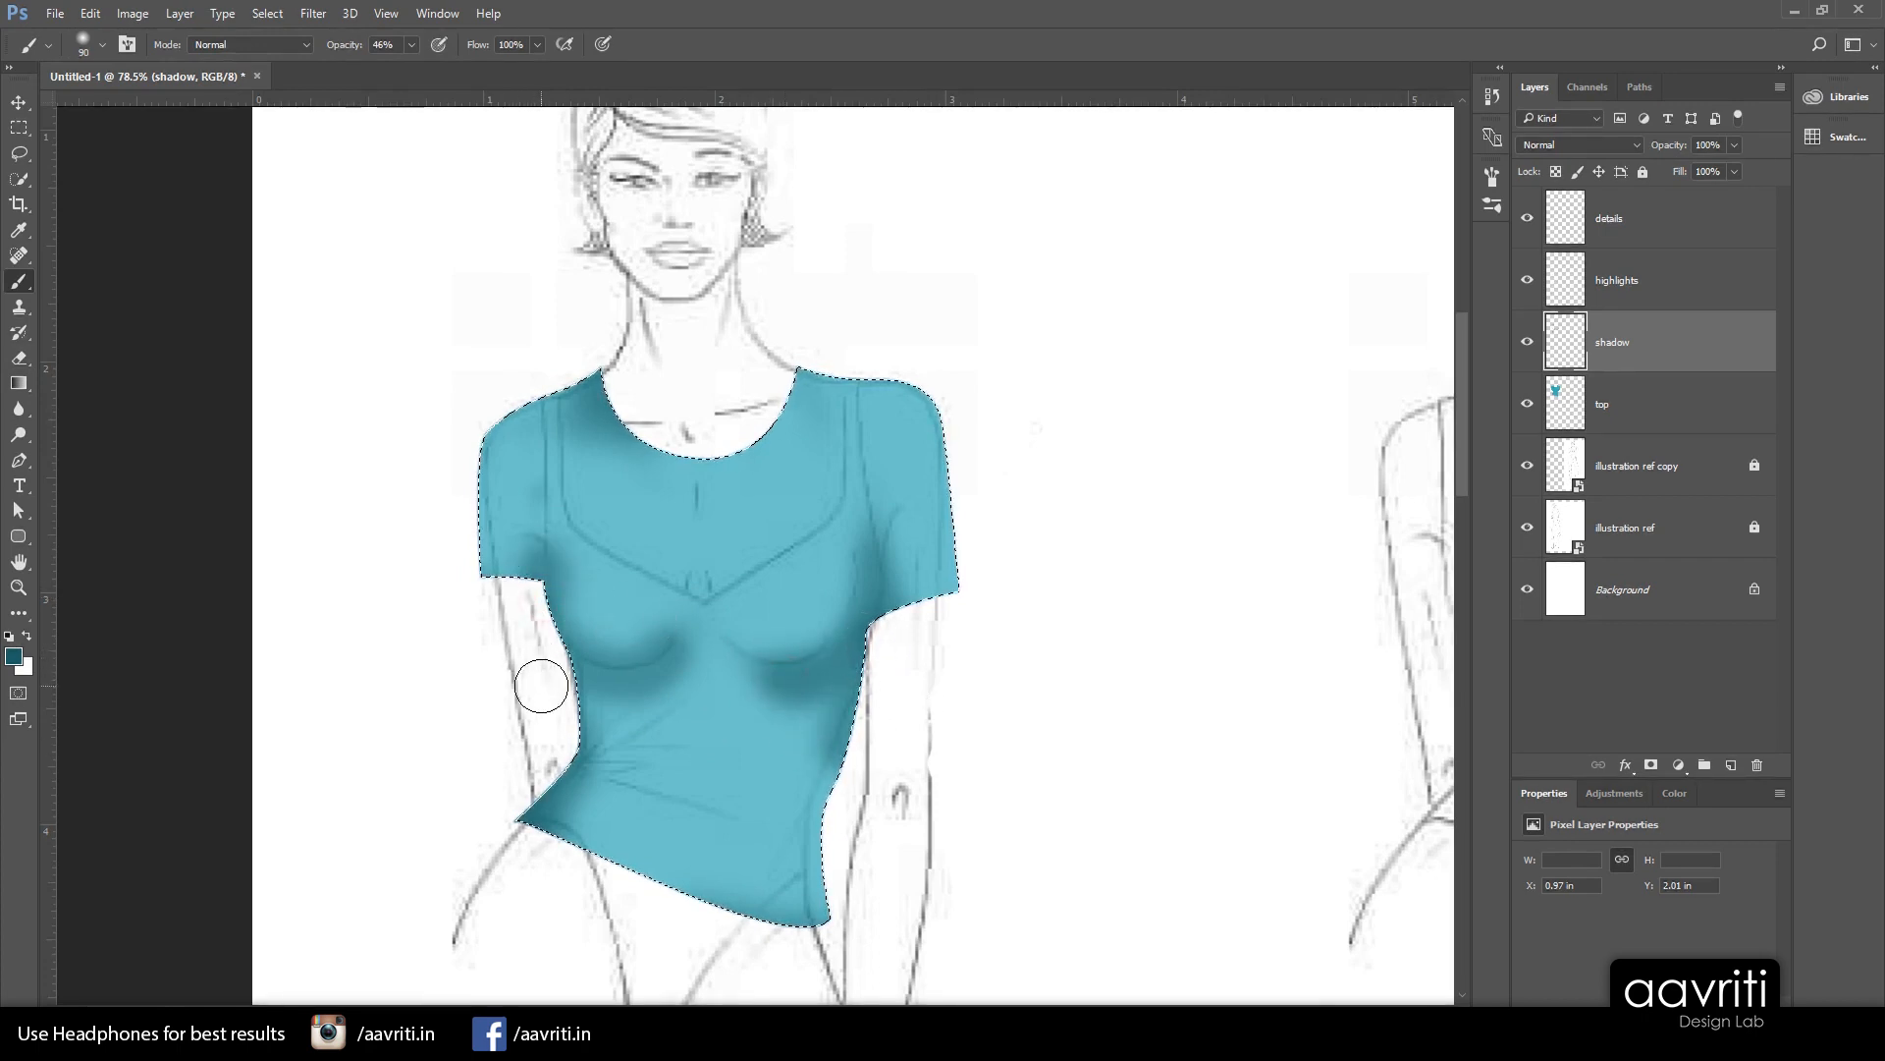
{"action": "key", "text": "e"}
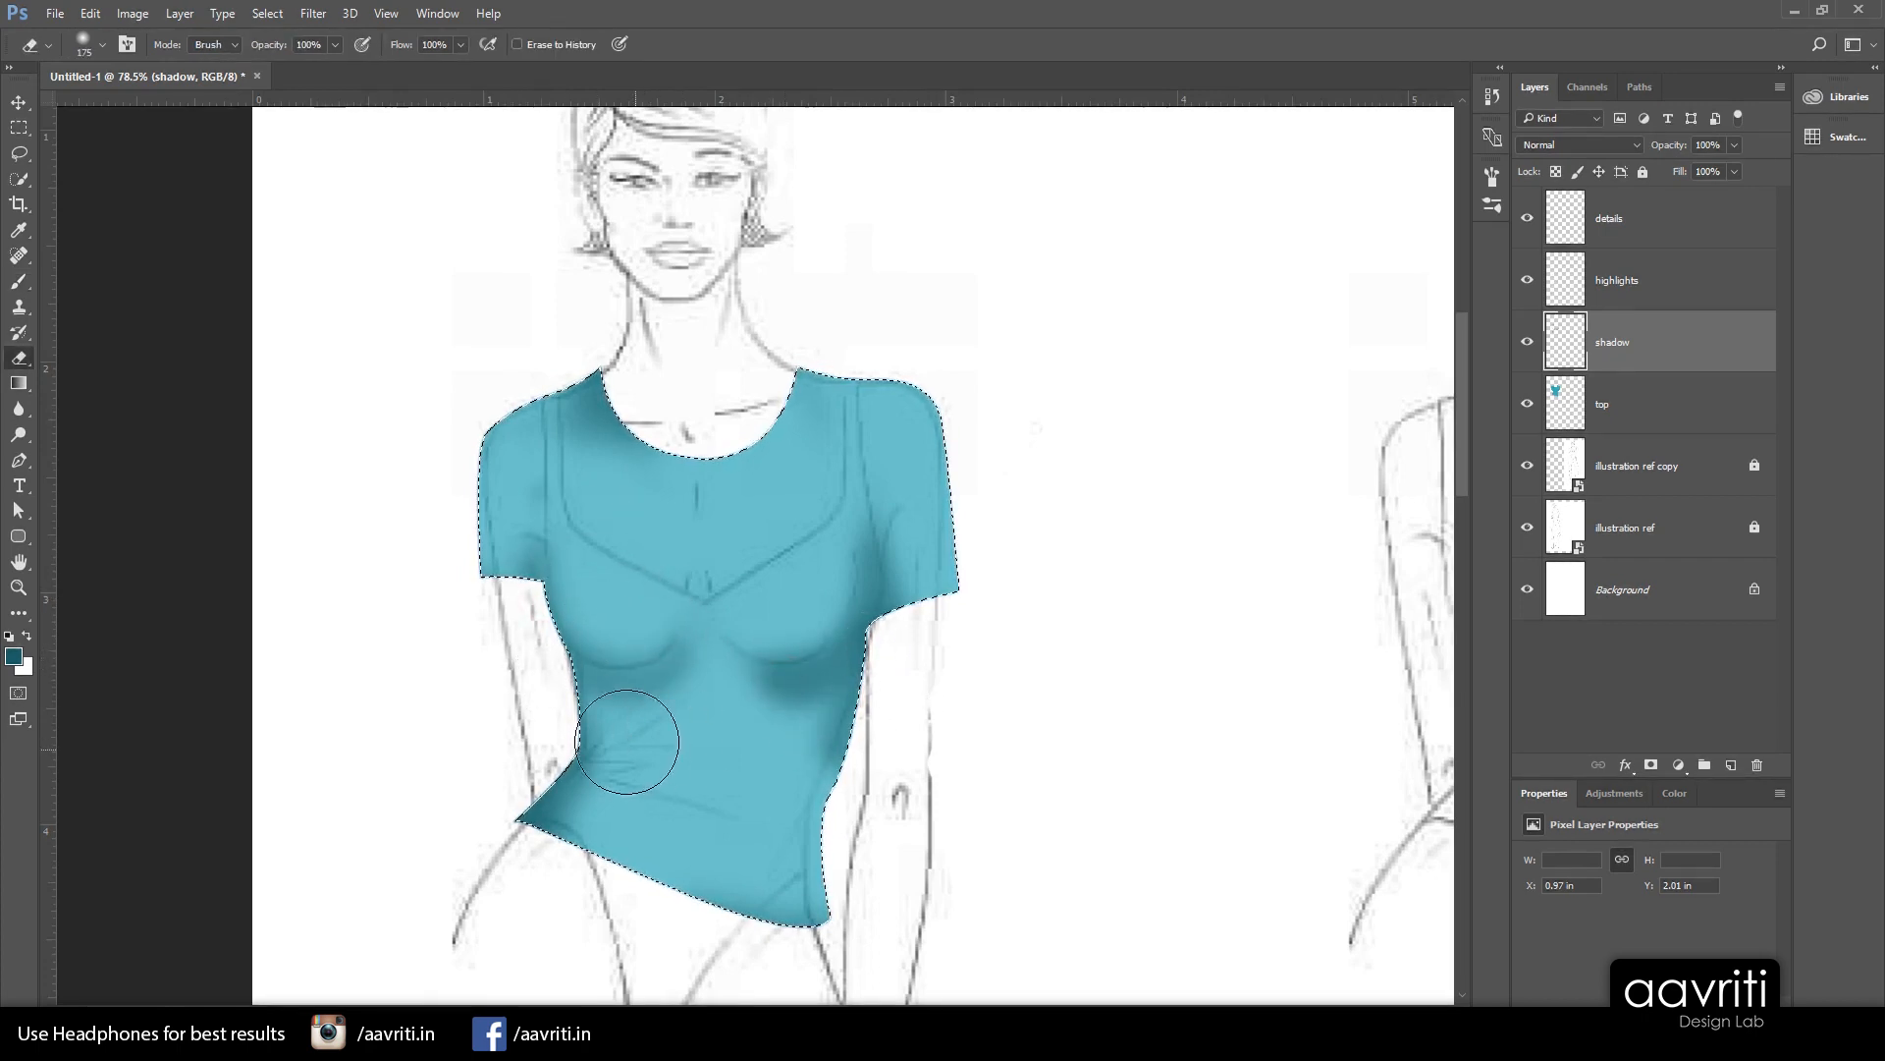
{"action": "mouse_move", "coordinate": [761, 727]}
{"action": "left_mouse_down"}
{"action": "mouse_move", "coordinate": [825, 786]}
{"action": "mouse_move", "coordinate": [818, 748]}
{"action": "mouse_move", "coordinate": [856, 729]}
{"action": "left_mouse_up"}
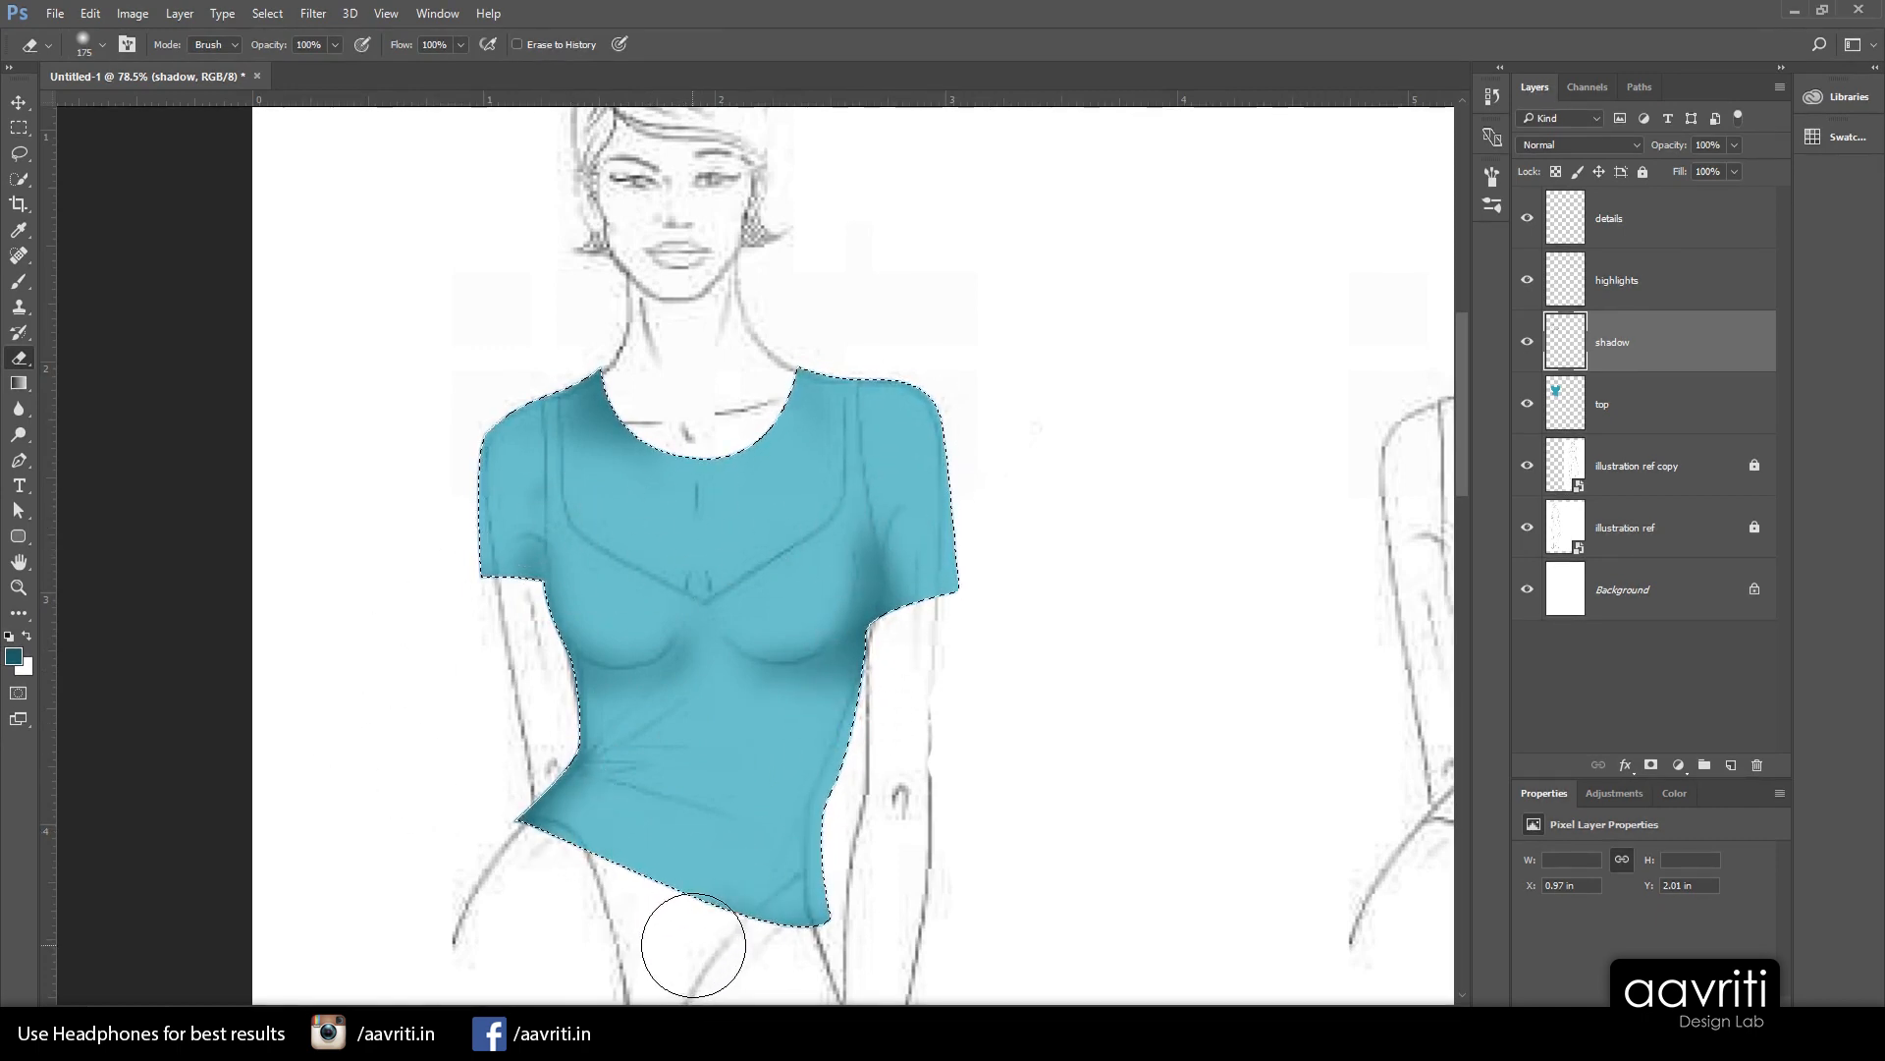
Set the top layer's opacity to 92% and reselect the shadow layer
{"action": "left_click", "coordinate": [1650, 417]}
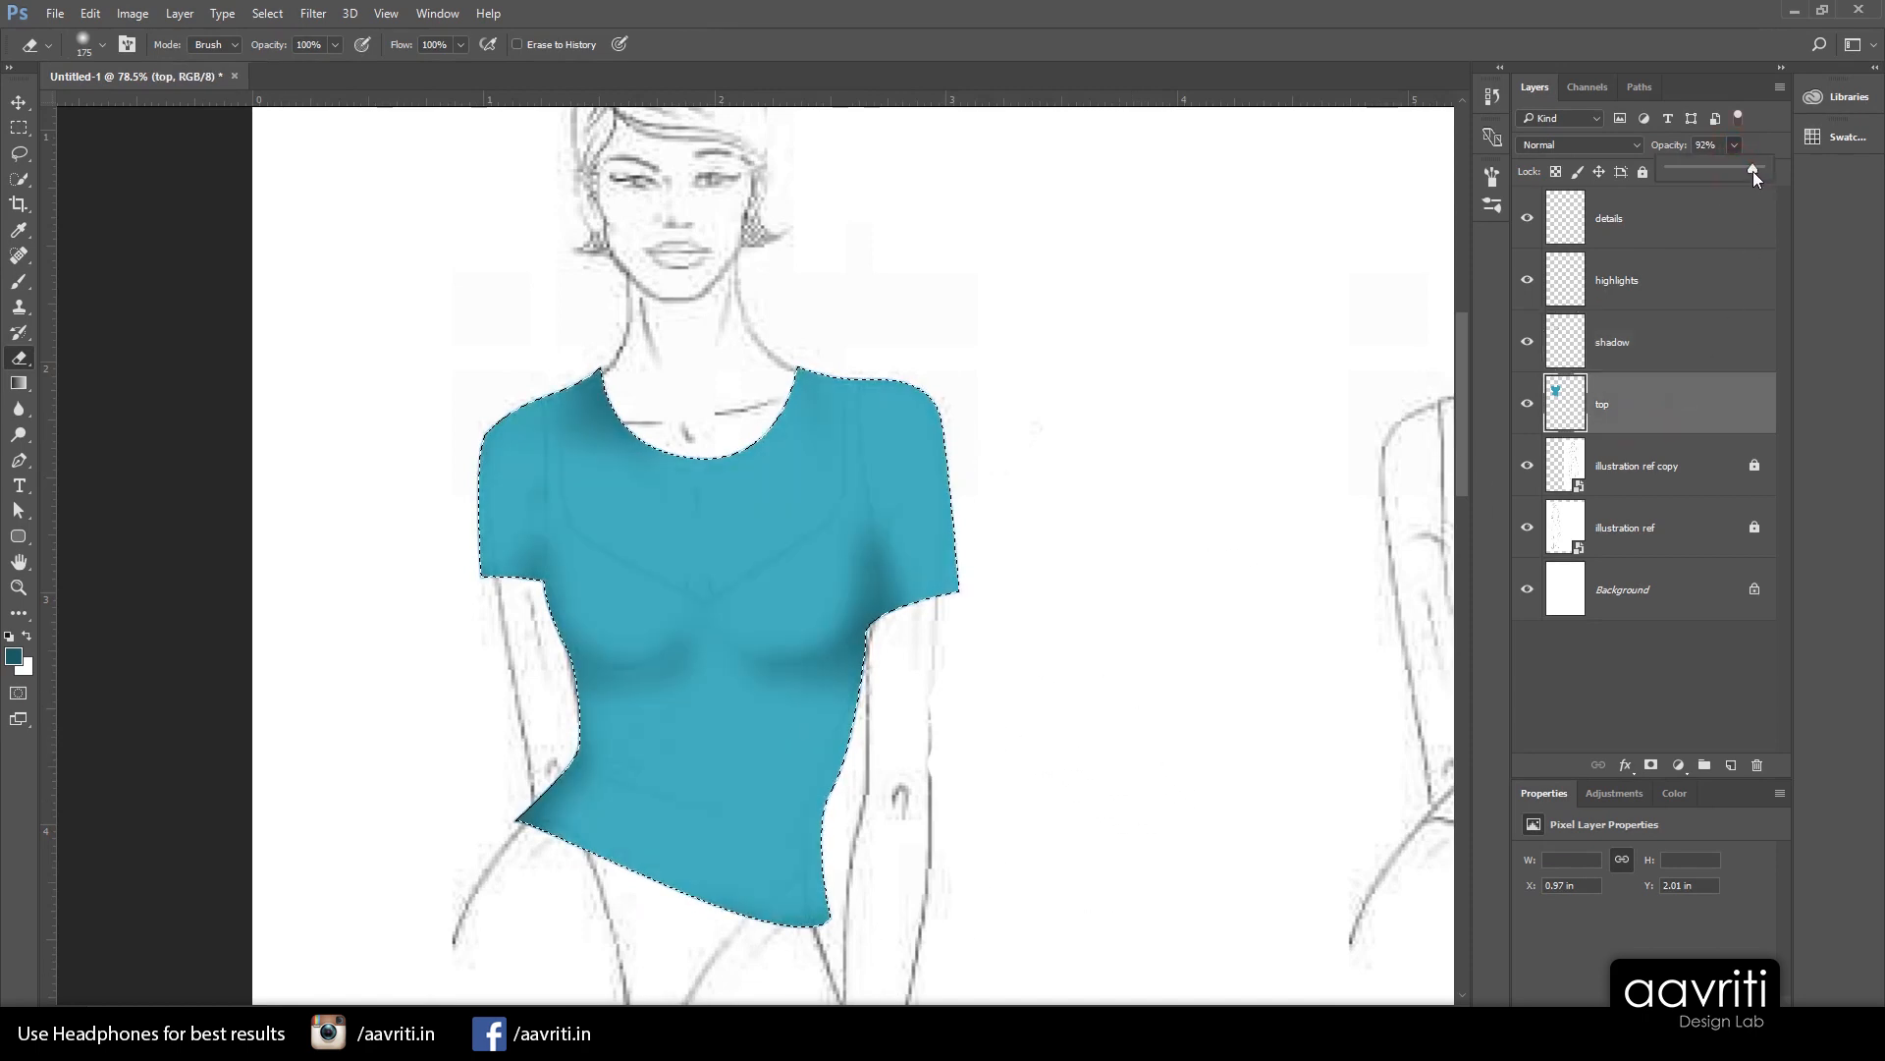
{"action": "left_click_drag", "start_coordinate": [1757, 171], "coordinate": [1754, 171]}
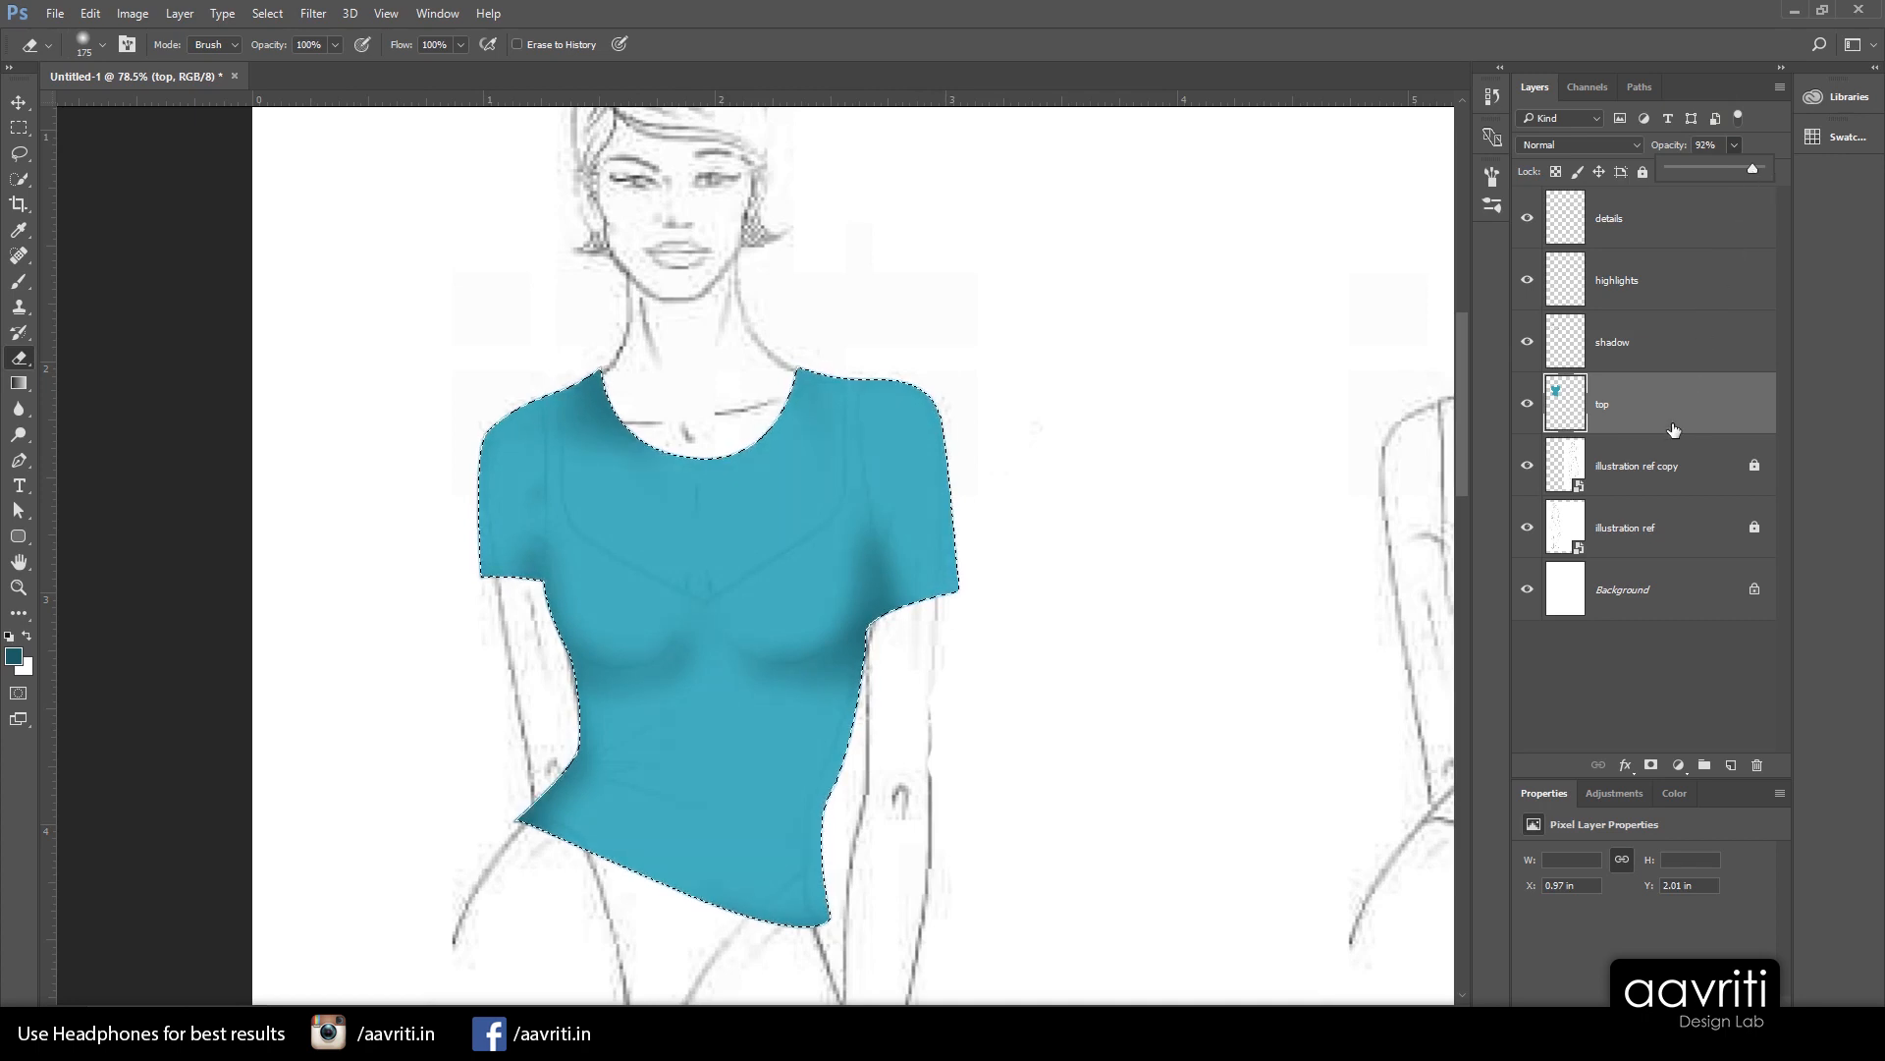
{"action": "left_click", "coordinate": [1687, 341]}
{"action": "scroll", "coordinate": [694, 716], "scroll_direction": "up", "scroll_amount": 3}
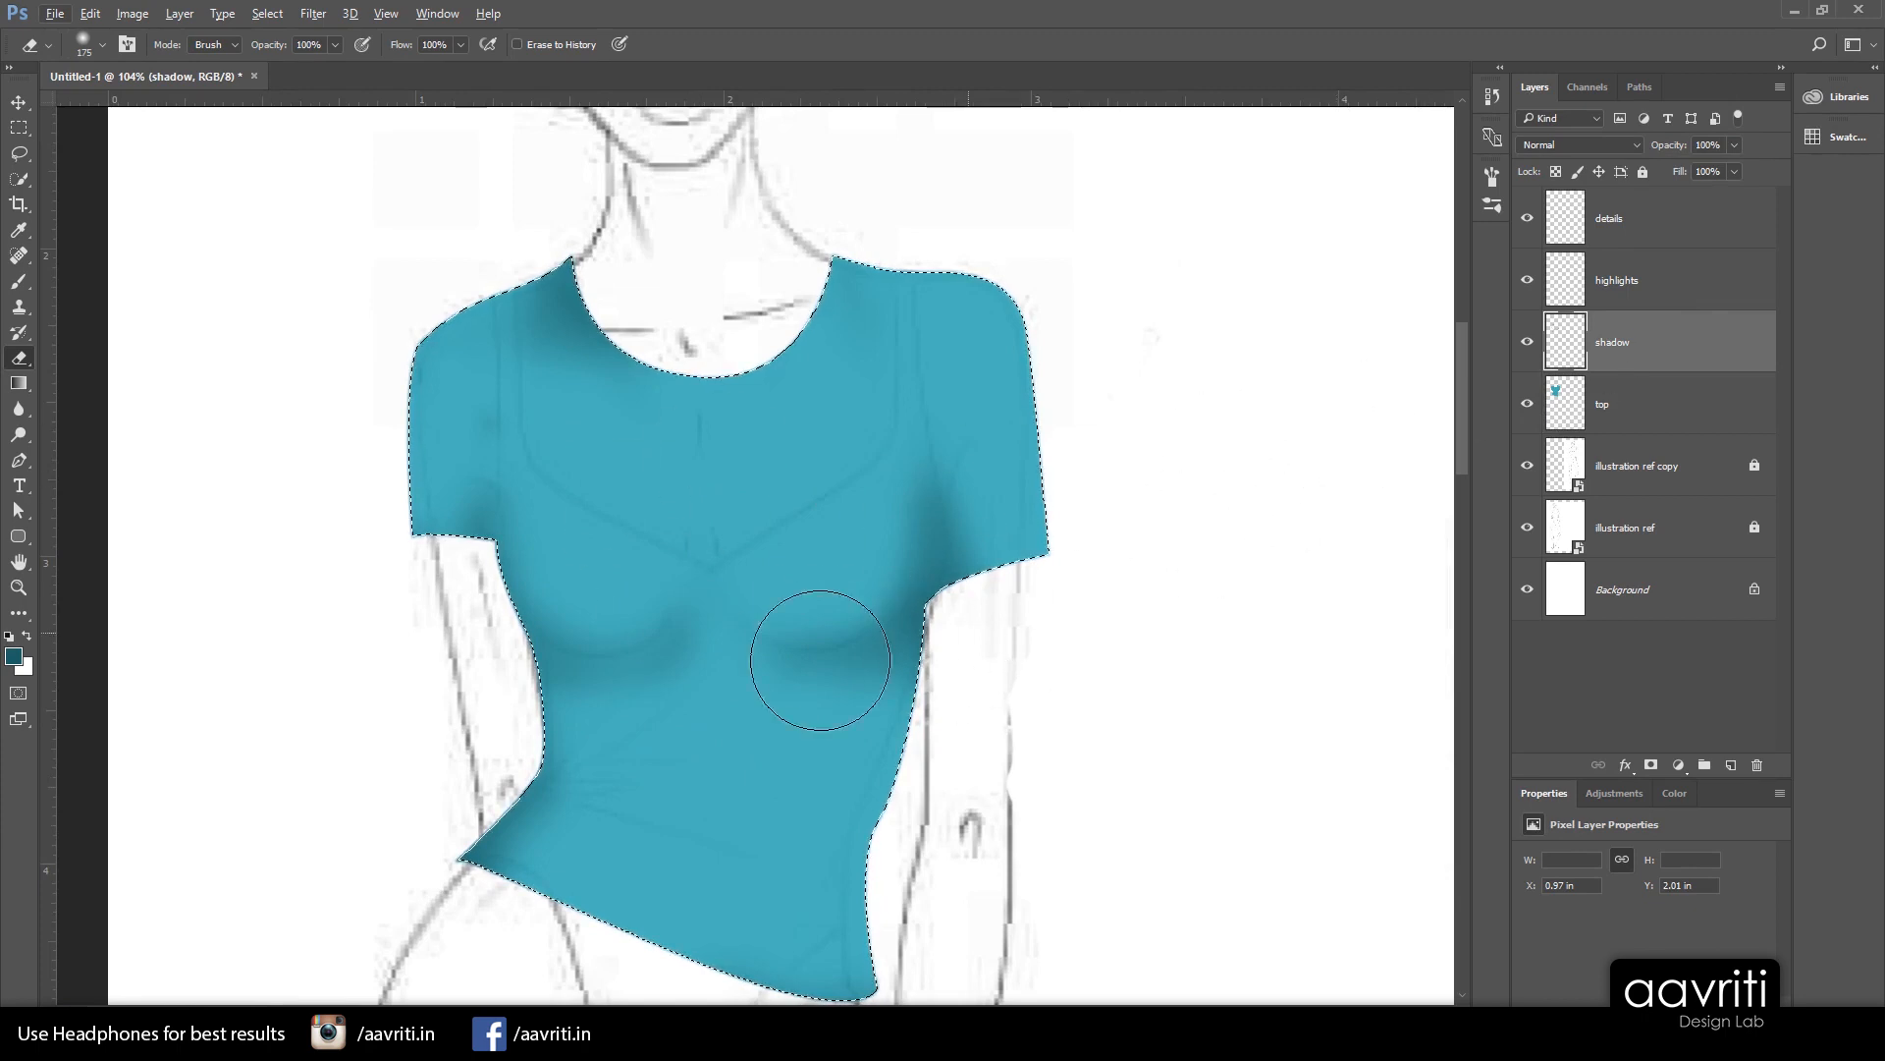
Select the highlights layer and set the foreground colour to a bright cyan, about #4fe8f6
{"action": "left_click", "coordinate": [1648, 291]}
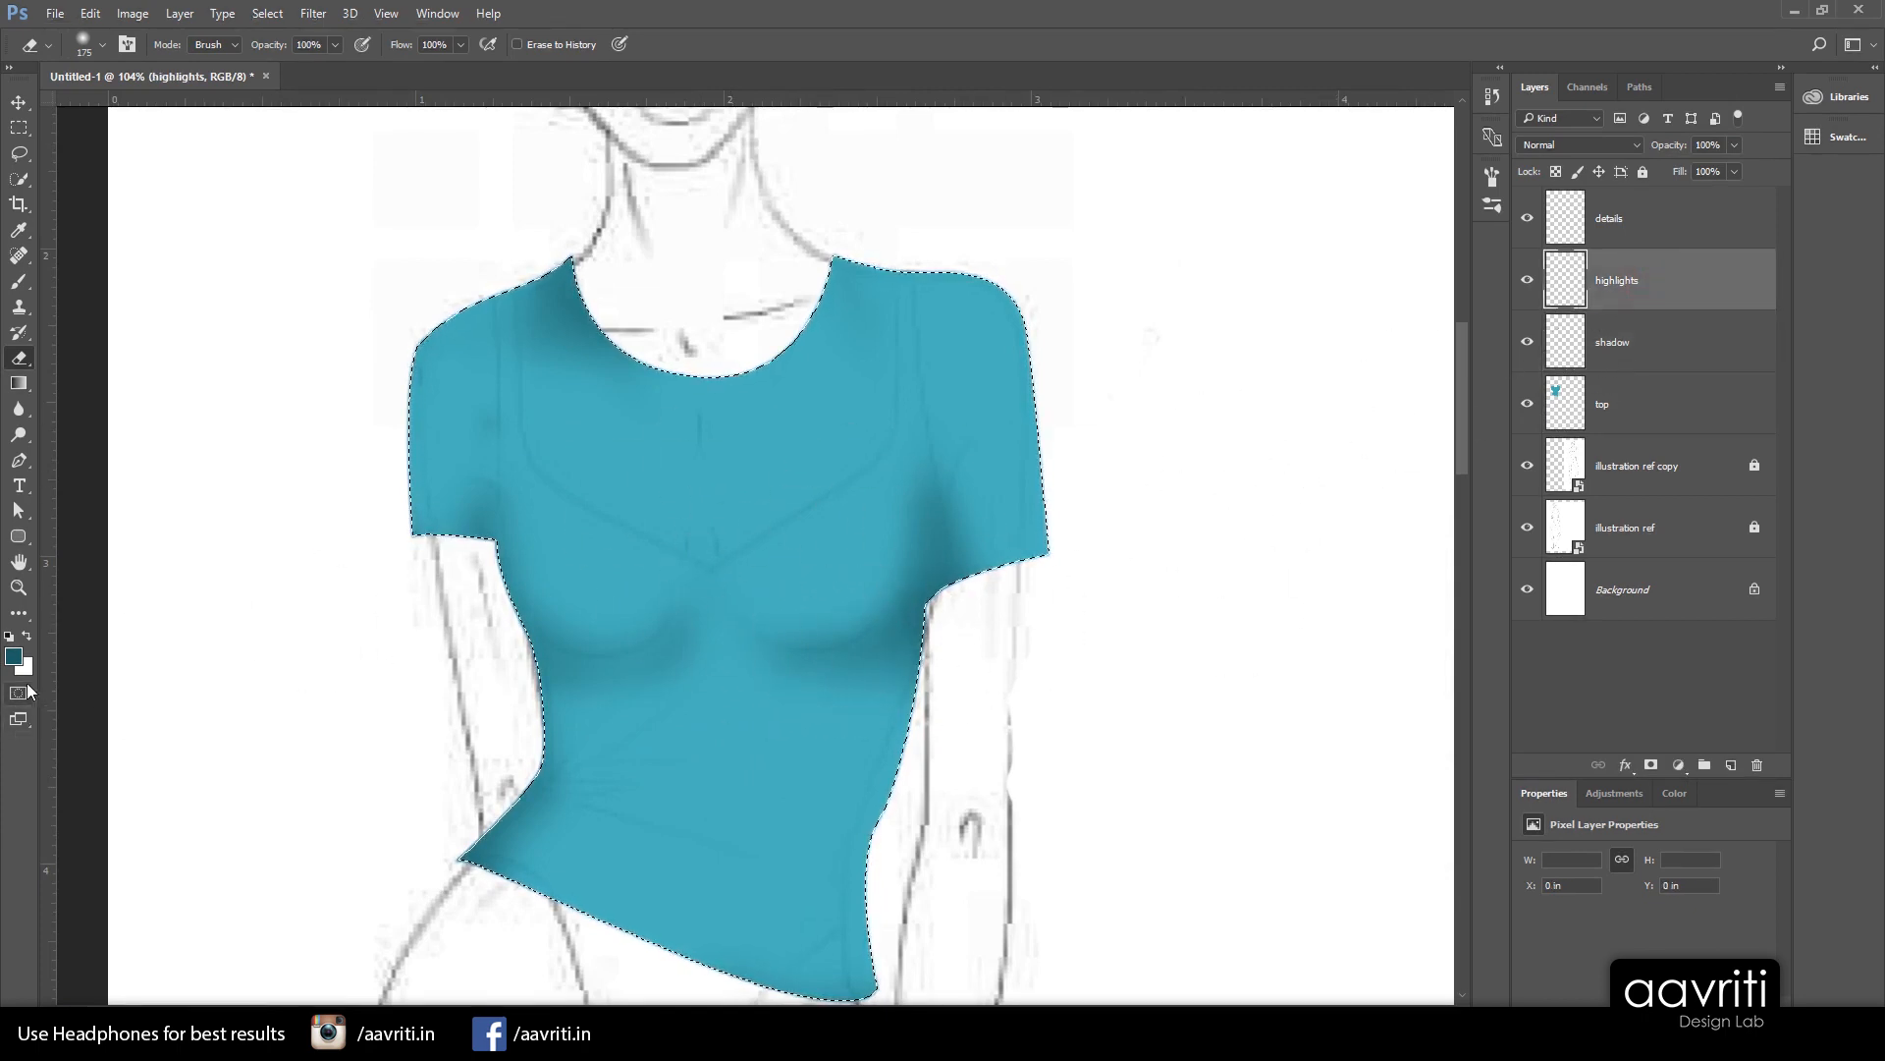
{"action": "left_click", "coordinate": [14, 656]}
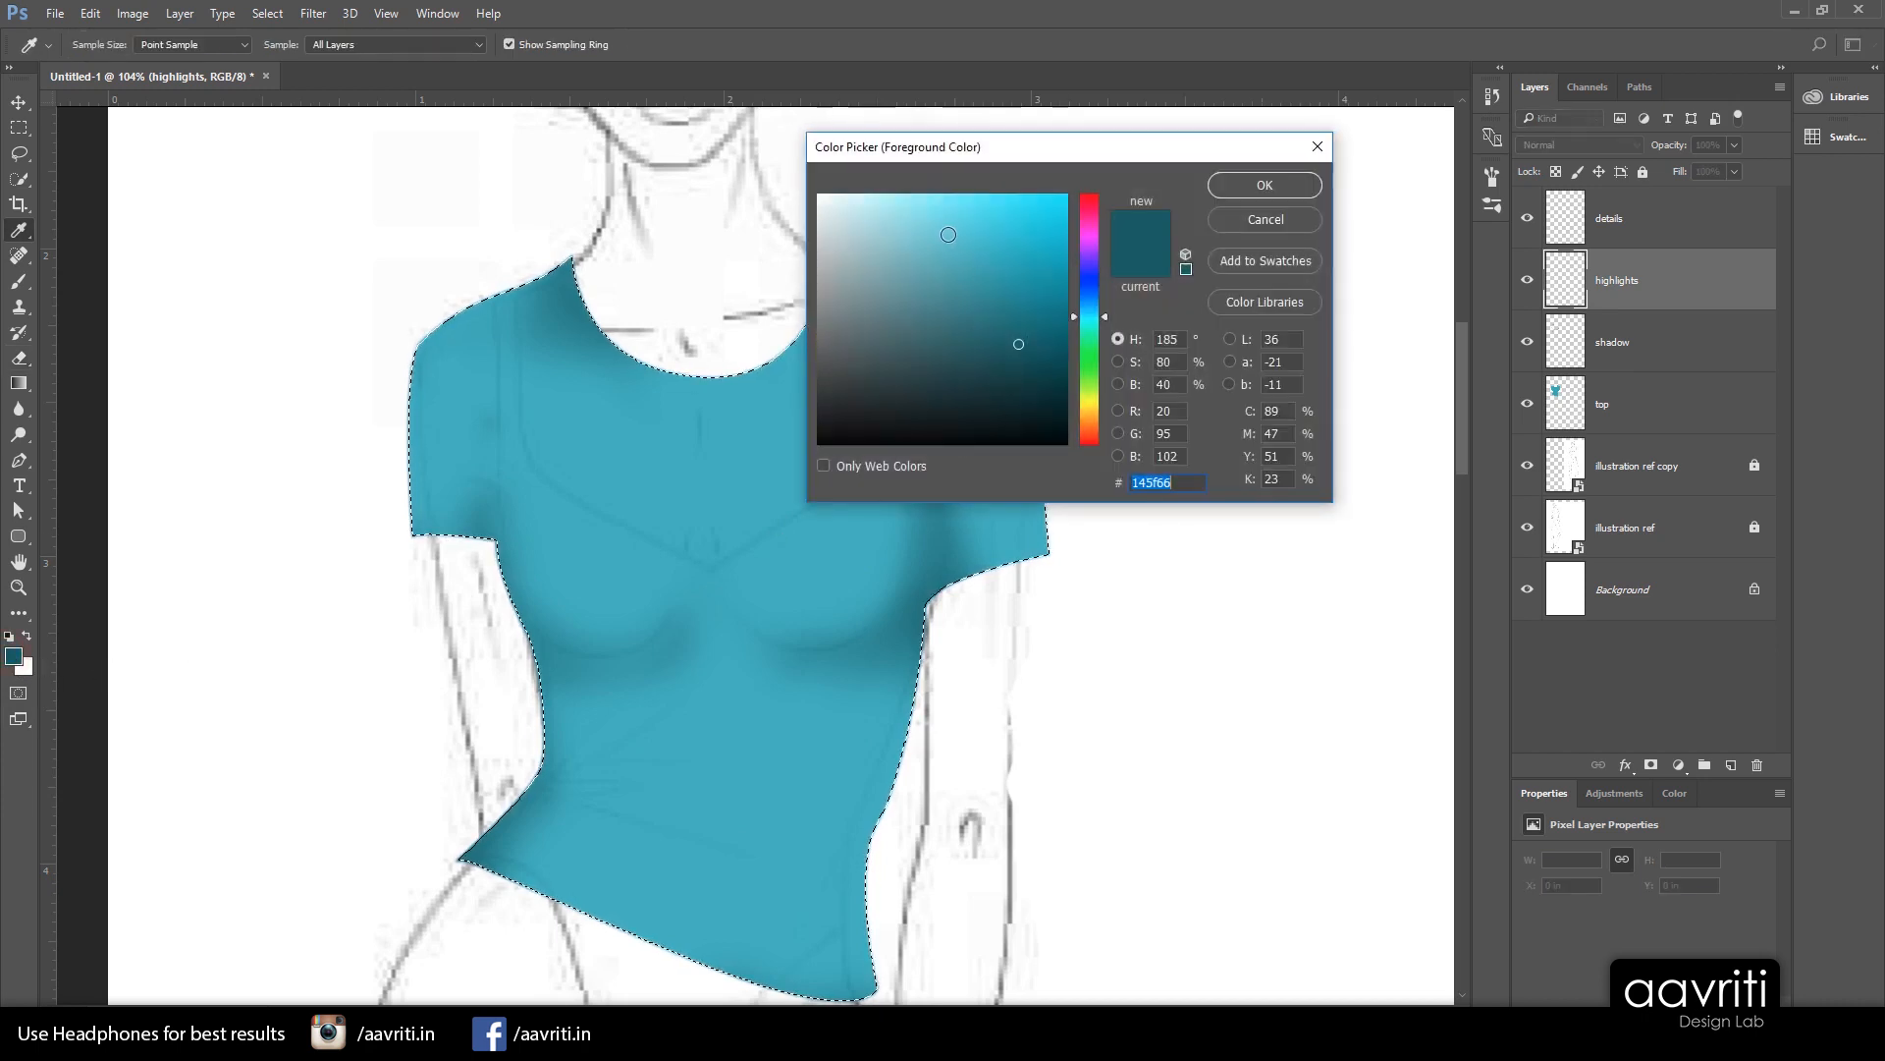
{"action": "mouse_move", "coordinate": [948, 234]}
{"action": "left_mouse_down"}
{"action": "mouse_move", "coordinate": [941, 203]}
{"action": "mouse_move", "coordinate": [988, 204]}
{"action": "left_mouse_up"}
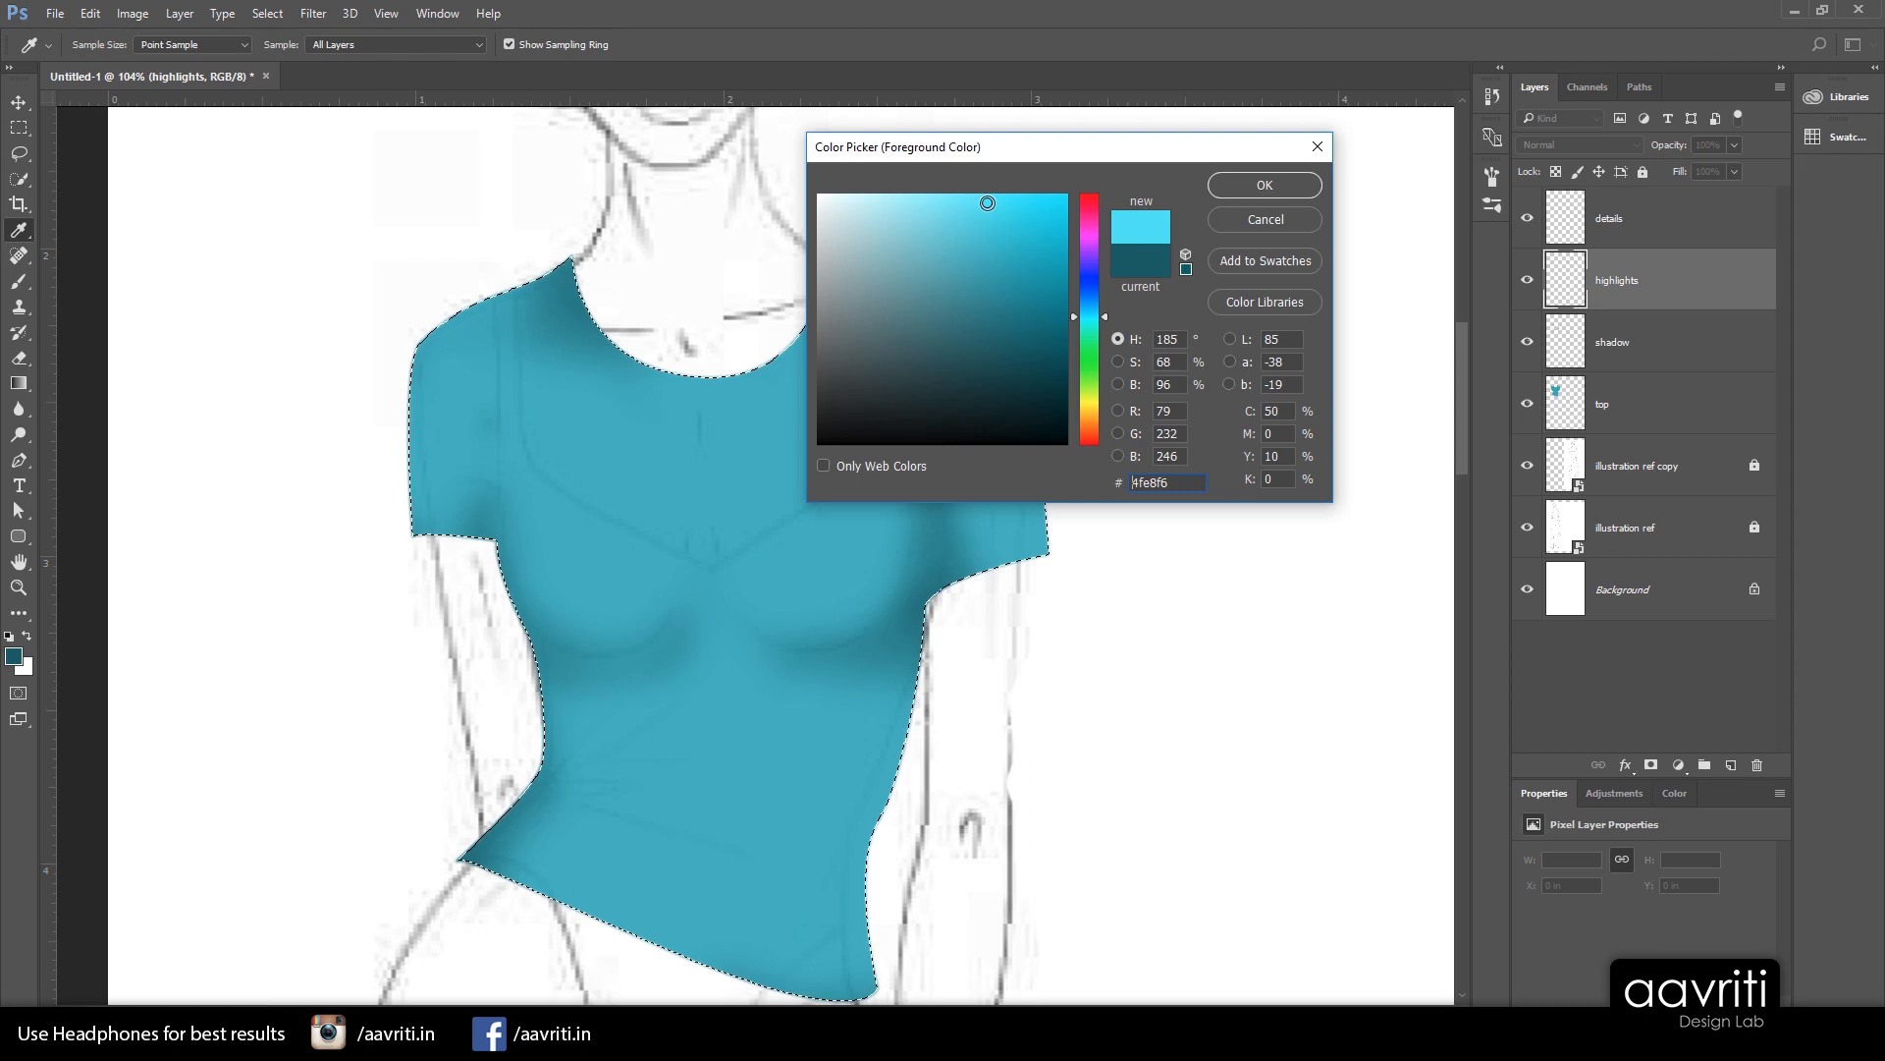
{"action": "left_click_drag", "start_coordinate": [988, 203], "coordinate": [988, 201]}
{"action": "left_click", "coordinate": [1286, 183]}
Set the Brush tool to 25% opacity and enlarge it to 200 px
{"action": "key", "text": "e"}
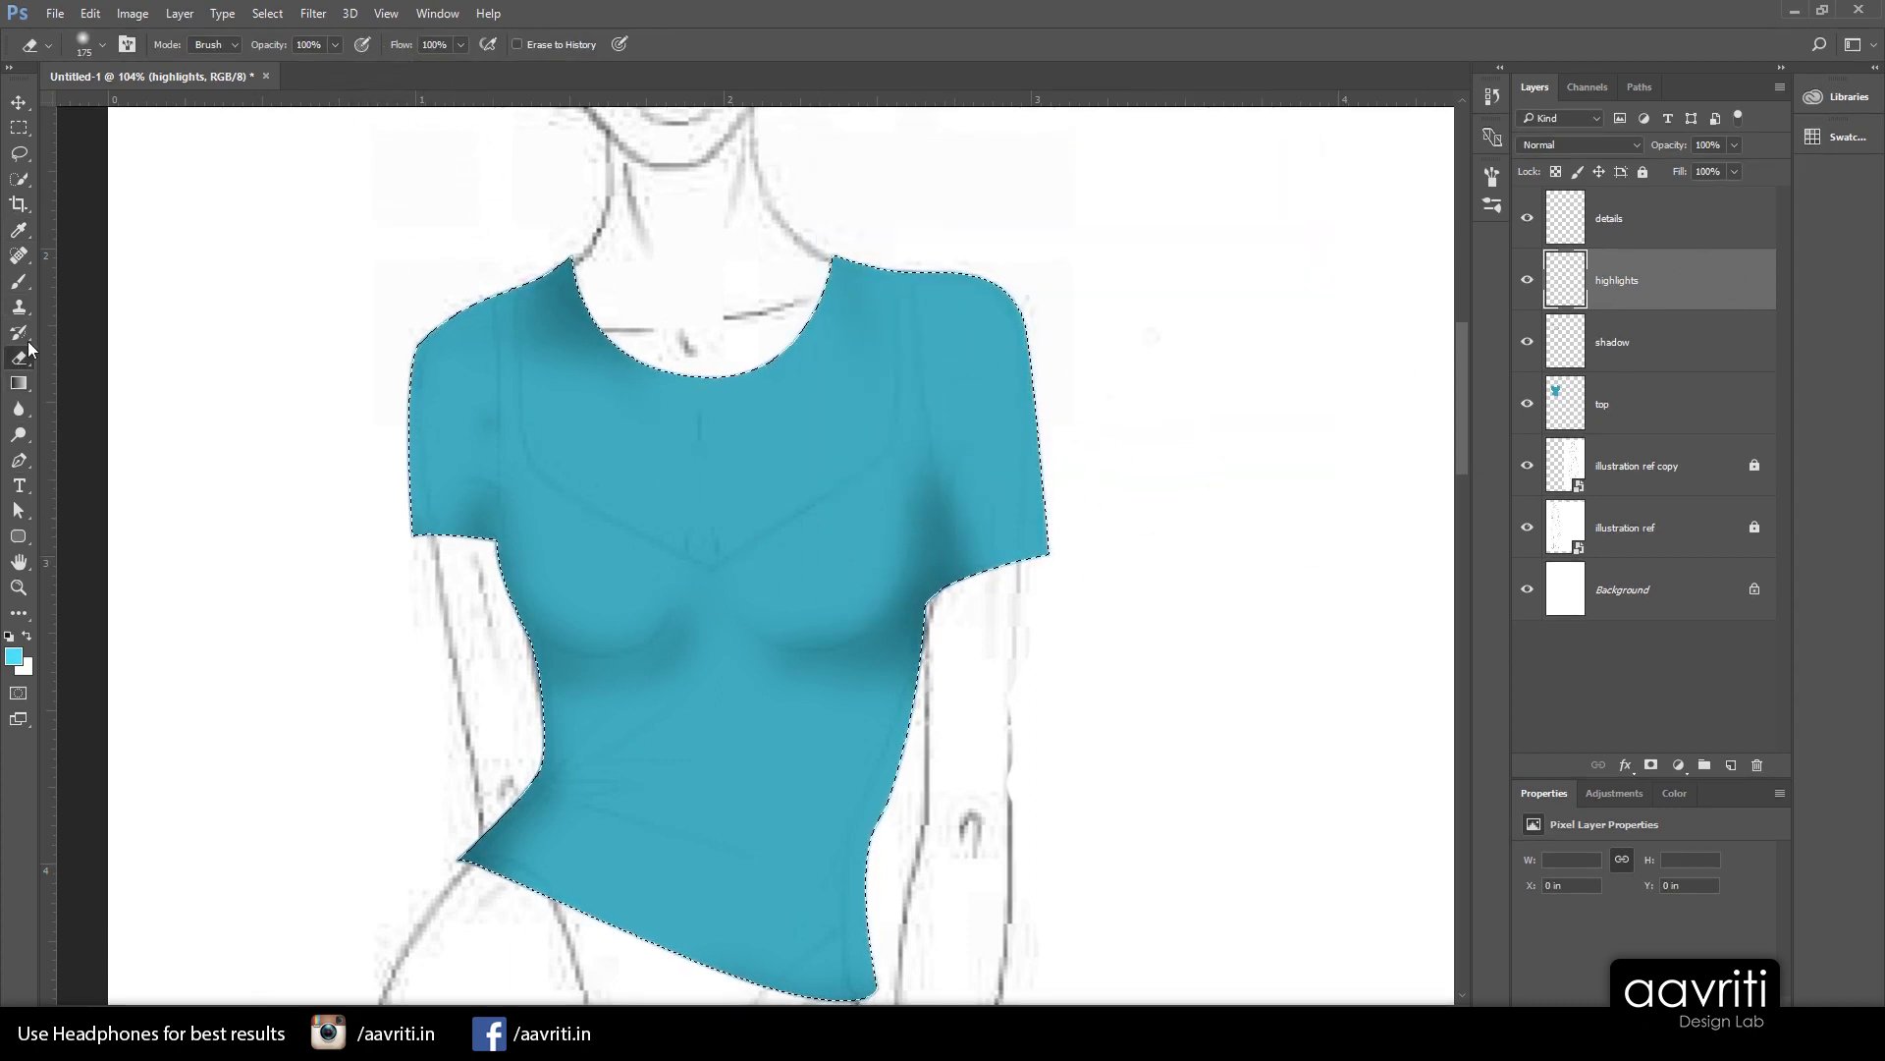
{"action": "left_click", "coordinate": [17, 282]}
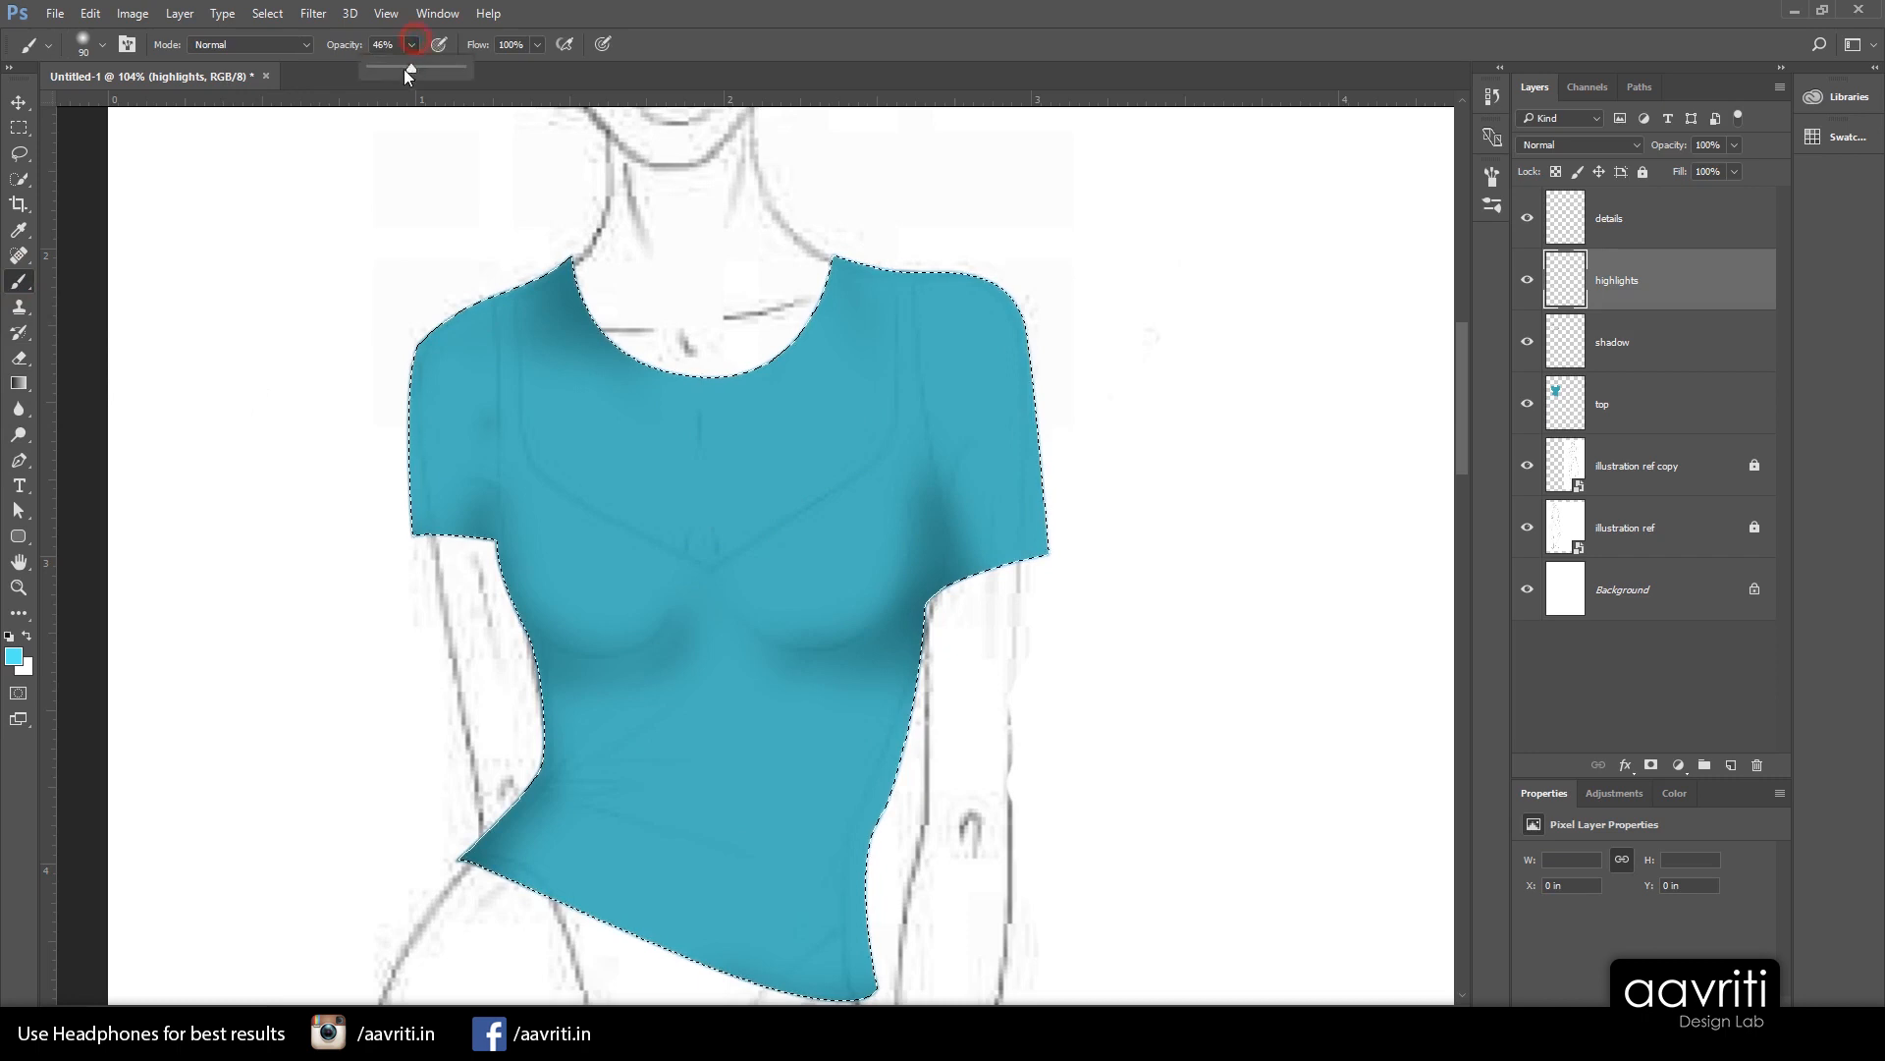
{"action": "left_click_drag", "start_coordinate": [405, 70], "coordinate": [392, 67]}
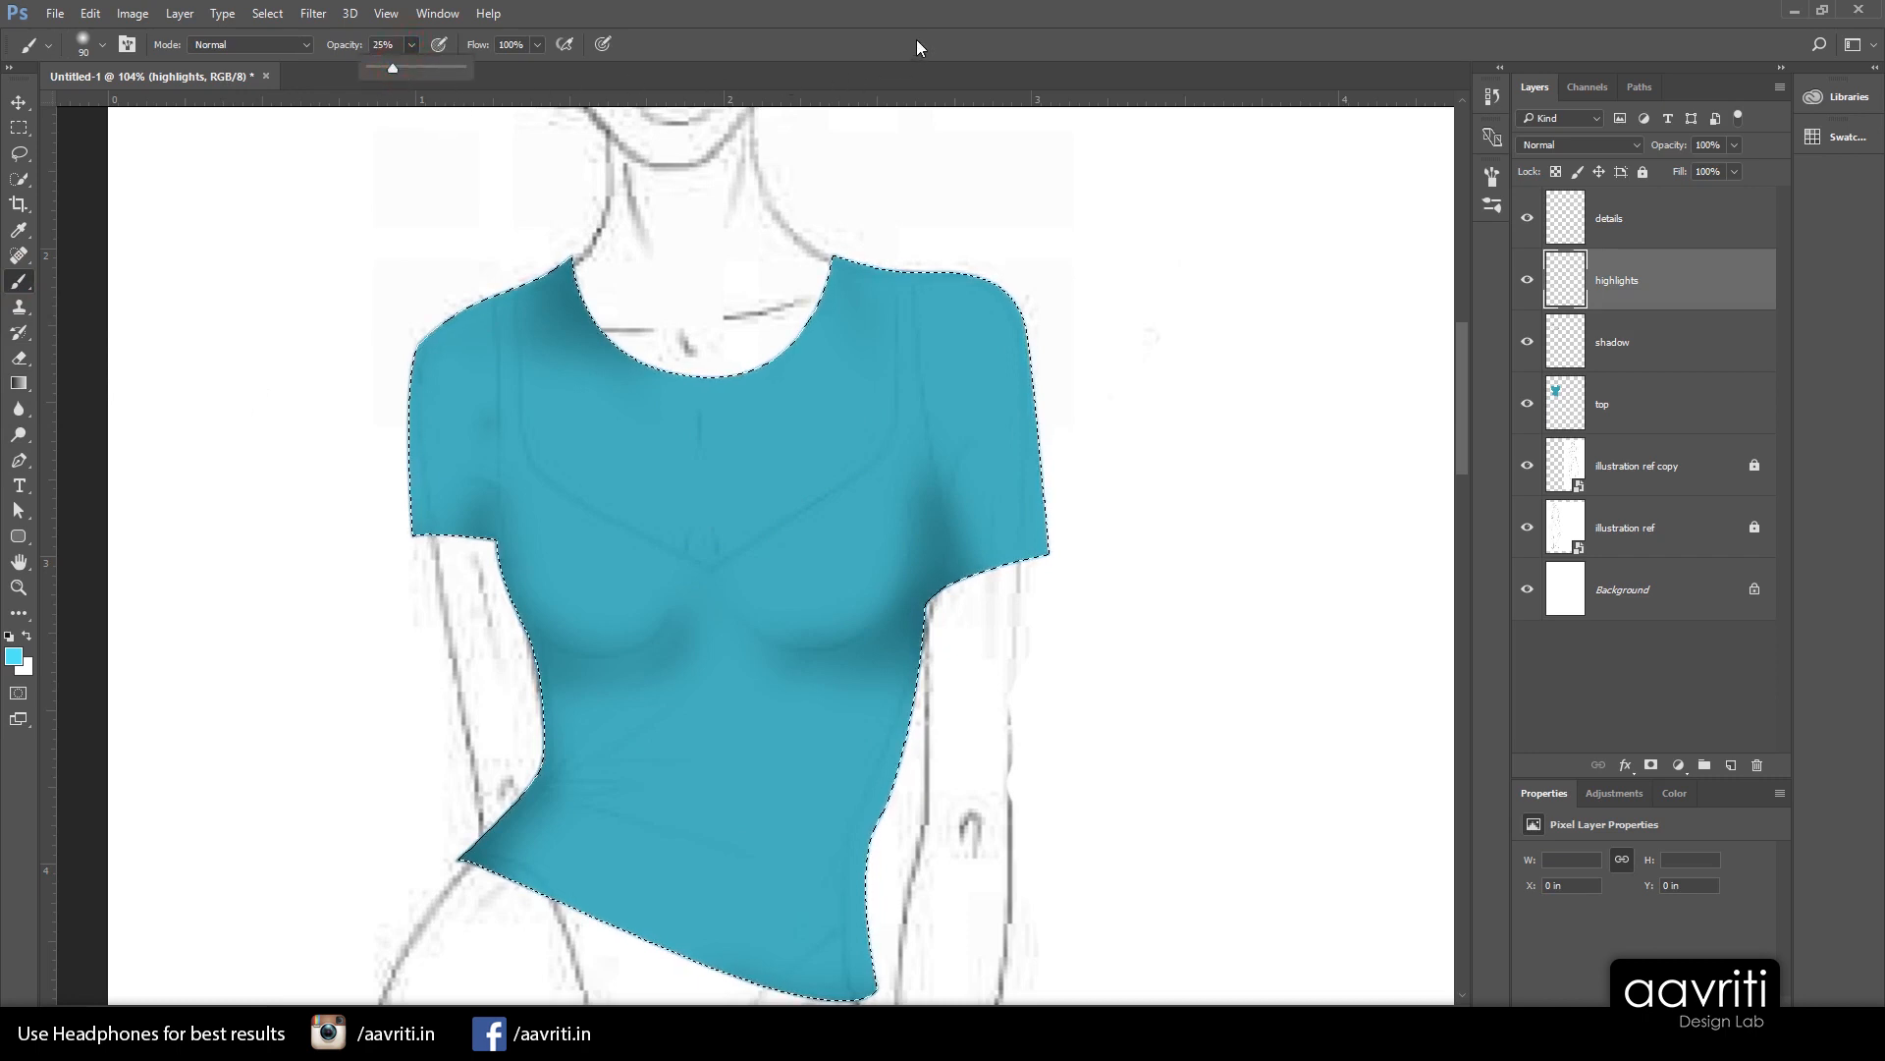
{"action": "key", "text": "bracketright"}
{"action": "key", "text": "bracketright"}
{"action": "key", "text": "bracketright"}
{"action": "key", "text": "bracketright"}
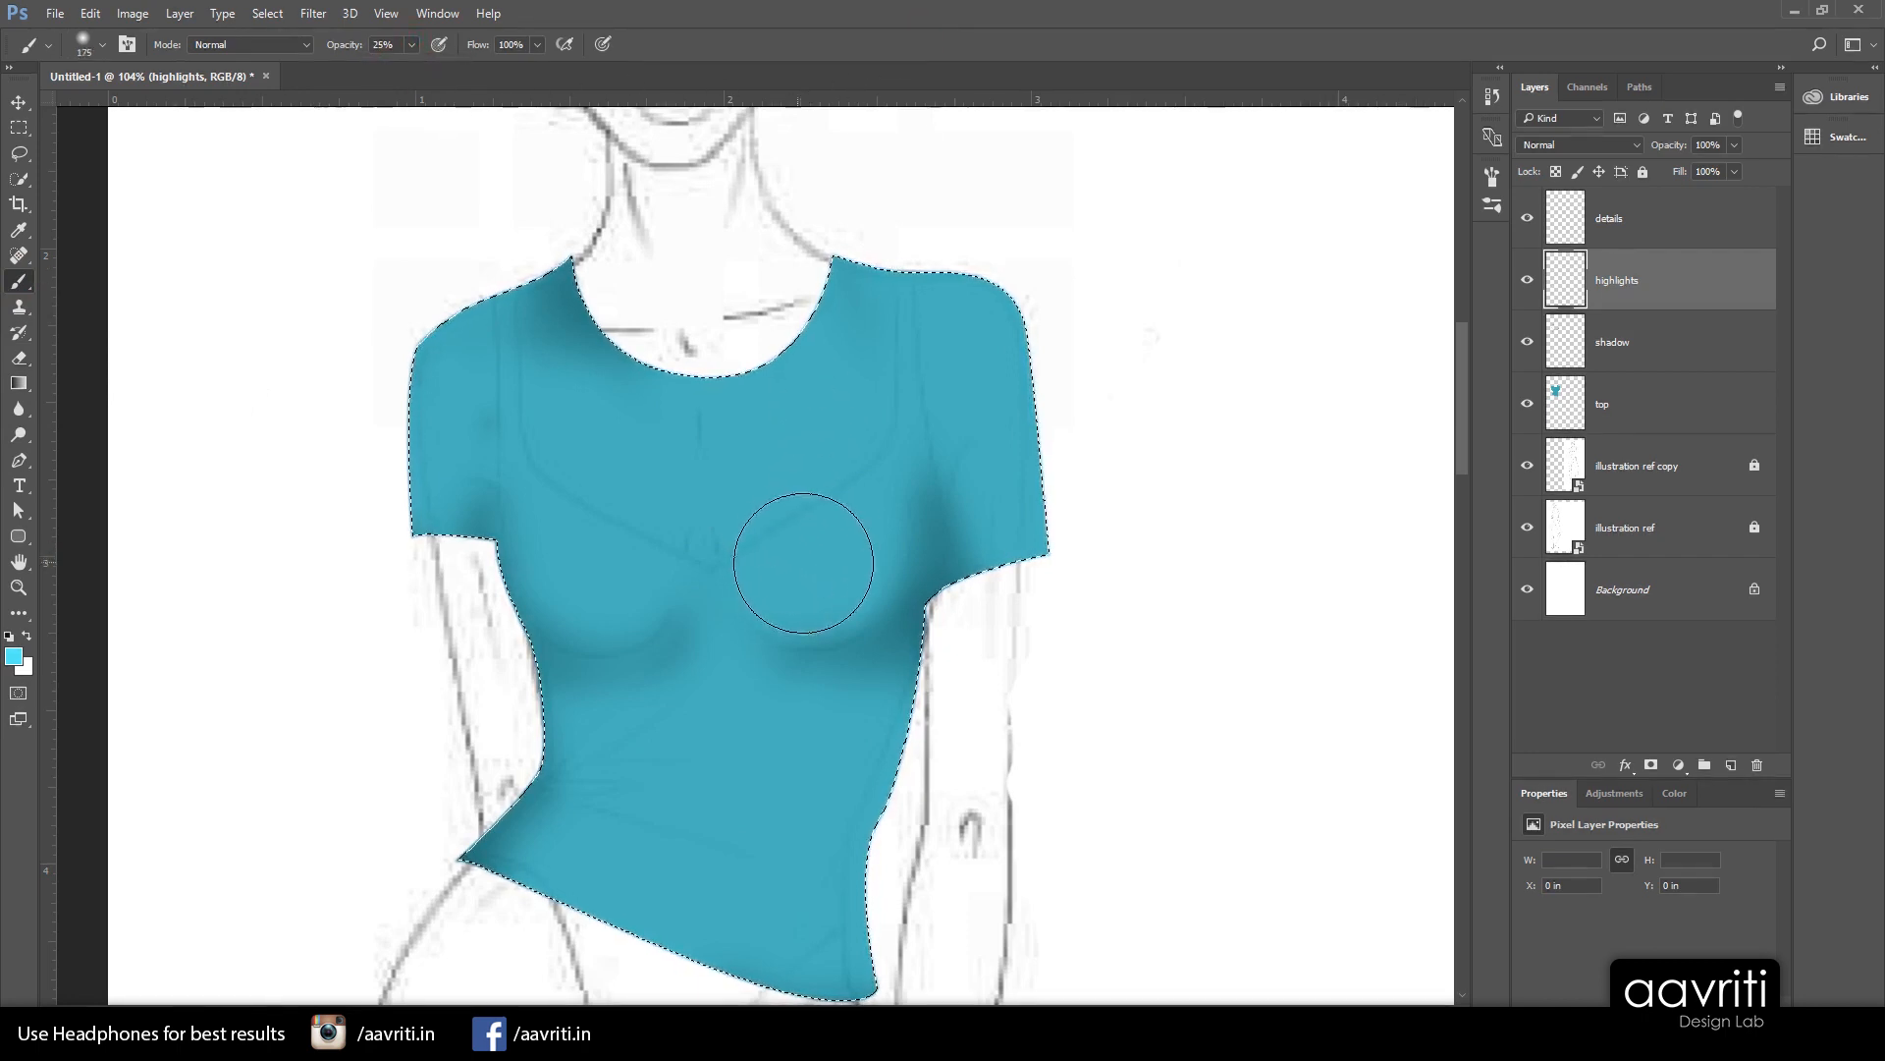
{"action": "key", "text": "bracketright"}
{"action": "key", "text": "bracketright"}
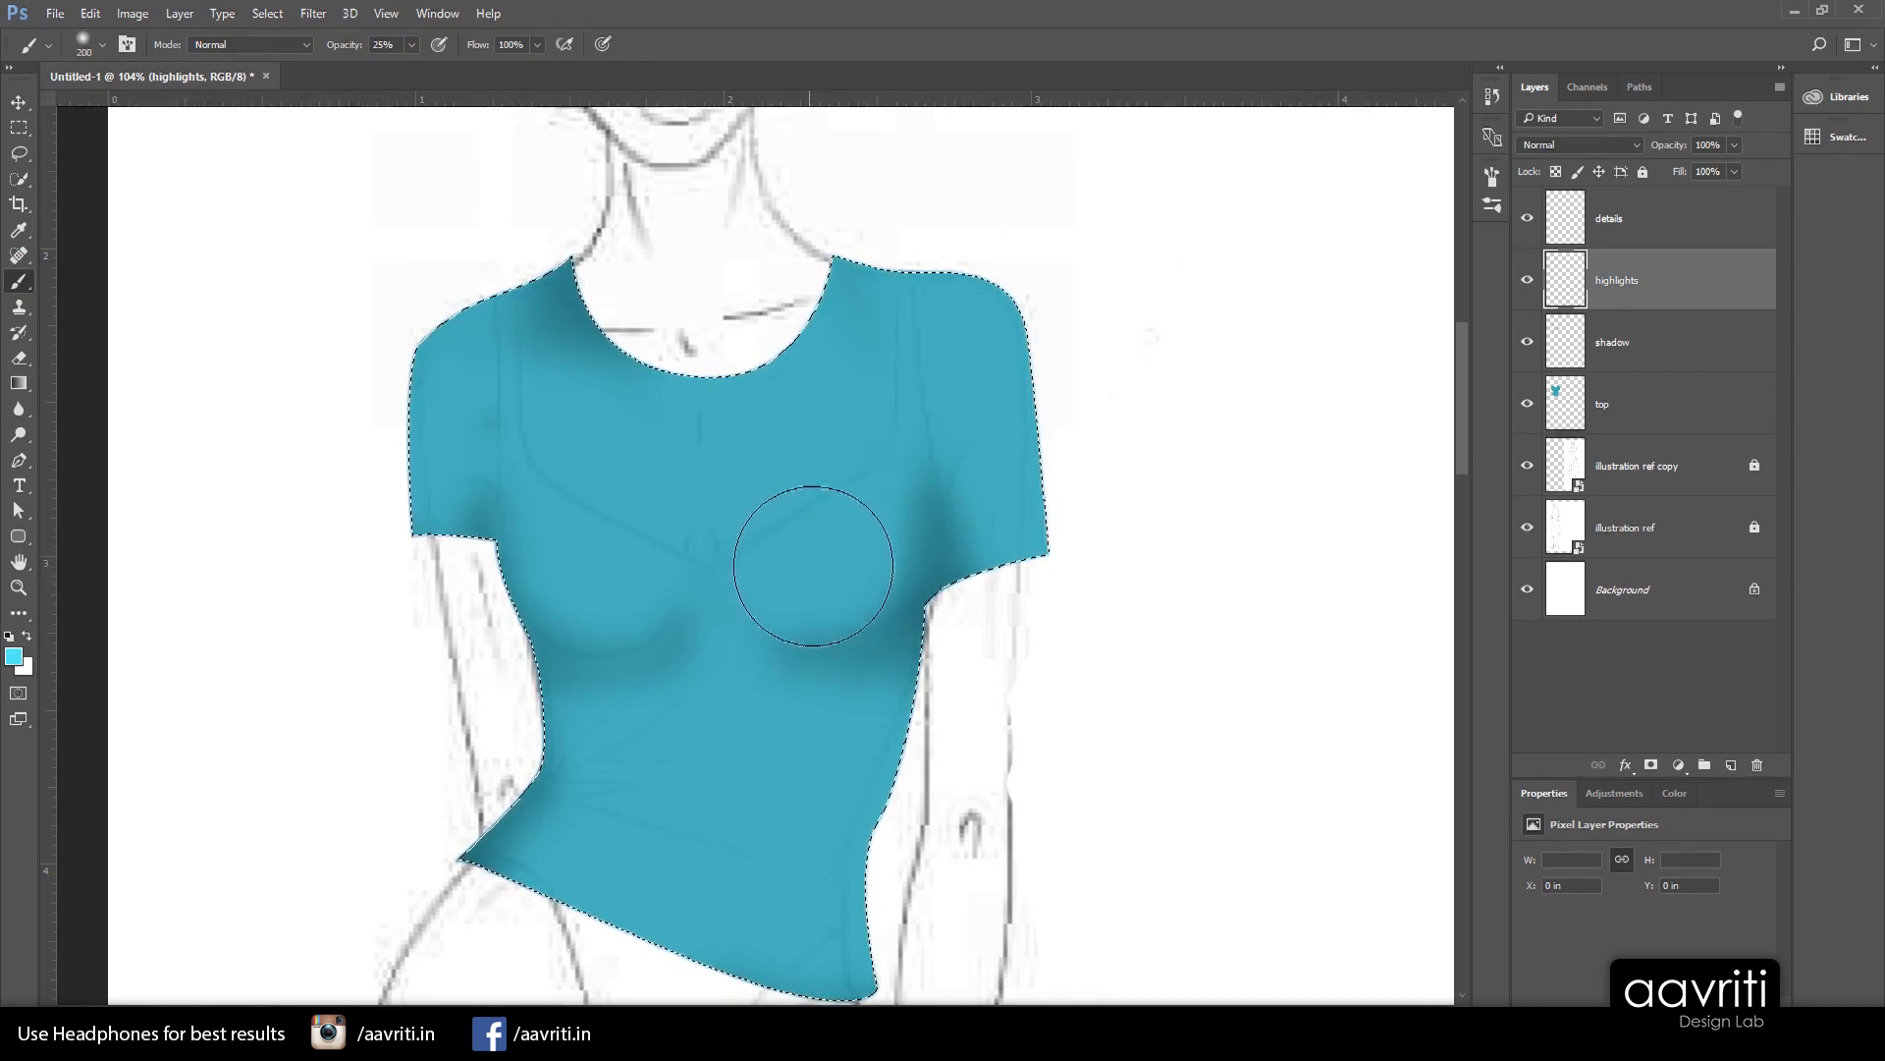
Paint soft cyan highlights over both busts and up toward the neckline
{"action": "mouse_move", "coordinate": [808, 546]}
{"action": "left_mouse_down"}
{"action": "mouse_move", "coordinate": [800, 475]}
{"action": "mouse_move", "coordinate": [831, 444]}
{"action": "left_mouse_up"}
{"action": "left_click_drag", "start_coordinate": [783, 556], "coordinate": [813, 547]}
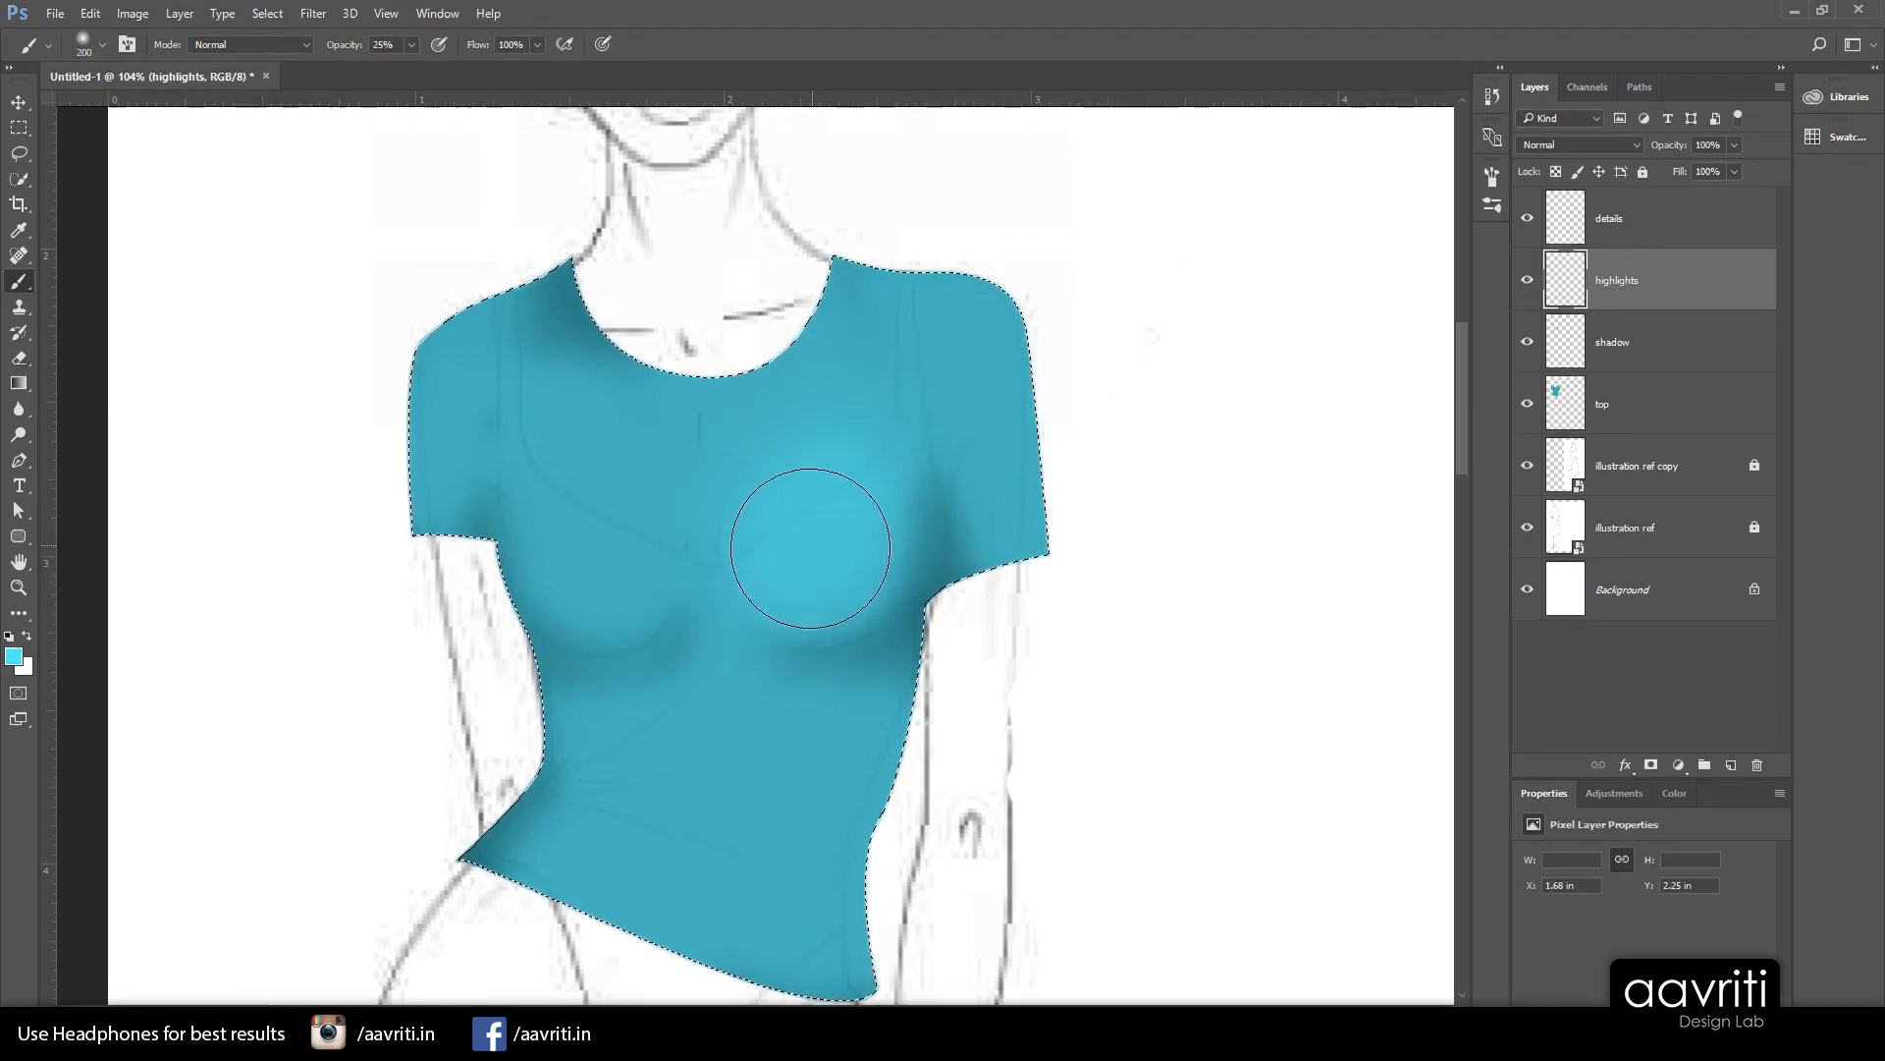
{"action": "left_click", "coordinate": [813, 547]}
{"action": "mouse_move", "coordinate": [606, 534]}
{"action": "left_mouse_down"}
{"action": "mouse_move", "coordinate": [631, 566]}
{"action": "mouse_move", "coordinate": [606, 566]}
{"action": "mouse_move", "coordinate": [558, 489]}
{"action": "mouse_move", "coordinate": [598, 554]}
{"action": "mouse_move", "coordinate": [539, 370]}
{"action": "left_mouse_up"}
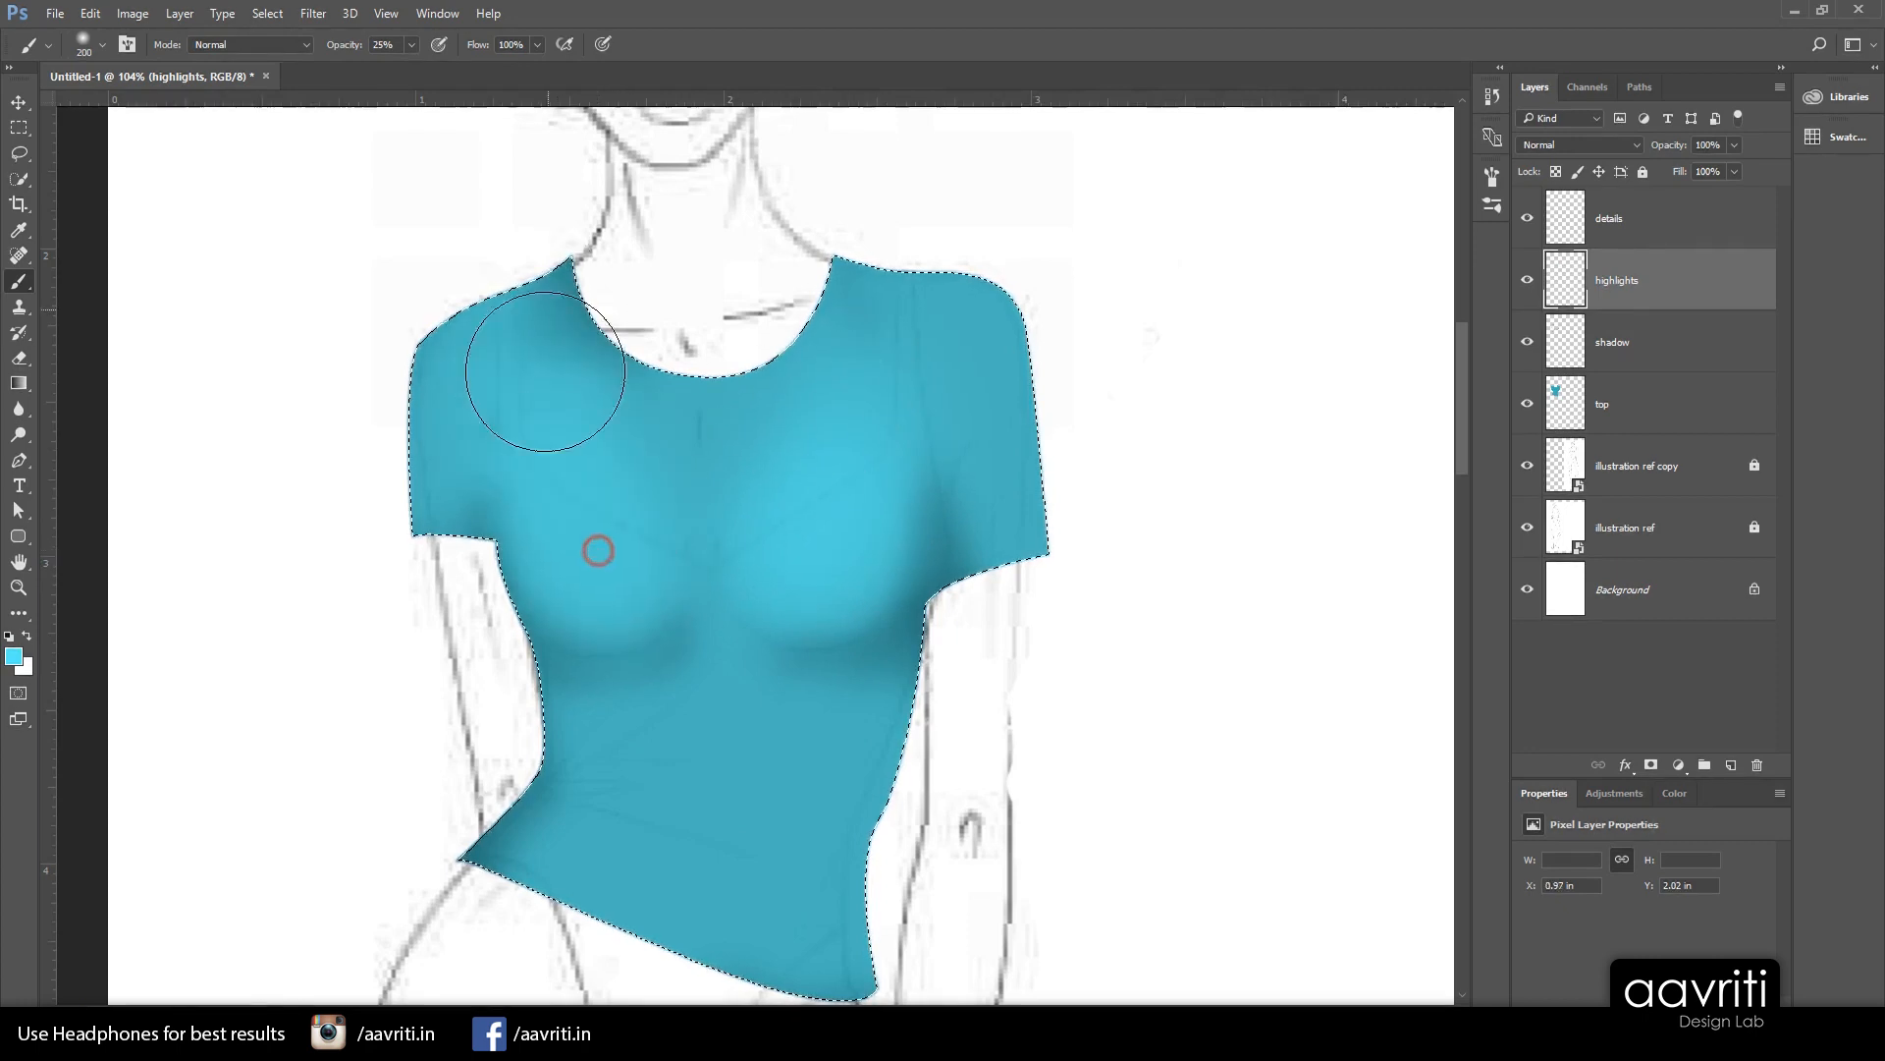
Brush cyan highlights along both shoulders and the outer edges of the sleeves
{"action": "mouse_move", "coordinate": [972, 326]}
{"action": "left_mouse_down"}
{"action": "mouse_move", "coordinate": [1069, 354]}
{"action": "mouse_move", "coordinate": [1061, 379]}
{"action": "left_mouse_up"}
{"action": "left_click", "coordinate": [917, 235]}
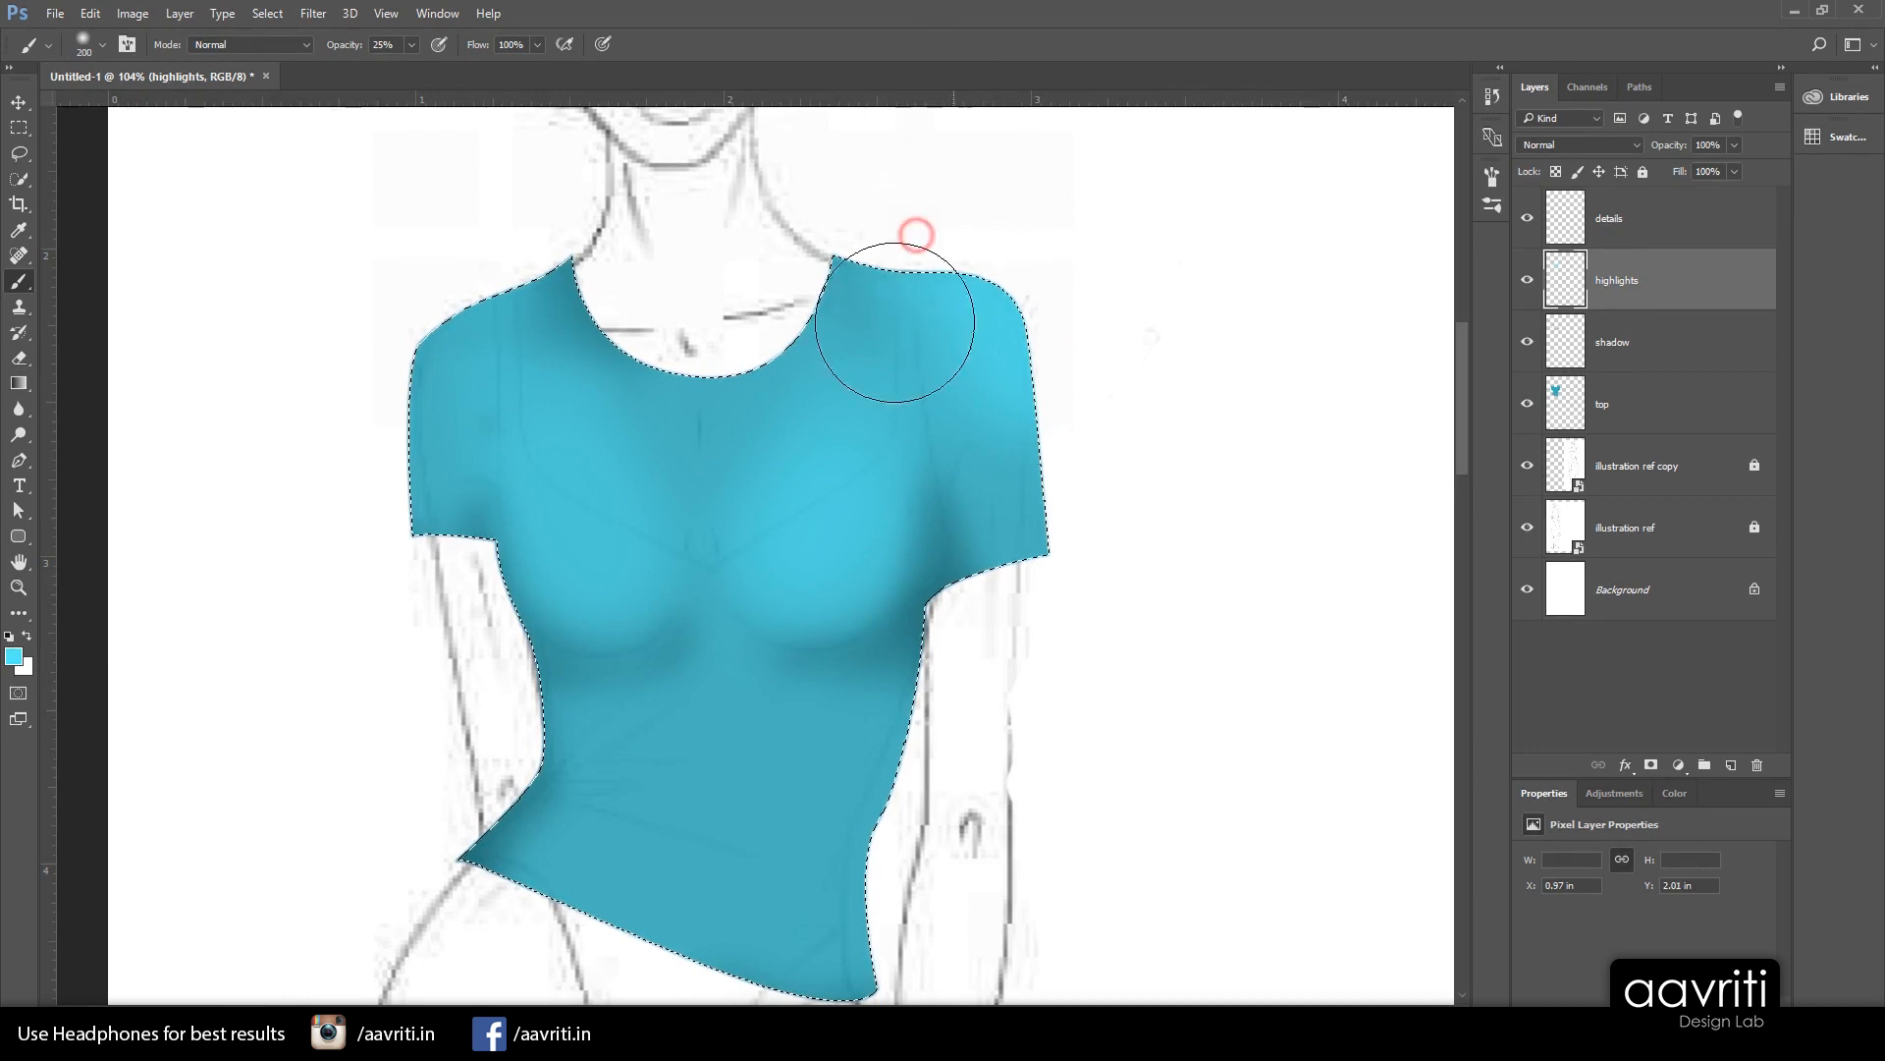
{"action": "left_click", "coordinate": [487, 259]}
{"action": "mouse_move", "coordinate": [366, 354]}
{"action": "left_mouse_down"}
{"action": "mouse_move", "coordinate": [341, 398]}
{"action": "mouse_move", "coordinate": [320, 320]}
{"action": "left_mouse_up"}
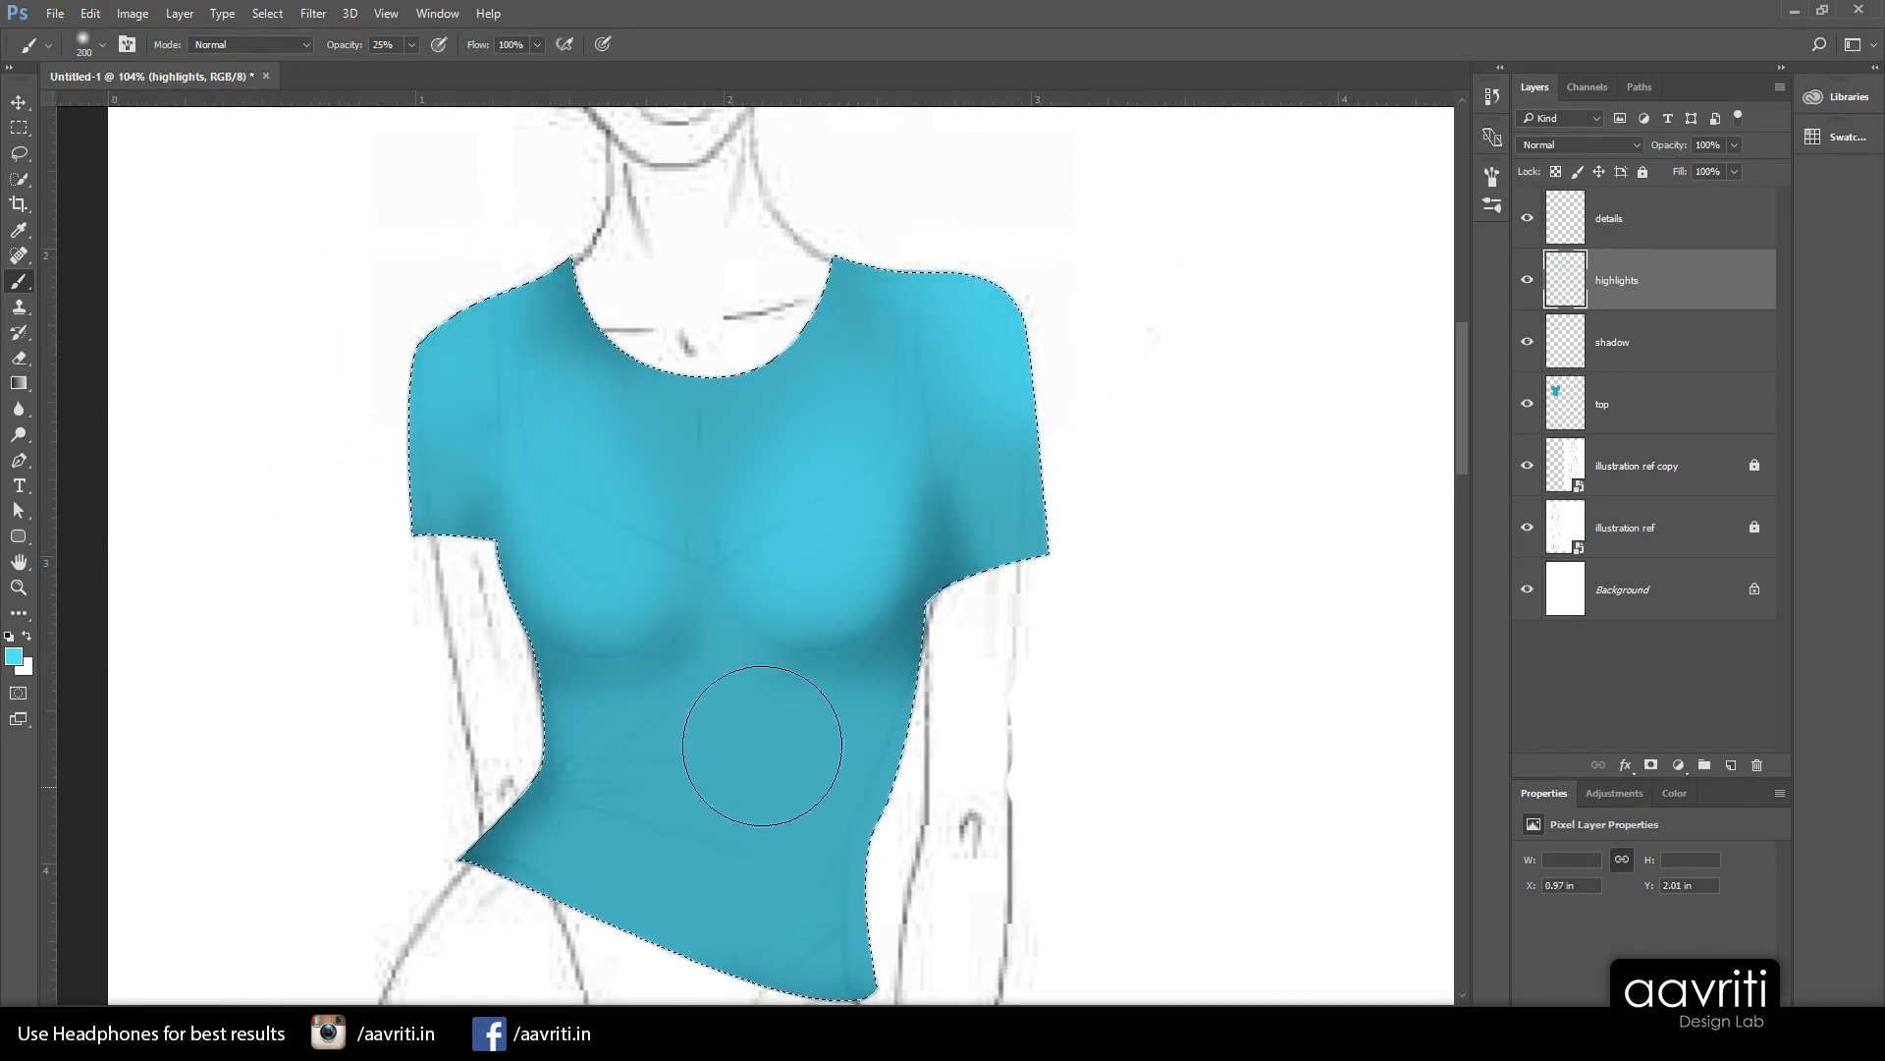
Paint cyan highlights down the right side of the midriff and along the top's slanted hem
{"action": "scroll", "coordinate": [762, 745], "scroll_direction": "down", "scroll_amount": 3}
{"action": "mouse_move", "coordinate": [786, 576]}
{"action": "left_mouse_down"}
{"action": "mouse_move", "coordinate": [743, 712]}
{"action": "mouse_move", "coordinate": [821, 647]}
{"action": "mouse_move", "coordinate": [822, 759]}
{"action": "left_mouse_up"}
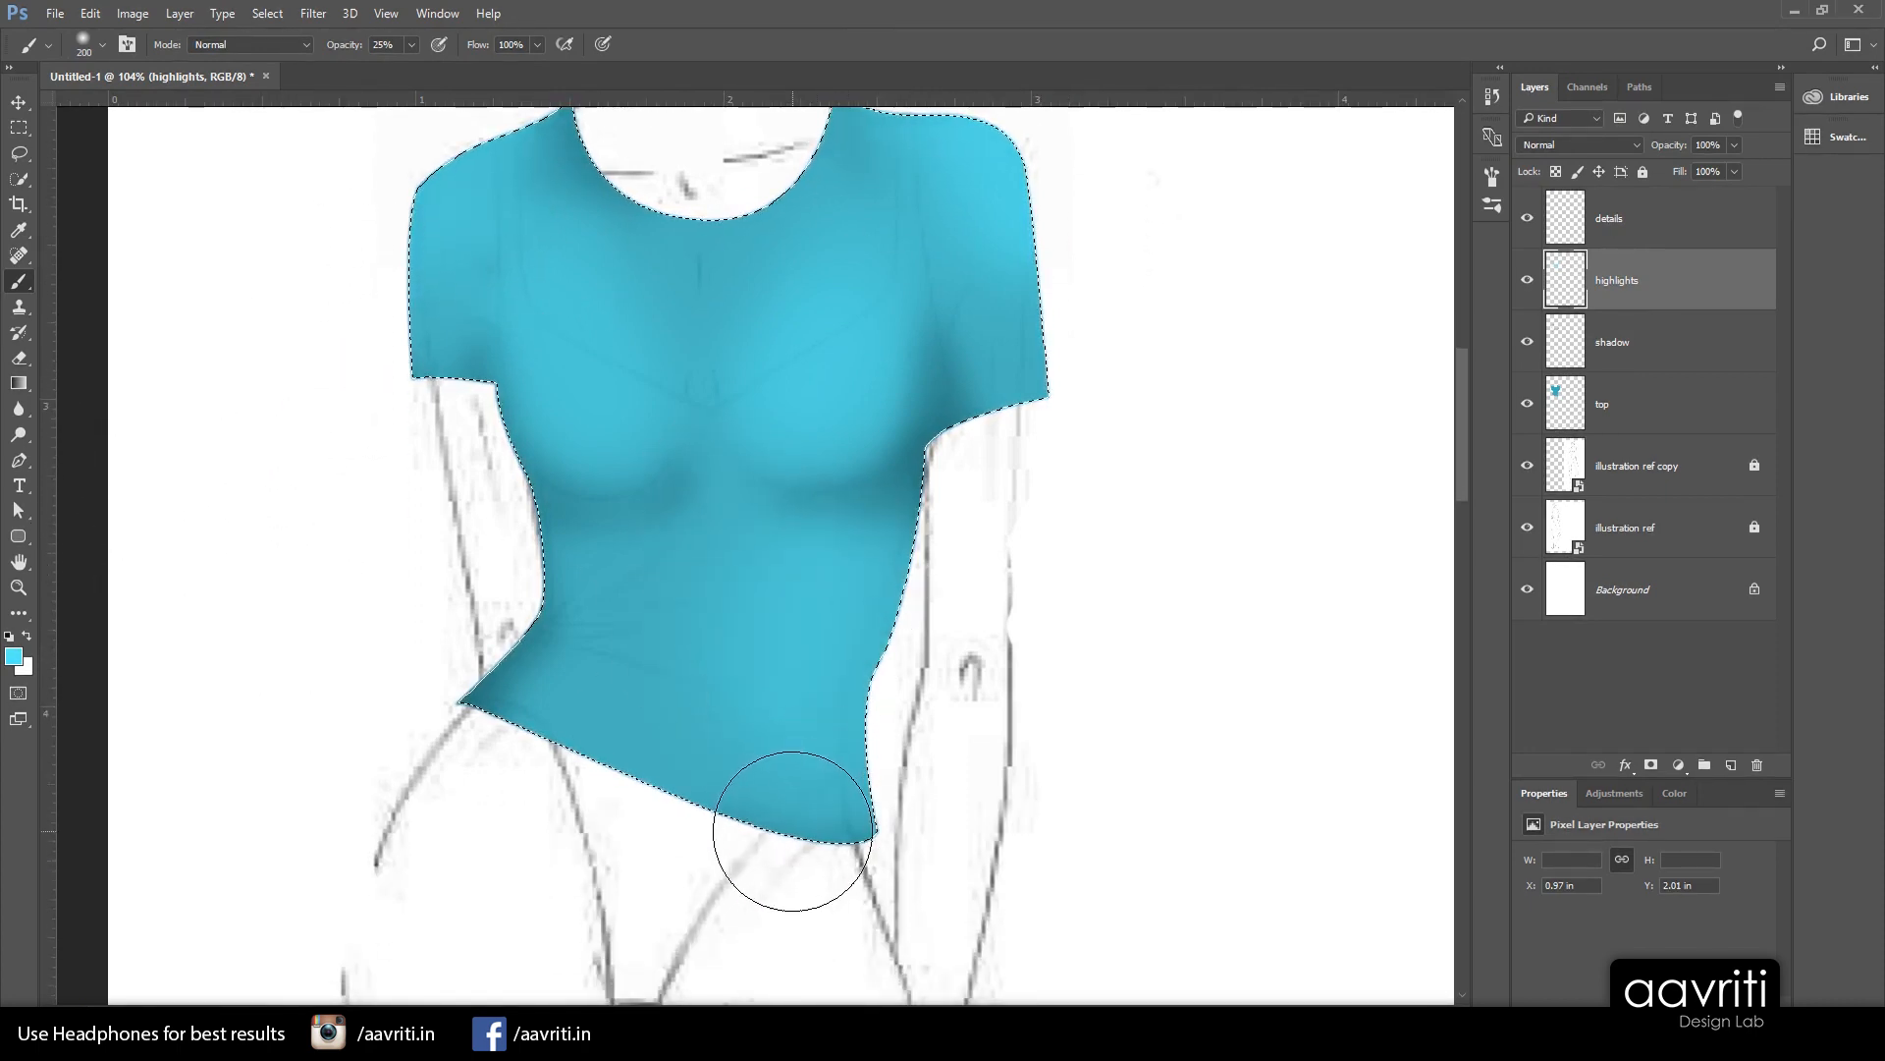
{"action": "left_click_drag", "start_coordinate": [665, 749], "coordinate": [652, 715]}
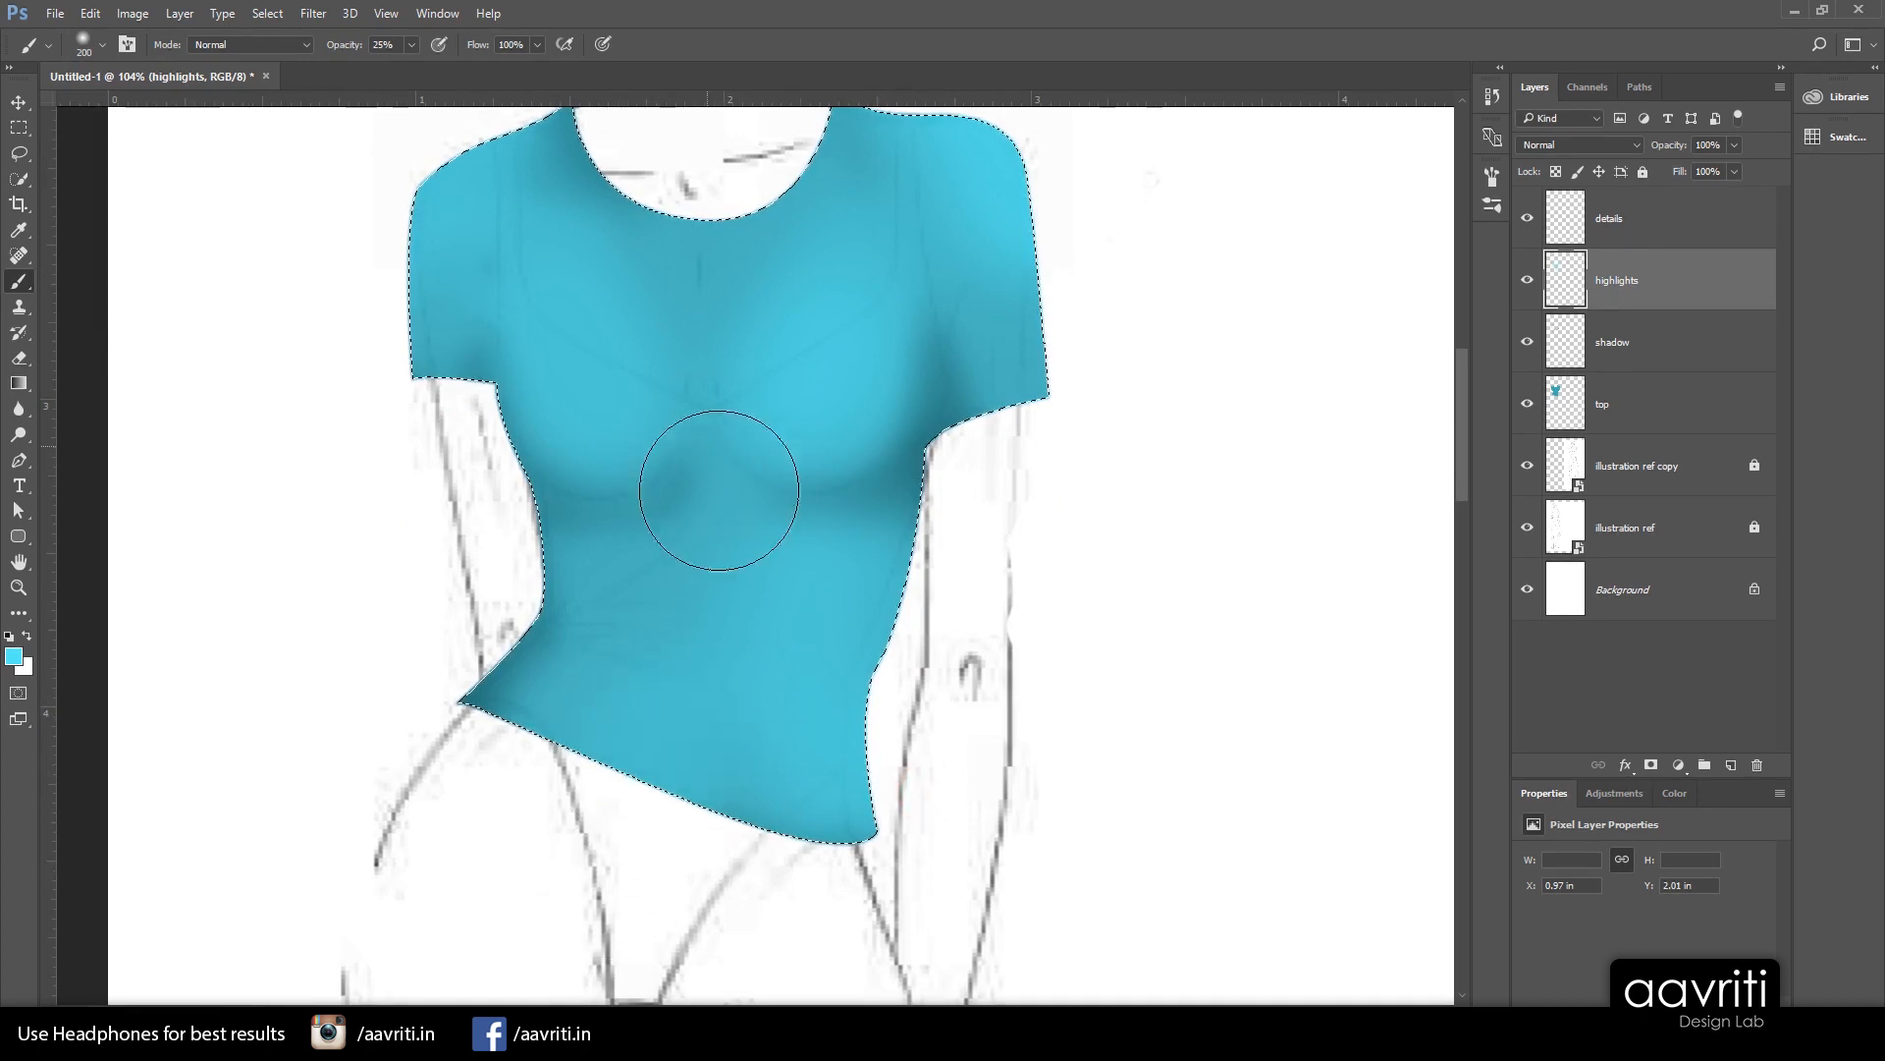
Brighten the centre of the chest, the right sleeve's lower edge and the right bust with further highlight strokes
{"action": "scroll", "coordinate": [719, 490], "scroll_direction": "up", "scroll_amount": 3}
{"action": "left_click", "coordinate": [729, 446]}
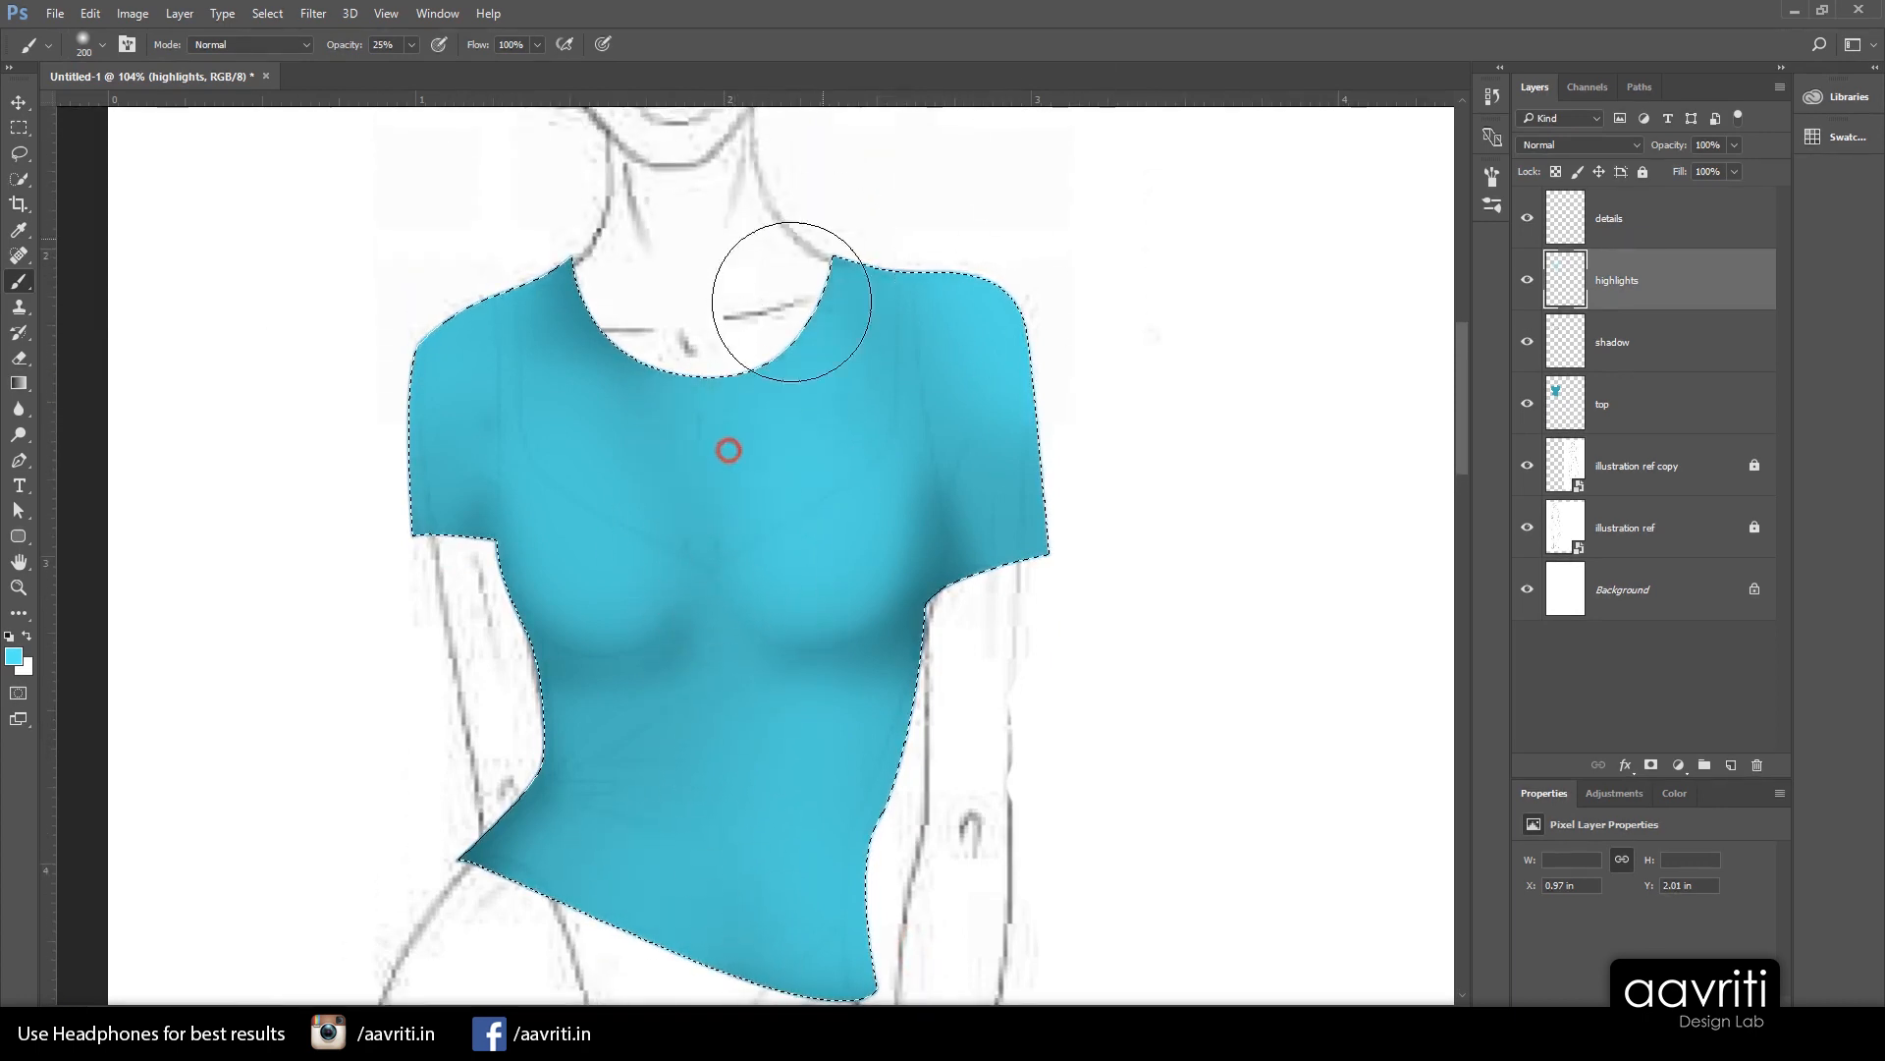
{"action": "left_click", "coordinate": [1094, 577]}
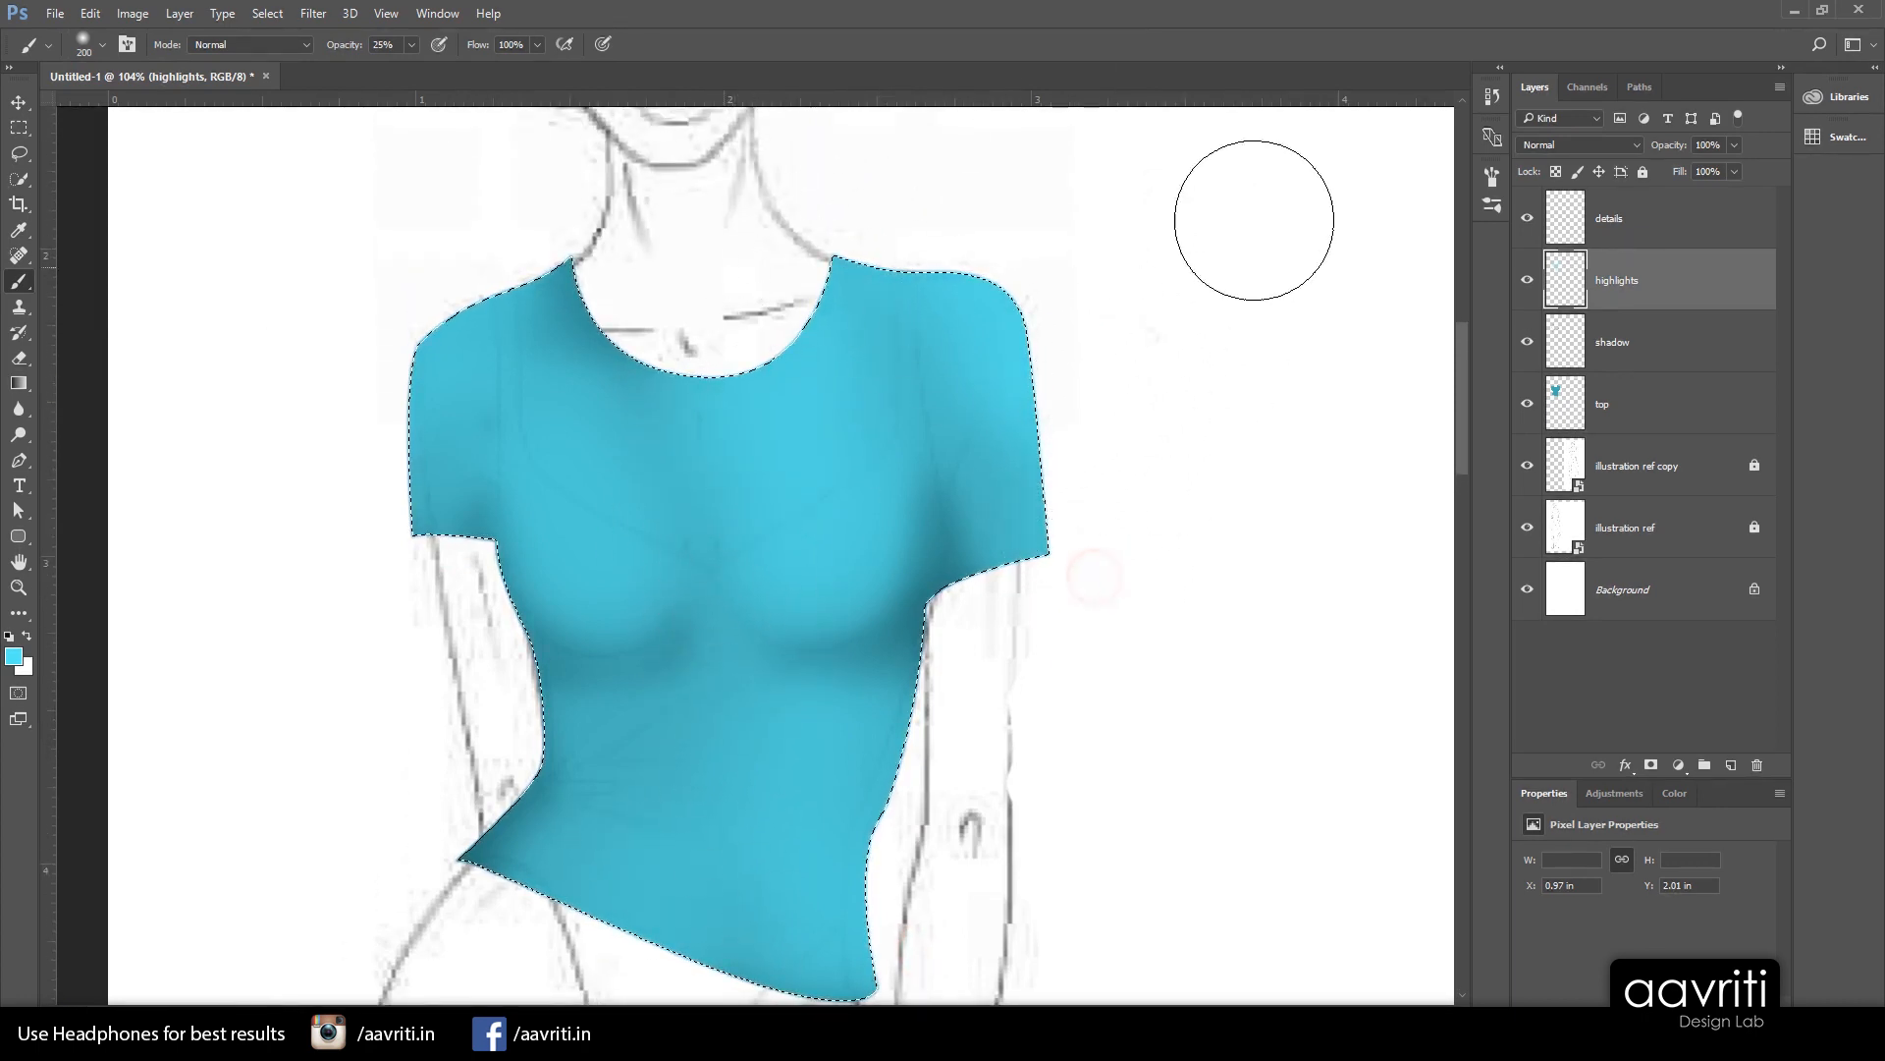
{"action": "scroll", "coordinate": [1145, 497], "scroll_direction": "up", "scroll_amount": 2}
{"action": "left_click", "coordinate": [876, 558]}
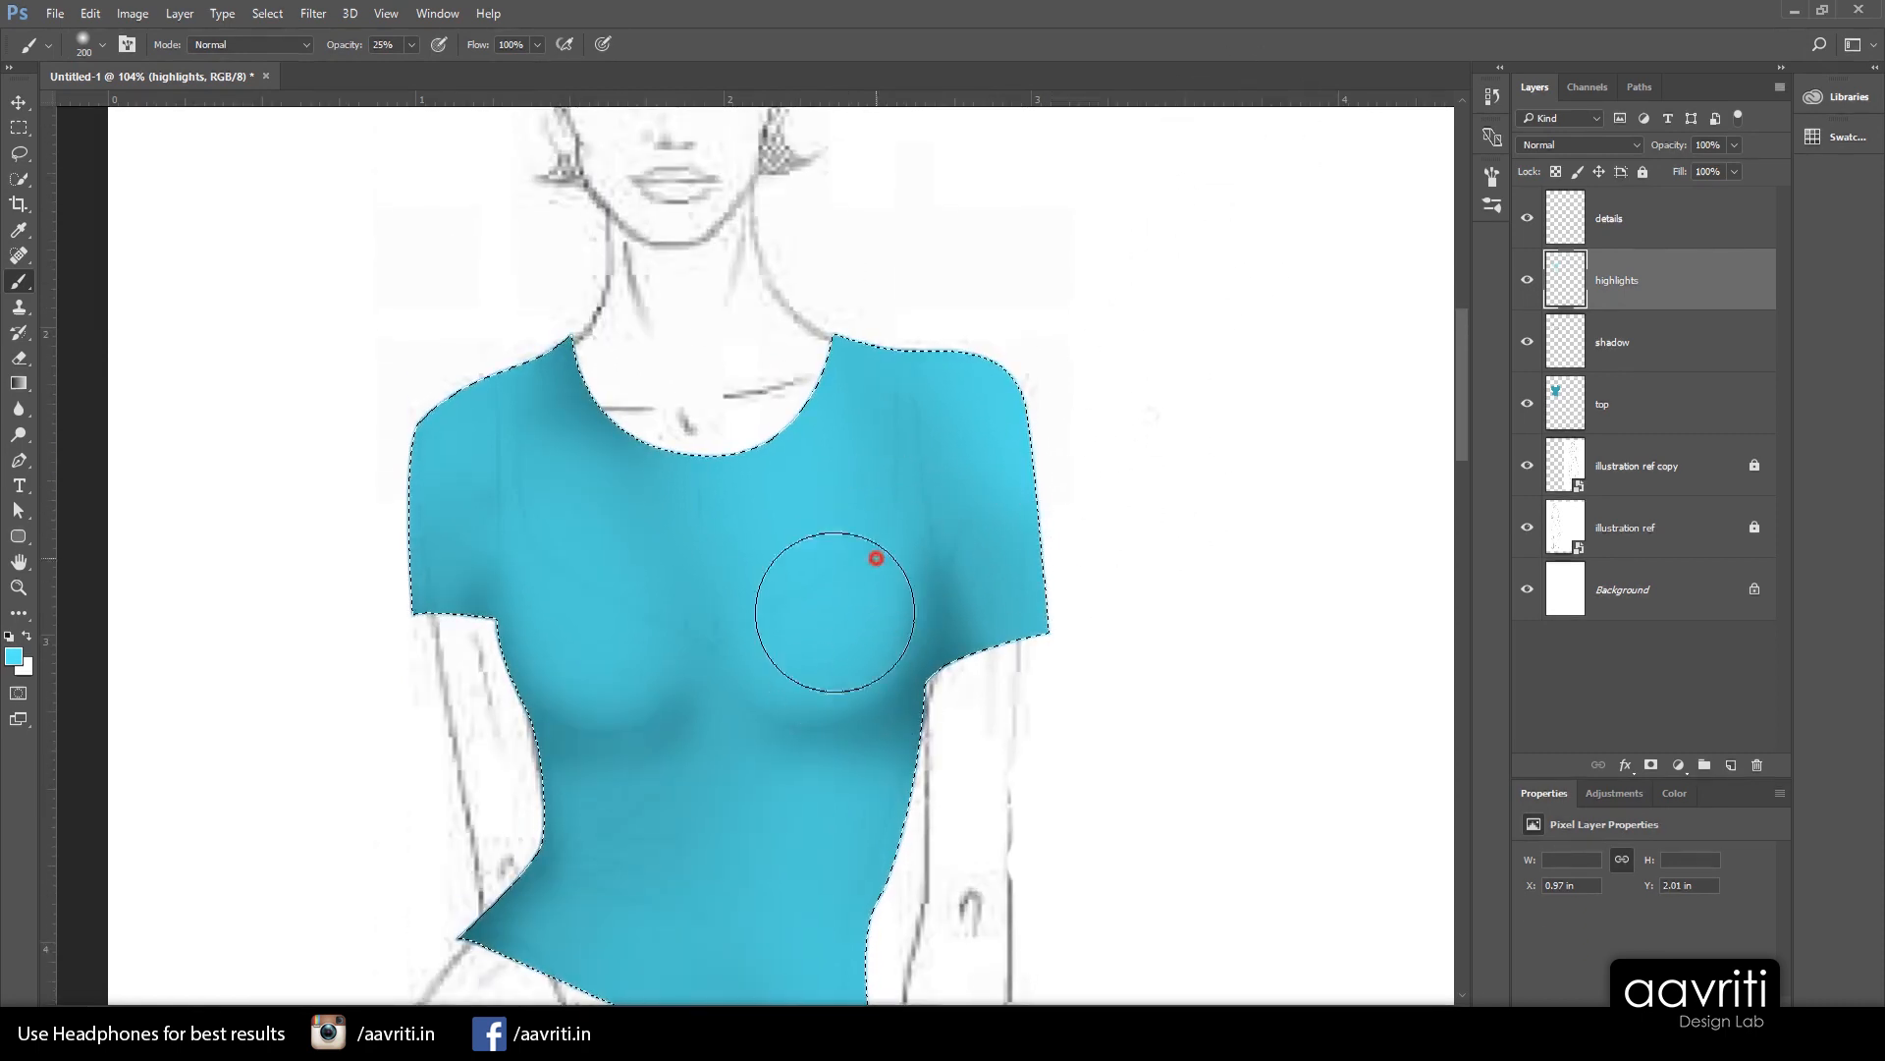
Paint additional soft cyan highlights over the left bust and up toward the neckline
{"action": "left_click", "coordinate": [639, 623]}
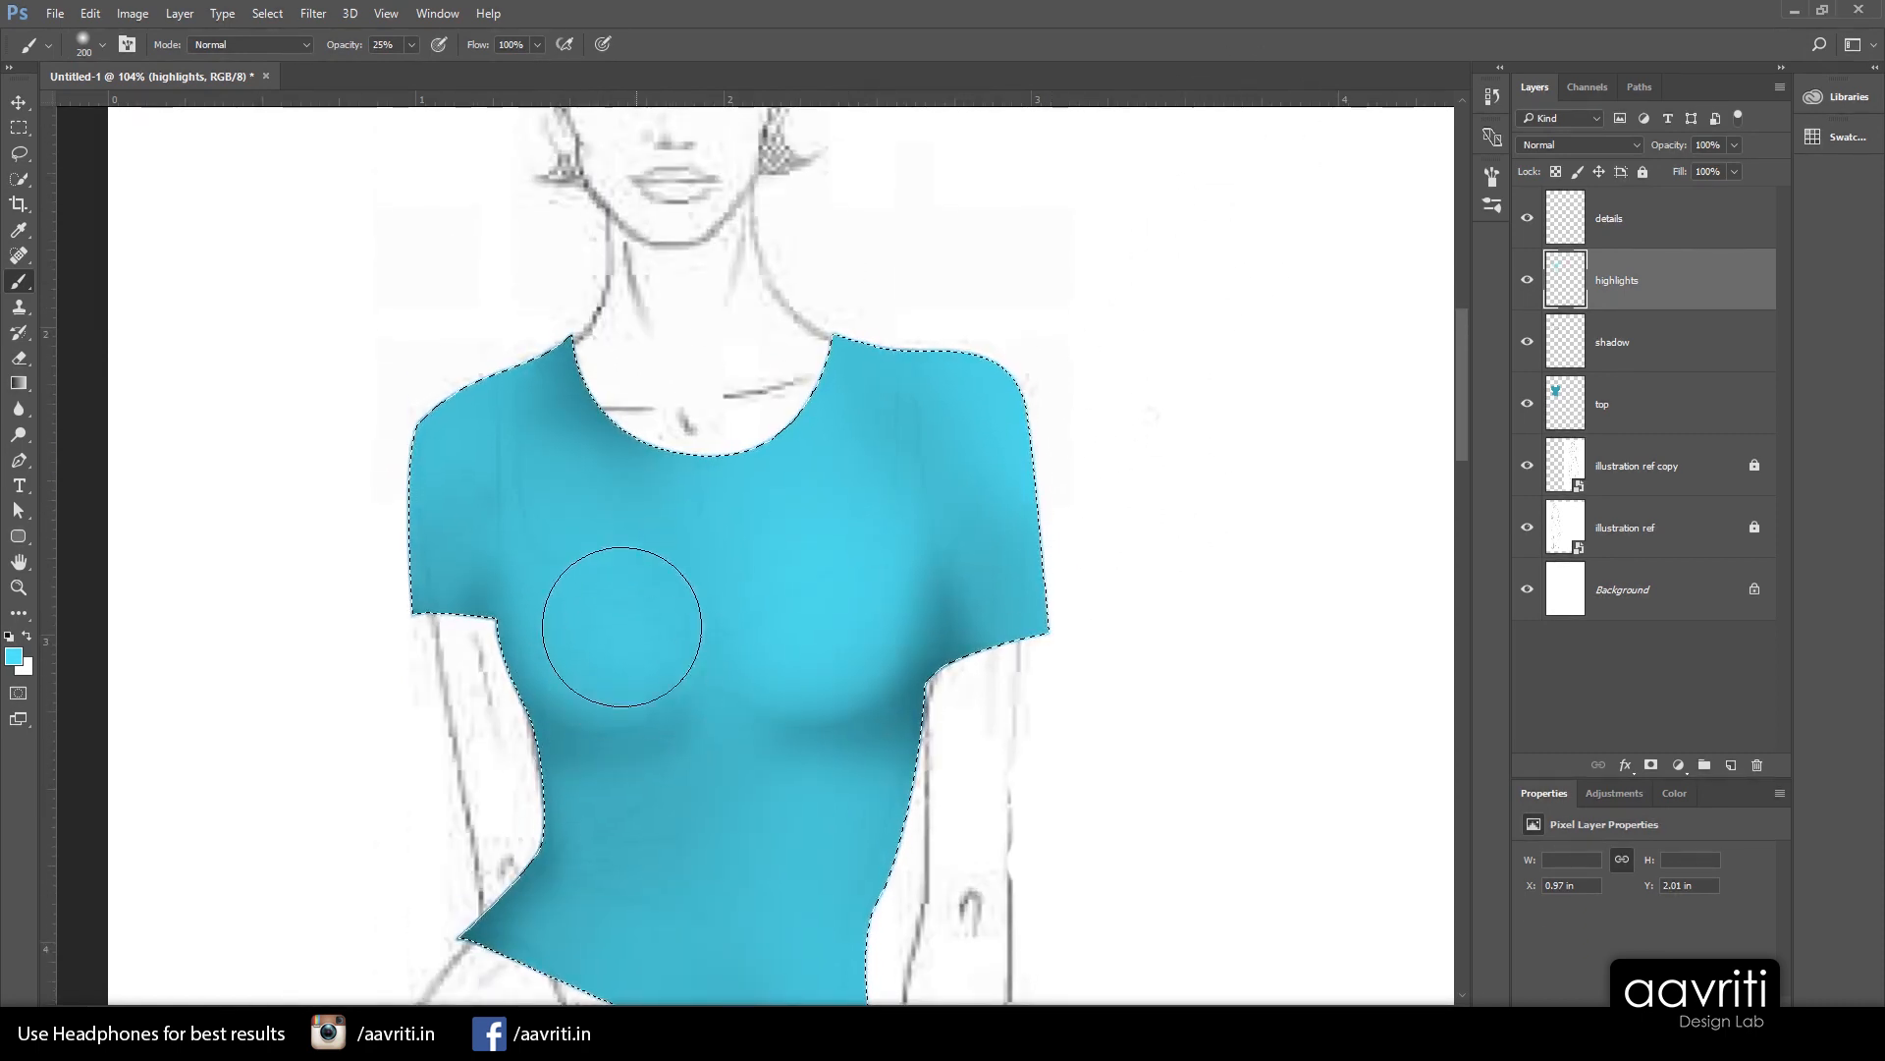
{"action": "mouse_move", "coordinate": [635, 475]}
{"action": "left_mouse_down"}
{"action": "mouse_move", "coordinate": [682, 433]}
{"action": "mouse_move", "coordinate": [580, 631]}
{"action": "left_mouse_up"}
{"action": "scroll", "coordinate": [812, 615], "scroll_direction": "down", "scroll_amount": 6}
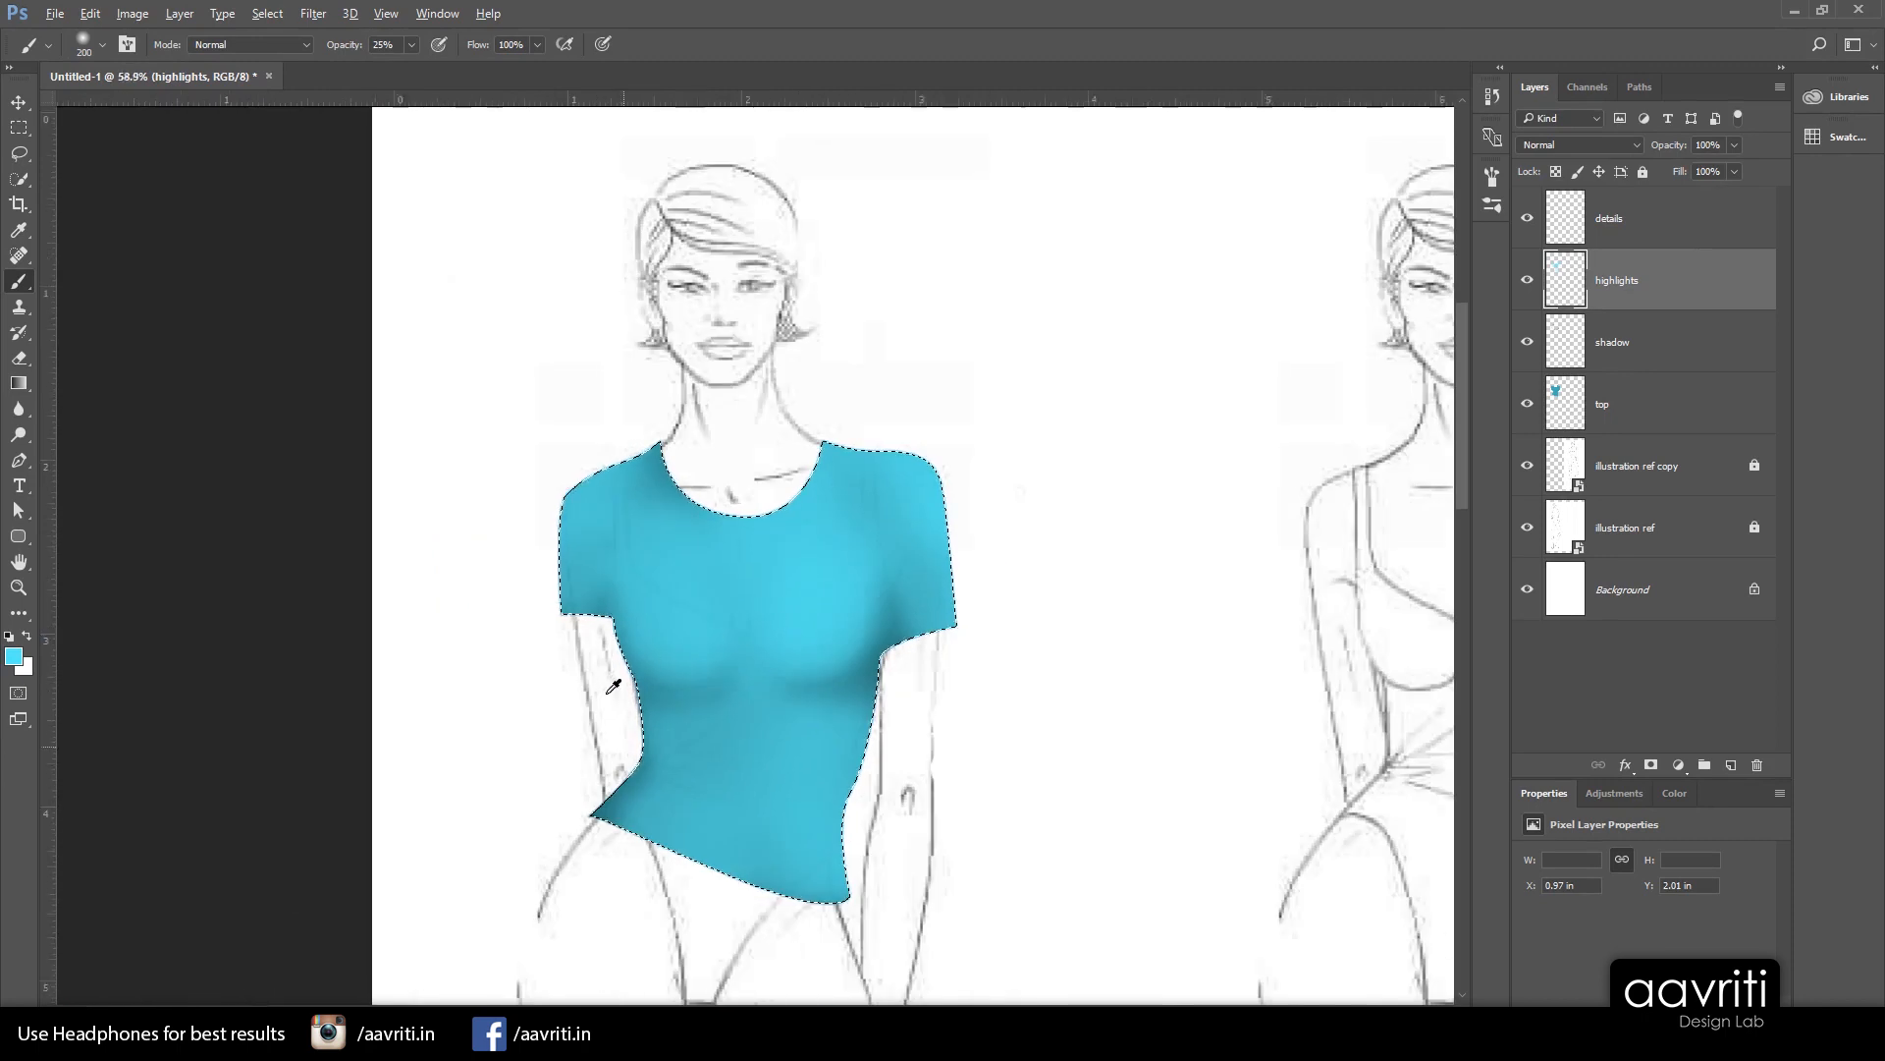
{"action": "scroll", "coordinate": [614, 685], "scroll_direction": "down", "scroll_amount": 1}
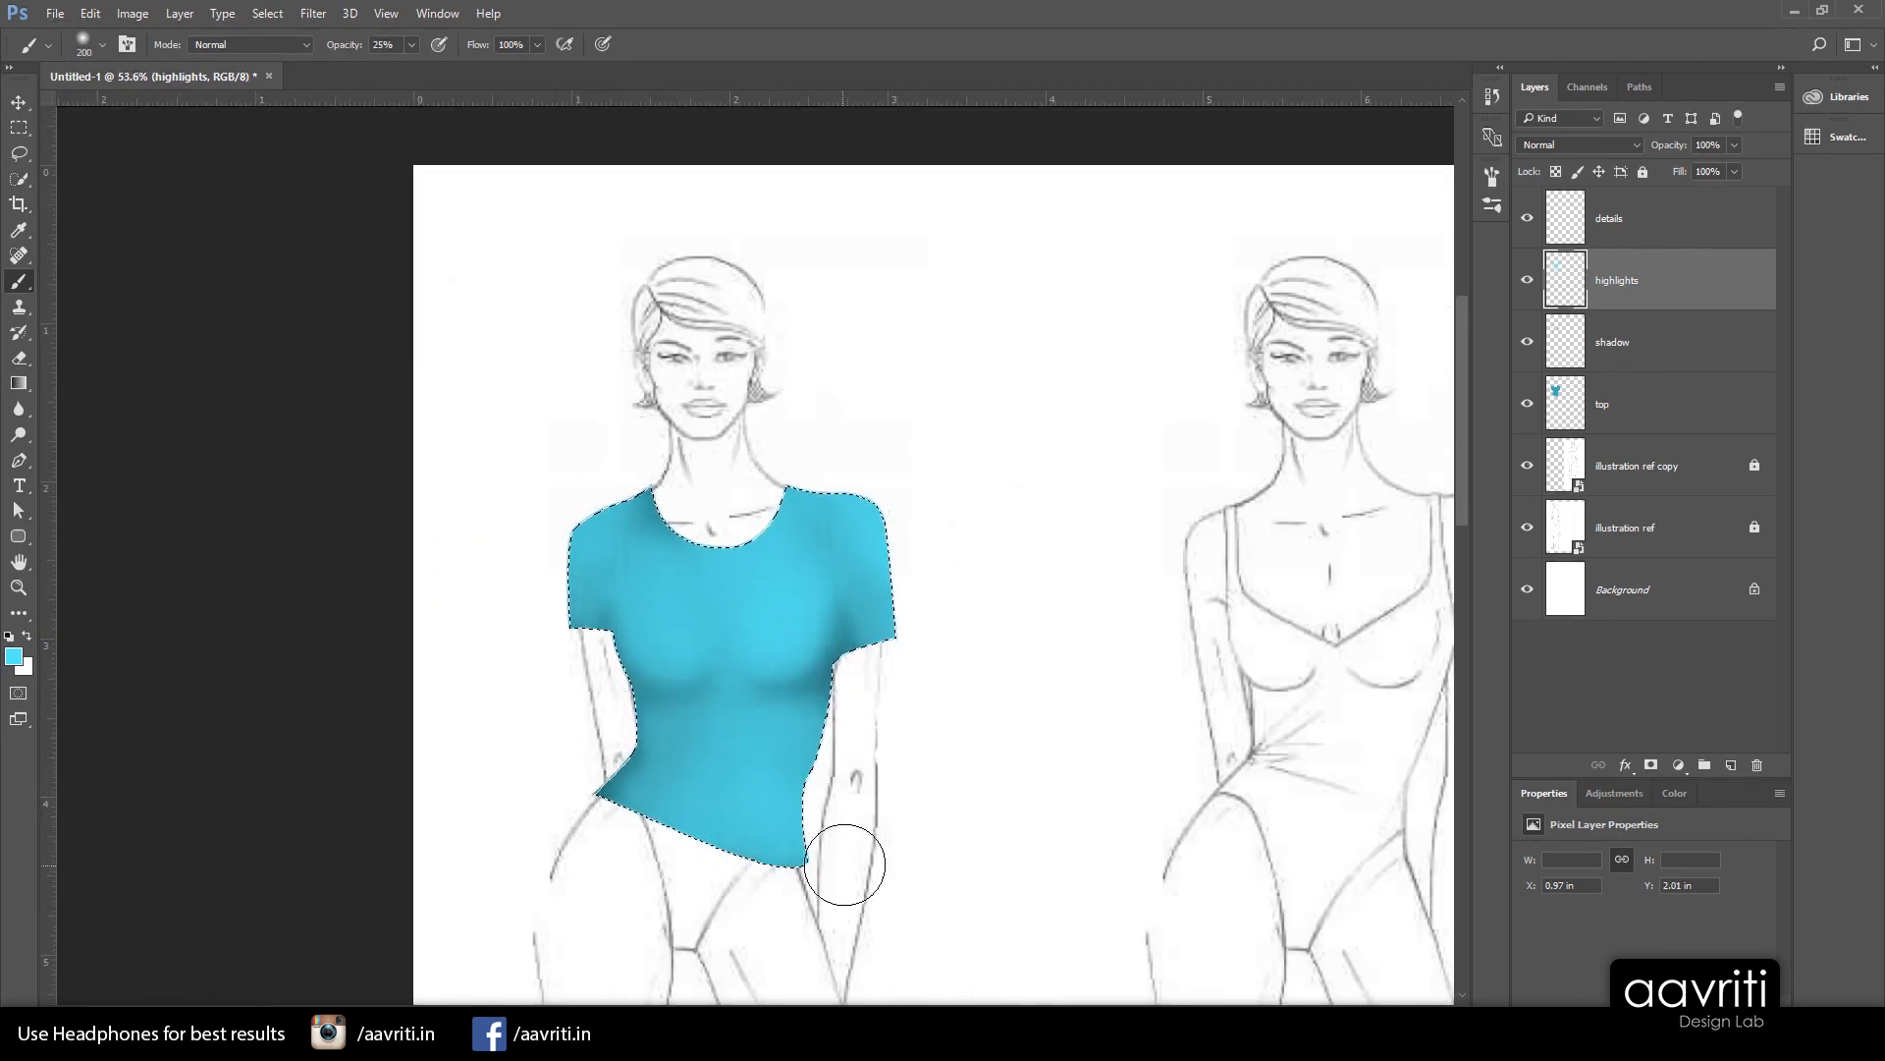
{"action": "scroll", "coordinate": [844, 864], "scroll_direction": "up", "scroll_amount": 4}
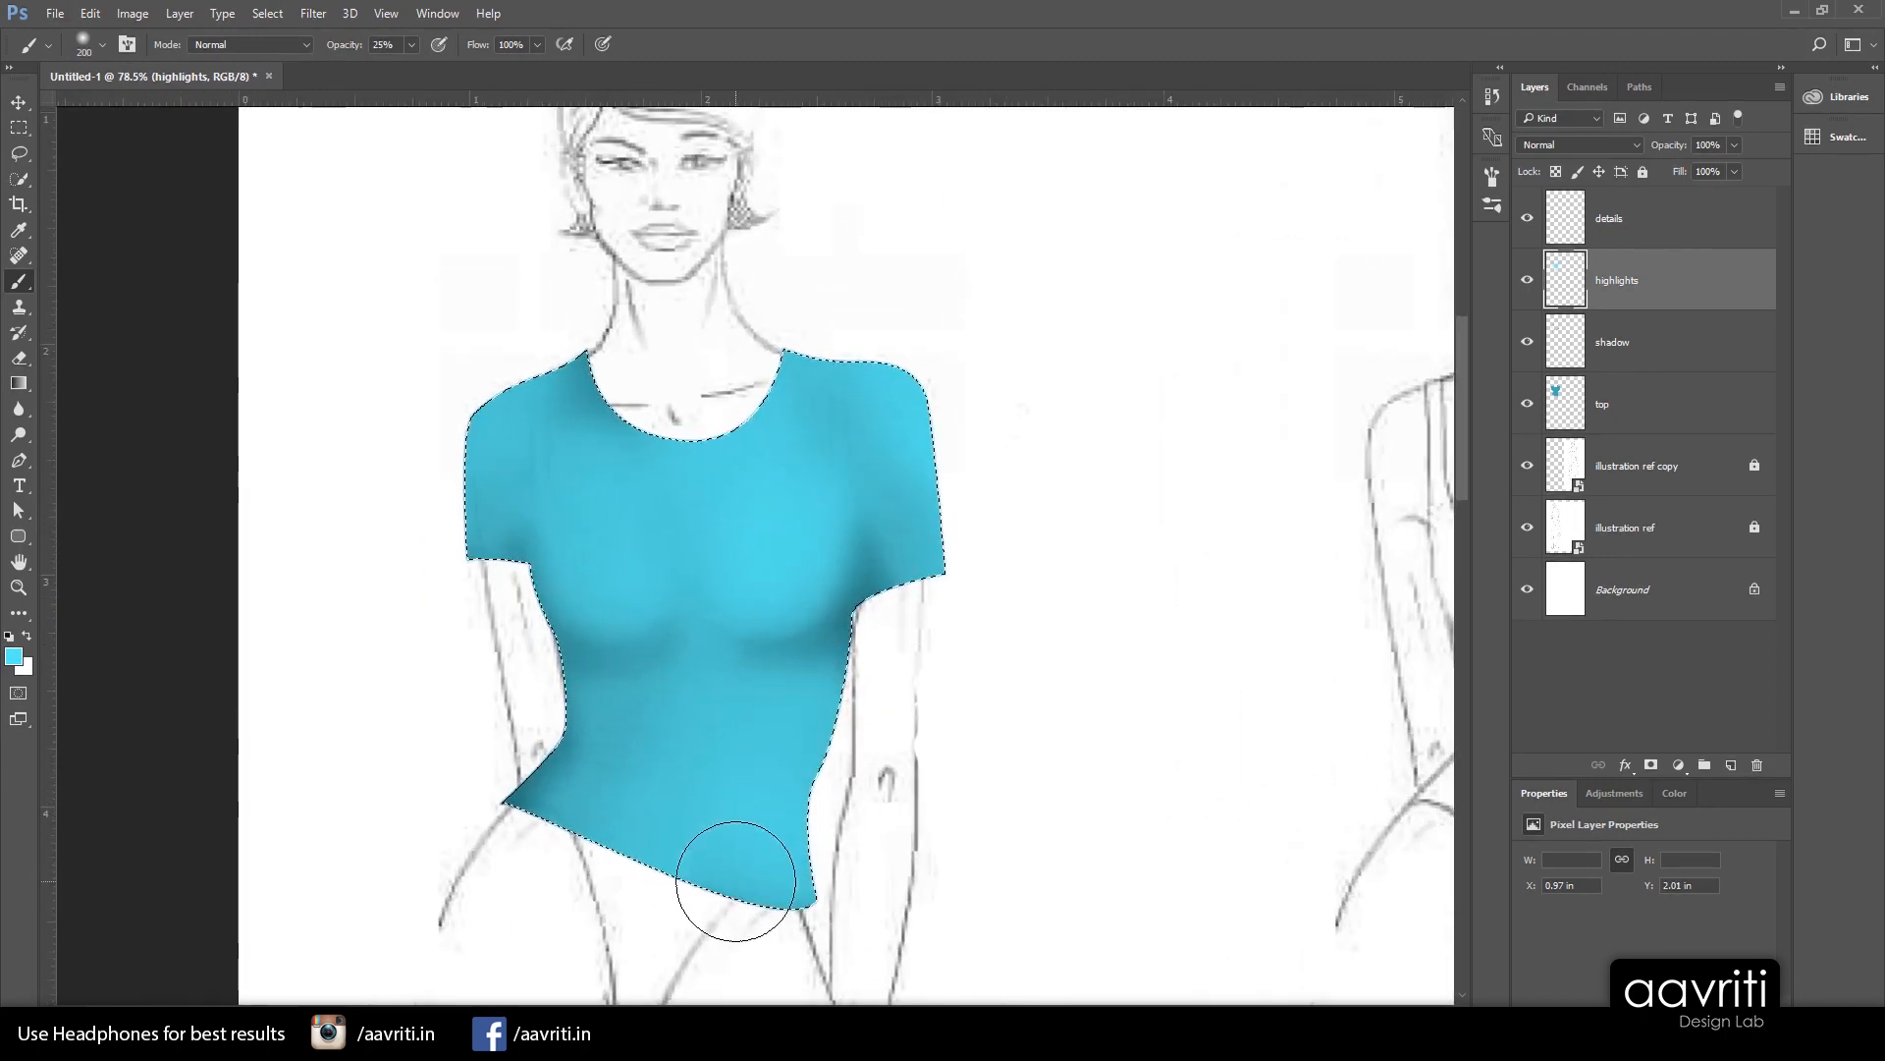
Toggle the highlights layer's visibility to compare the top with and without highlights
{"action": "left_click", "coordinate": [1527, 280]}
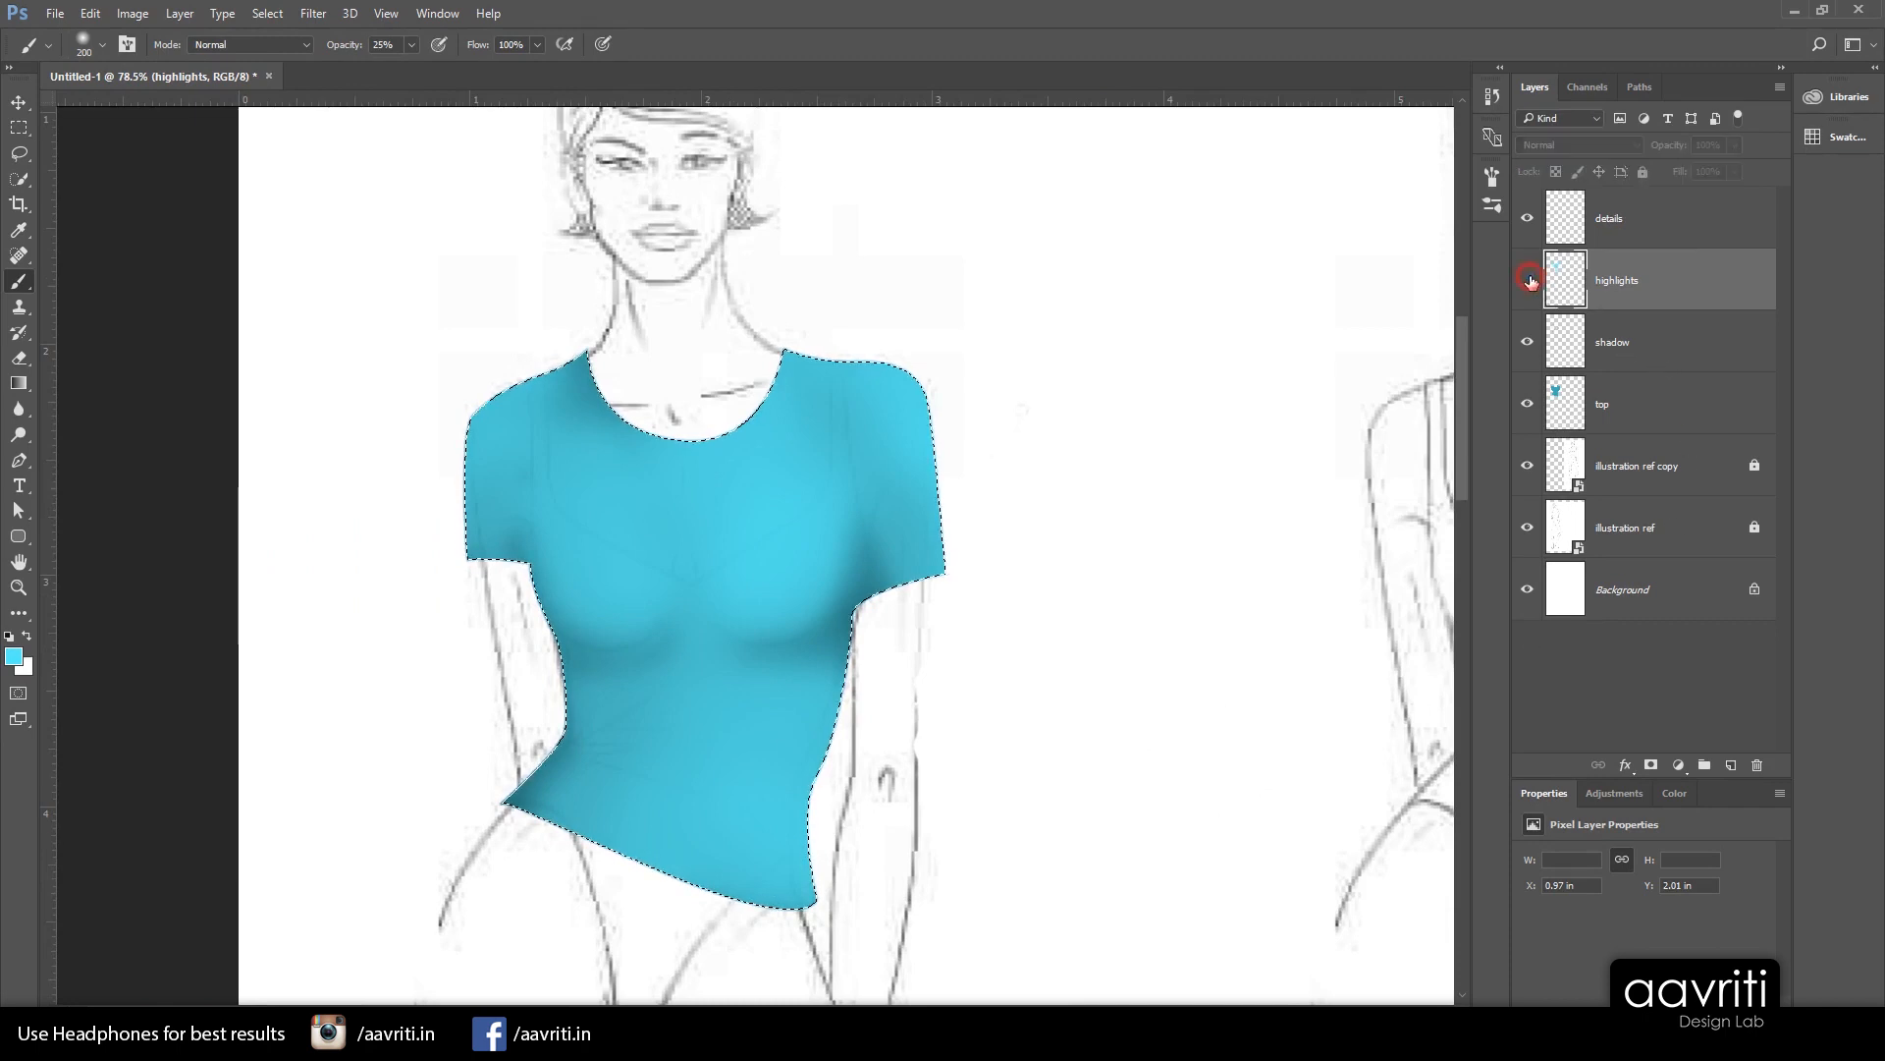
{"action": "left_click", "coordinate": [1528, 280]}
{"action": "left_click", "coordinate": [1528, 279]}
{"action": "left_click", "coordinate": [1529, 280]}
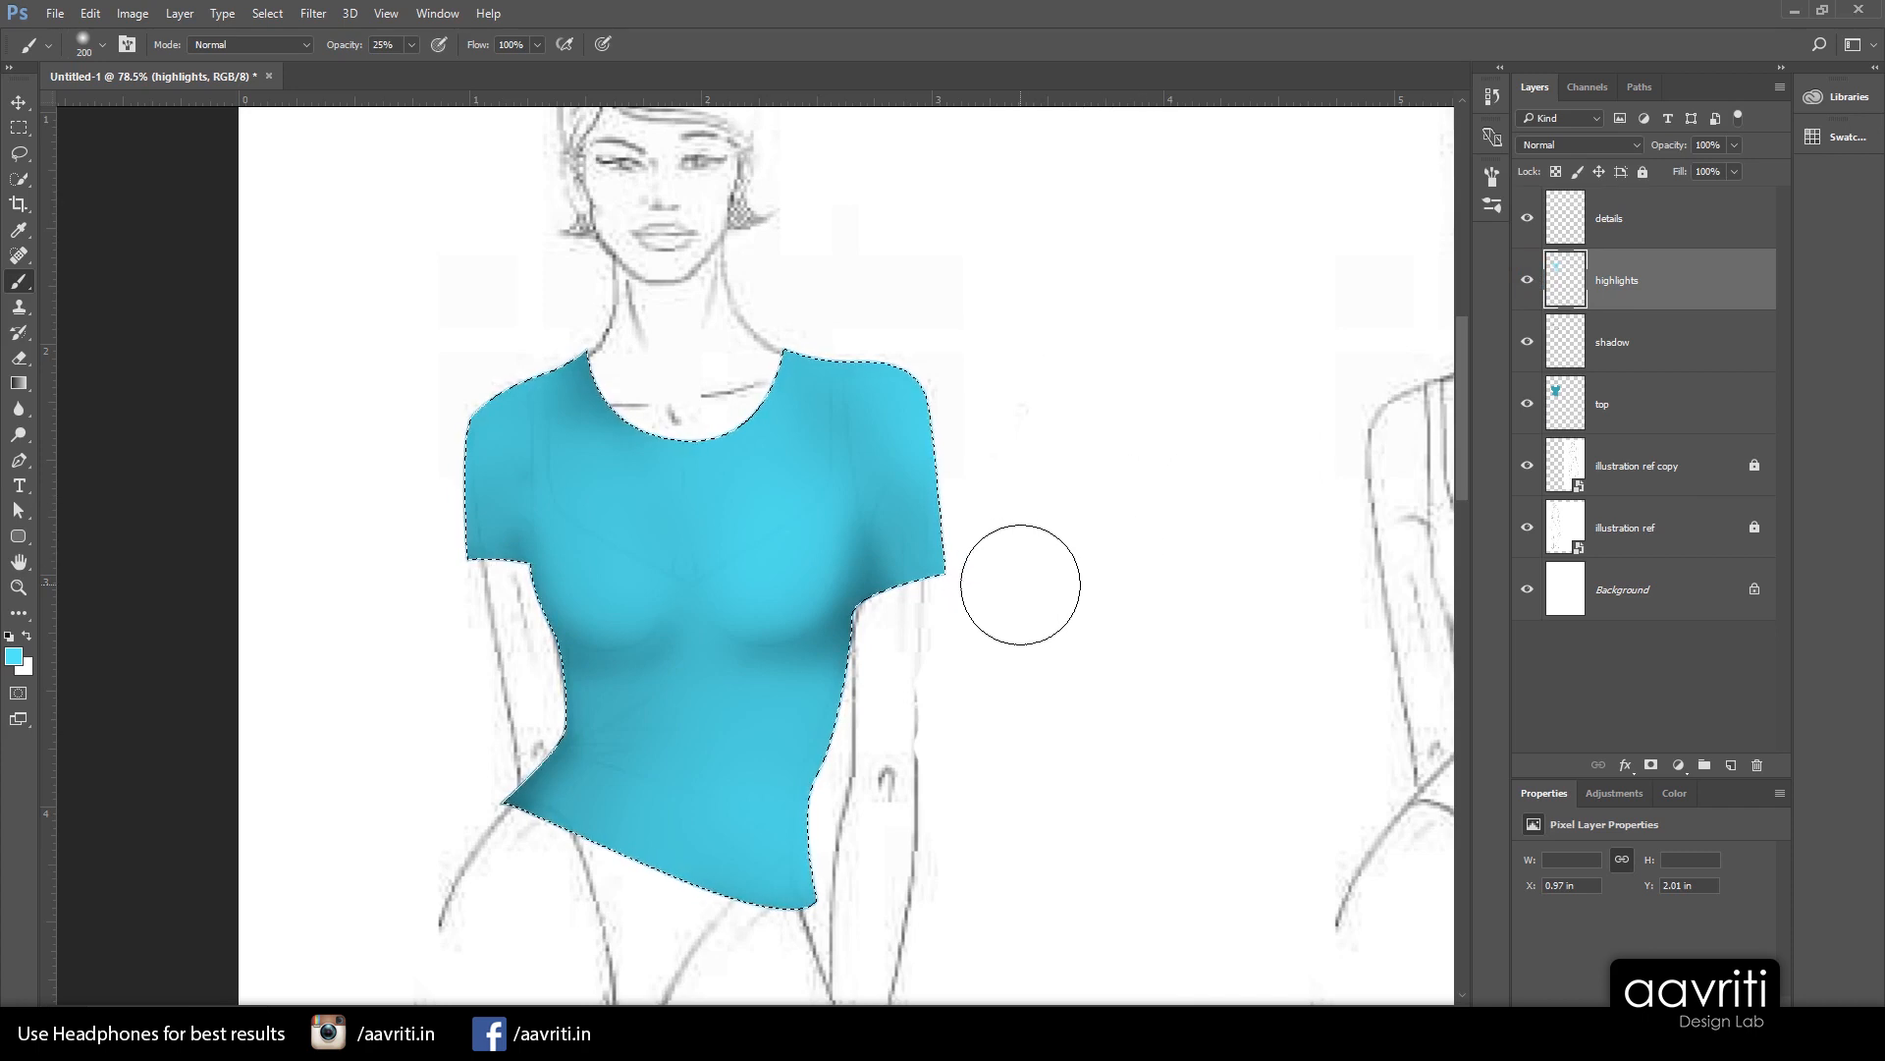
{"action": "scroll", "coordinate": [1029, 583], "scroll_direction": "down", "scroll_amount": 2}
{"action": "scroll", "coordinate": [884, 403], "scroll_direction": "up", "scroll_amount": 1}
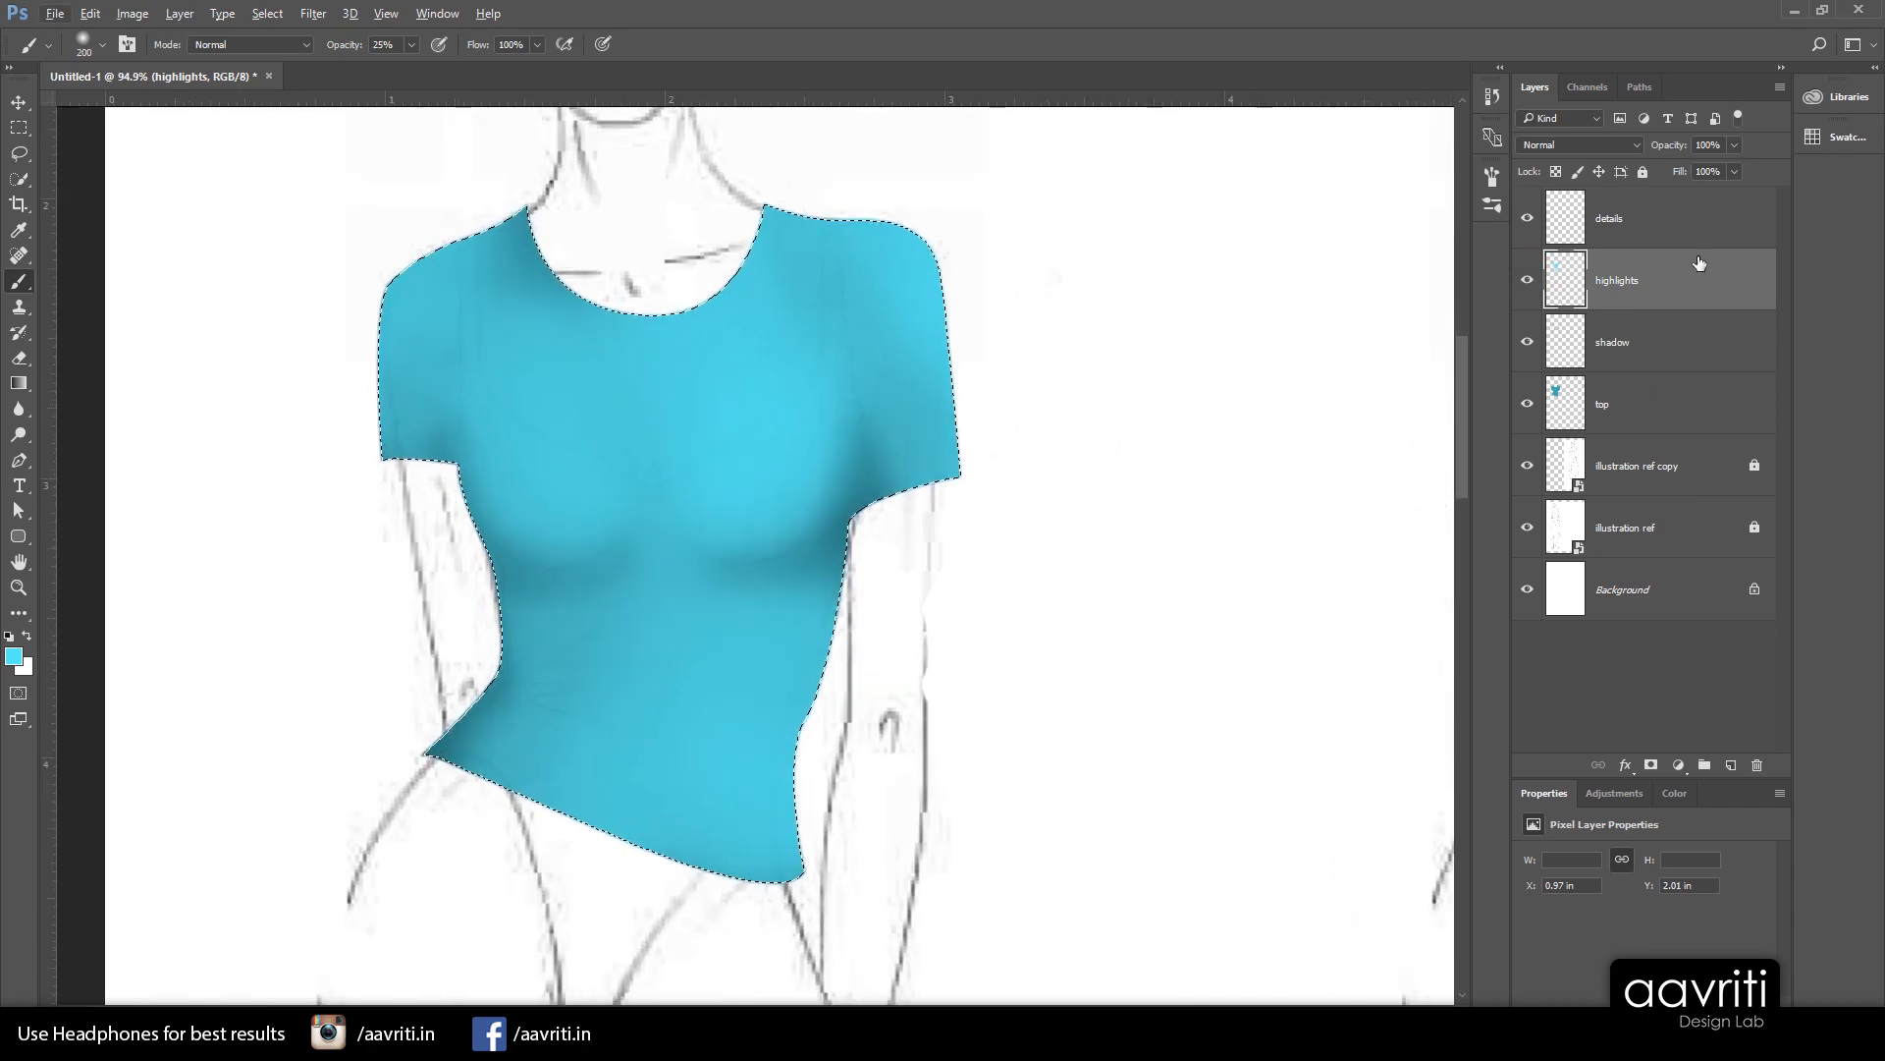
Set the shadow layer's blend mode to Multiply
{"action": "left_click", "coordinate": [1679, 226]}
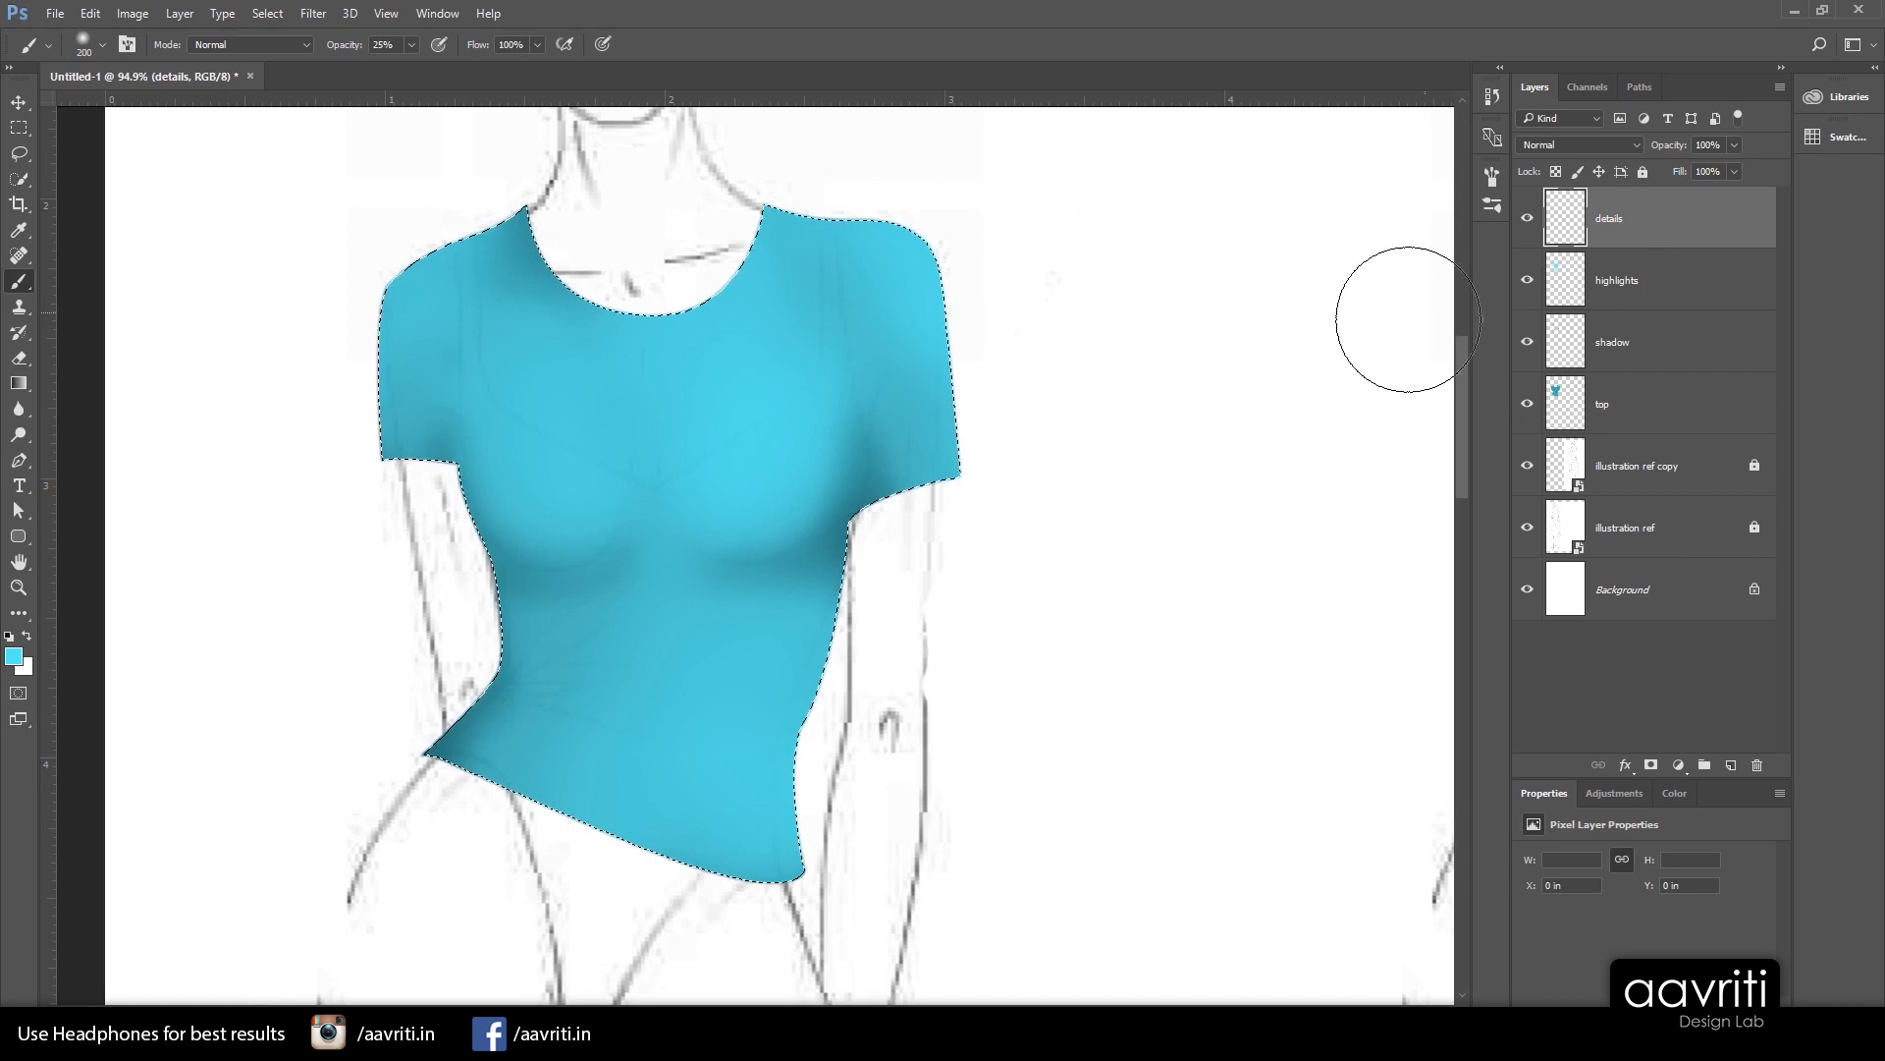
{"action": "left_click", "coordinate": [1698, 337]}
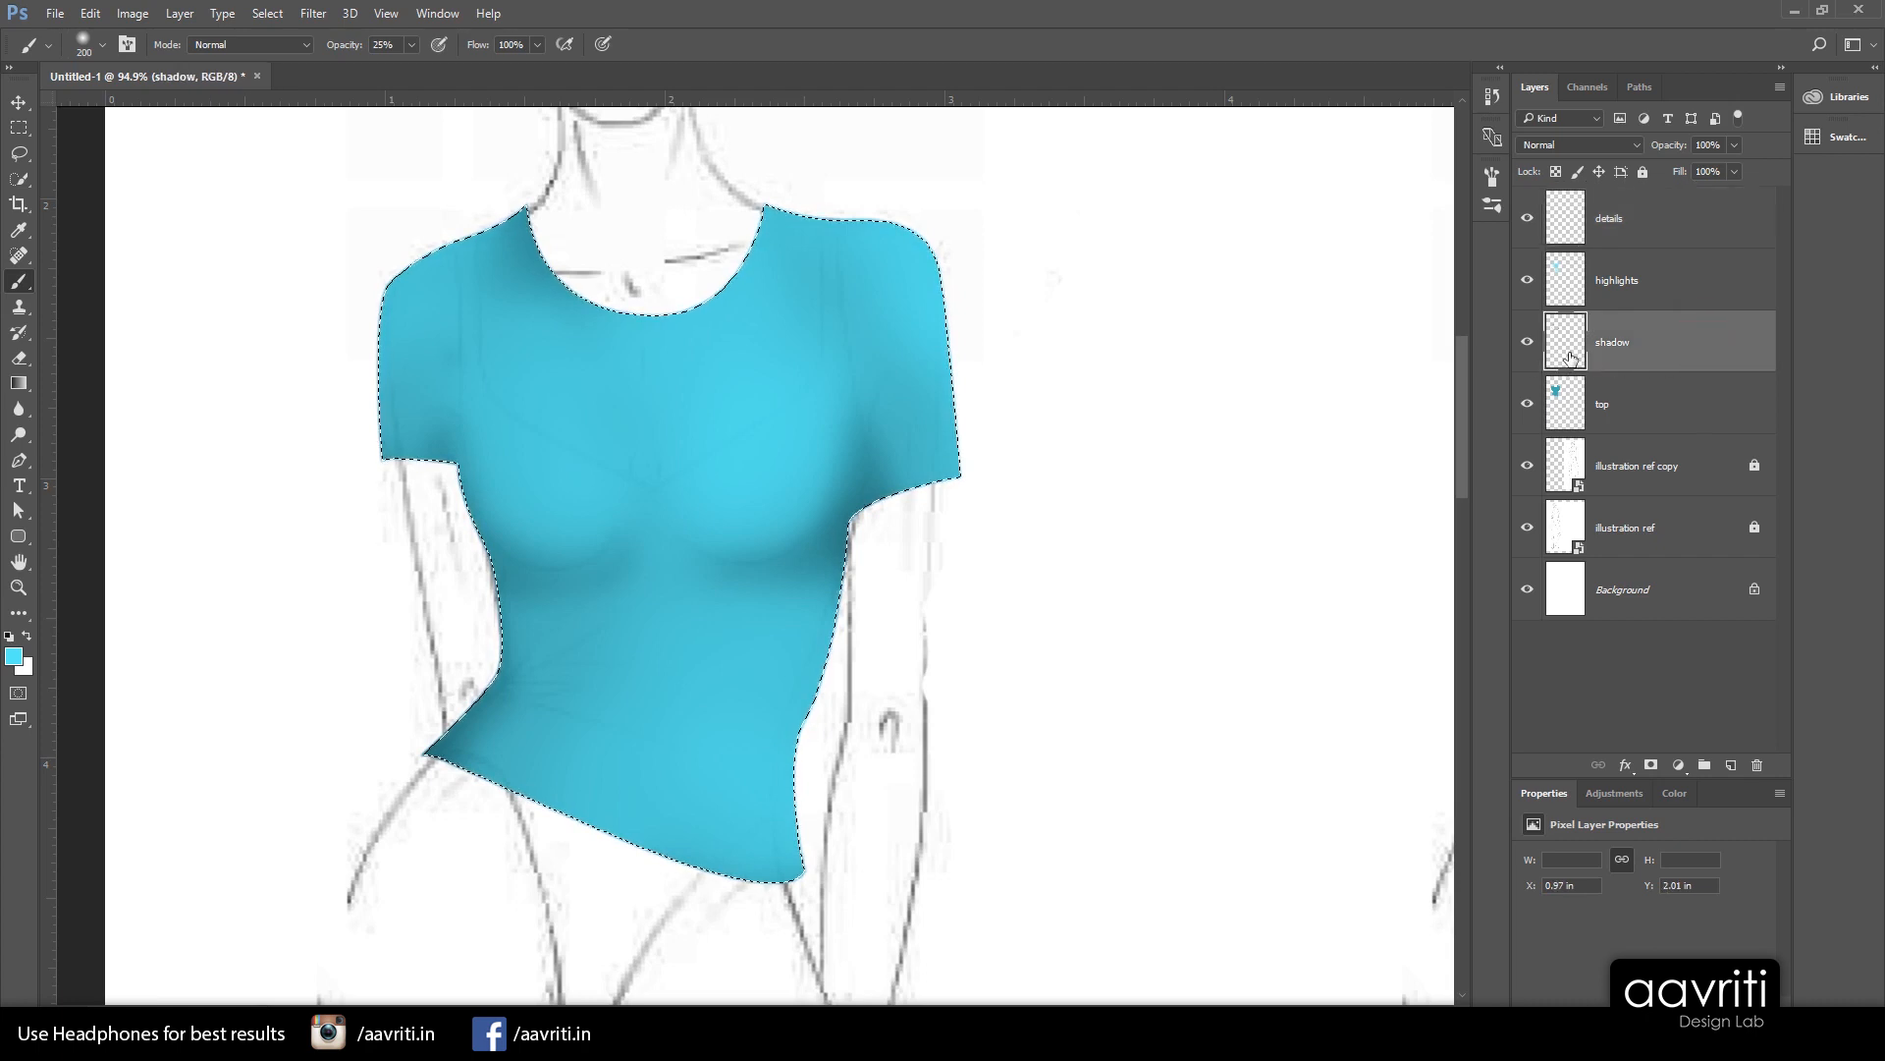
{"action": "left_click", "coordinate": [1612, 147]}
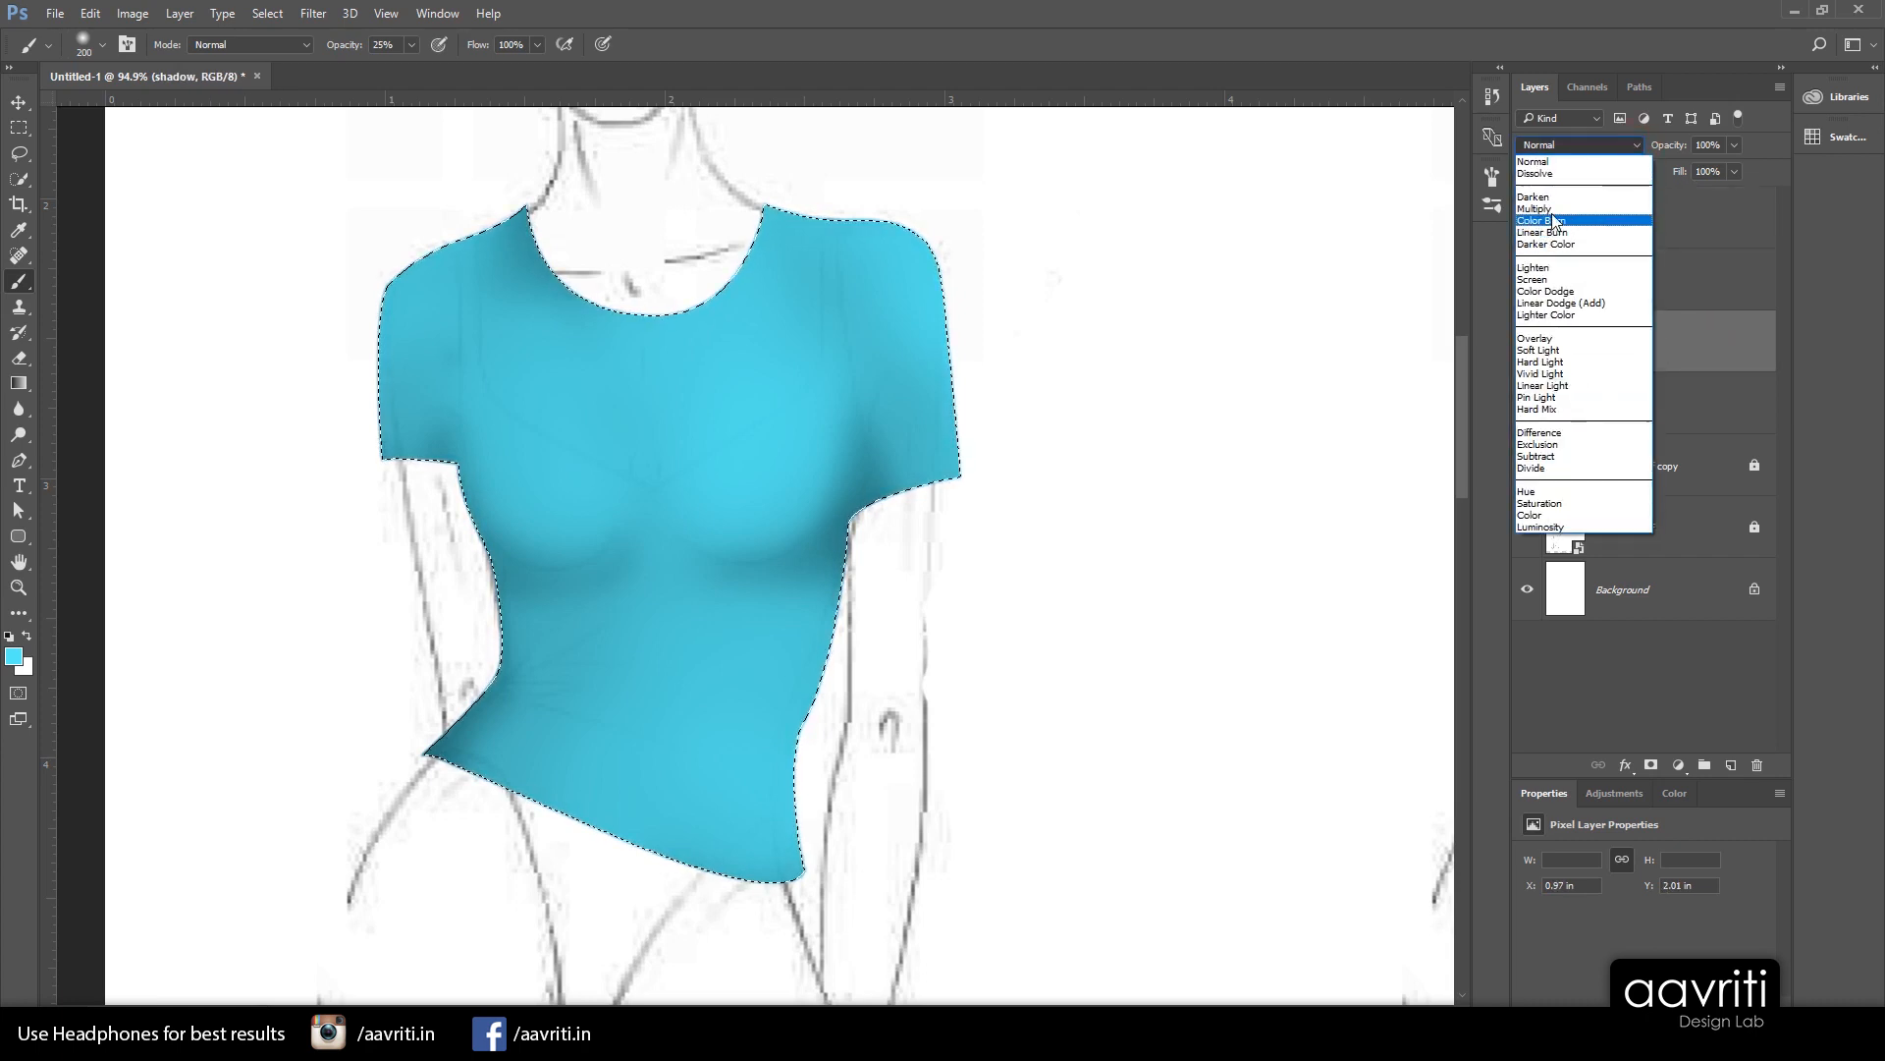
{"action": "left_click", "coordinate": [1554, 211]}
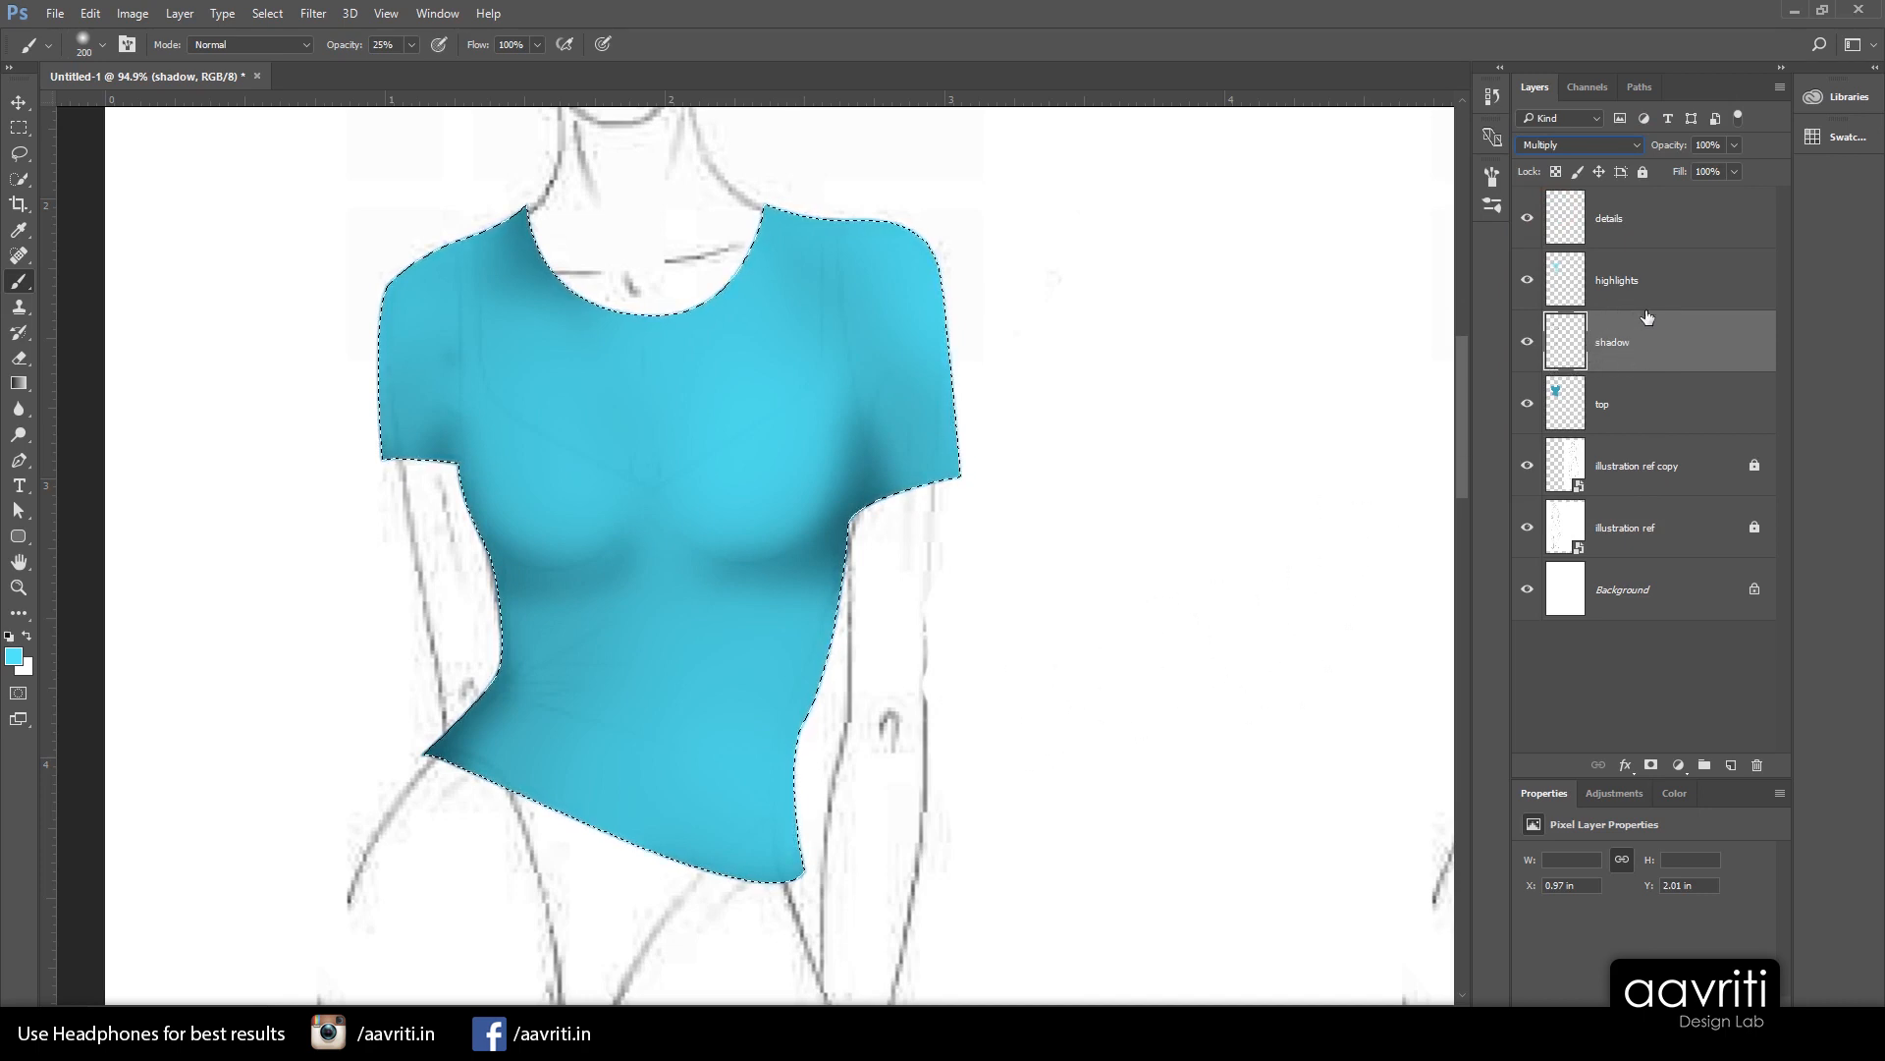
Set the highlights layer's blend mode to Screen and check the whole top's brightness
{"action": "left_click", "coordinate": [1685, 288]}
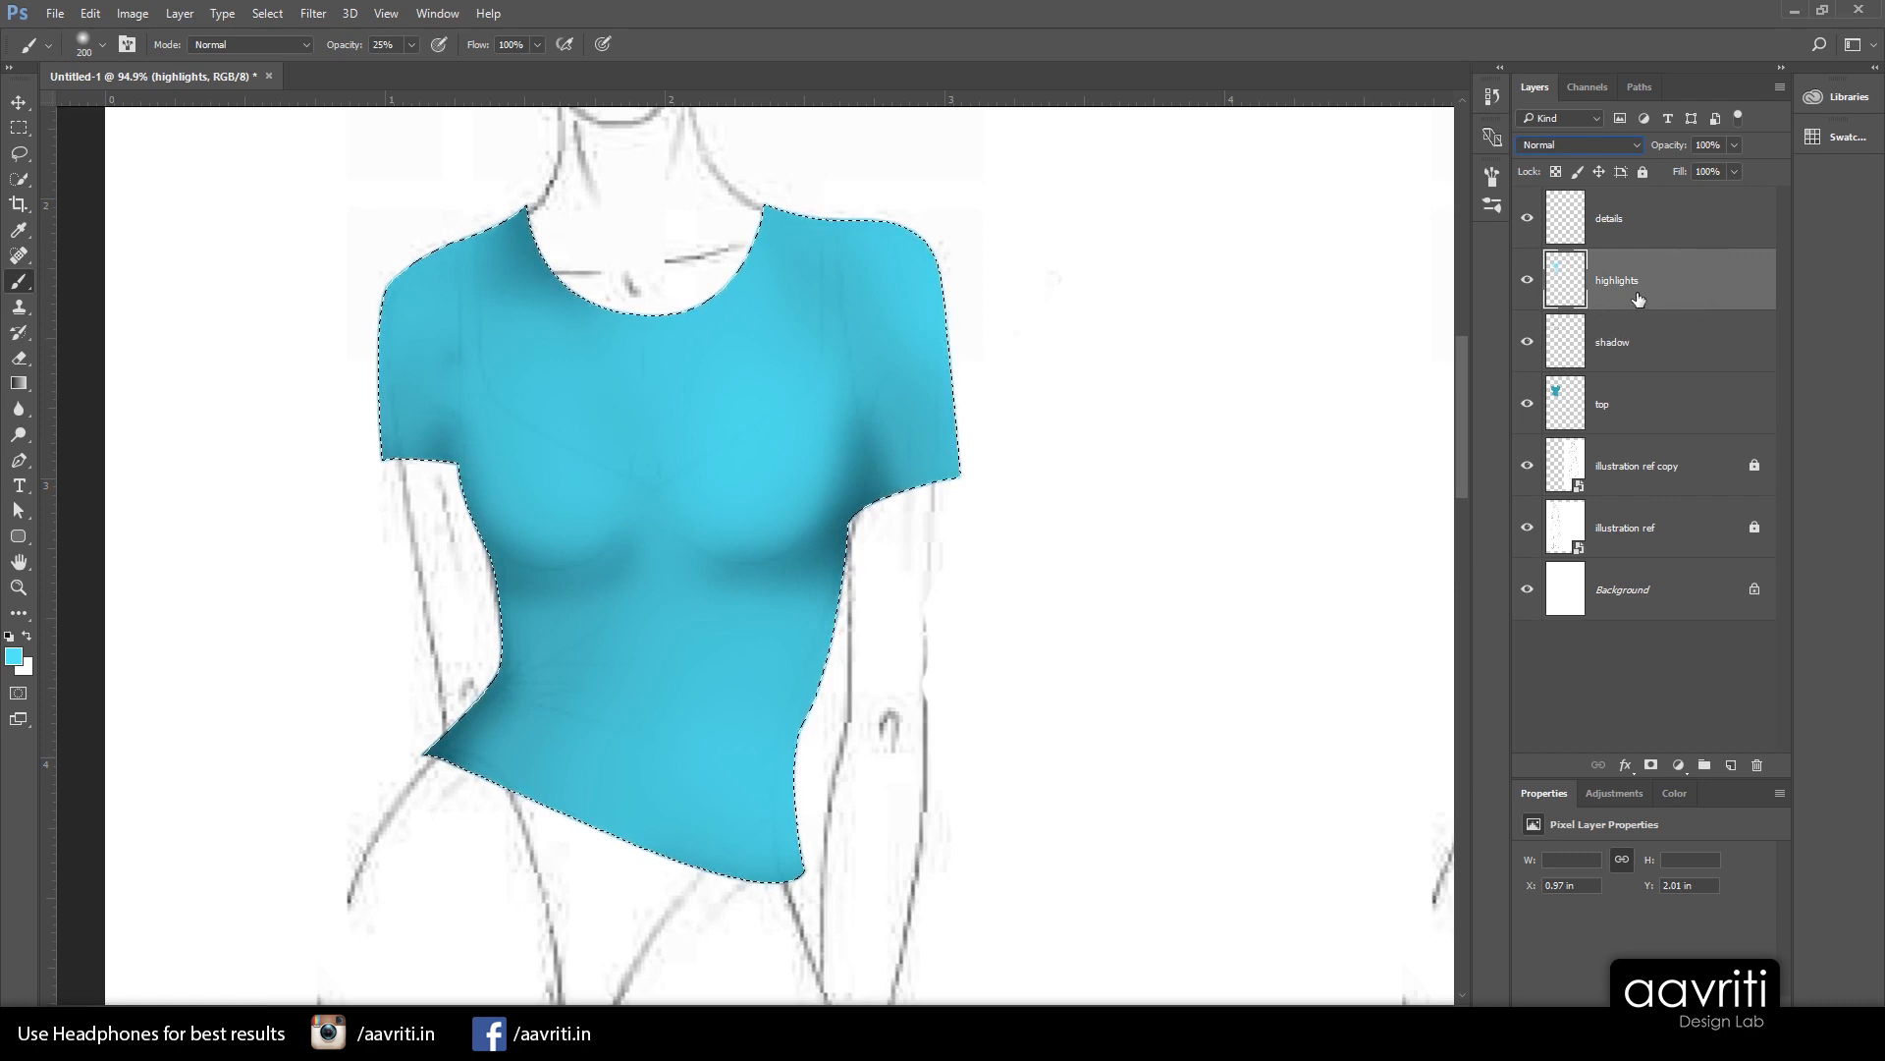
{"action": "left_click", "coordinate": [1634, 145]}
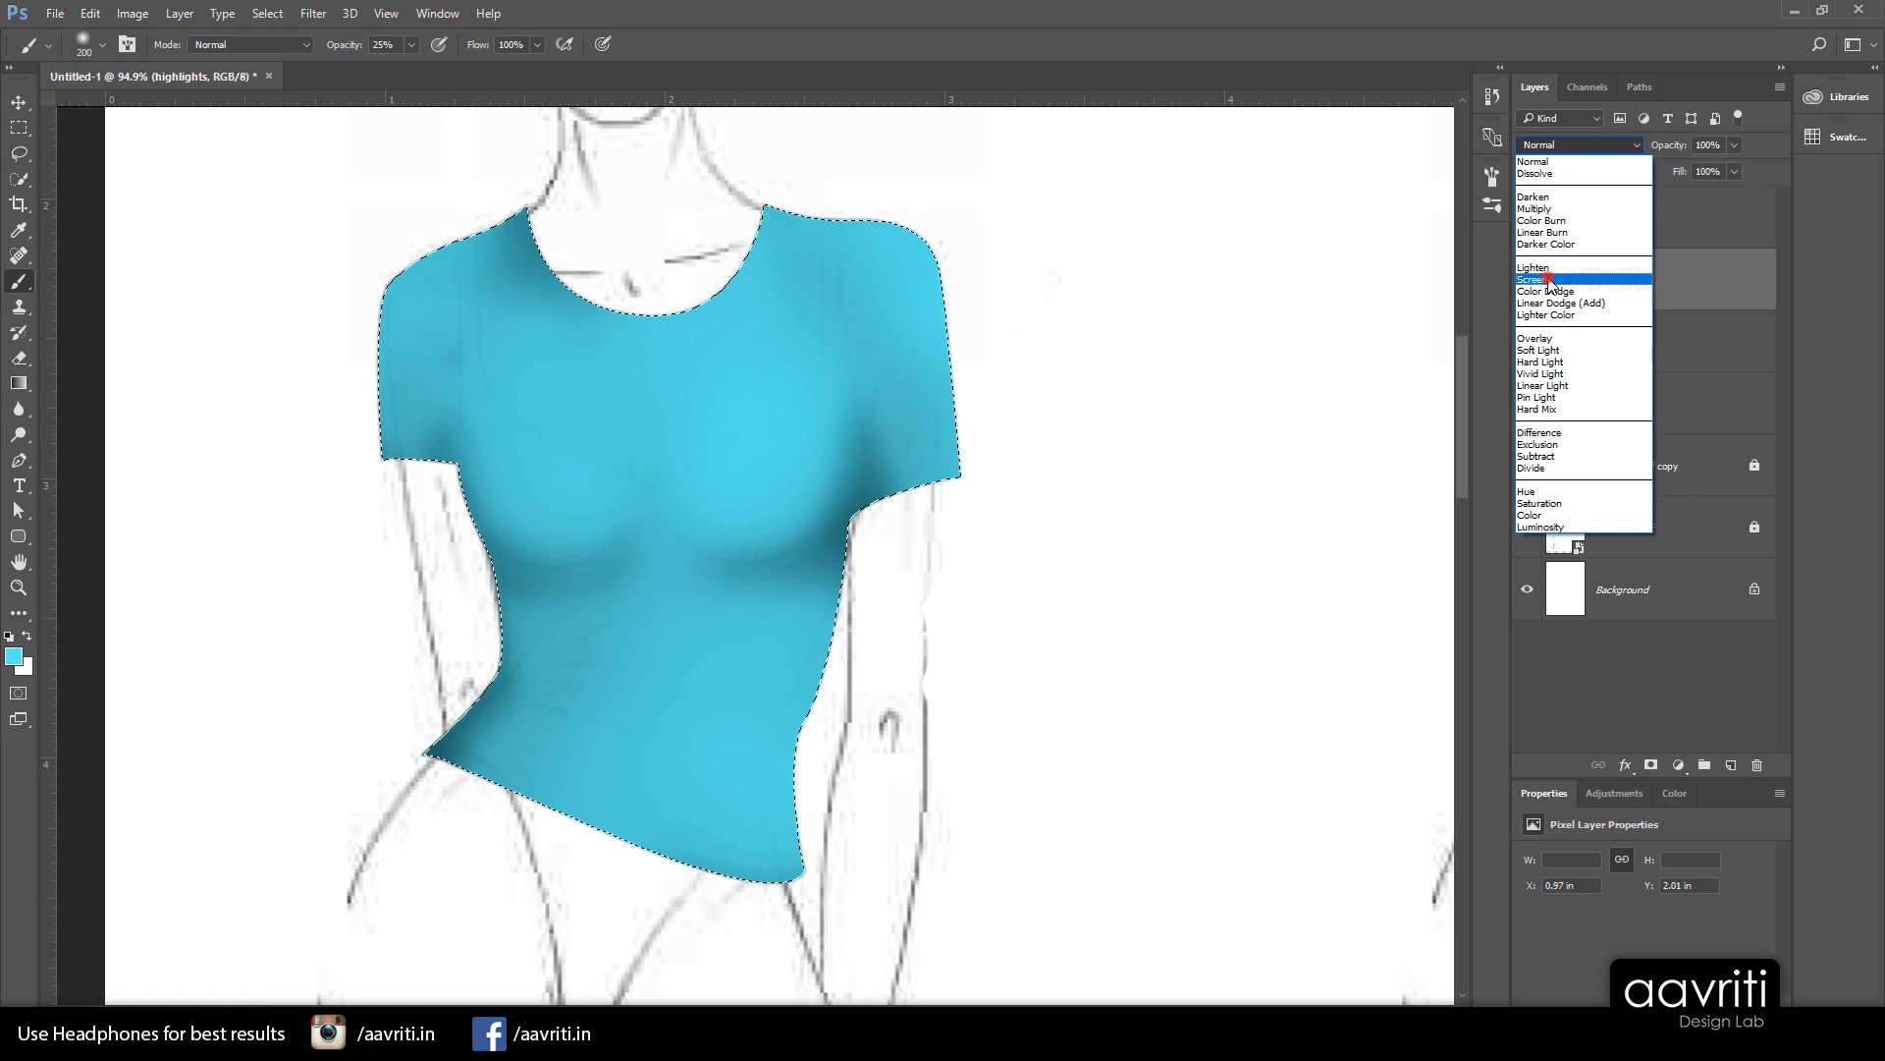
{"action": "left_click", "coordinate": [1550, 281]}
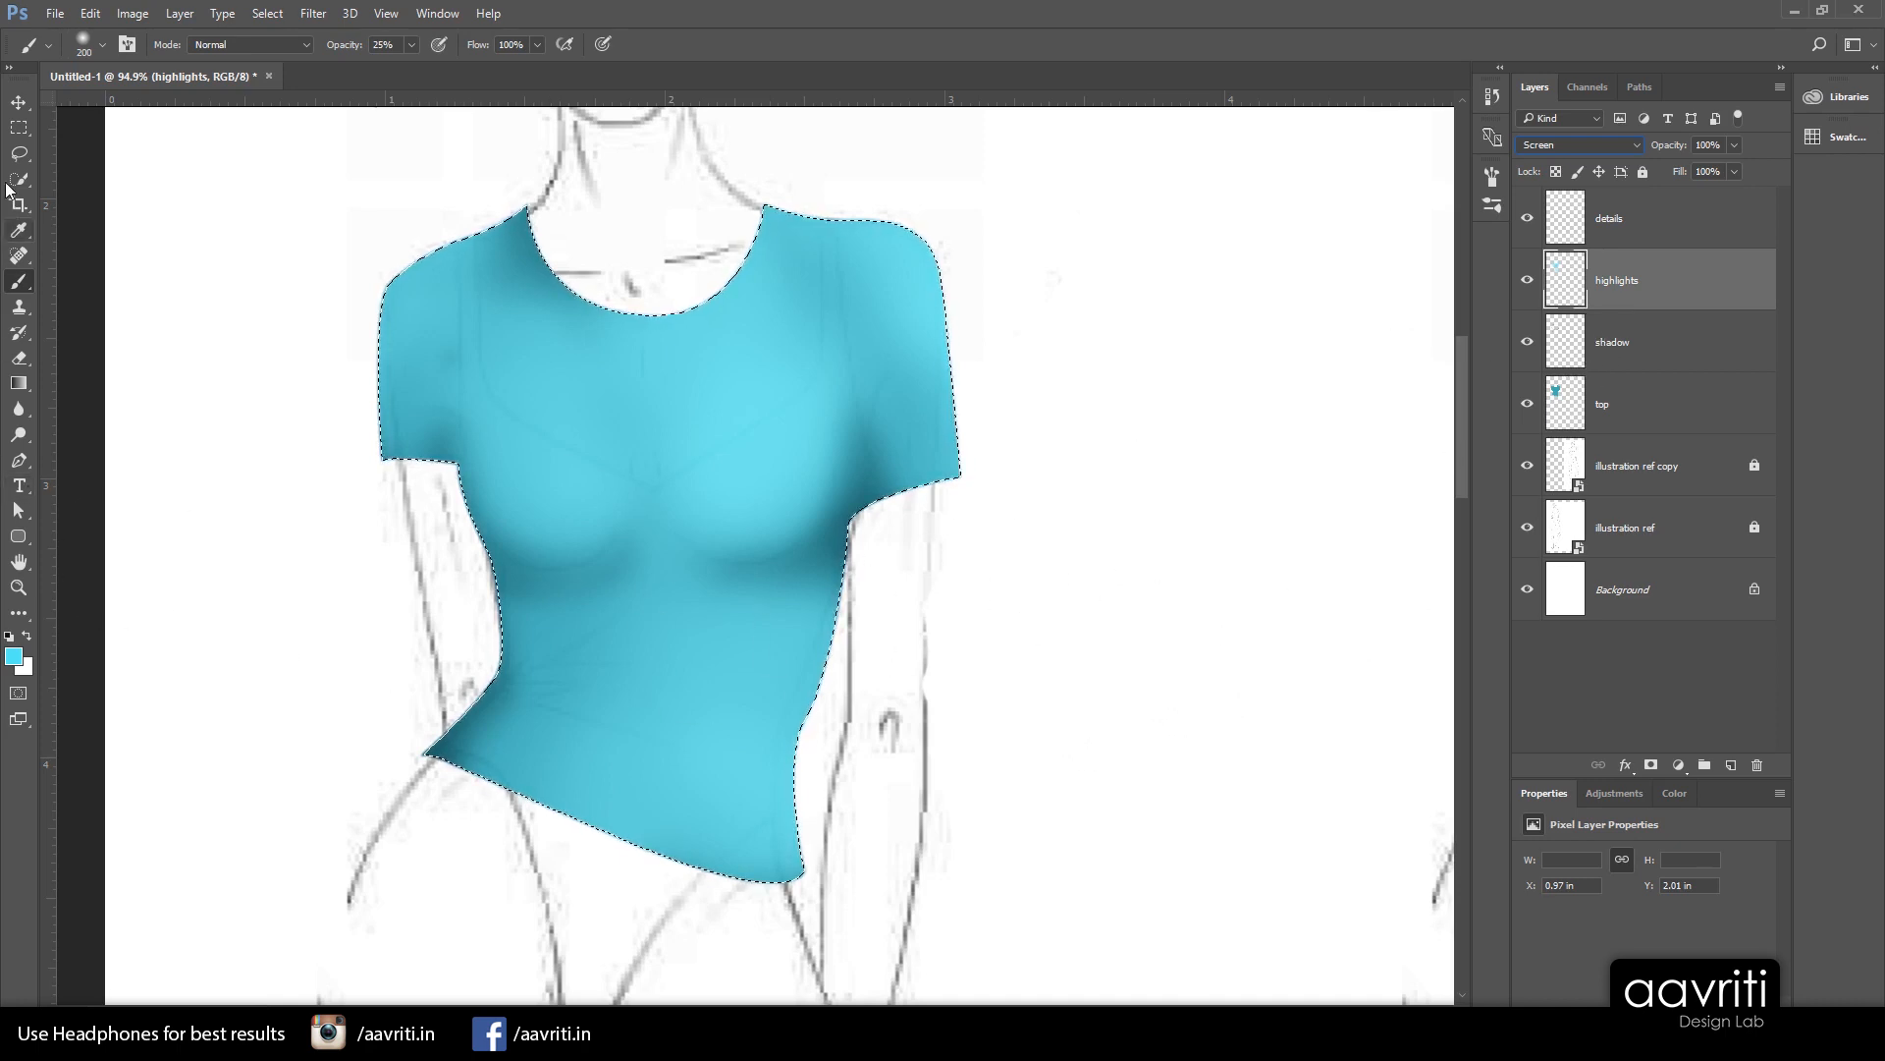
{"action": "left_click", "coordinate": [18, 101]}
{"action": "scroll", "coordinate": [736, 475], "scroll_direction": "down", "scroll_amount": 5}
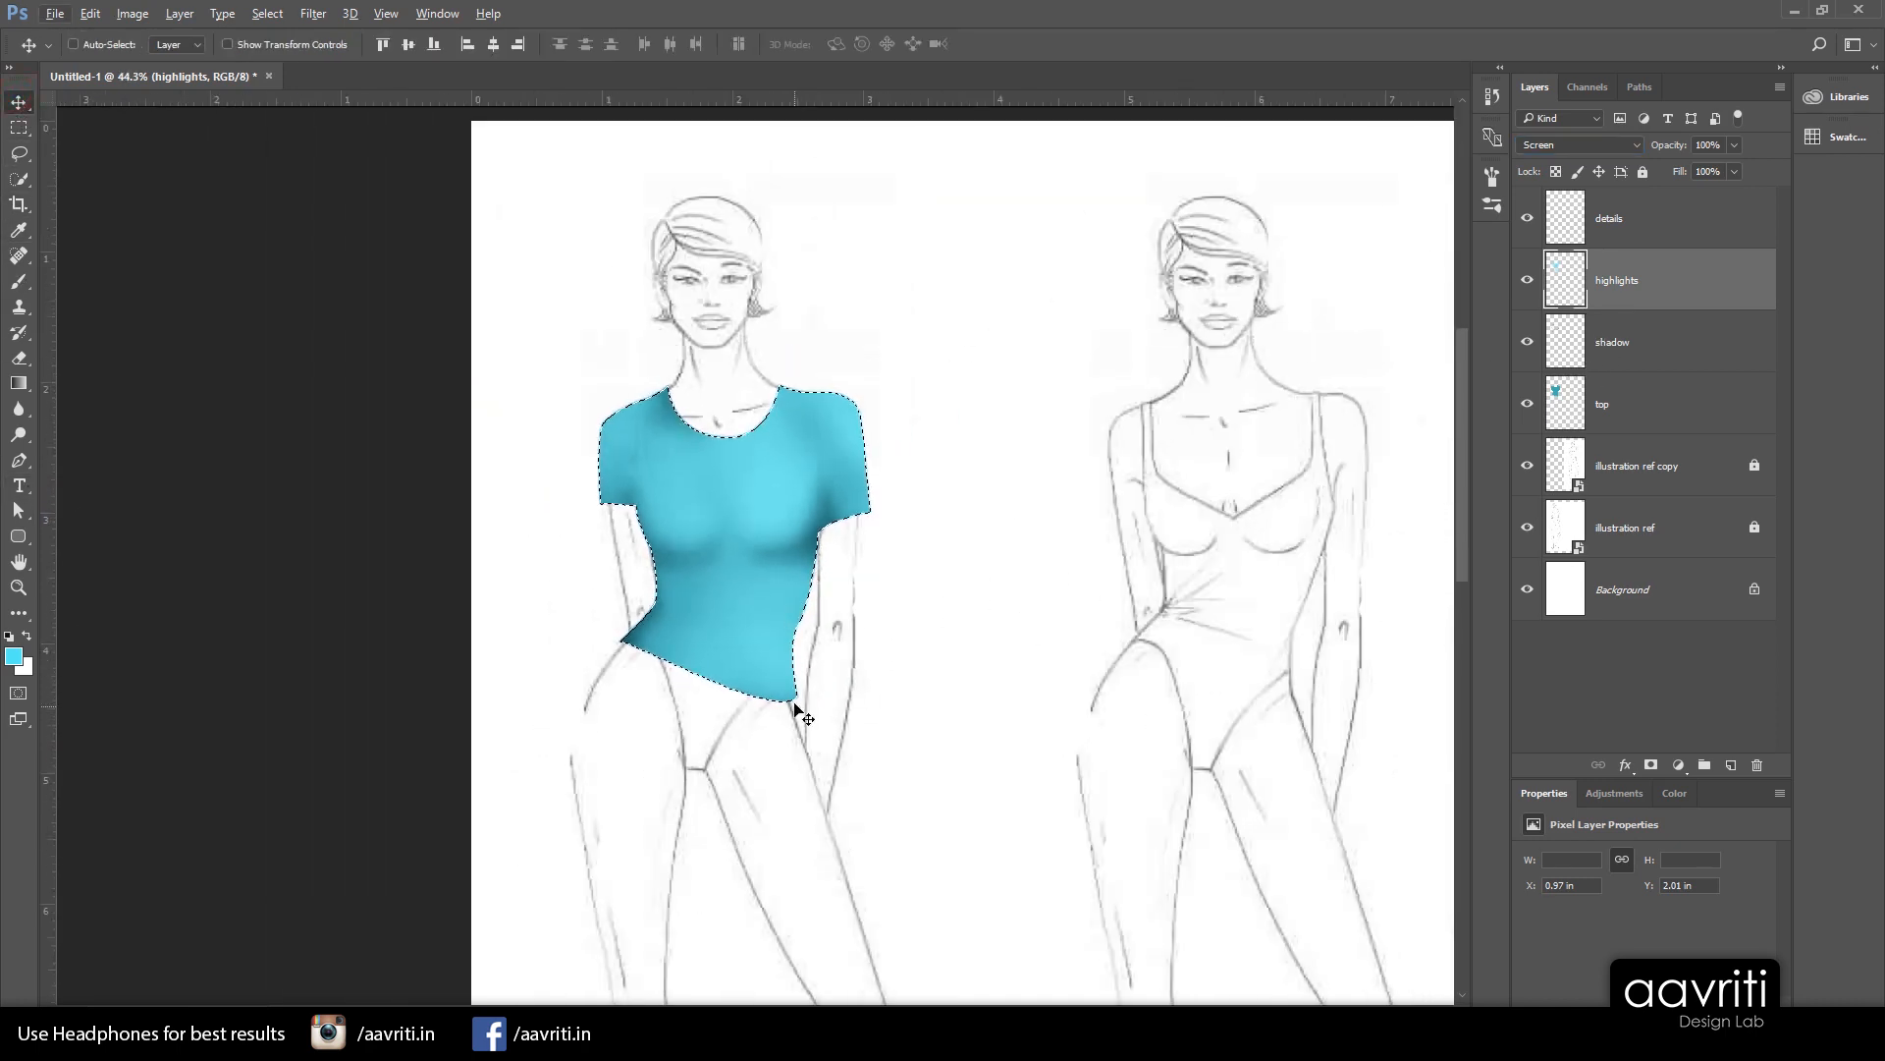
{"action": "scroll", "coordinate": [739, 393], "scroll_direction": "up", "scroll_amount": 4}
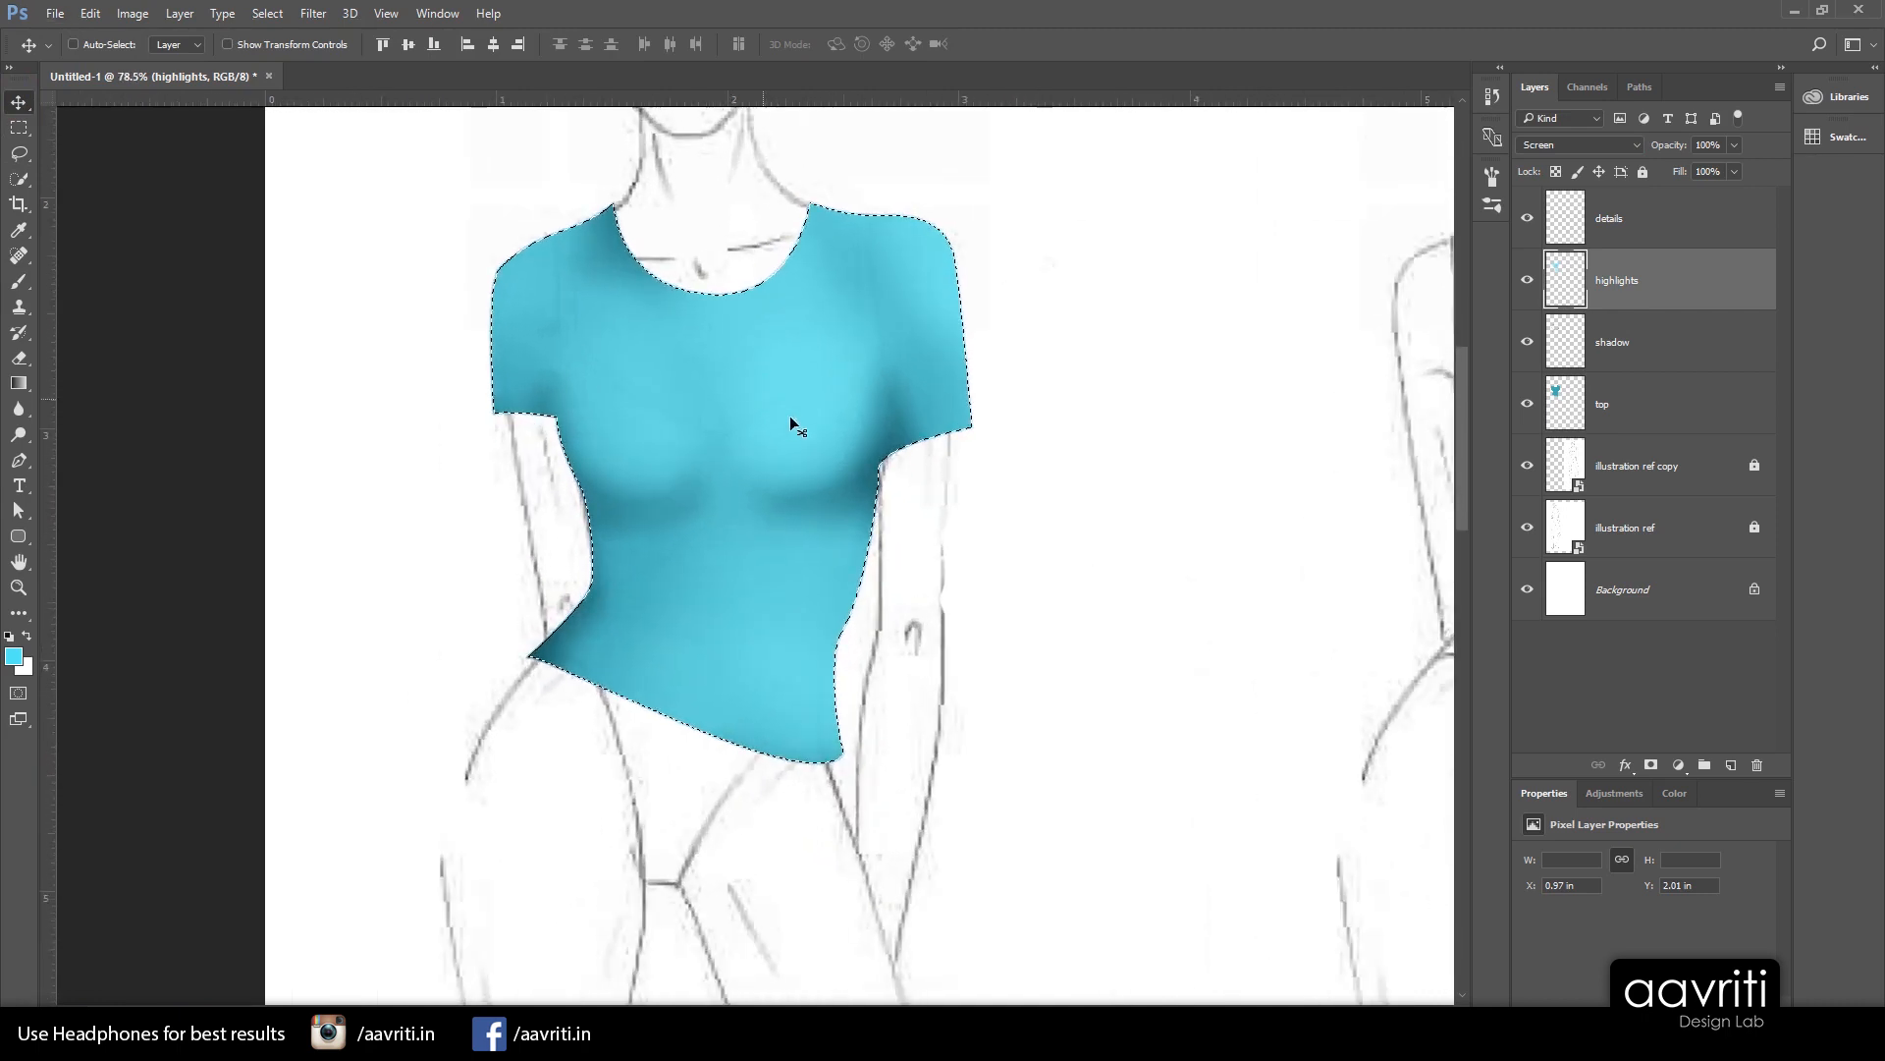
{"action": "scroll", "coordinate": [790, 415], "scroll_direction": "up", "scroll_amount": 2}
Change the blend mode of the details layer to Multiply
{"action": "left_click", "coordinate": [1669, 218]}
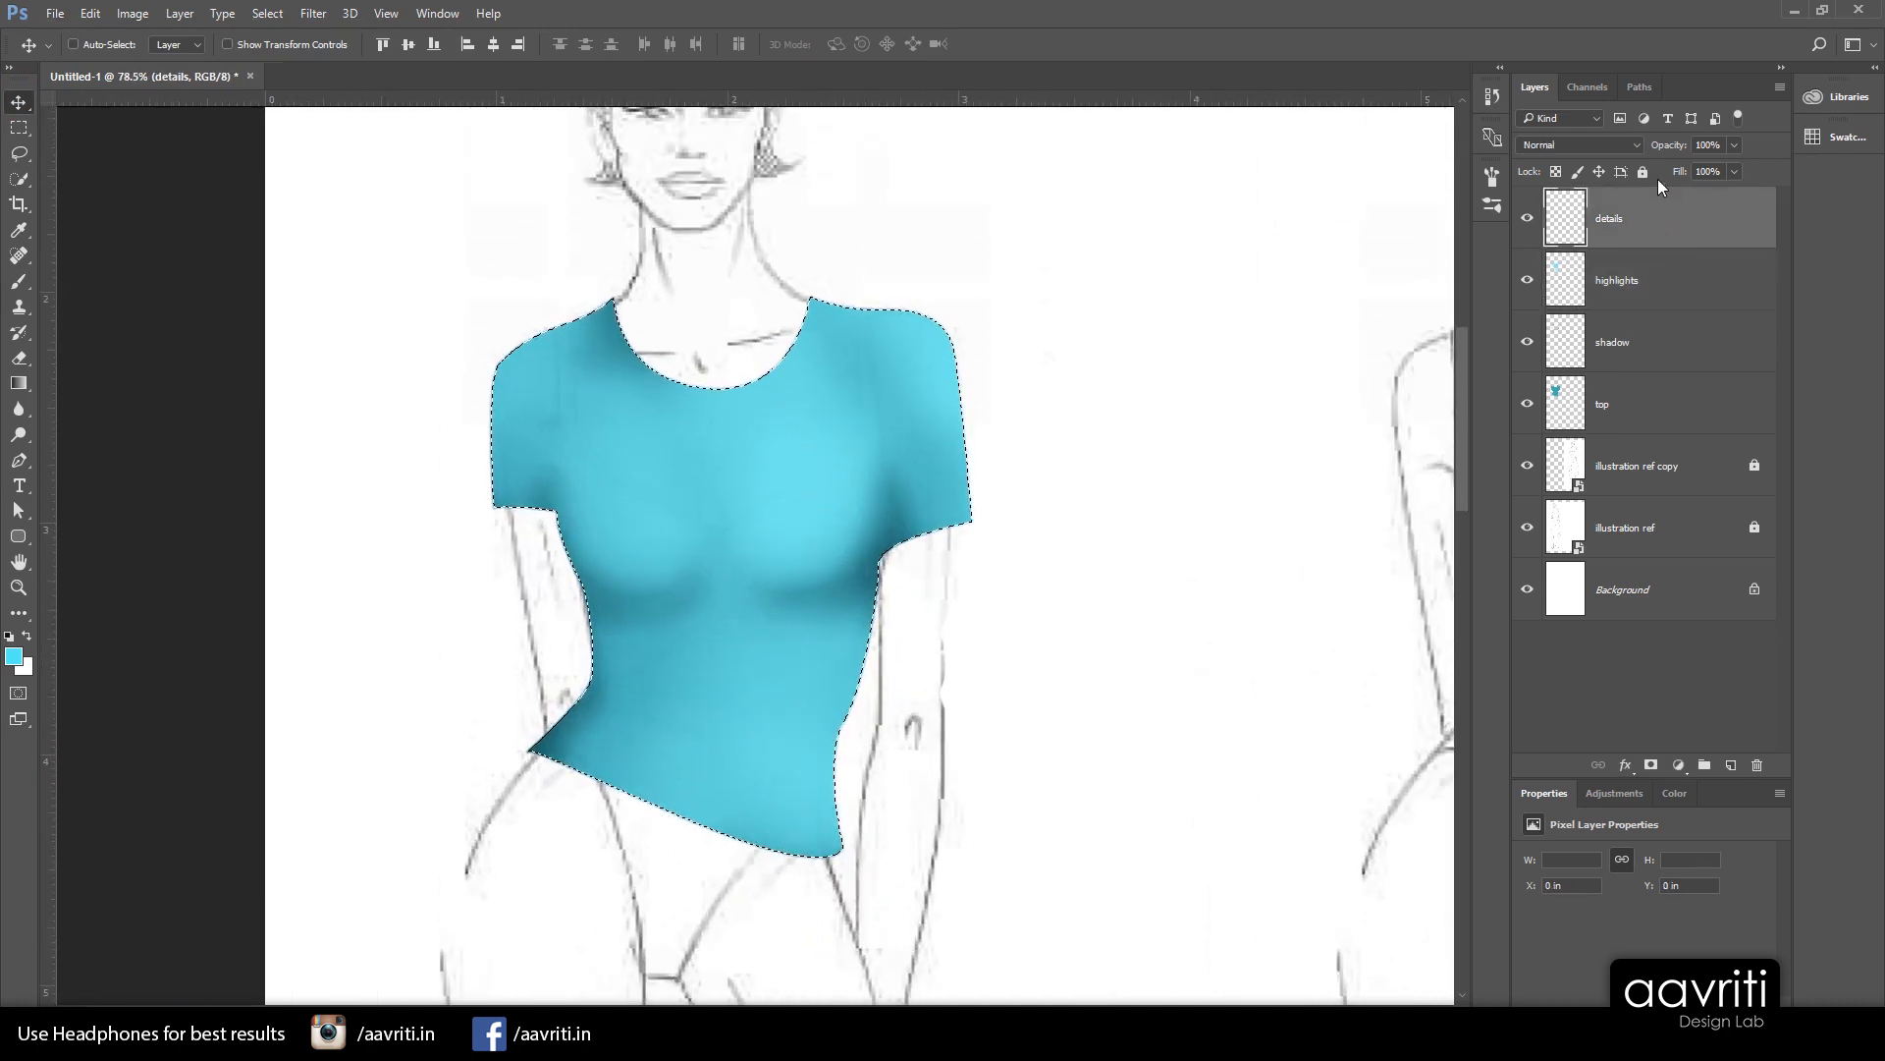
{"action": "left_click", "coordinate": [1636, 149]}
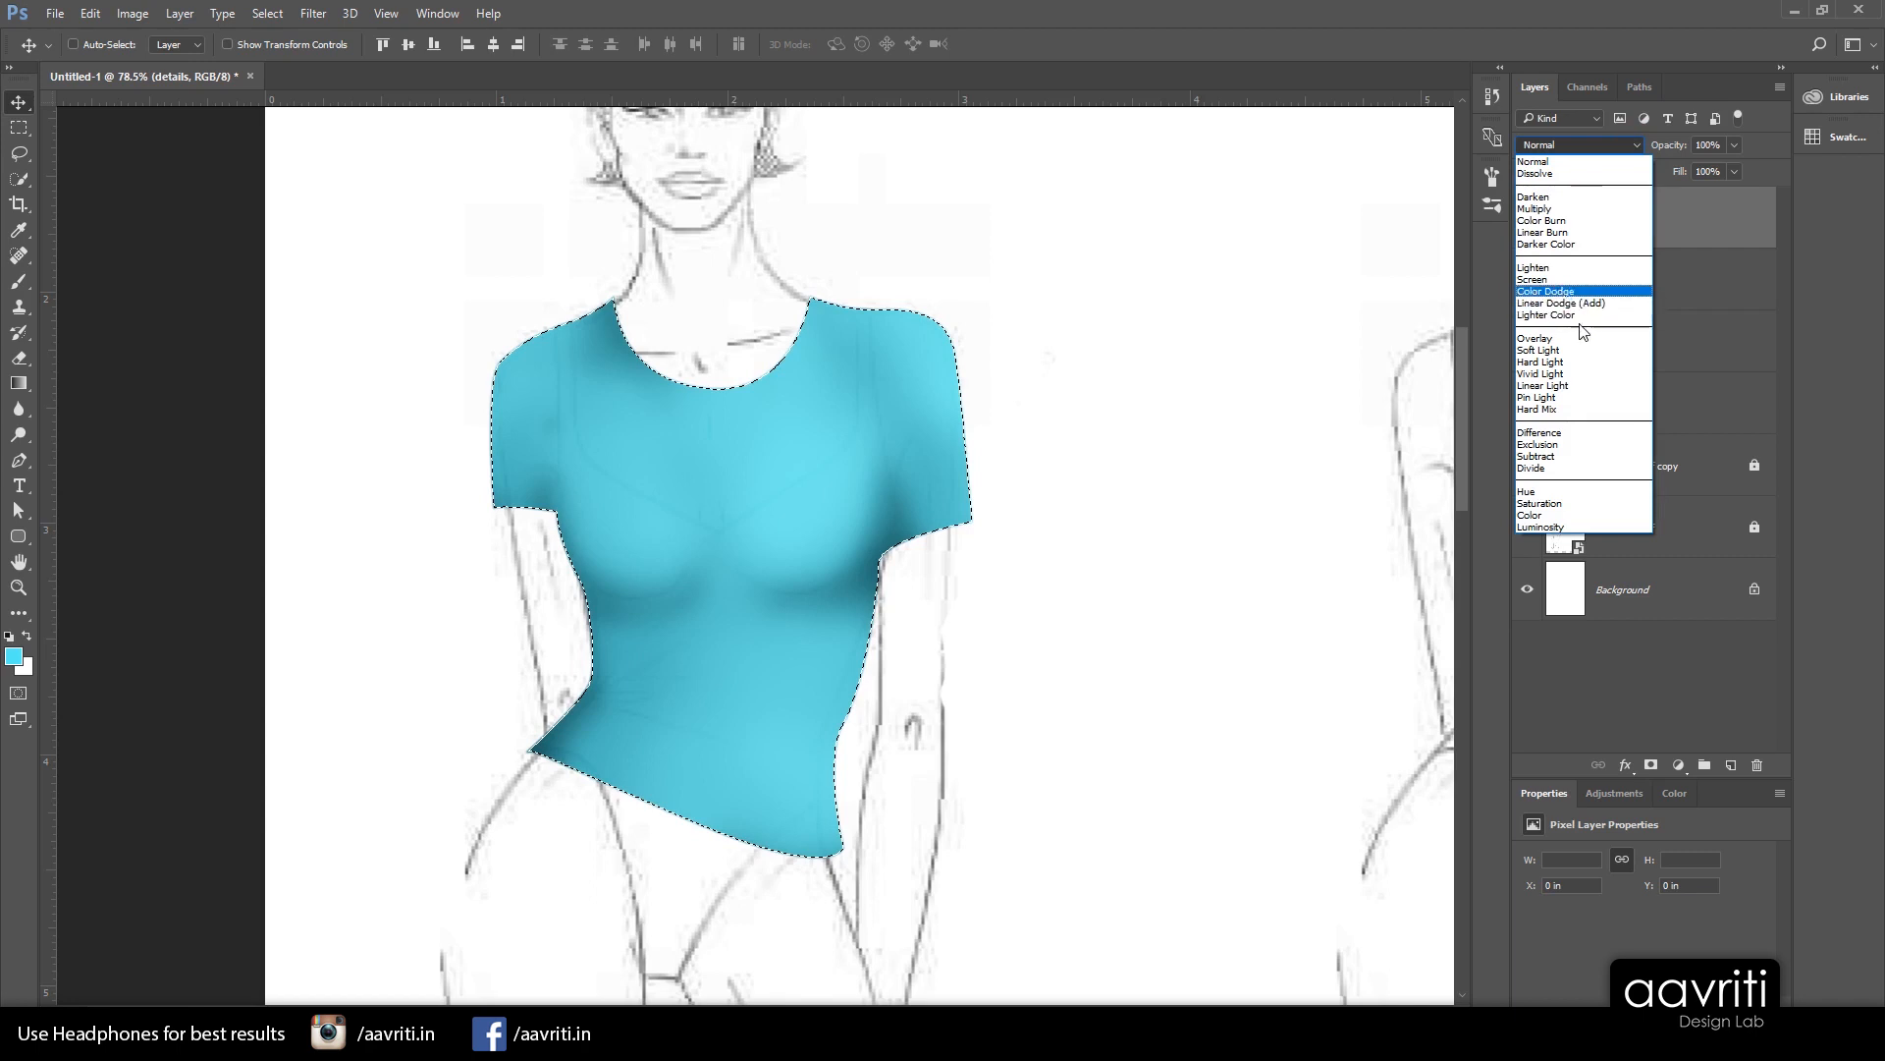
{"action": "left_click", "coordinate": [1573, 210]}
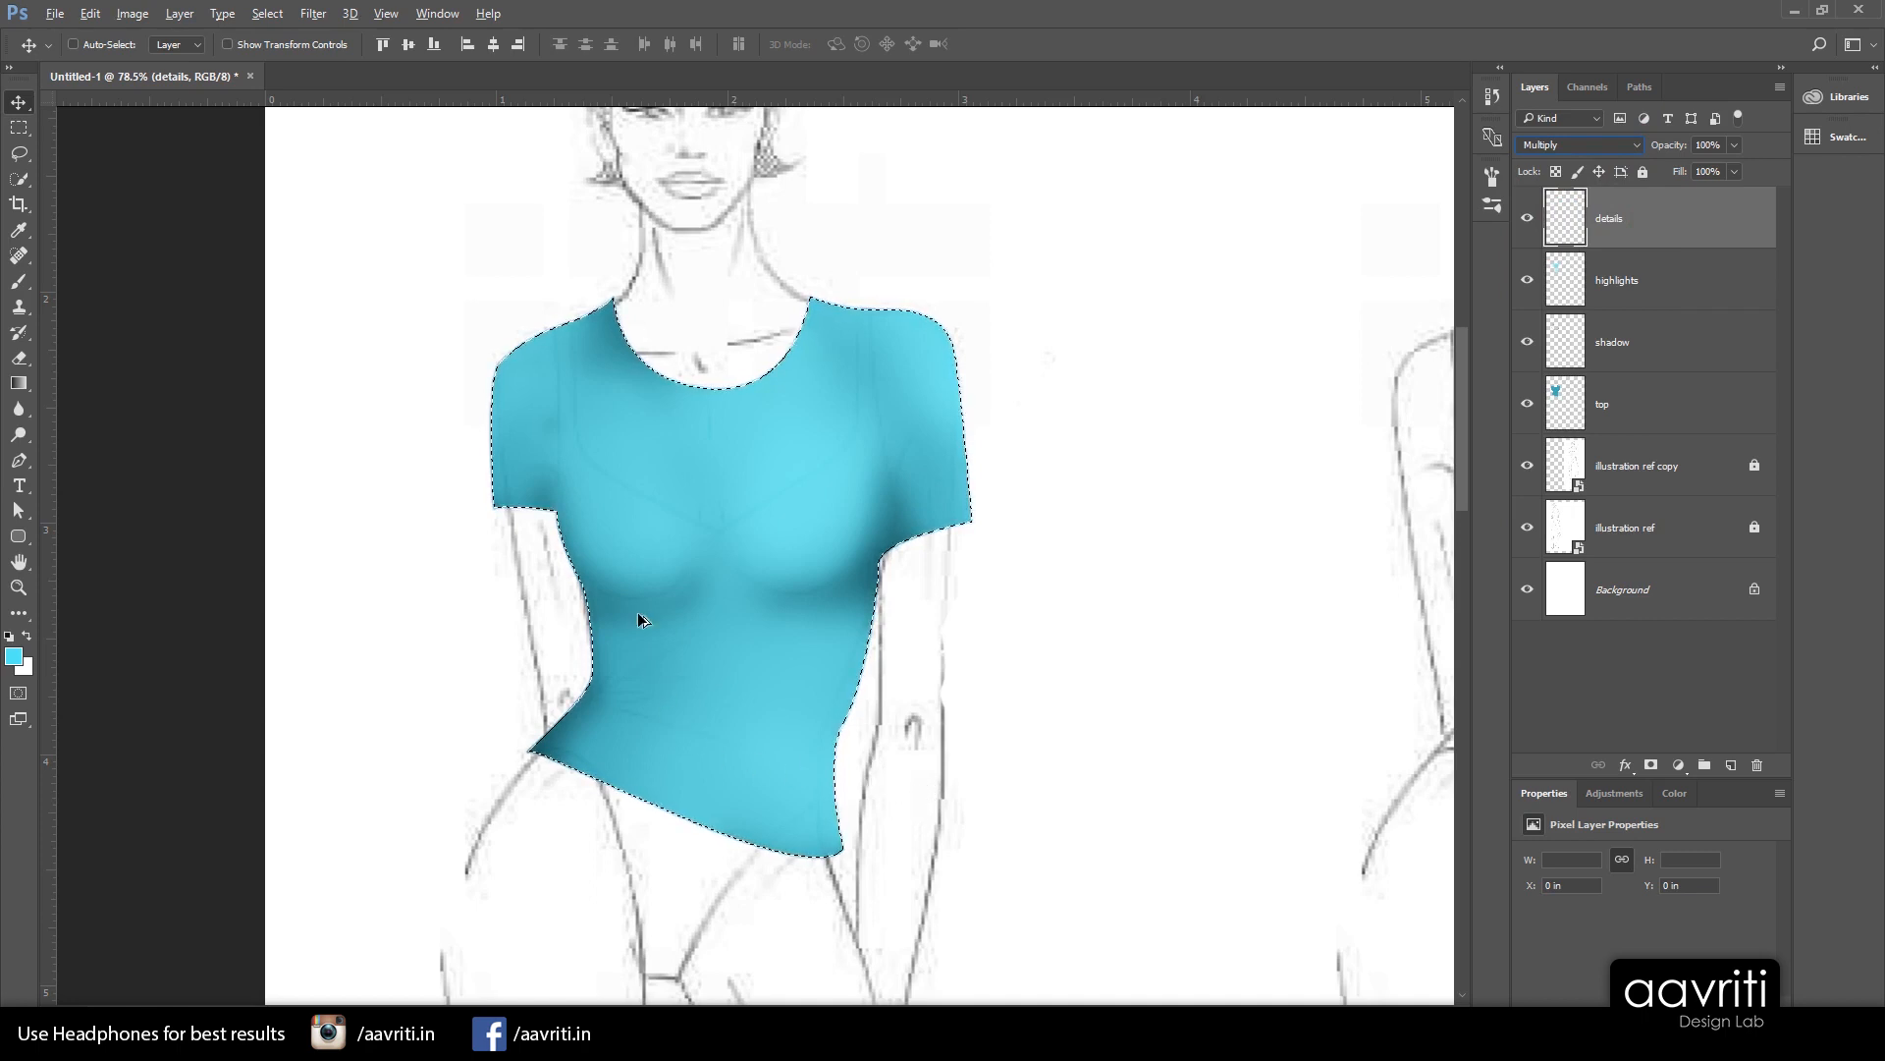
Activate the Pen tool on the details layer and deselect the top's outline
{"action": "left_click", "coordinate": [1658, 226]}
{"action": "left_click", "coordinate": [22, 460]}
{"action": "scroll", "coordinate": [842, 514], "scroll_direction": "up", "scroll_amount": 3}
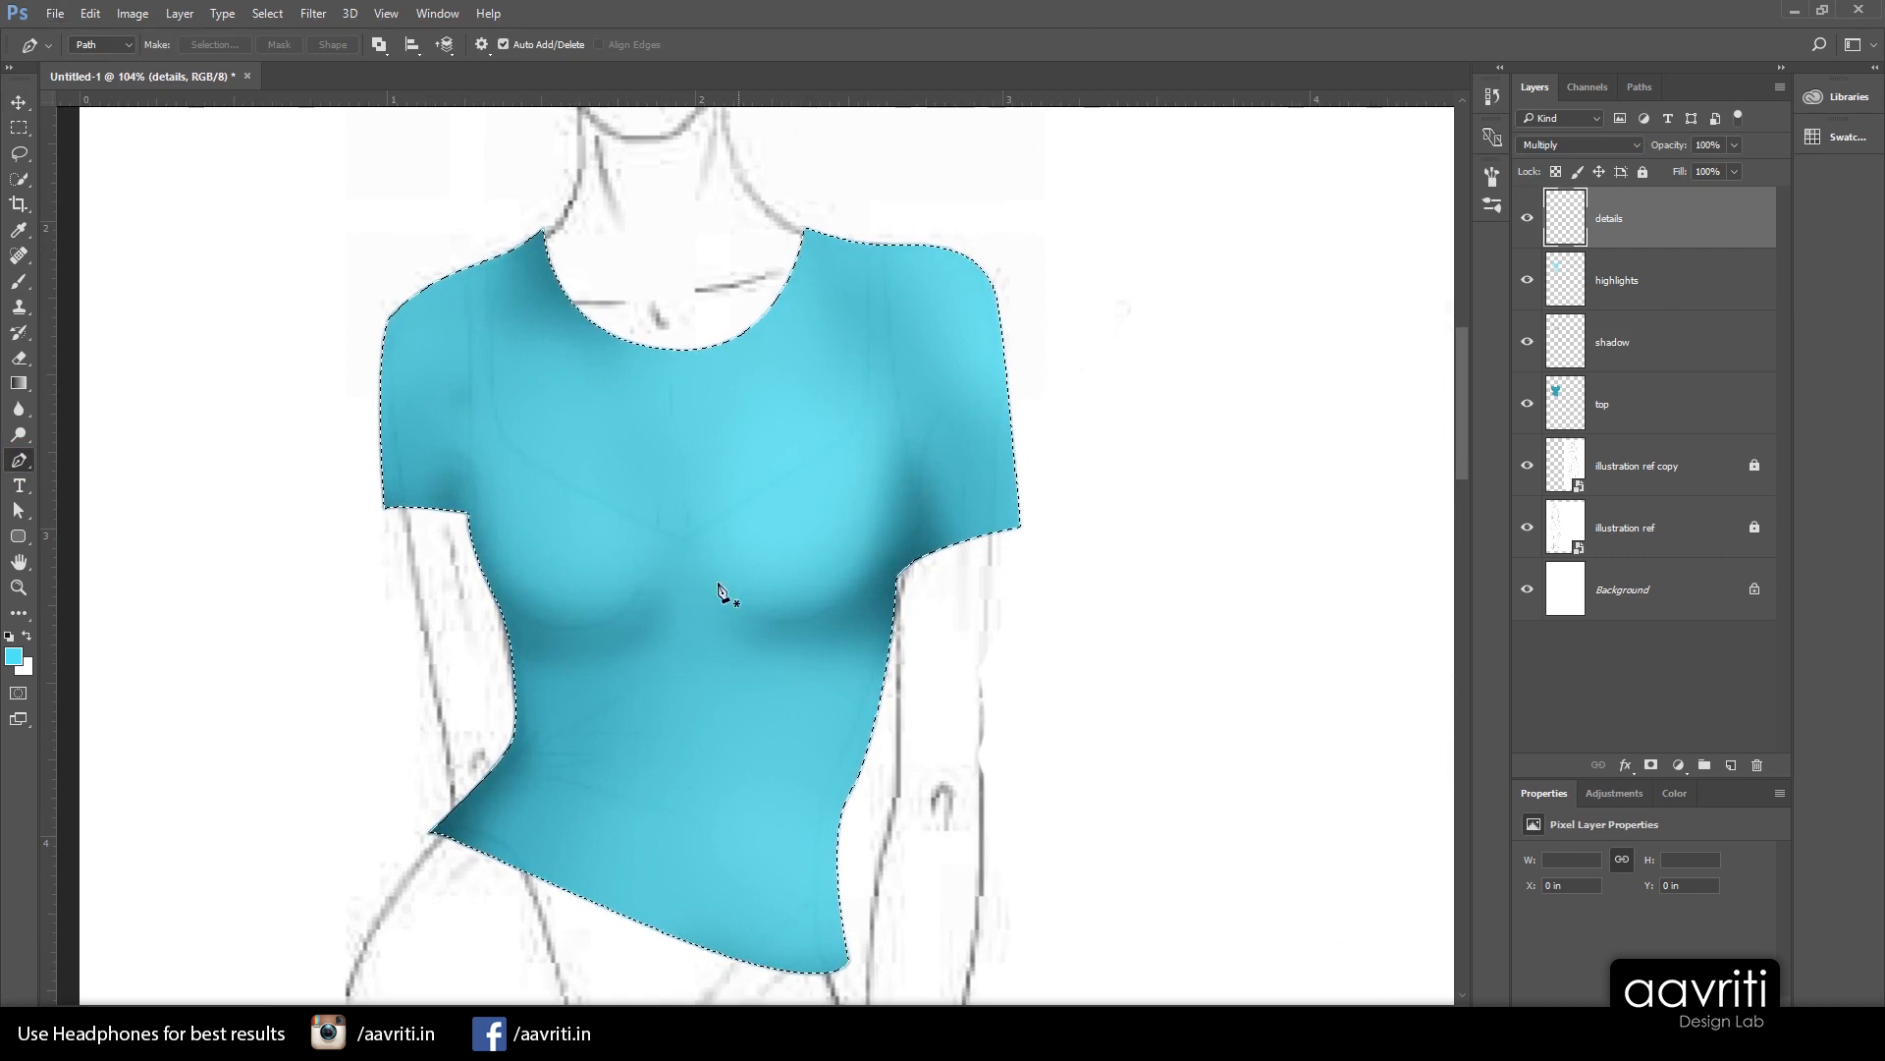
{"action": "scroll", "coordinate": [719, 590], "scroll_direction": "down", "scroll_amount": 2}
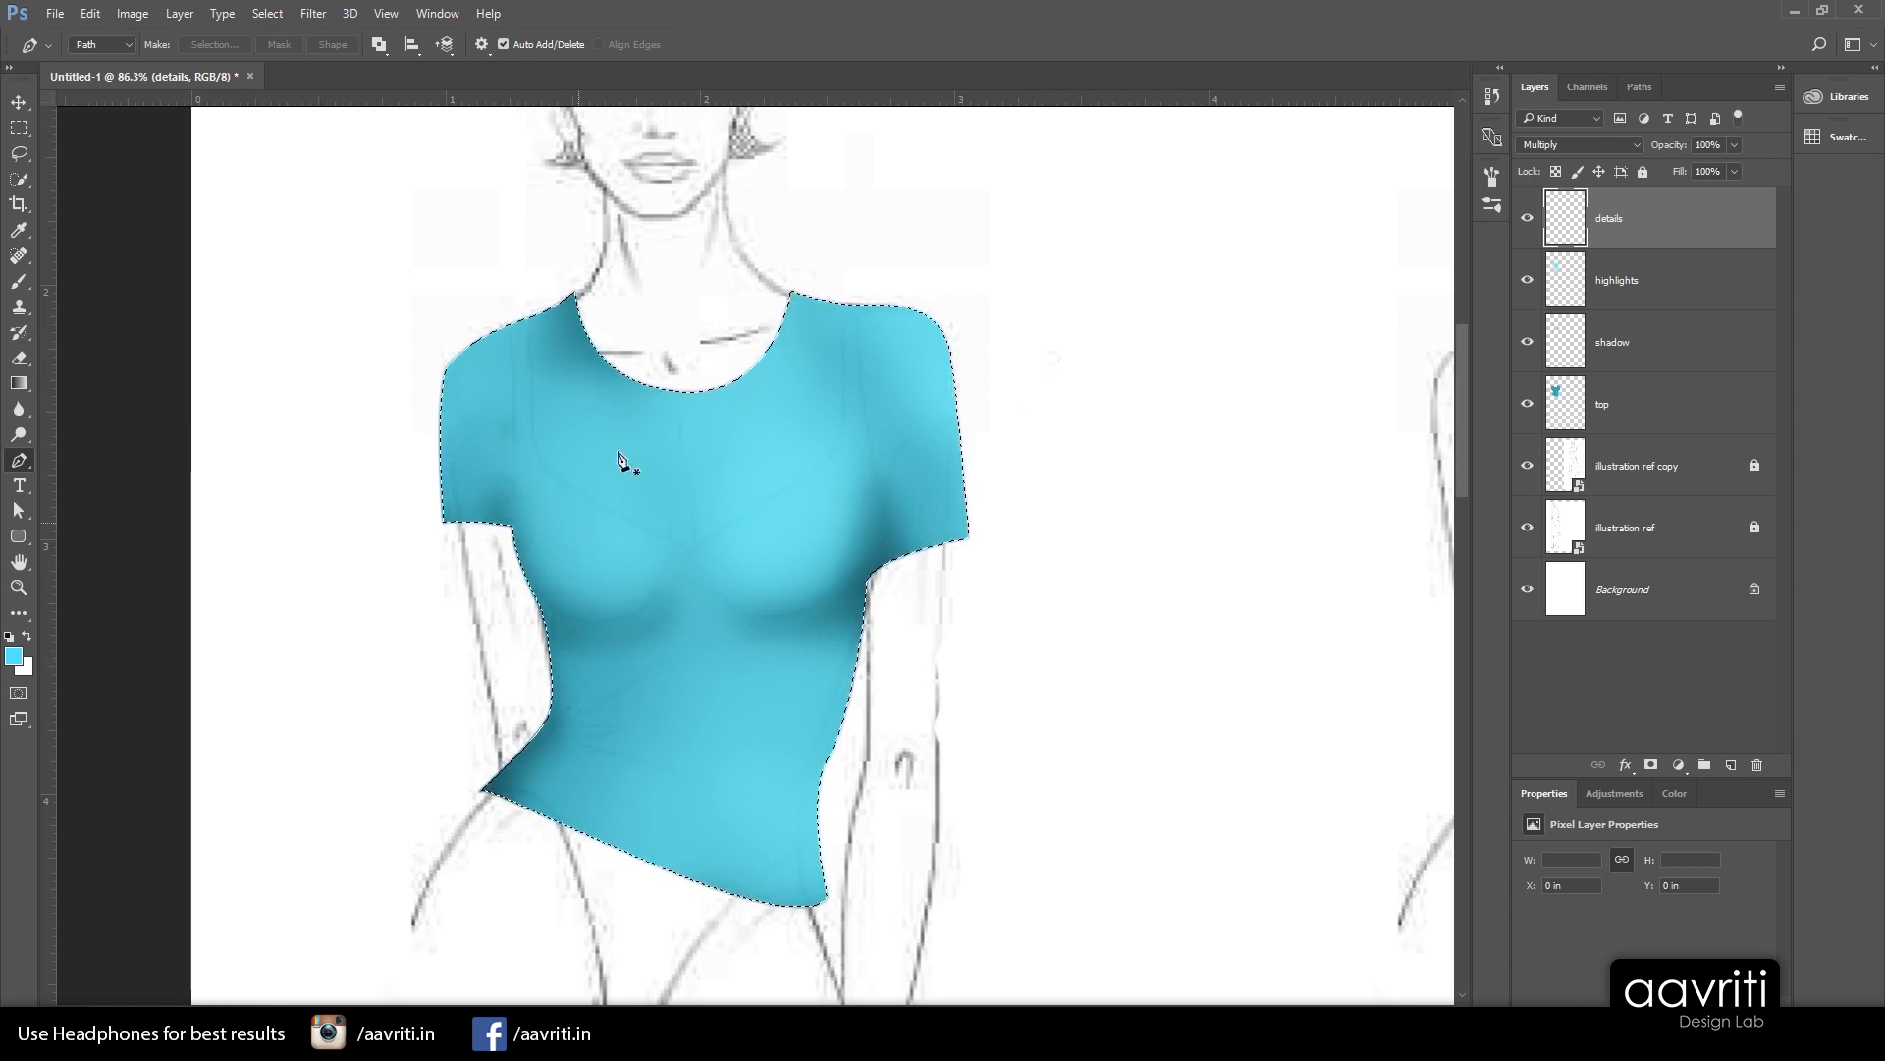
{"action": "scroll", "coordinate": [621, 461], "scroll_direction": "up", "scroll_amount": 2}
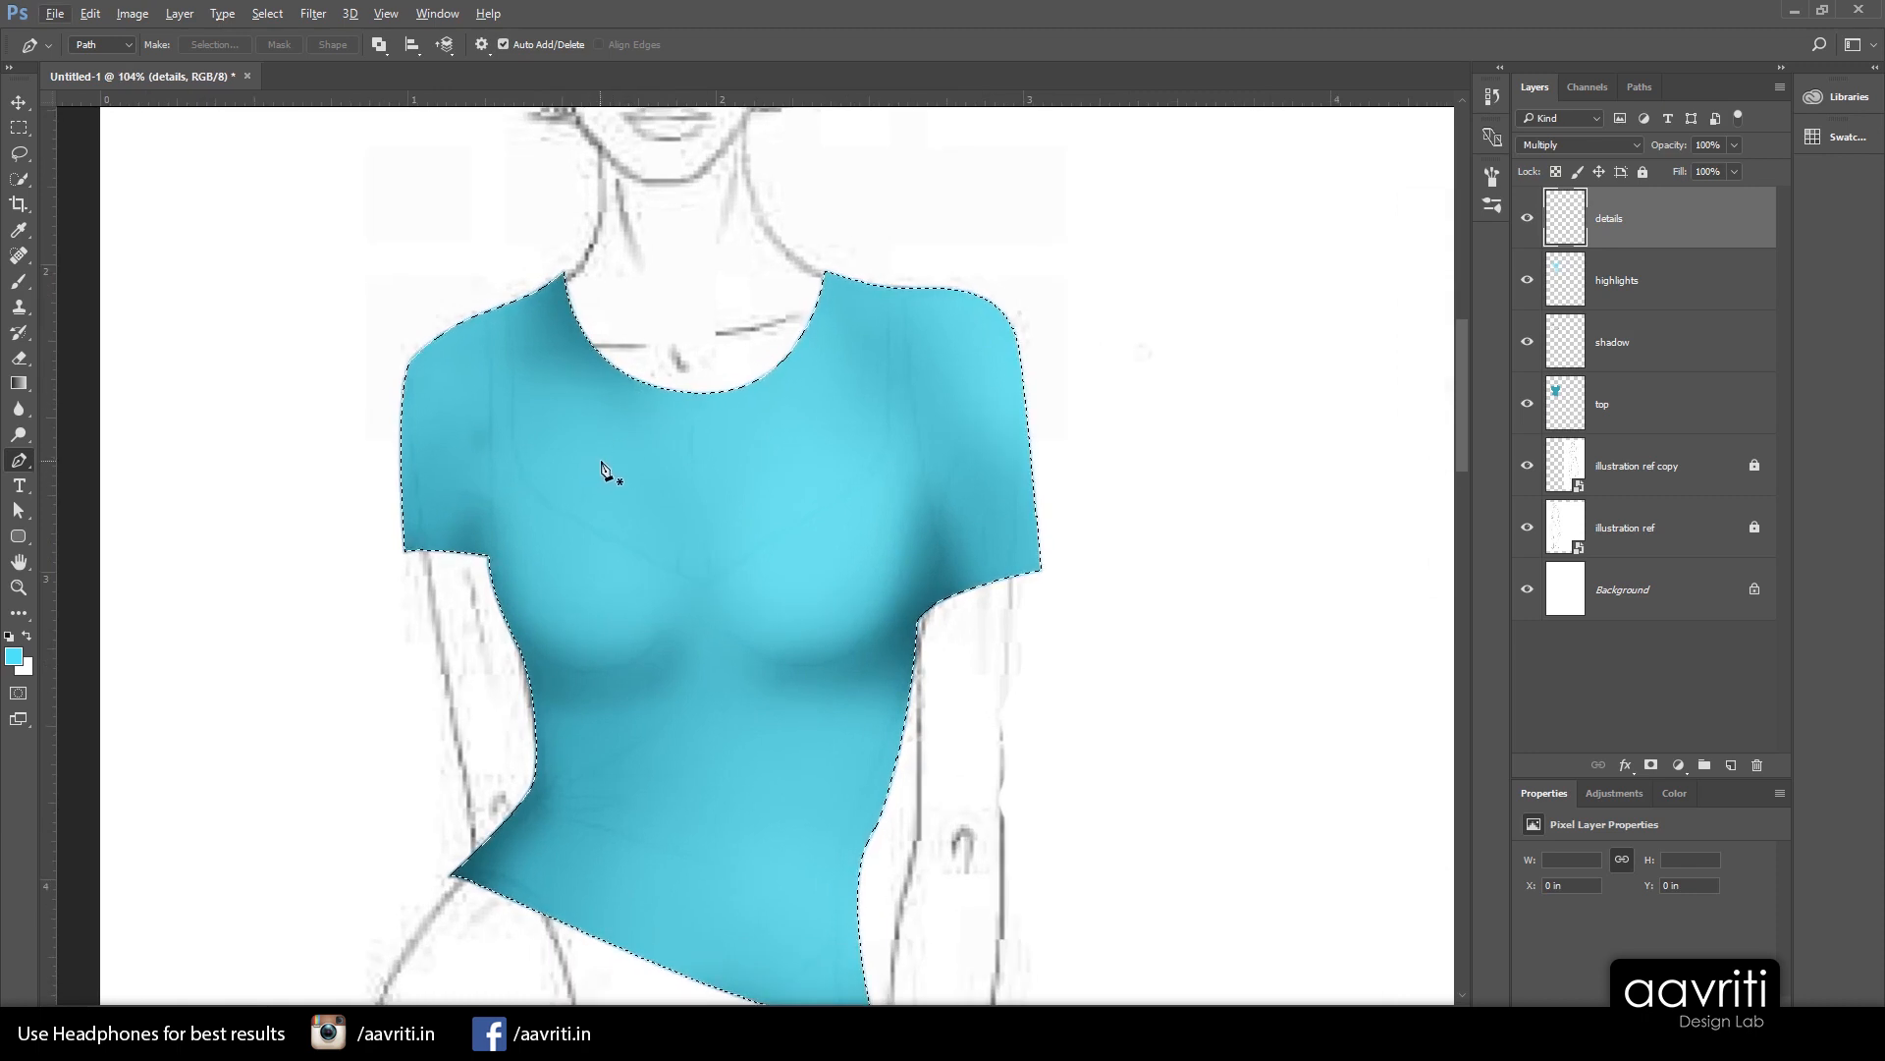
{"action": "scroll", "coordinate": [668, 555], "scroll_direction": "down", "scroll_amount": 1}
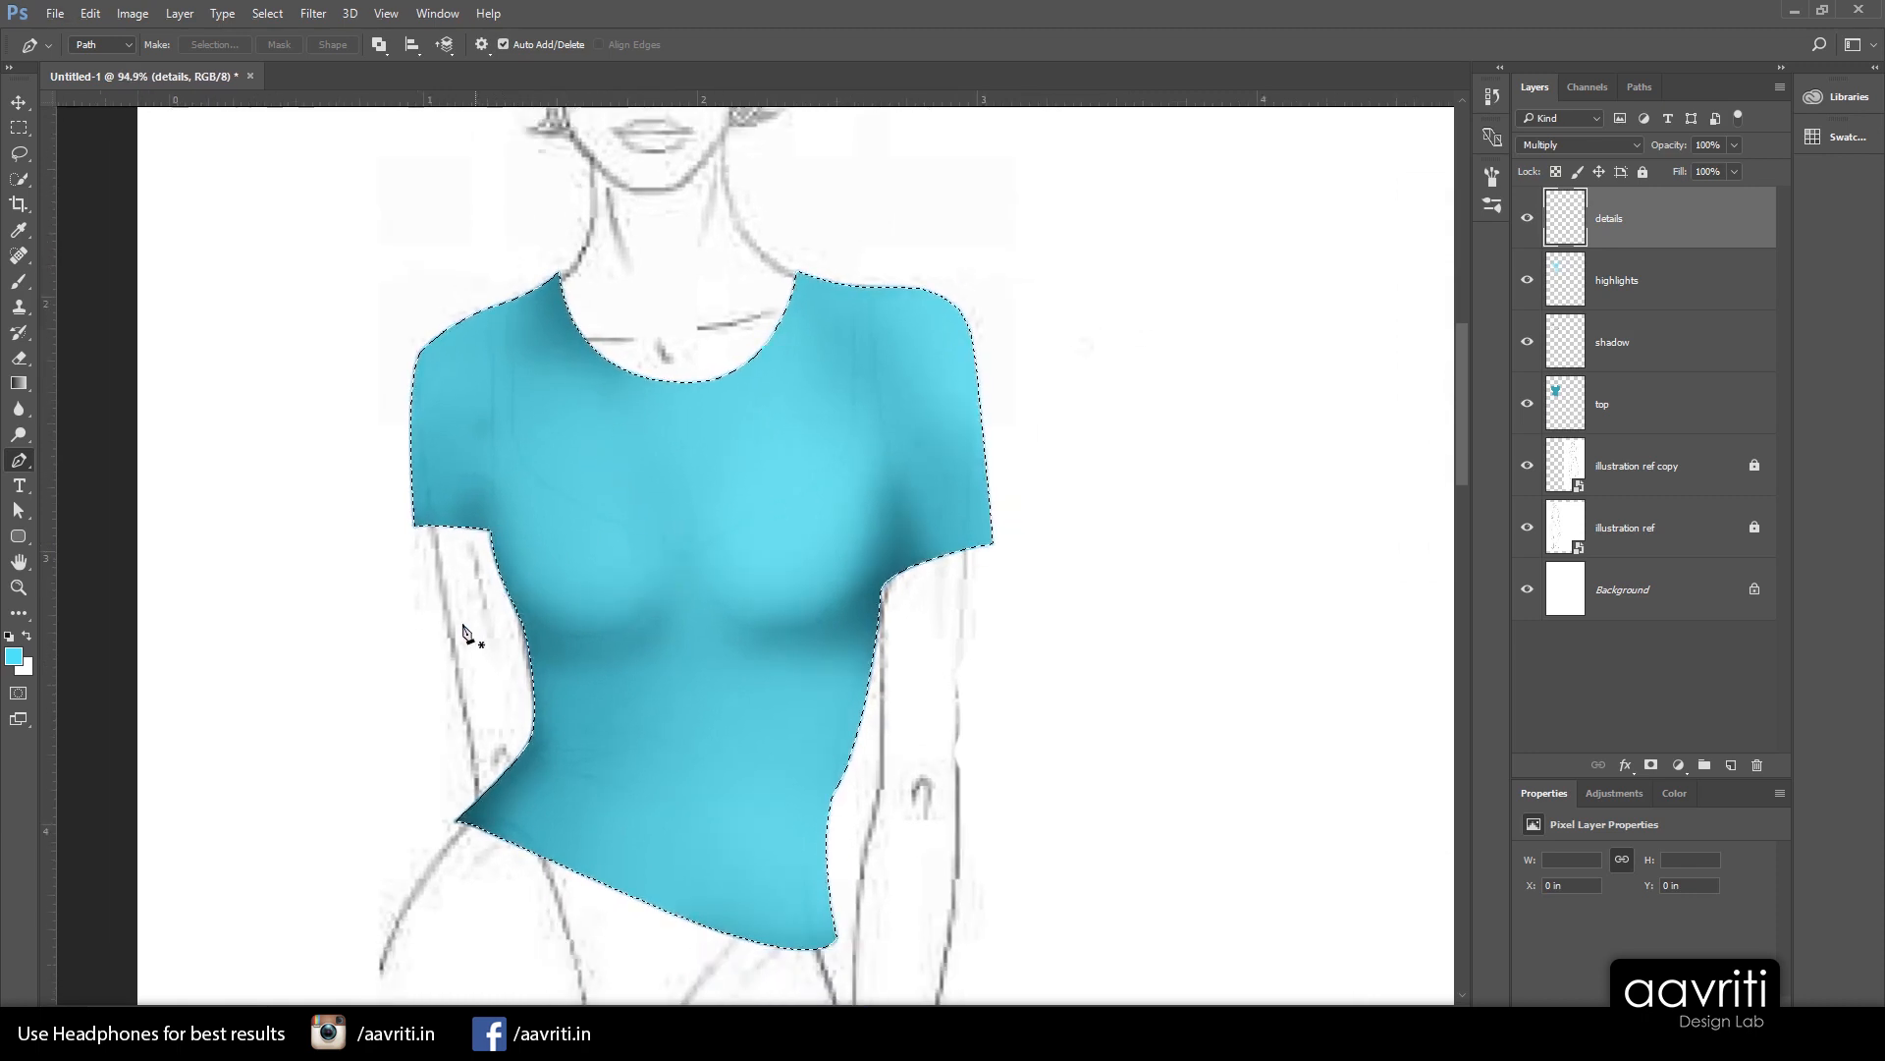
{"action": "scroll", "coordinate": [464, 628], "scroll_direction": "down", "scroll_amount": 3}
{"action": "scroll", "coordinate": [991, 397], "scroll_direction": "up", "scroll_amount": 3}
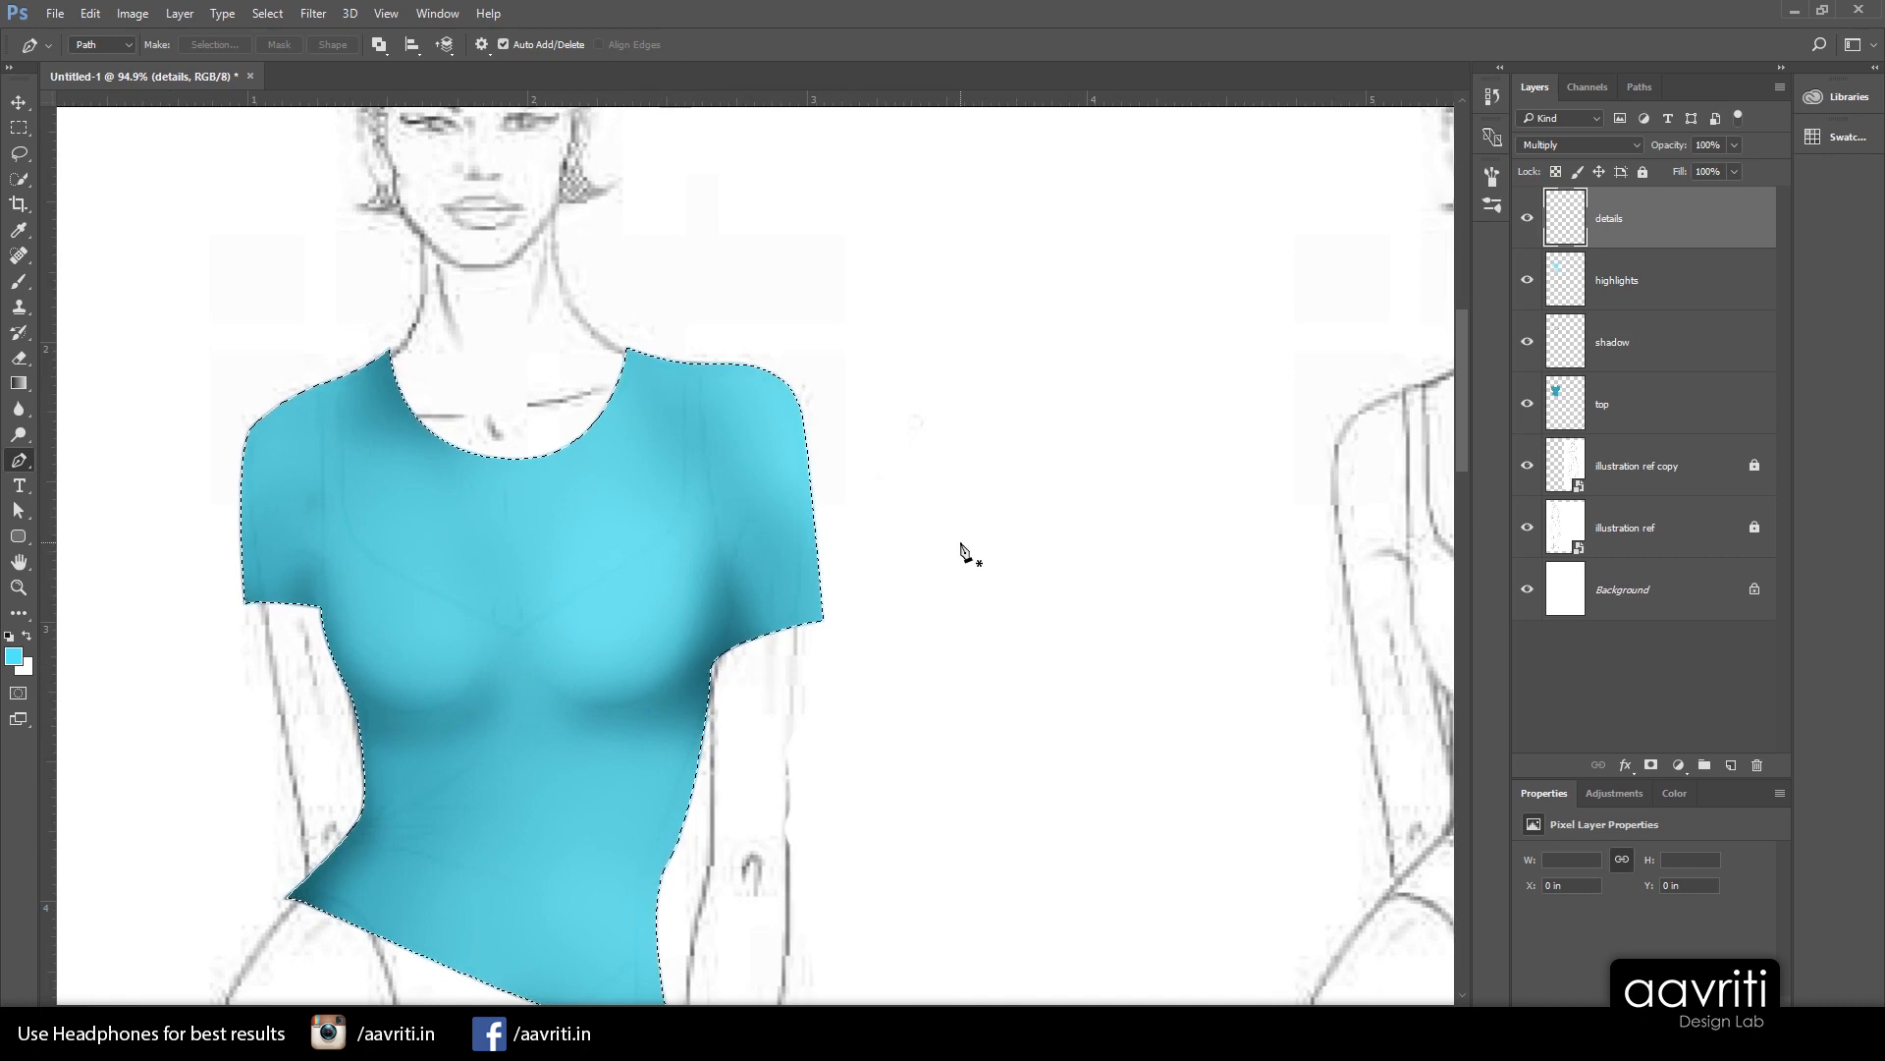
{"action": "key", "text": "ctrl+d"}
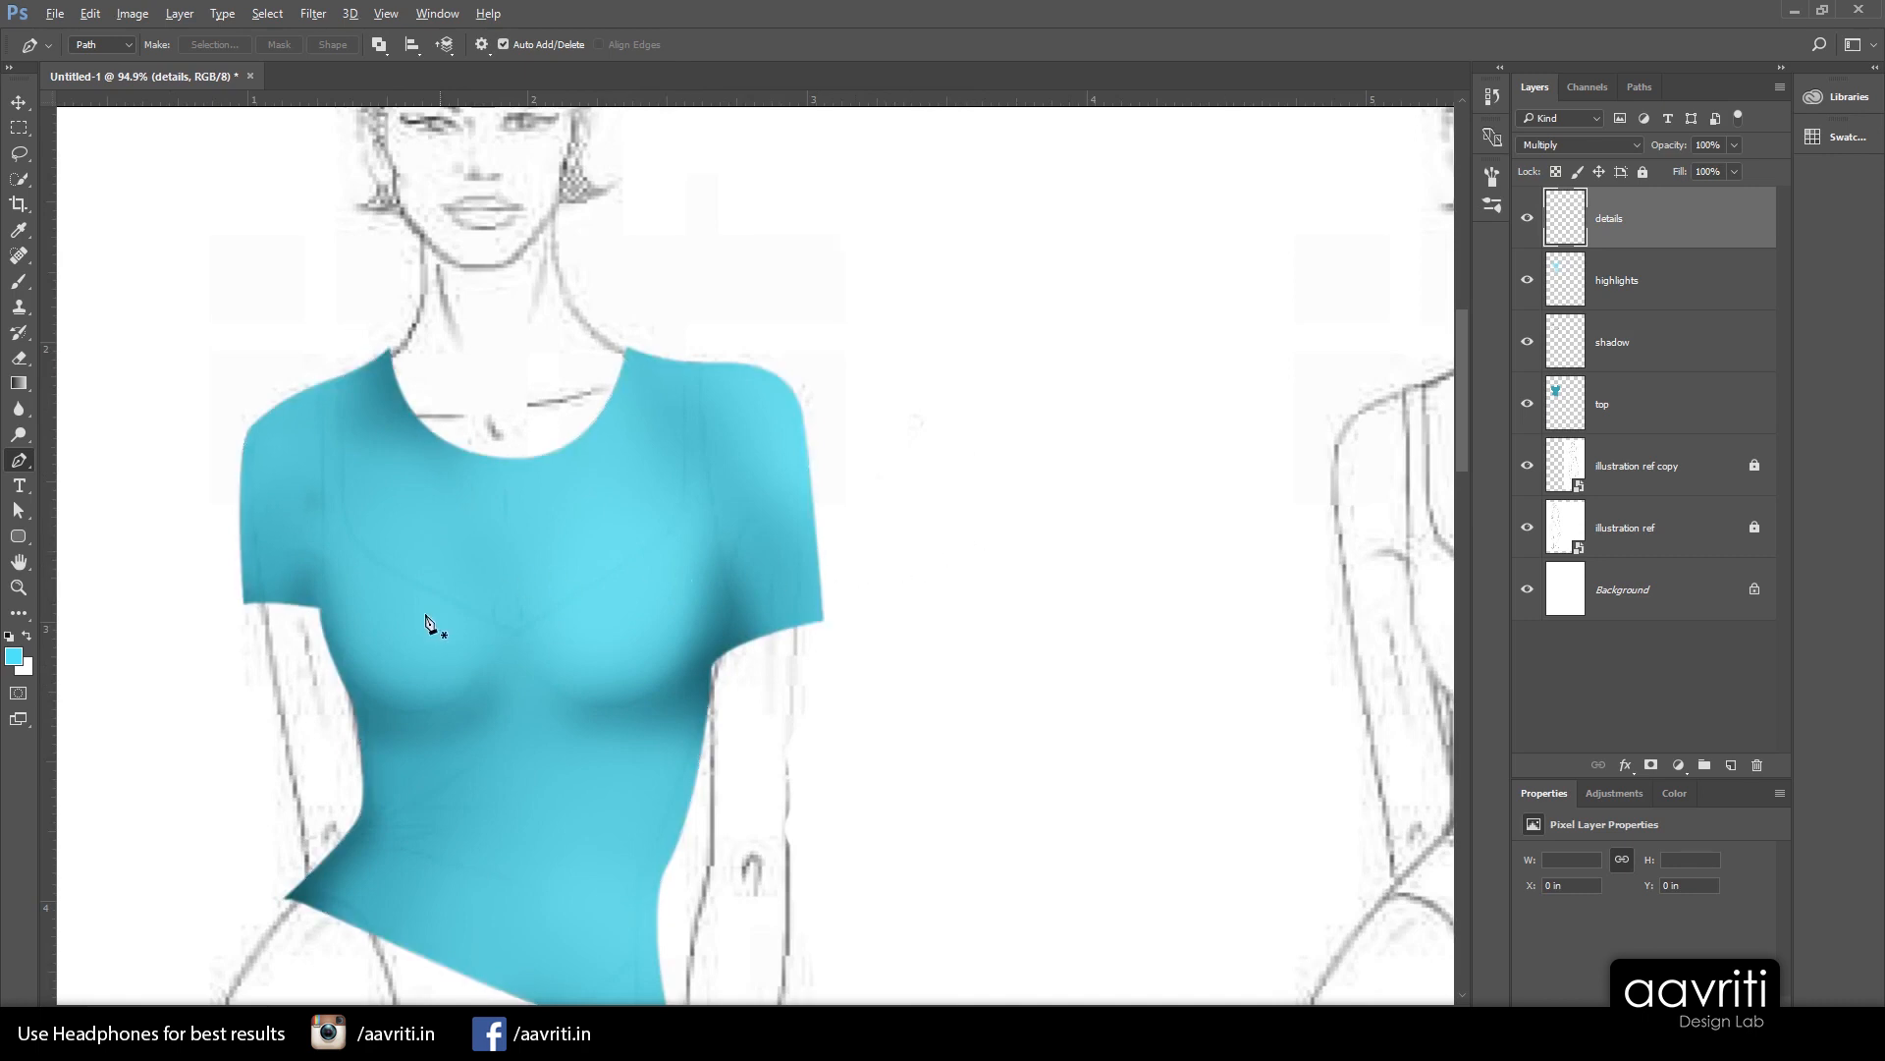
Draw an open S-shaped practice path with the Pen tool in the blank space between the two figures
{"action": "scroll", "coordinate": [427, 624], "scroll_direction": "down", "scroll_amount": 3}
{"action": "scroll", "coordinate": [1039, 420], "scroll_direction": "up", "scroll_amount": 3}
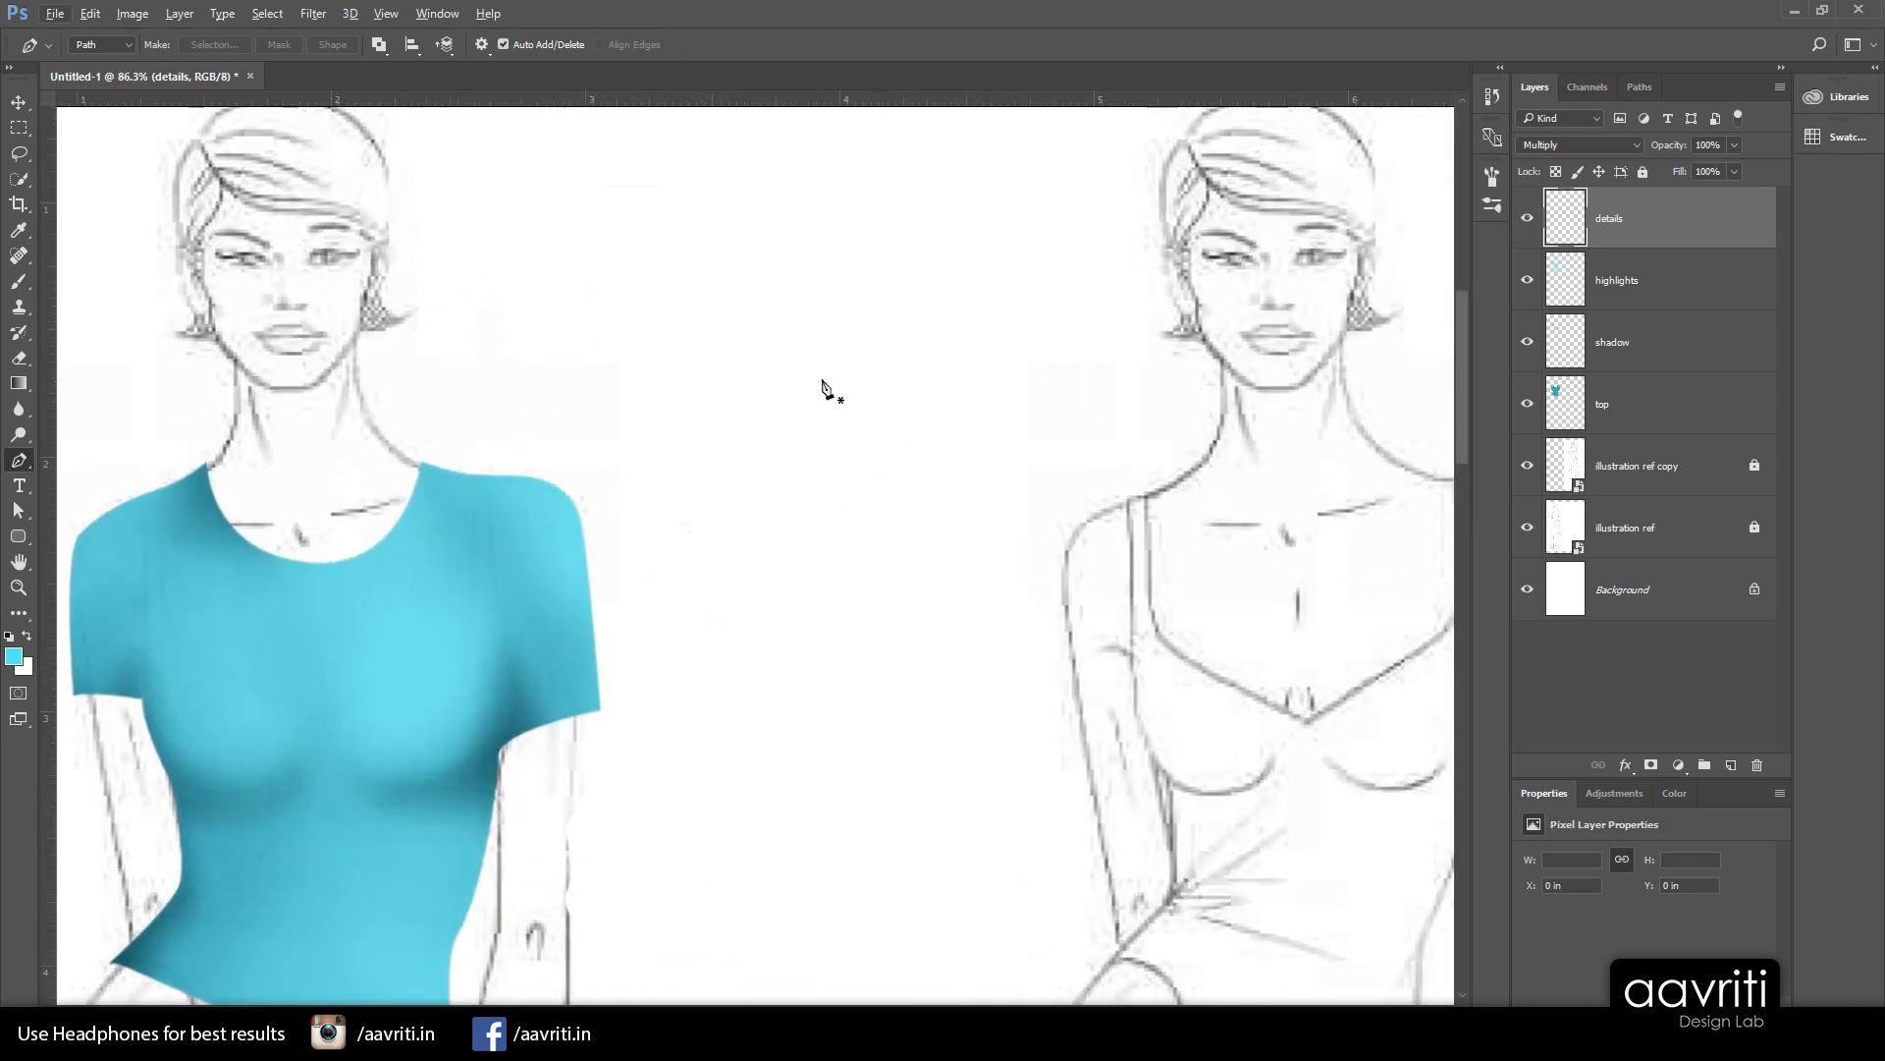
{"action": "scroll", "coordinate": [845, 398], "scroll_direction": "up", "scroll_amount": 3}
{"action": "left_click", "coordinate": [667, 413]}
{"action": "left_click", "coordinate": [873, 449]}
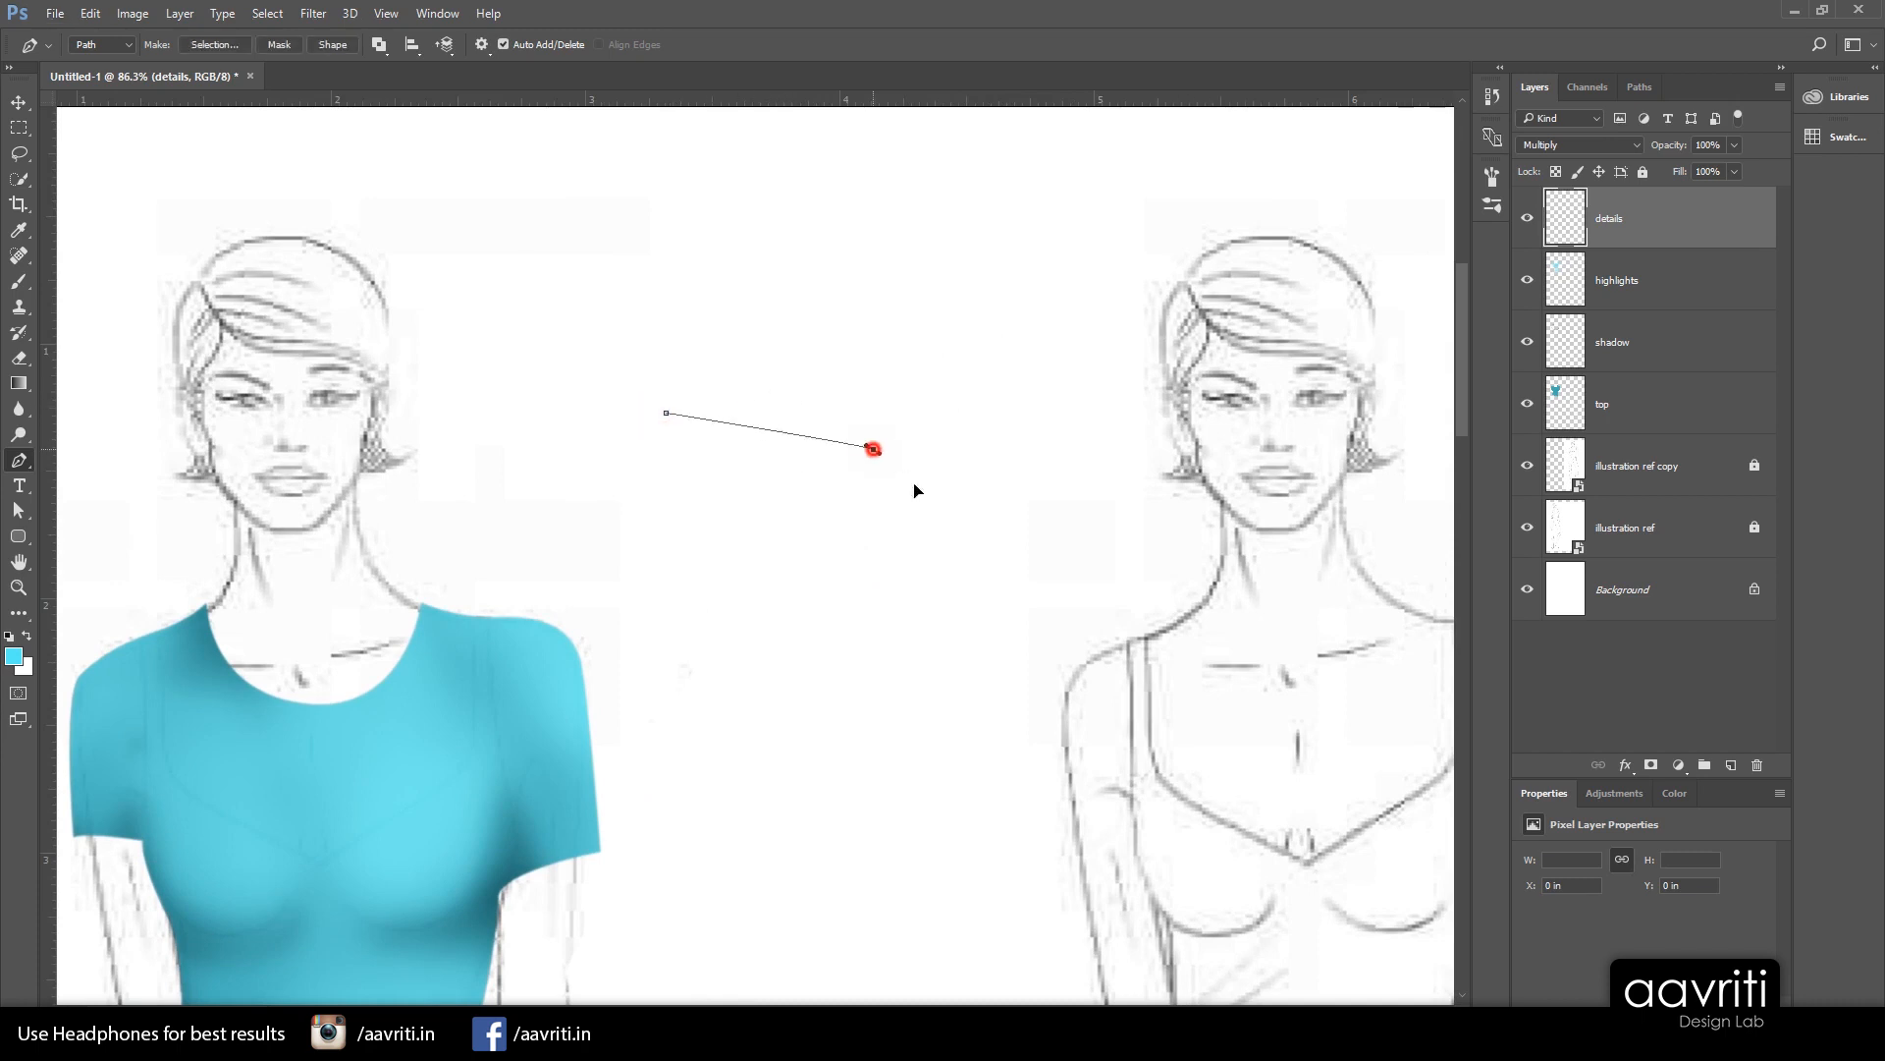
{"action": "left_click_drag", "start_coordinate": [914, 489], "coordinate": [974, 556]}
{"action": "left_click_drag", "start_coordinate": [1101, 388], "coordinate": [1078, 304]}
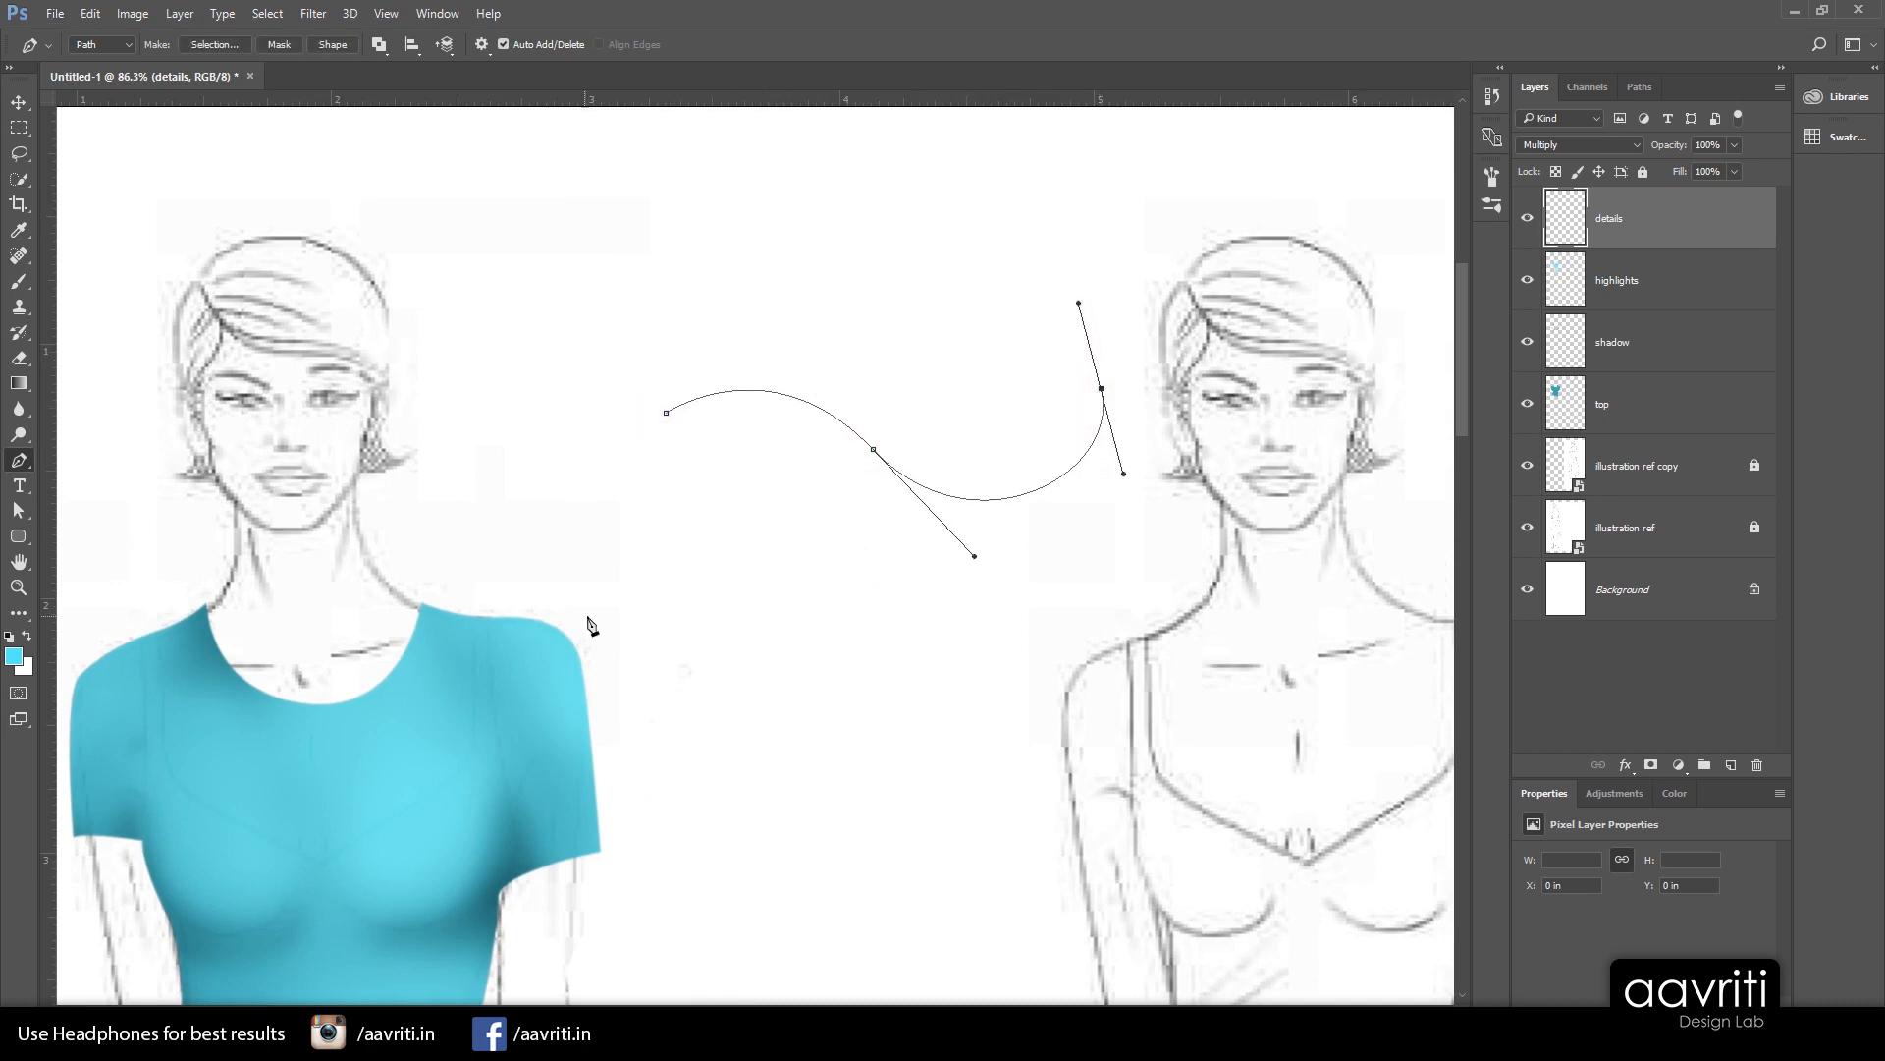
Reduce the Brush size to 30 and set the foreground colour to dark teal #032528
{"action": "left_click", "coordinate": [21, 284]}
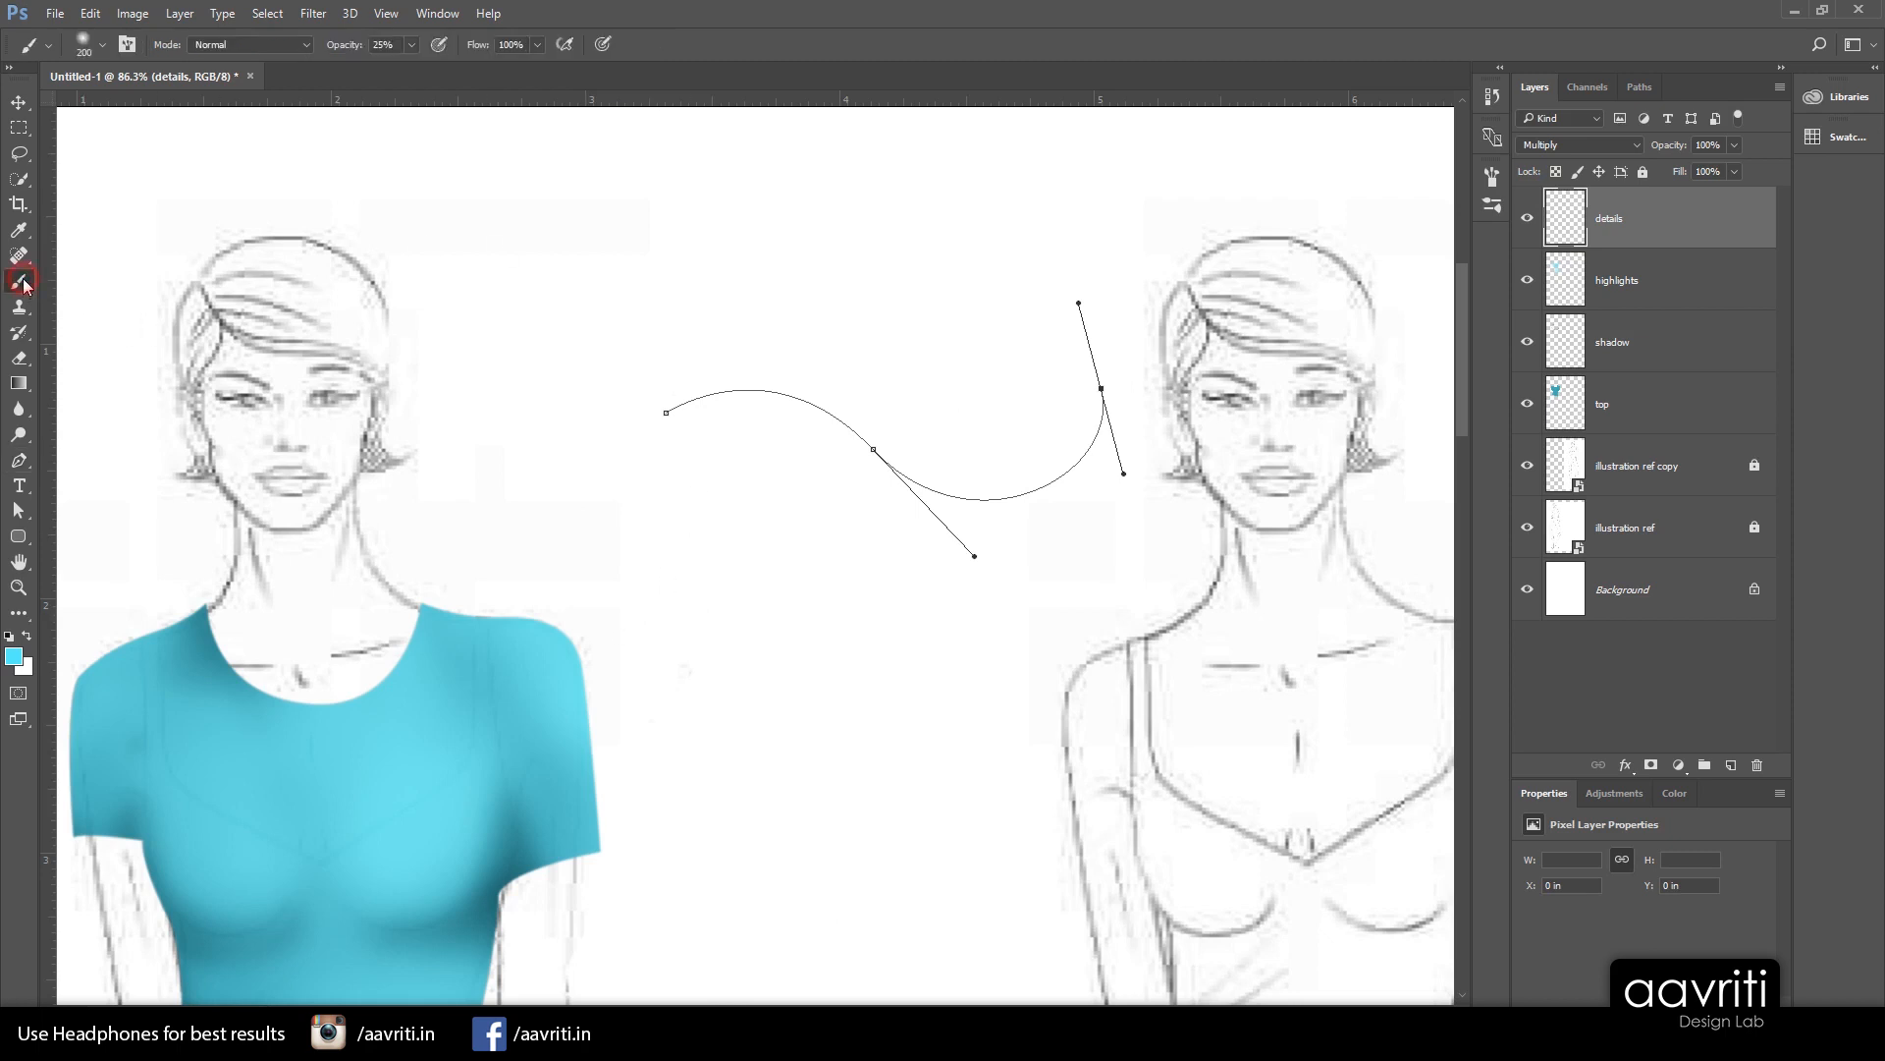
{"action": "key", "text": "bracketleft"}
{"action": "key", "text": "bracketleft"}
{"action": "key", "text": "bracketleft"}
{"action": "key", "text": "bracketleft"}
{"action": "key", "text": "bracketleft"}
{"action": "key", "text": "bracketleft"}
{"action": "key", "text": "bracketleft"}
{"action": "key", "text": "bracketleft"}
{"action": "key", "text": "bracketleft"}
{"action": "key", "text": "bracketleft"}
{"action": "key", "text": "bracketleft"}
{"action": "key", "text": "bracketleft"}
{"action": "left_click", "coordinate": [15, 657]}
{"action": "left_click_drag", "start_coordinate": [968, 370], "coordinate": [1047, 406]}
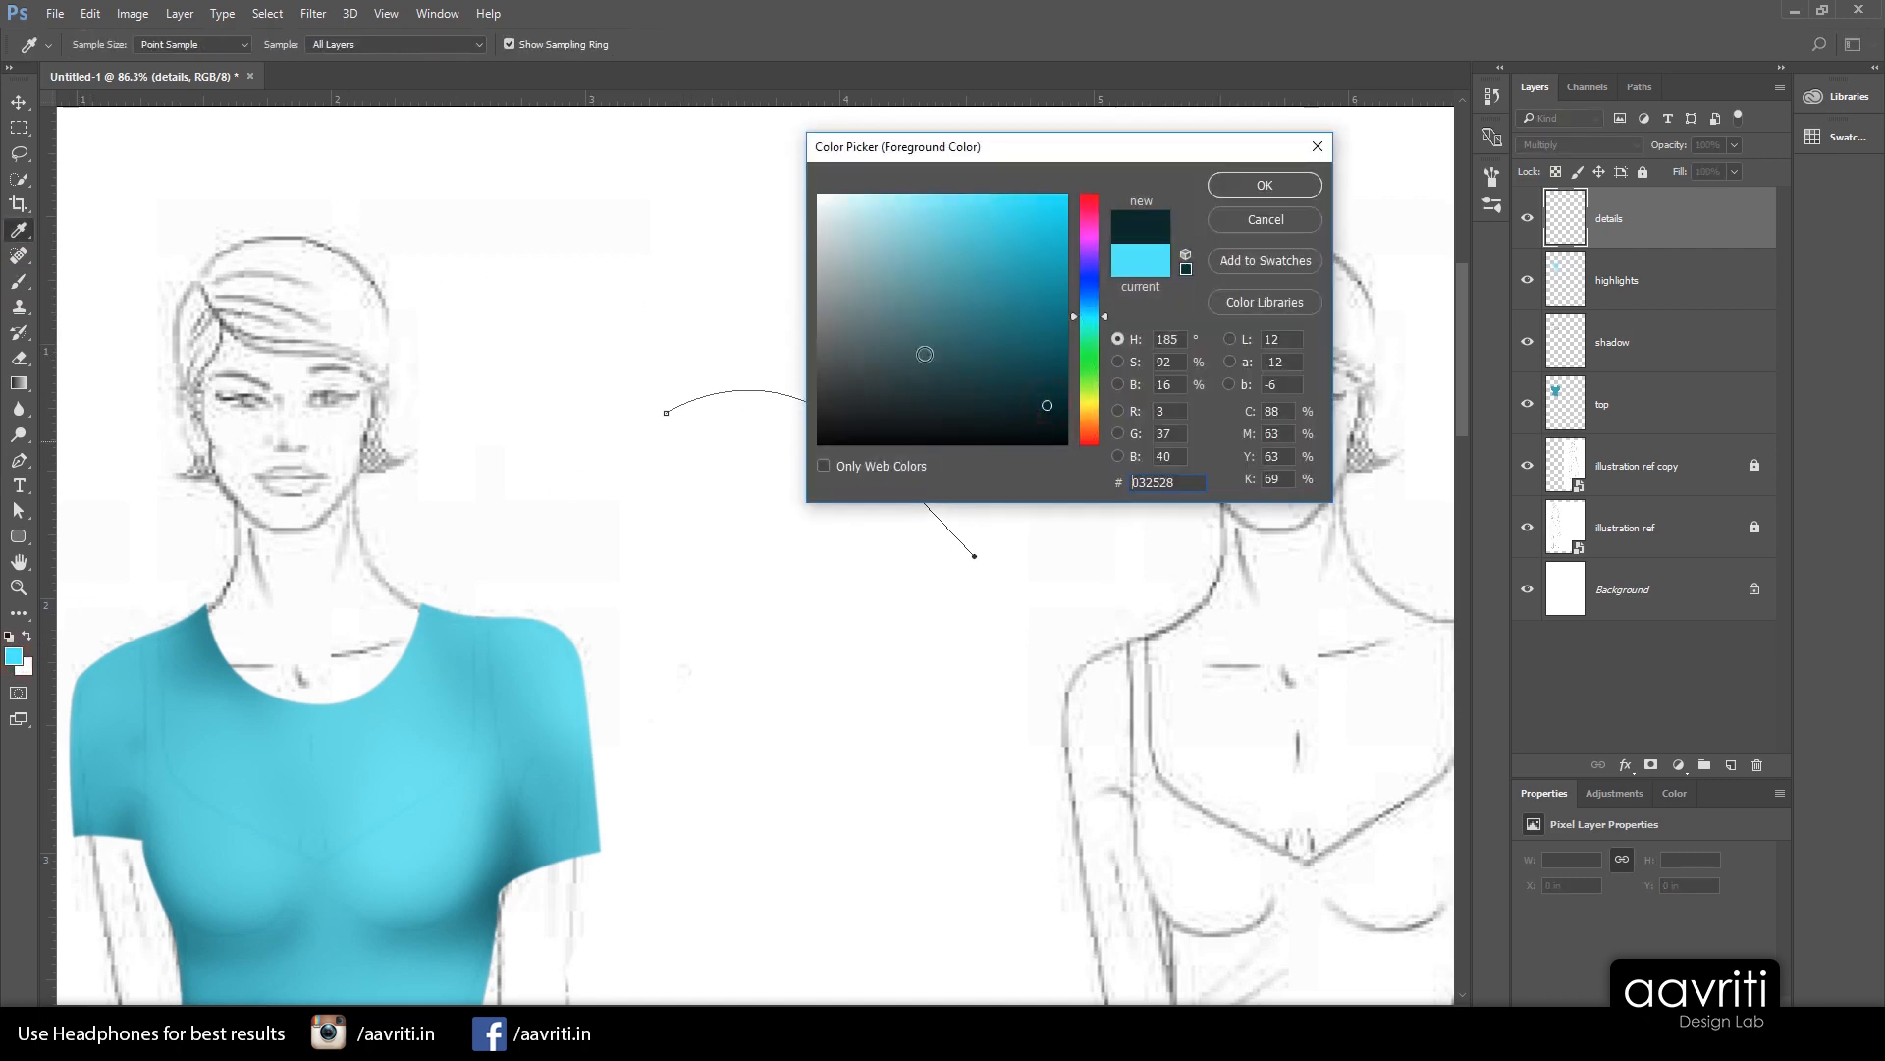
{"action": "left_click", "coordinate": [1265, 185]}
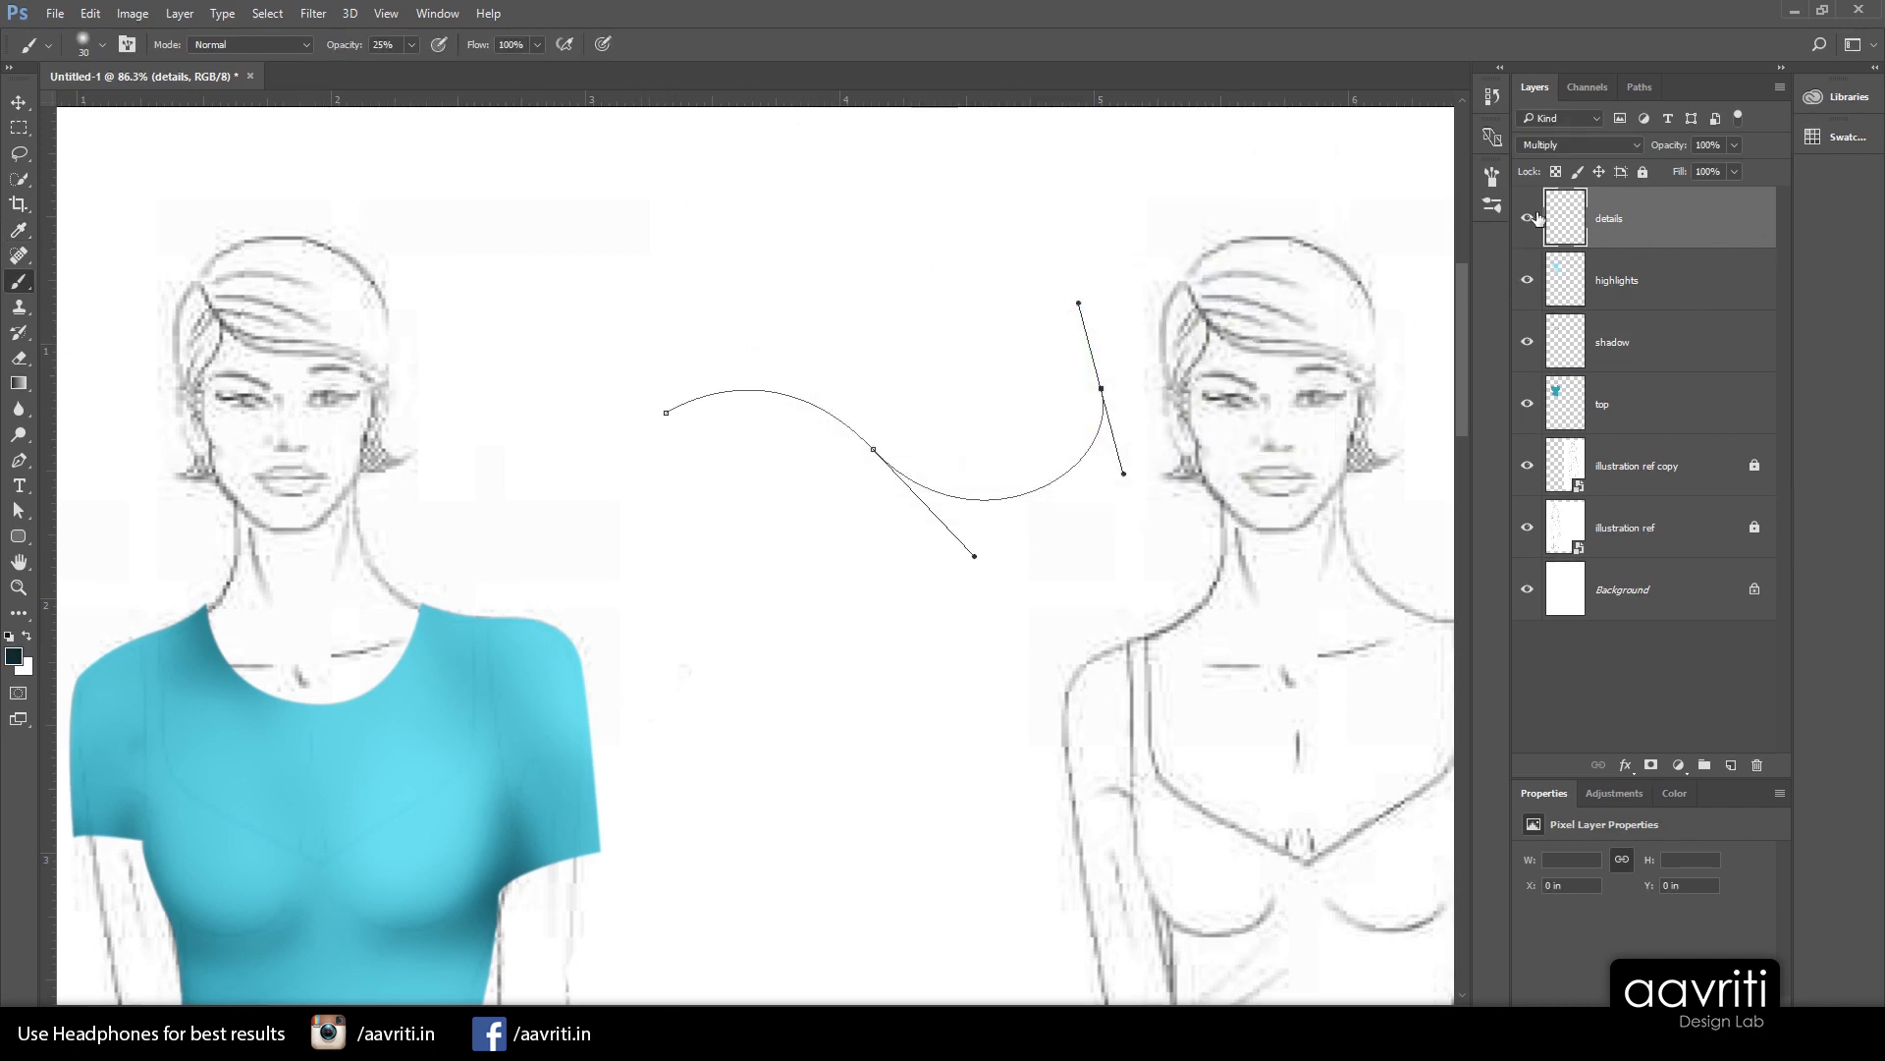
Add a new layer above details and brush an arched test stroke at 25% opacity above the path
{"action": "left_click", "coordinate": [1733, 767]}
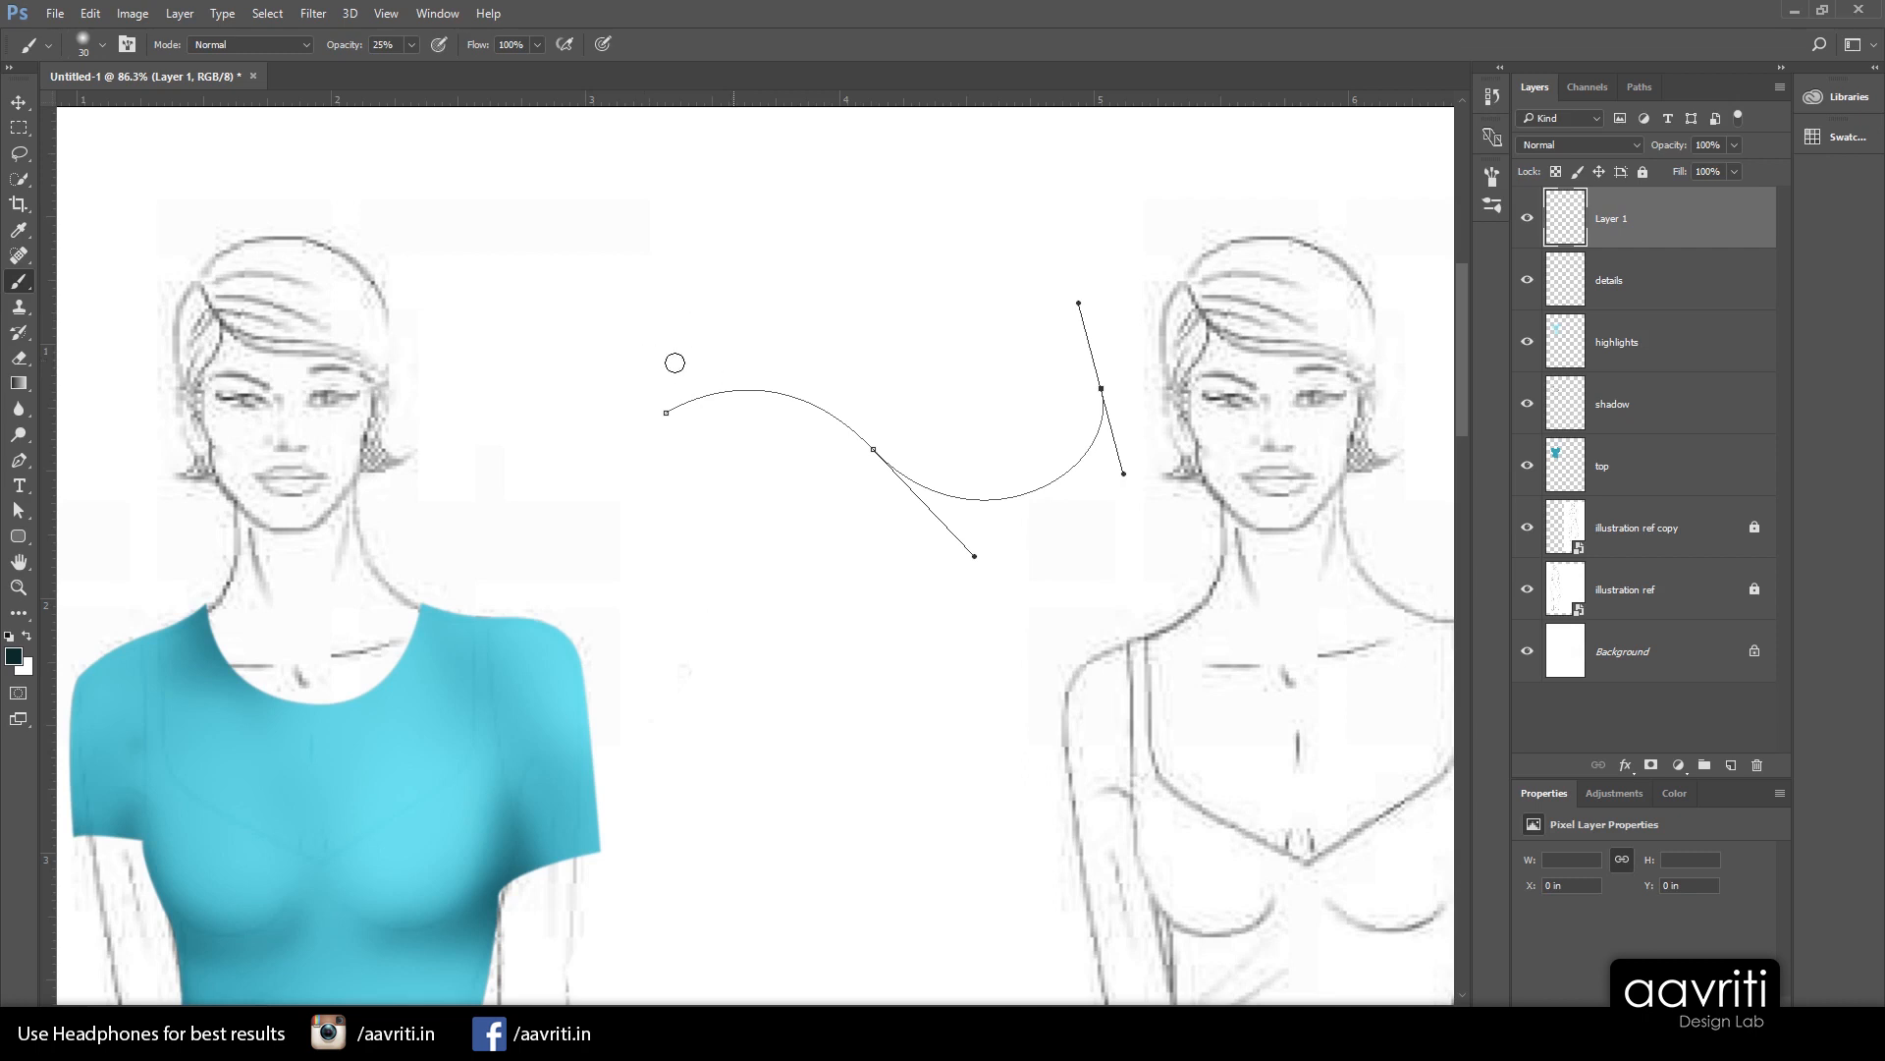
{"action": "mouse_move", "coordinate": [641, 373]}
{"action": "left_mouse_down"}
{"action": "mouse_move", "coordinate": [786, 334]}
{"action": "mouse_move", "coordinate": [879, 379]}
{"action": "left_mouse_up"}
Raise the brush opacity to 100% and scribble crossing dark teal test strokes above the path
{"action": "left_click", "coordinate": [413, 48]}
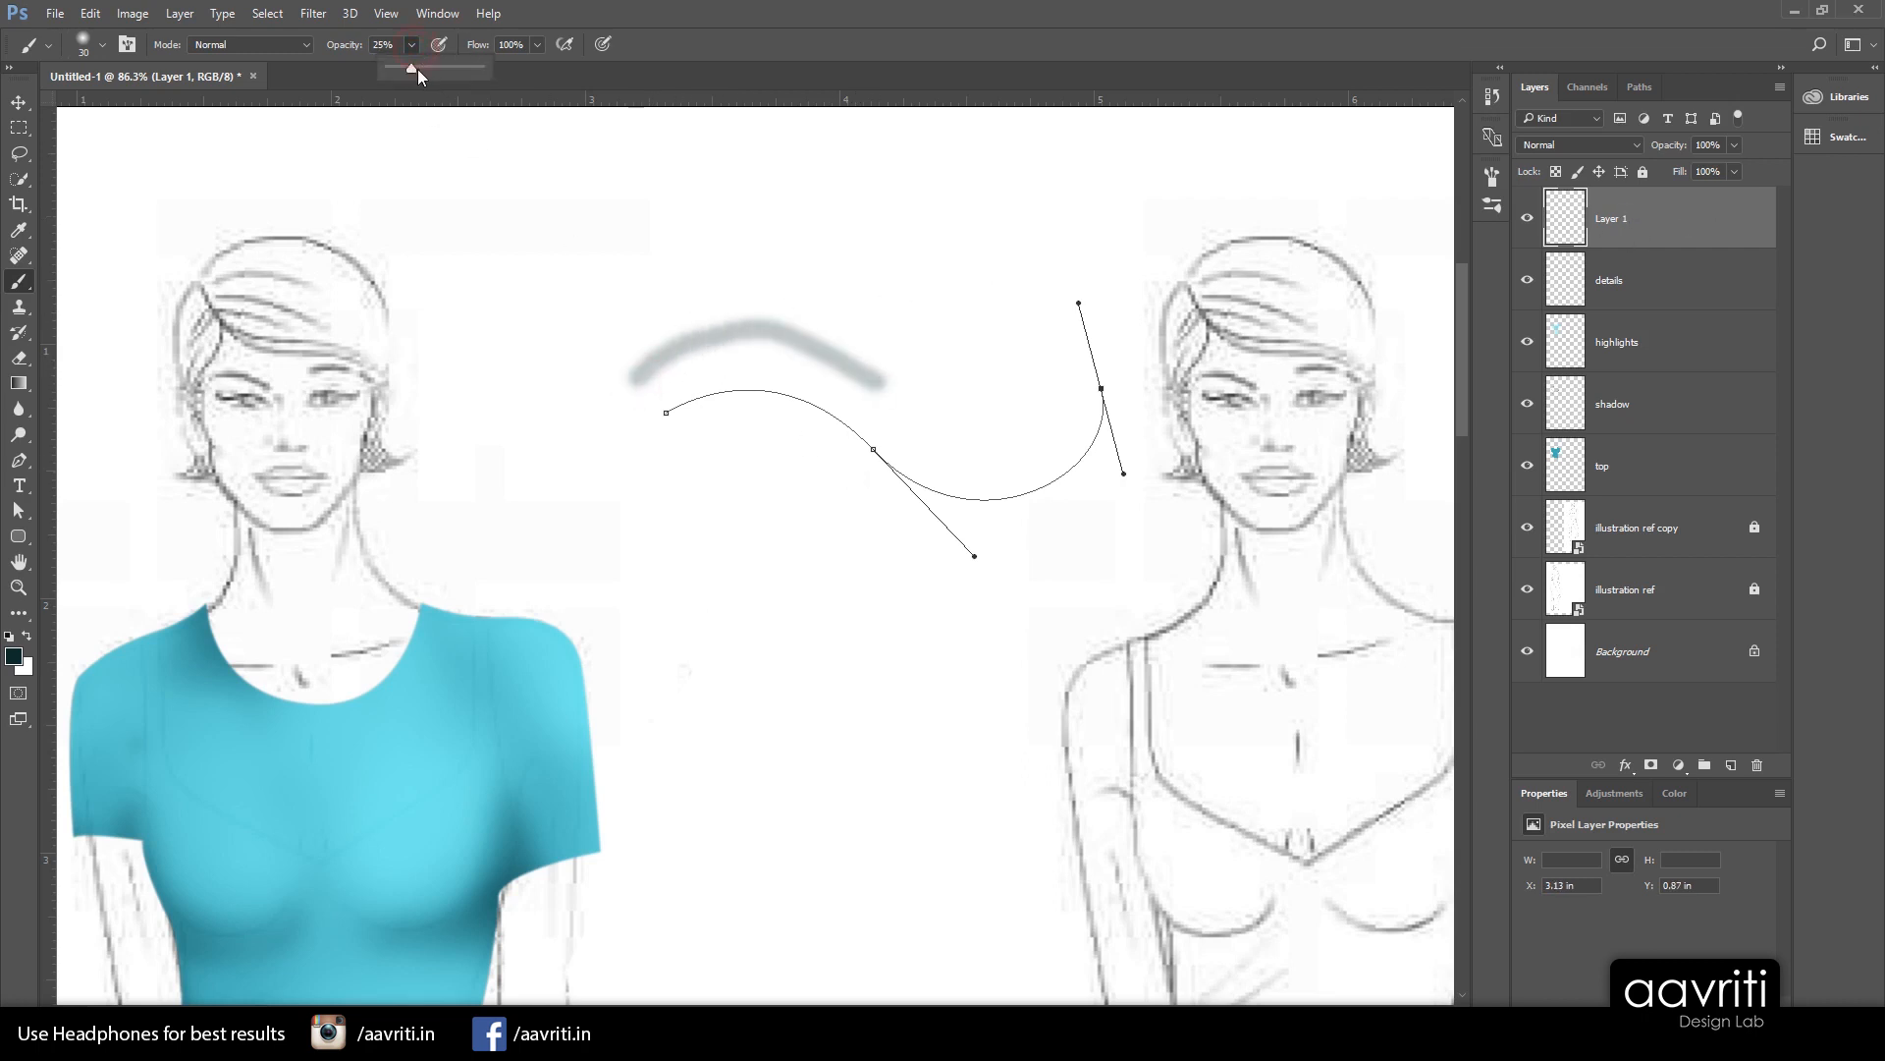
{"action": "left_click_drag", "start_coordinate": [414, 71], "coordinate": [789, 45]}
{"action": "mouse_move", "coordinate": [614, 332]}
{"action": "left_mouse_down"}
{"action": "mouse_move", "coordinate": [907, 292]}
{"action": "mouse_move", "coordinate": [928, 309]}
{"action": "left_mouse_up"}
{"action": "left_click_drag", "start_coordinate": [685, 370], "coordinate": [782, 242]}
{"action": "left_click_drag", "start_coordinate": [785, 347], "coordinate": [831, 207]}
{"action": "mouse_move", "coordinate": [893, 358]}
{"action": "left_mouse_down"}
{"action": "mouse_move", "coordinate": [746, 254]}
{"action": "mouse_move", "coordinate": [714, 276]}
{"action": "mouse_move", "coordinate": [908, 287]}
{"action": "left_mouse_up"}
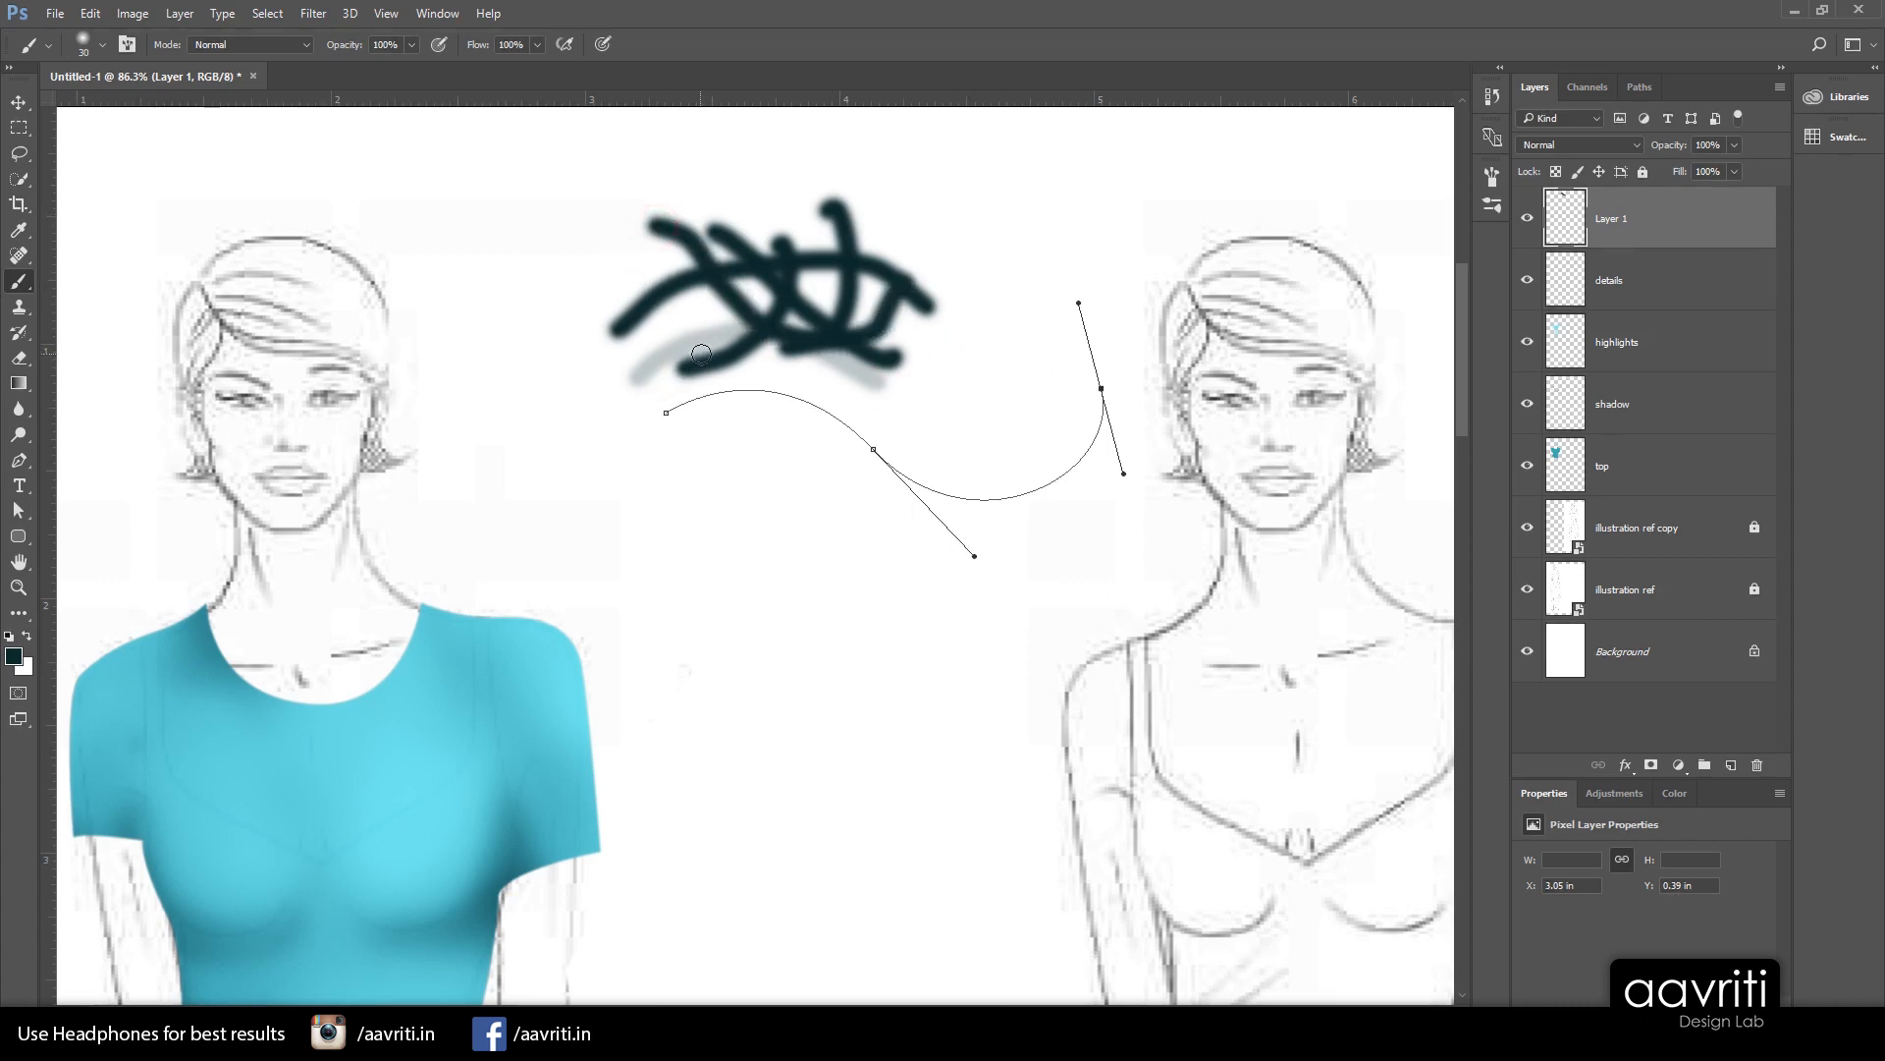
Frame the test brush strokes with a rectangular selection, deselect, and undo all the strokes above the practice path
{"action": "left_click", "coordinate": [18, 128]}
{"action": "left_click_drag", "start_coordinate": [531, 169], "coordinate": [1025, 491]}
{"action": "key", "text": "ctrl+shift+h"}
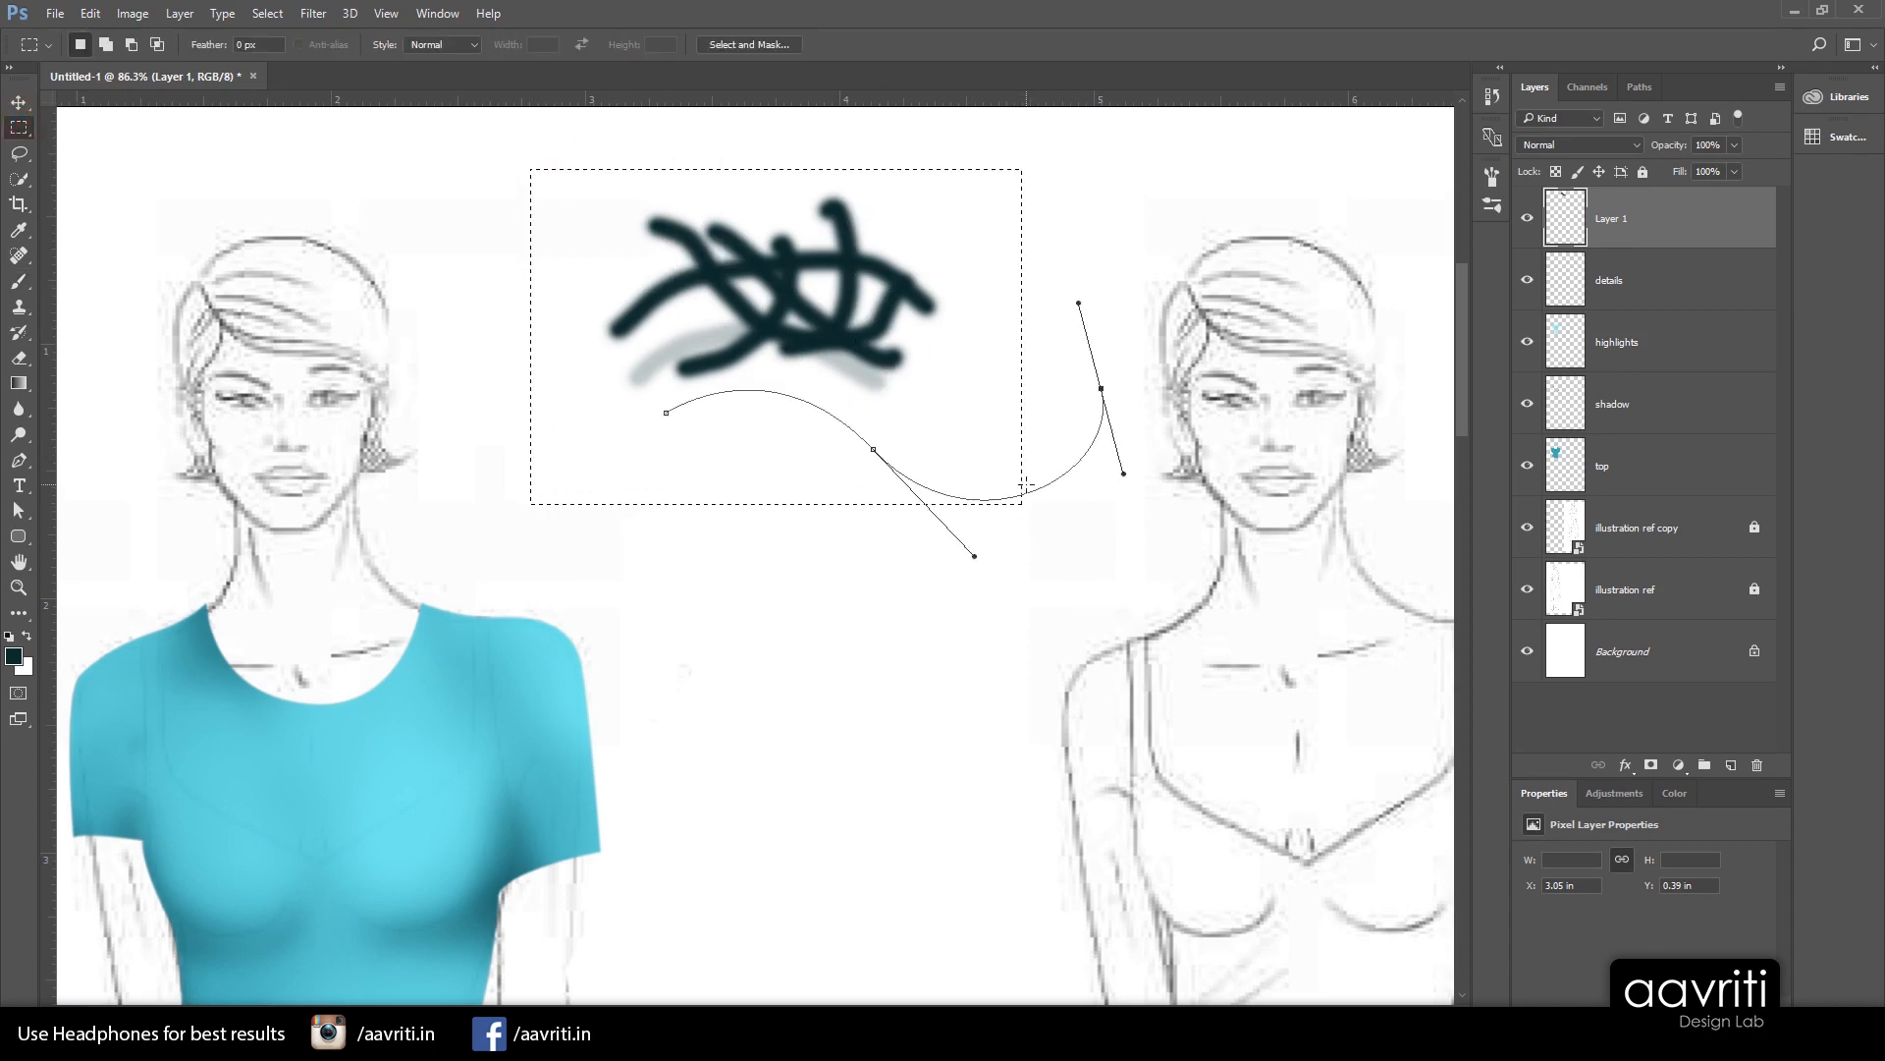
{"action": "key", "text": "ctrl+d"}
{"action": "key", "text": "ctrl+alt+z"}
{"action": "key", "text": "ctrl+alt+z"}
{"action": "key", "text": "ctrl+alt+z"}
{"action": "key", "text": "ctrl+alt+z"}
{"action": "key", "text": "ctrl+alt+z"}
{"action": "key", "text": "ctrl+alt+z"}
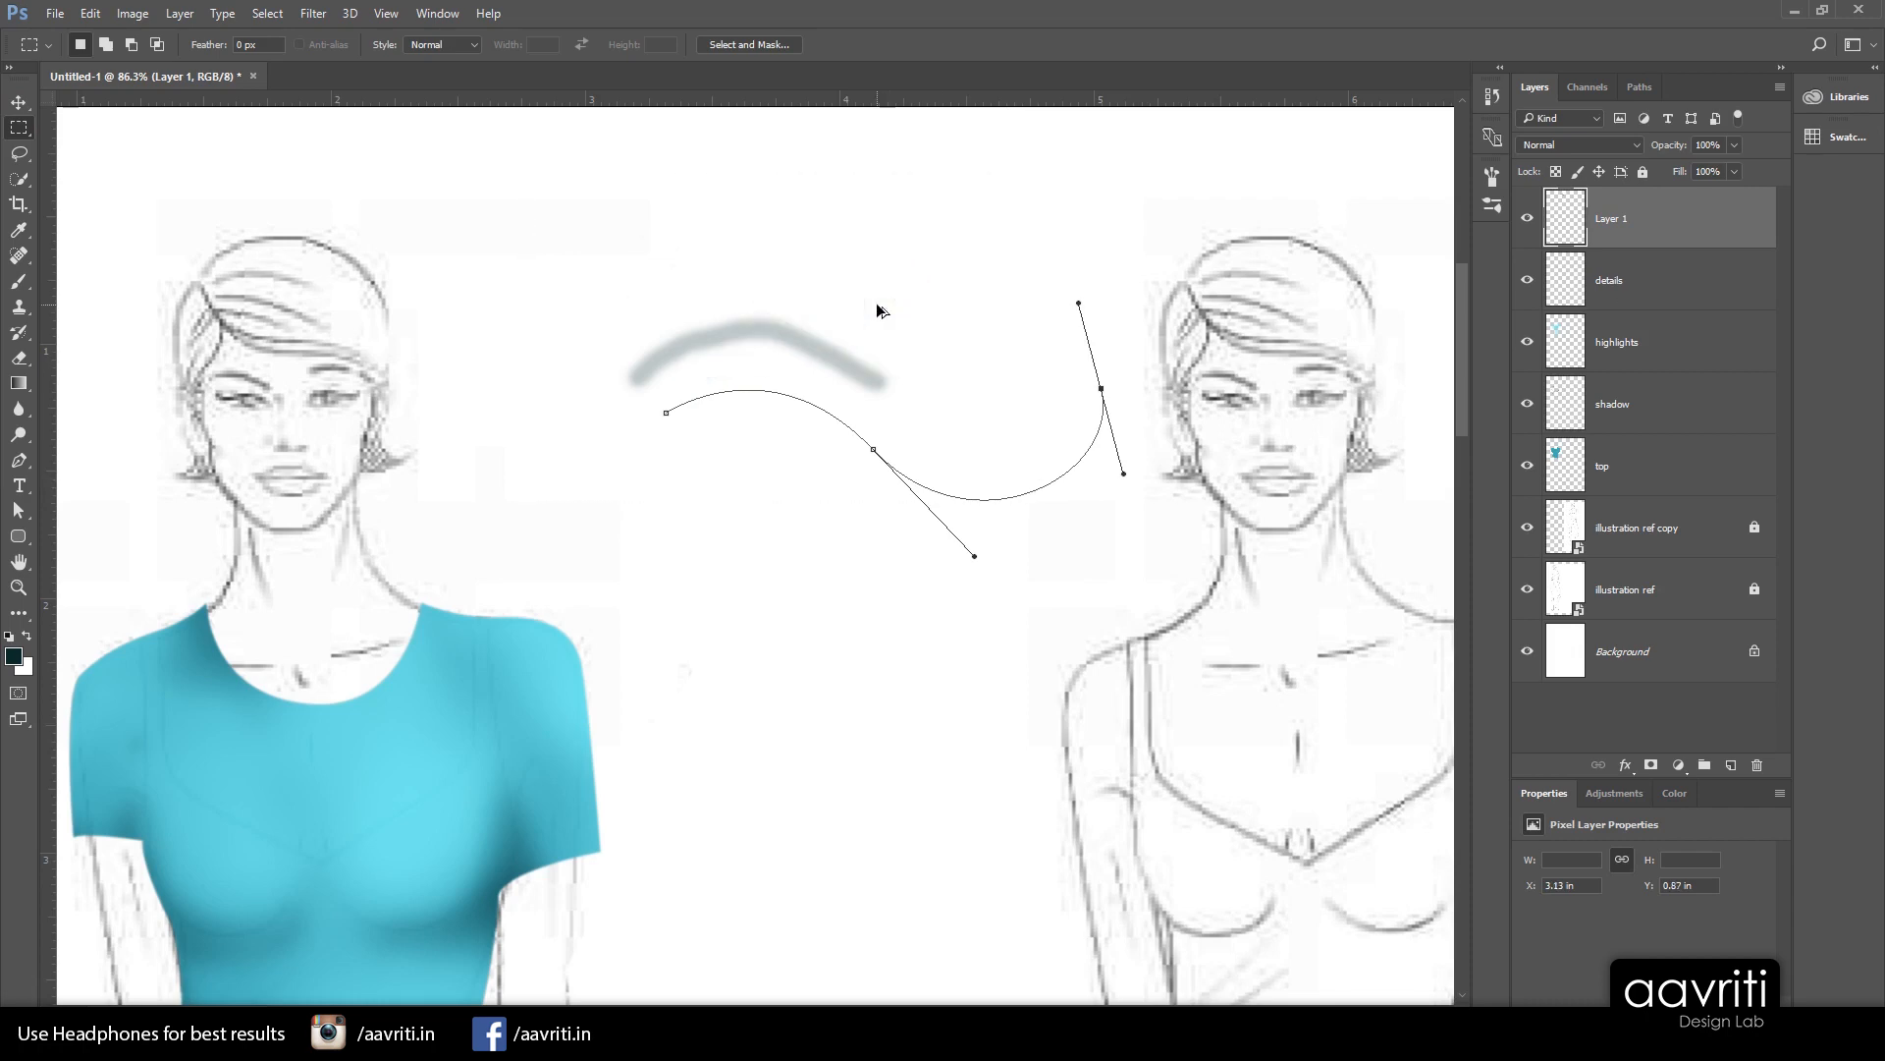
{"action": "key", "text": "ctrl+alt+z"}
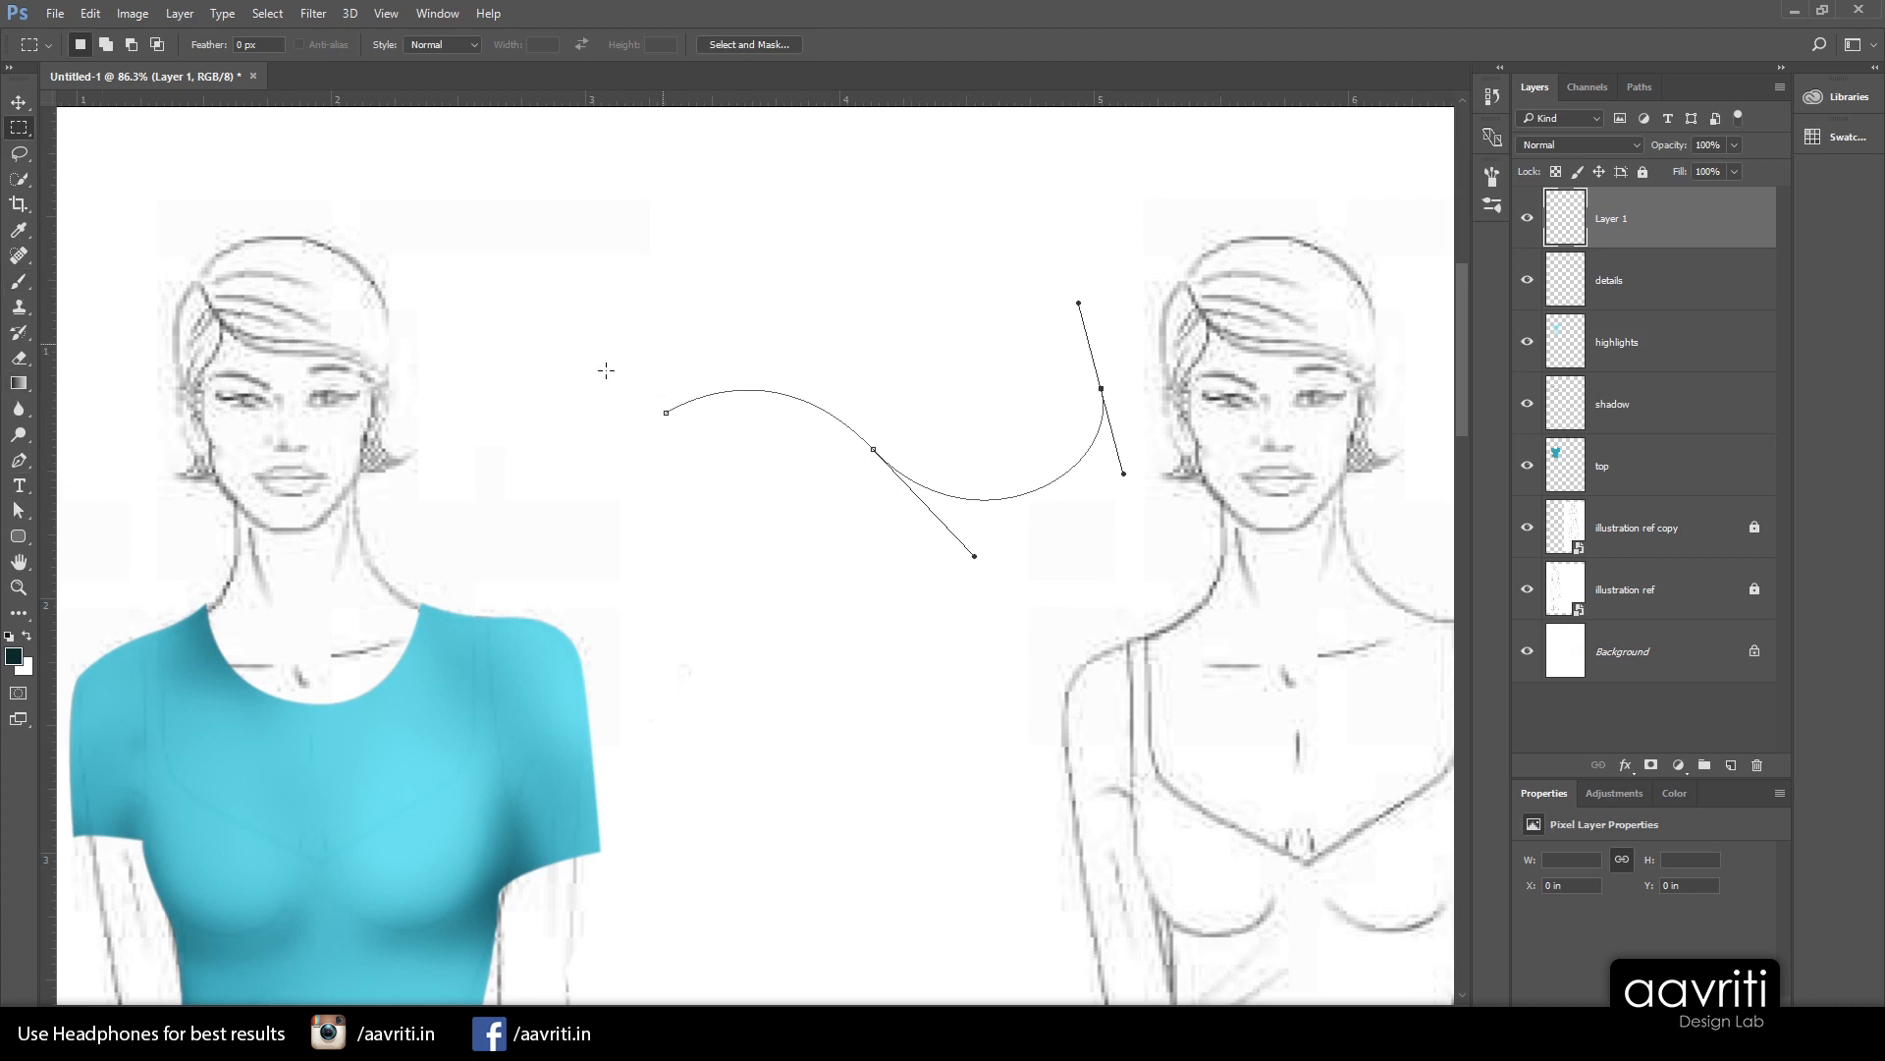
Stroke the S-shaped practice path on Layer 1 using the Brush with Simulate Pressure turned on
{"action": "left_click", "coordinate": [18, 459]}
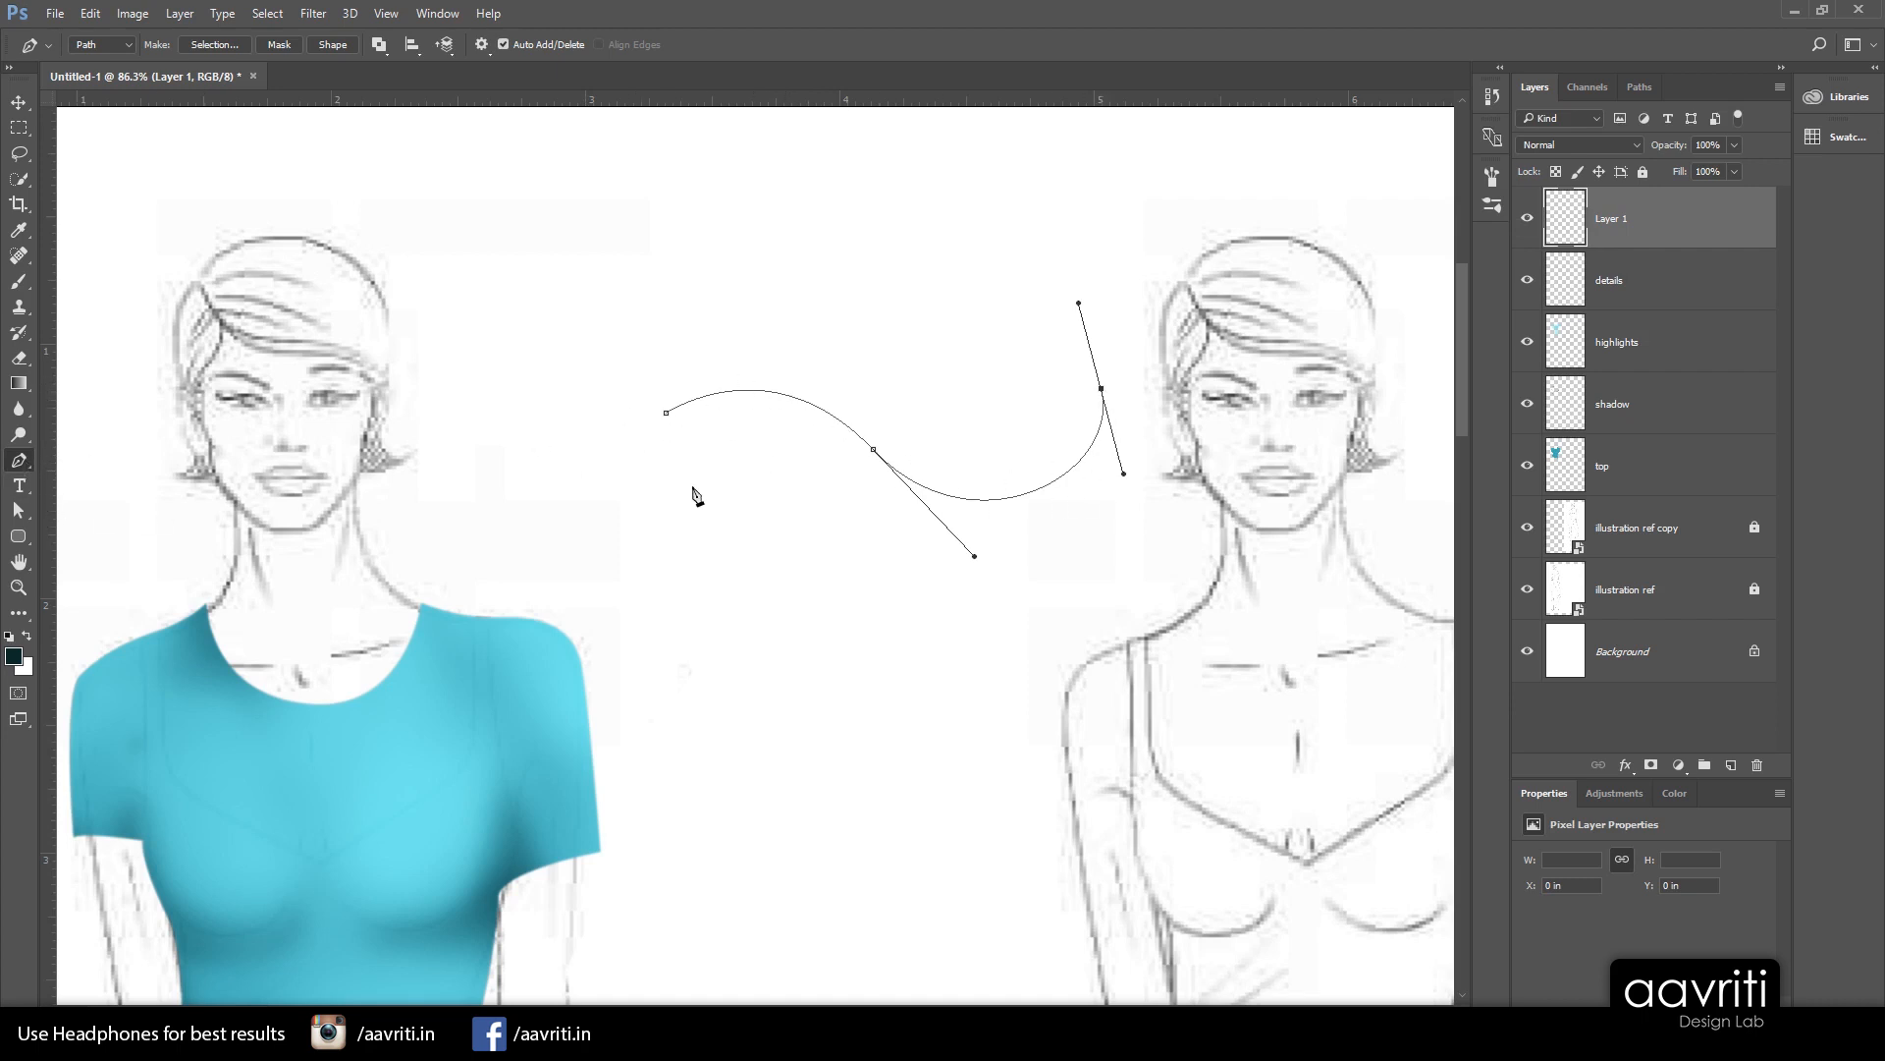
{"action": "right_click", "coordinate": [806, 439]}
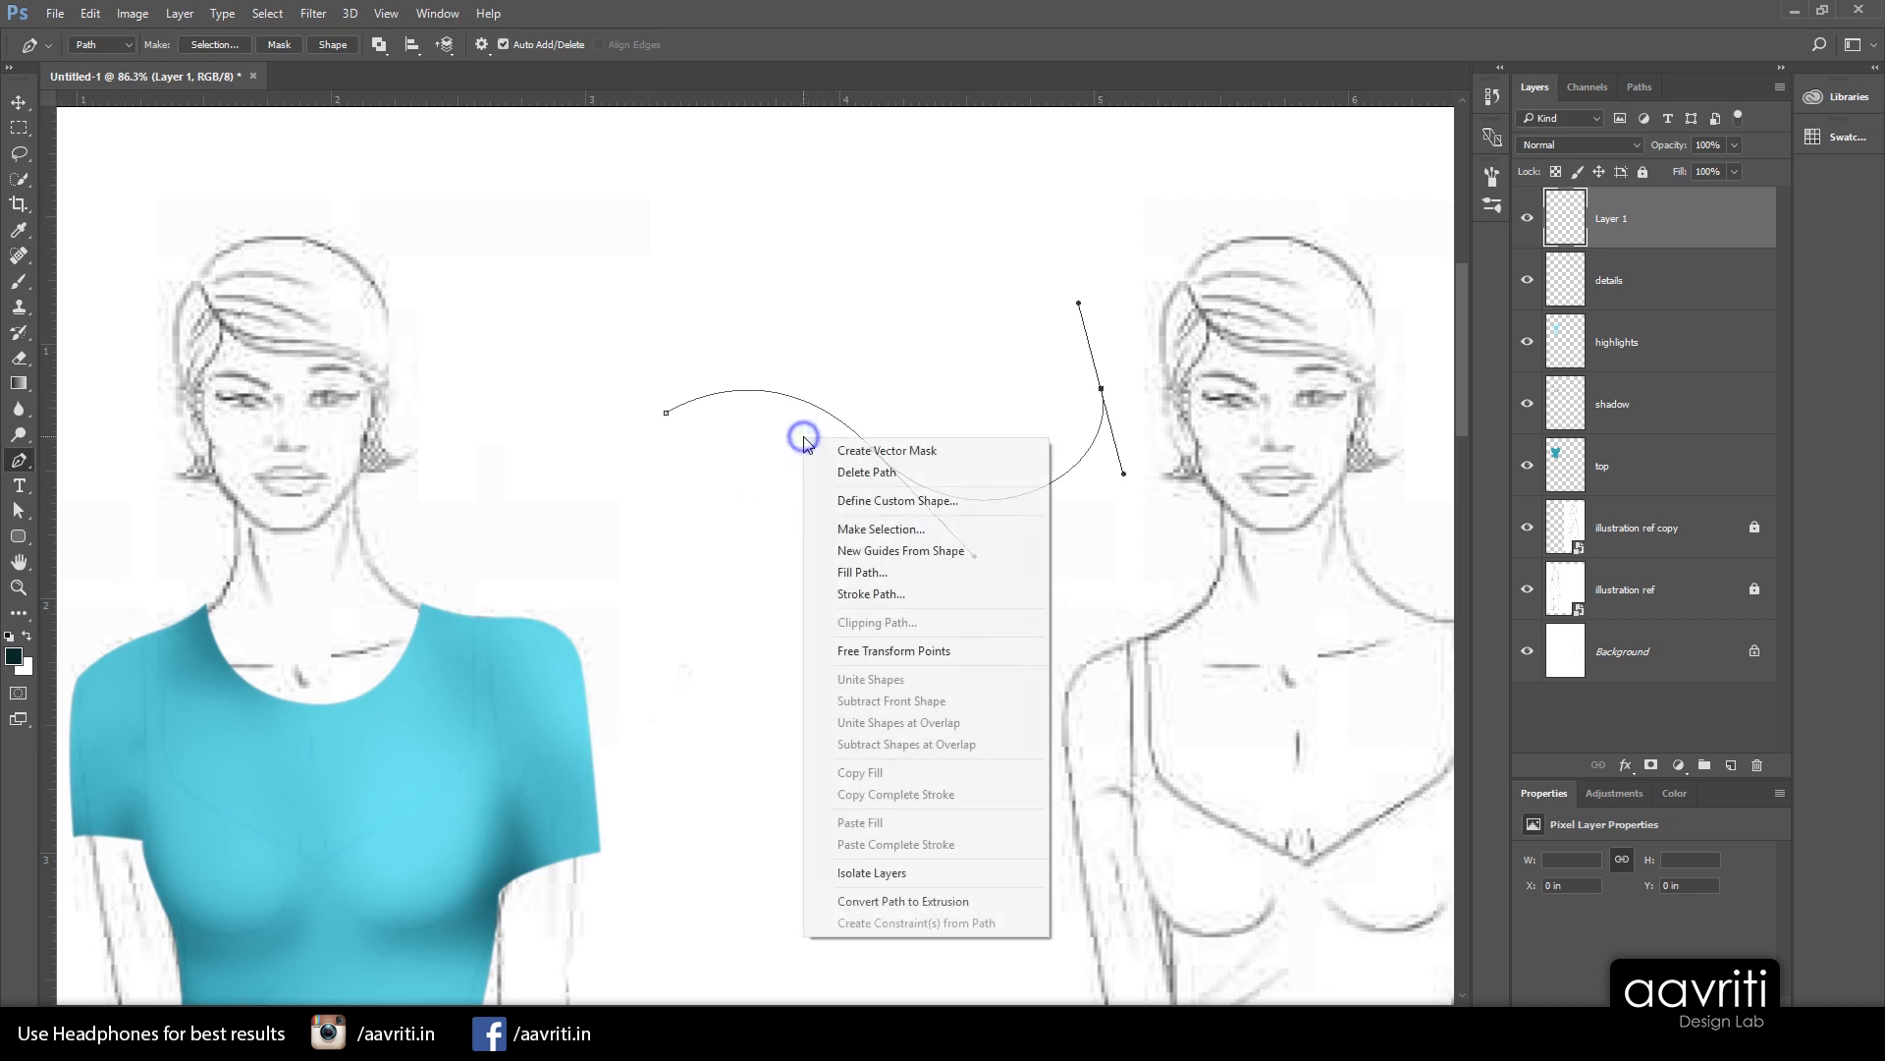
{"action": "left_click", "coordinate": [881, 595]}
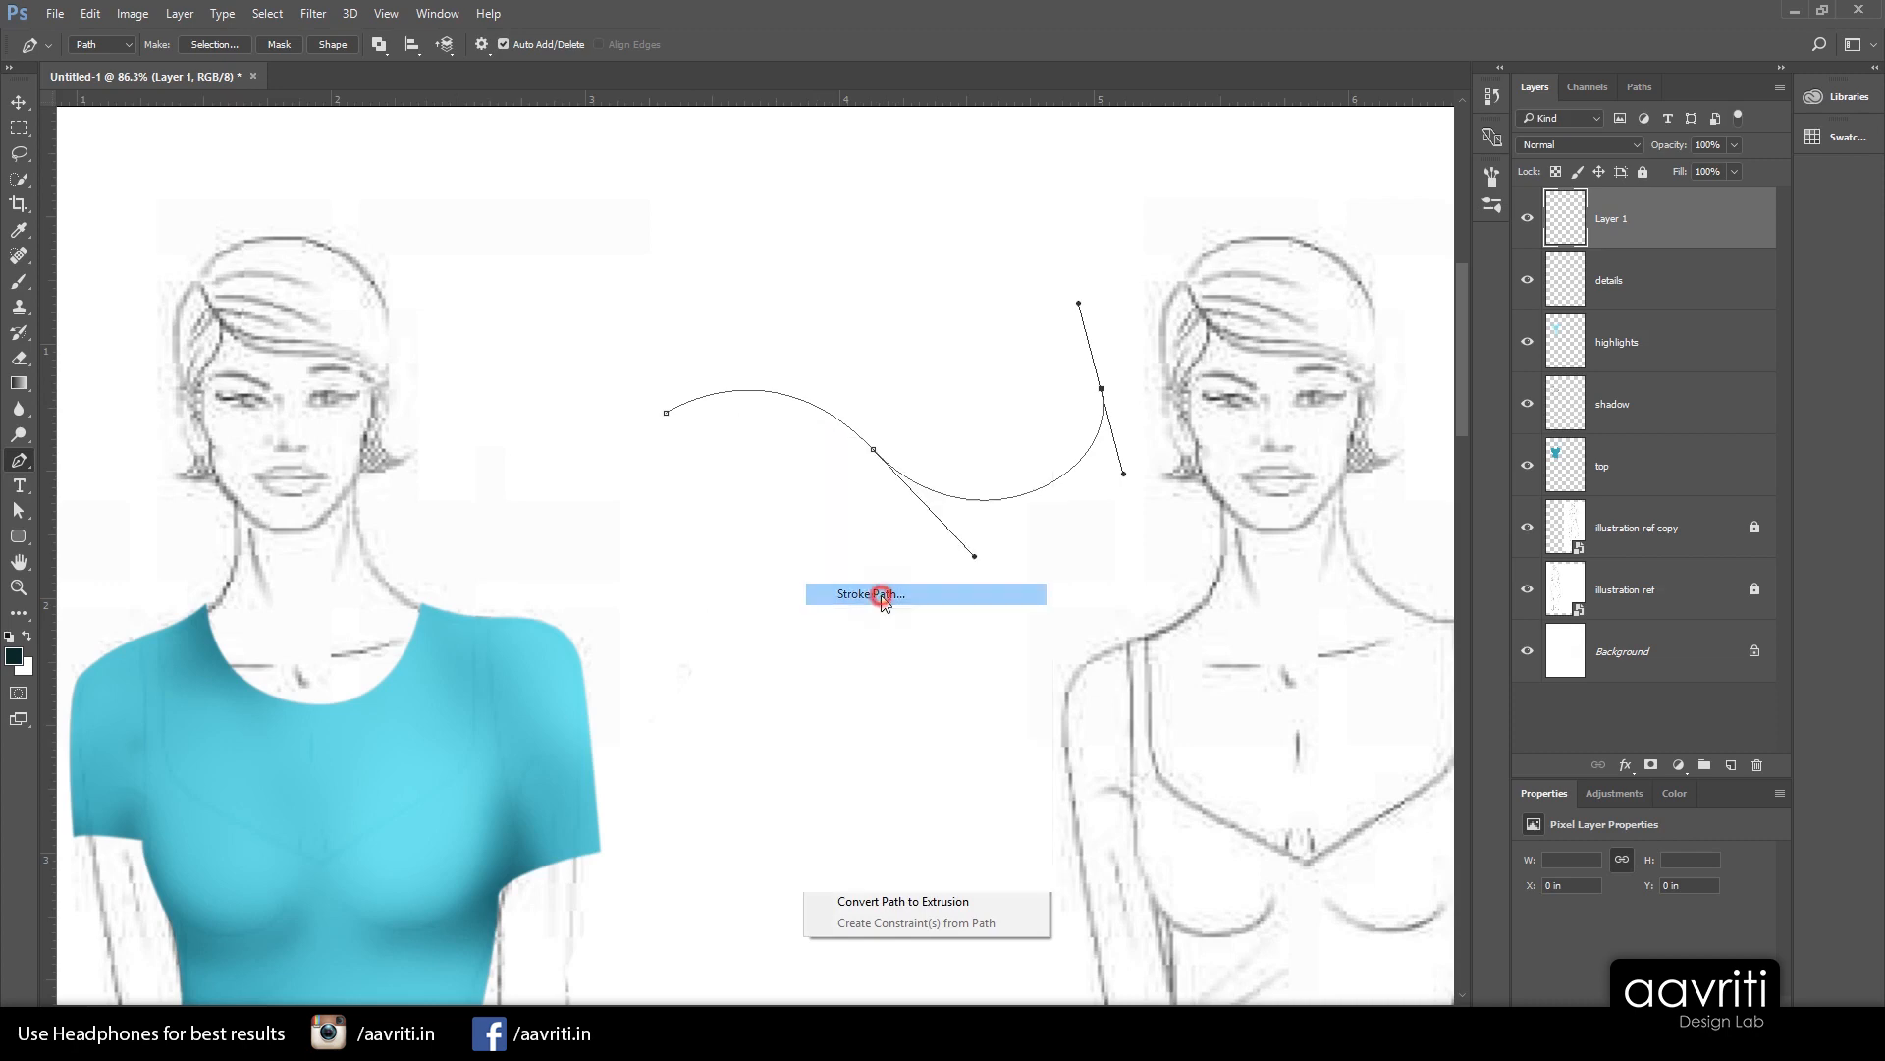
{"action": "left_click", "coordinate": [985, 352]}
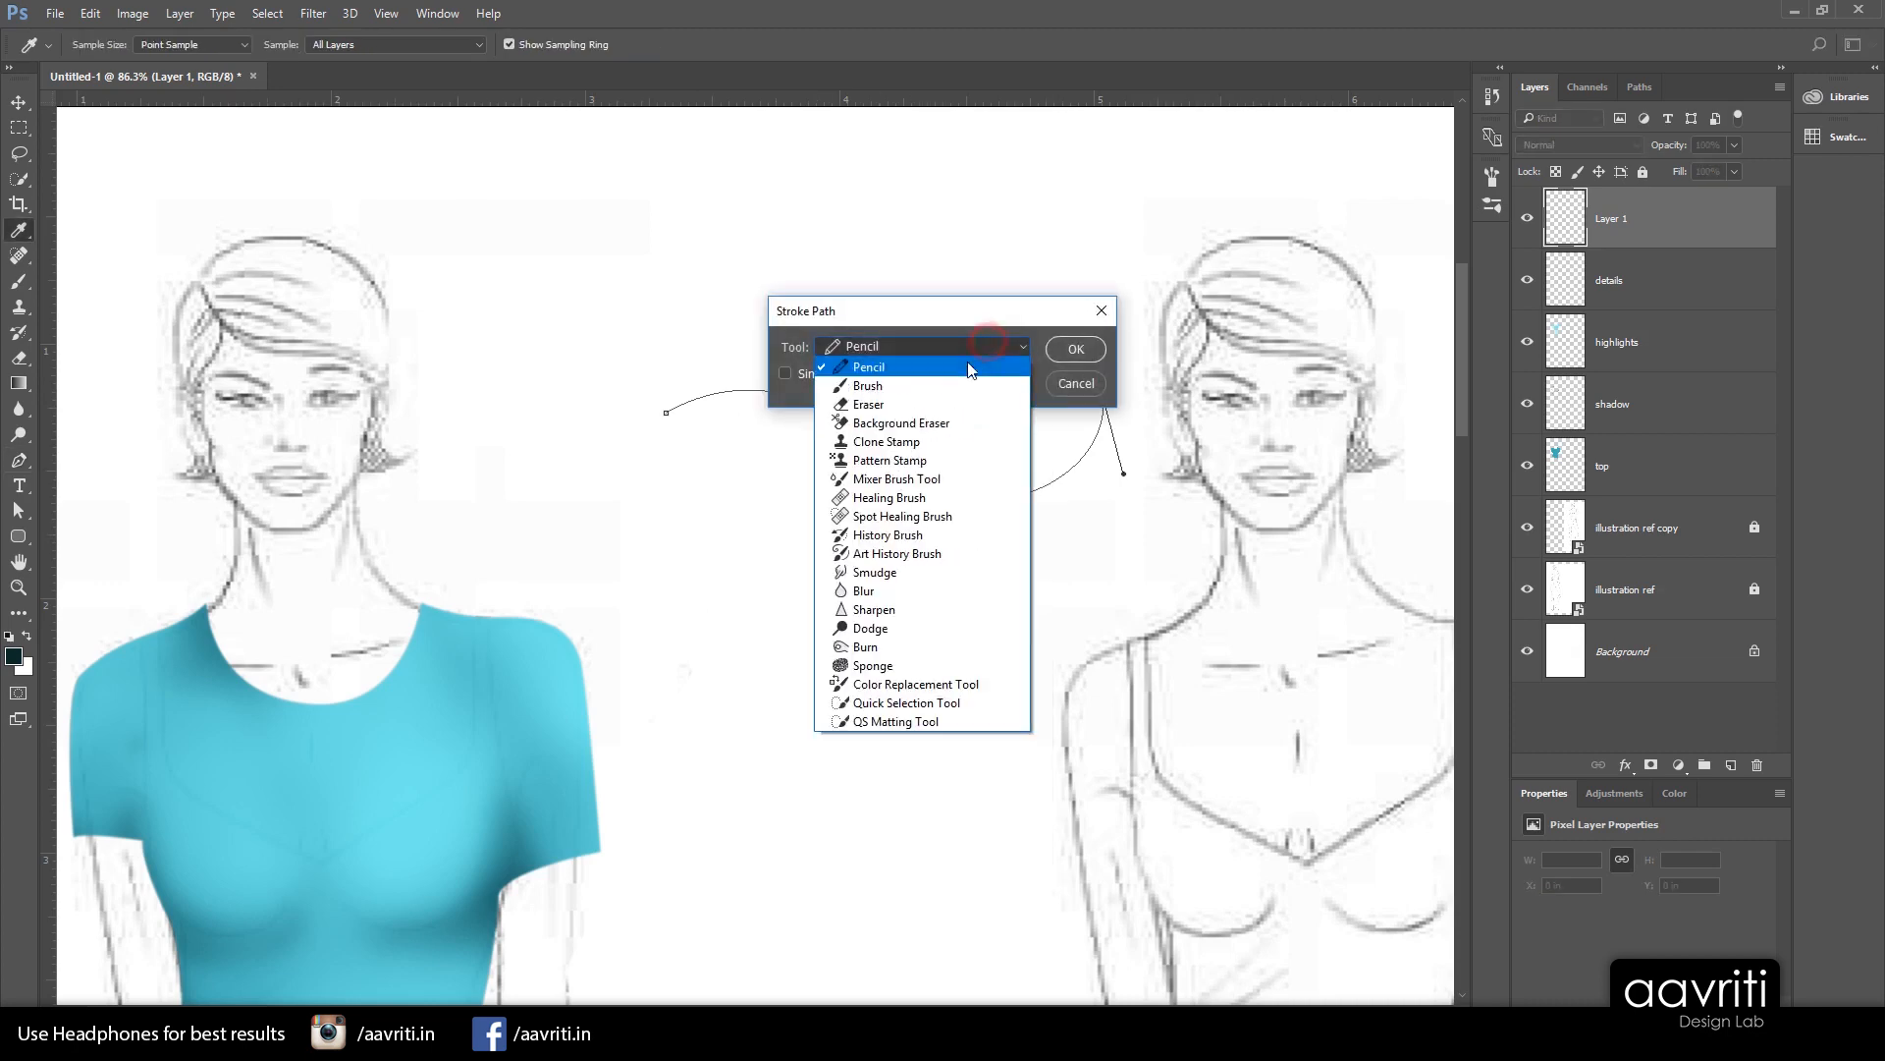
{"action": "left_click", "coordinate": [869, 387]}
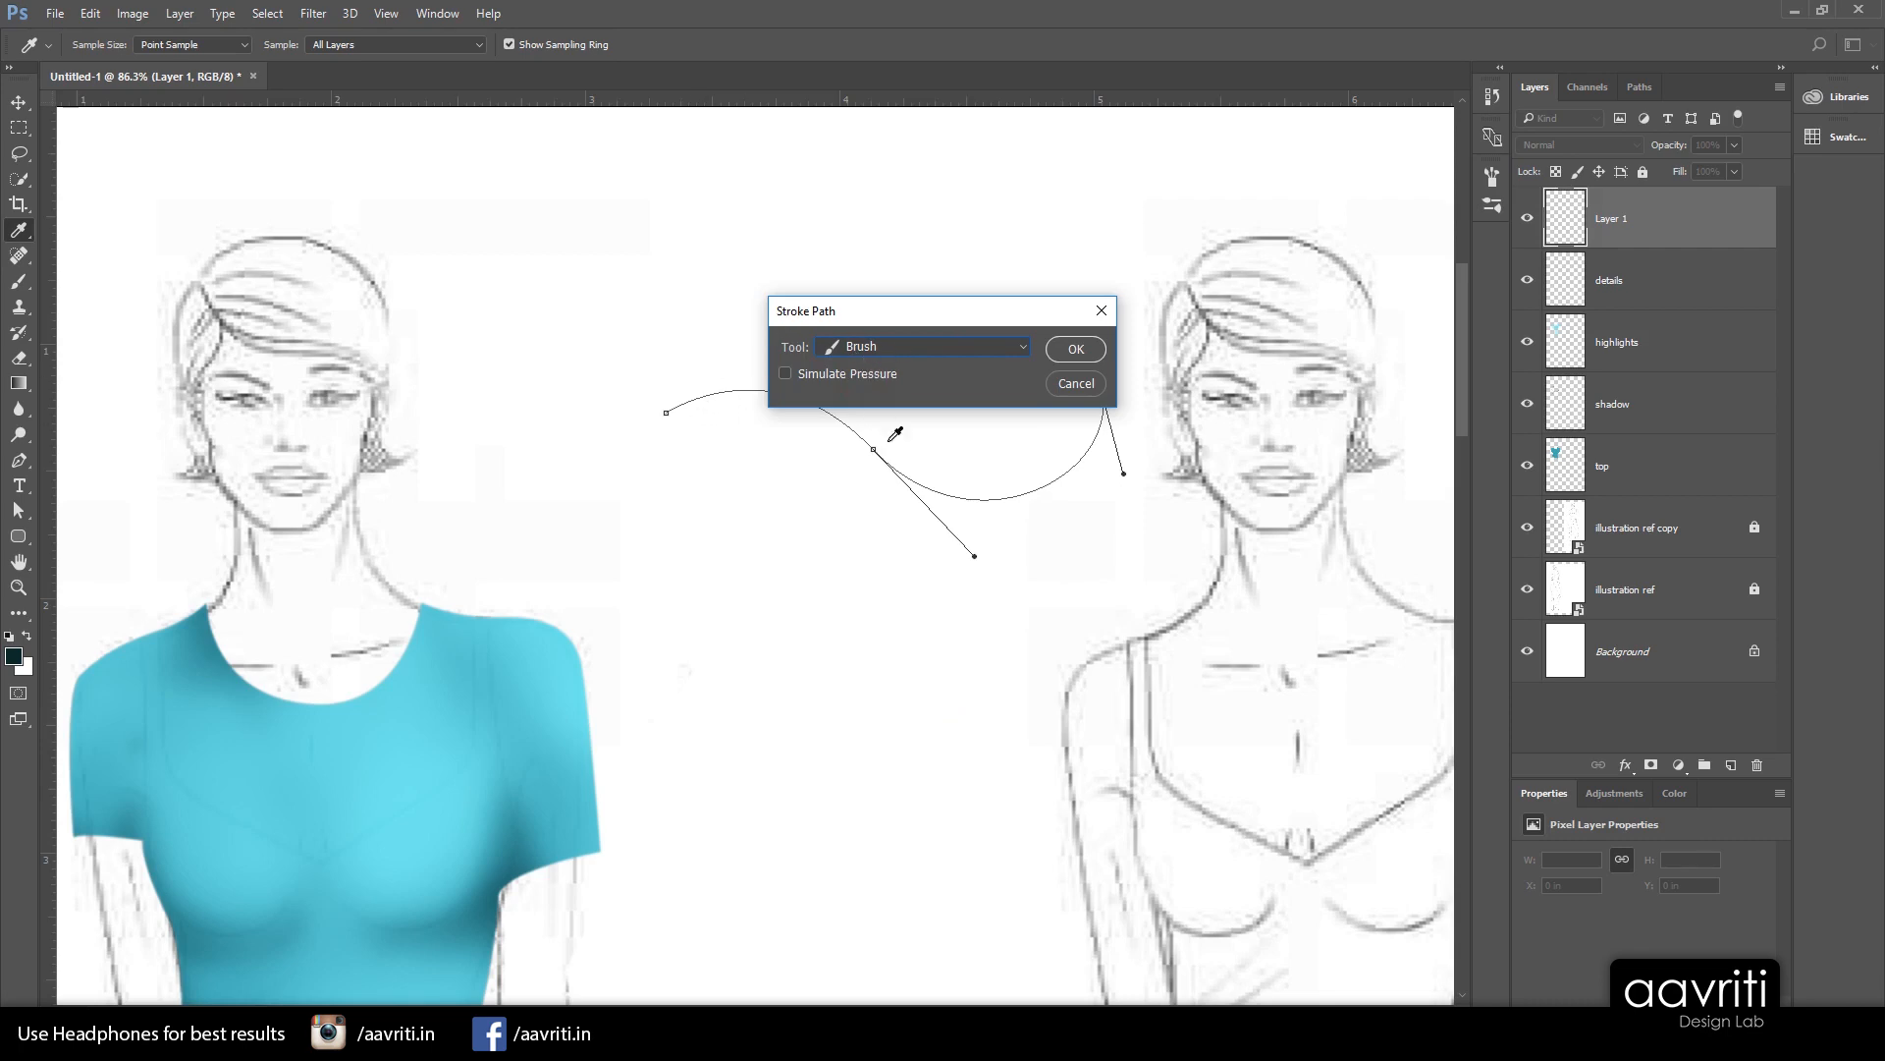
{"action": "left_click", "coordinate": [785, 375]}
{"action": "left_click", "coordinate": [1074, 350]}
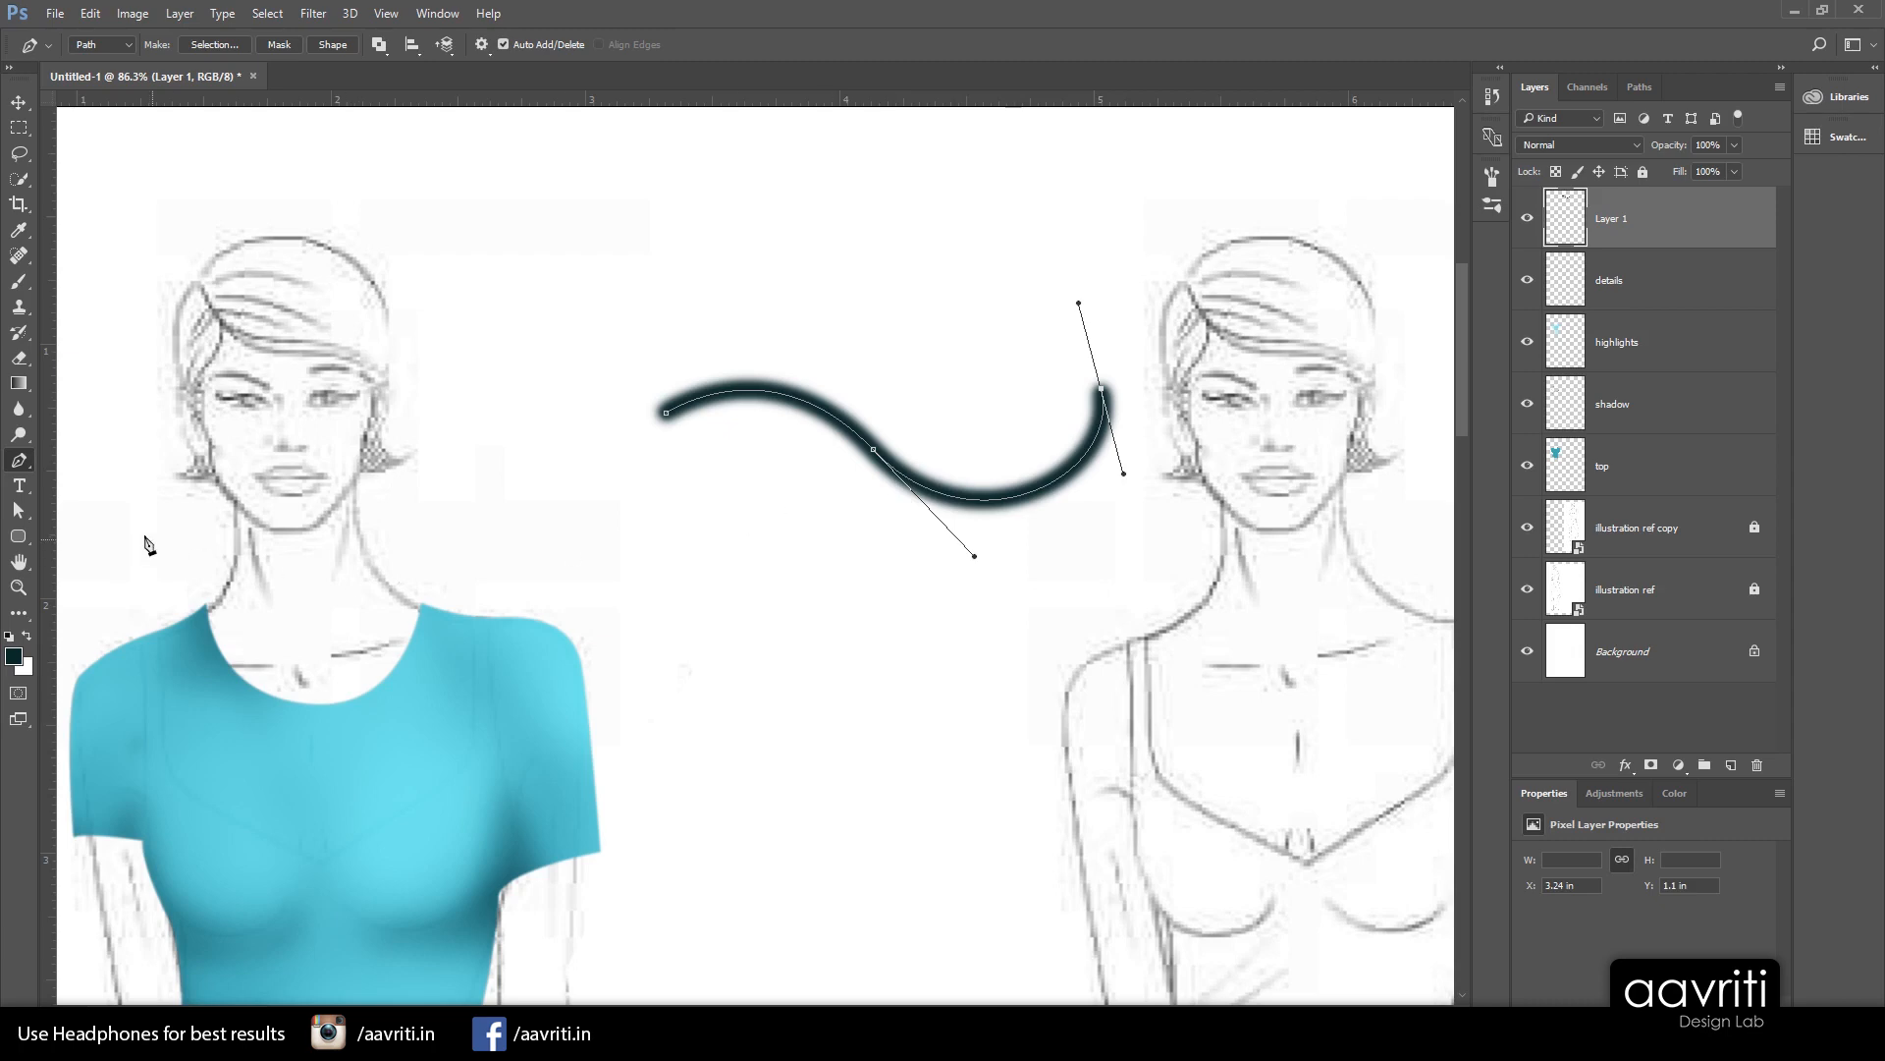
Select the whole practice path and move it straight up, clear of its painted stroke
{"action": "left_click", "coordinate": [18, 510]}
{"action": "left_click", "coordinate": [113, 530]}
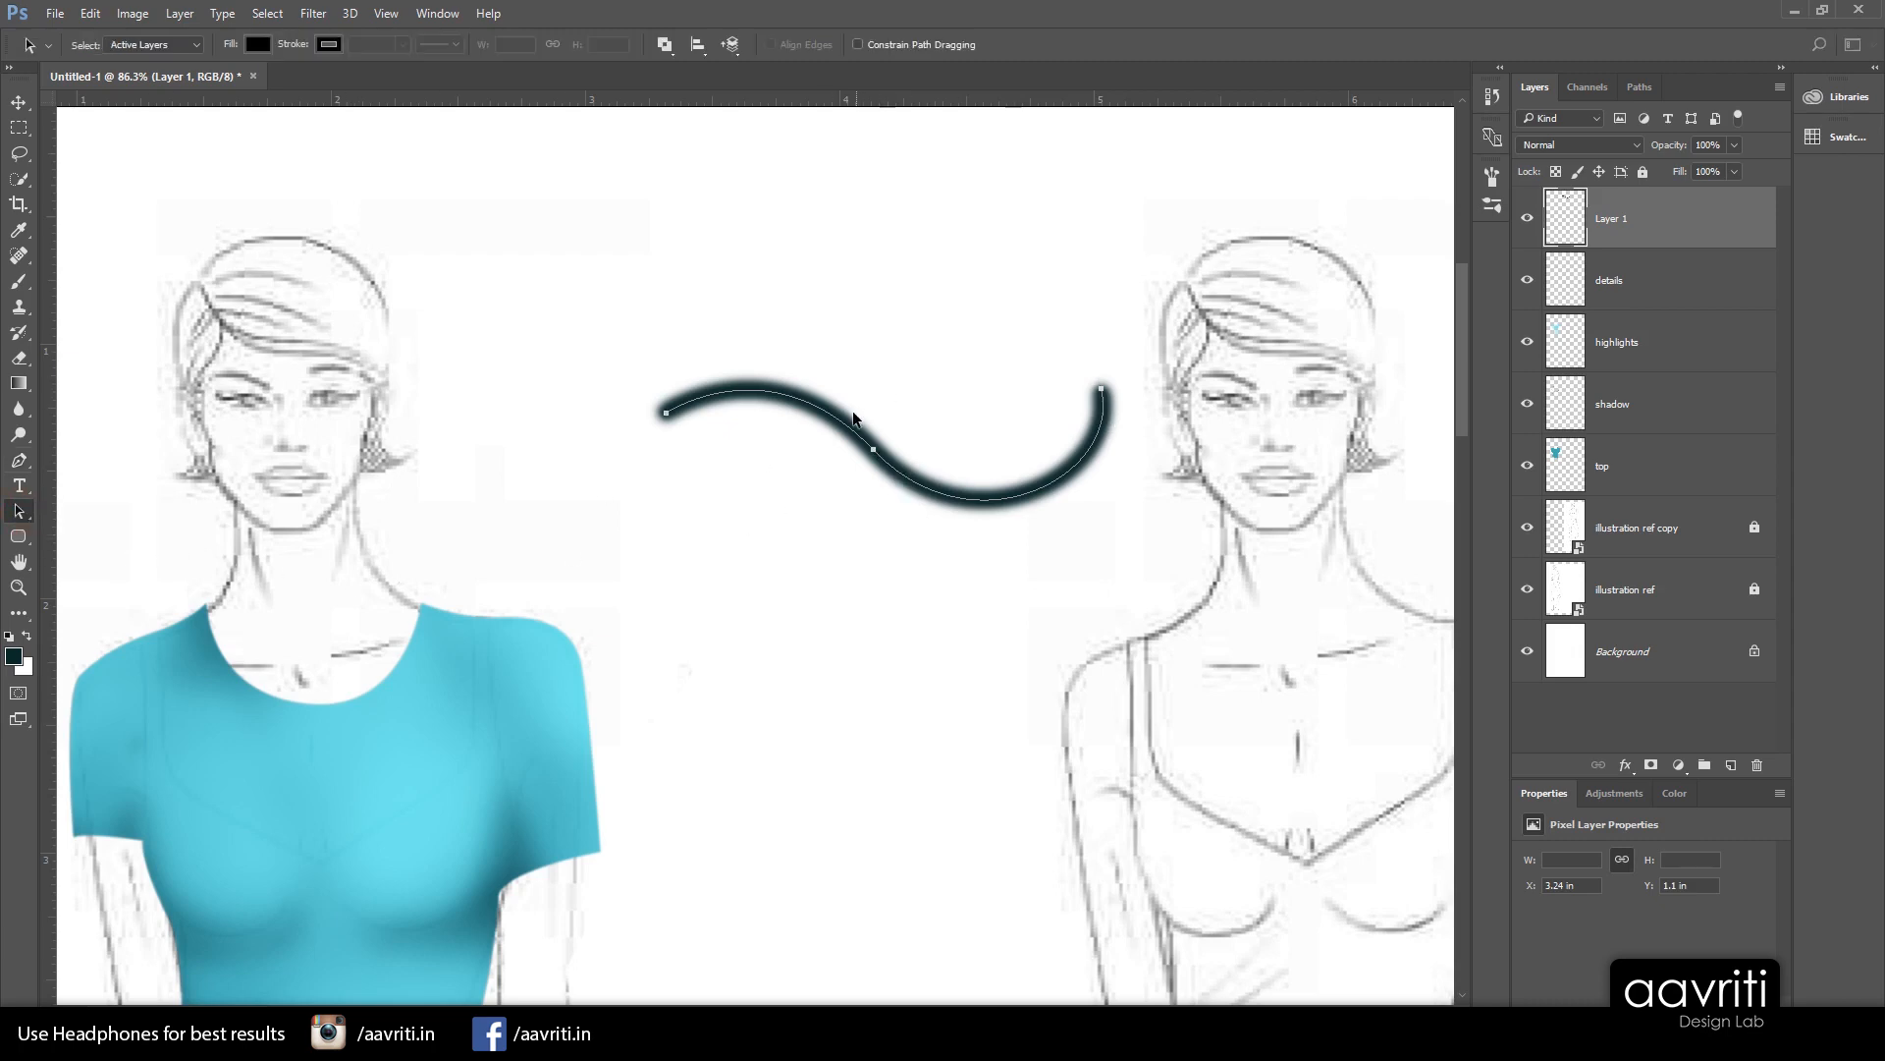
{"action": "left_click_drag", "start_coordinate": [839, 421], "coordinate": [839, 302]}
{"action": "key", "text": "p"}
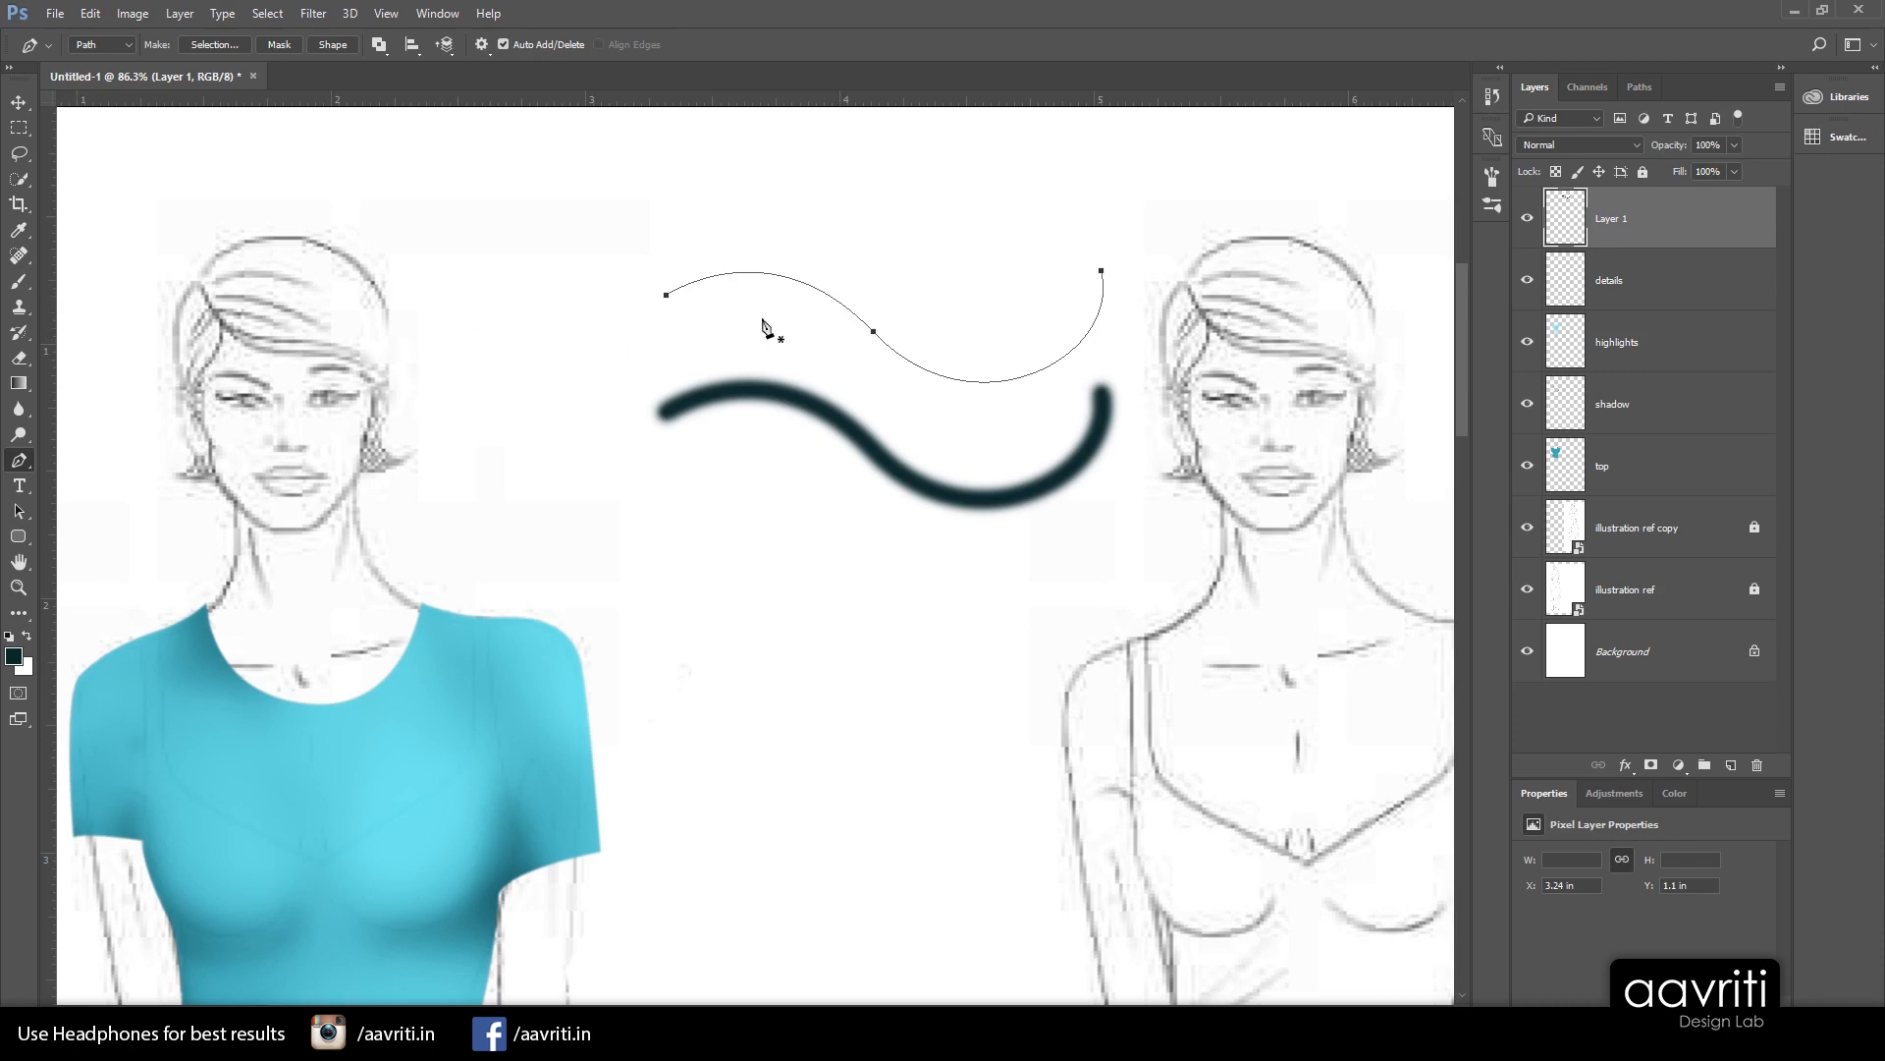
Enable pressure control for the Brush's opacity and size, and stroke the moved path using the Brush with Simulate Pressure
{"action": "left_click", "coordinate": [22, 284]}
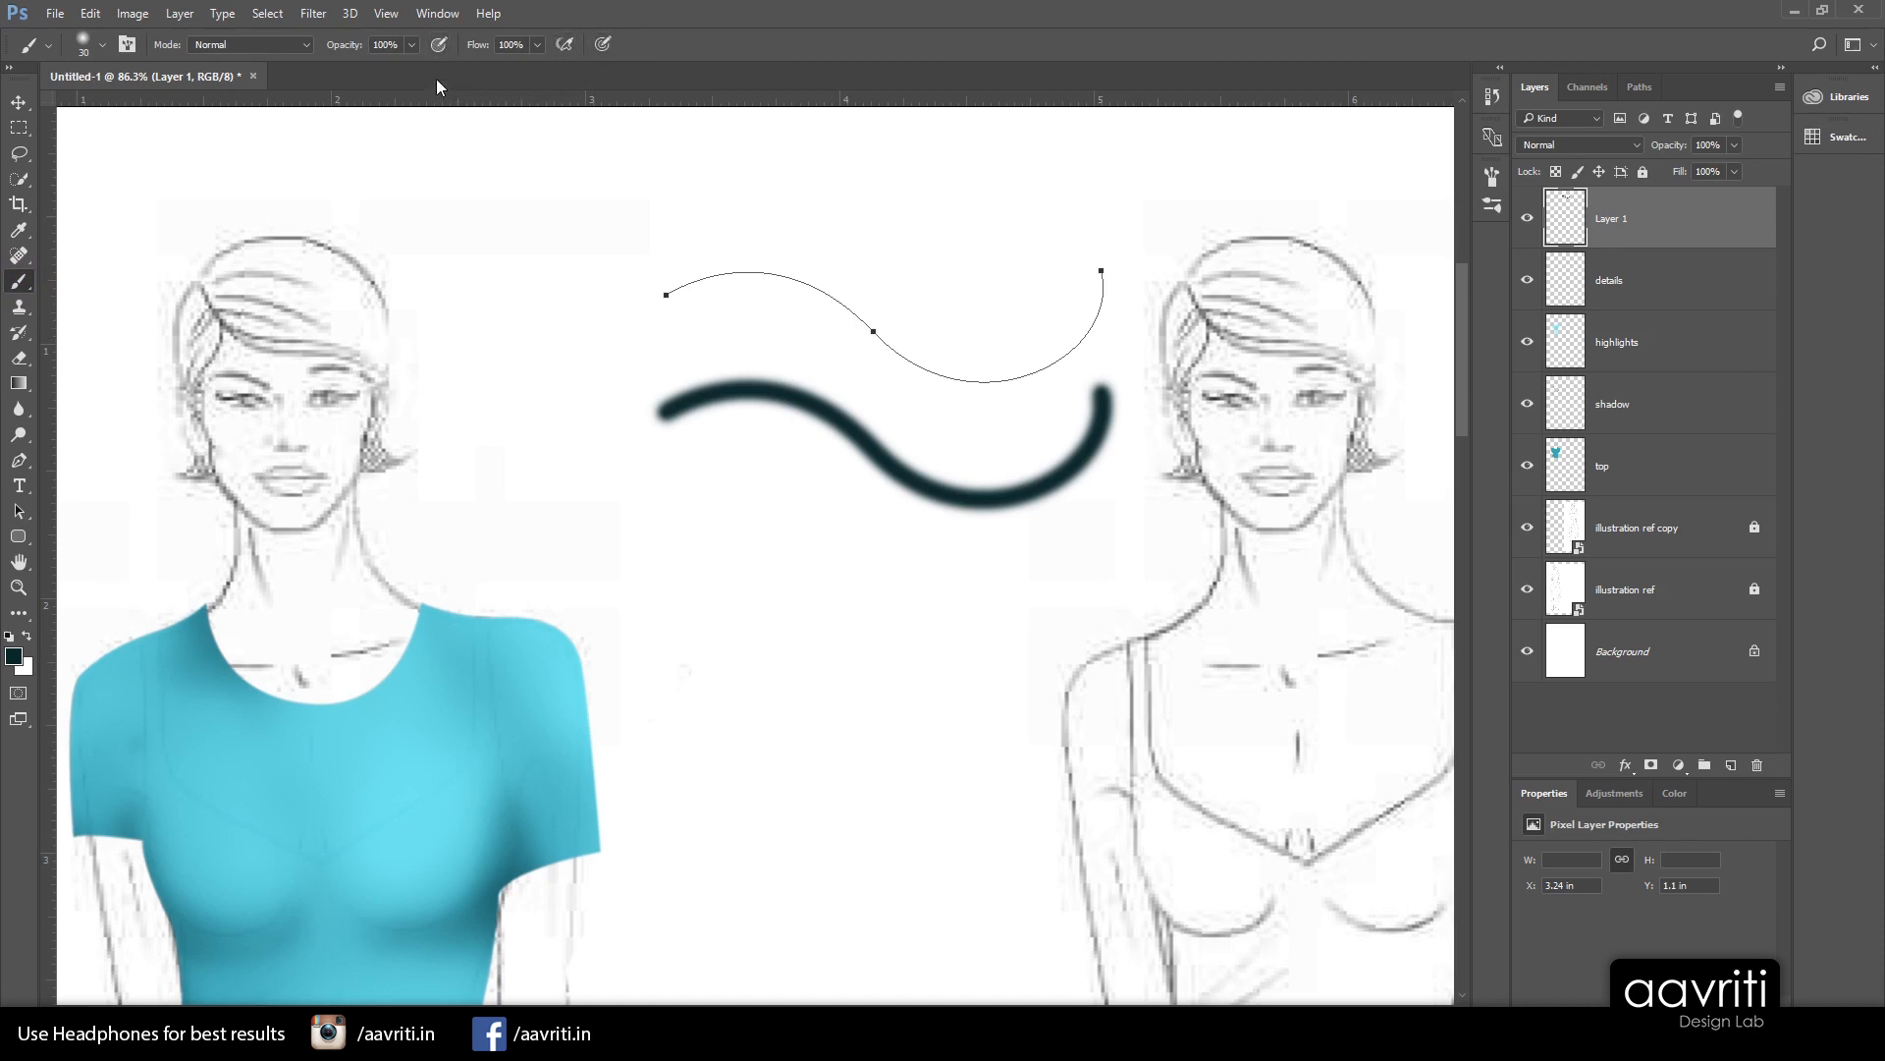
{"action": "left_click", "coordinate": [439, 45]}
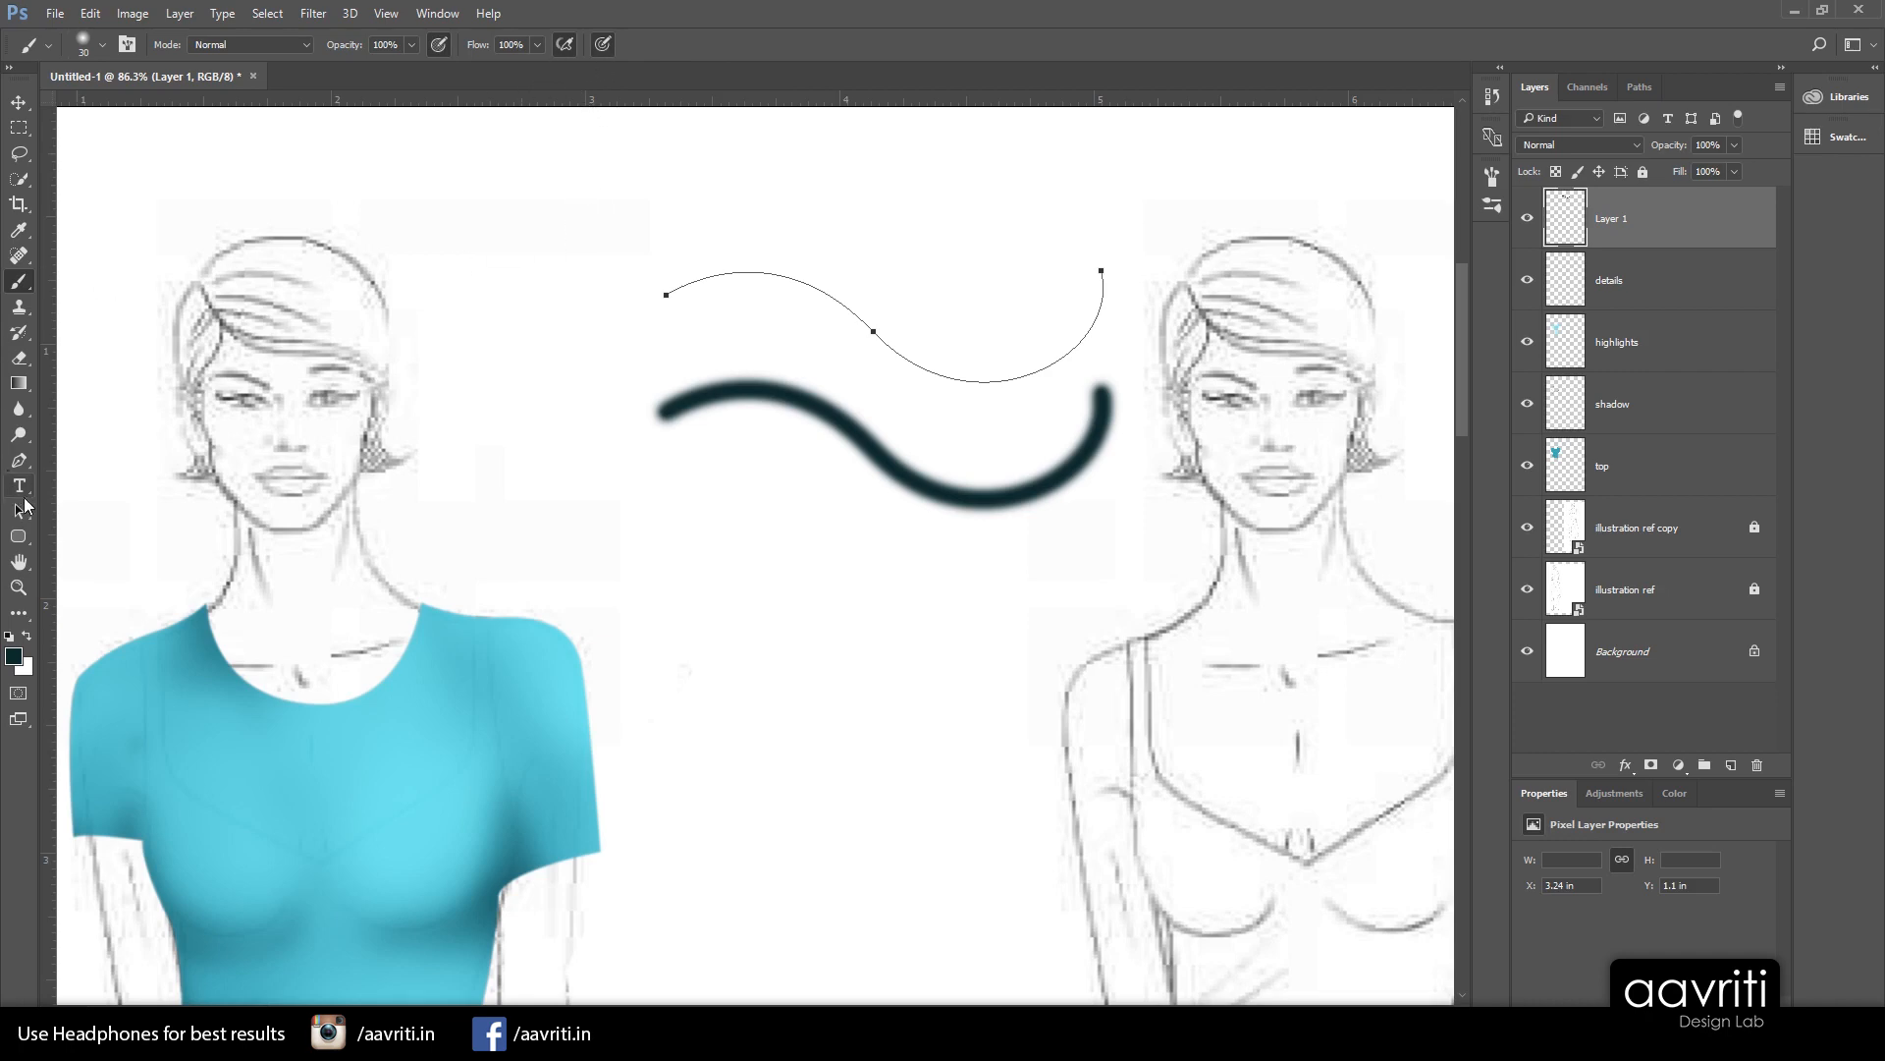
{"action": "left_click", "coordinate": [19, 460]}
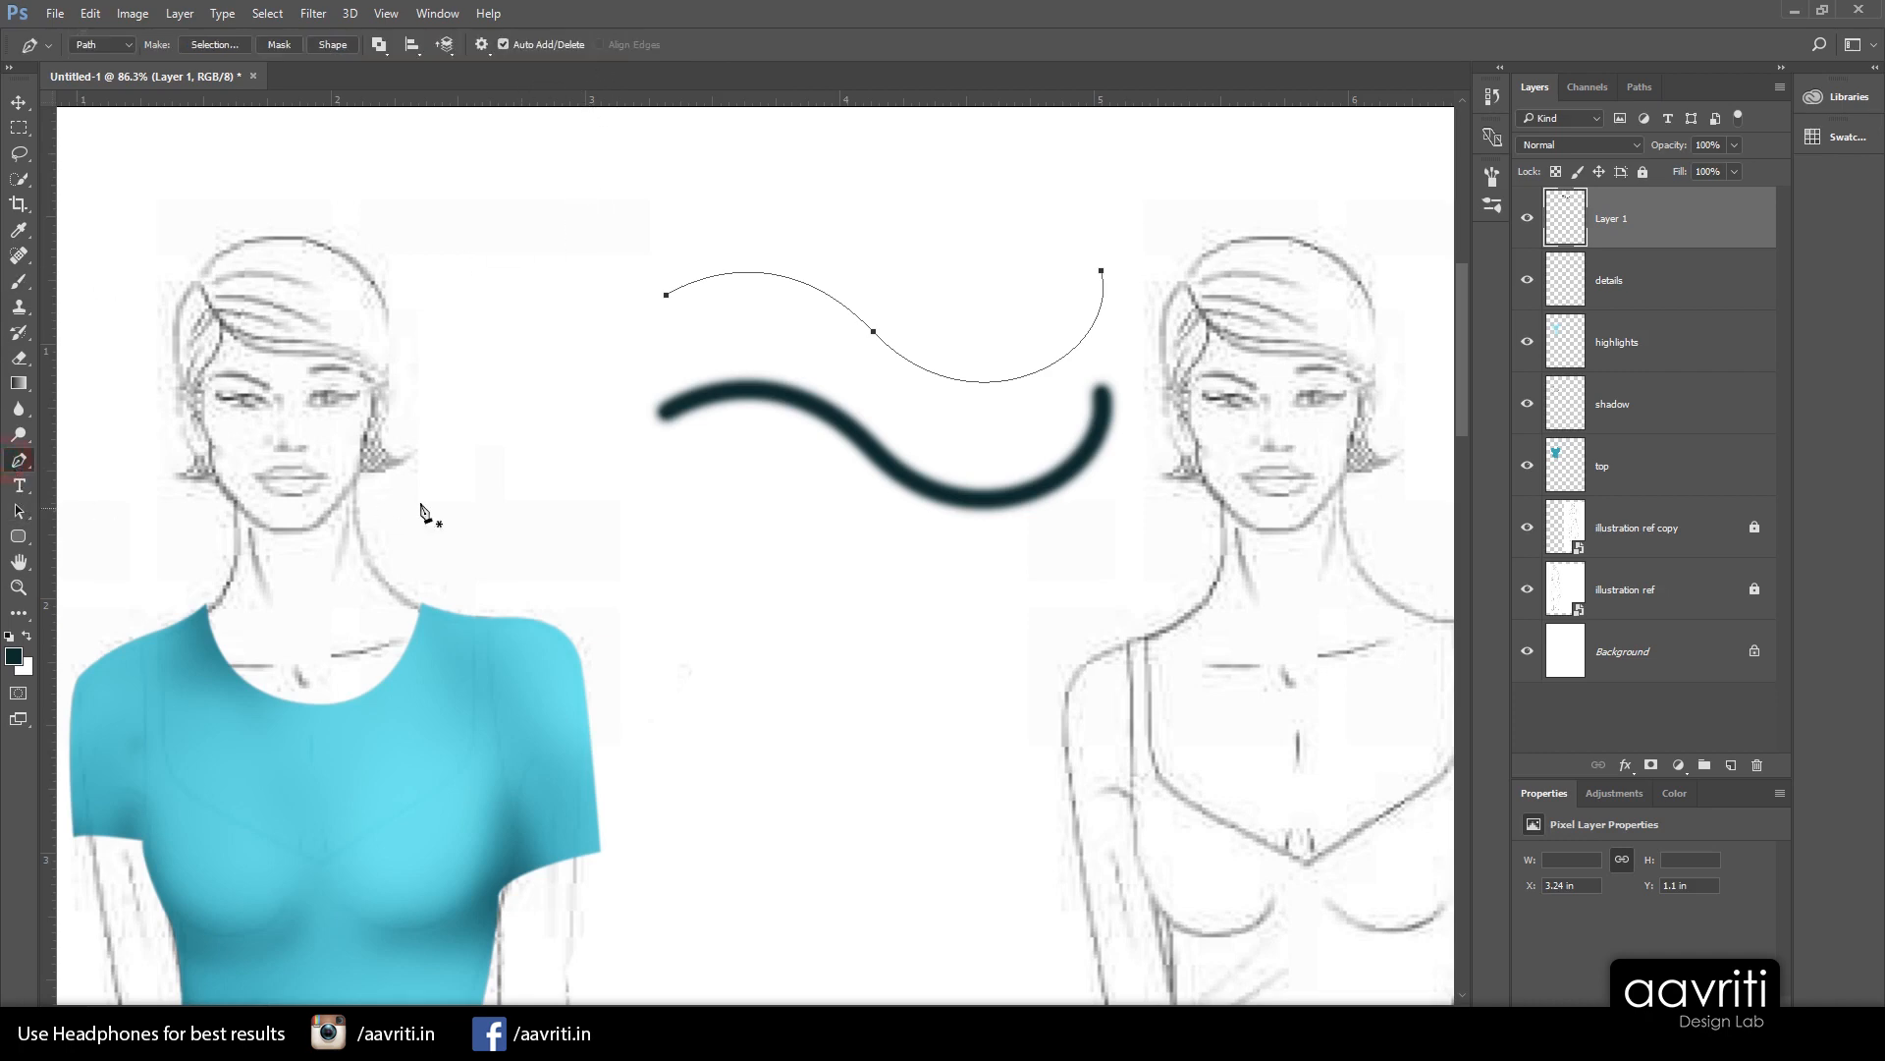
{"action": "right_click", "coordinate": [777, 306]}
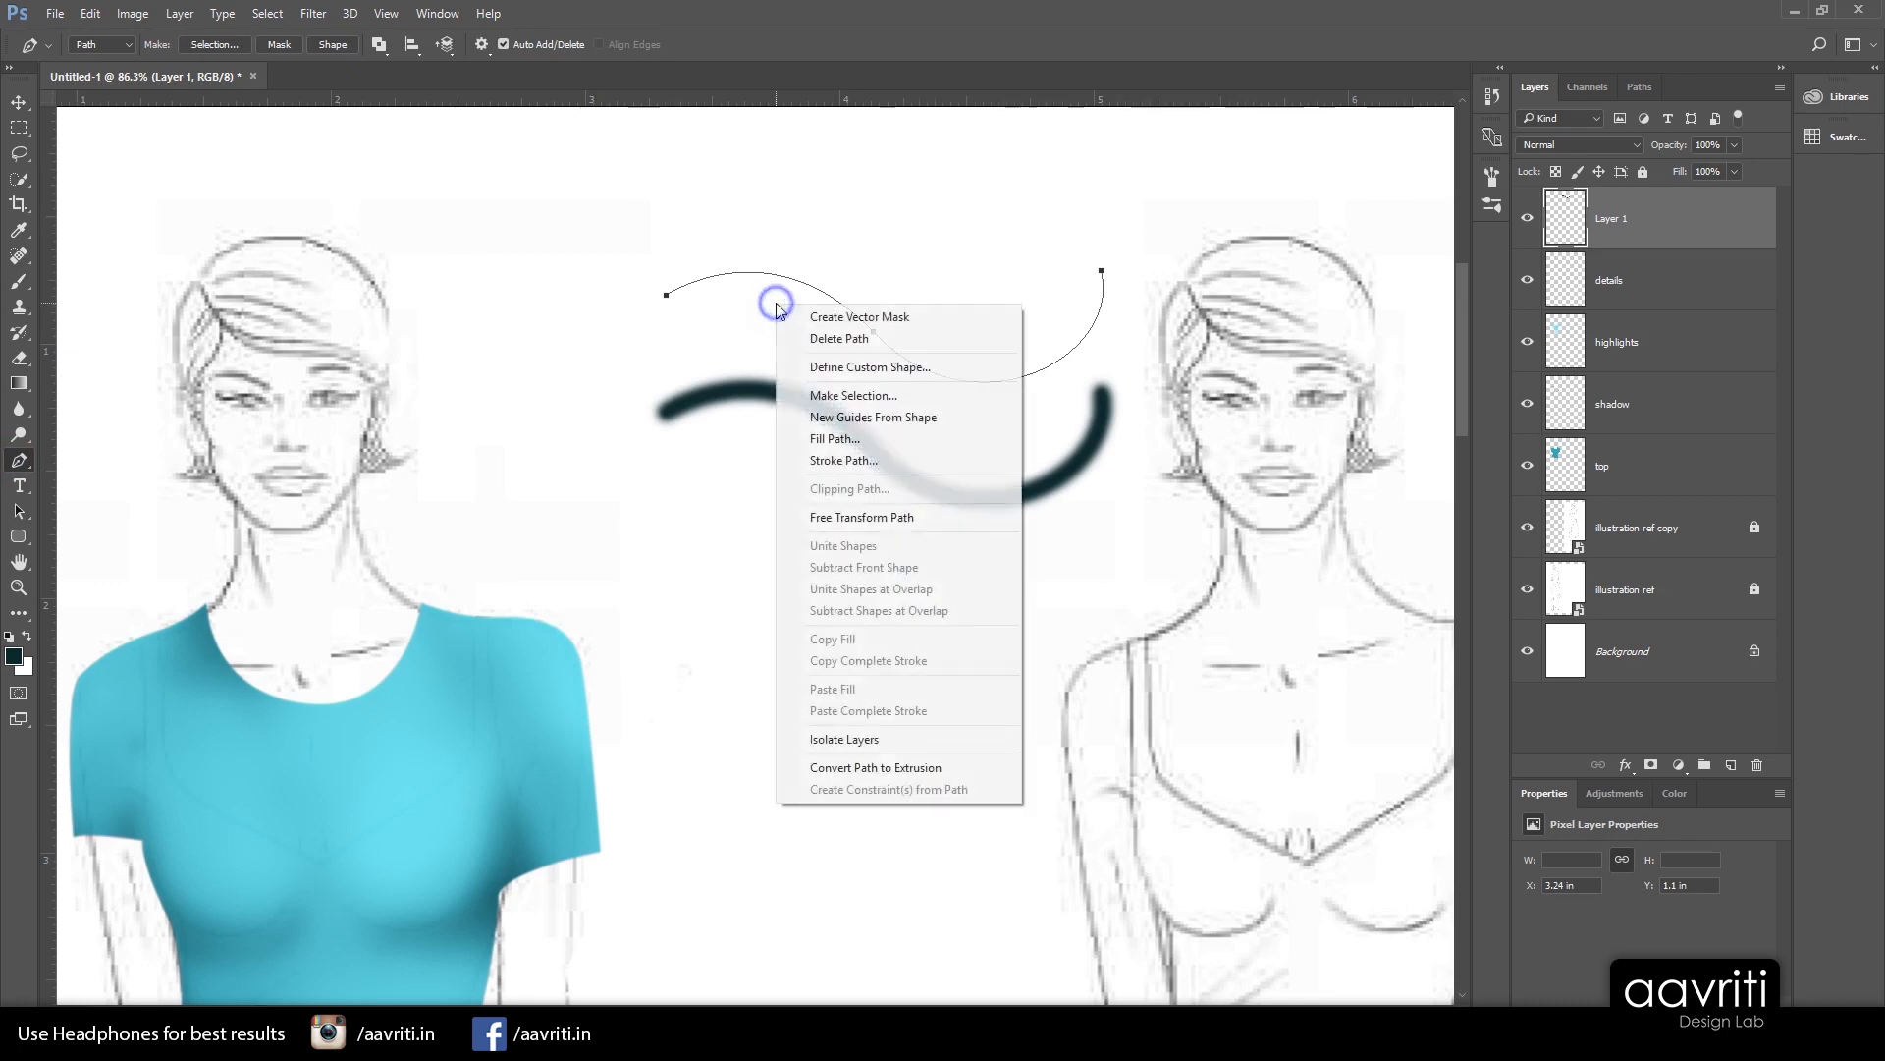
{"action": "left_click", "coordinate": [882, 459]}
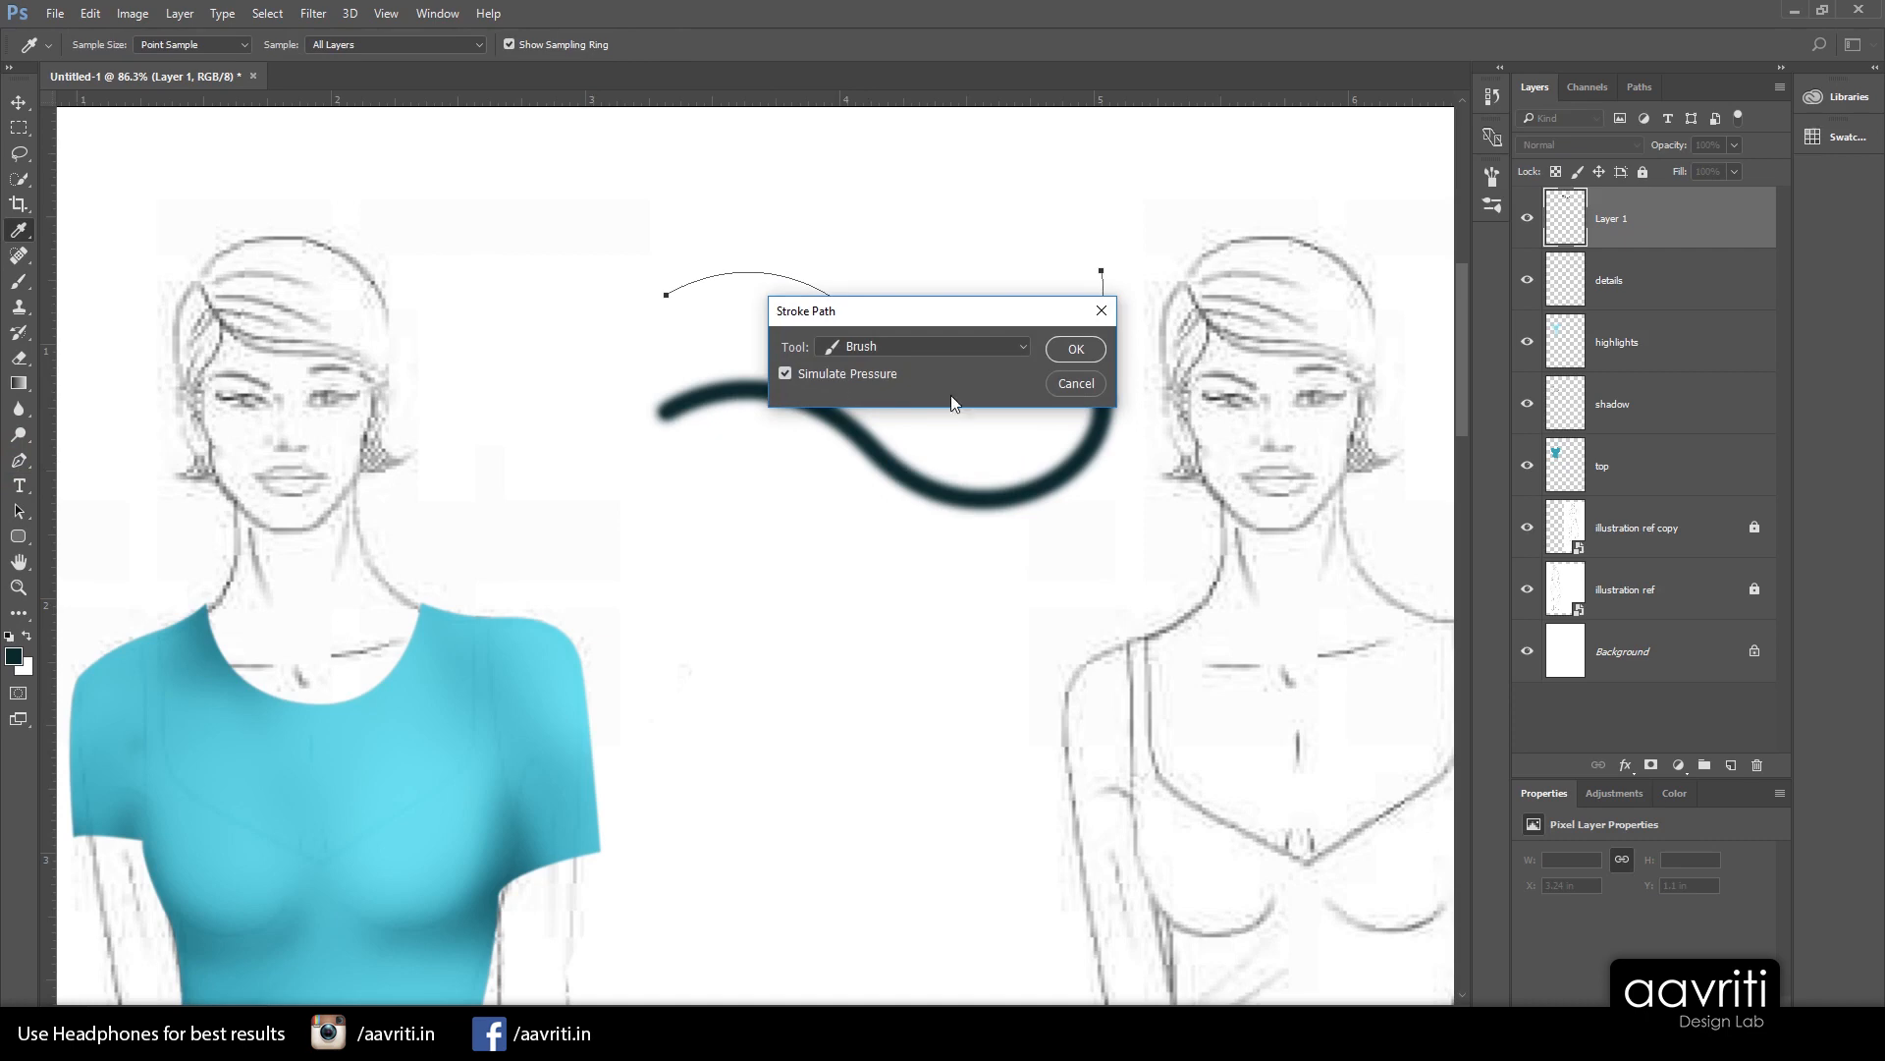
{"action": "left_click", "coordinate": [1072, 350]}
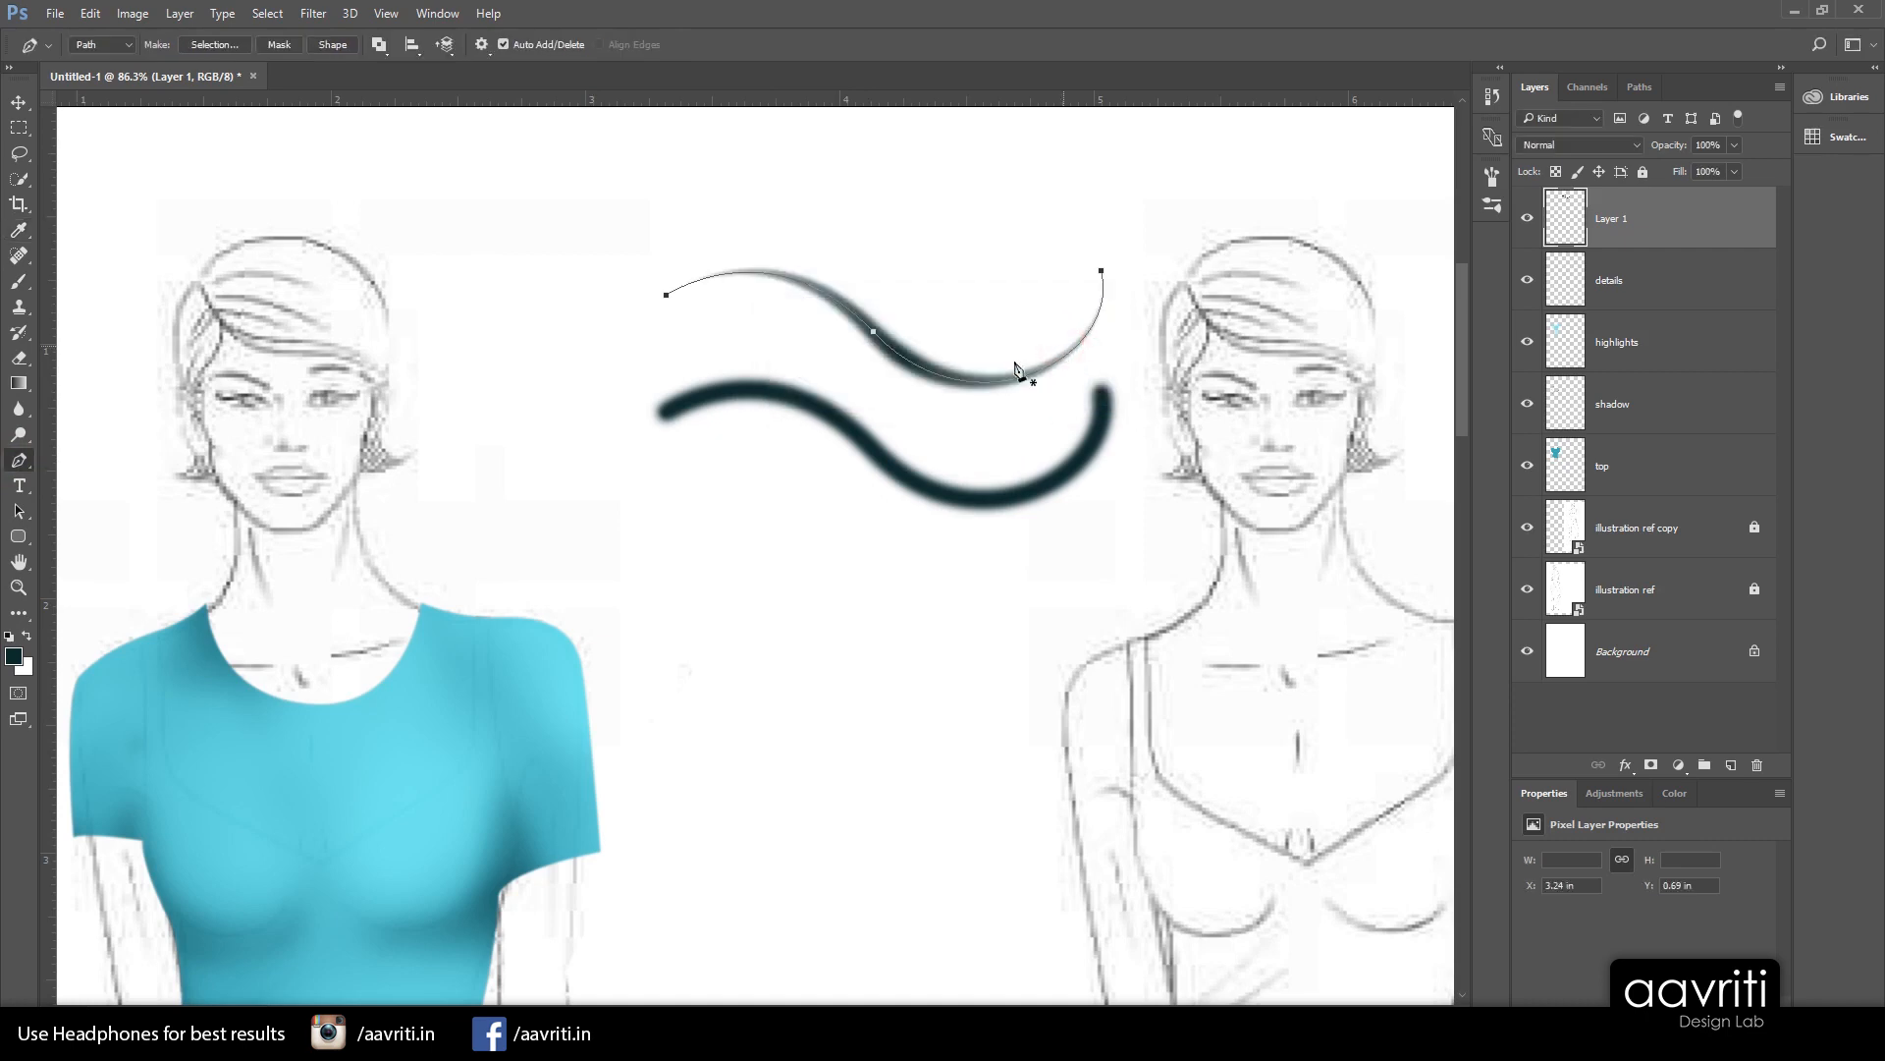
Move the practice path above the tapered stroke, and delete Layer 1 along with its strokes and the path
{"action": "left_click", "coordinate": [18, 510]}
{"action": "left_click_drag", "start_coordinate": [898, 361], "coordinate": [898, 266]}
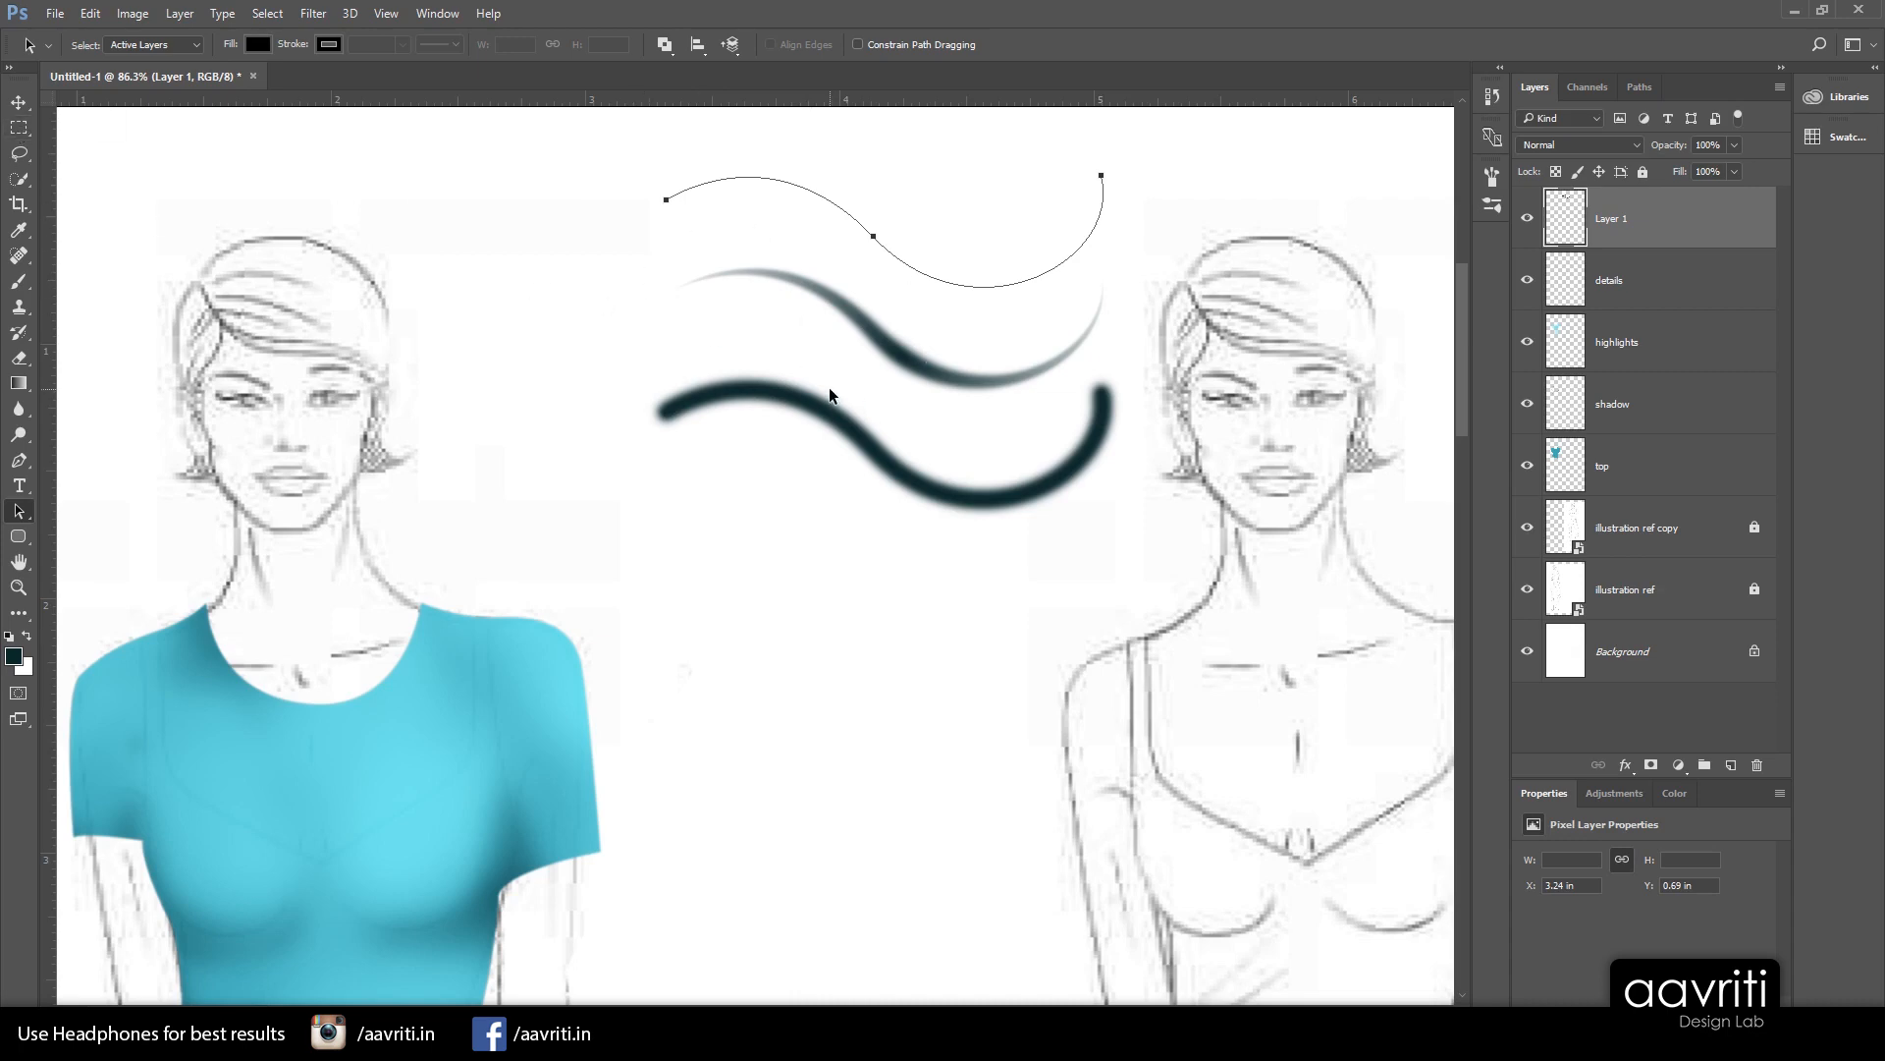
{"action": "left_click", "coordinate": [19, 102]}
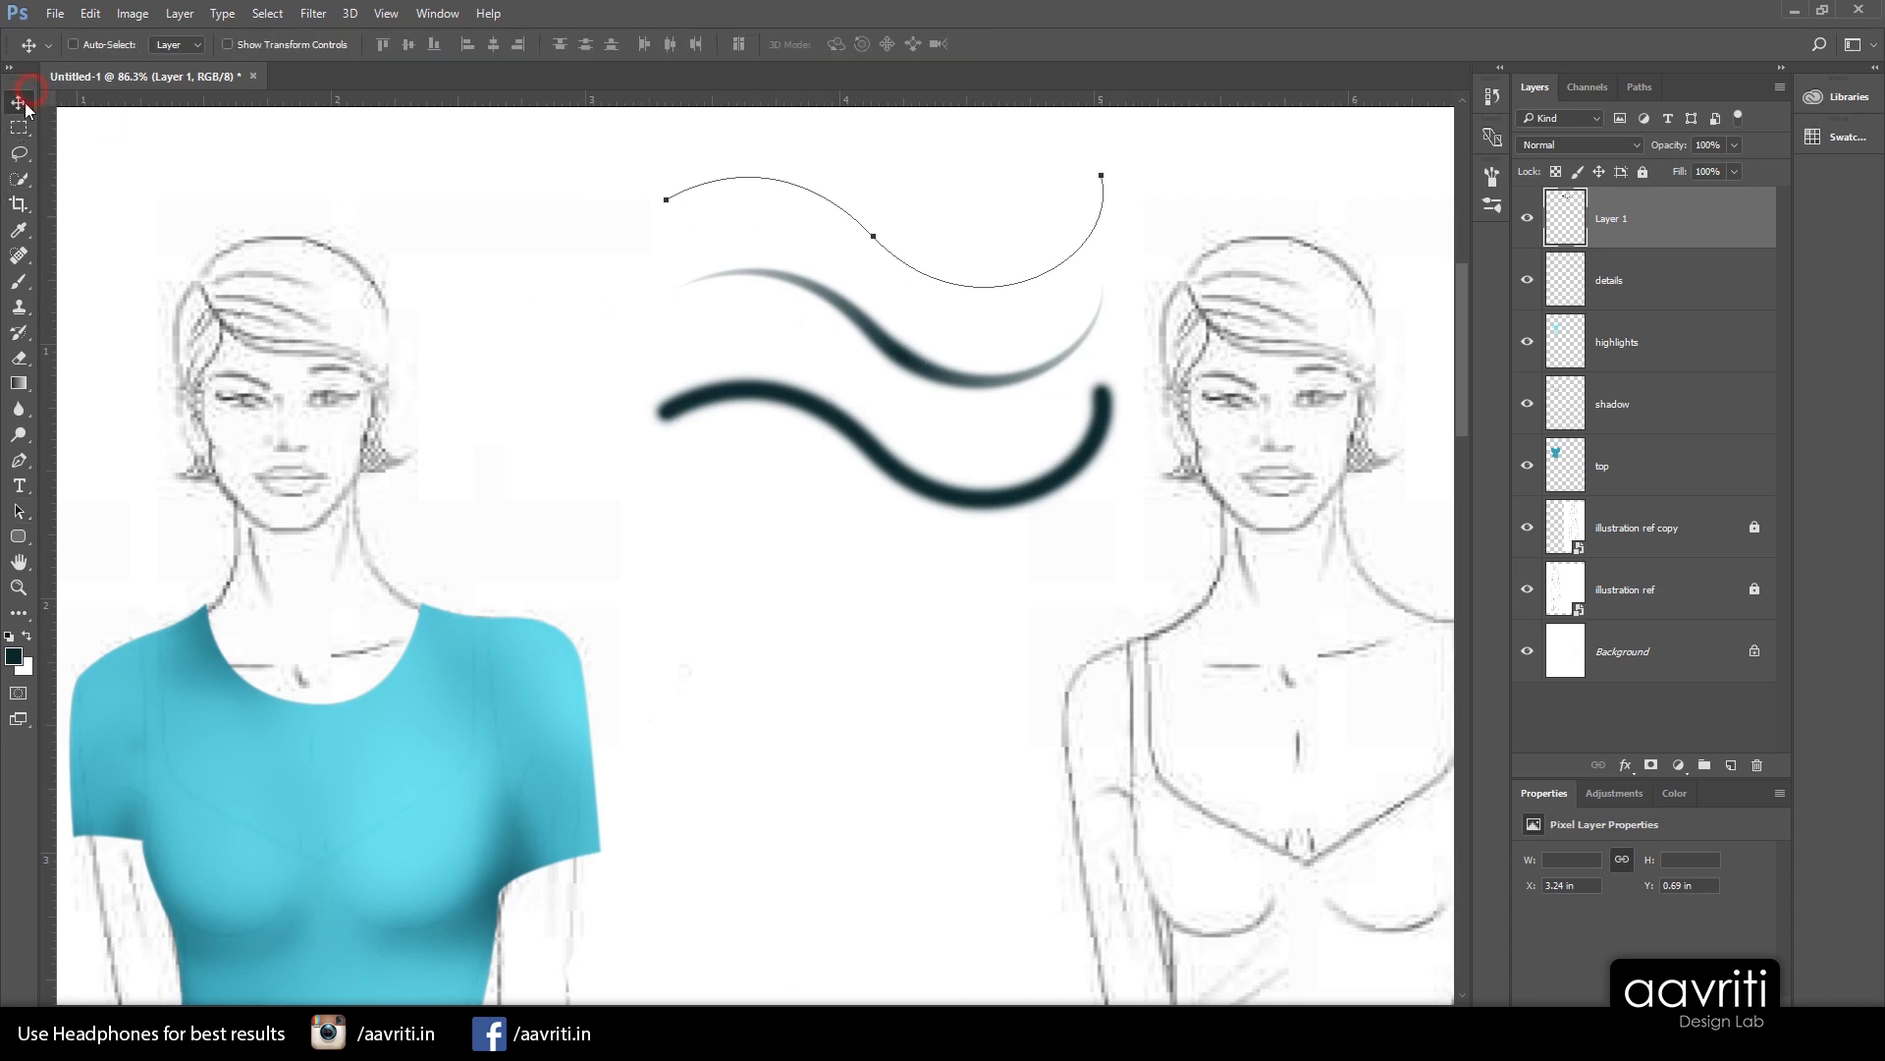
{"action": "left_click", "coordinate": [1683, 224]}
{"action": "key", "text": "Delete"}
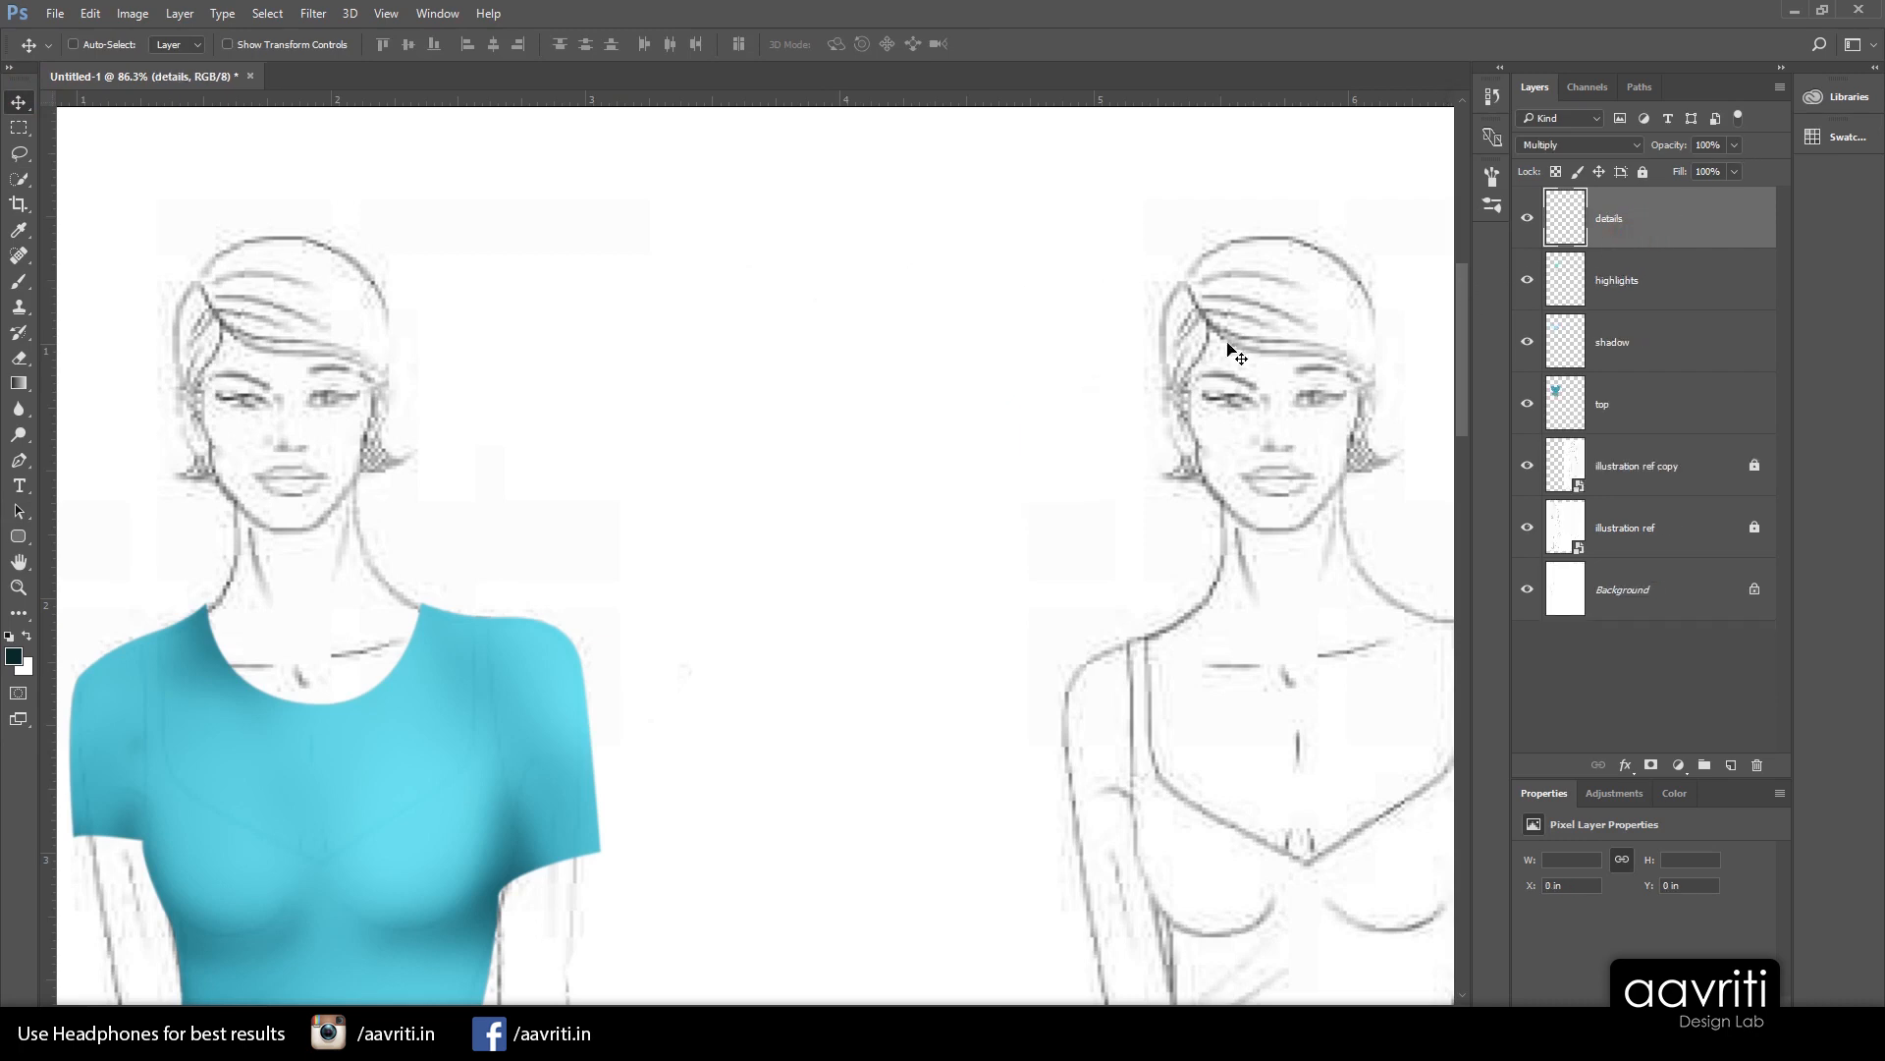
Load the outline of the top layer as a selection while keeping the details layer active
{"action": "scroll", "coordinate": [1151, 431], "scroll_direction": "down", "scroll_amount": 4}
{"action": "scroll", "coordinate": [599, 640], "scroll_direction": "down", "scroll_amount": 3}
{"action": "scroll", "coordinate": [581, 642], "scroll_direction": "up", "scroll_amount": 3}
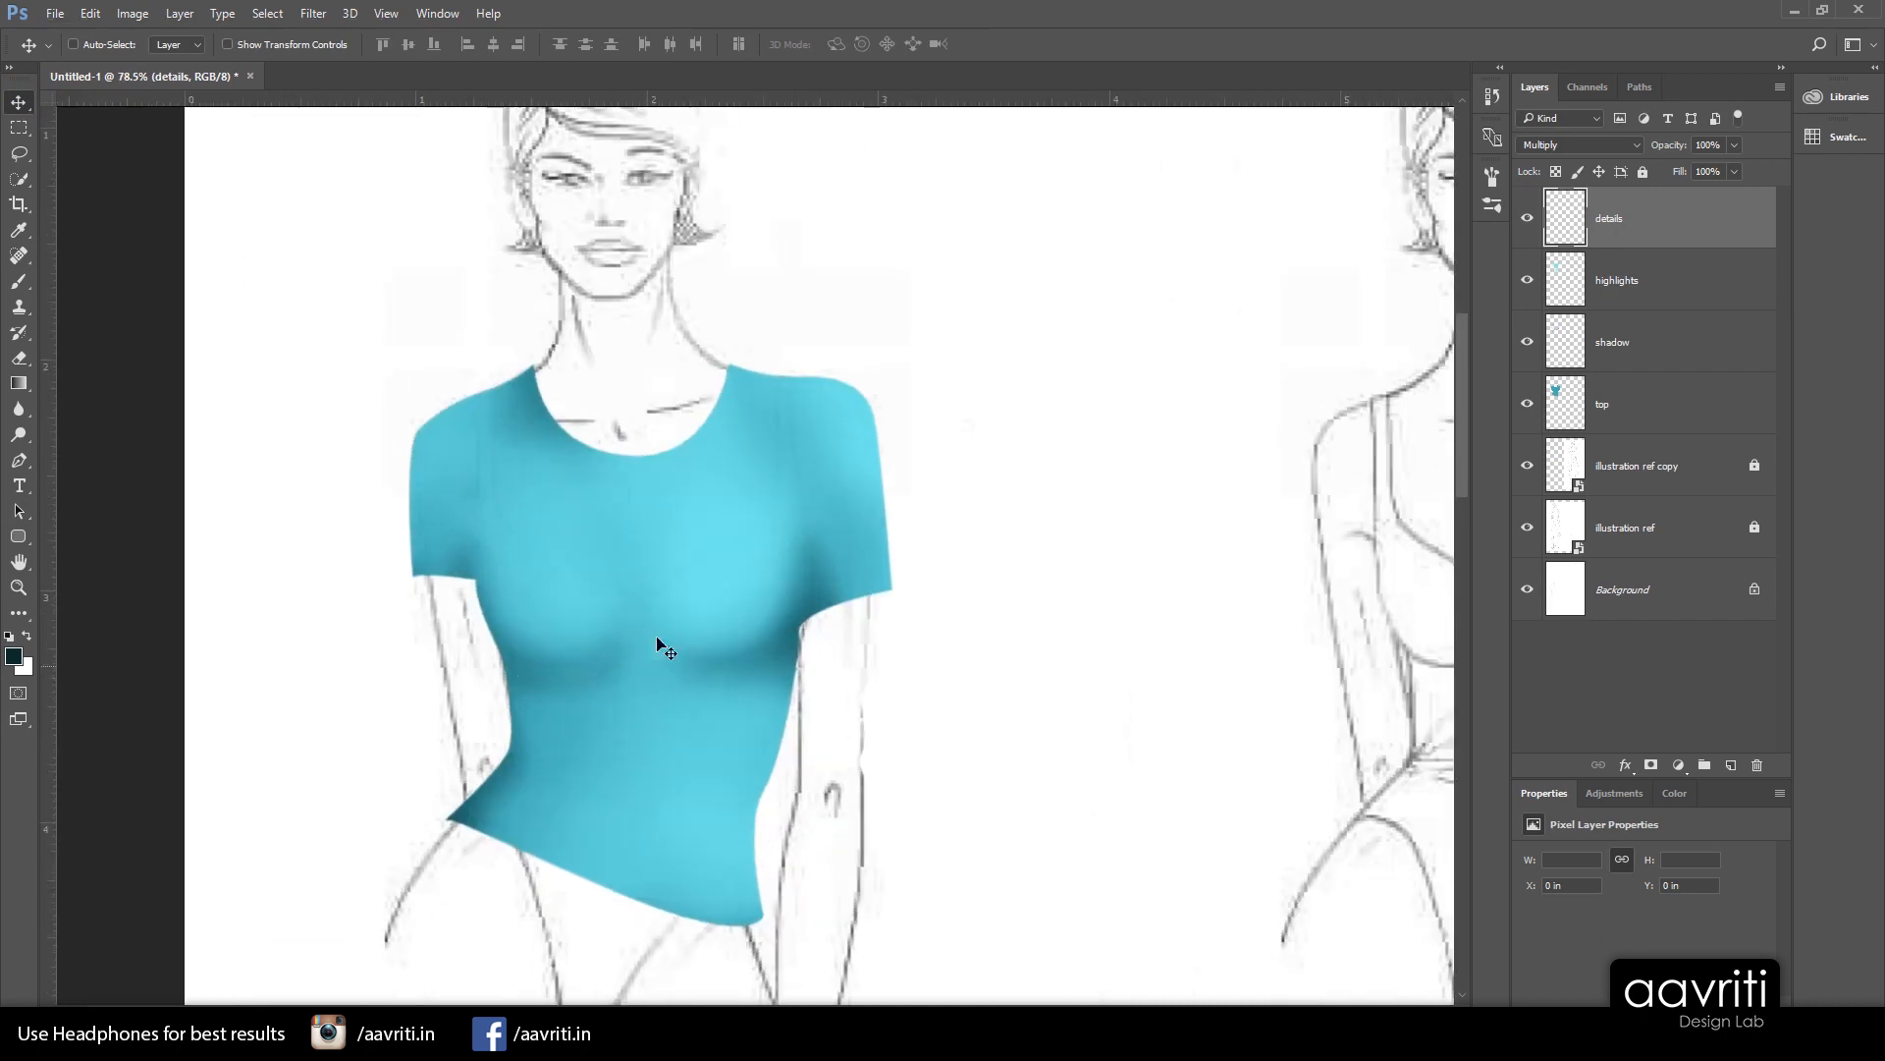
{"action": "scroll", "coordinate": [659, 628], "scroll_direction": "down", "scroll_amount": 2}
{"action": "scroll", "coordinate": [664, 551], "scroll_direction": "up", "scroll_amount": 2}
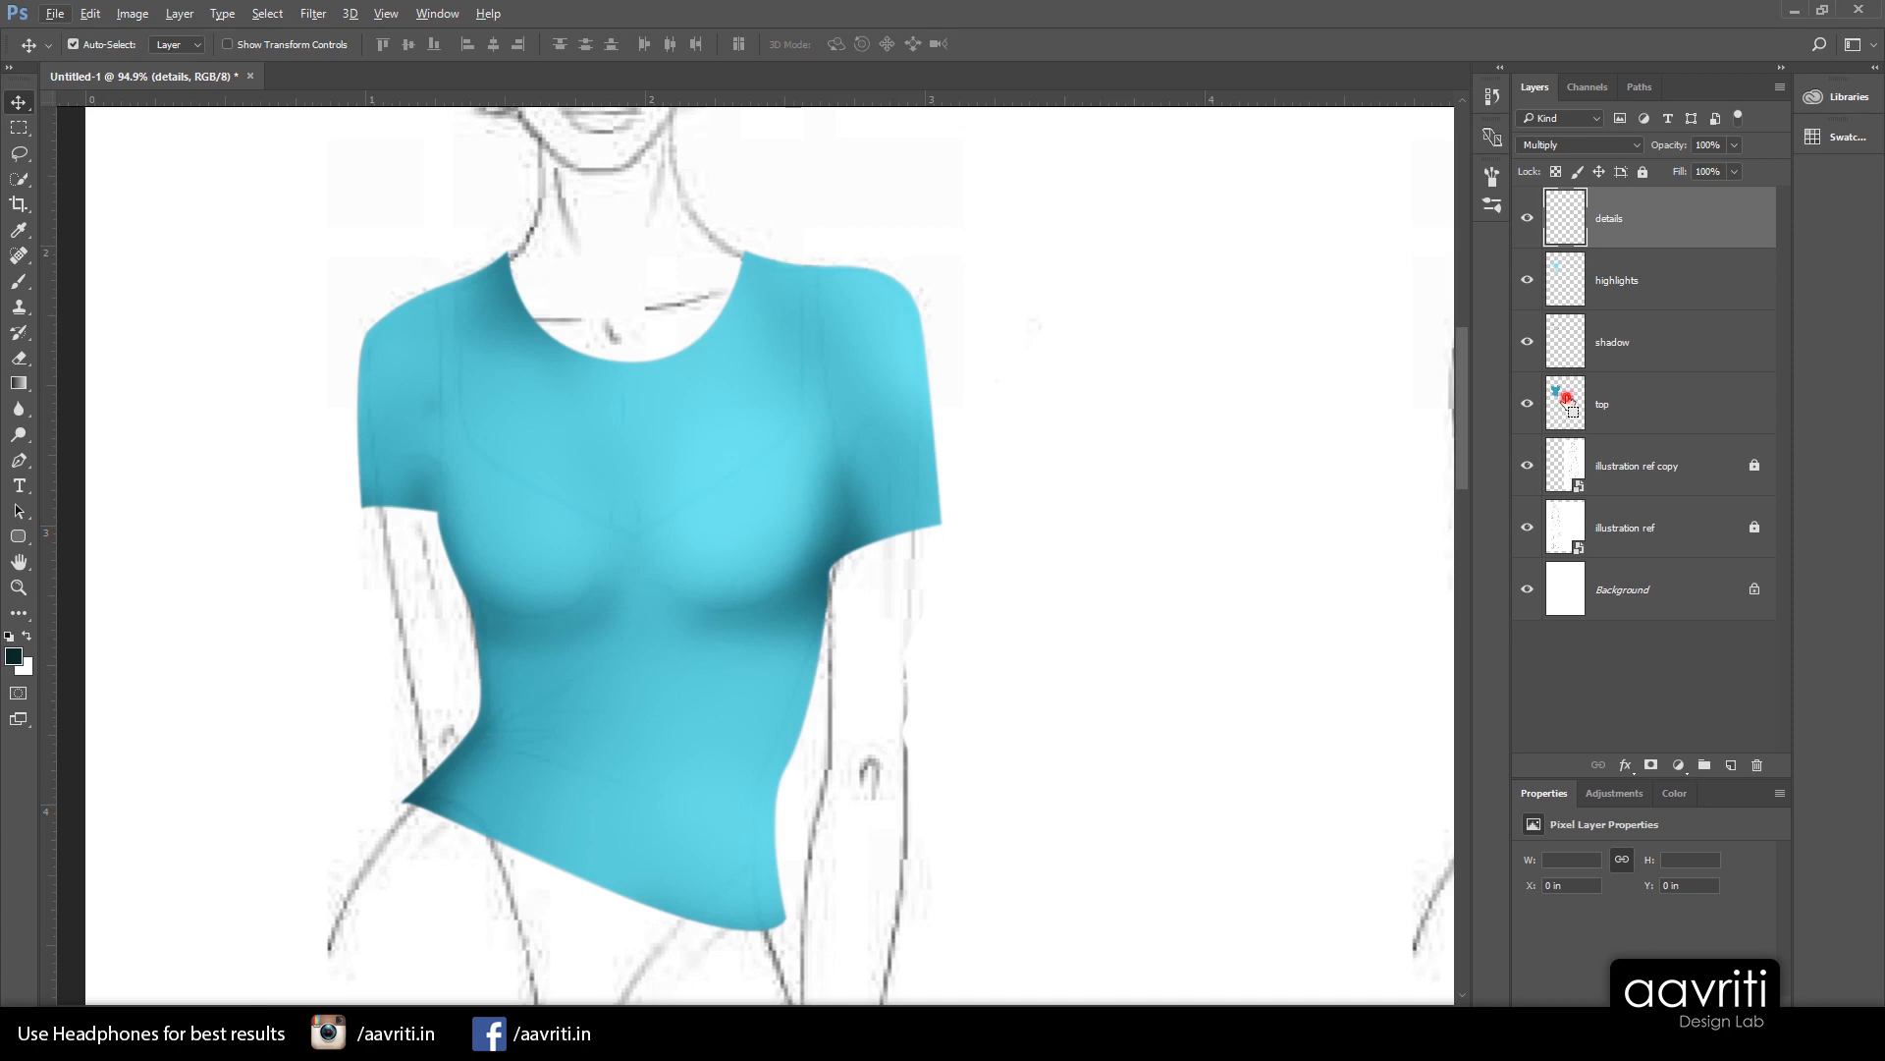
{"action": "left_click", "coordinate": [1566, 398], "text": "ctrl"}
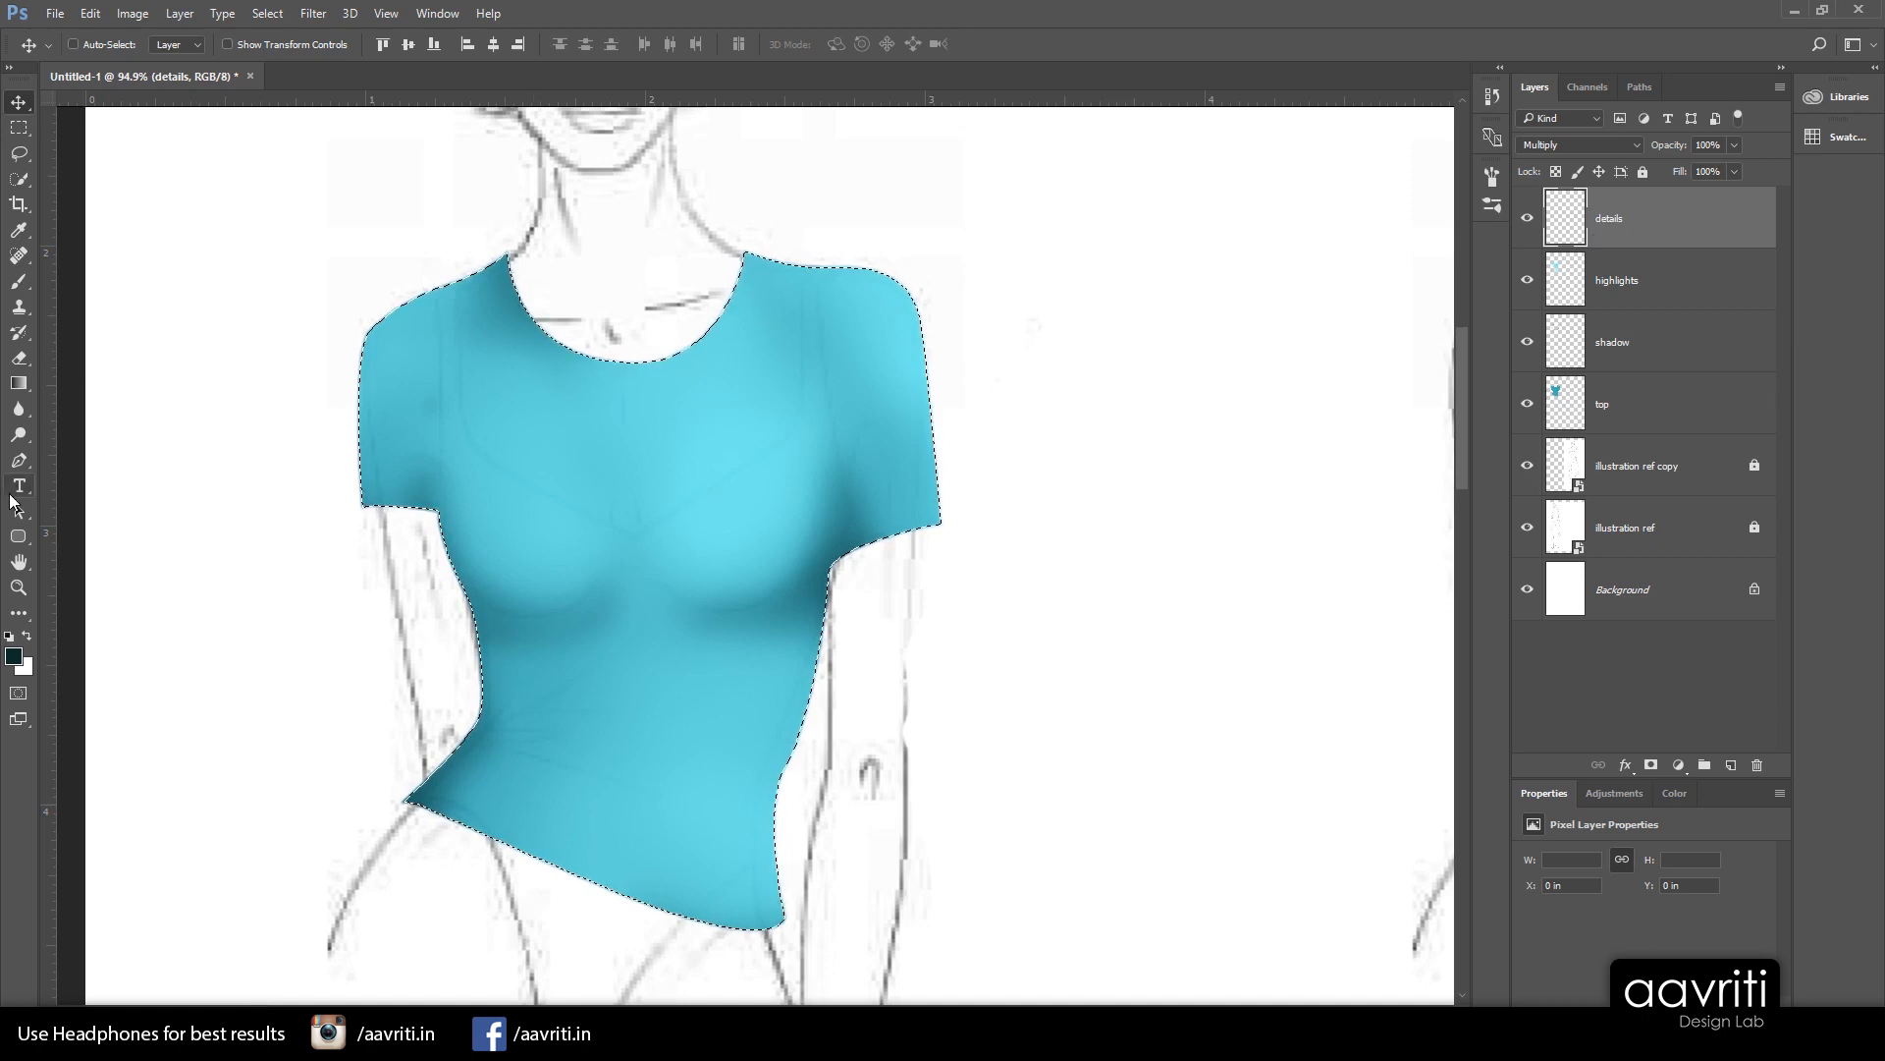
Set the Brush opacity to 51%, and try and undo a curved dark teal stroke around the right bust on the details layer
{"action": "left_click", "coordinate": [18, 460]}
{"action": "scroll", "coordinate": [653, 543], "scroll_direction": "down", "scroll_amount": 2}
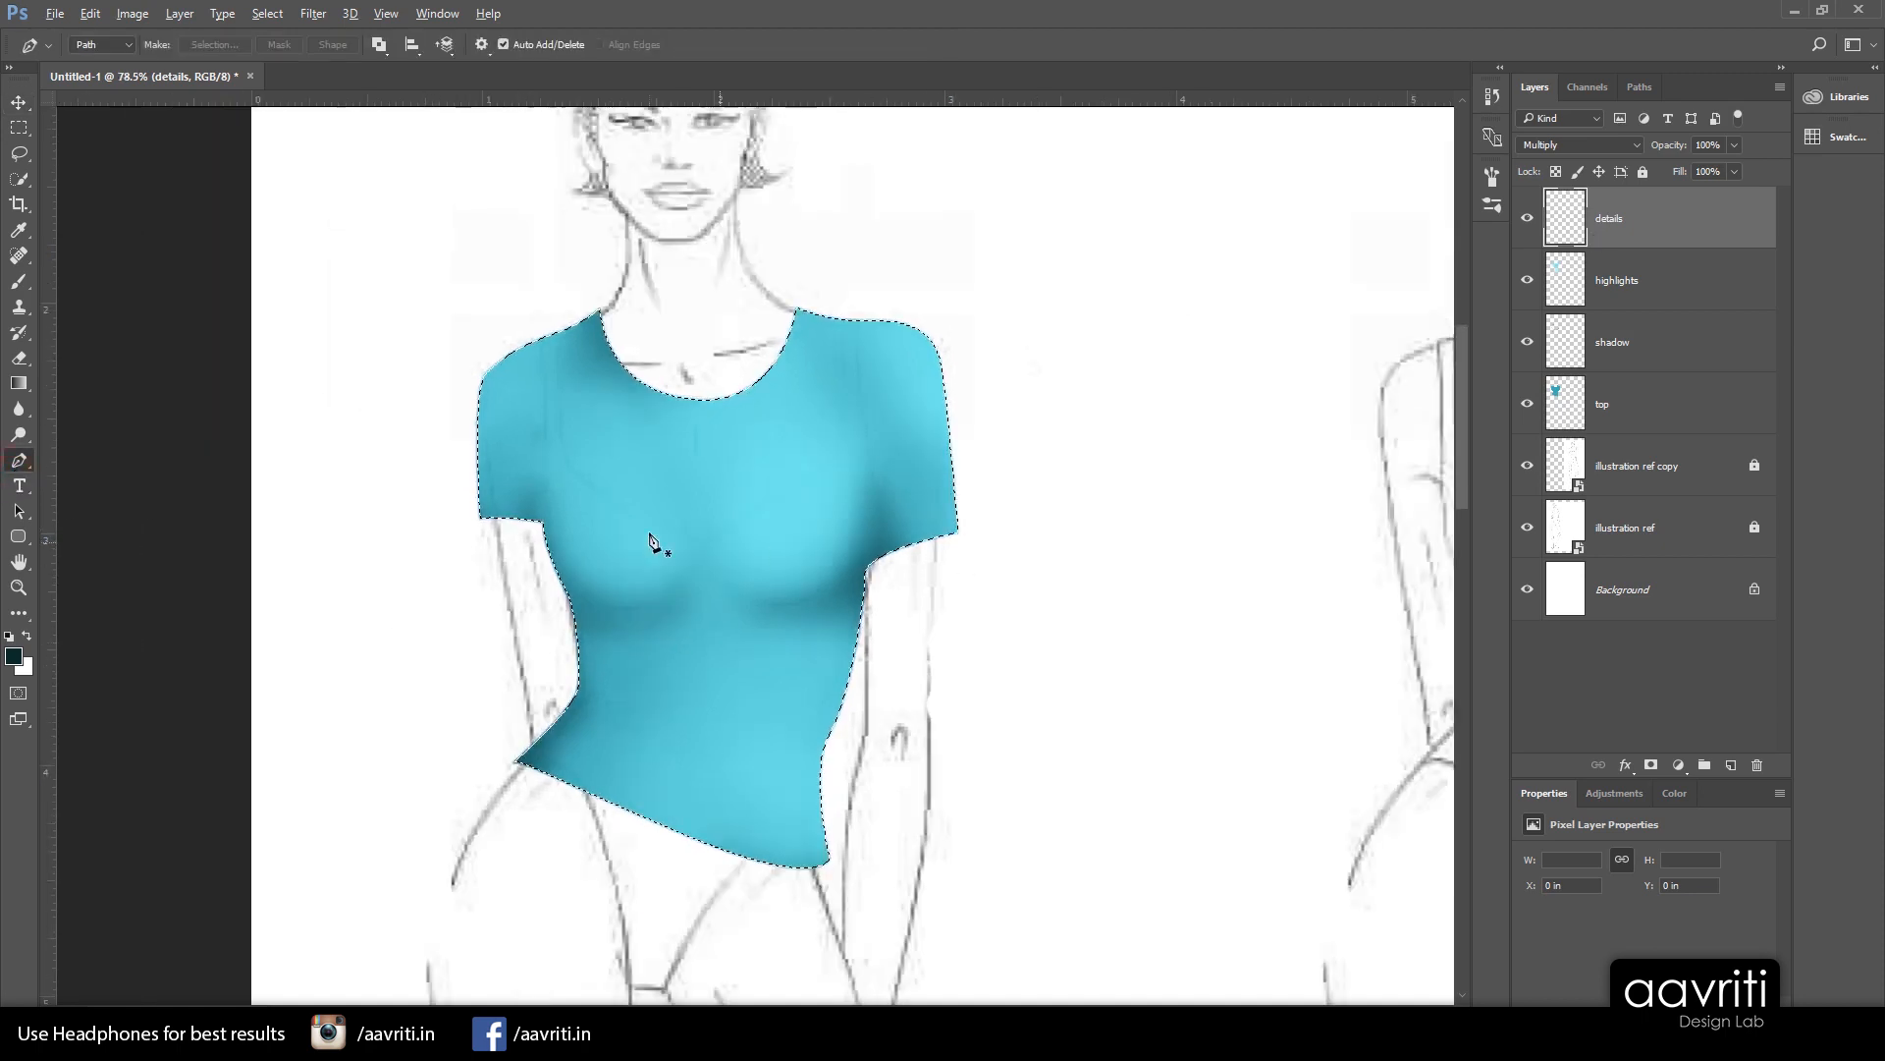
{"action": "scroll", "coordinate": [653, 543], "scroll_direction": "up", "scroll_amount": 2}
{"action": "left_click", "coordinate": [18, 281]}
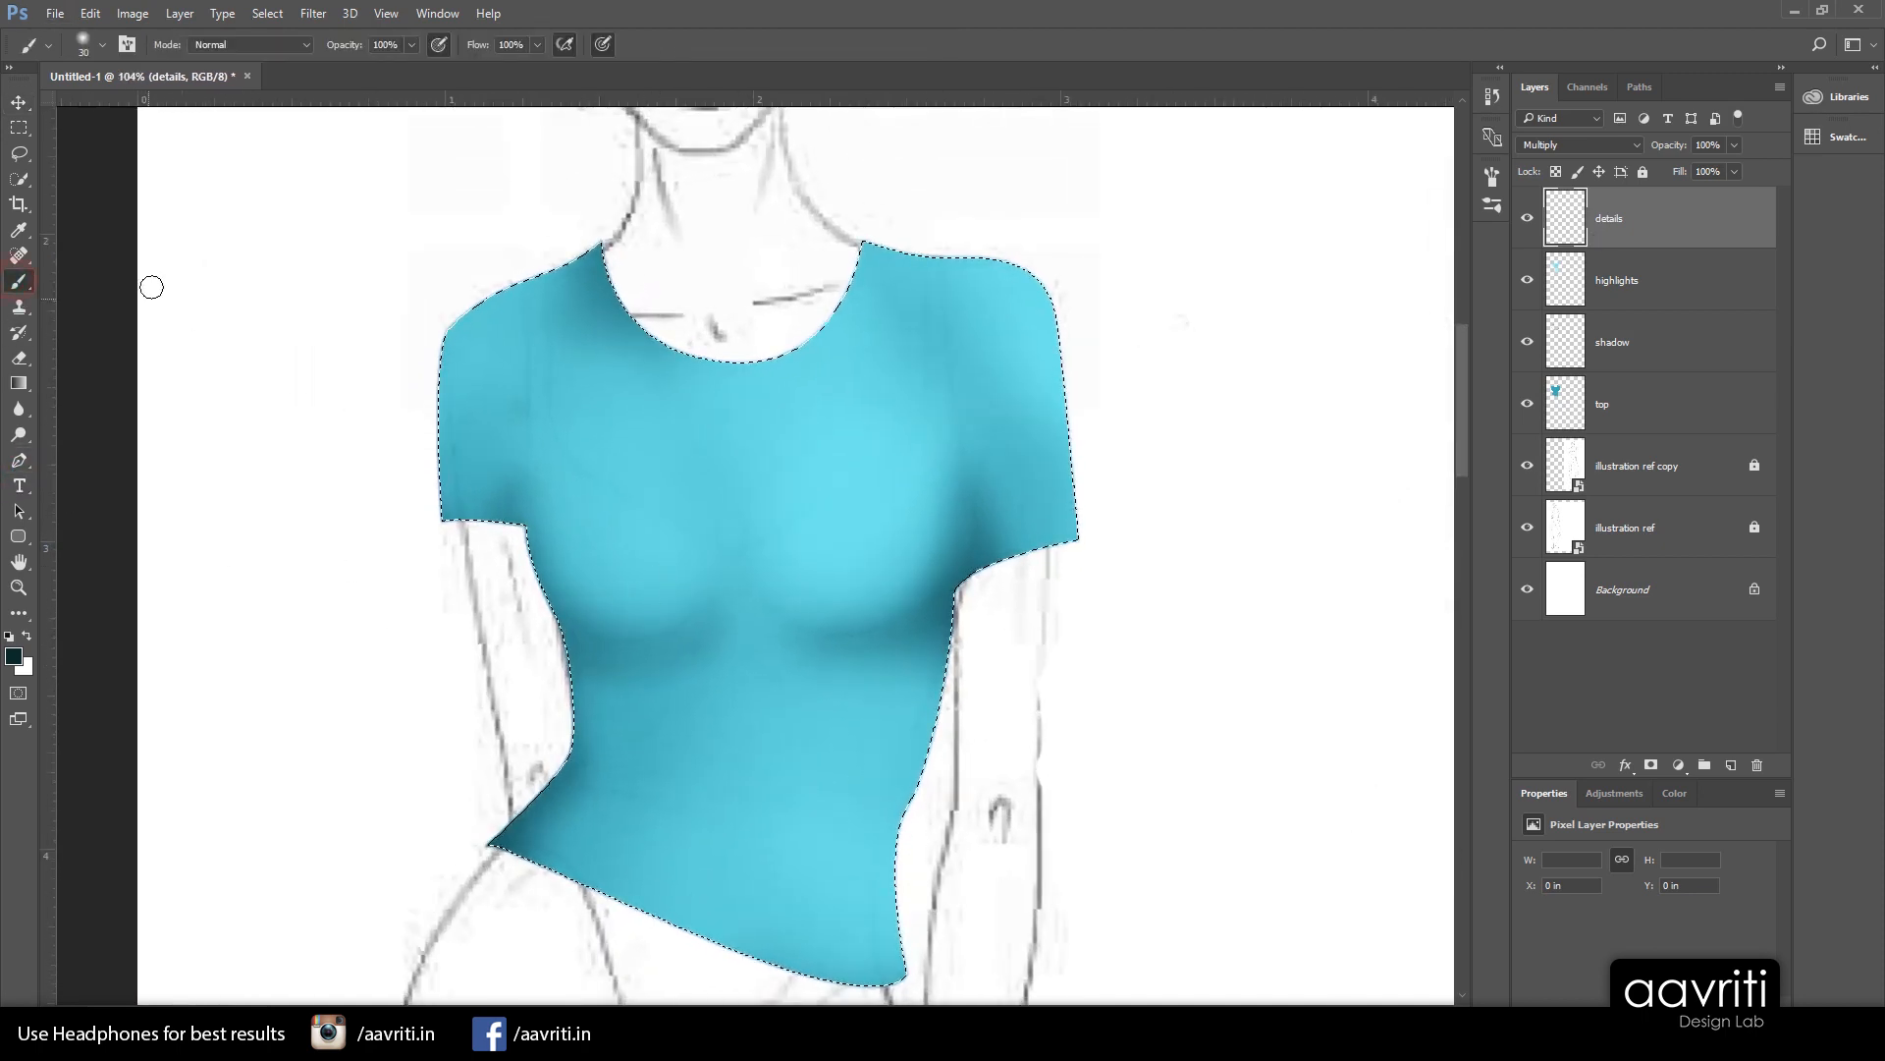
{"action": "left_click", "coordinate": [411, 44]}
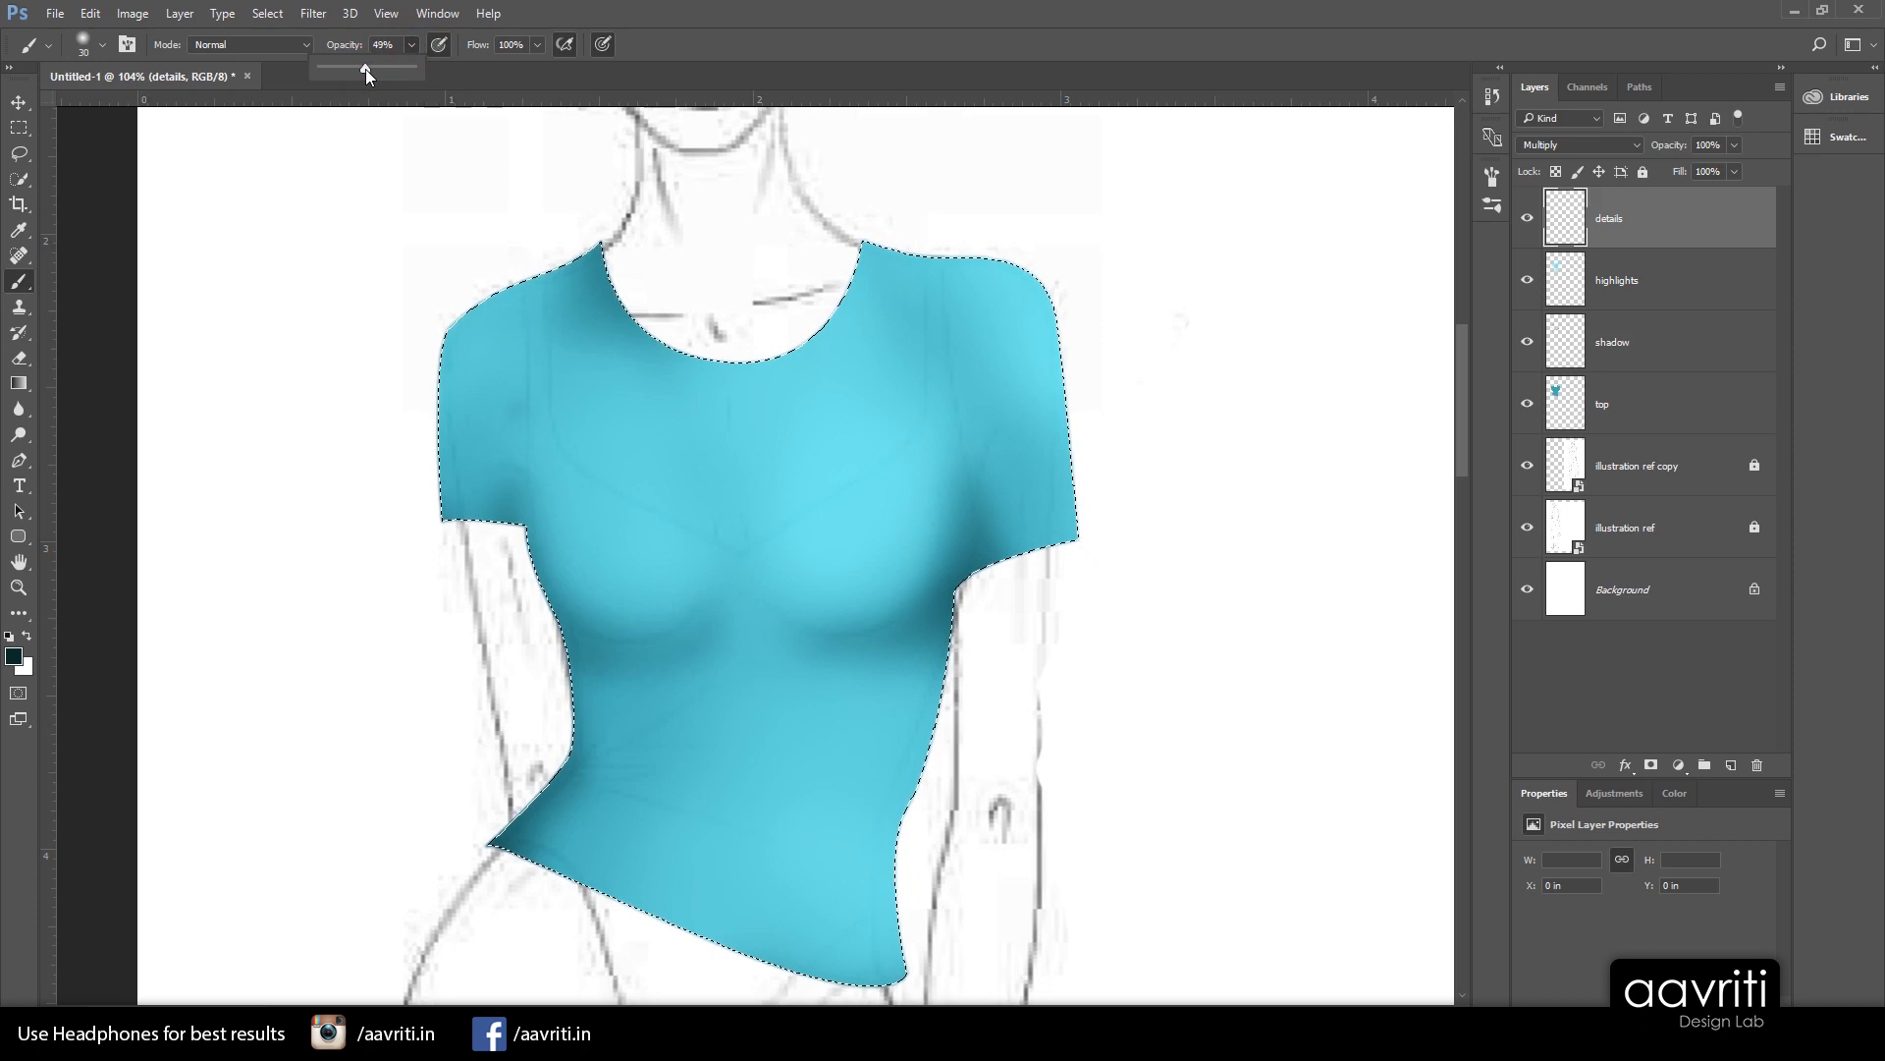
{"action": "left_click", "coordinate": [675, 16]}
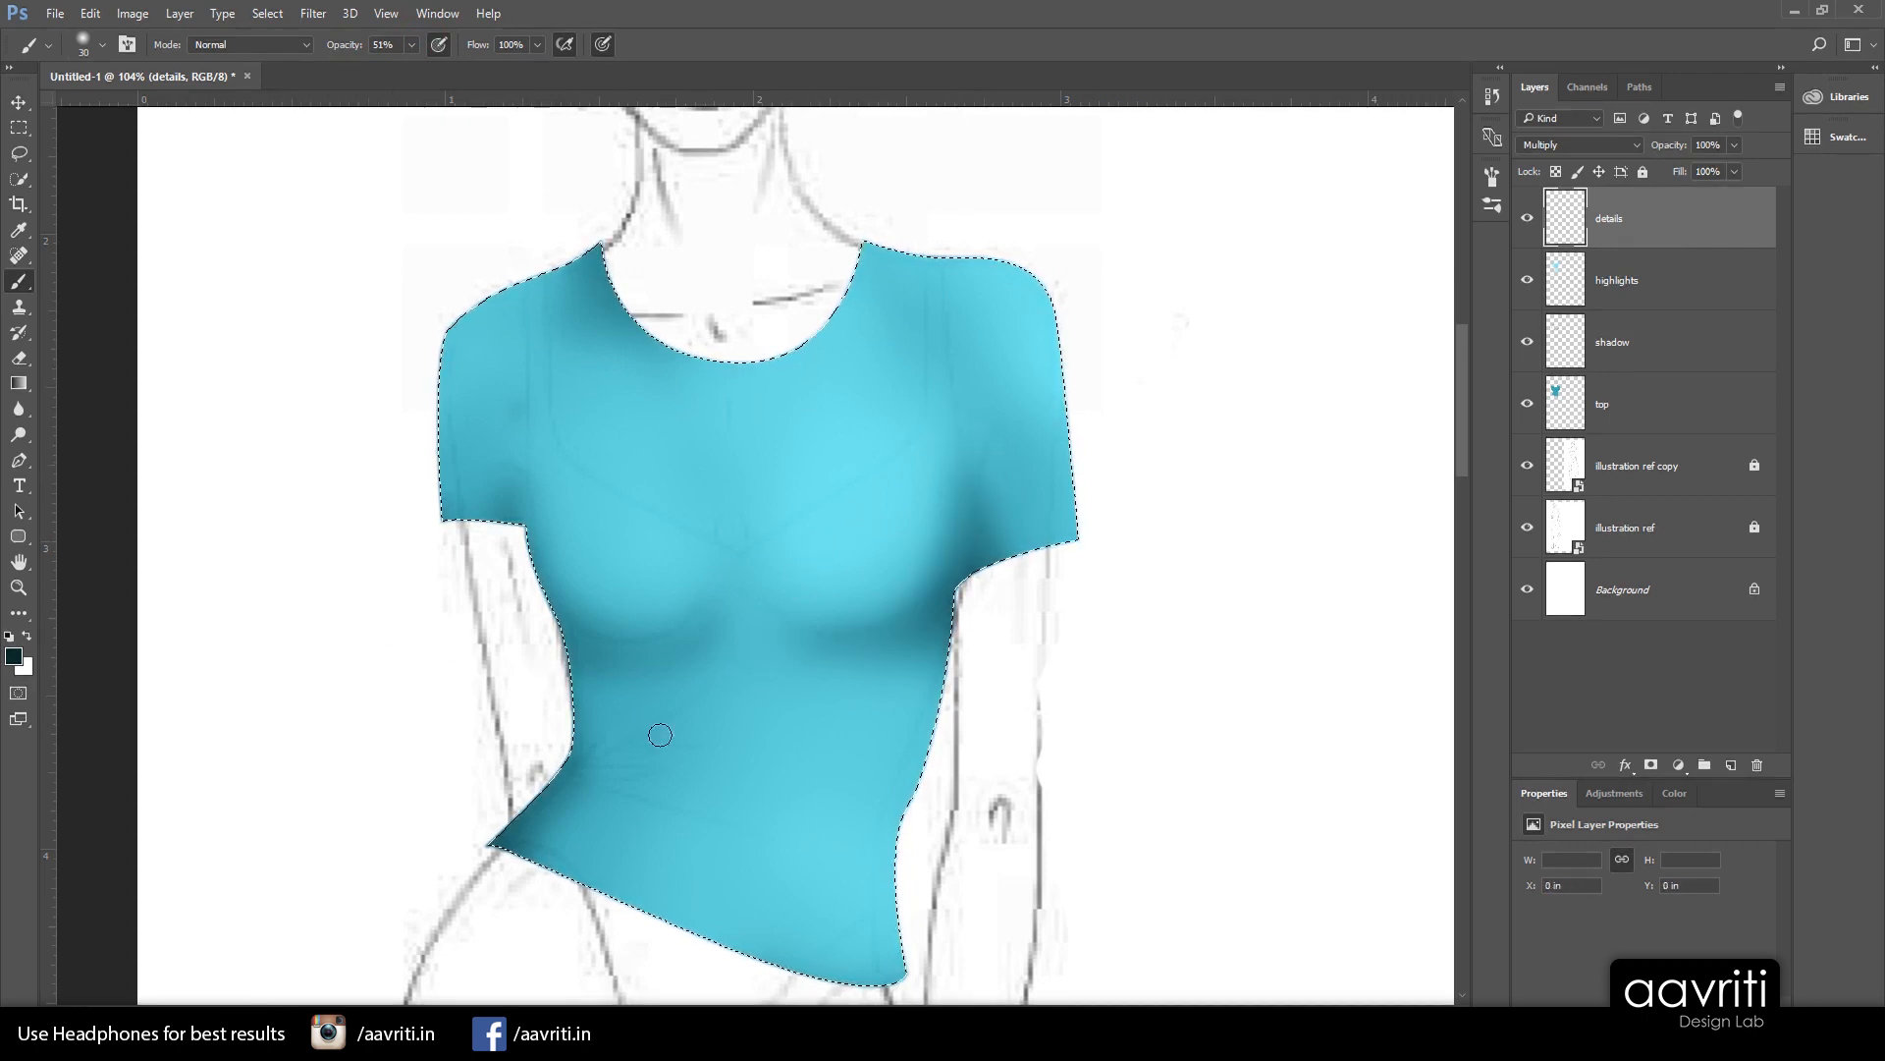
{"action": "left_click_drag", "start_coordinate": [977, 460], "coordinate": [778, 650]}
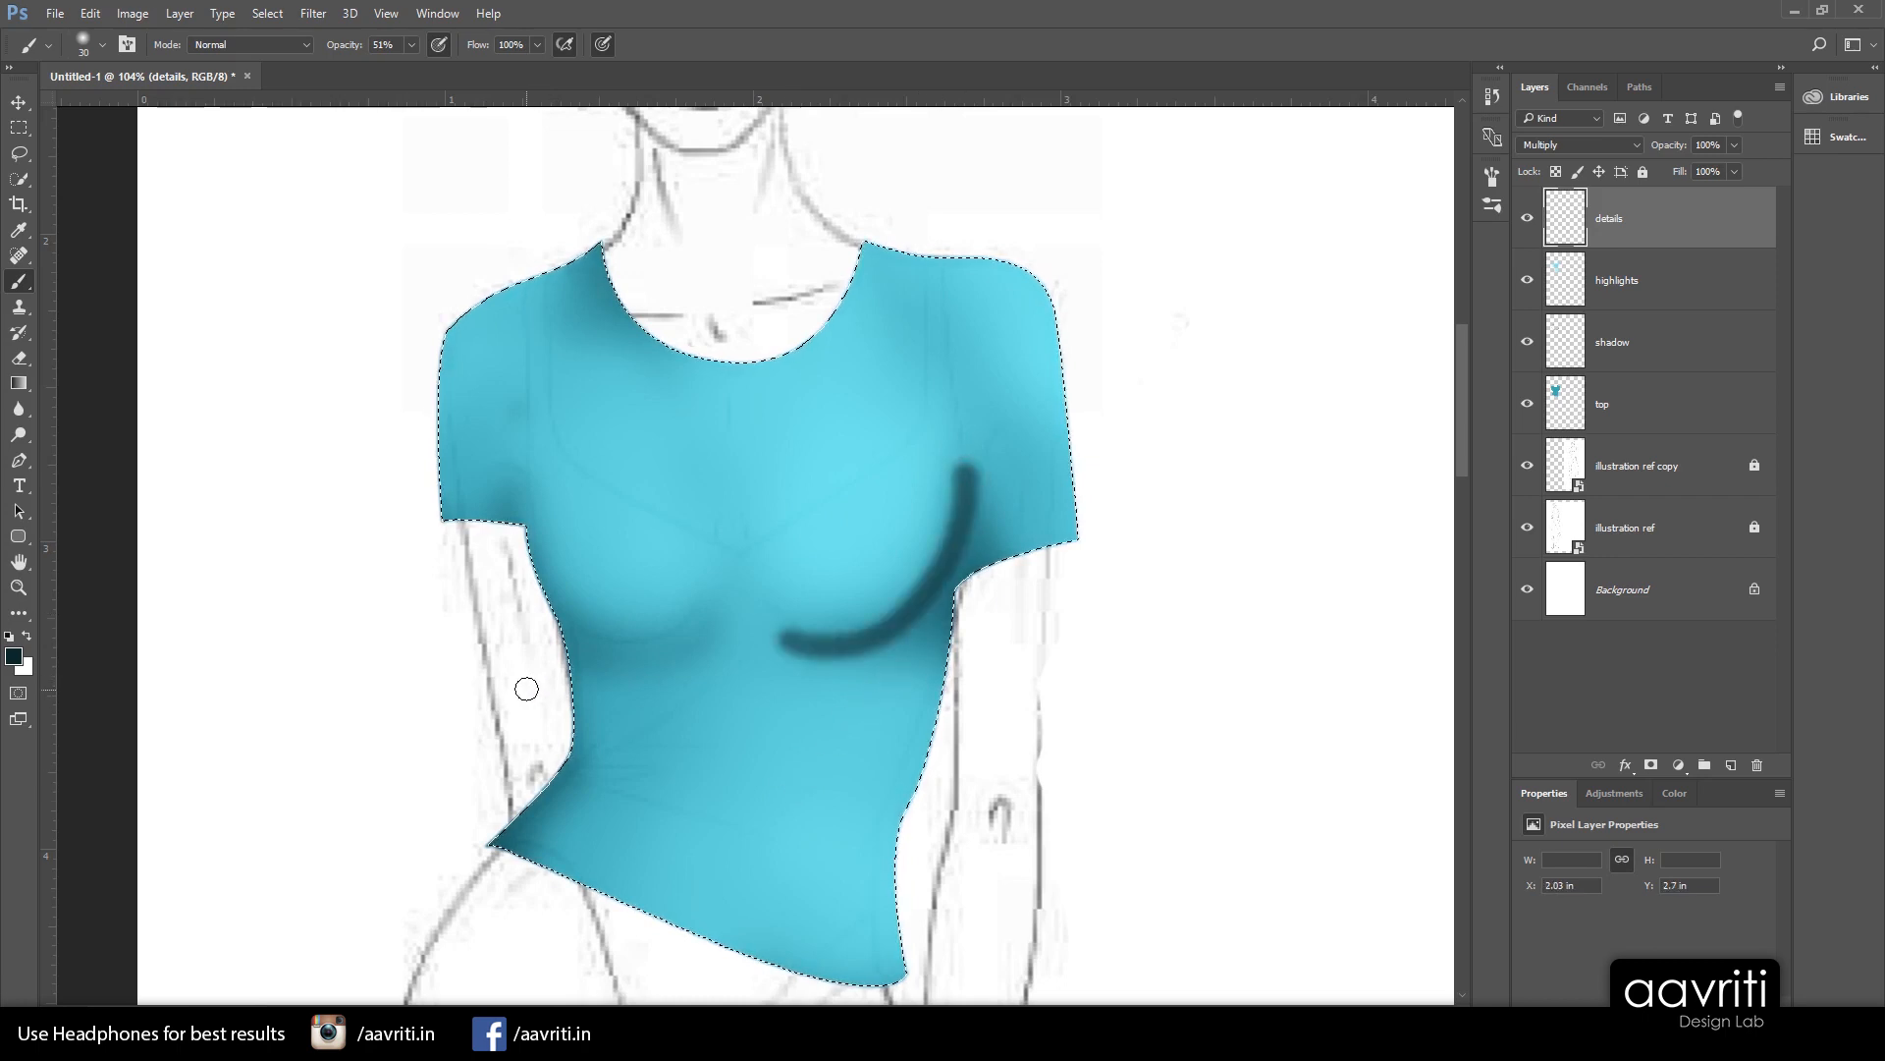
{"action": "key", "text": "ctrl+z"}
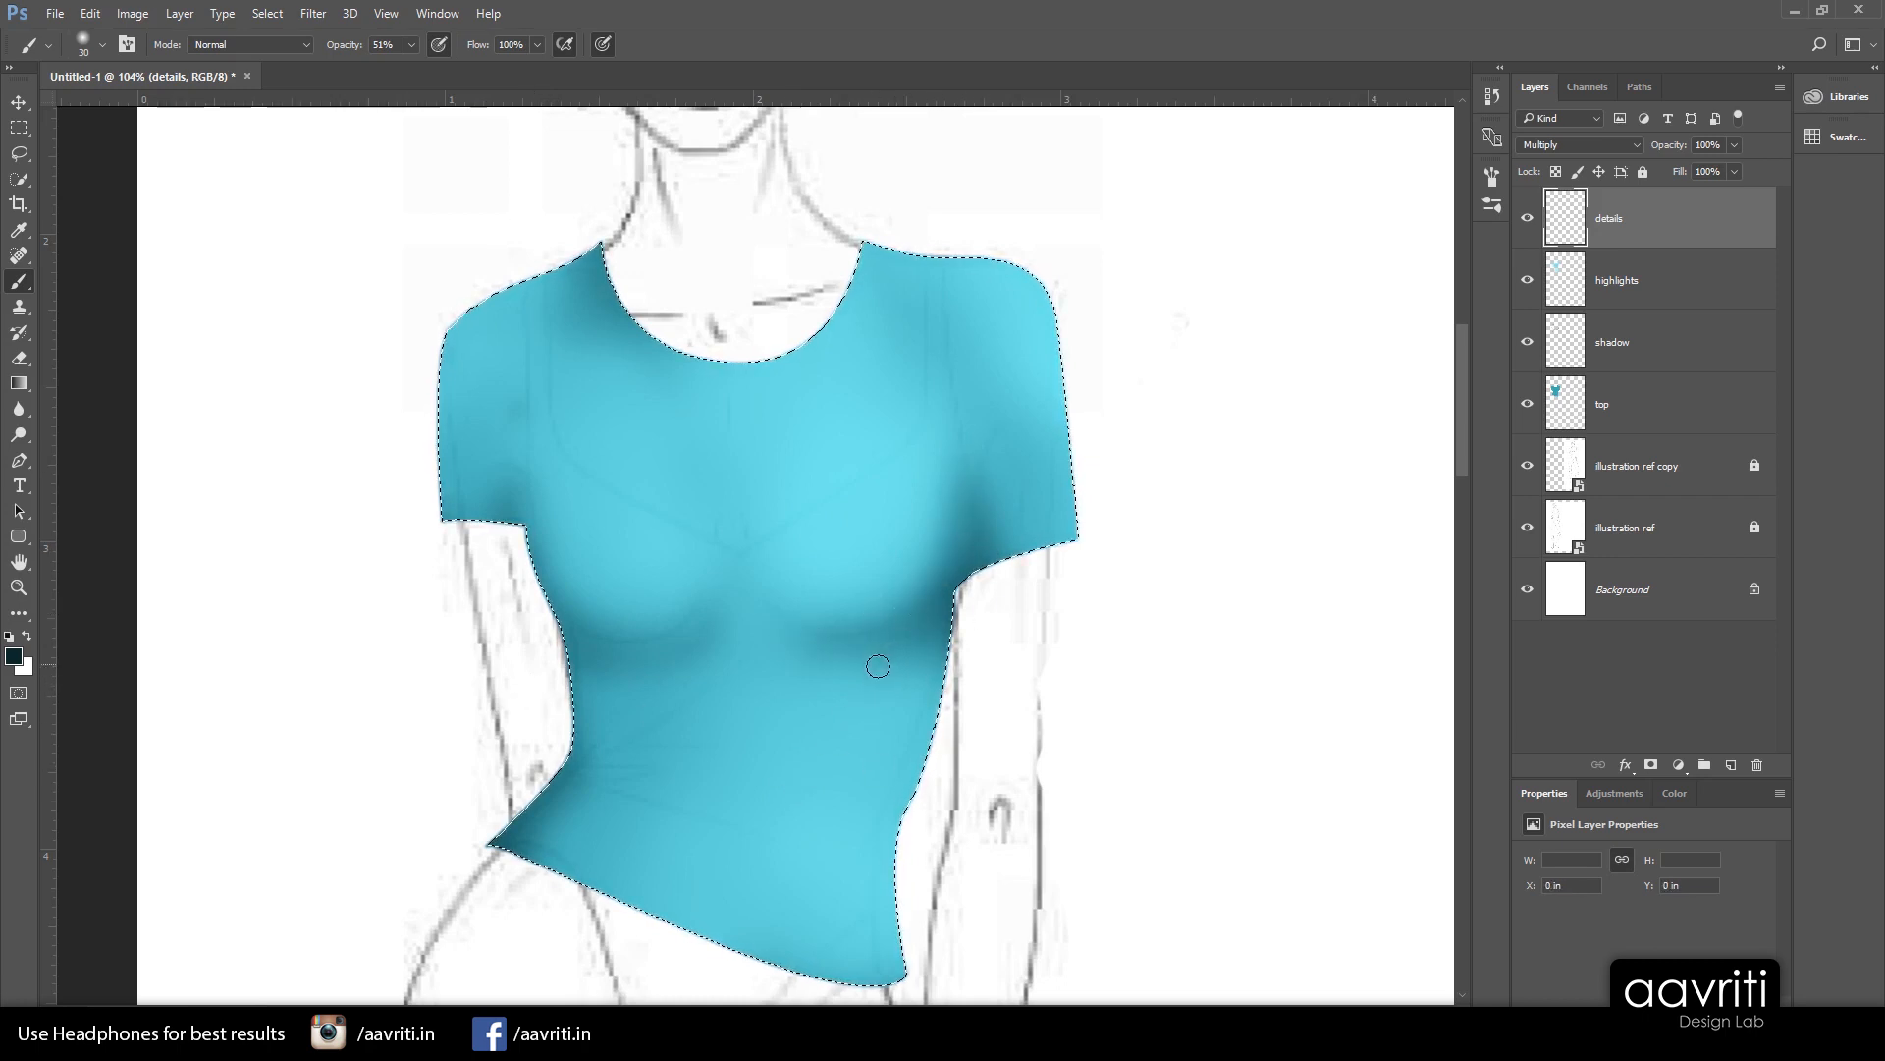
Draw a curved Pen path from beside the right armhole down around and under the bust, fine-tuning its end anchor and handle
{"action": "scroll", "coordinate": [806, 628], "scroll_direction": "down", "scroll_amount": 2}
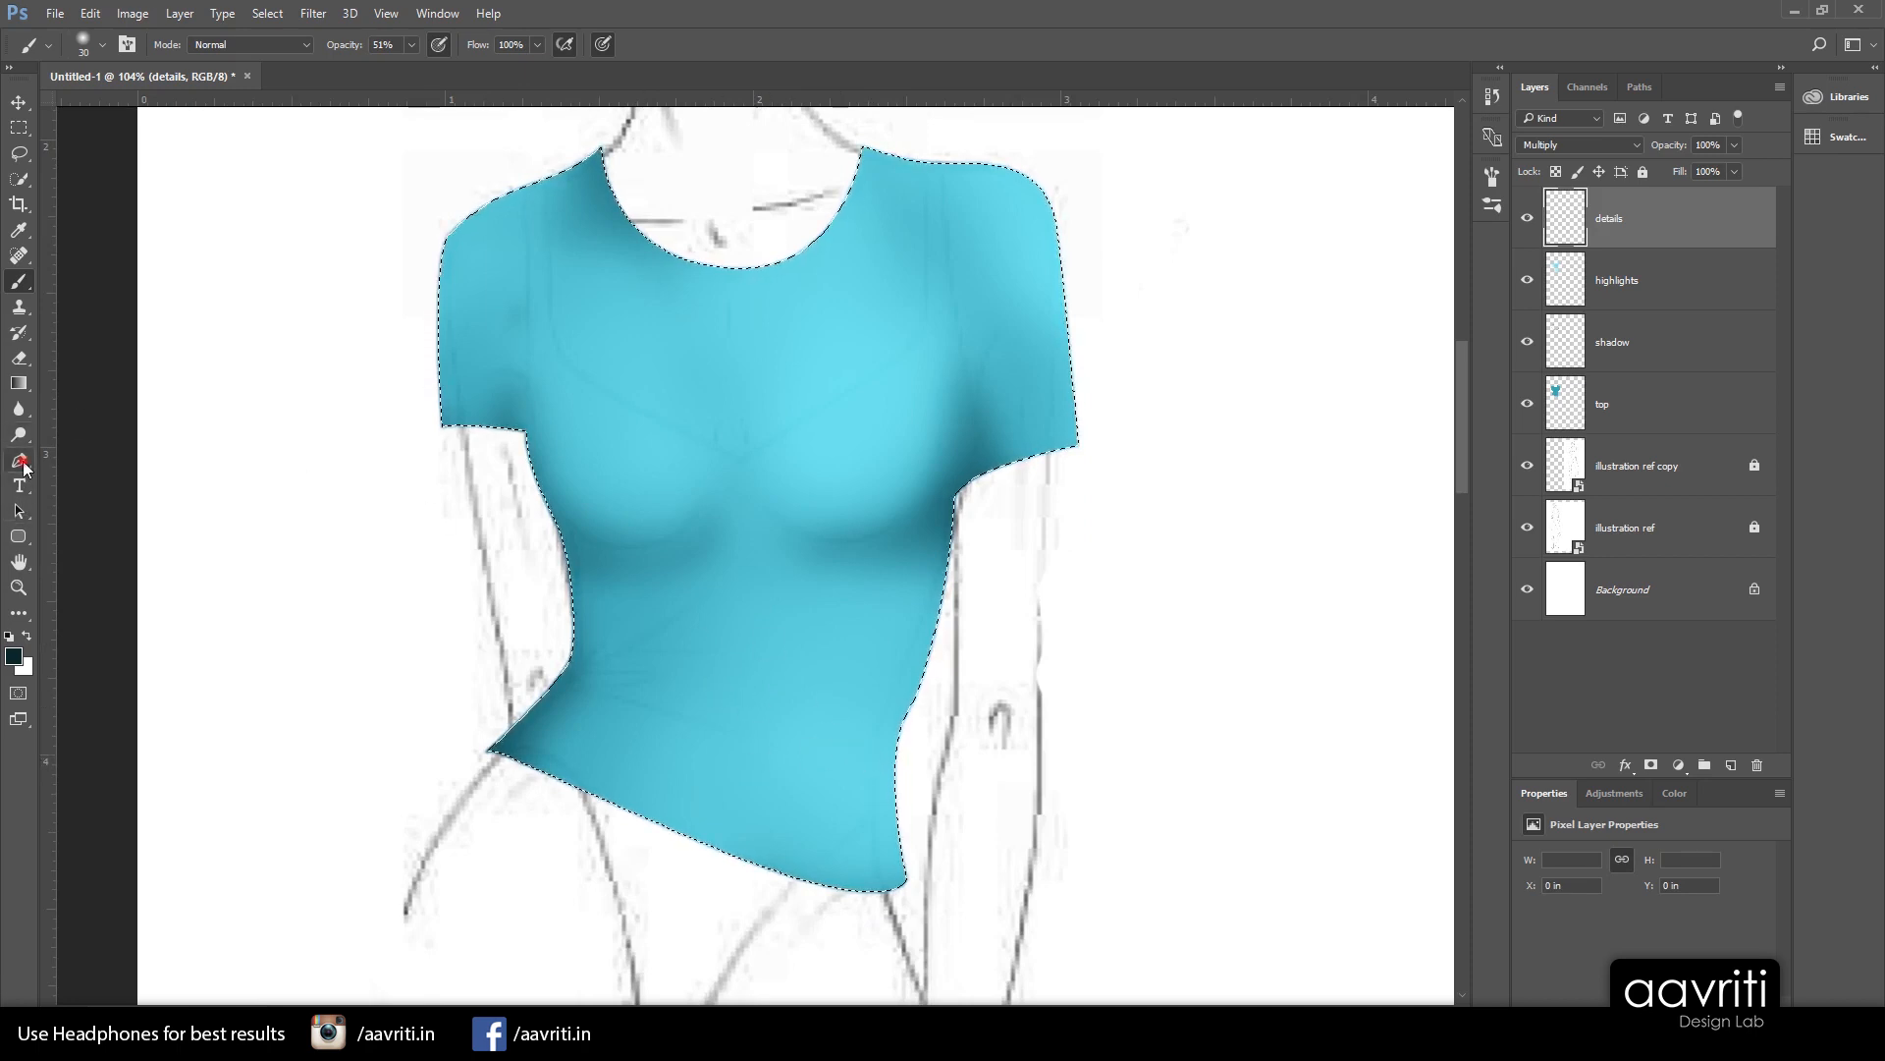
{"action": "left_click", "coordinate": [22, 464]}
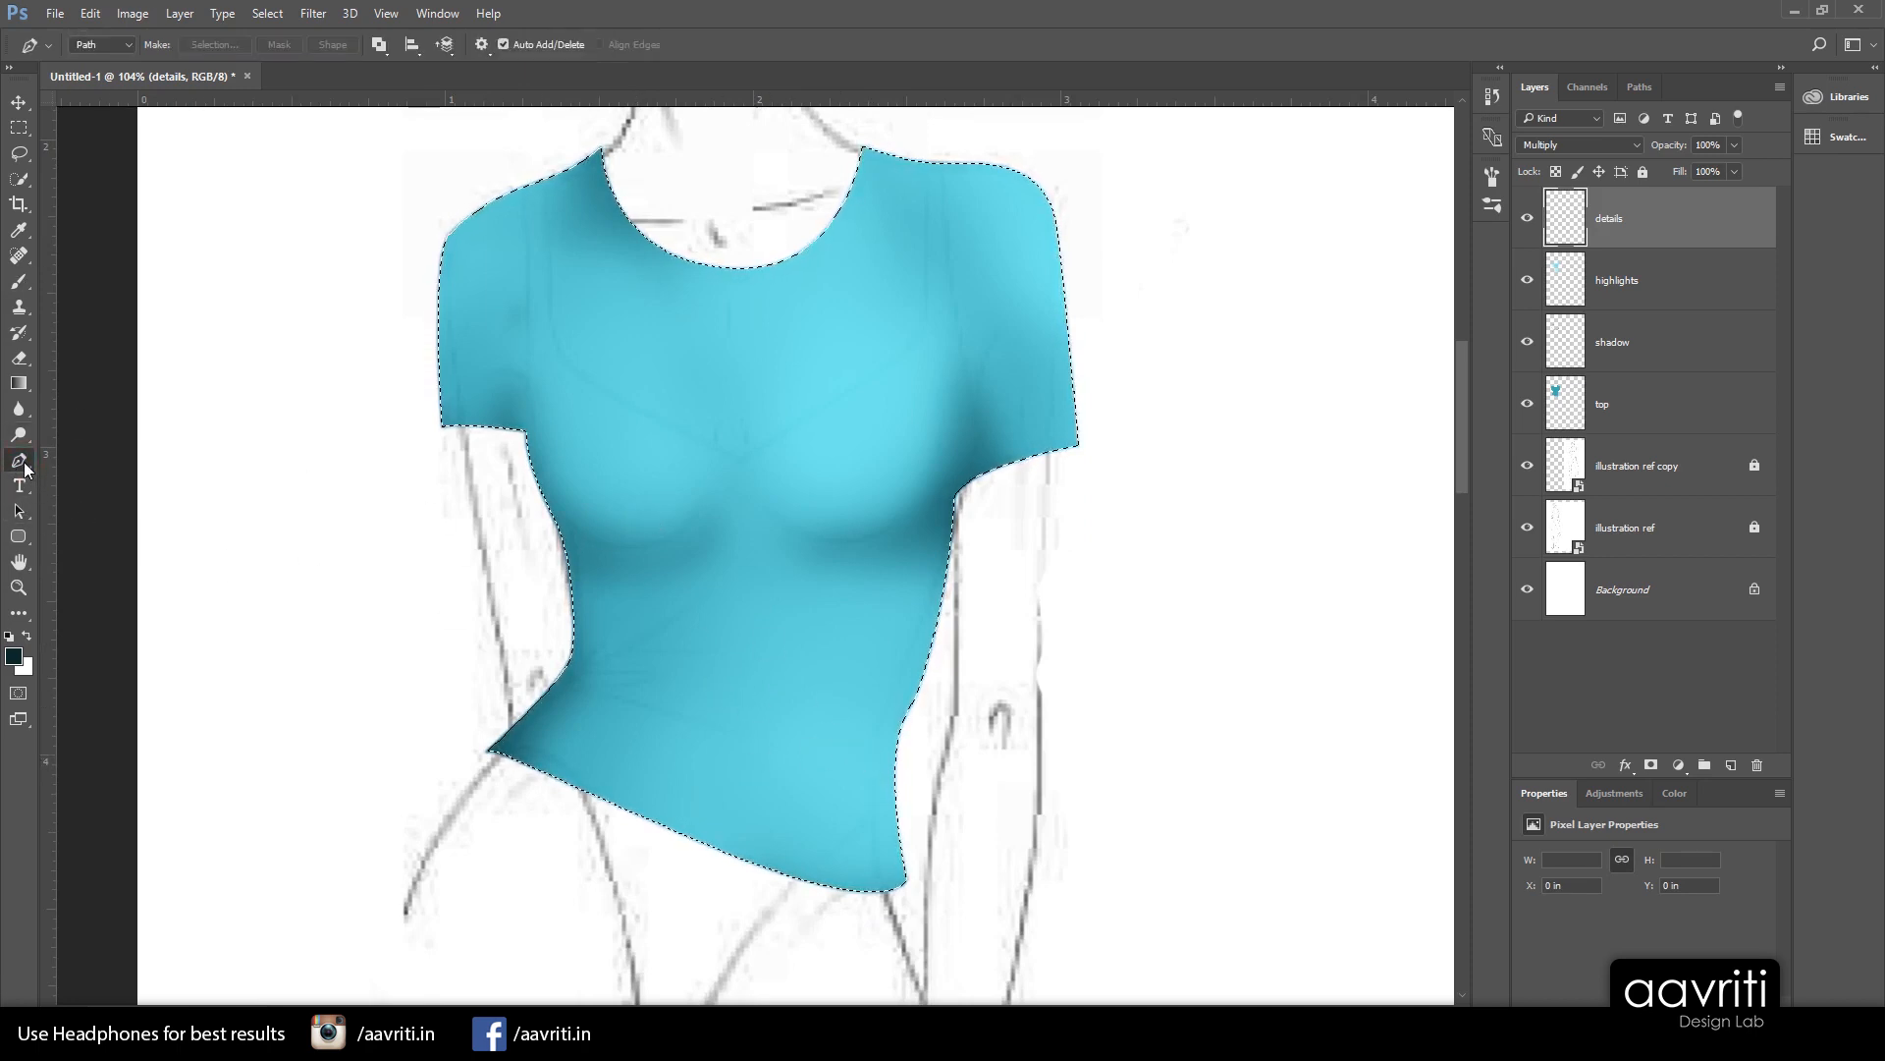
{"action": "left_click", "coordinate": [957, 328]}
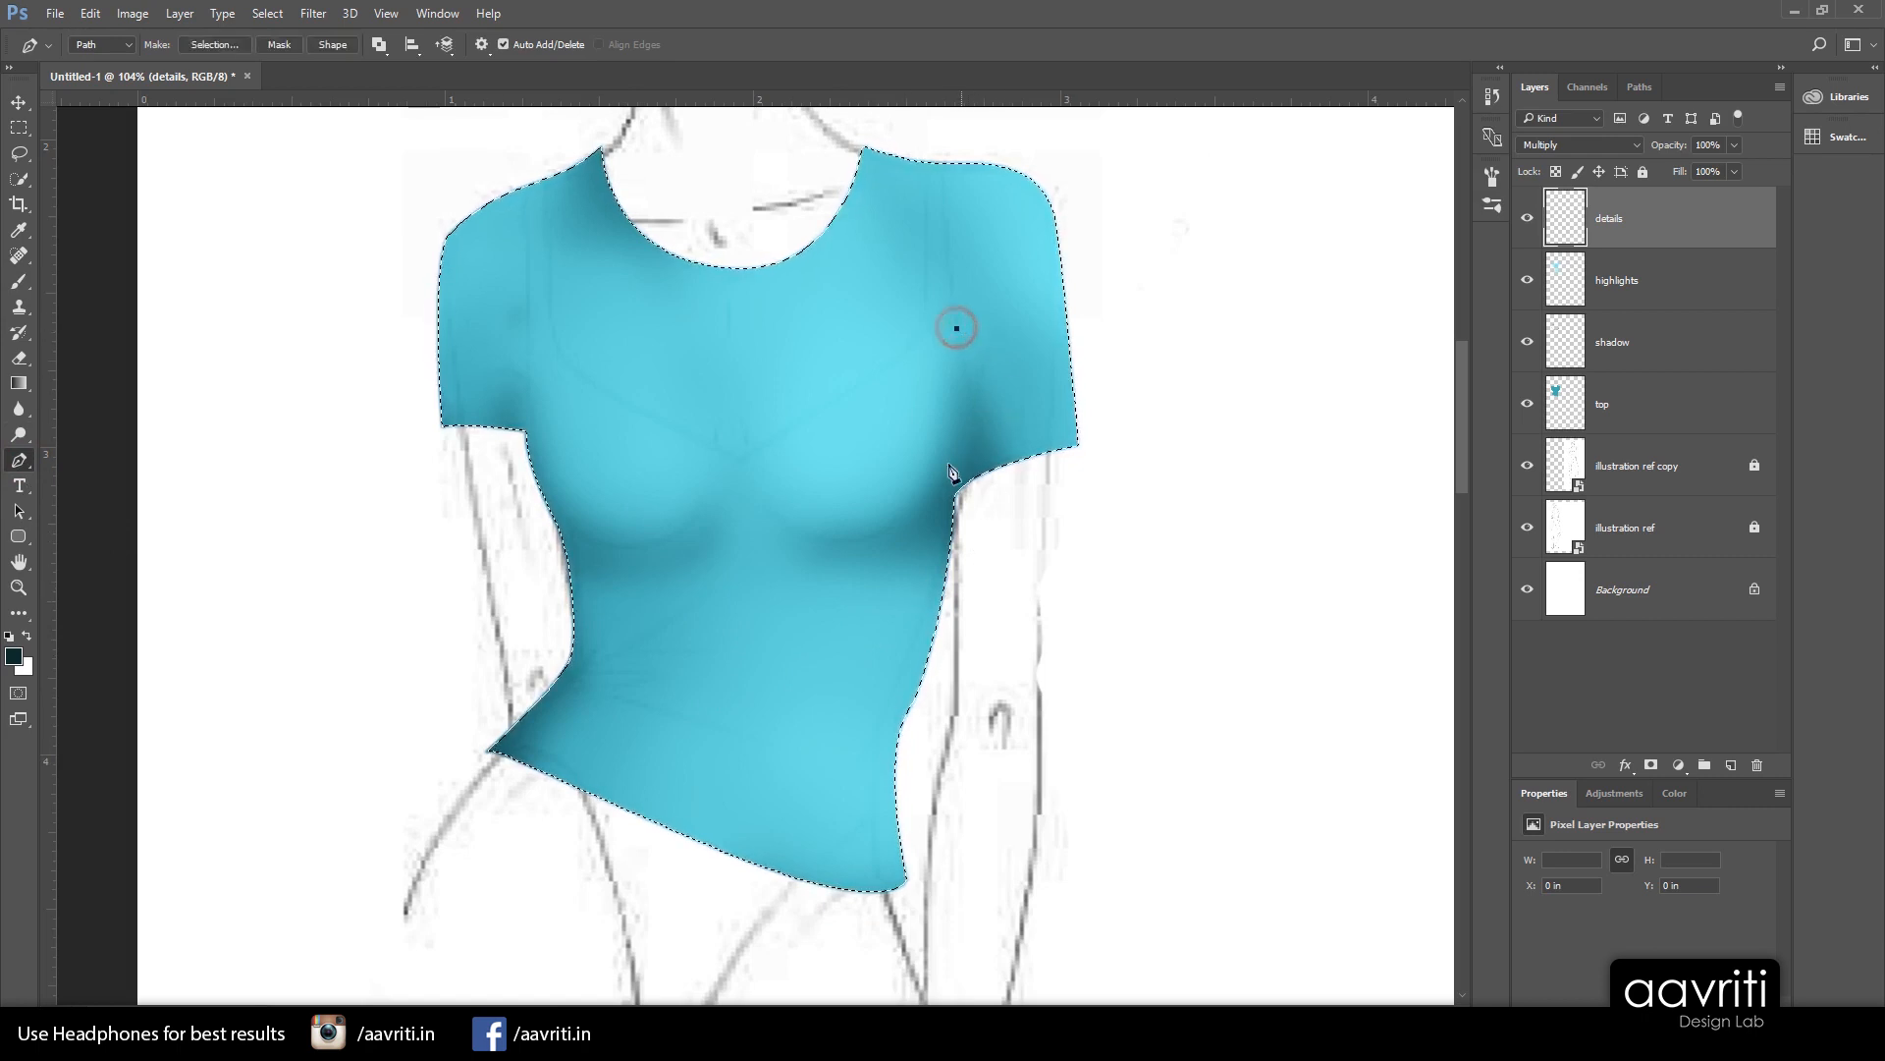
{"action": "left_click_drag", "start_coordinate": [781, 518], "coordinate": [508, 458]}
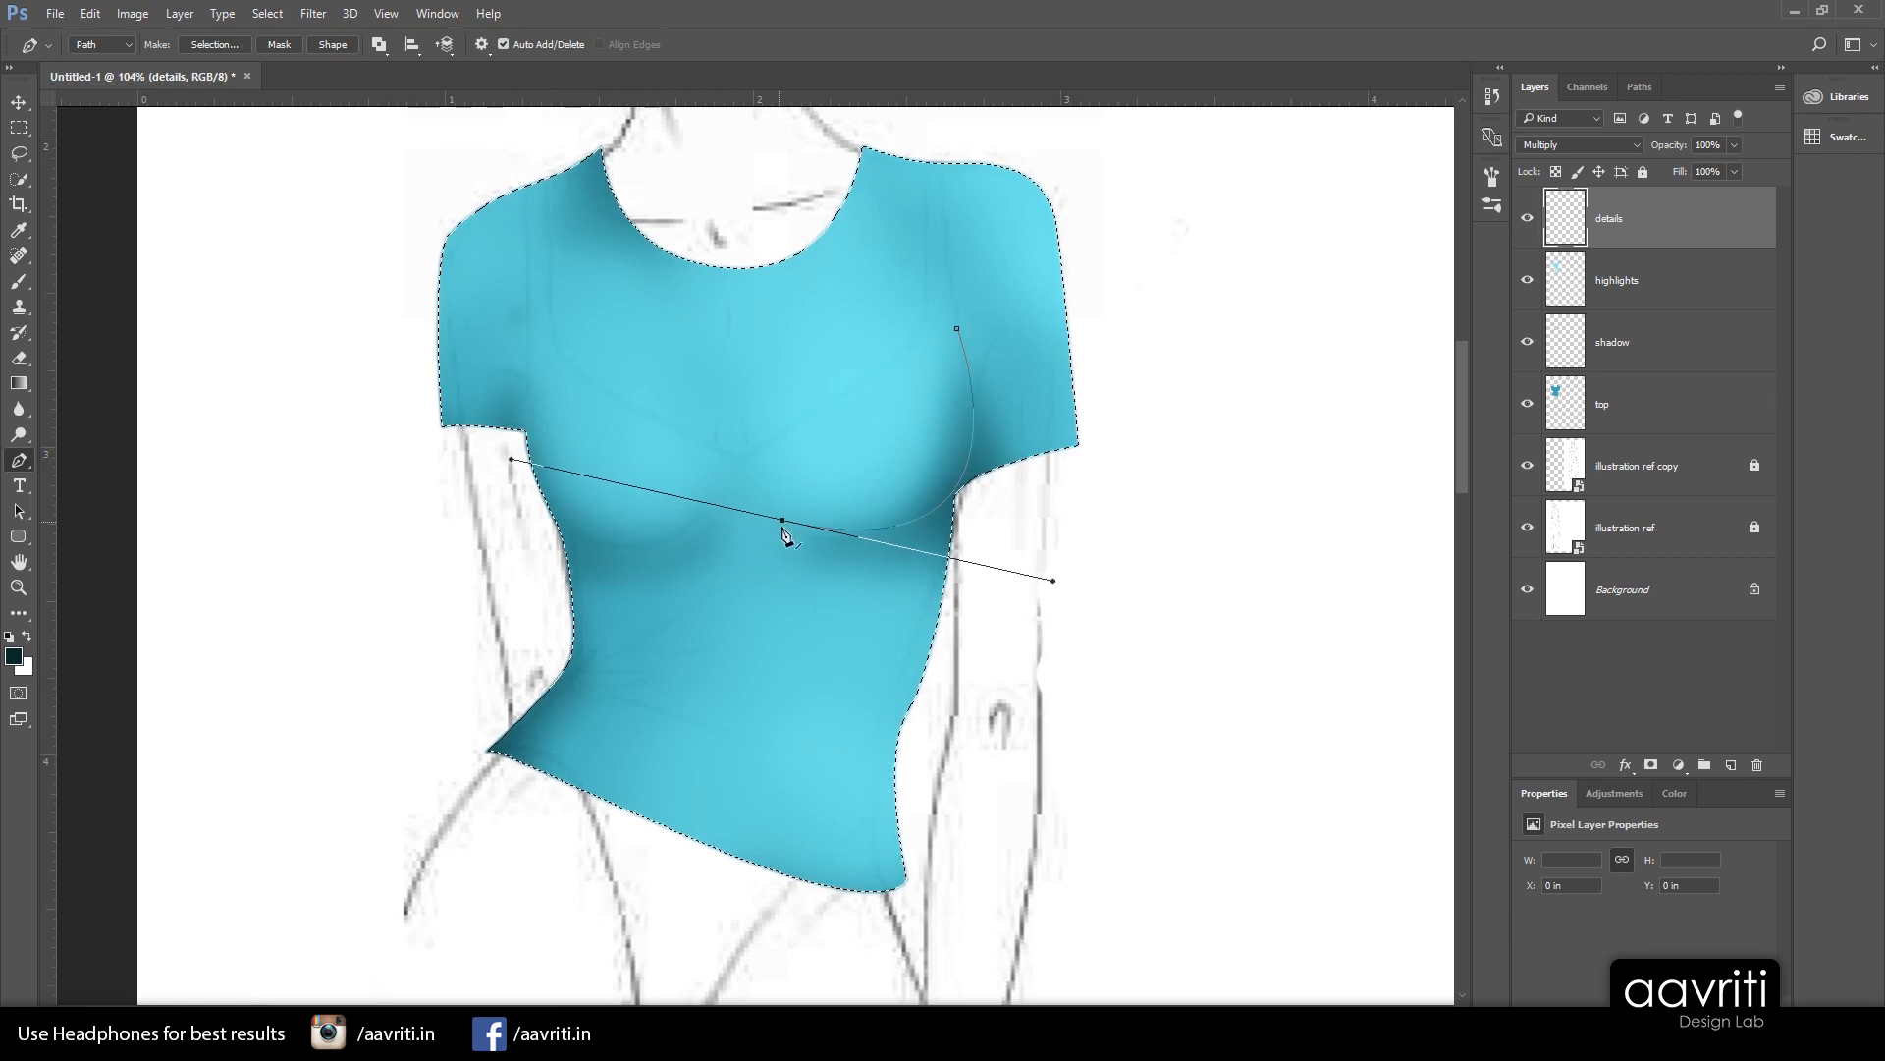
{"action": "left_click_drag", "start_coordinate": [781, 521], "coordinate": [783, 541]}
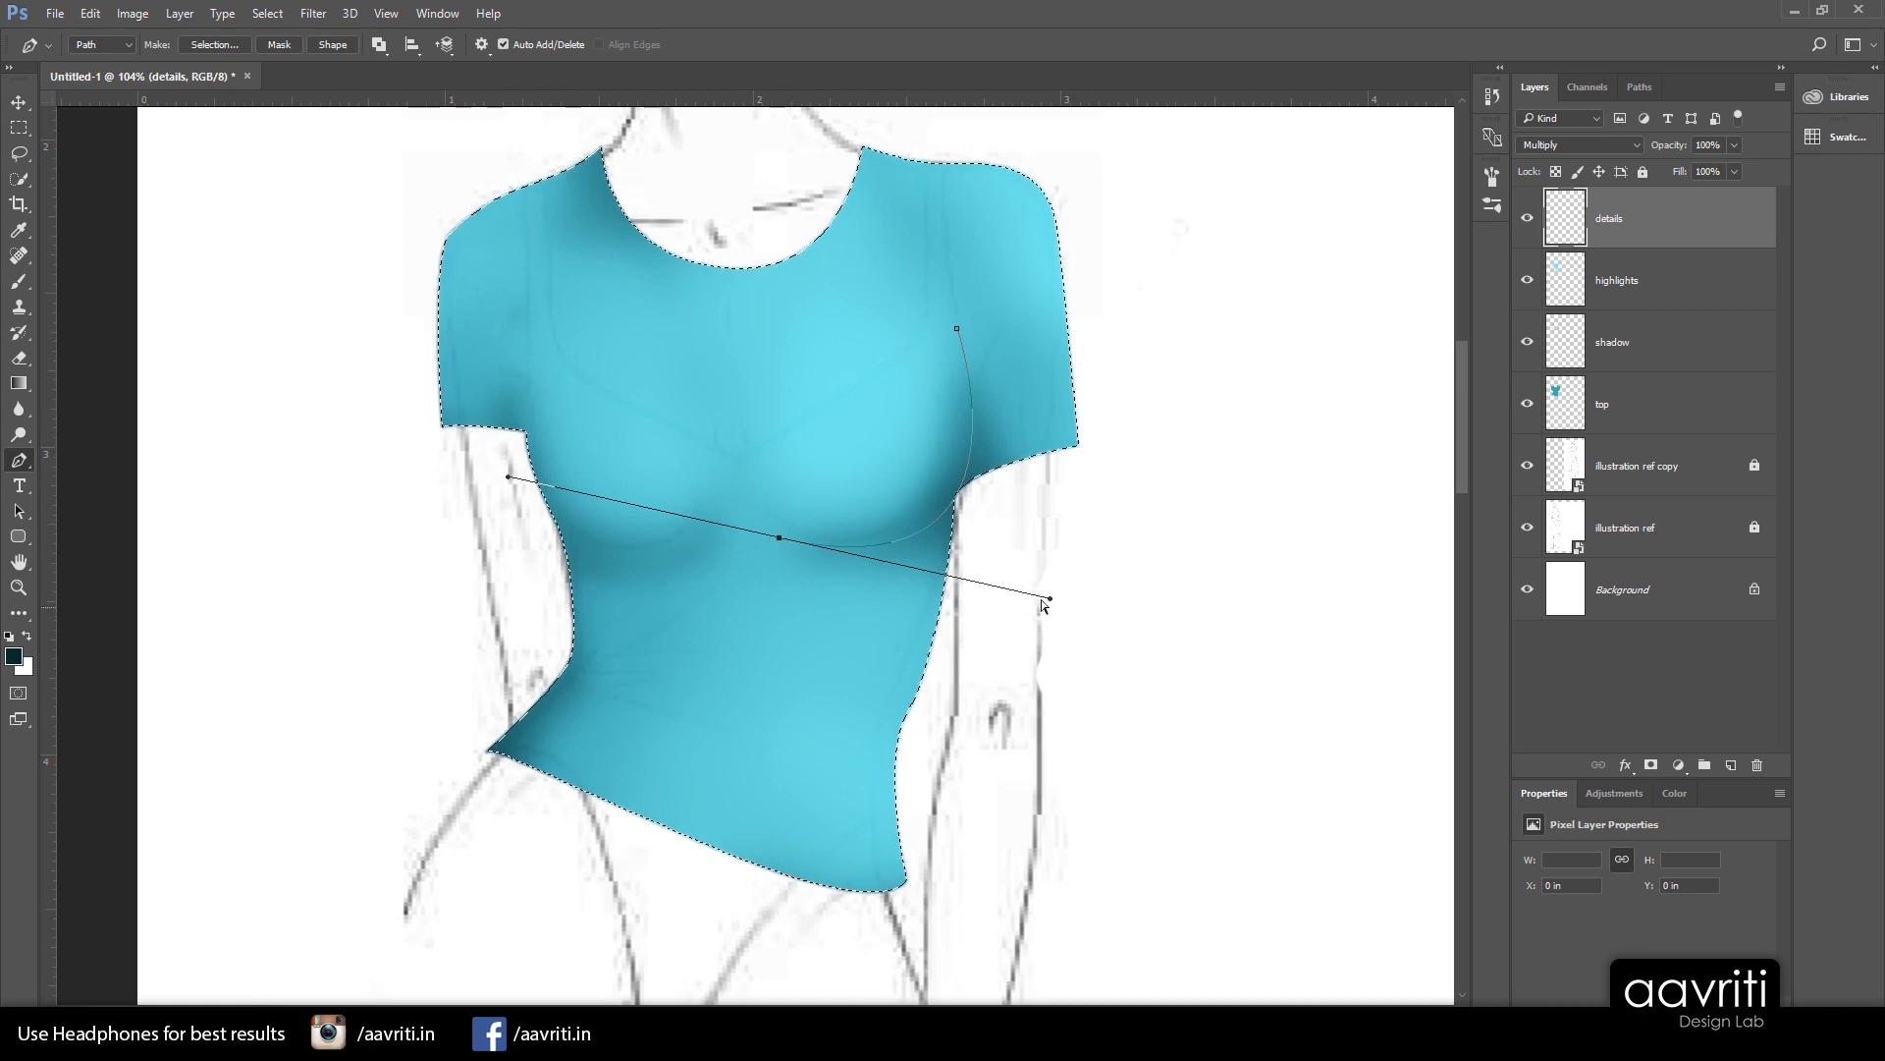
{"action": "left_click_drag", "start_coordinate": [1049, 600], "coordinate": [1048, 593]}
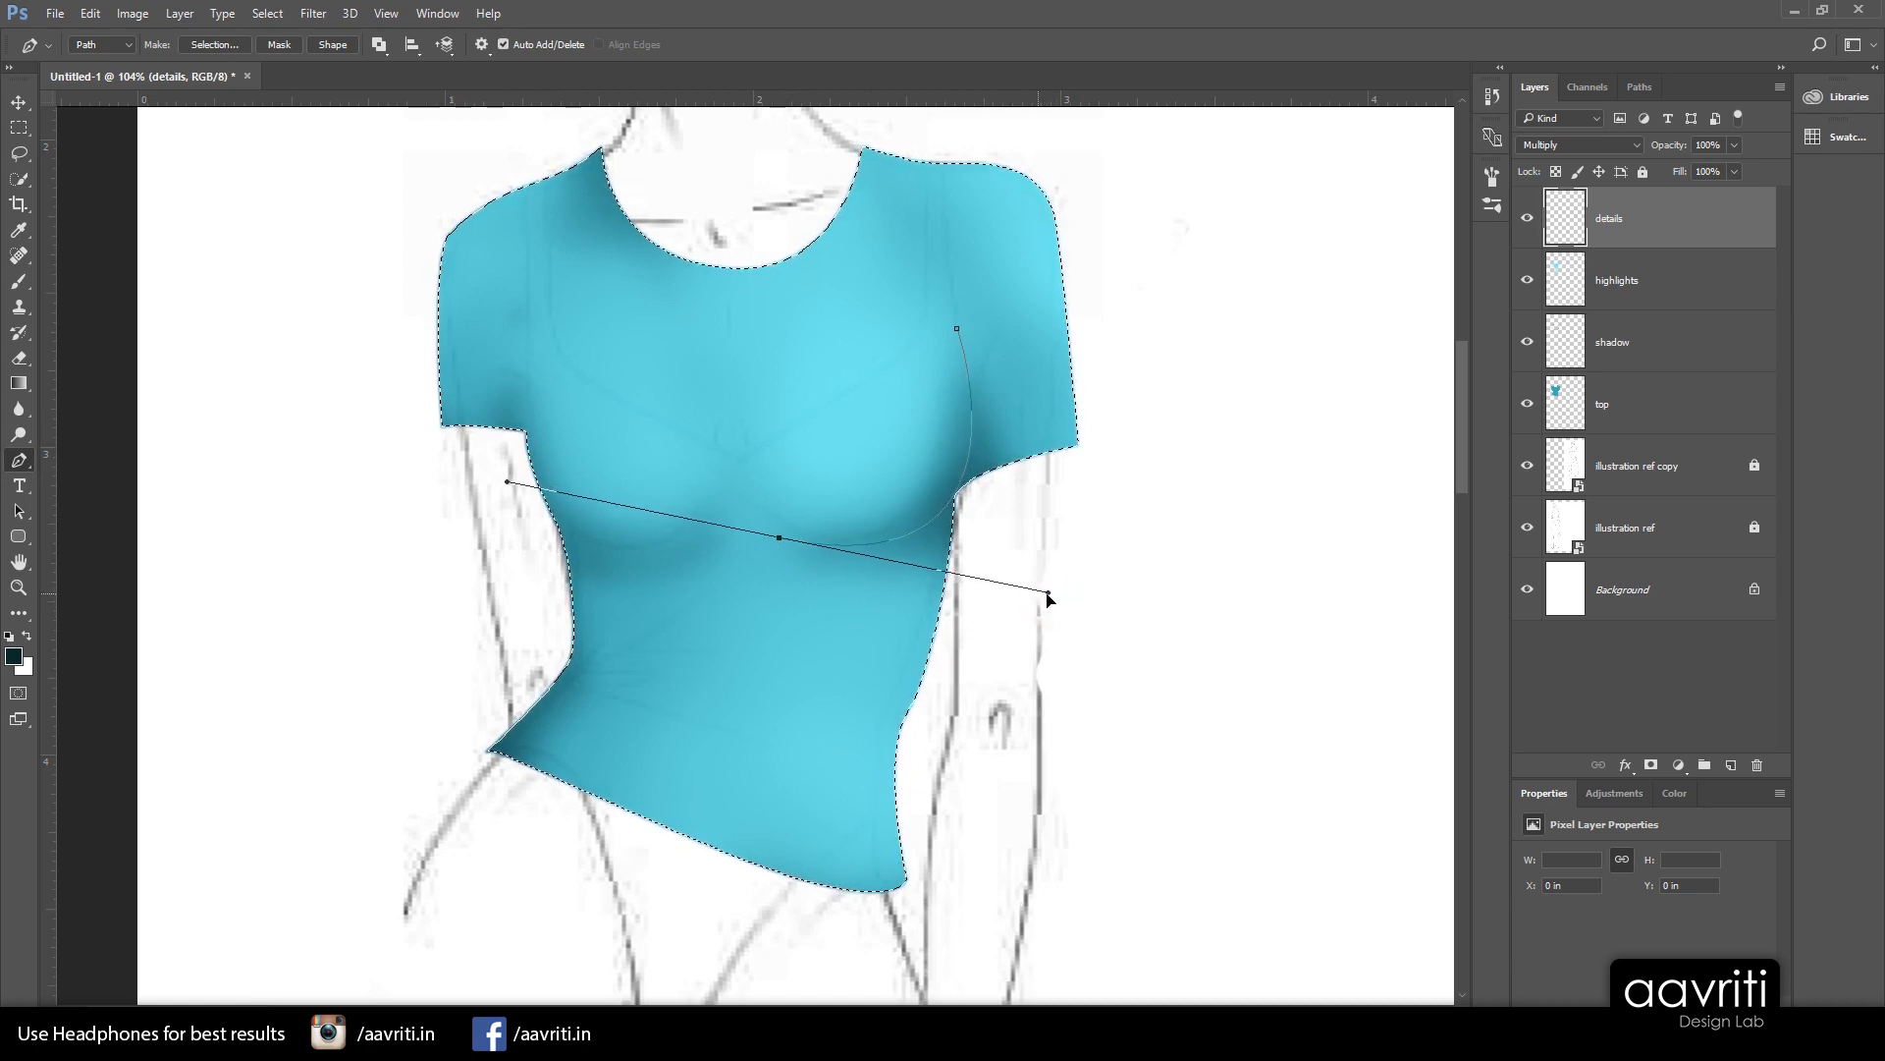
Stroke the fine-tuned right bust path with the Brush and Simulate Pressure on the details layer, and delete the path
{"action": "left_click_drag", "start_coordinate": [958, 328], "coordinate": [965, 328]}
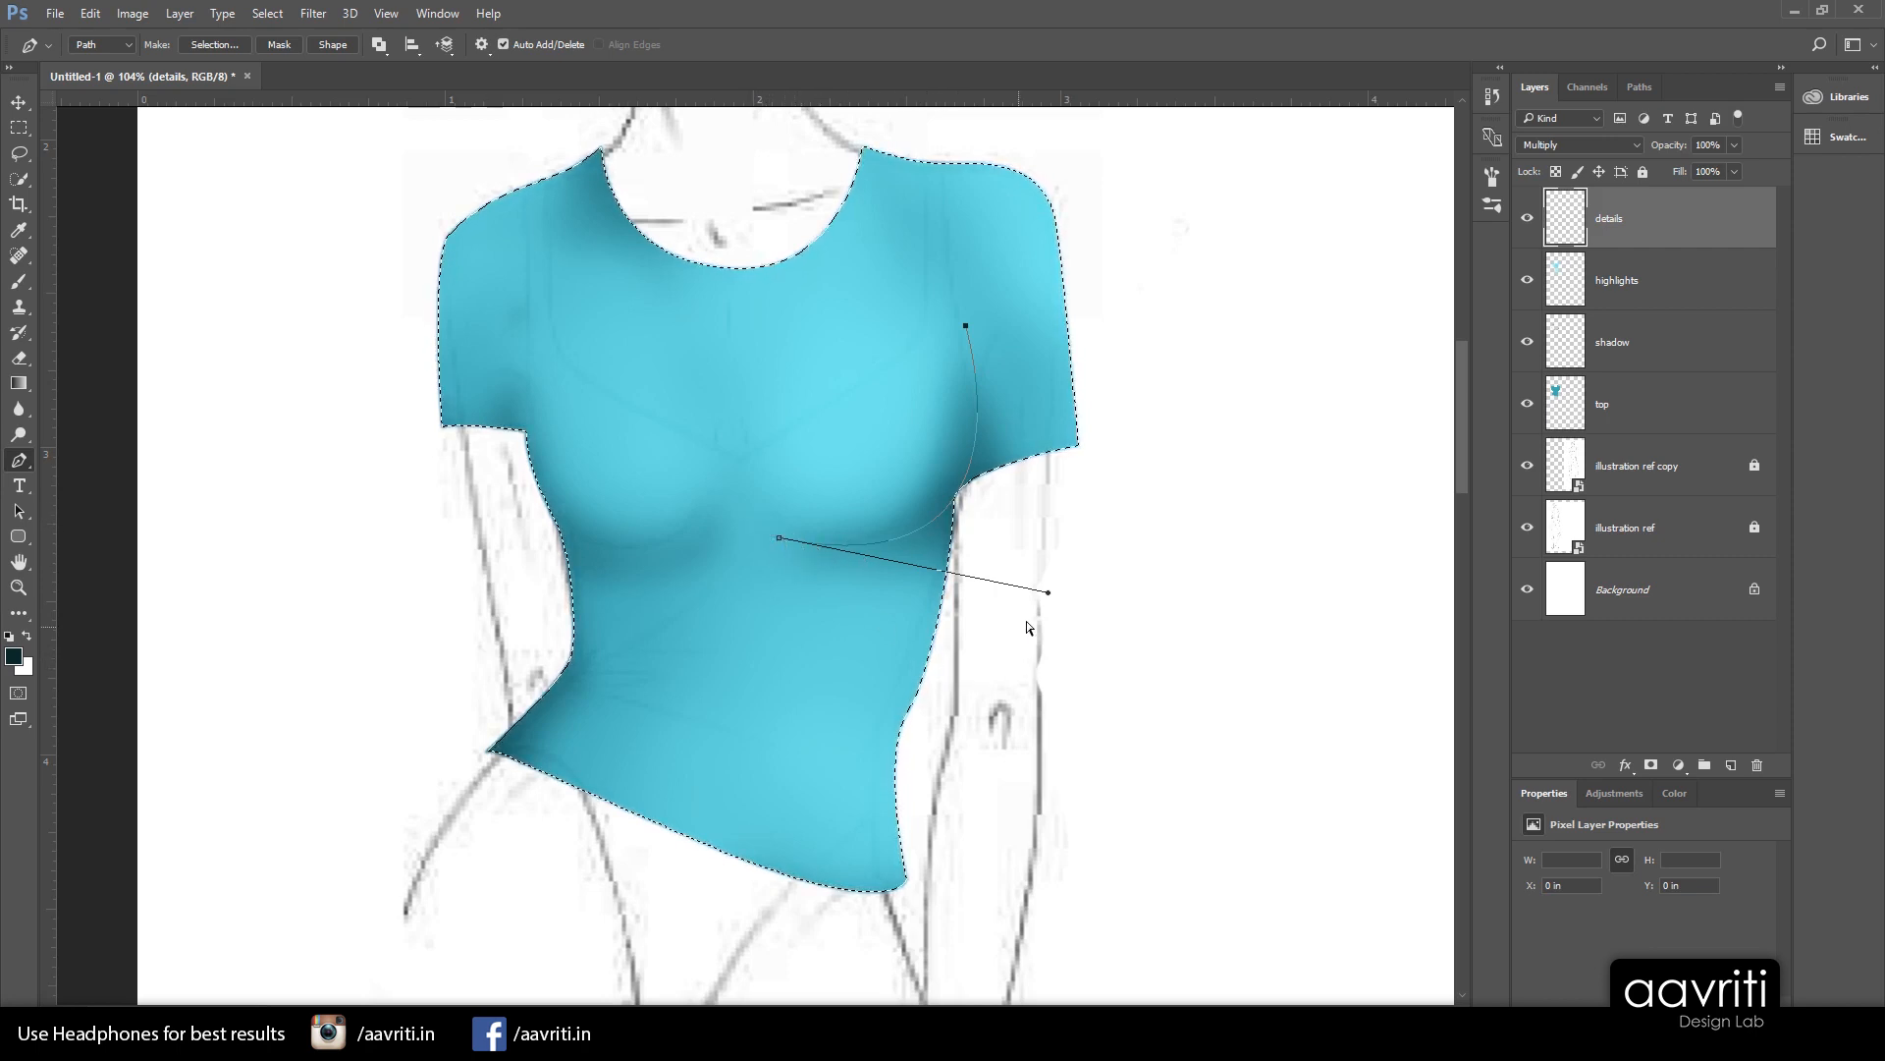
{"action": "left_click_drag", "start_coordinate": [1047, 592], "coordinate": [1047, 609]}
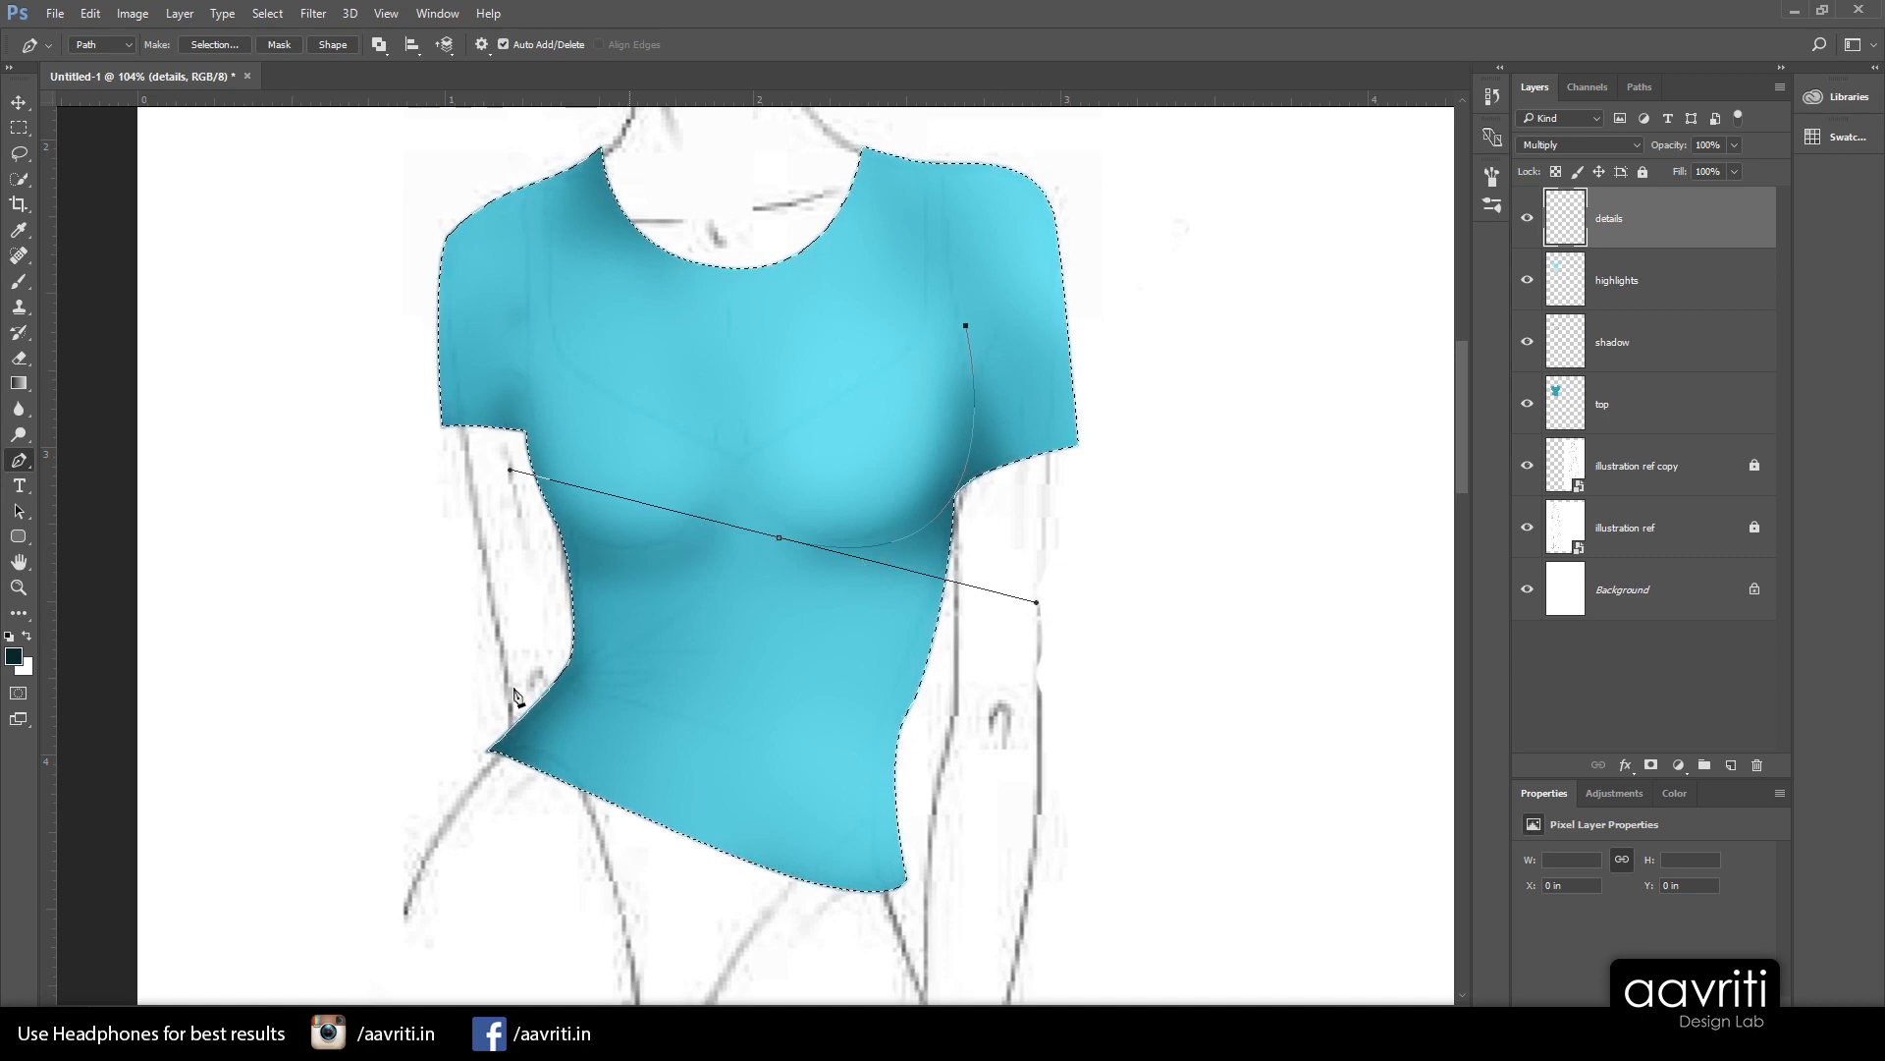
{"action": "right_click", "coordinate": [724, 567]}
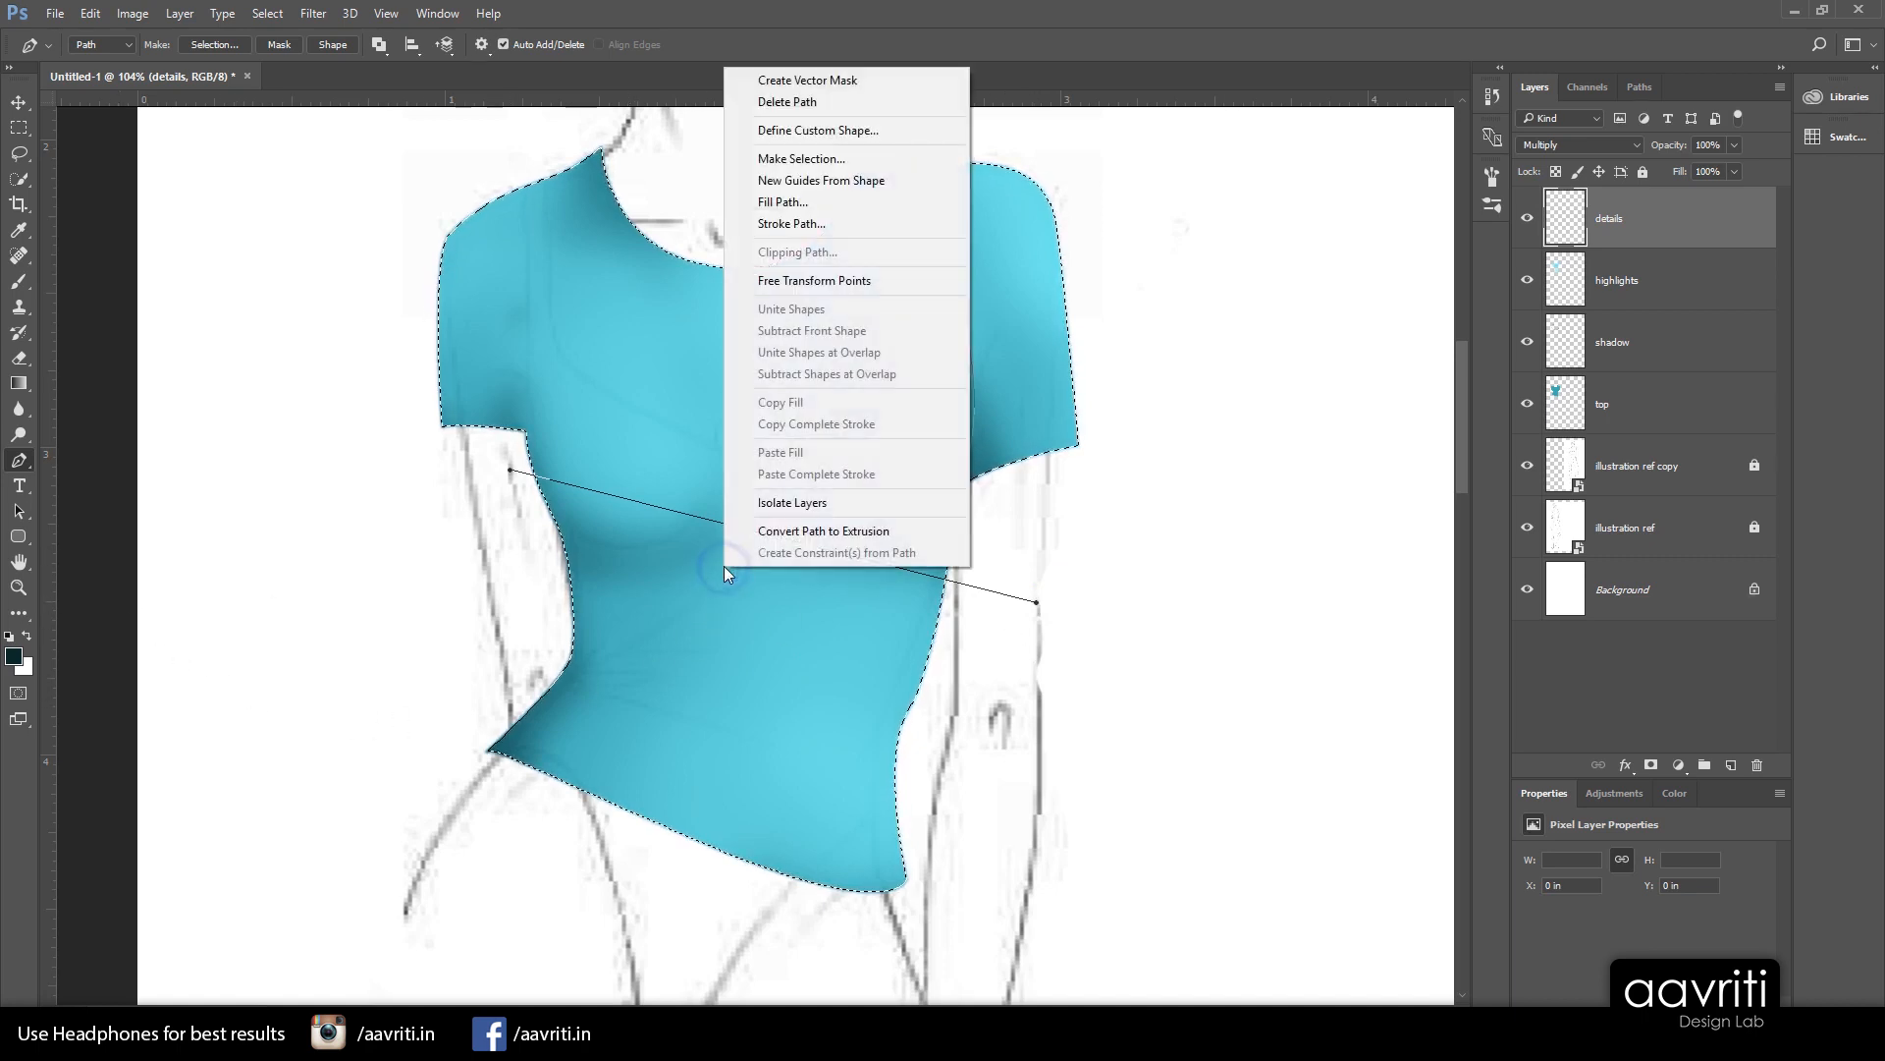
{"action": "left_click", "coordinate": [815, 224]}
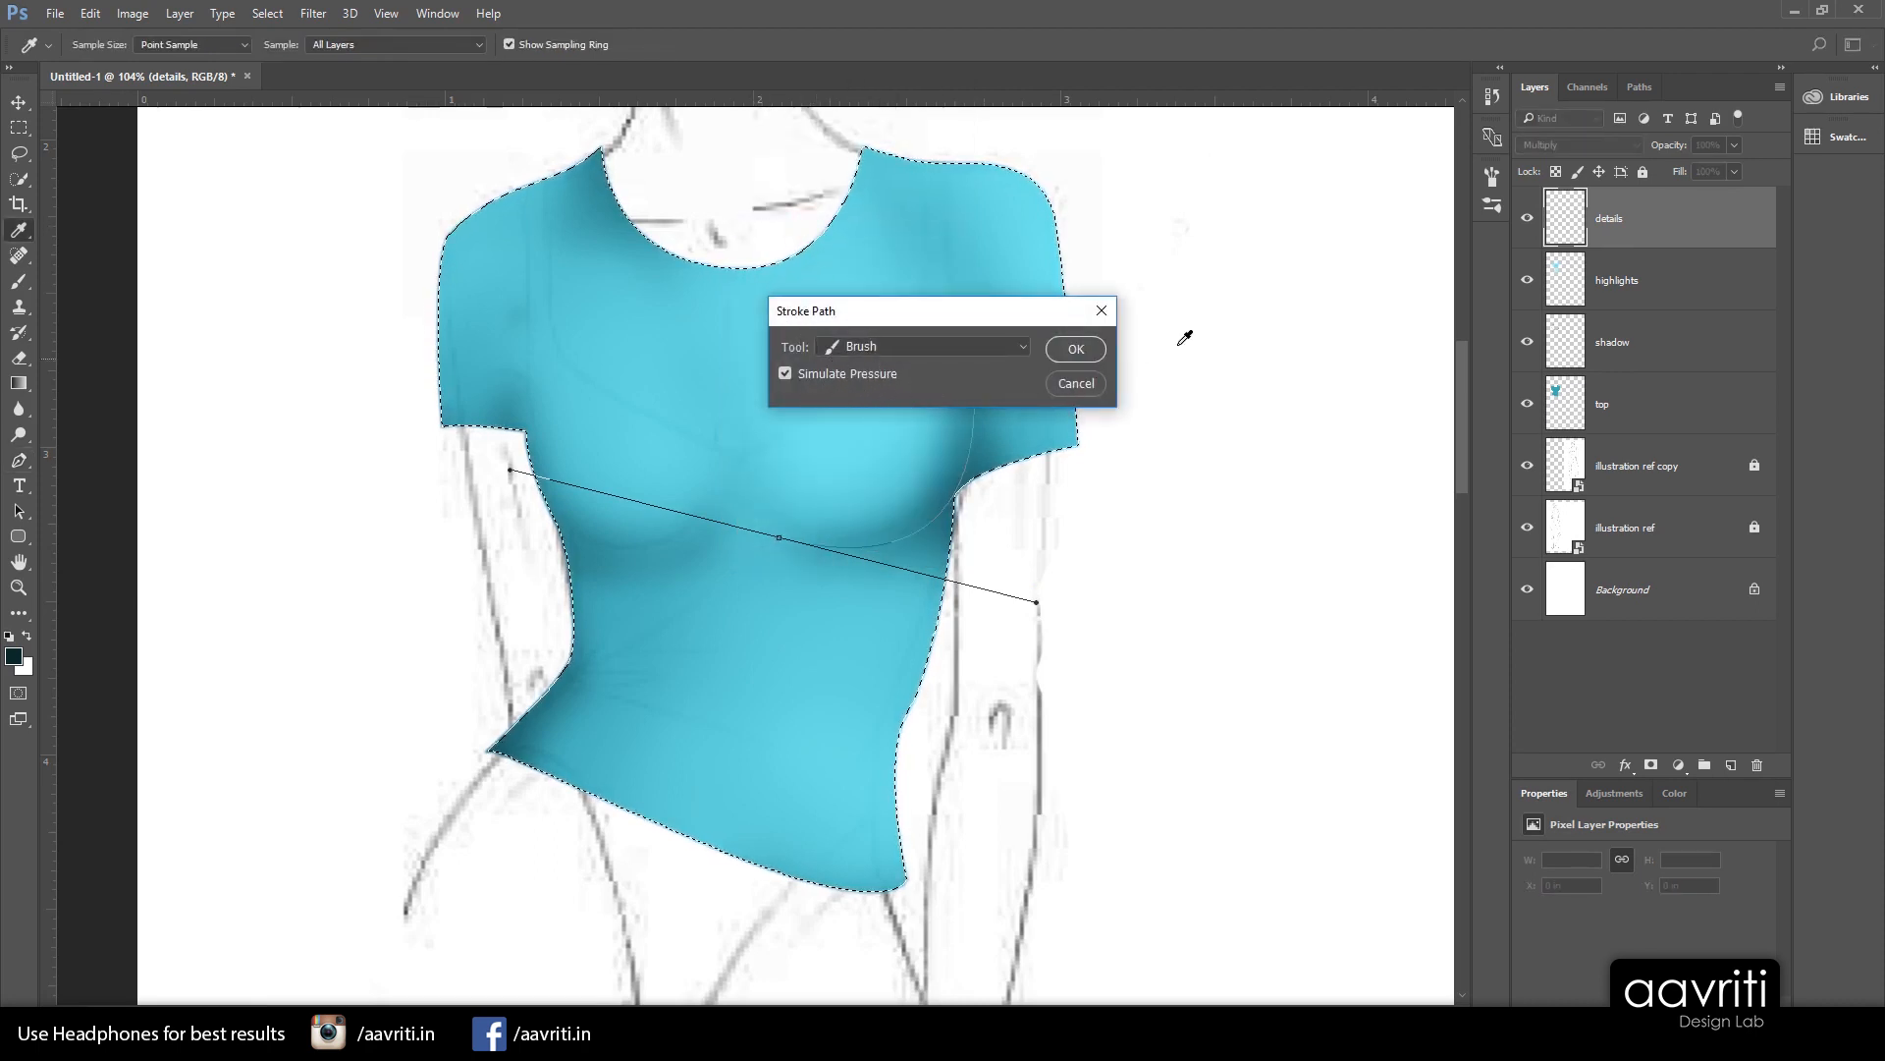
{"action": "left_click", "coordinate": [1094, 350]}
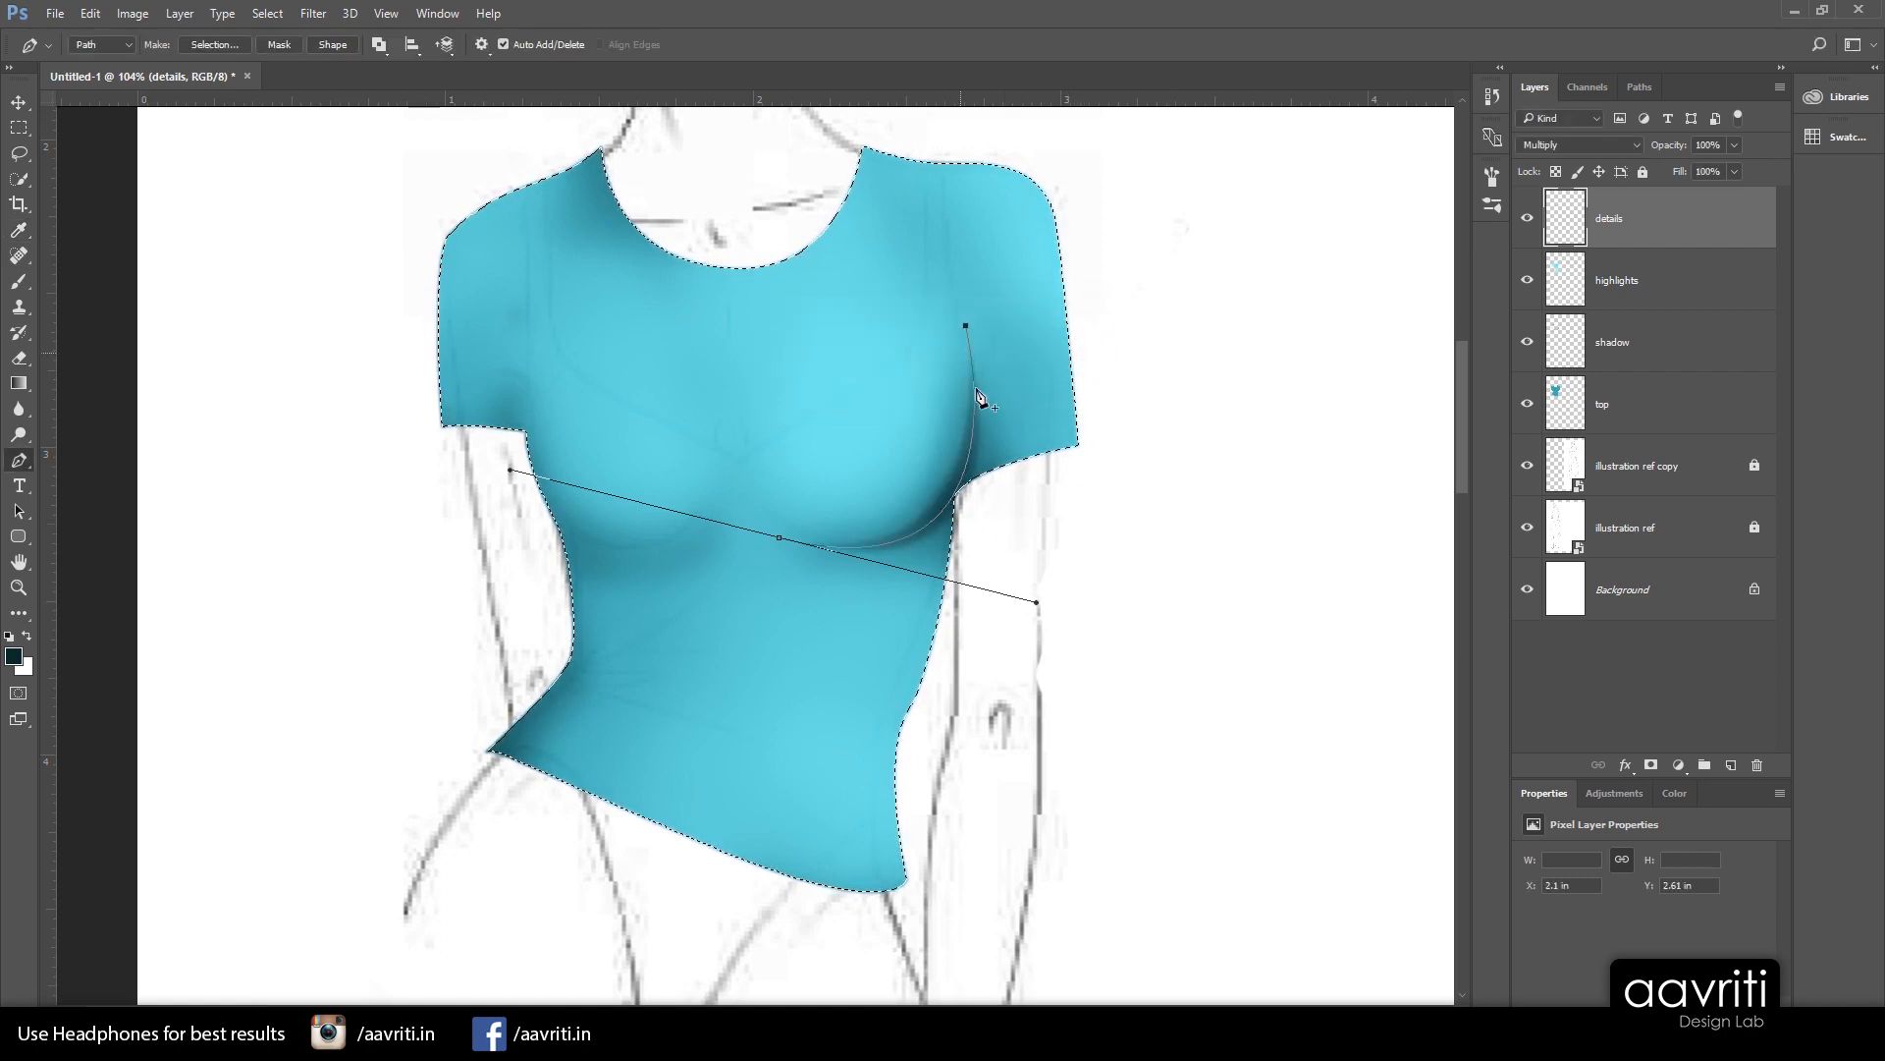
{"action": "right_click", "coordinate": [991, 509]}
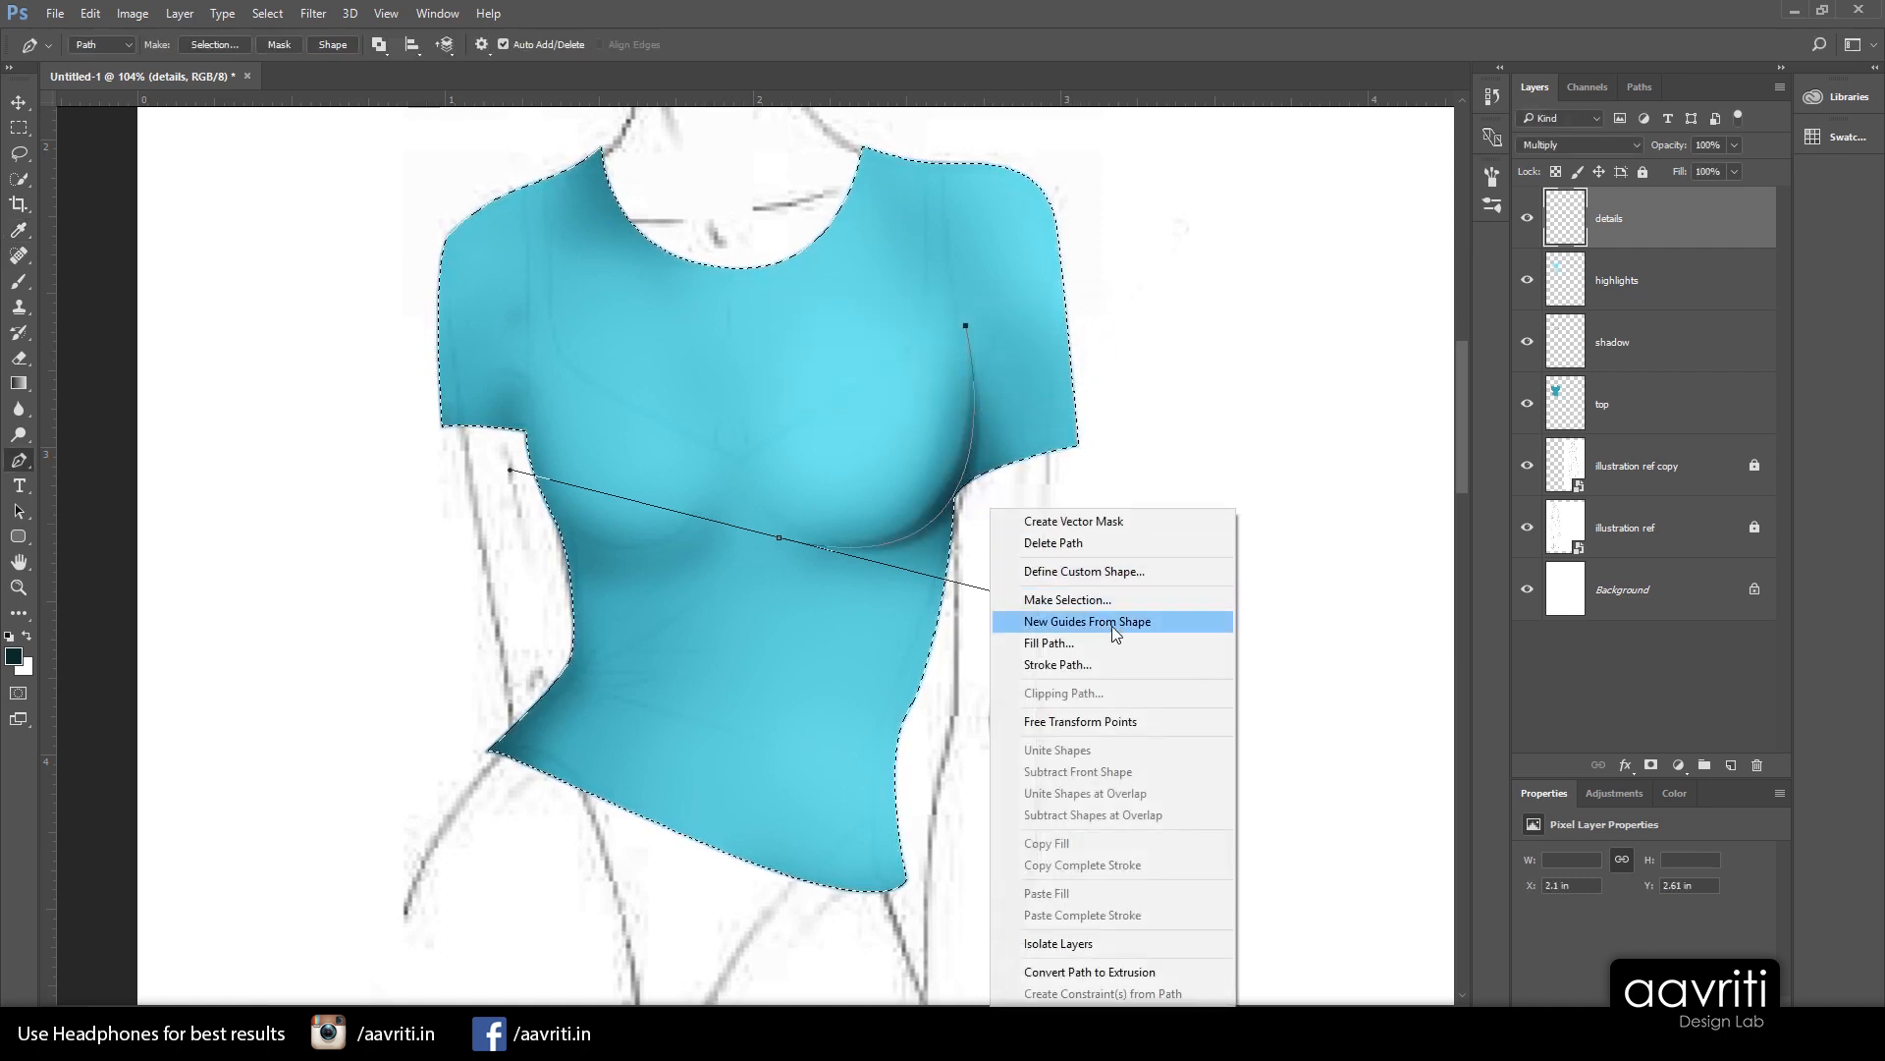
{"action": "left_click", "coordinate": [1095, 542]}
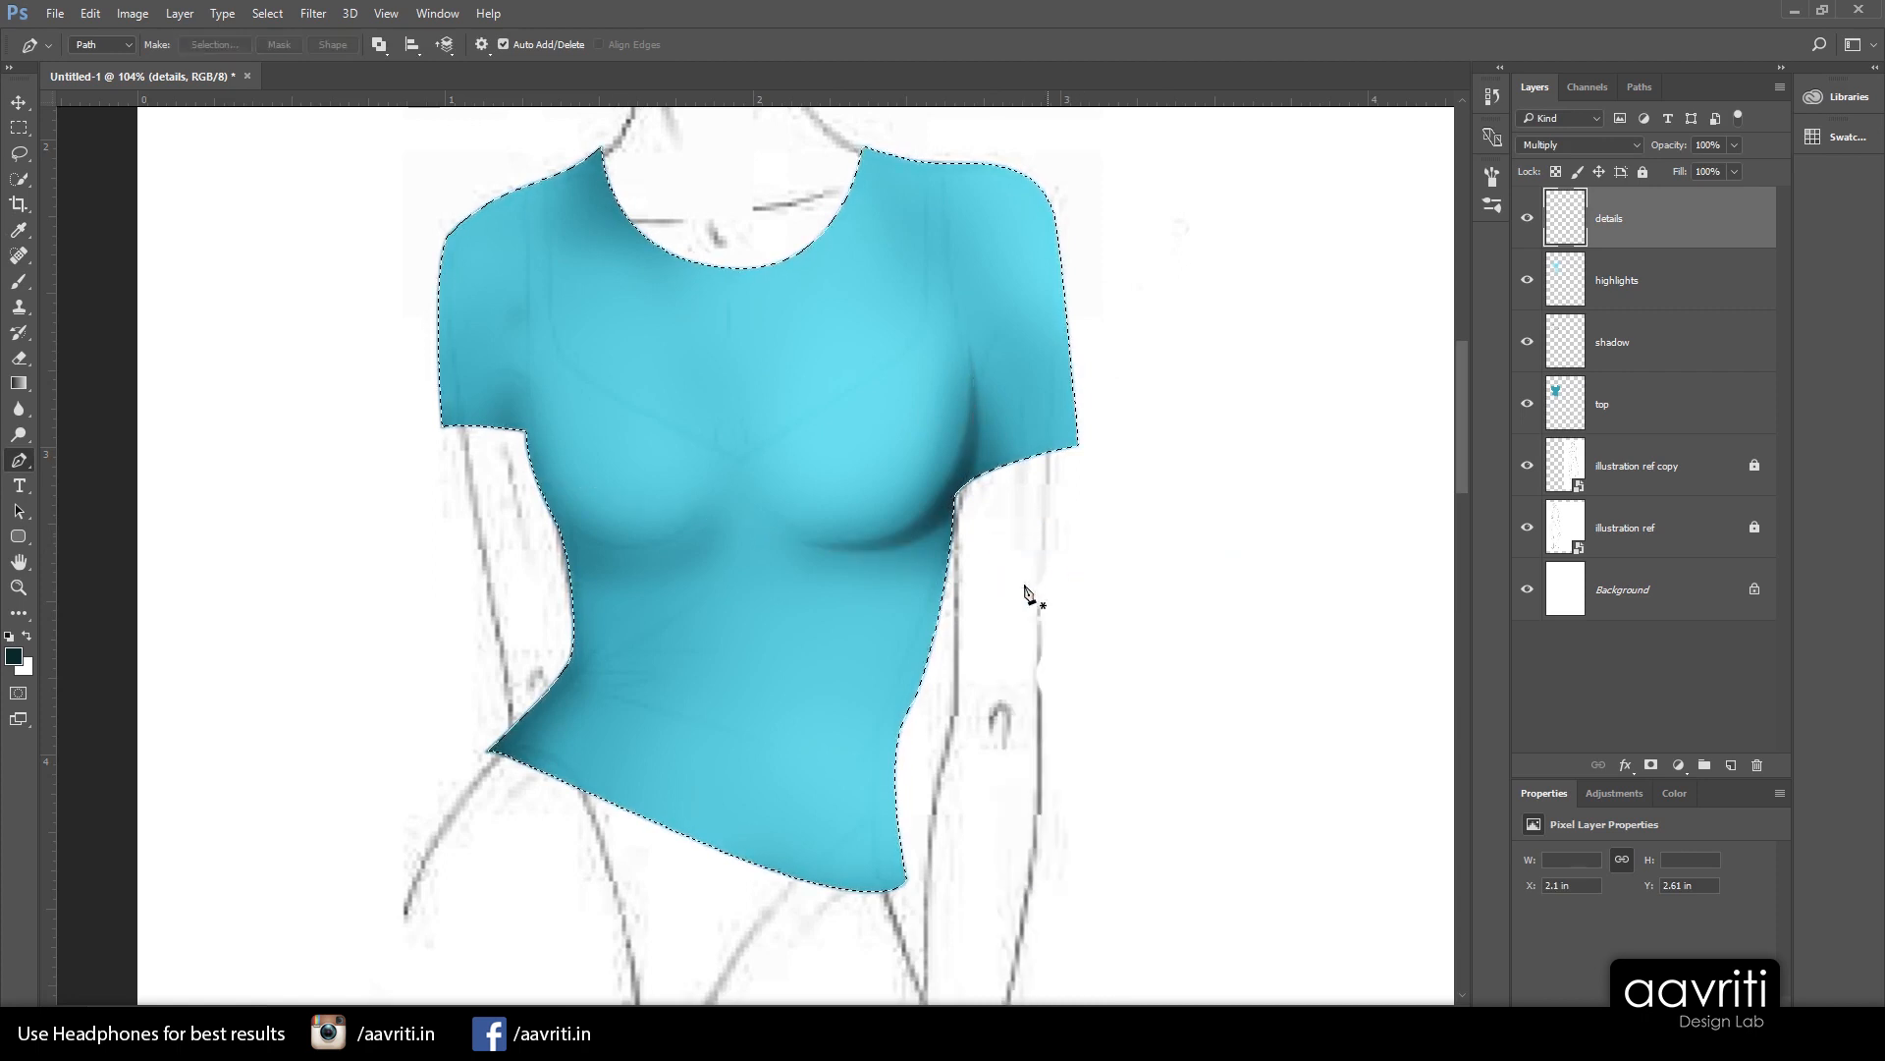
Switch to the Eraser for the details layer and set its opacity to 11%
{"action": "scroll", "coordinate": [982, 639], "scroll_direction": "down", "scroll_amount": 3}
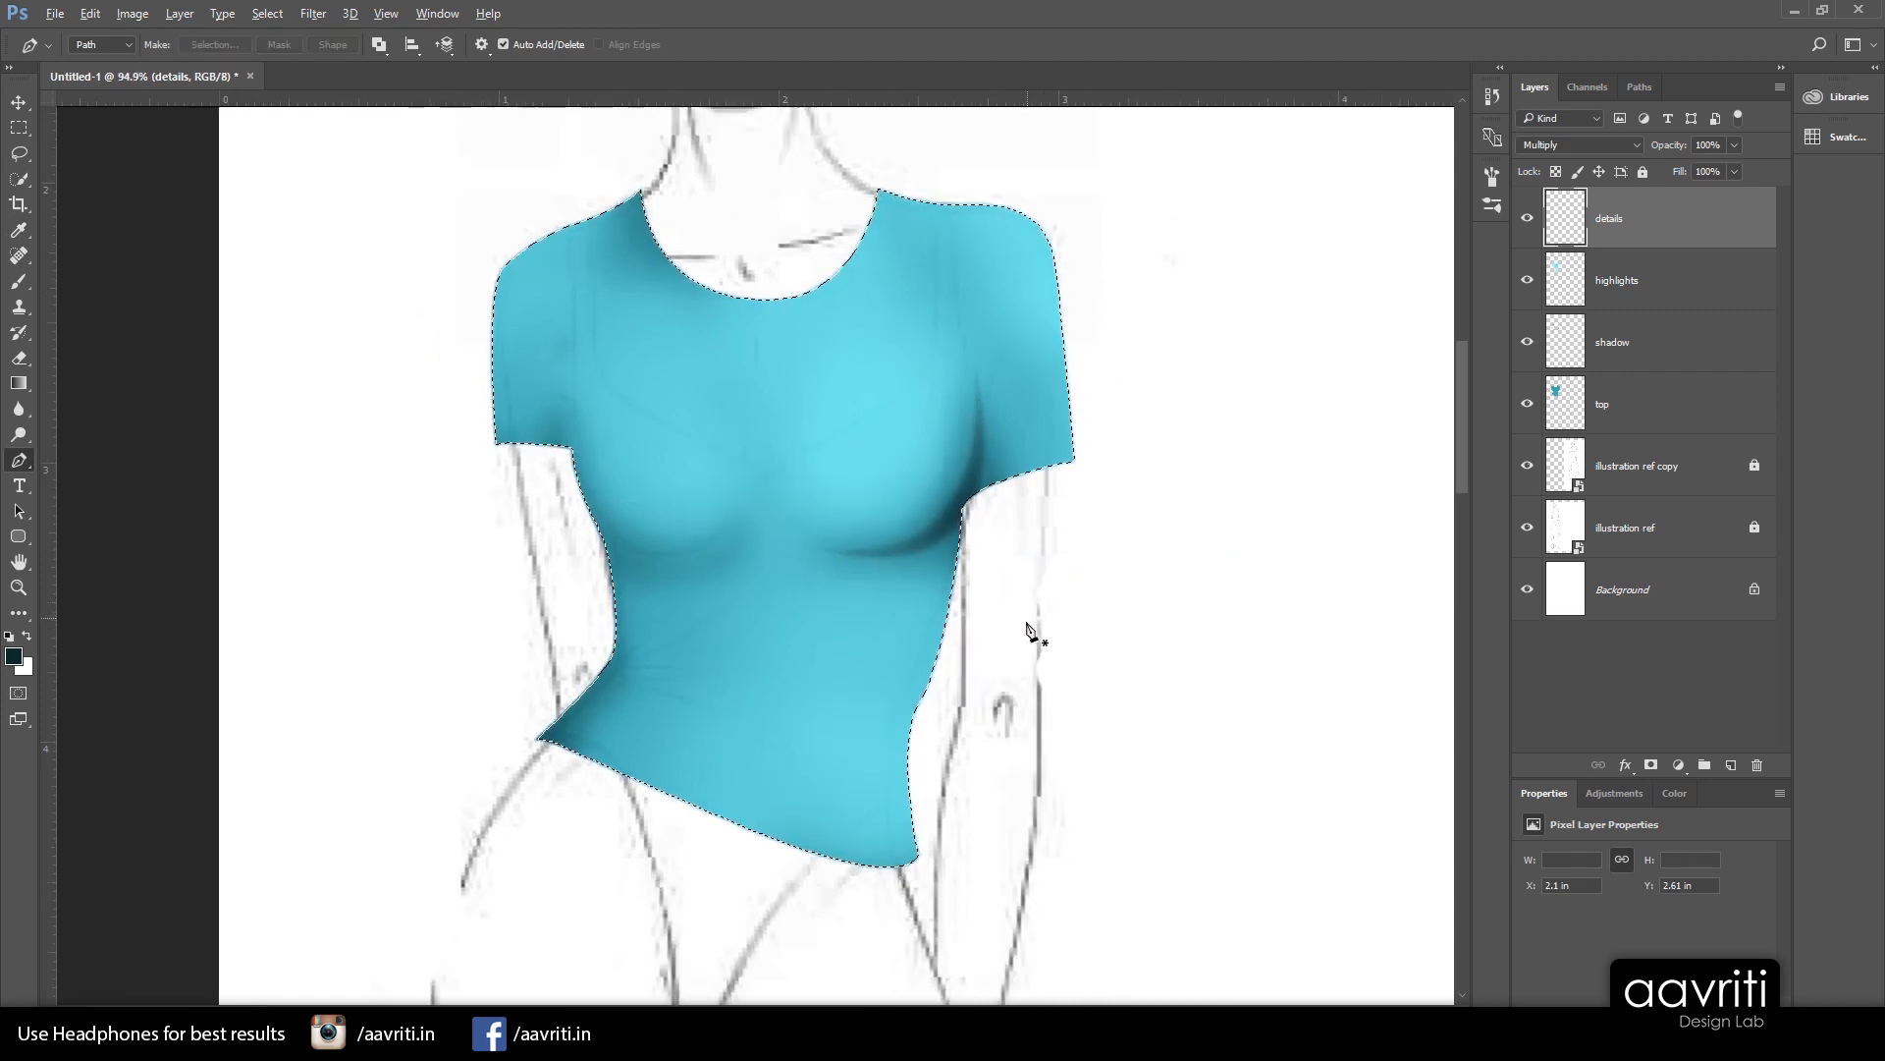
{"action": "scroll", "coordinate": [987, 574], "scroll_direction": "up", "scroll_amount": 2}
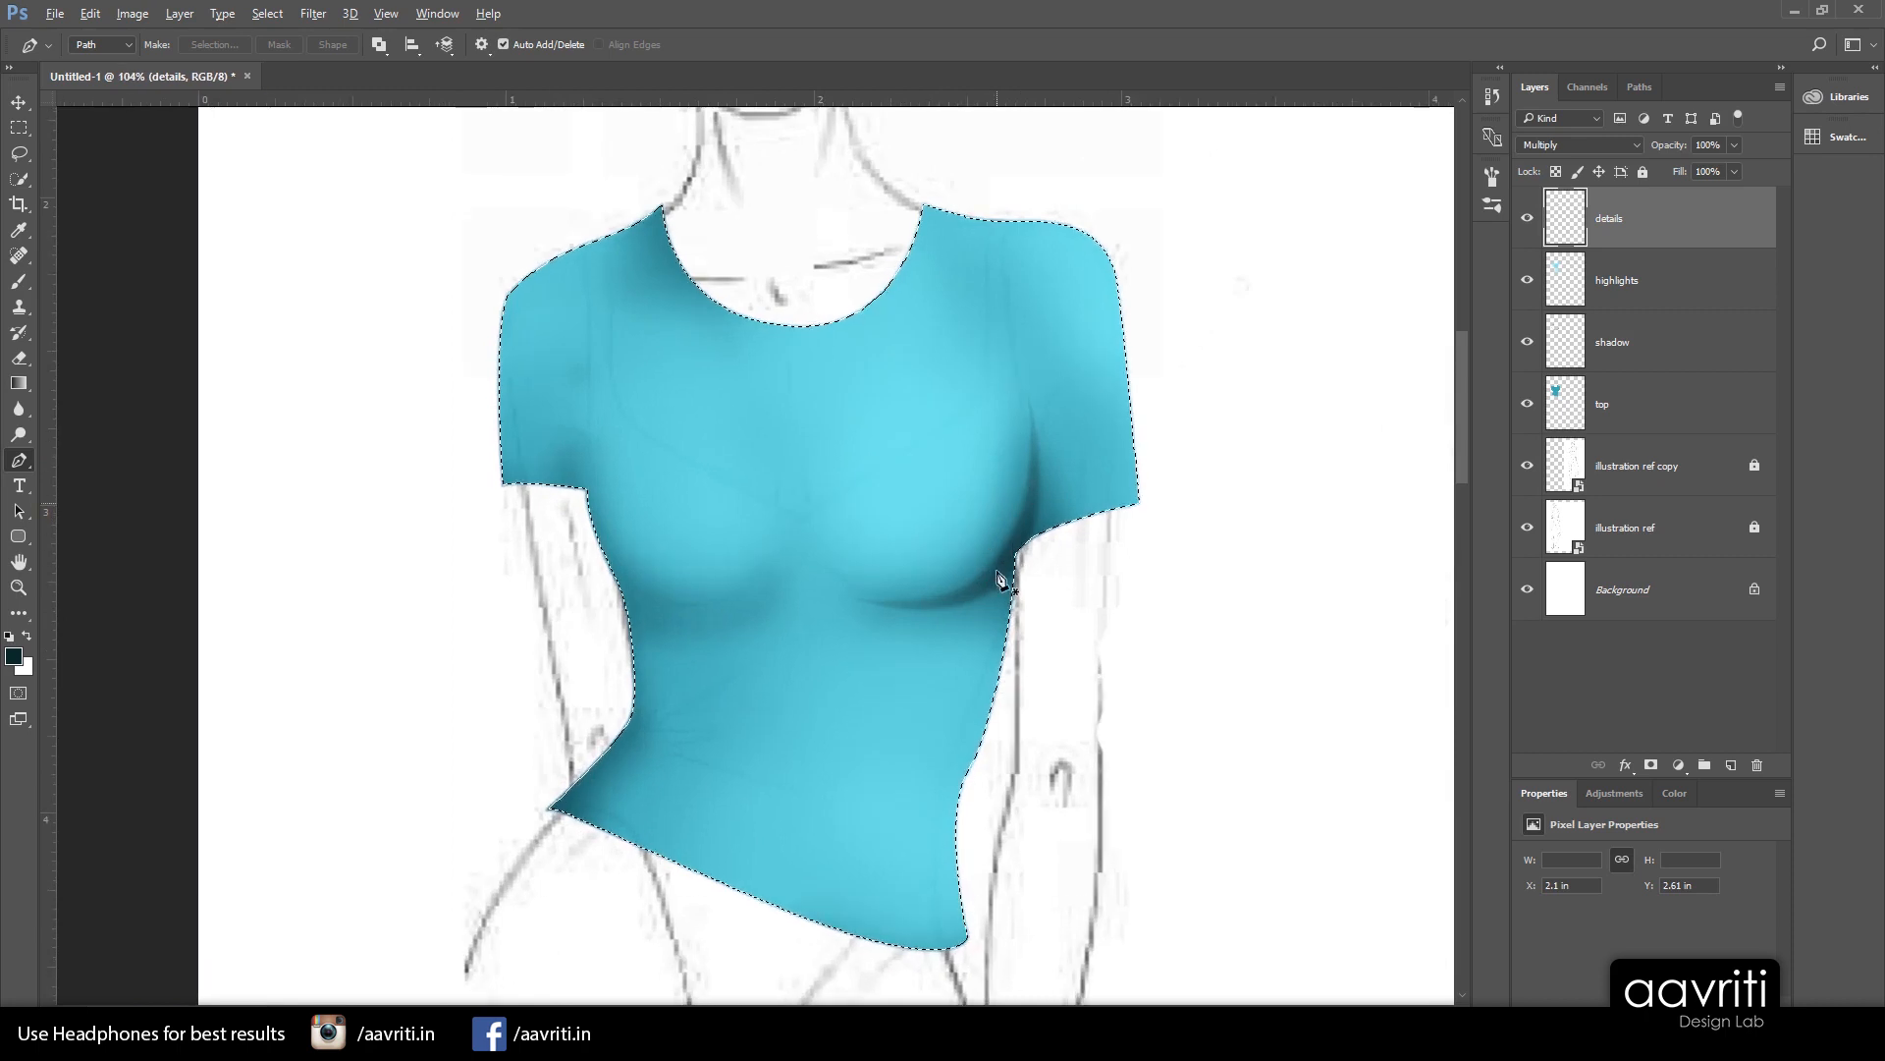
{"action": "scroll", "coordinate": [1071, 548], "scroll_direction": "up", "scroll_amount": 2}
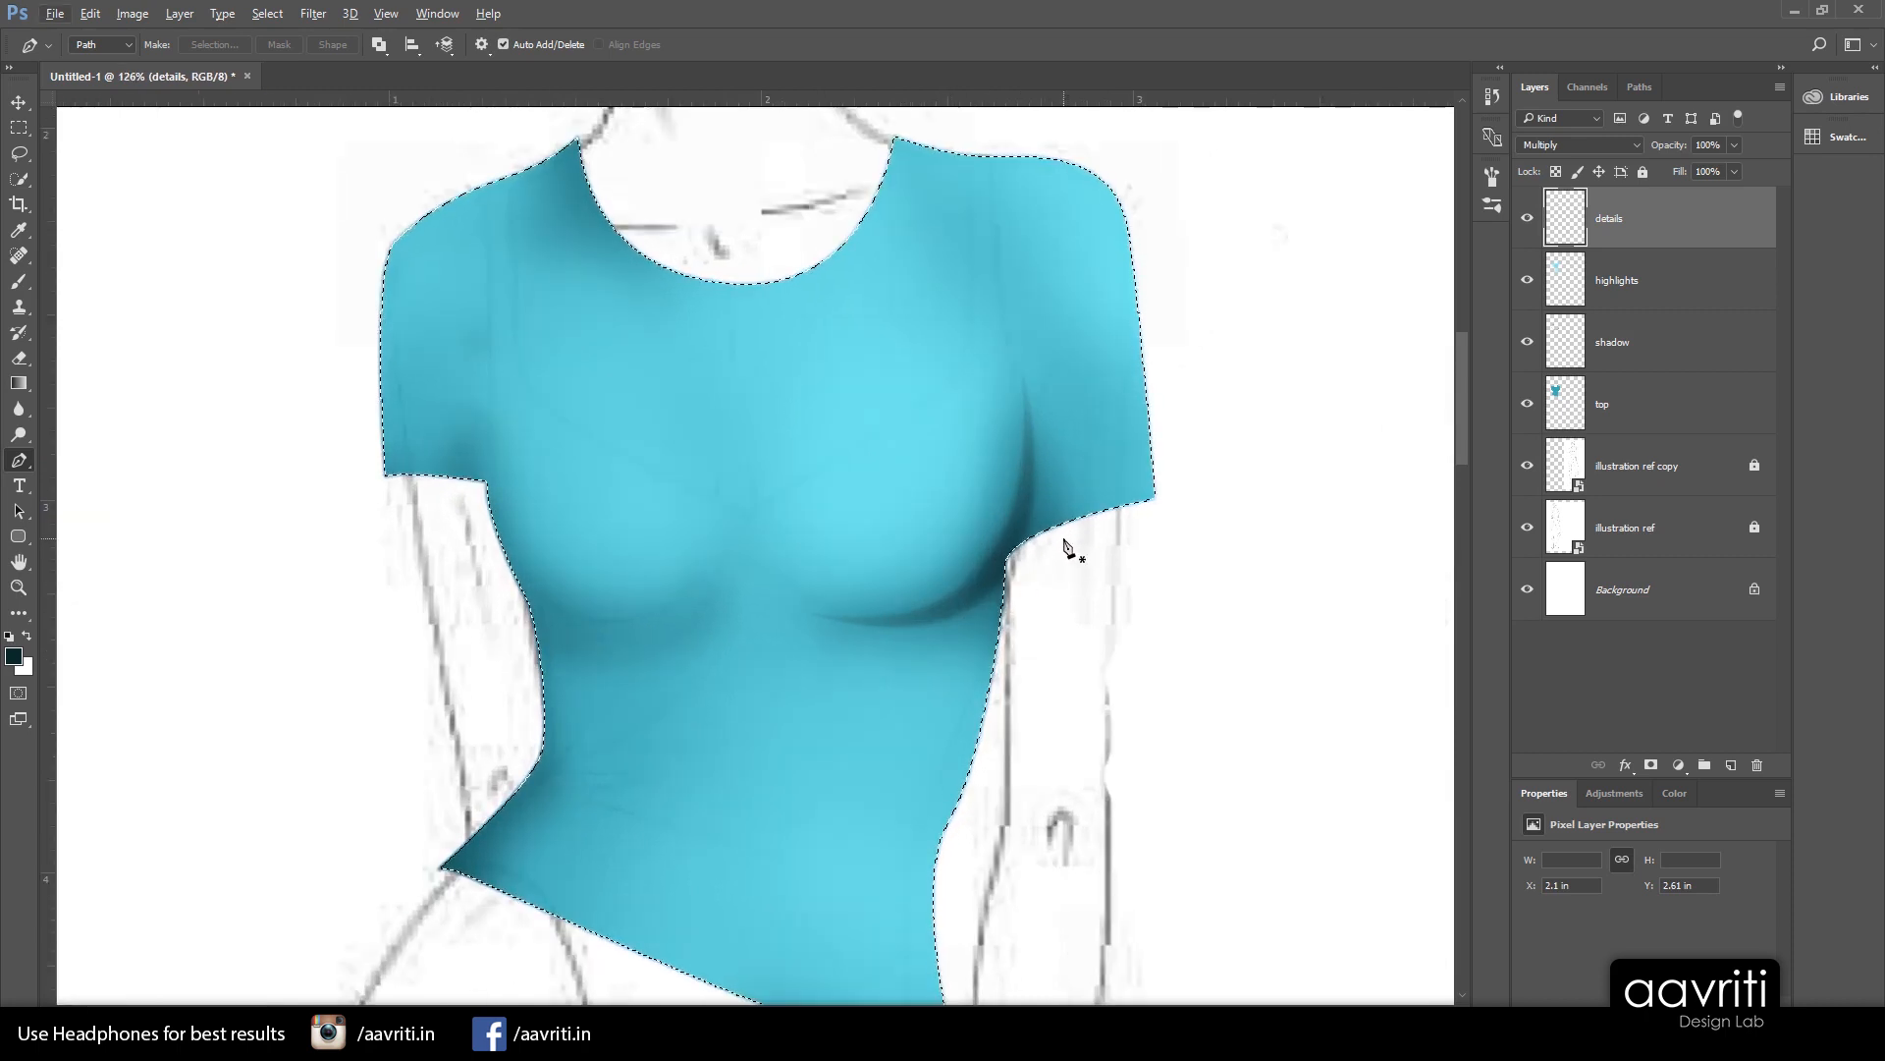
{"action": "key", "text": "e"}
{"action": "key", "text": "alt+e"}
{"action": "key", "text": "Escape"}
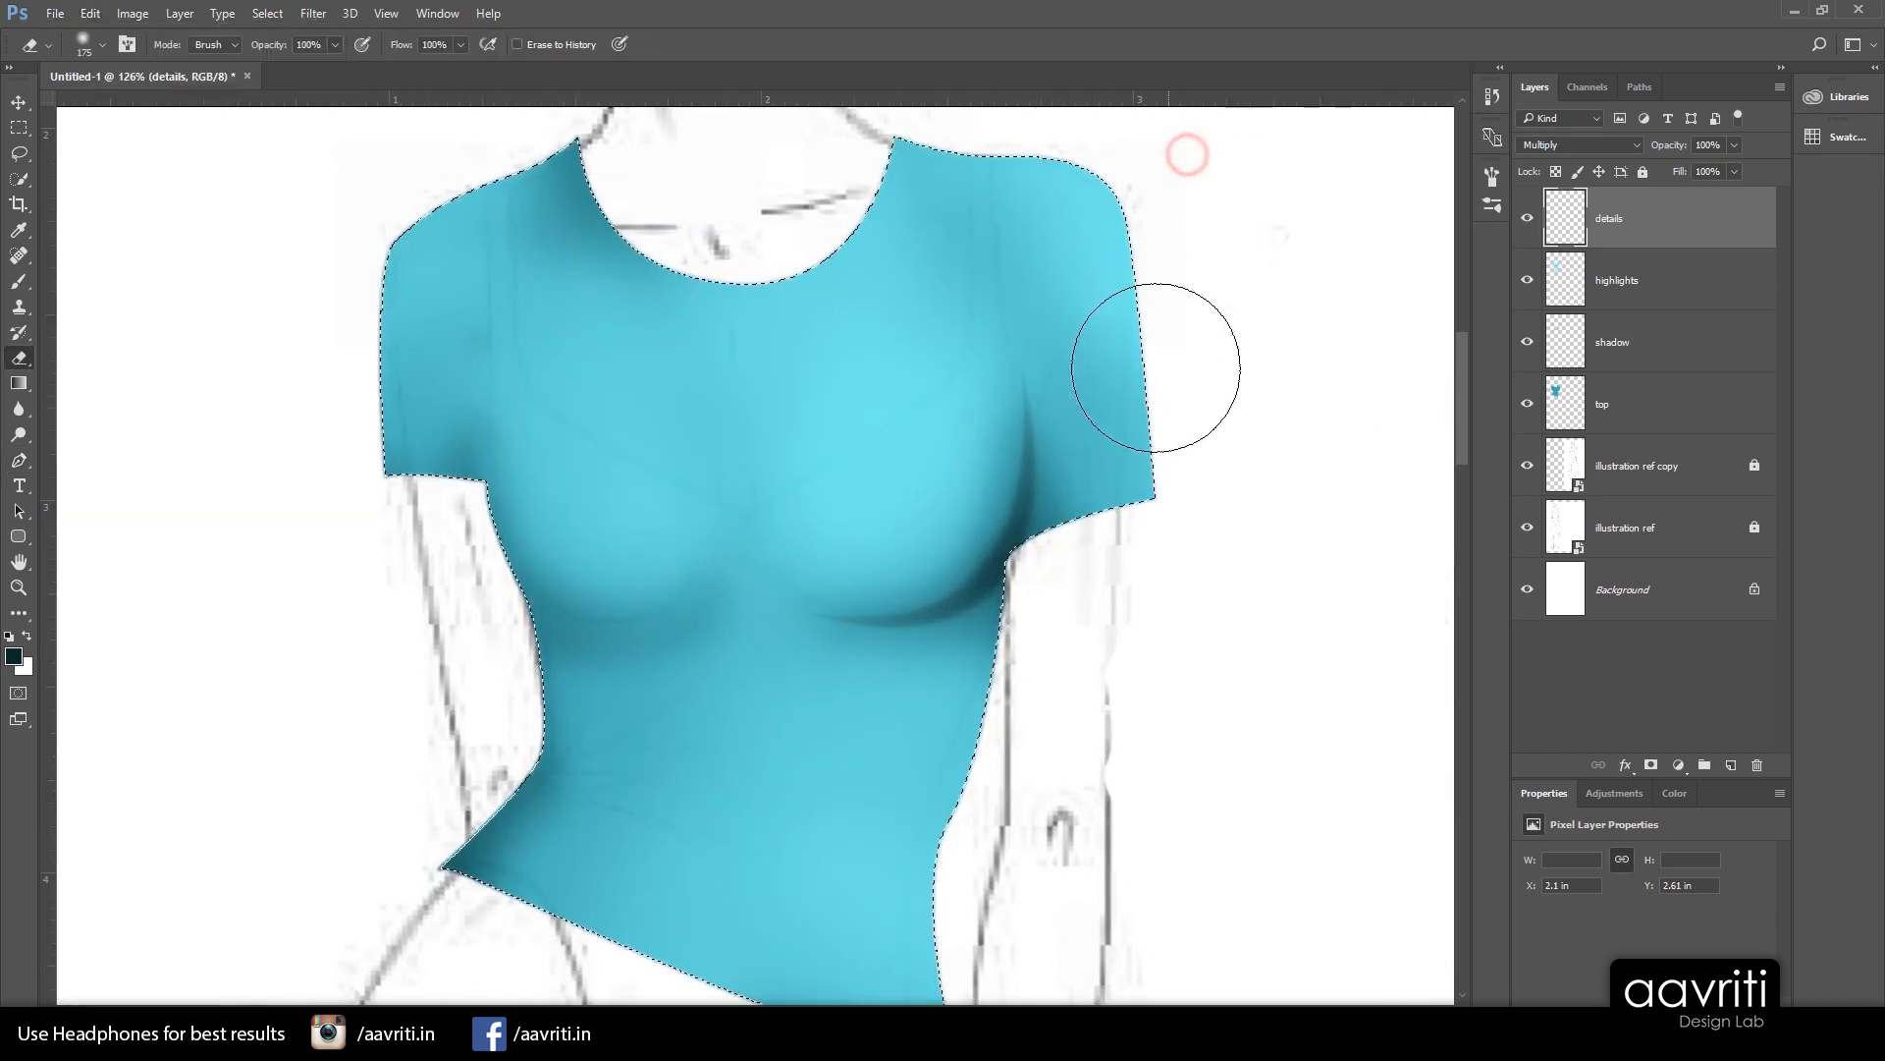
{"action": "key", "text": "p"}
{"action": "key", "text": "e"}
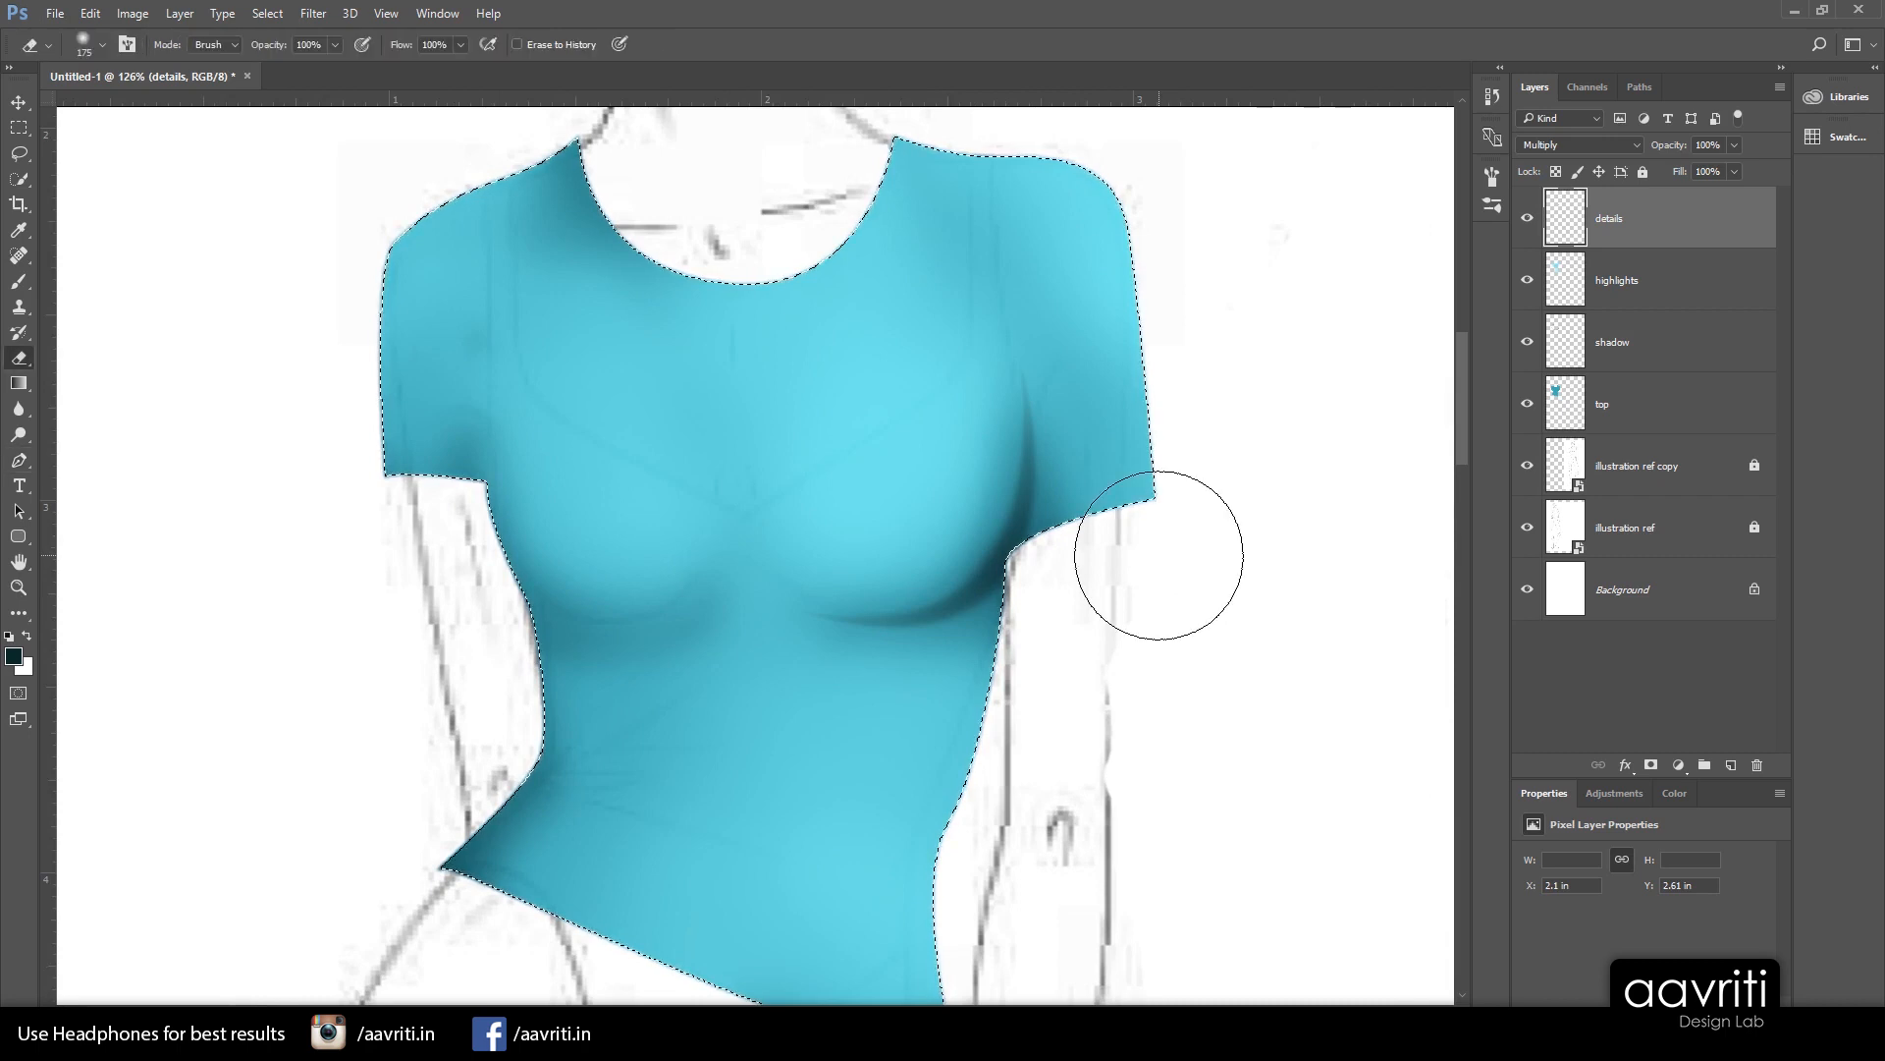
{"action": "left_click", "coordinate": [335, 45]}
{"action": "left_click_drag", "start_coordinate": [335, 68], "coordinate": [332, 72]}
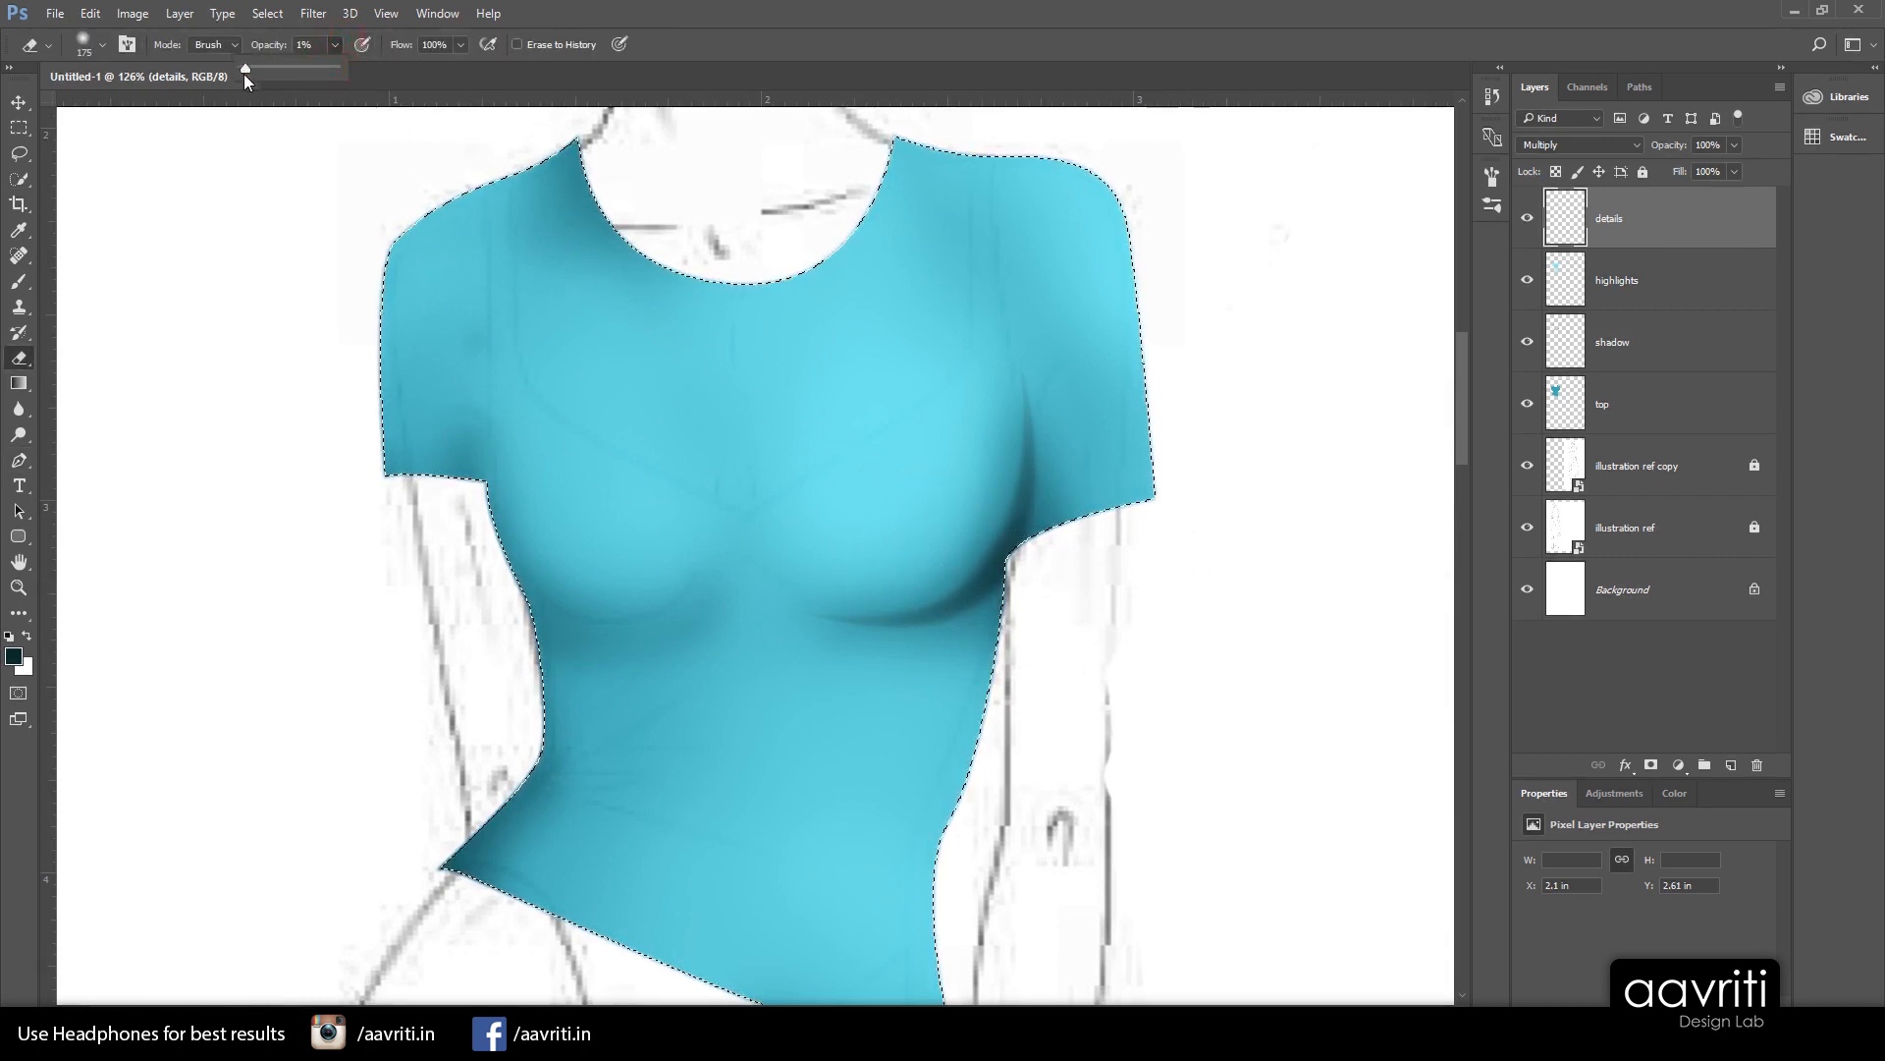
{"action": "left_click", "coordinate": [928, 47]}
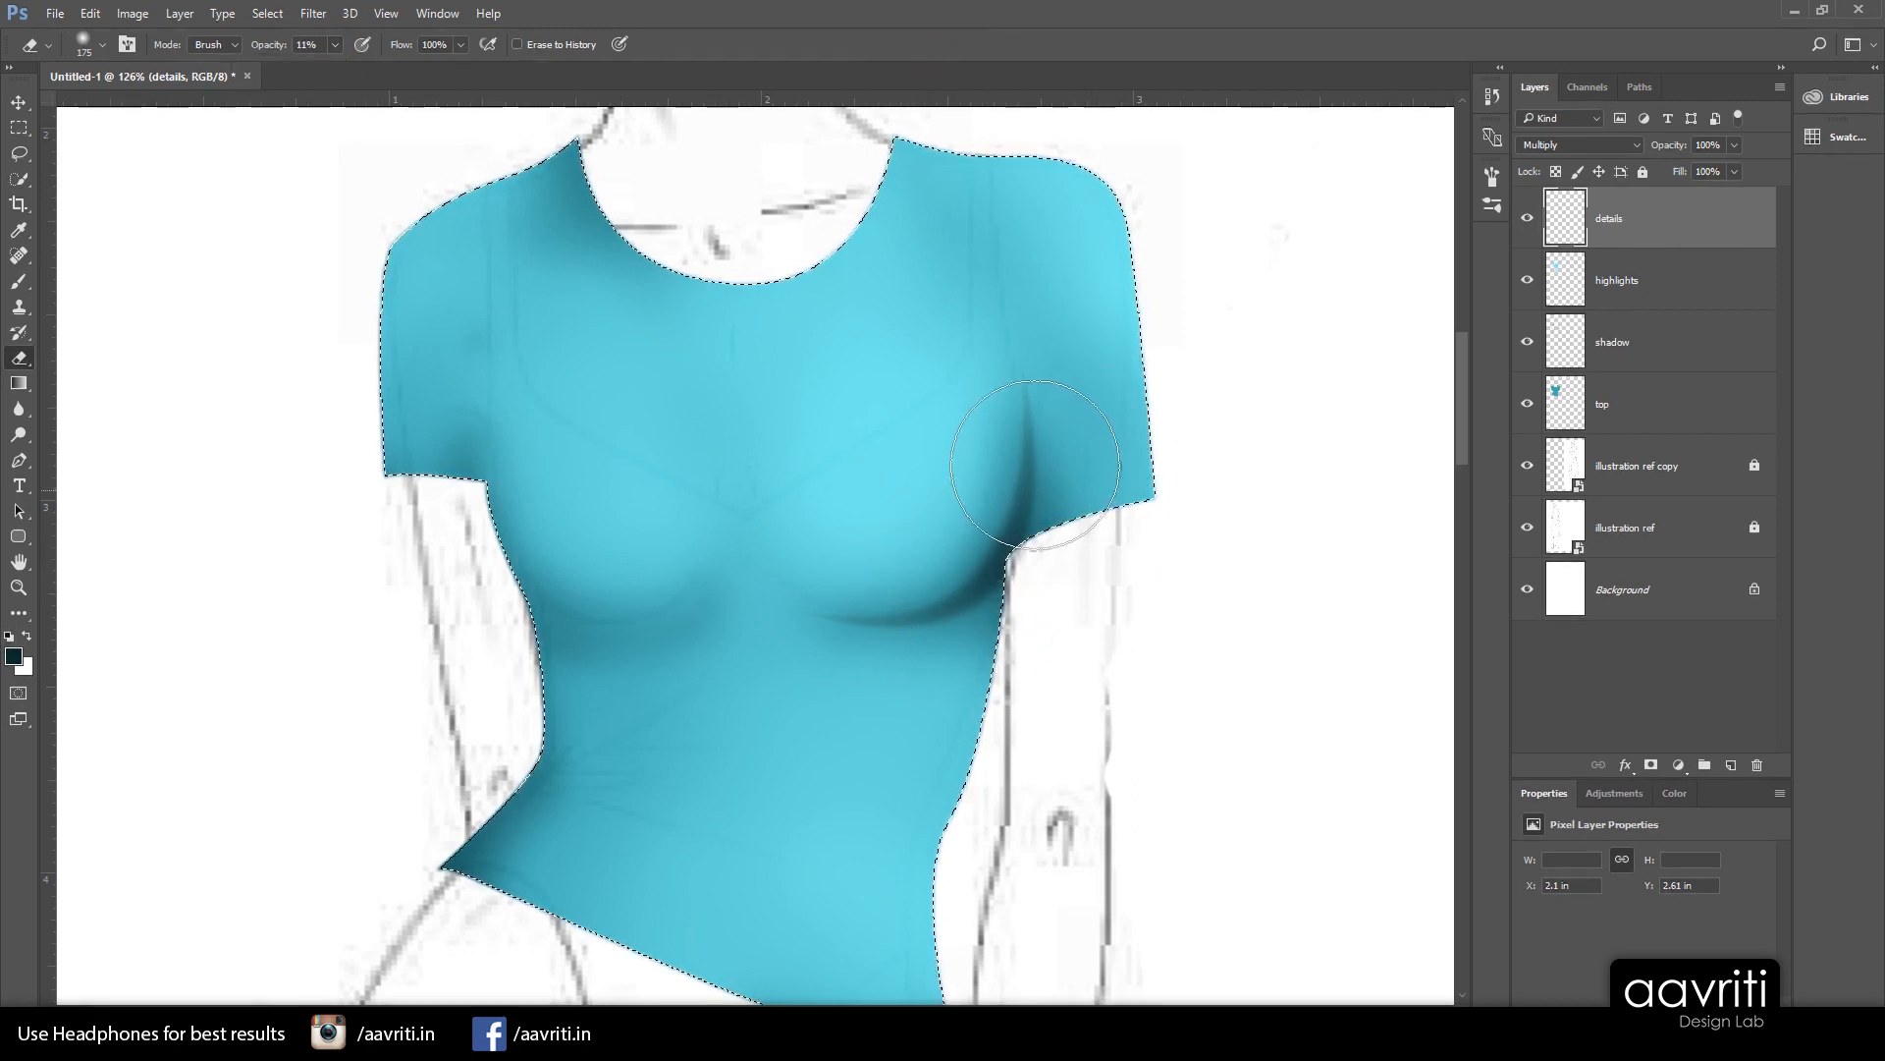
Soften the dark stroke around and under the right bust with light Eraser passes on the details layer
{"action": "mouse_move", "coordinate": [987, 555]}
{"action": "left_mouse_down"}
{"action": "mouse_move", "coordinate": [885, 585]}
{"action": "mouse_move", "coordinate": [701, 491]}
{"action": "mouse_move", "coordinate": [931, 511]}
{"action": "mouse_move", "coordinate": [633, 509]}
{"action": "mouse_move", "coordinate": [803, 503]}
{"action": "mouse_move", "coordinate": [851, 599]}
{"action": "left_mouse_up"}
{"action": "left_click_drag", "start_coordinate": [929, 541], "coordinate": [928, 511]}
{"action": "mouse_move", "coordinate": [972, 543]}
{"action": "left_mouse_down"}
{"action": "mouse_move", "coordinate": [737, 501]}
{"action": "mouse_move", "coordinate": [829, 635]}
{"action": "left_mouse_up"}
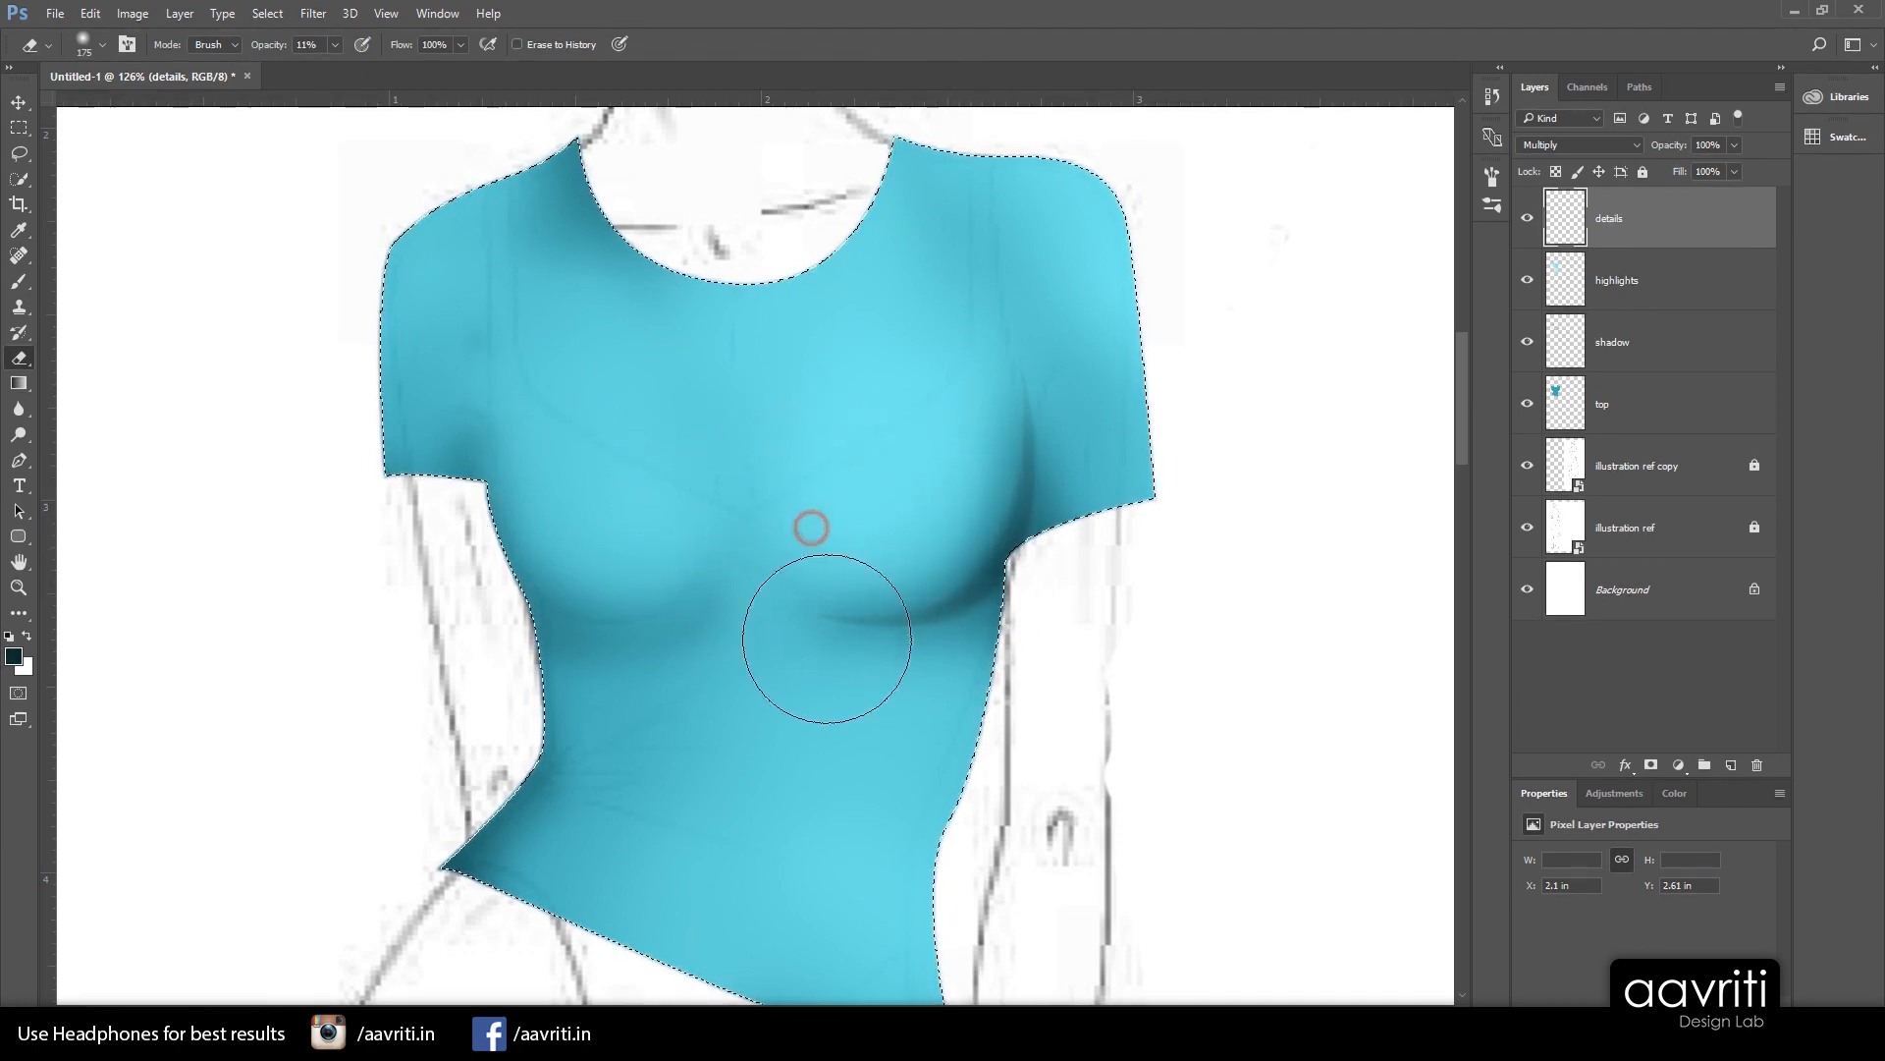
{"action": "left_click_drag", "start_coordinate": [926, 593], "coordinate": [749, 585]}
{"action": "mouse_move", "coordinate": [950, 506]}
{"action": "left_mouse_down"}
{"action": "mouse_move", "coordinate": [999, 430]}
{"action": "mouse_move", "coordinate": [950, 399]}
{"action": "left_mouse_up"}
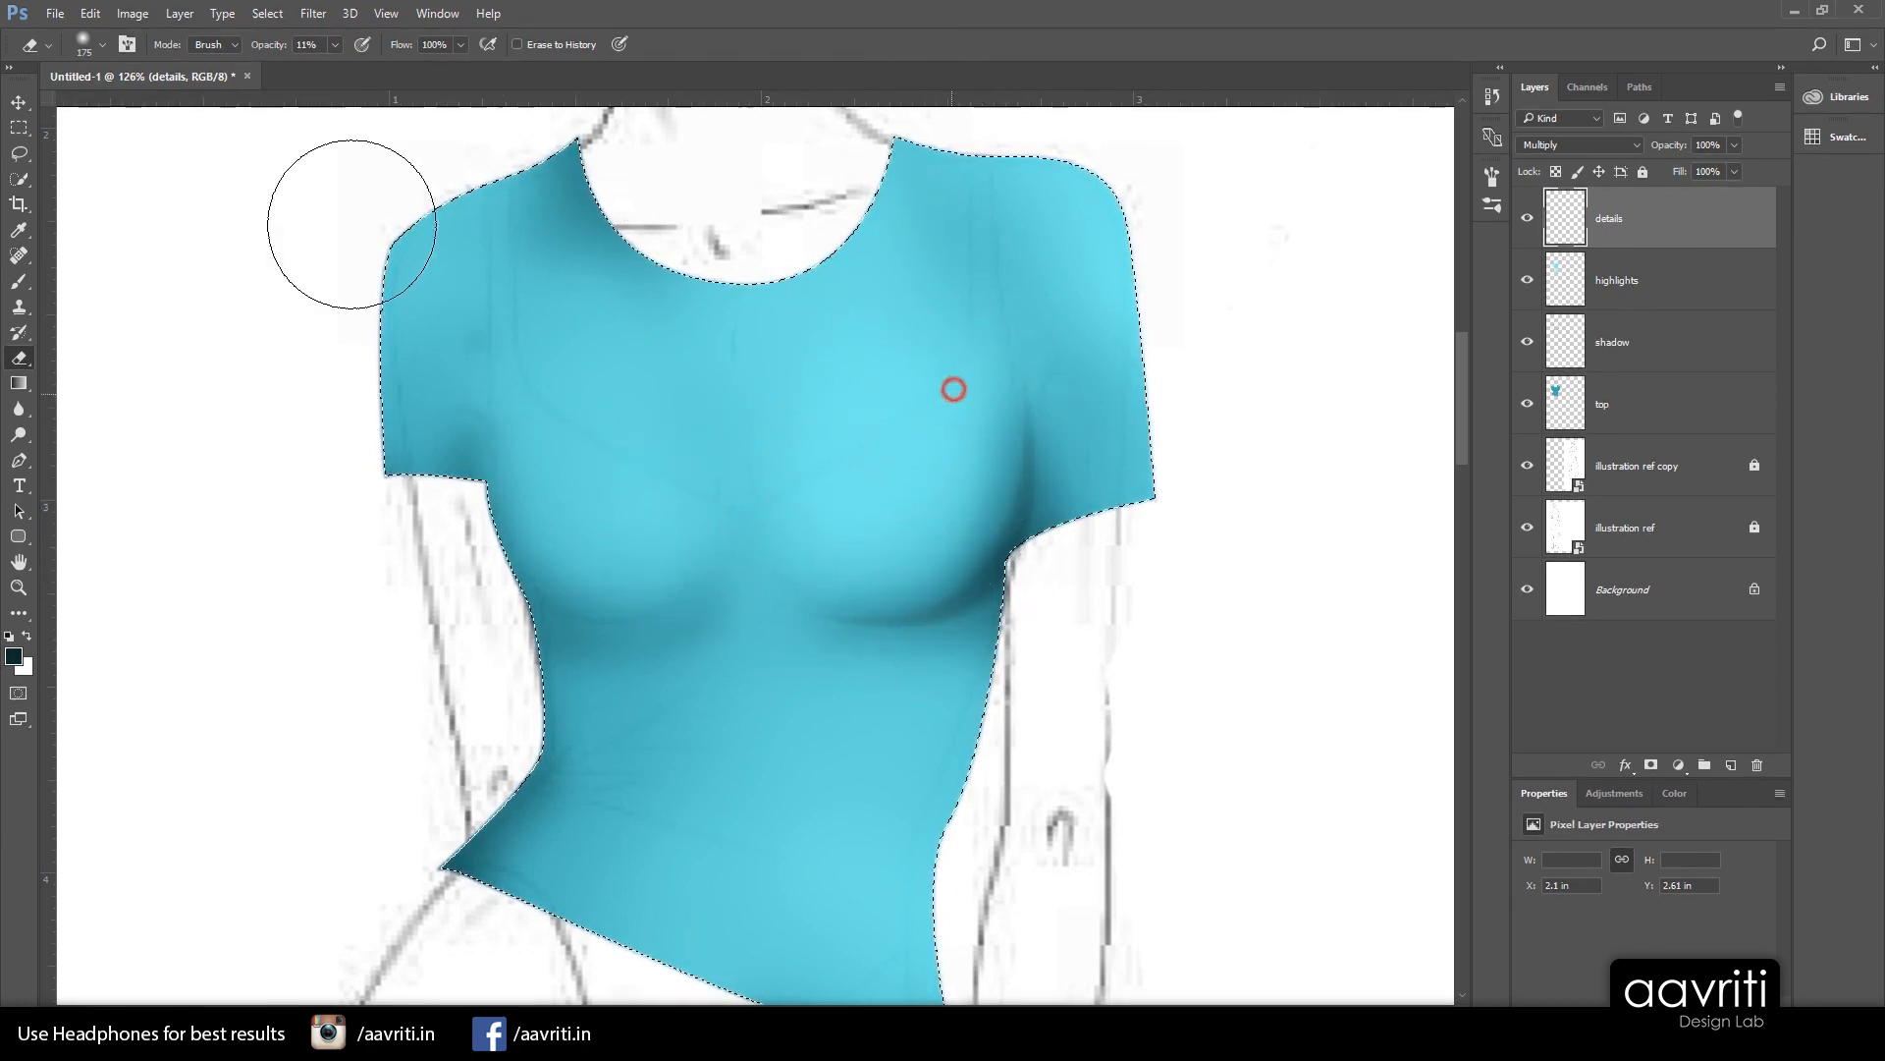
{"action": "scroll", "coordinate": [861, 577], "scroll_direction": "down", "scroll_amount": 4}
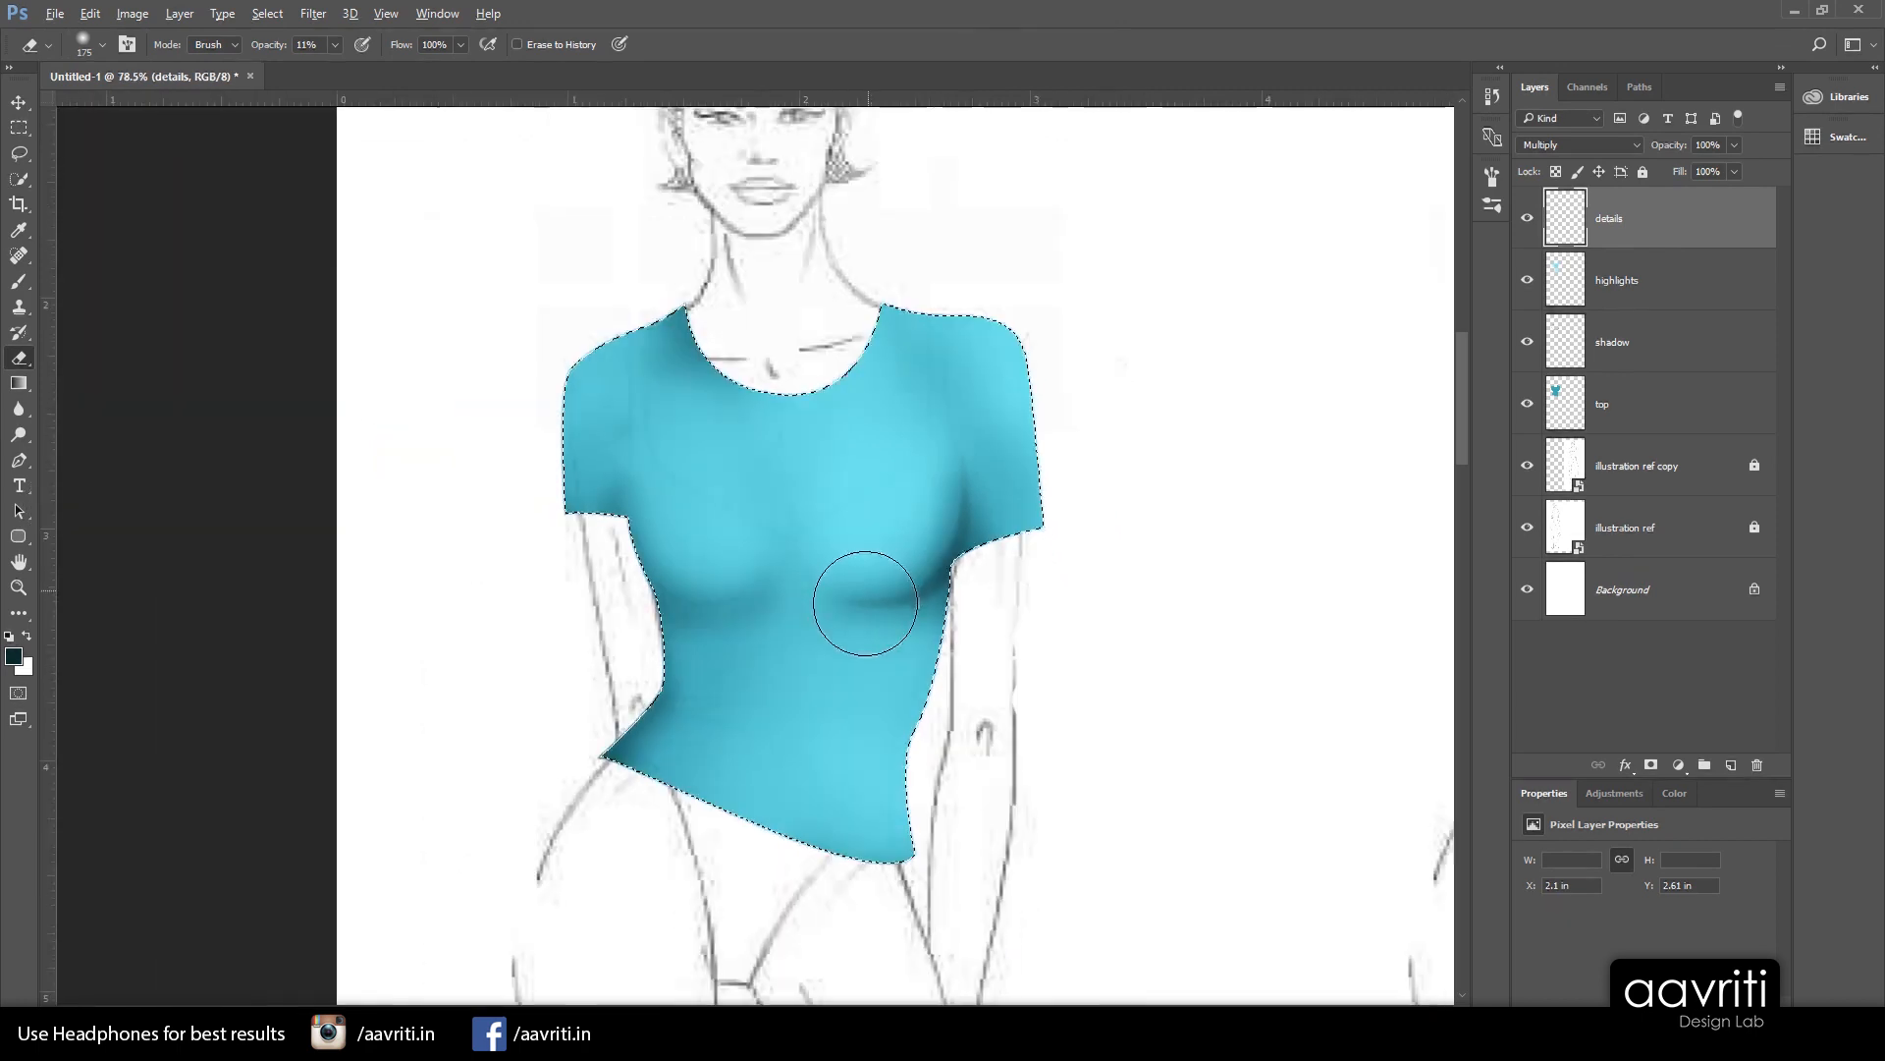
{"action": "mouse_move", "coordinate": [941, 533]}
{"action": "left_mouse_down"}
{"action": "mouse_move", "coordinate": [936, 425]}
{"action": "mouse_move", "coordinate": [969, 497]}
{"action": "mouse_move", "coordinate": [1023, 513]}
{"action": "mouse_move", "coordinate": [993, 598]}
{"action": "left_mouse_up"}
Hide and show the details layer to compare the top with and without the bust contour
{"action": "scroll", "coordinate": [702, 592], "scroll_direction": "up", "scroll_amount": 1}
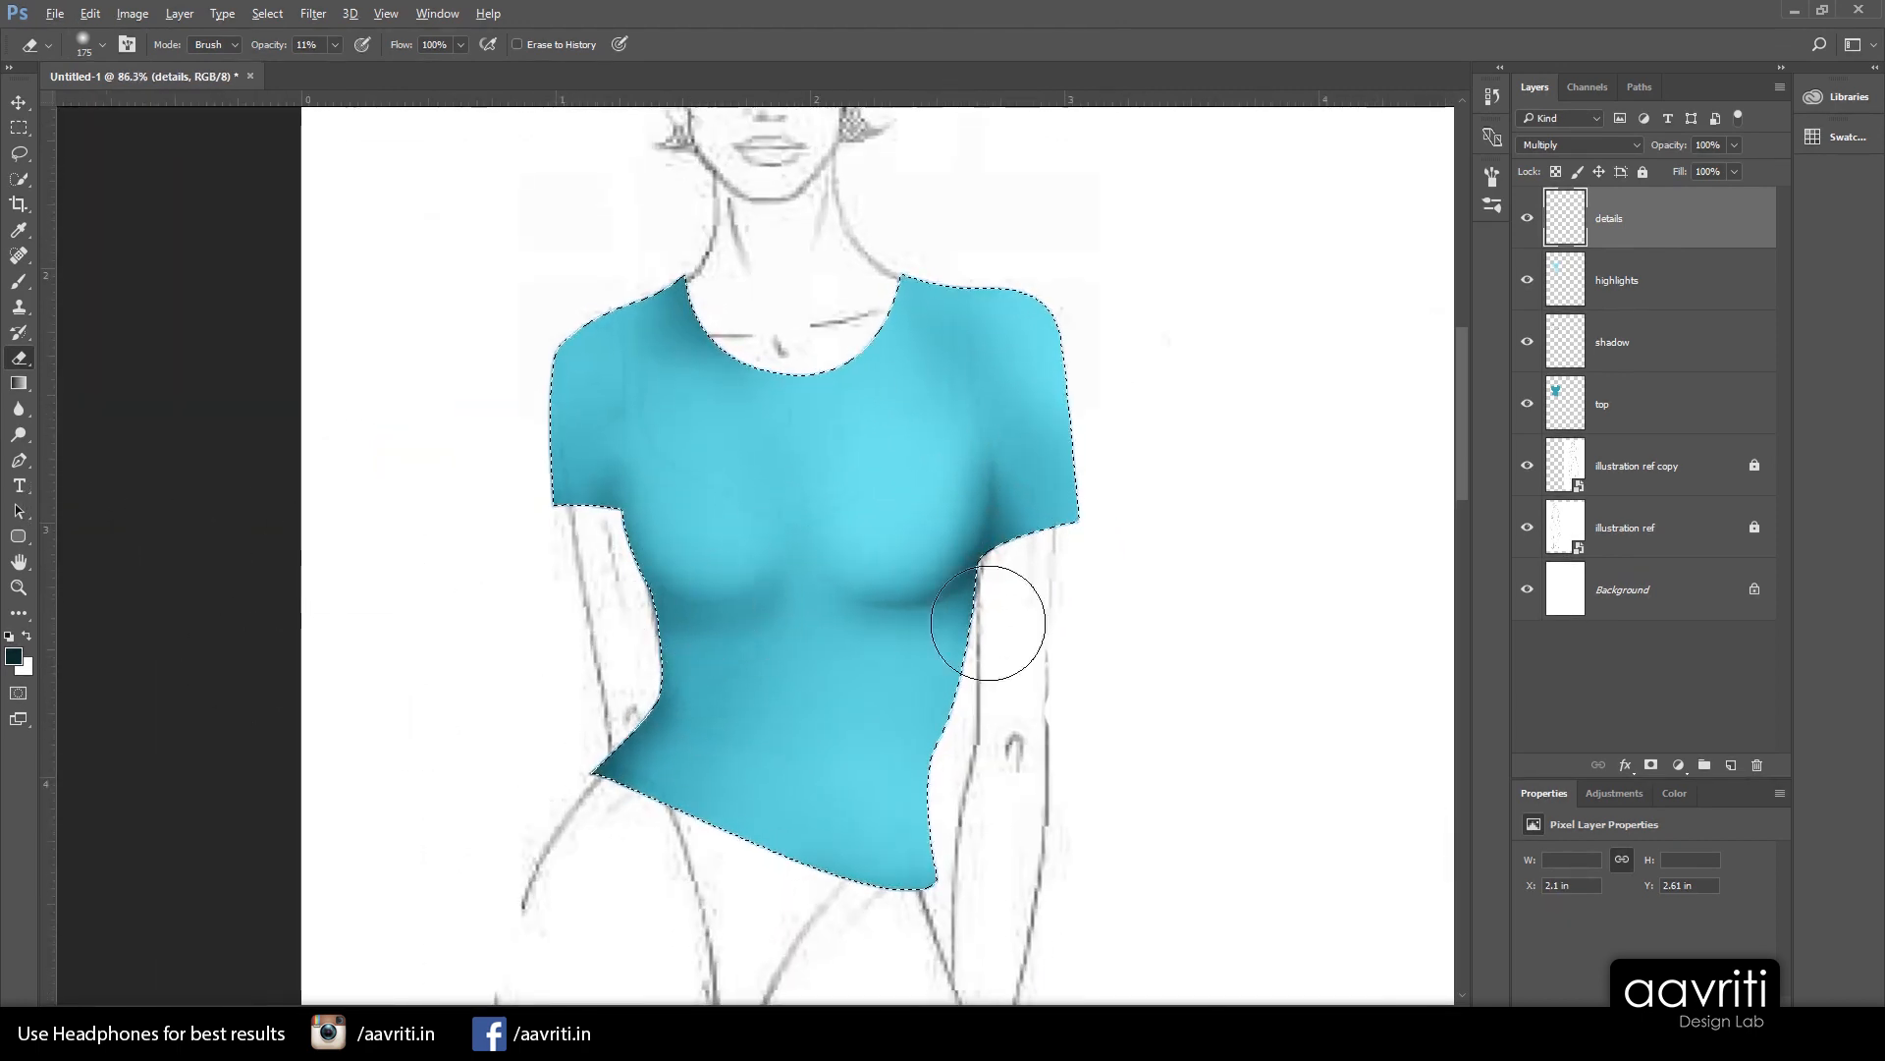
{"action": "left_click", "coordinate": [1527, 220]}
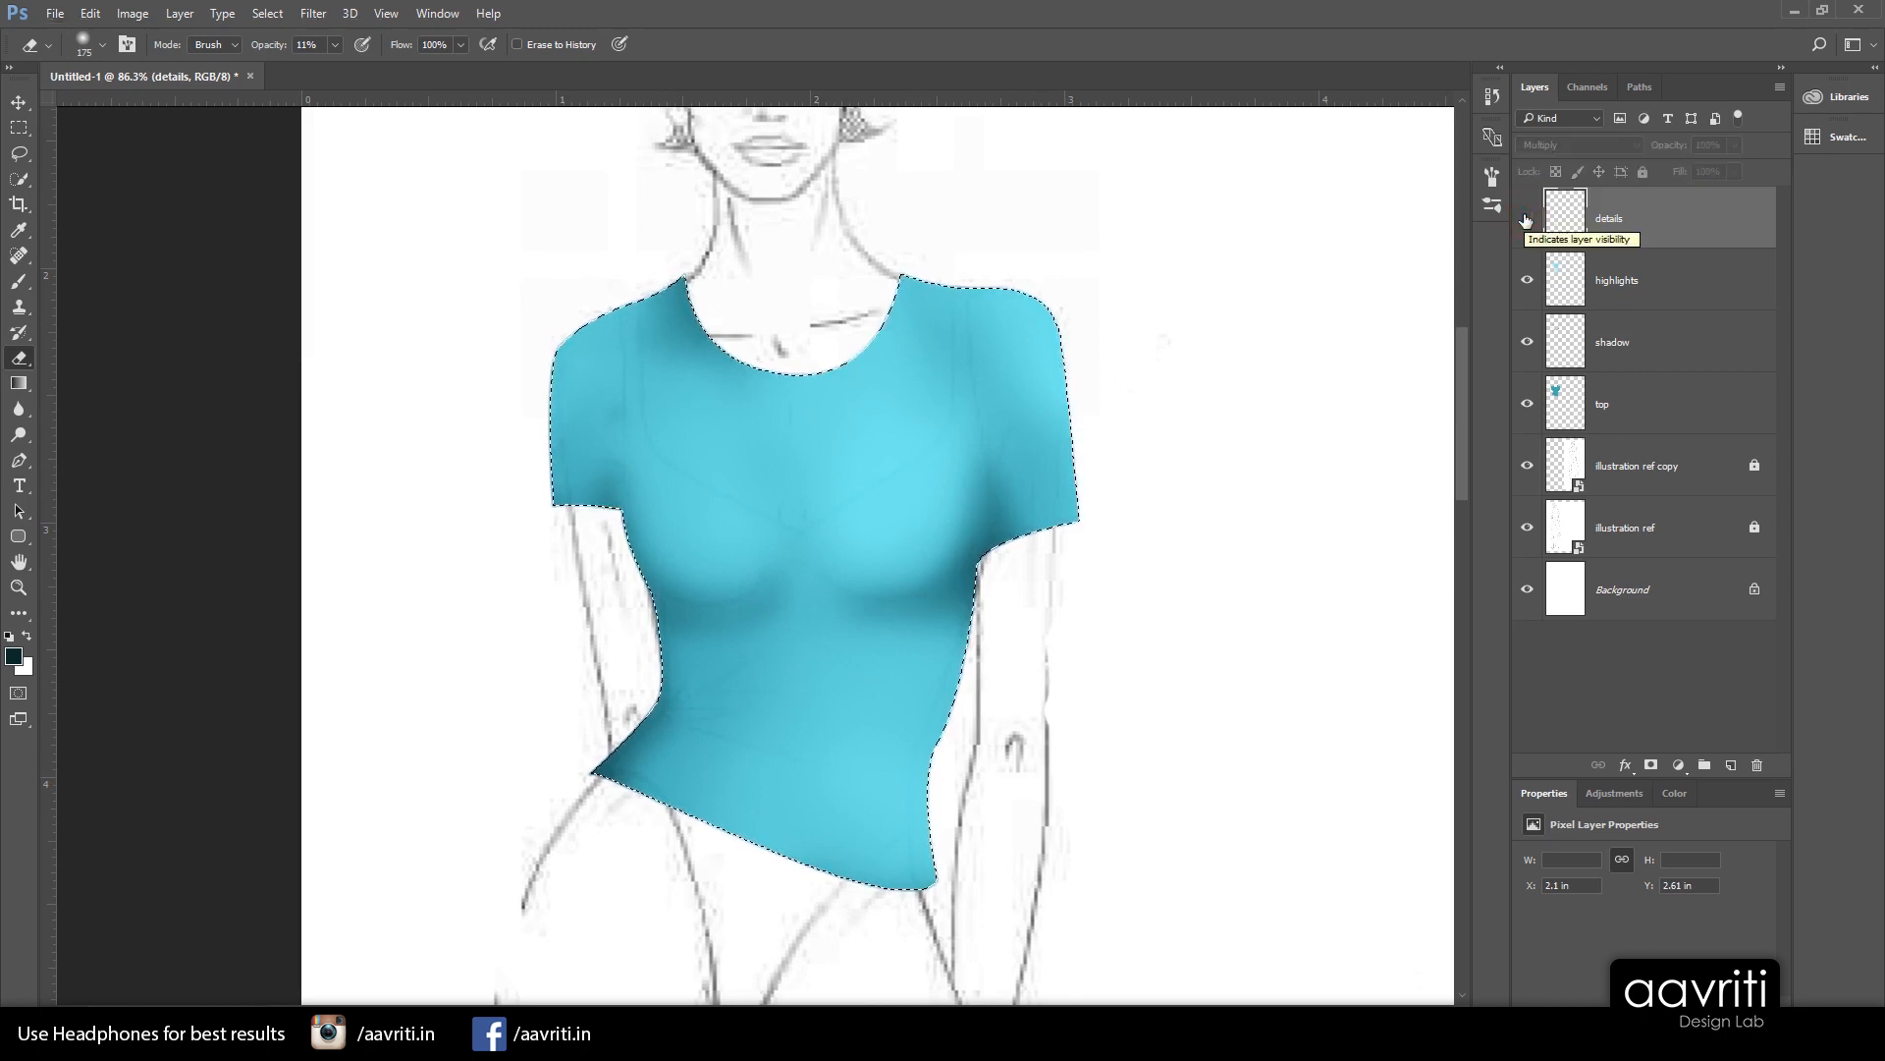
{"action": "left_click", "coordinate": [1527, 220]}
{"action": "scroll", "coordinate": [1041, 658], "scroll_direction": "down", "scroll_amount": 3}
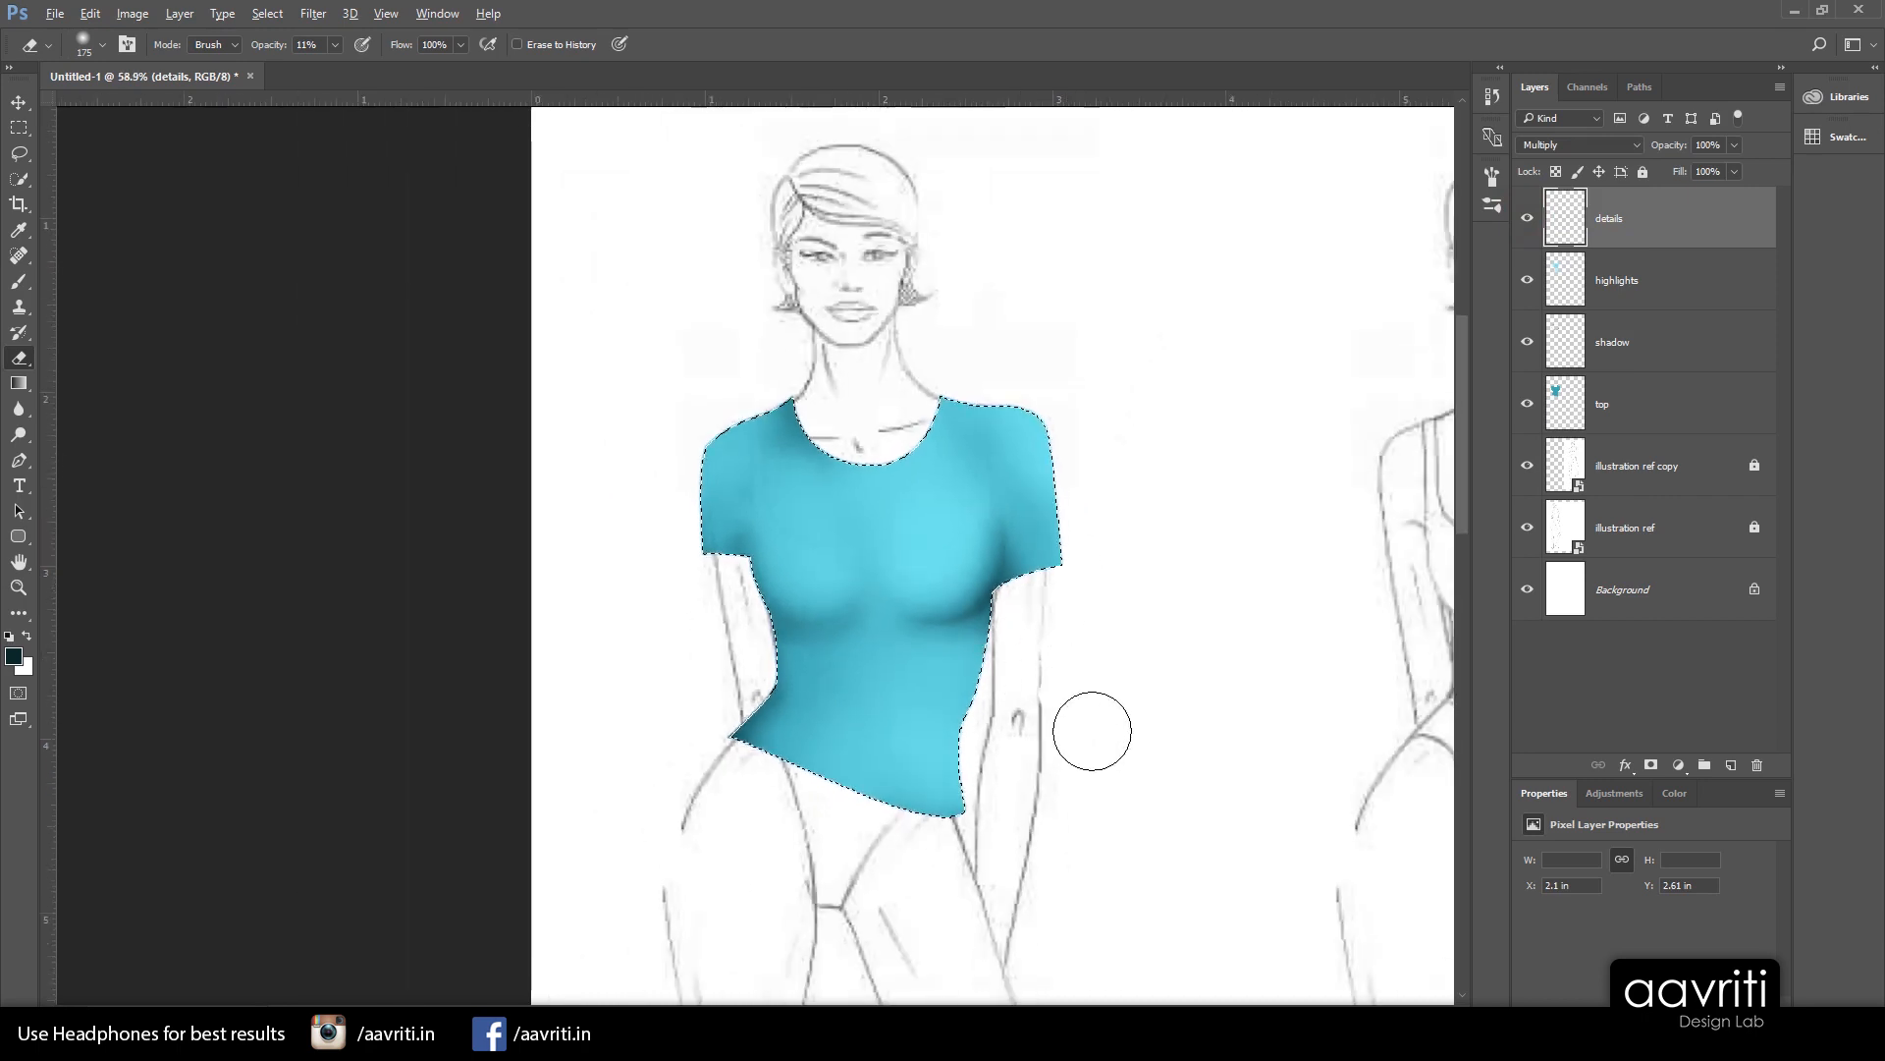
{"action": "scroll", "coordinate": [1092, 731], "scroll_direction": "down", "scroll_amount": 1}
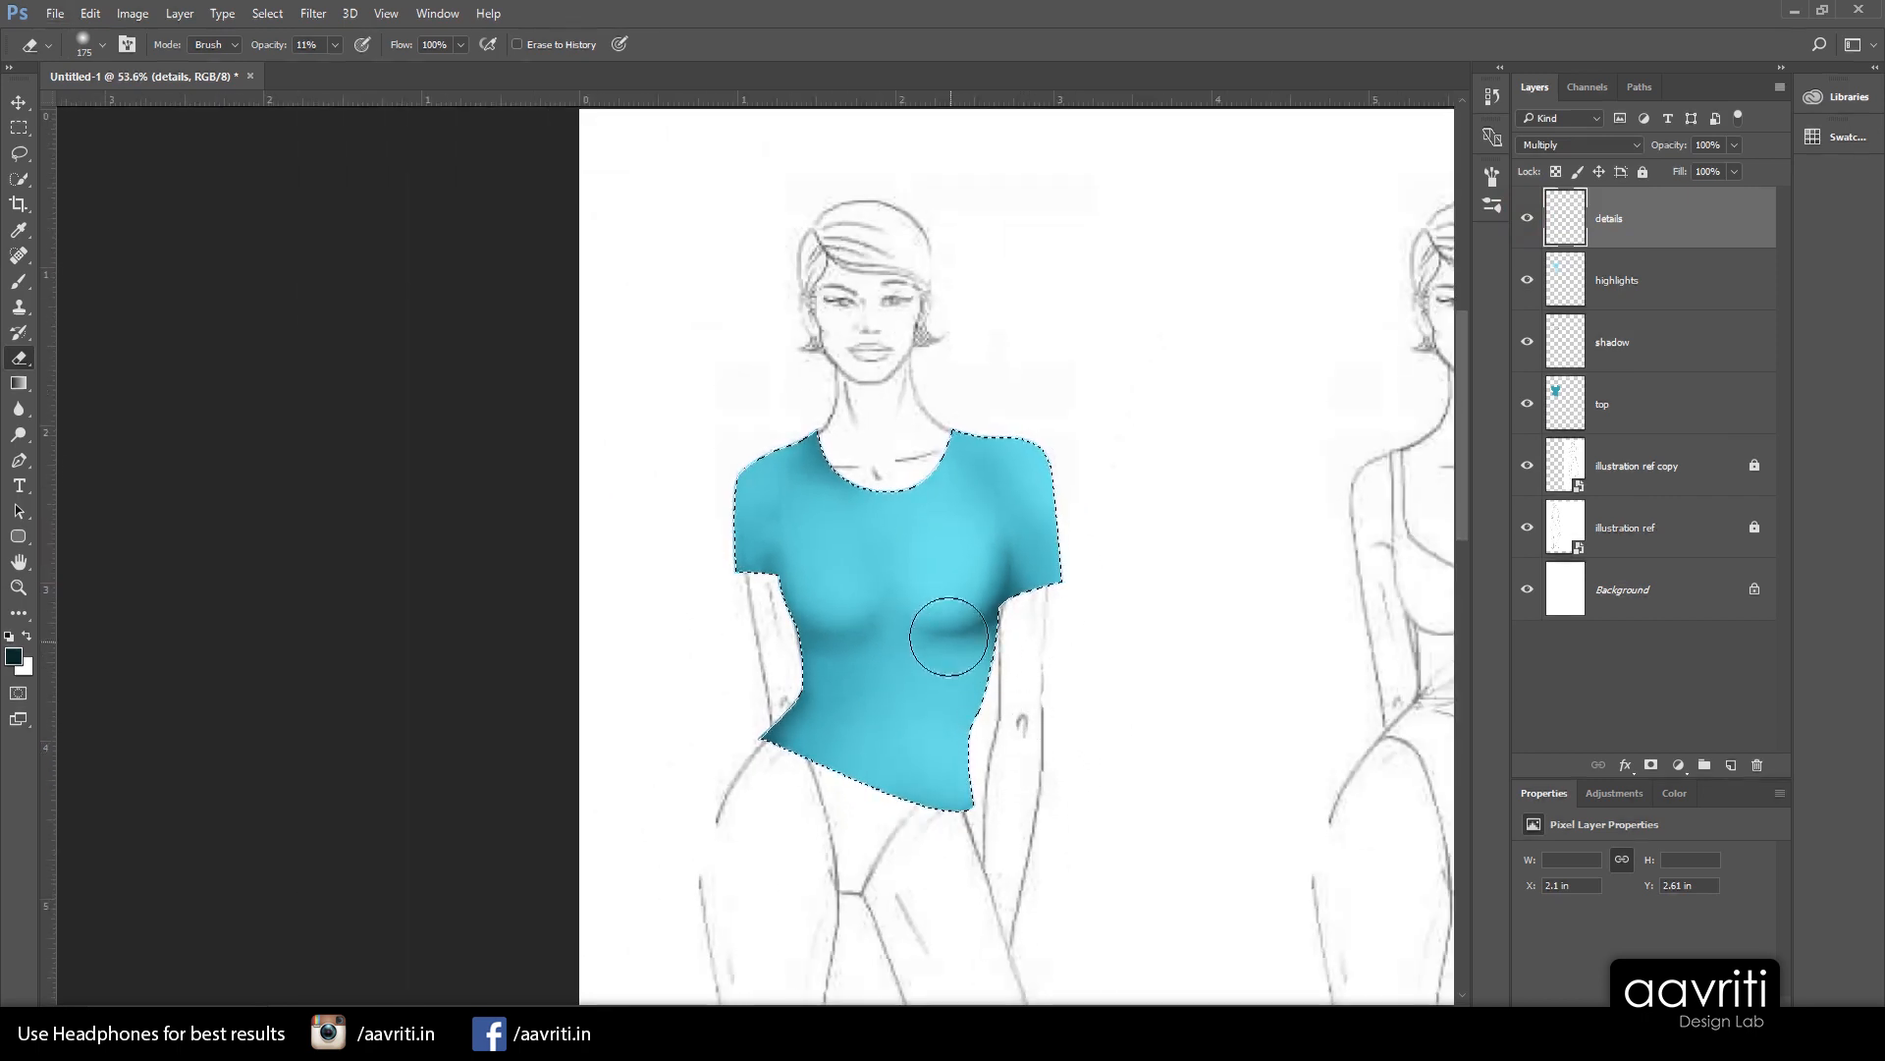
Draw a curved Pen path from the left armhole down around and under the left bust, adjusting its middle handle and end anchor
{"action": "scroll", "coordinate": [949, 636], "scroll_direction": "up", "scroll_amount": 5}
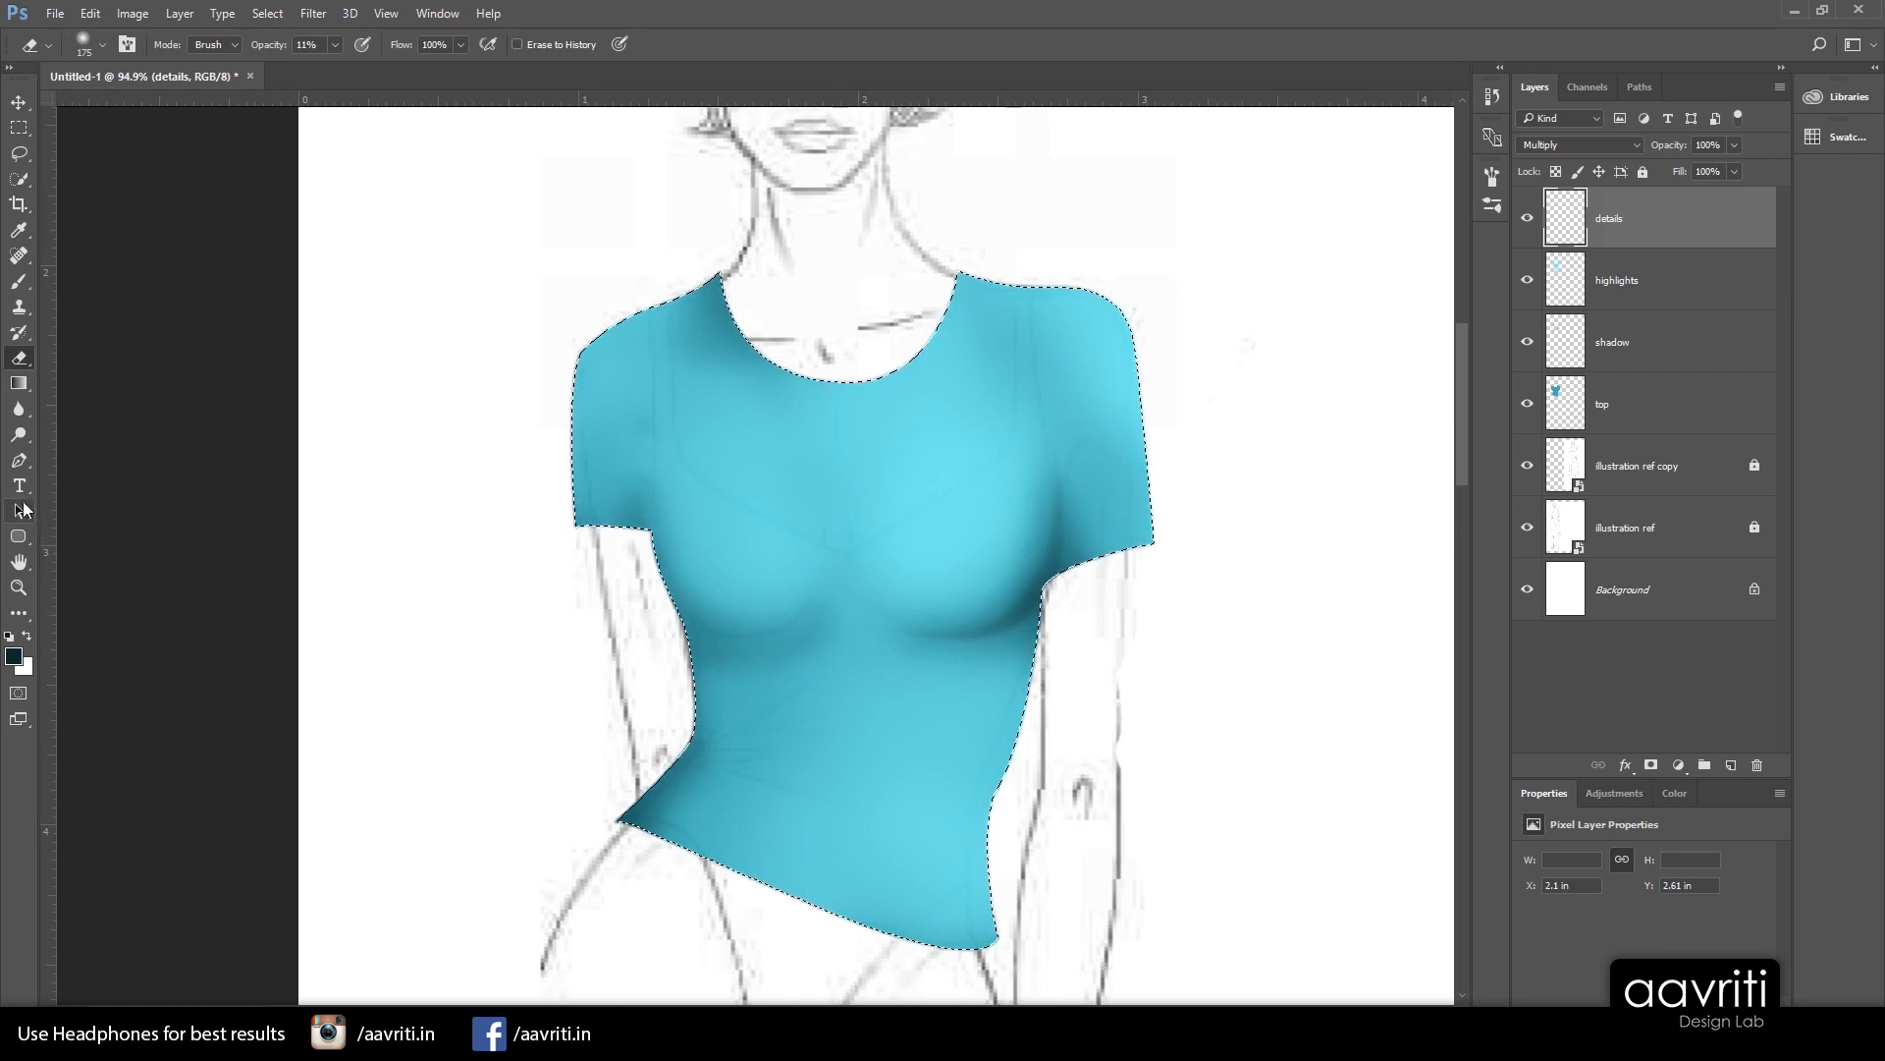
{"action": "left_click", "coordinate": [18, 460]}
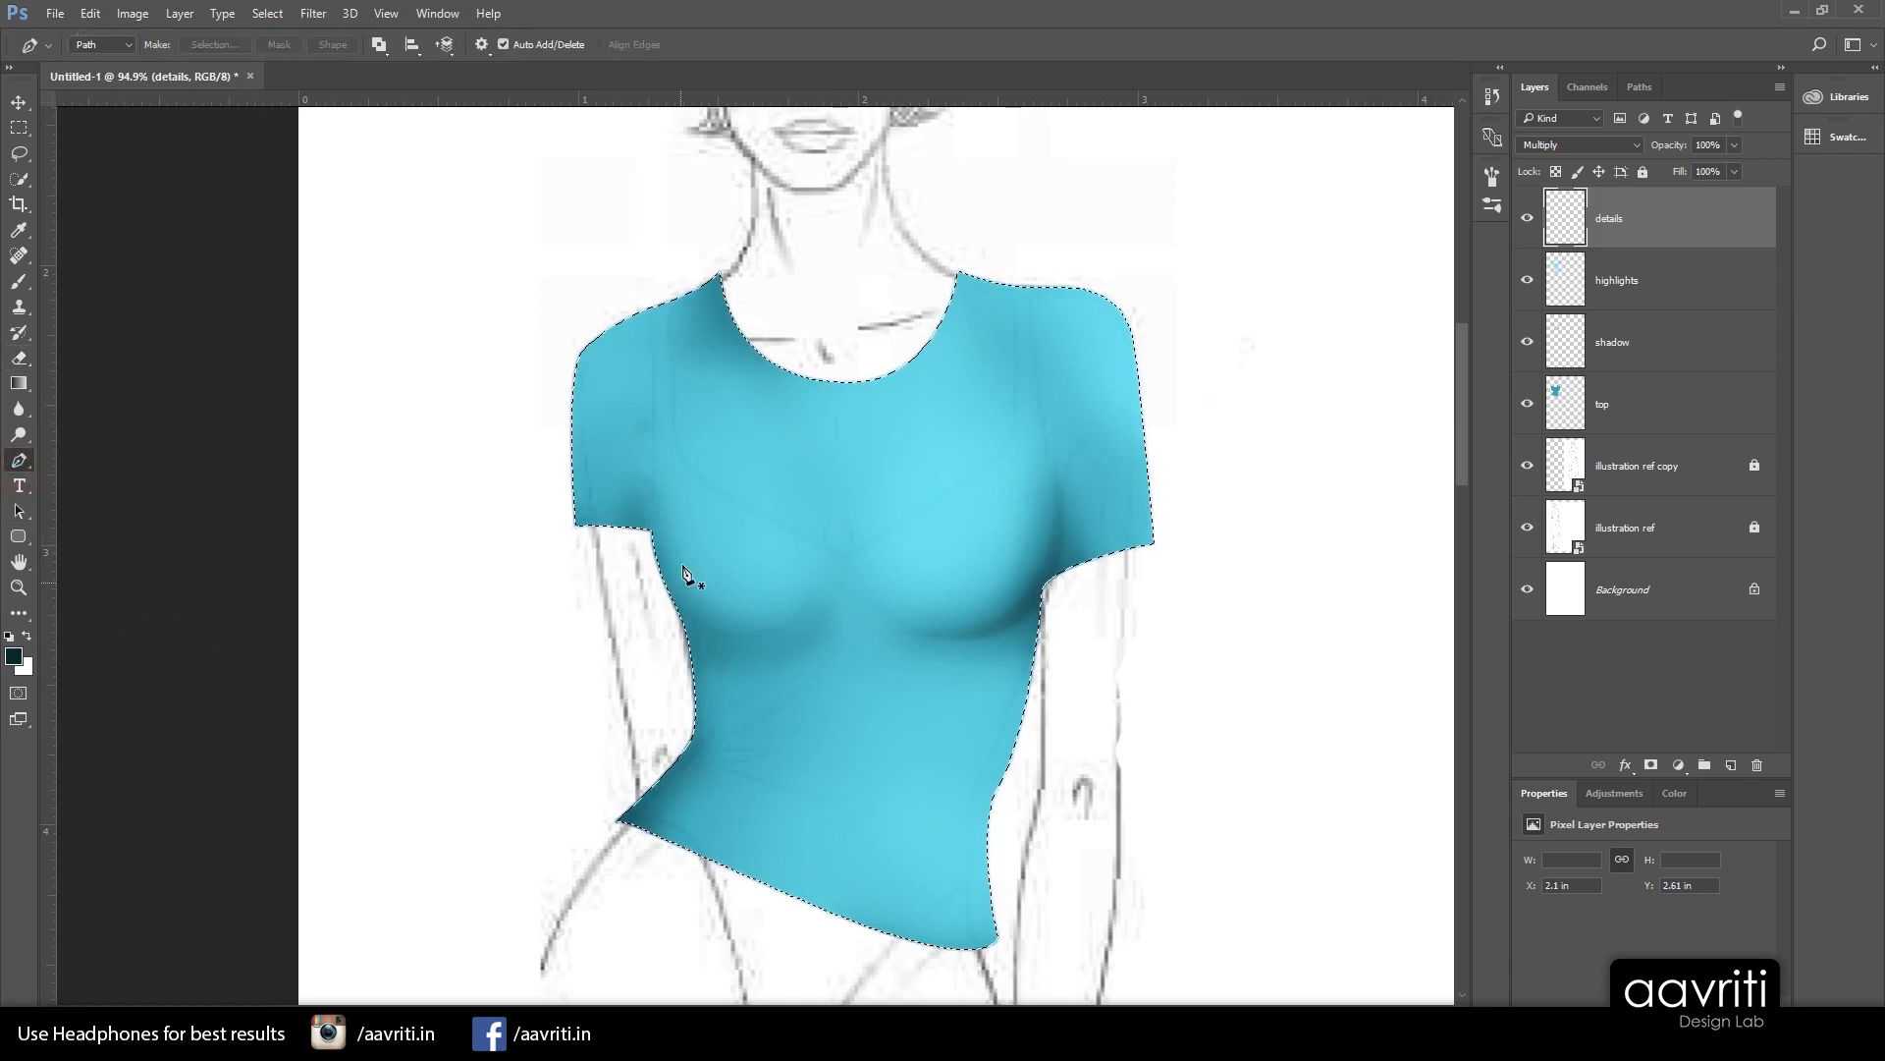
{"action": "left_click", "coordinate": [650, 443]}
{"action": "left_click", "coordinate": [711, 634]}
{"action": "left_click", "coordinate": [825, 621]}
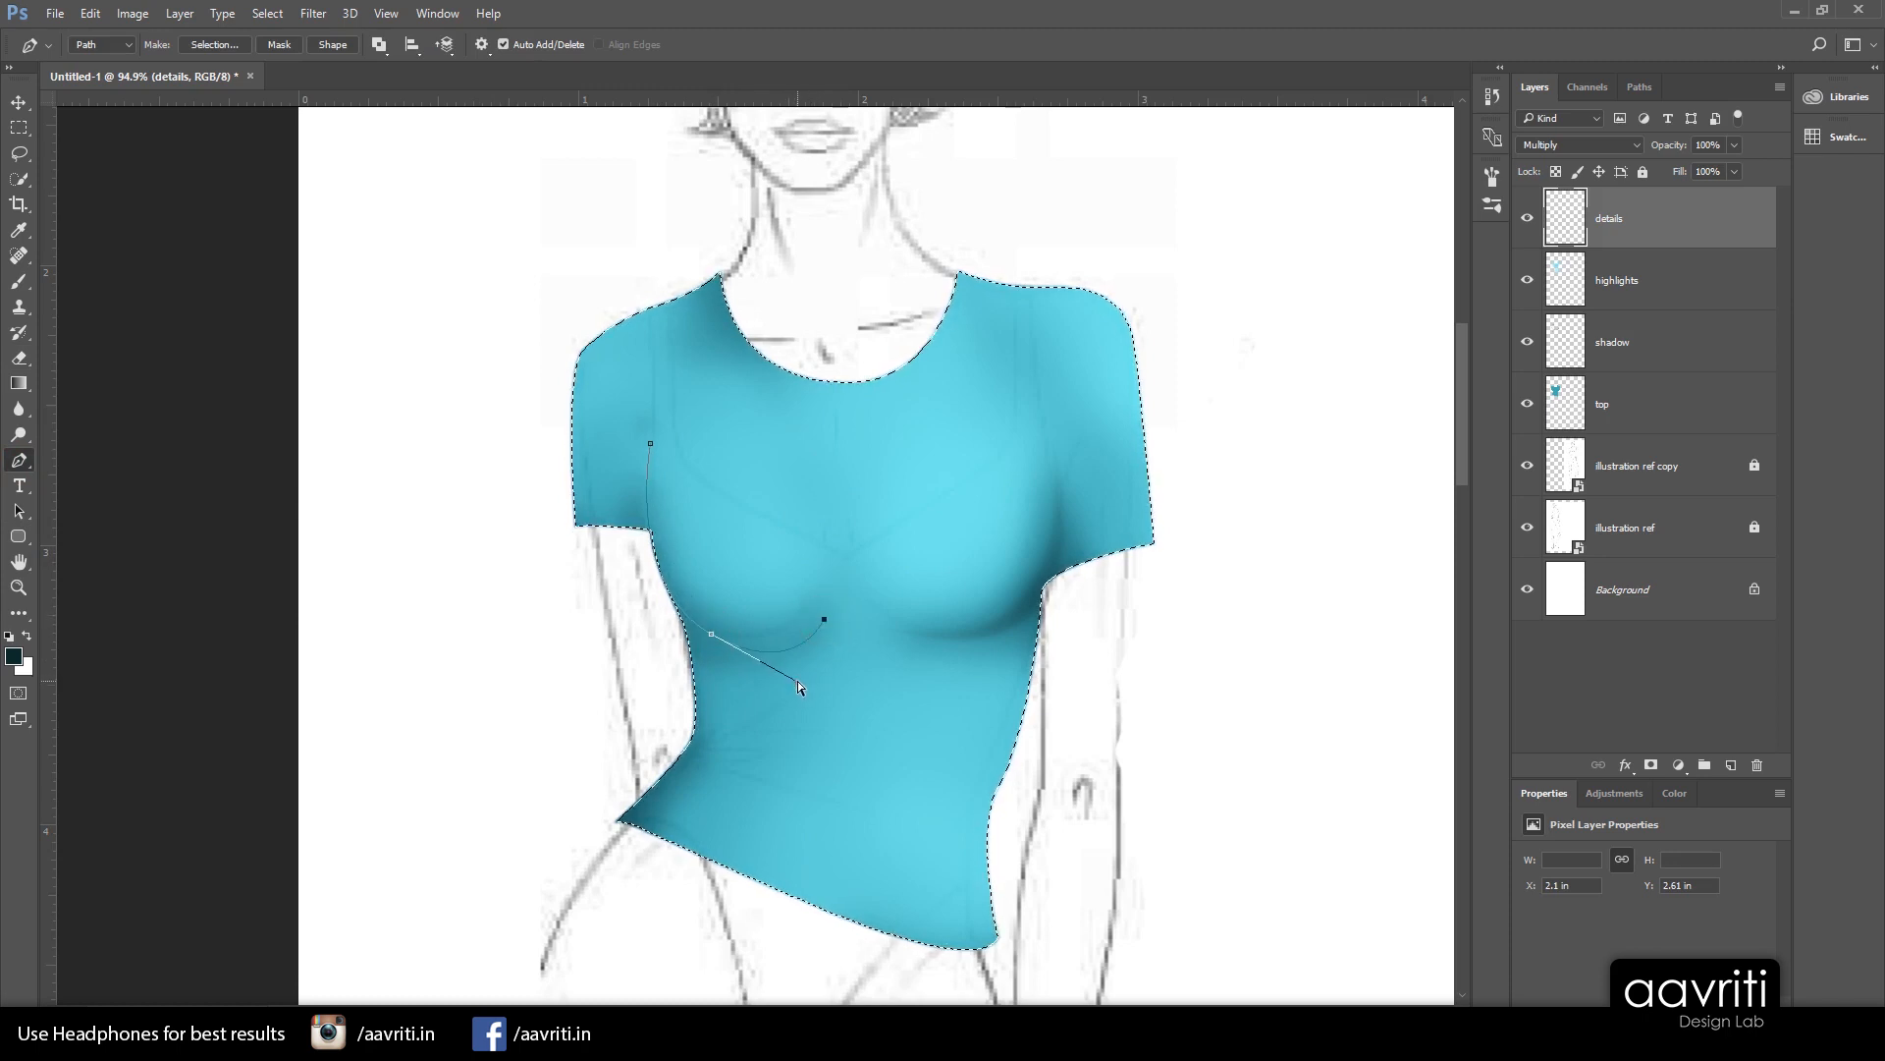
{"action": "left_click_drag", "start_coordinate": [798, 680], "coordinate": [776, 660]}
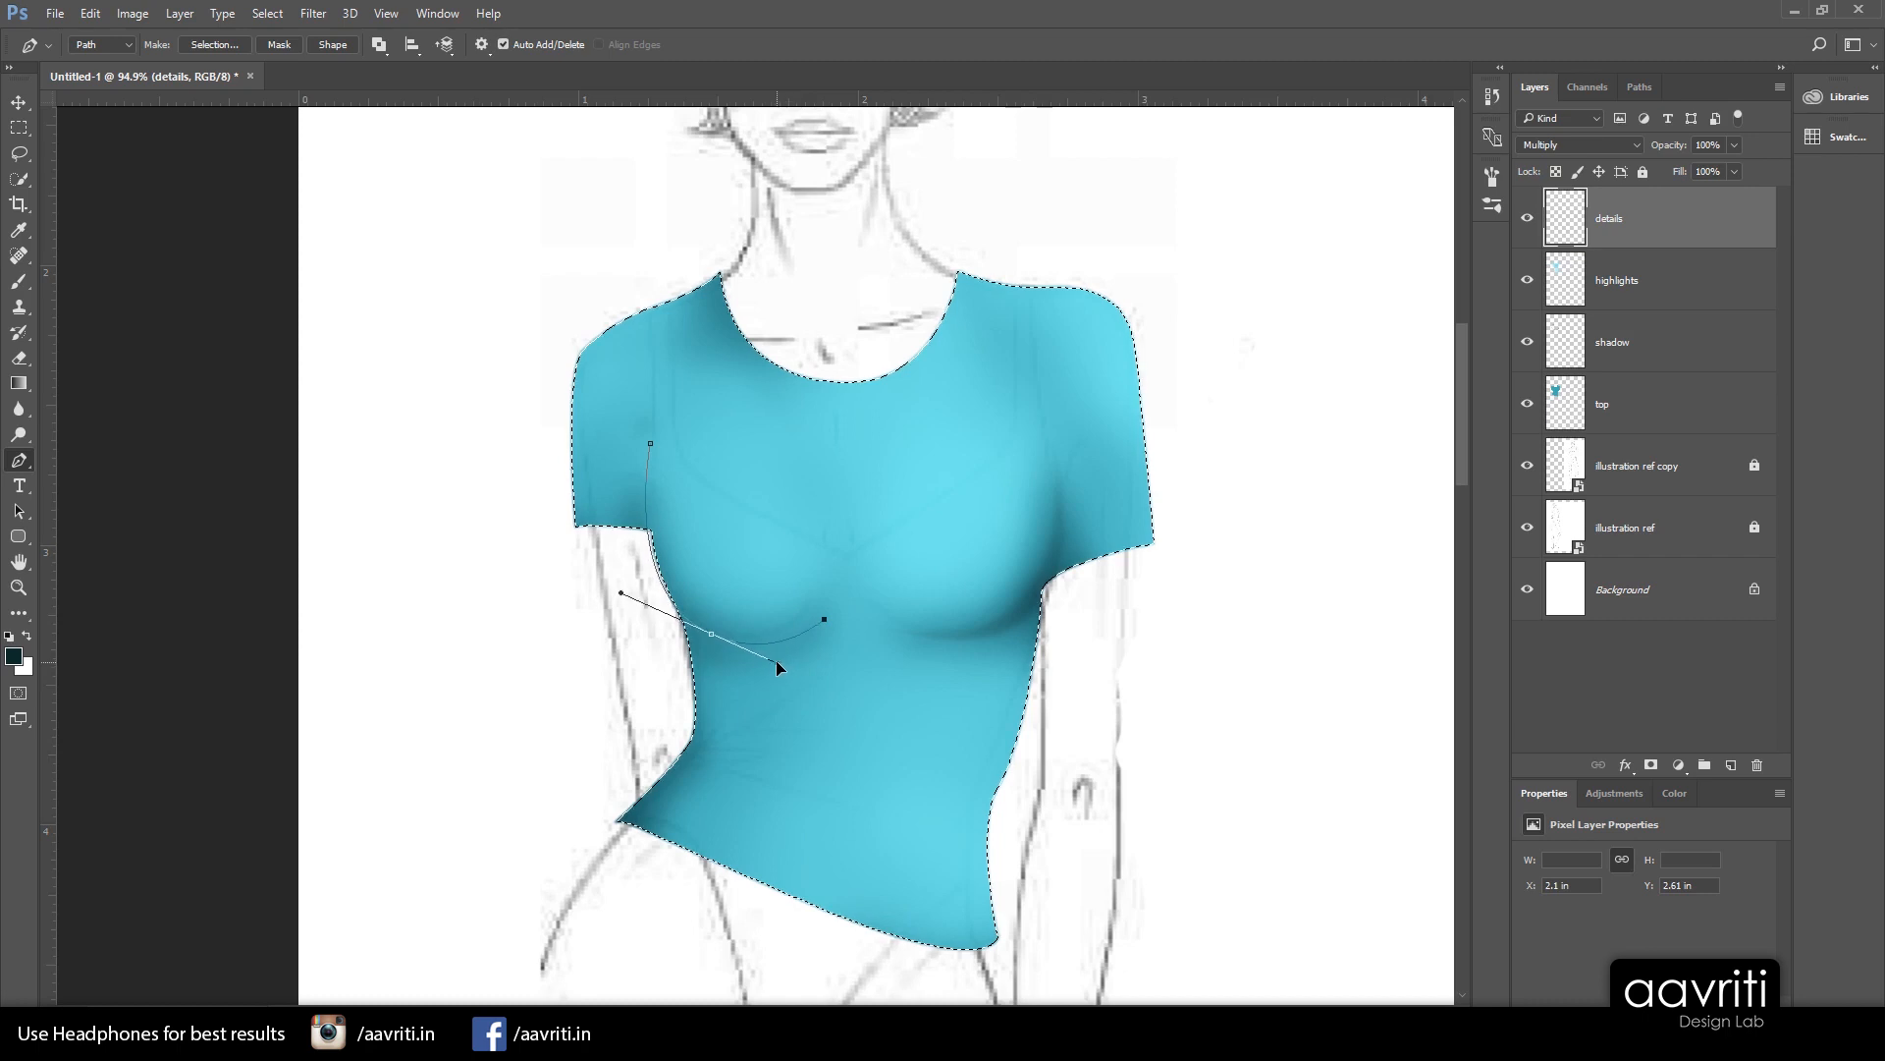
{"action": "left_click", "coordinate": [821, 605]}
Stroke the left bust path with the Brush and Simulate Pressure, and delete the path
{"action": "right_click", "coordinate": [809, 668]}
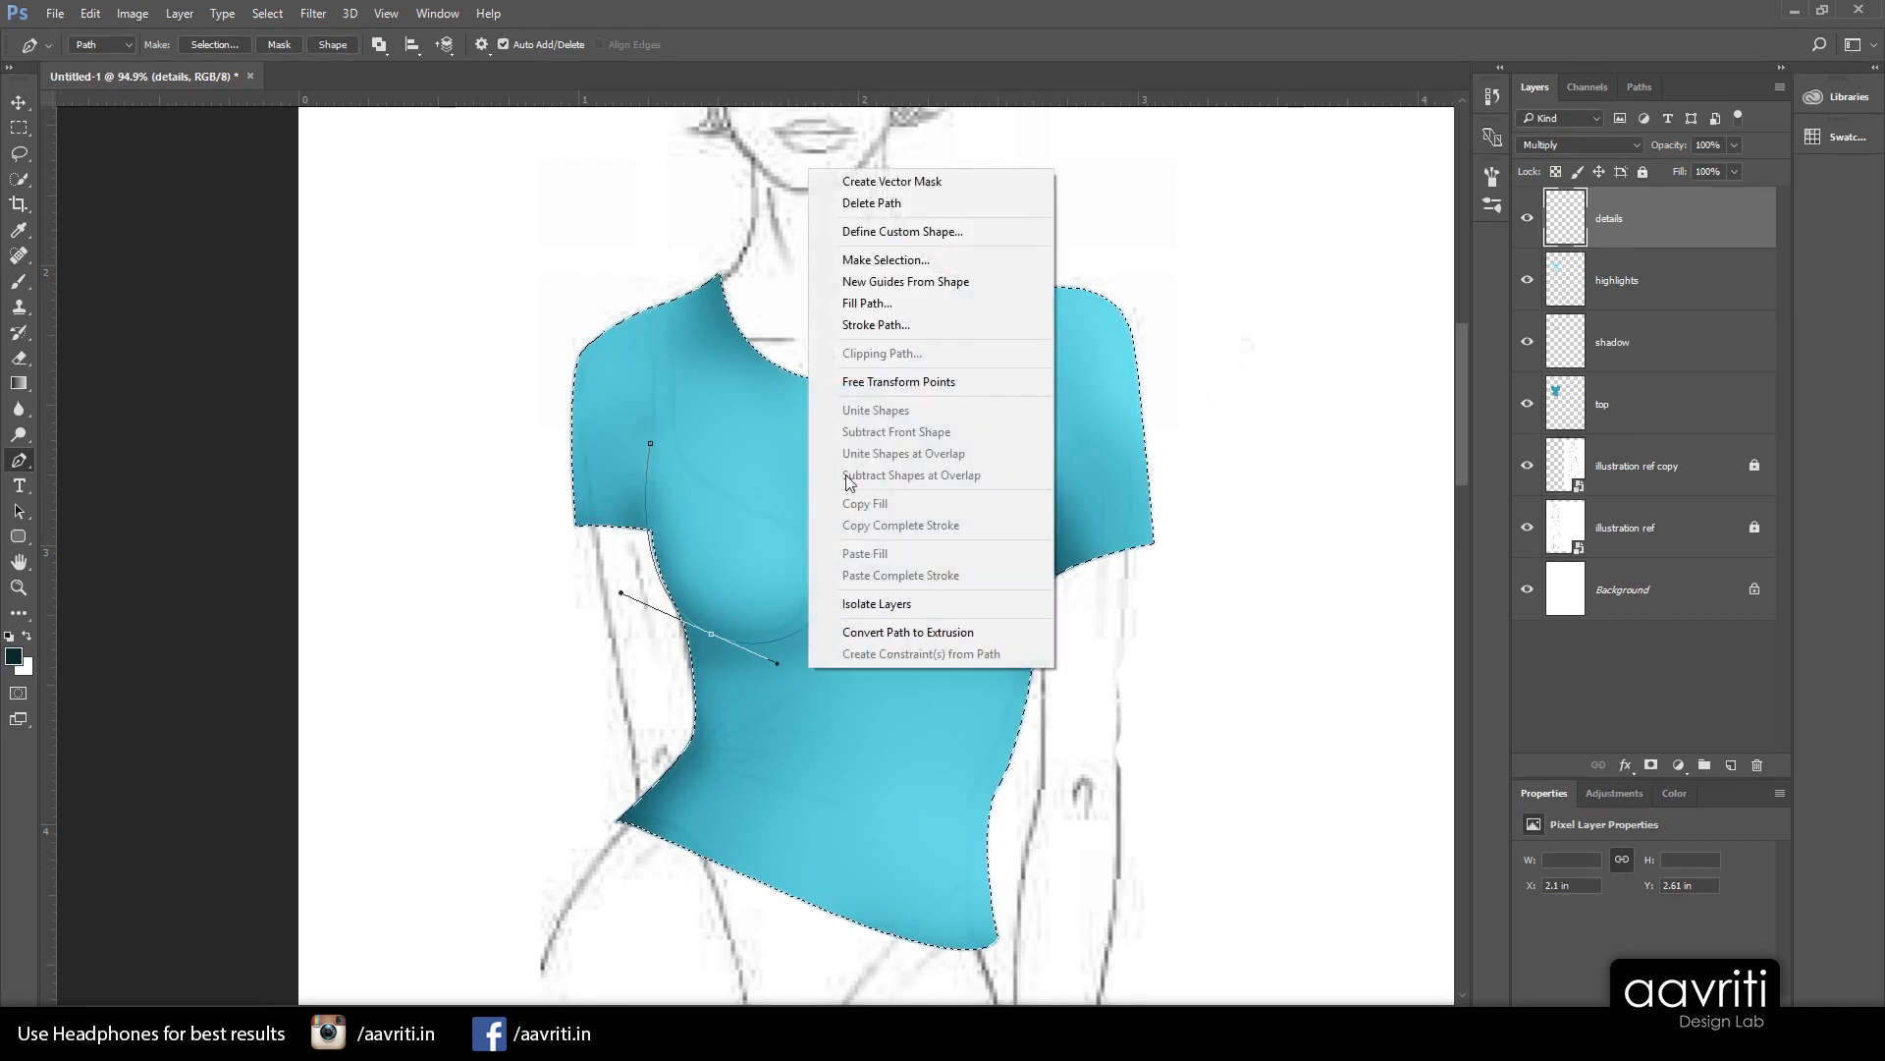
{"action": "left_click", "coordinate": [902, 325]}
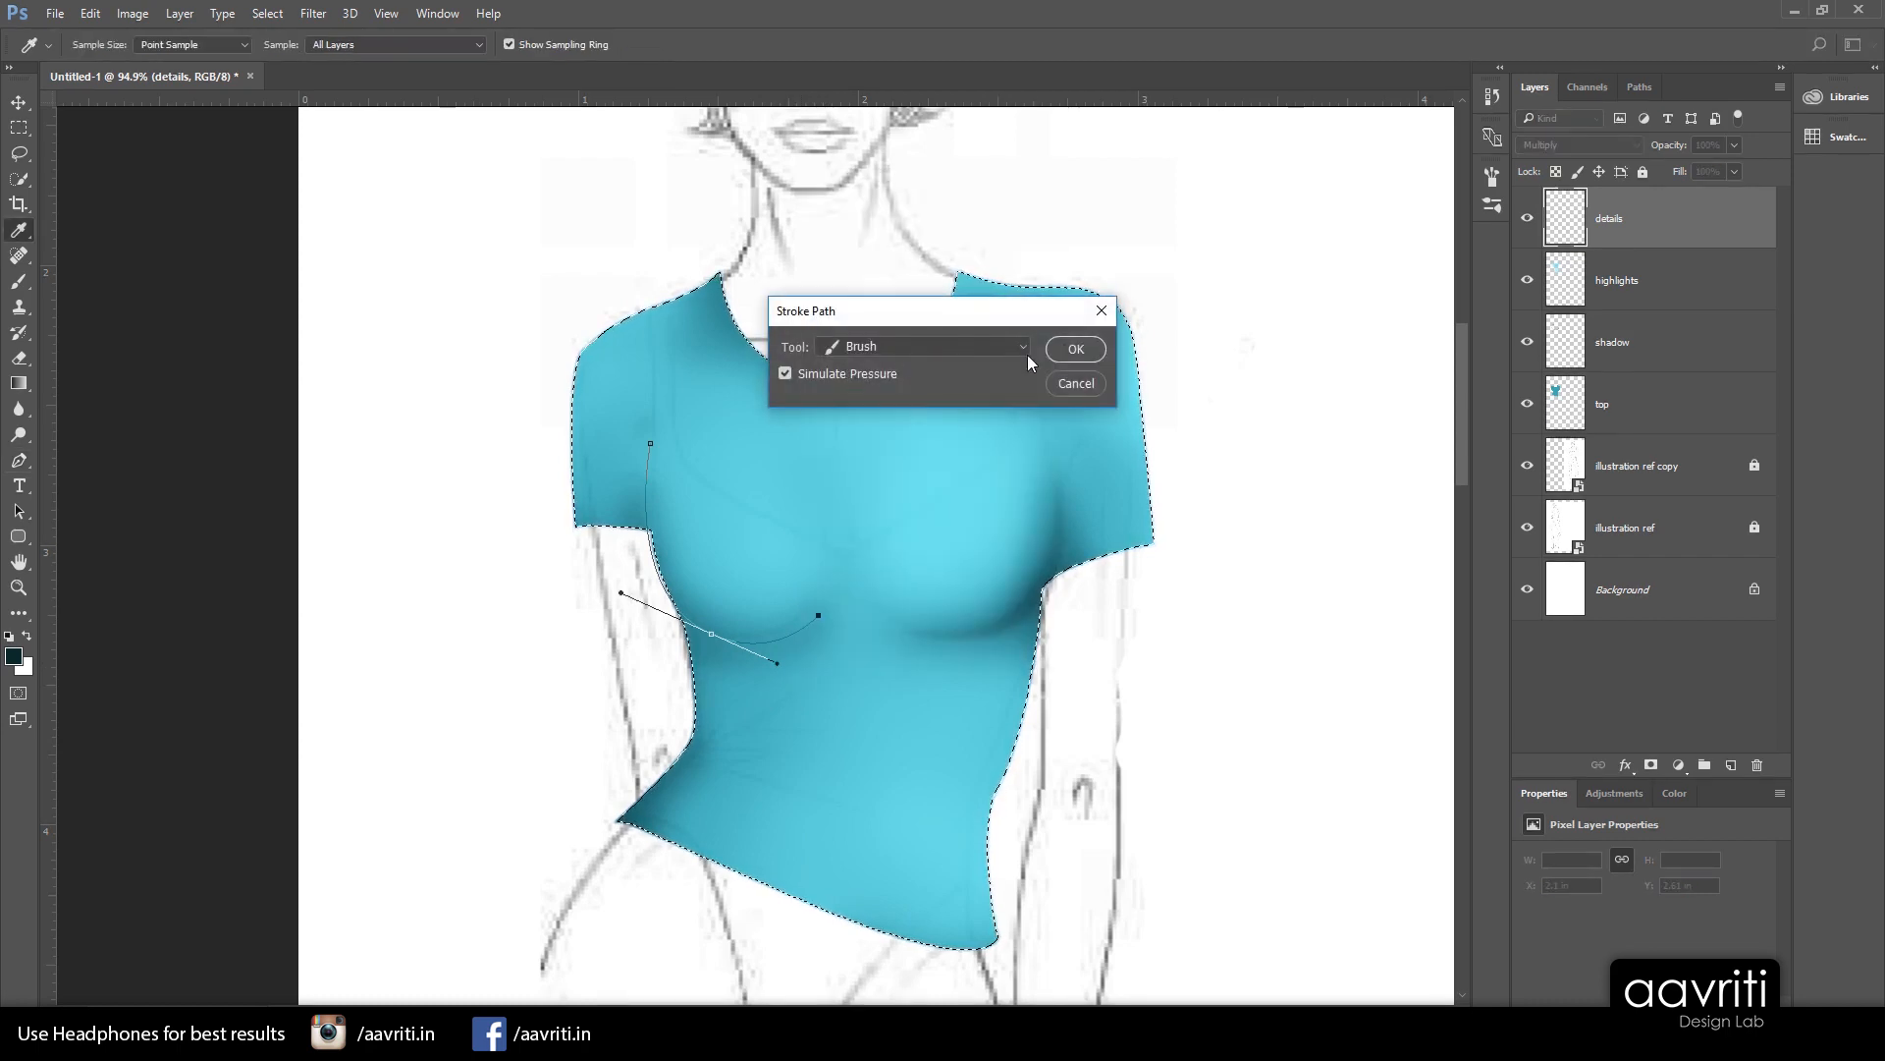
{"action": "left_click", "coordinate": [1076, 349]}
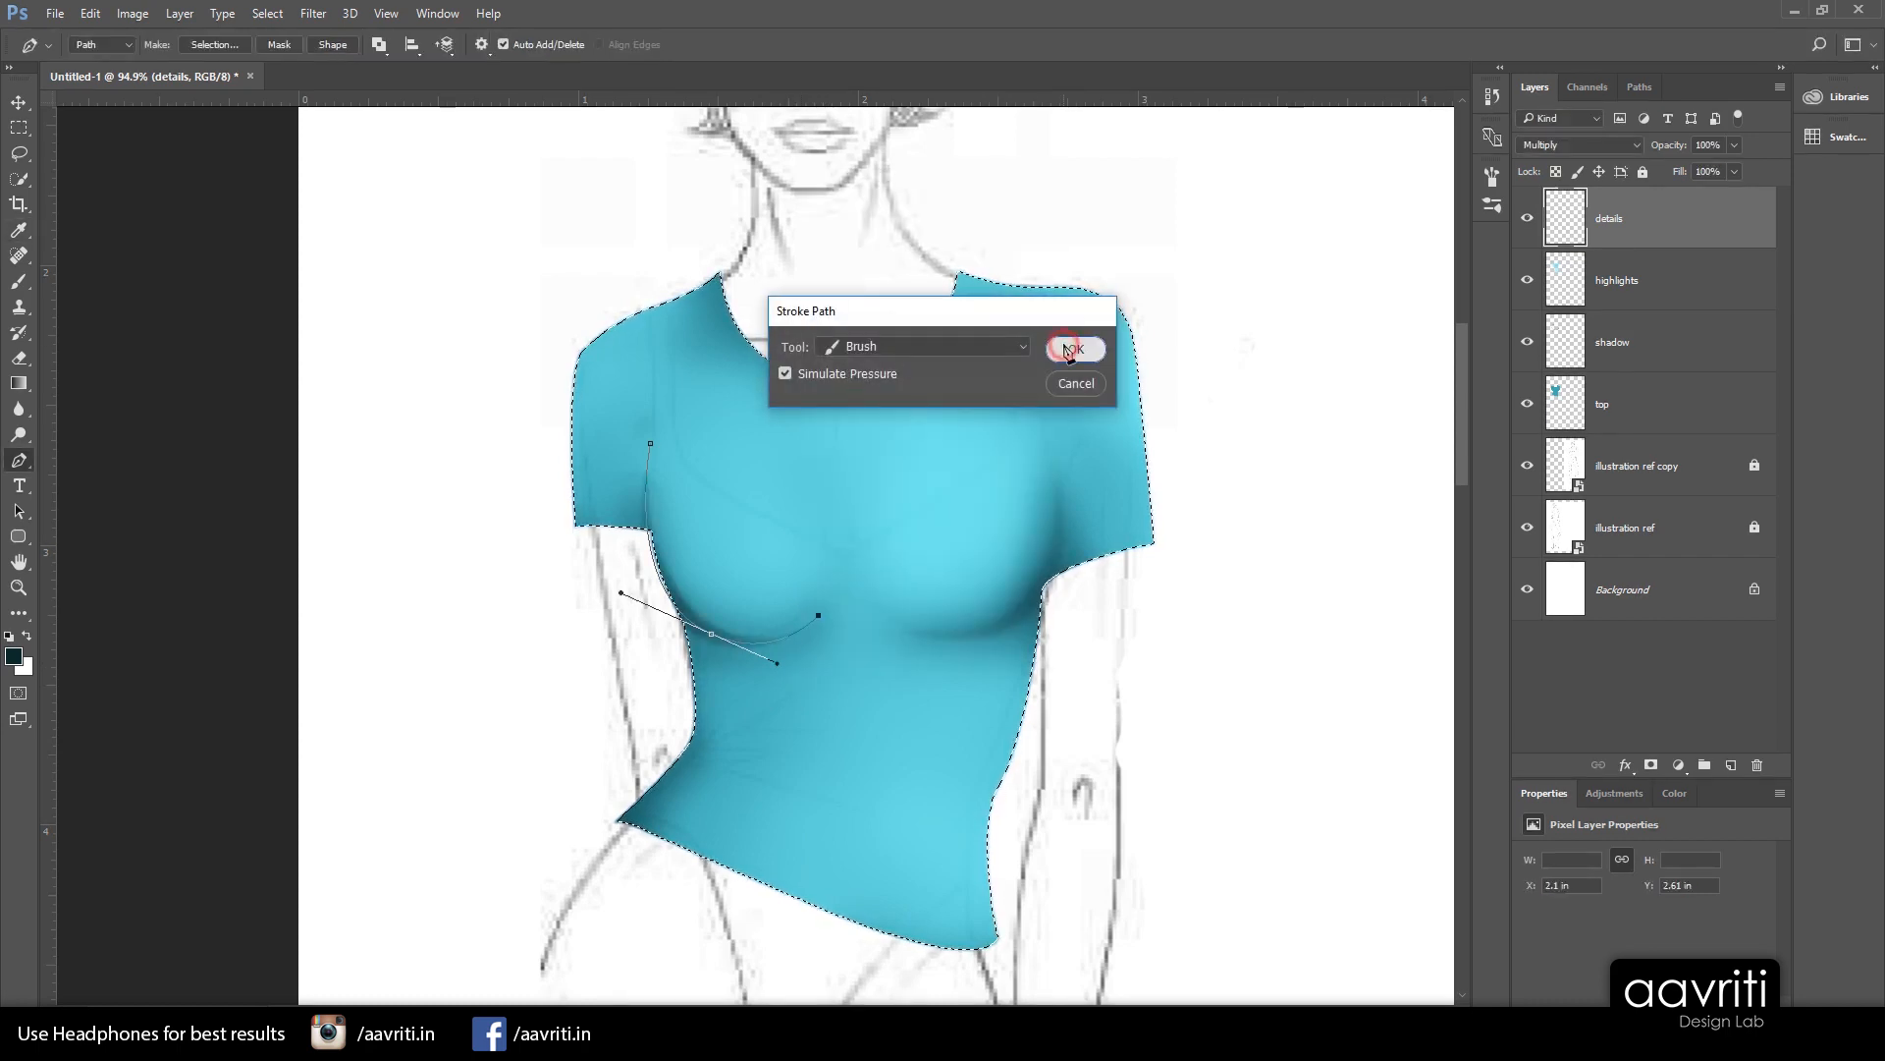
{"action": "right_click", "coordinate": [874, 656]}
{"action": "left_click", "coordinate": [961, 185]}
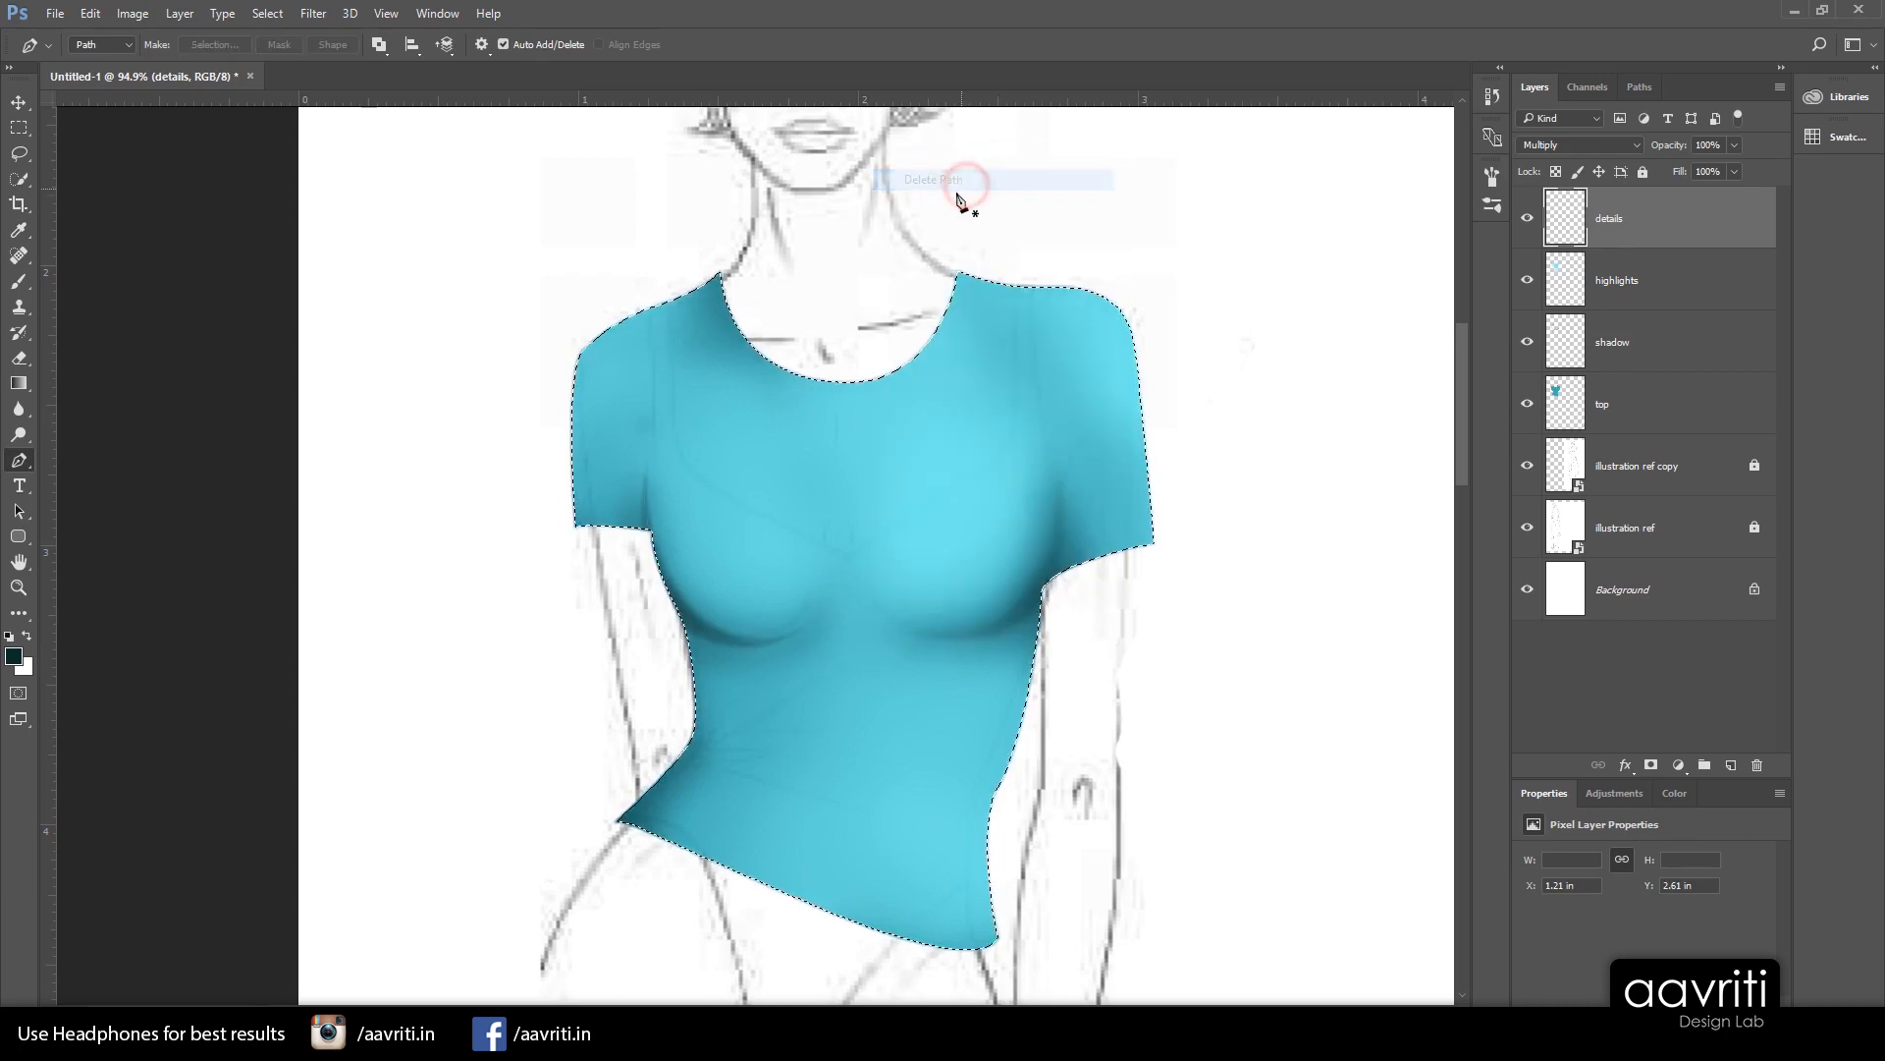
Soften the dark stroke beside the left armhole and under the left bust with repeated Eraser passes at 11% opacity
{"action": "scroll", "coordinate": [801, 634], "scroll_direction": "down", "scroll_amount": 3}
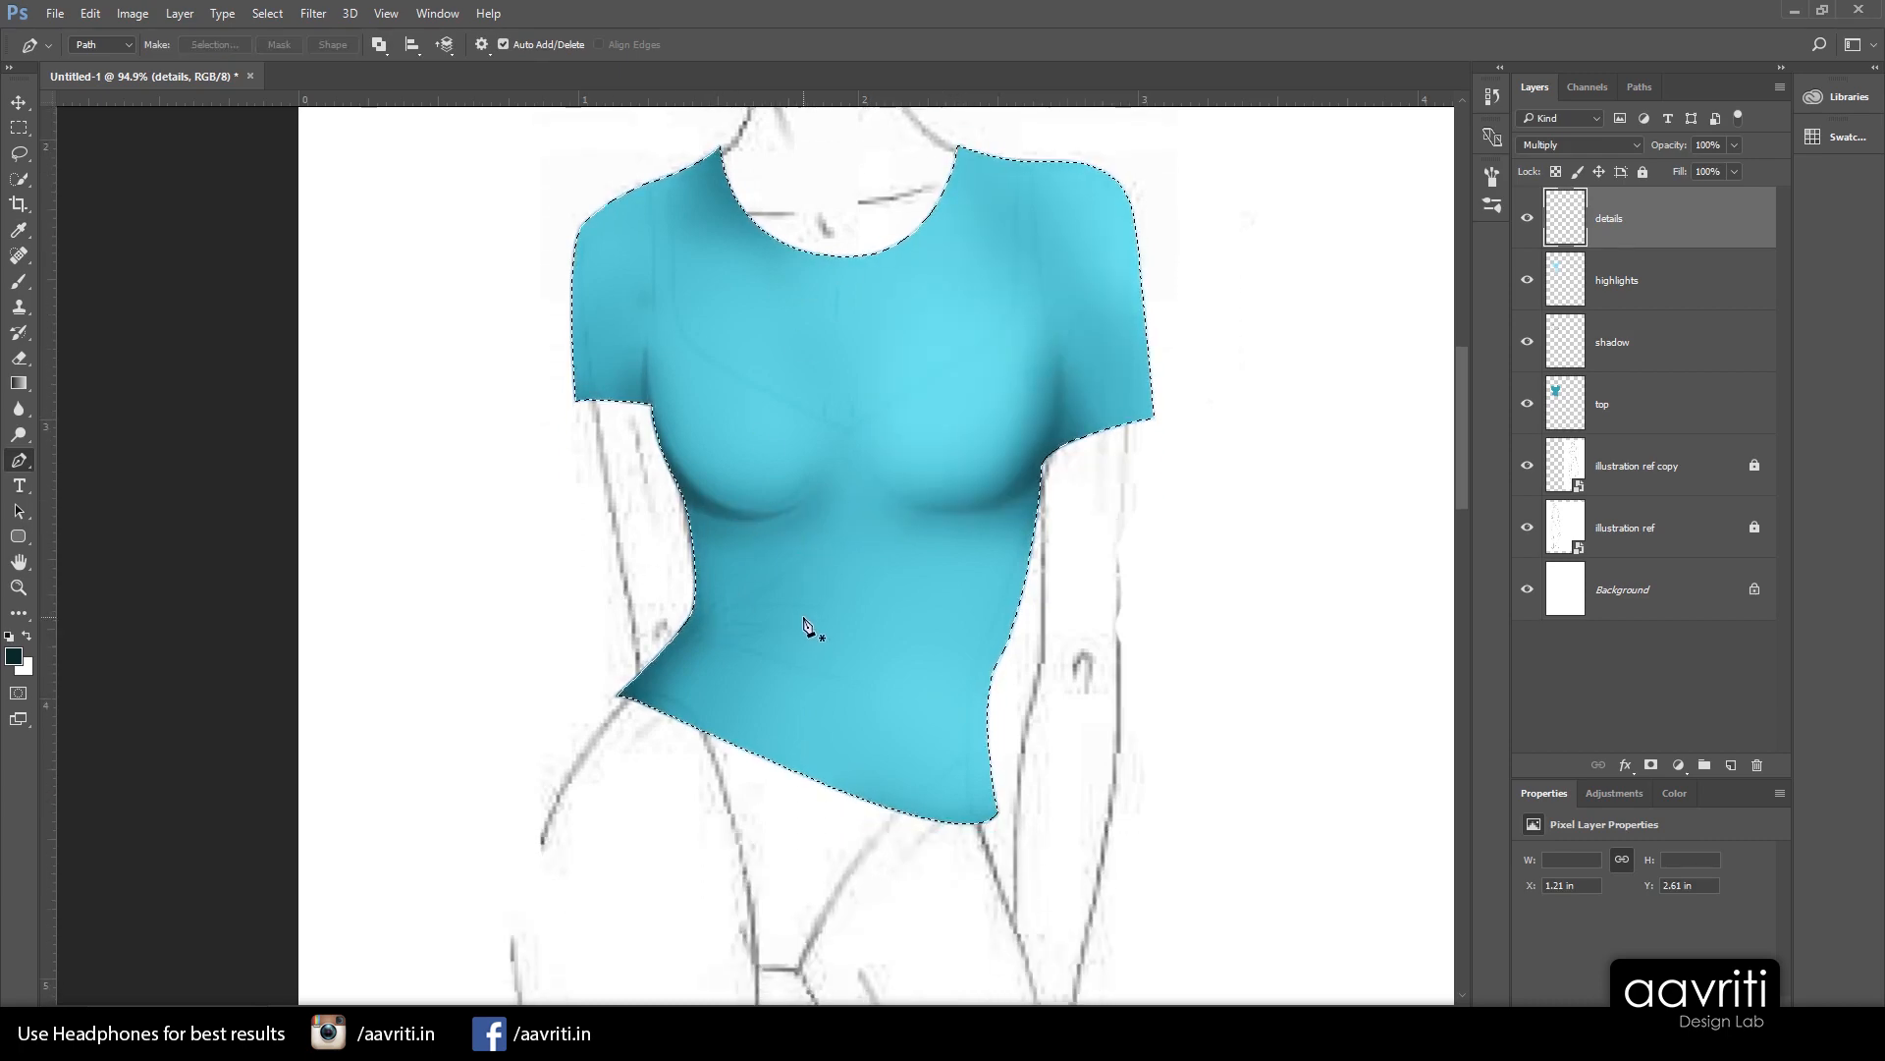
{"action": "scroll", "coordinate": [803, 628], "scroll_direction": "down", "scroll_amount": 2}
{"action": "scroll", "coordinate": [830, 678], "scroll_direction": "up", "scroll_amount": 4}
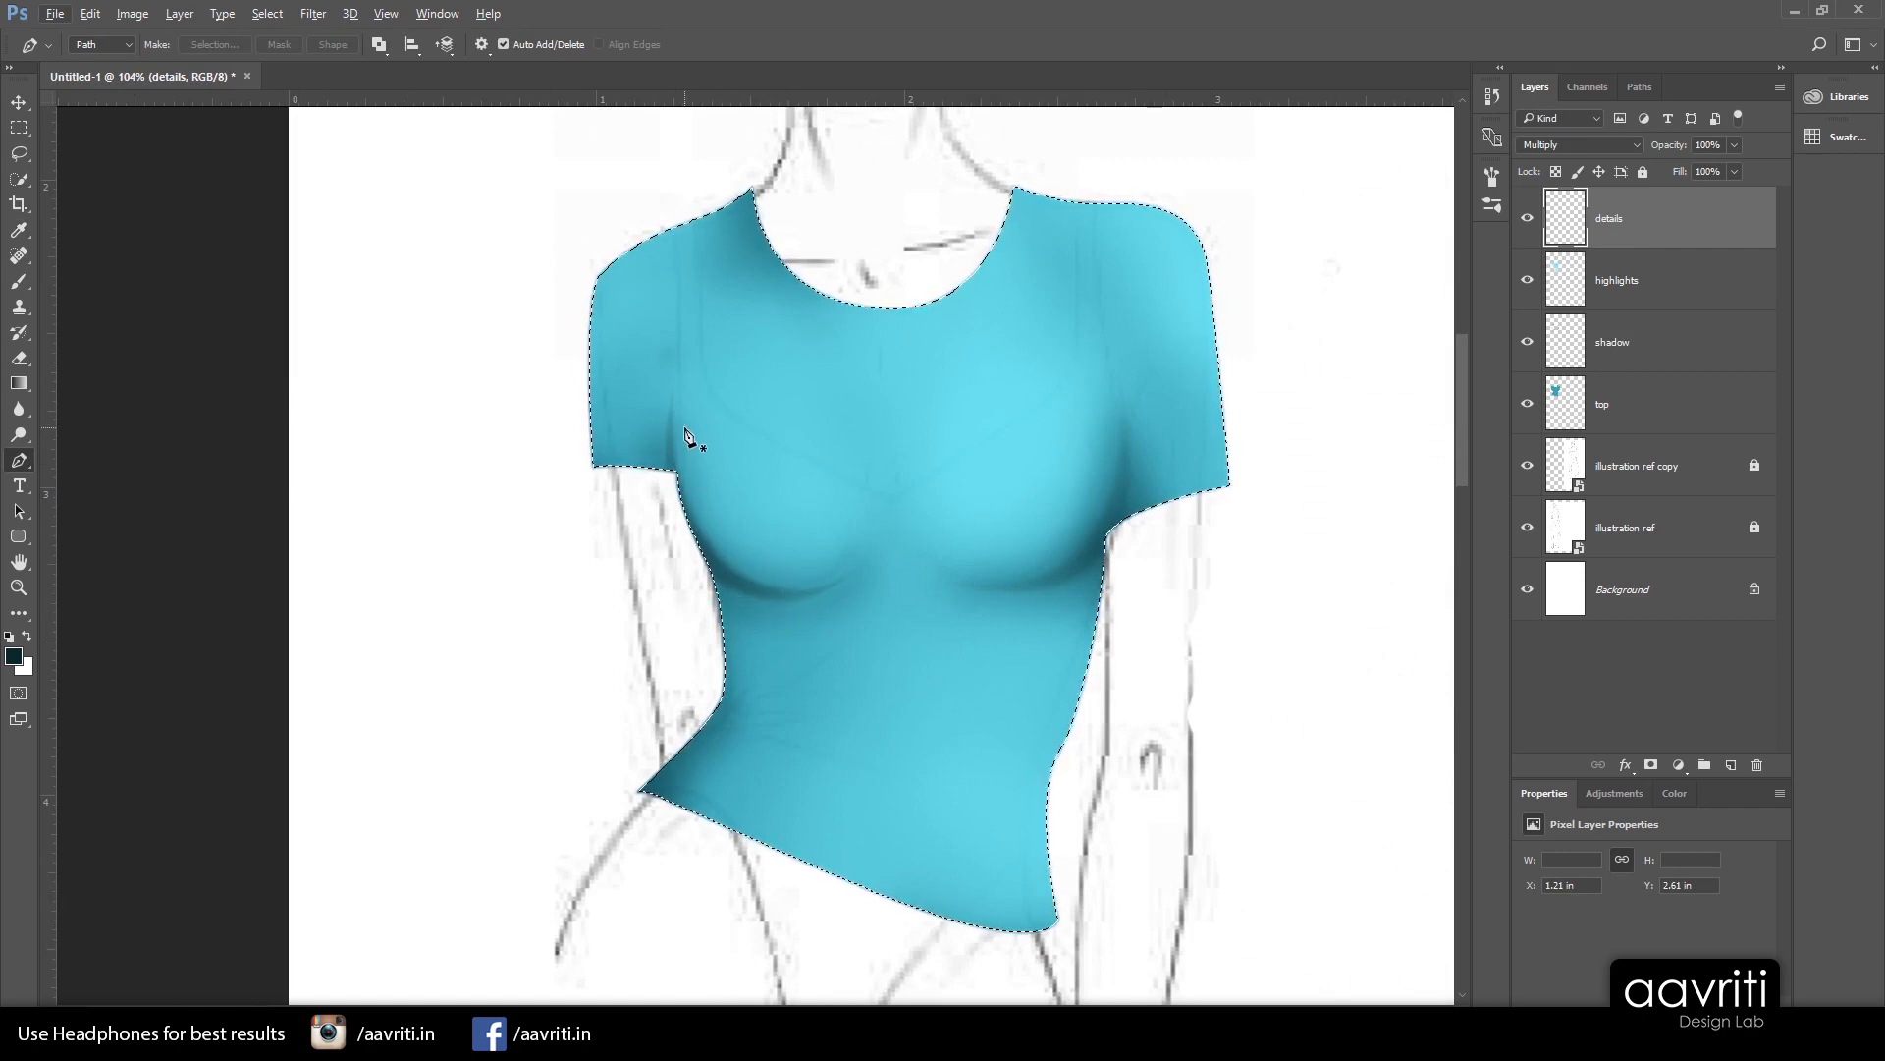
{"action": "key", "text": "e"}
{"action": "key", "text": "alt+e"}
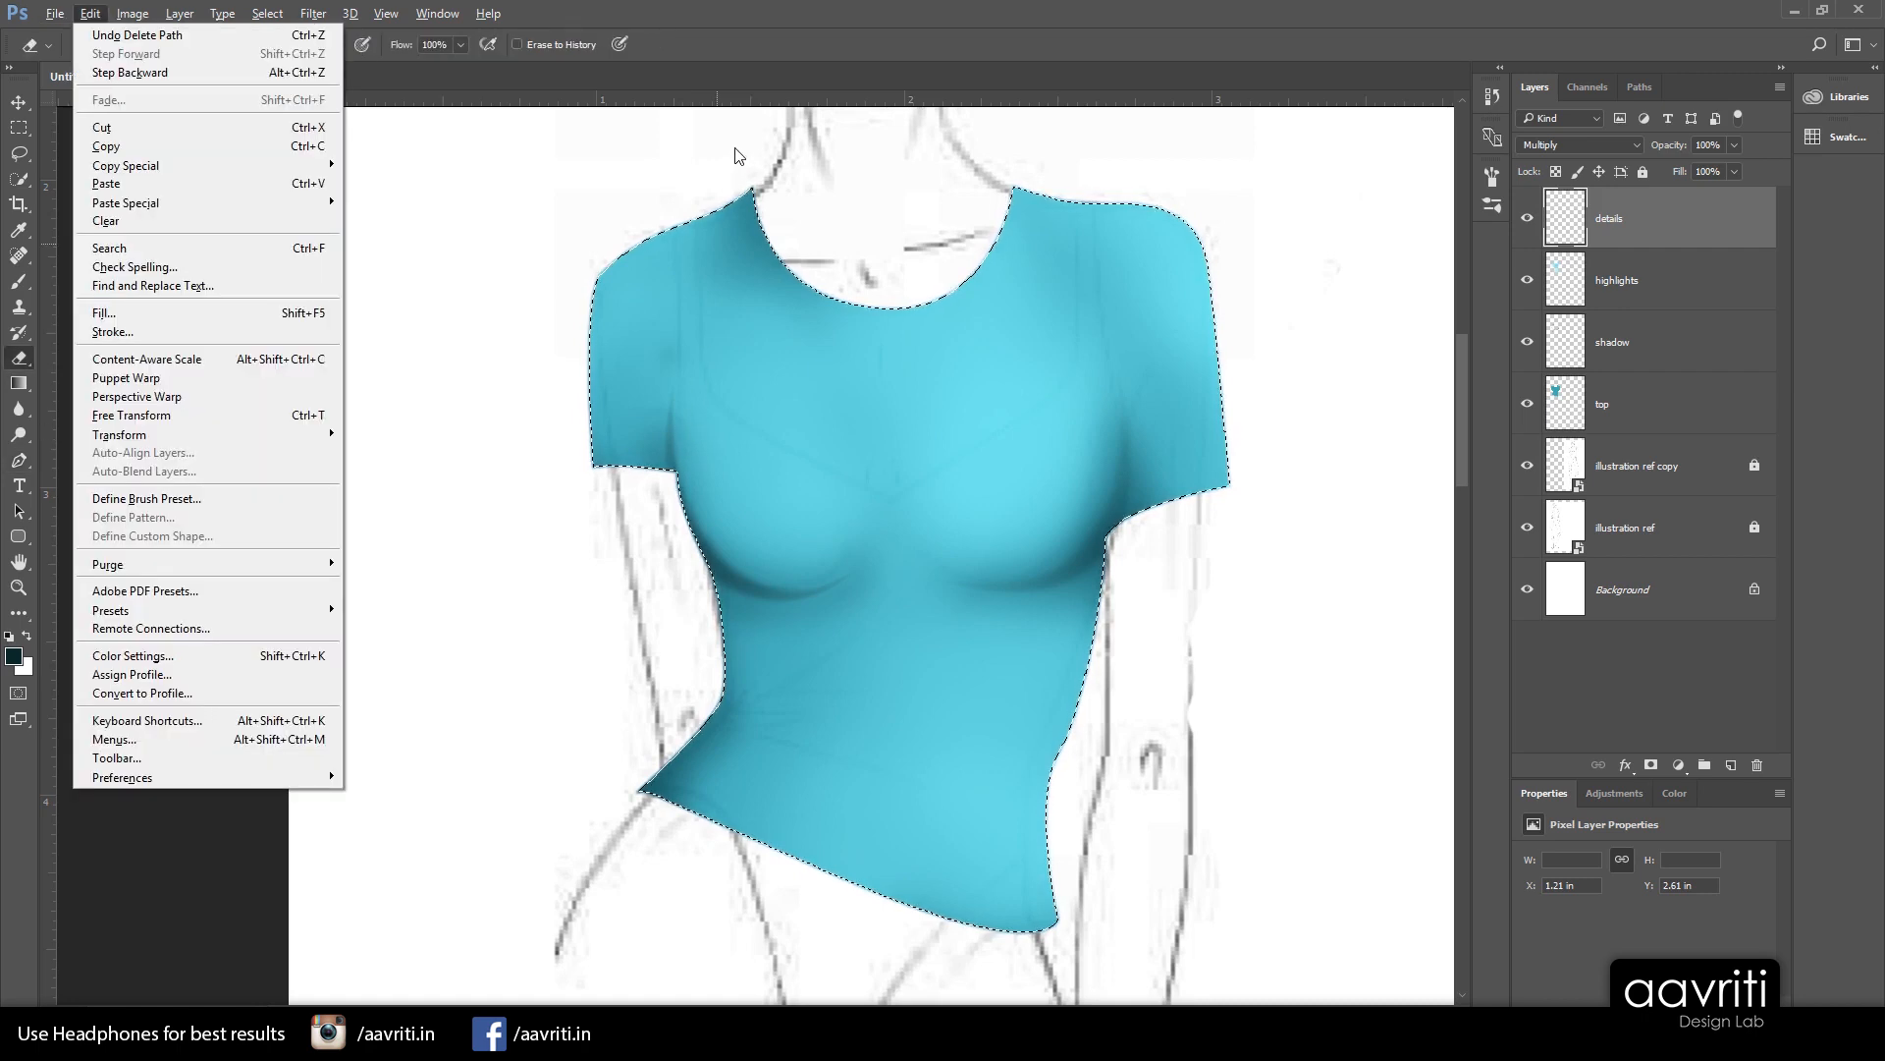
{"action": "key", "text": "Escape"}
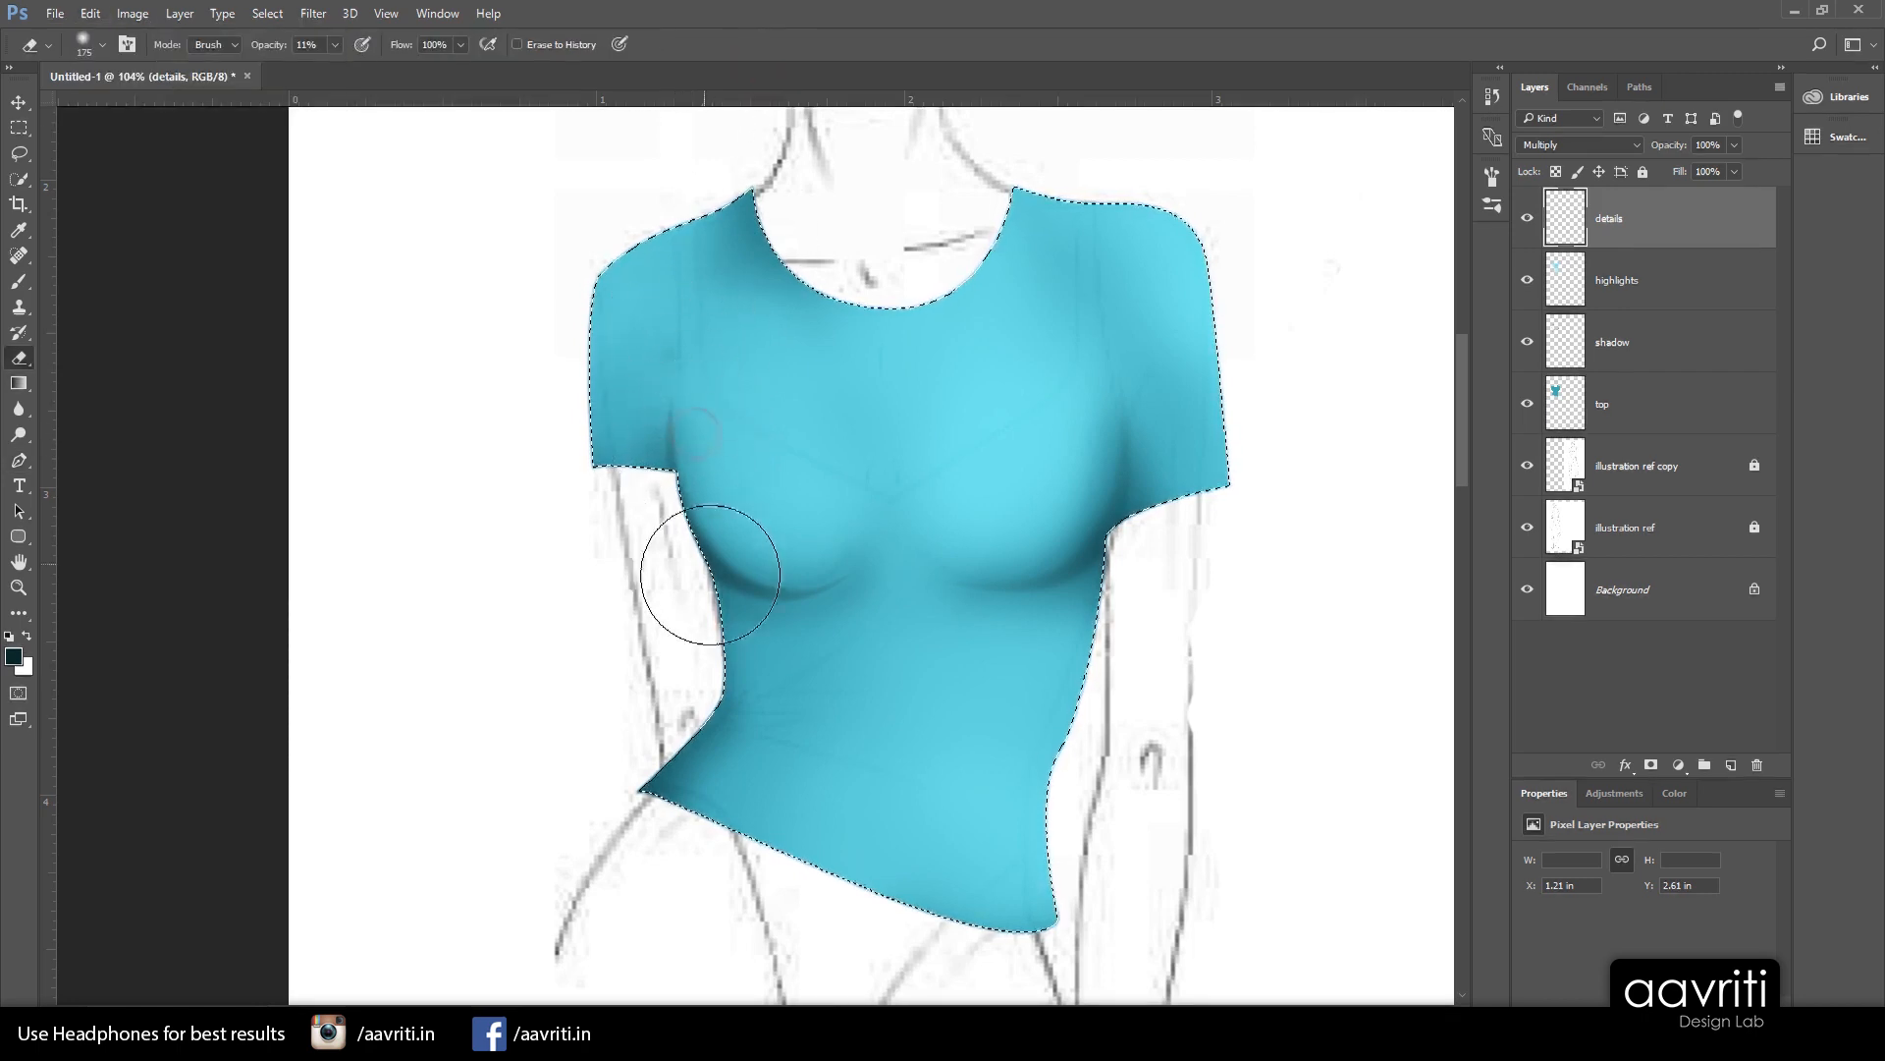
{"action": "mouse_move", "coordinate": [704, 564]}
{"action": "left_mouse_down"}
{"action": "mouse_move", "coordinate": [757, 573]}
{"action": "mouse_move", "coordinate": [759, 656]}
{"action": "left_mouse_up"}
{"action": "left_click", "coordinate": [756, 654]}
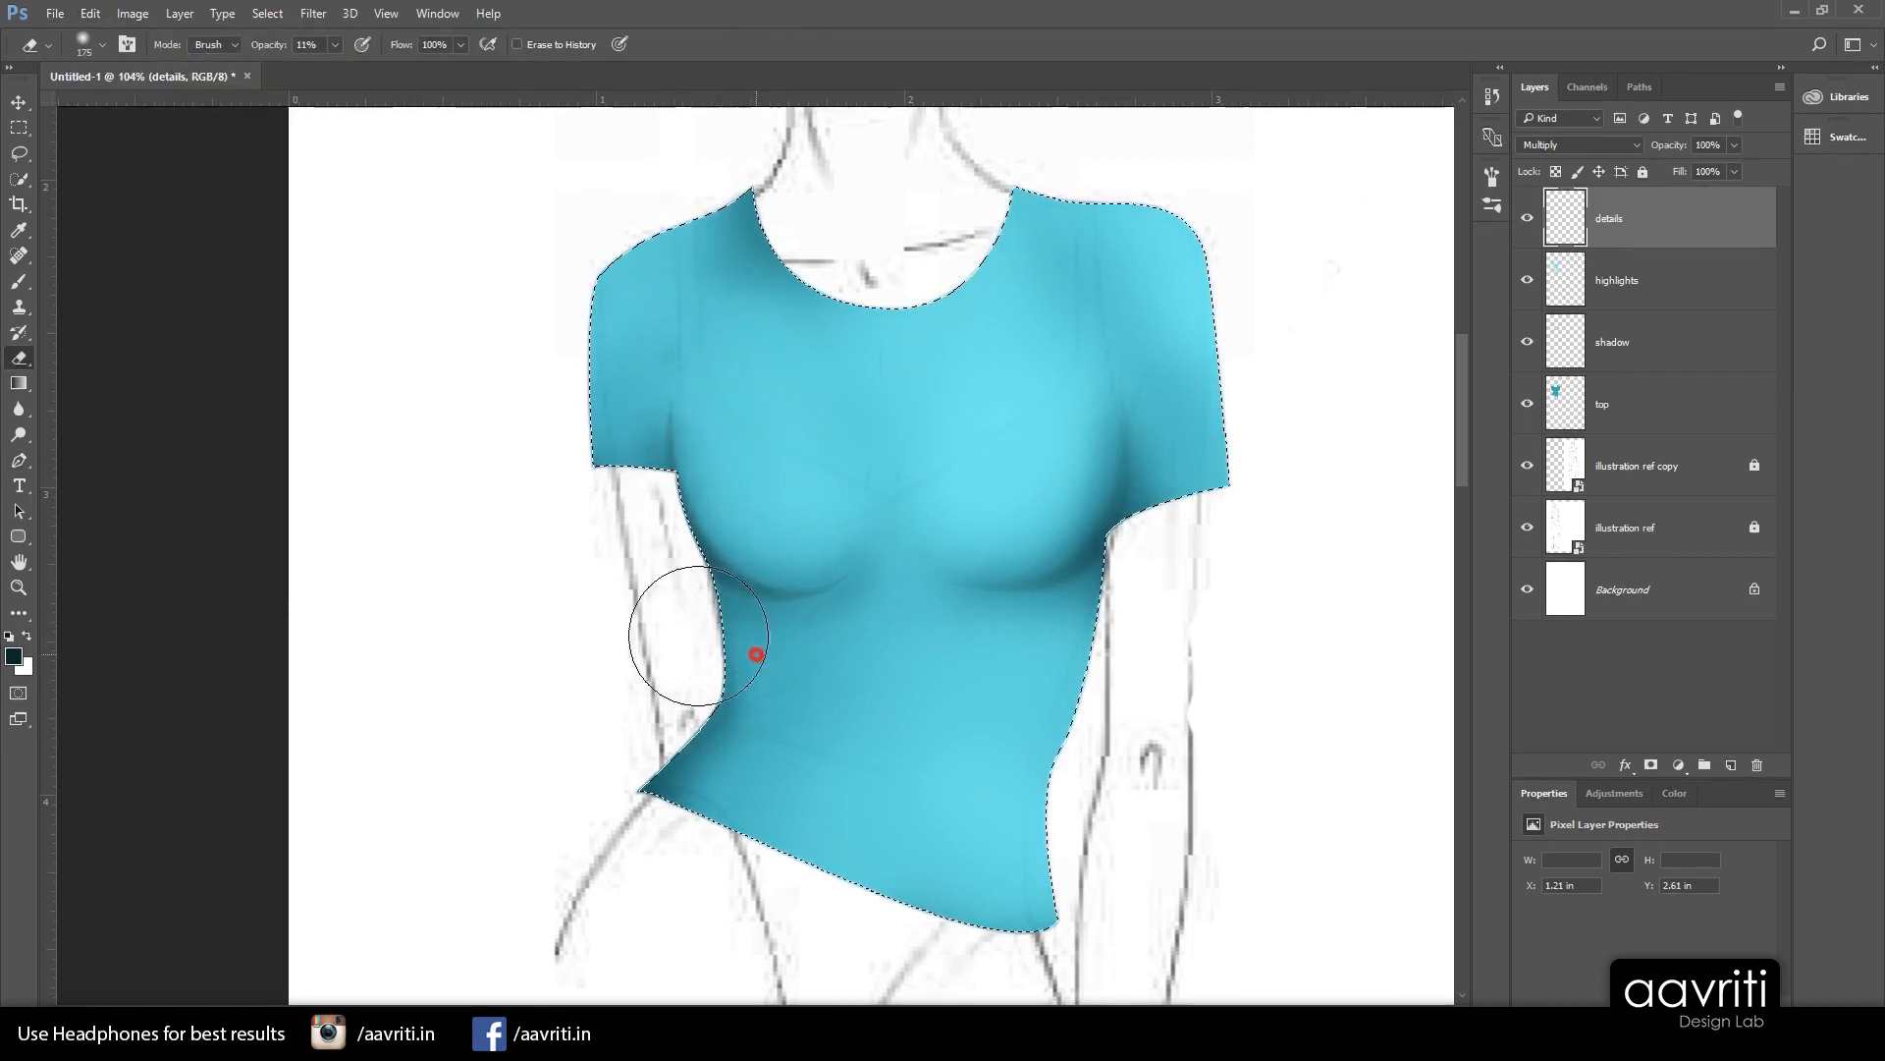
{"action": "mouse_move", "coordinate": [884, 615]}
{"action": "left_mouse_down"}
{"action": "mouse_move", "coordinate": [770, 648]}
{"action": "mouse_move", "coordinate": [893, 534]}
{"action": "left_mouse_up"}
{"action": "left_click_drag", "start_coordinate": [781, 597], "coordinate": [659, 378]}
{"action": "left_click_drag", "start_coordinate": [707, 526], "coordinate": [754, 349]}
{"action": "left_click_drag", "start_coordinate": [716, 451], "coordinate": [720, 366]}
{"action": "mouse_move", "coordinate": [740, 514]}
{"action": "left_mouse_down"}
{"action": "mouse_move", "coordinate": [867, 510]}
{"action": "mouse_move", "coordinate": [616, 574]}
{"action": "left_mouse_up"}
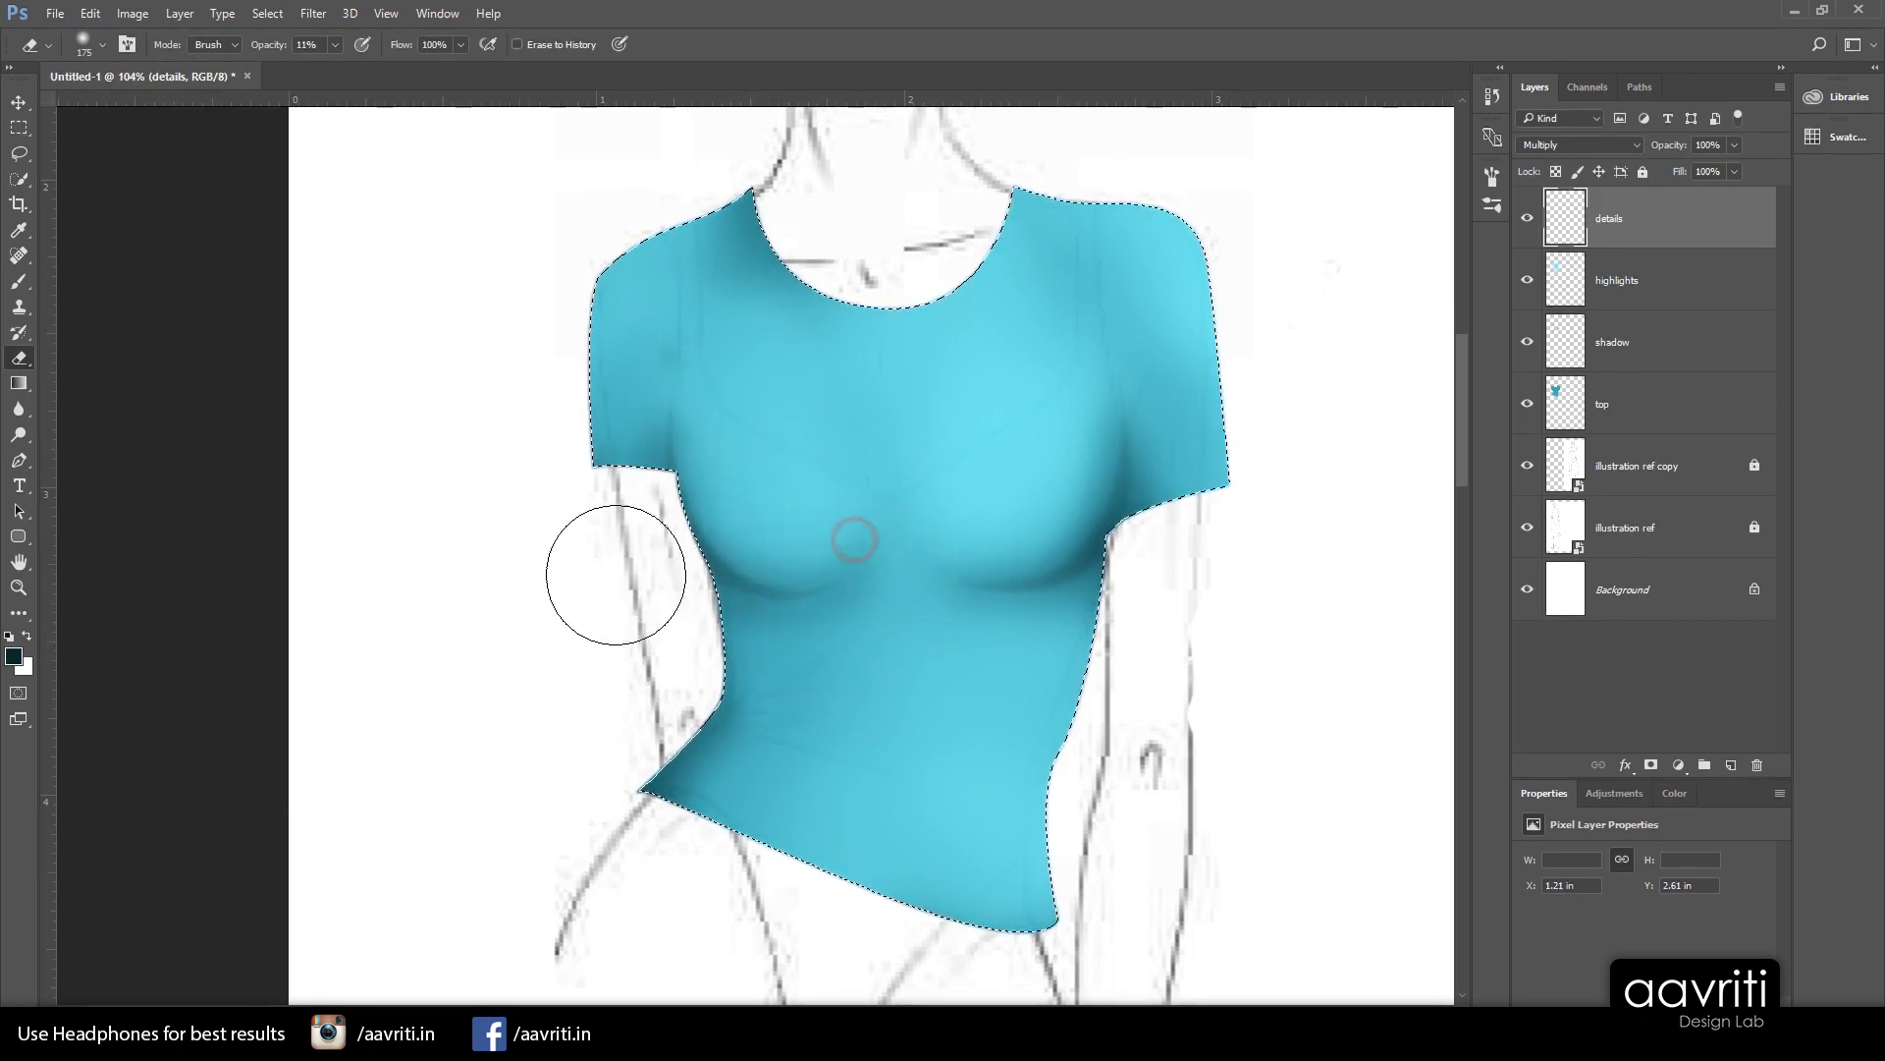
Examine the softened bust and sleeve shading on the teal top at different magnifications
{"action": "scroll", "coordinate": [709, 564], "scroll_direction": "down", "scroll_amount": 2}
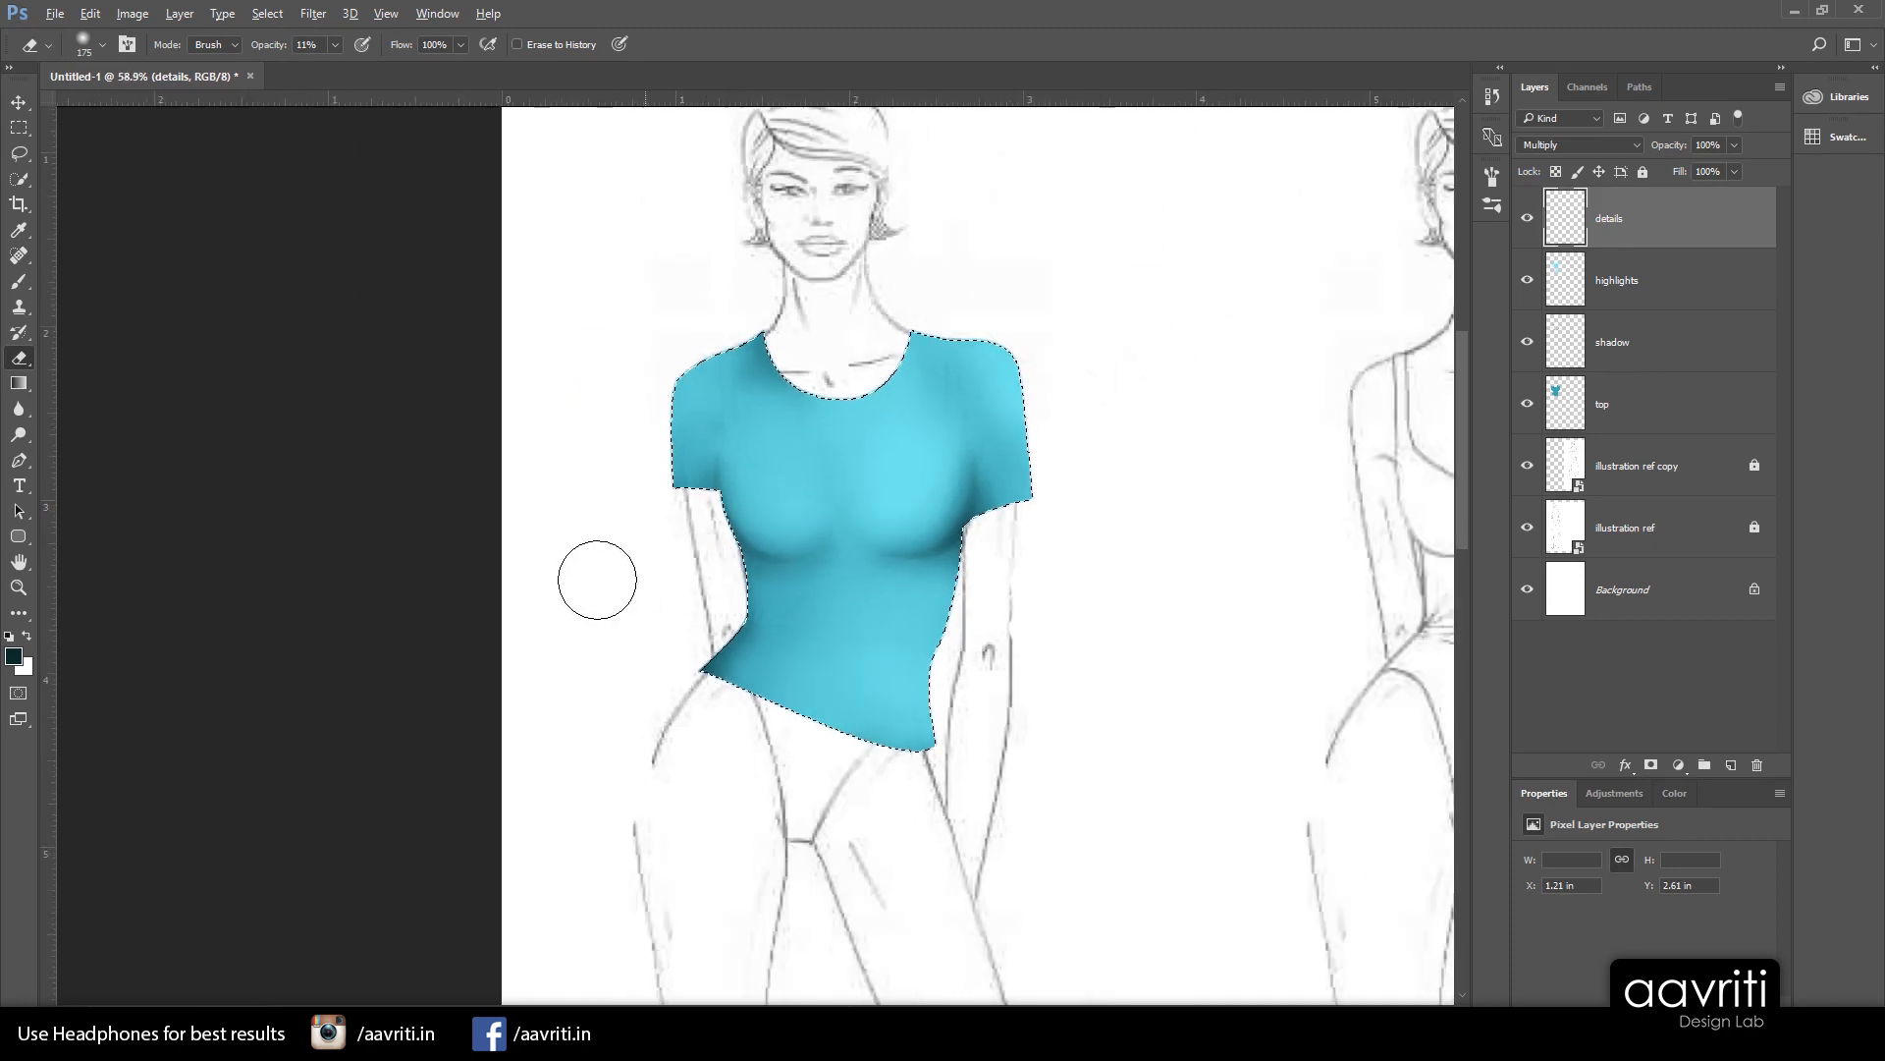
{"action": "scroll", "coordinate": [837, 519], "scroll_direction": "up", "scroll_amount": 2}
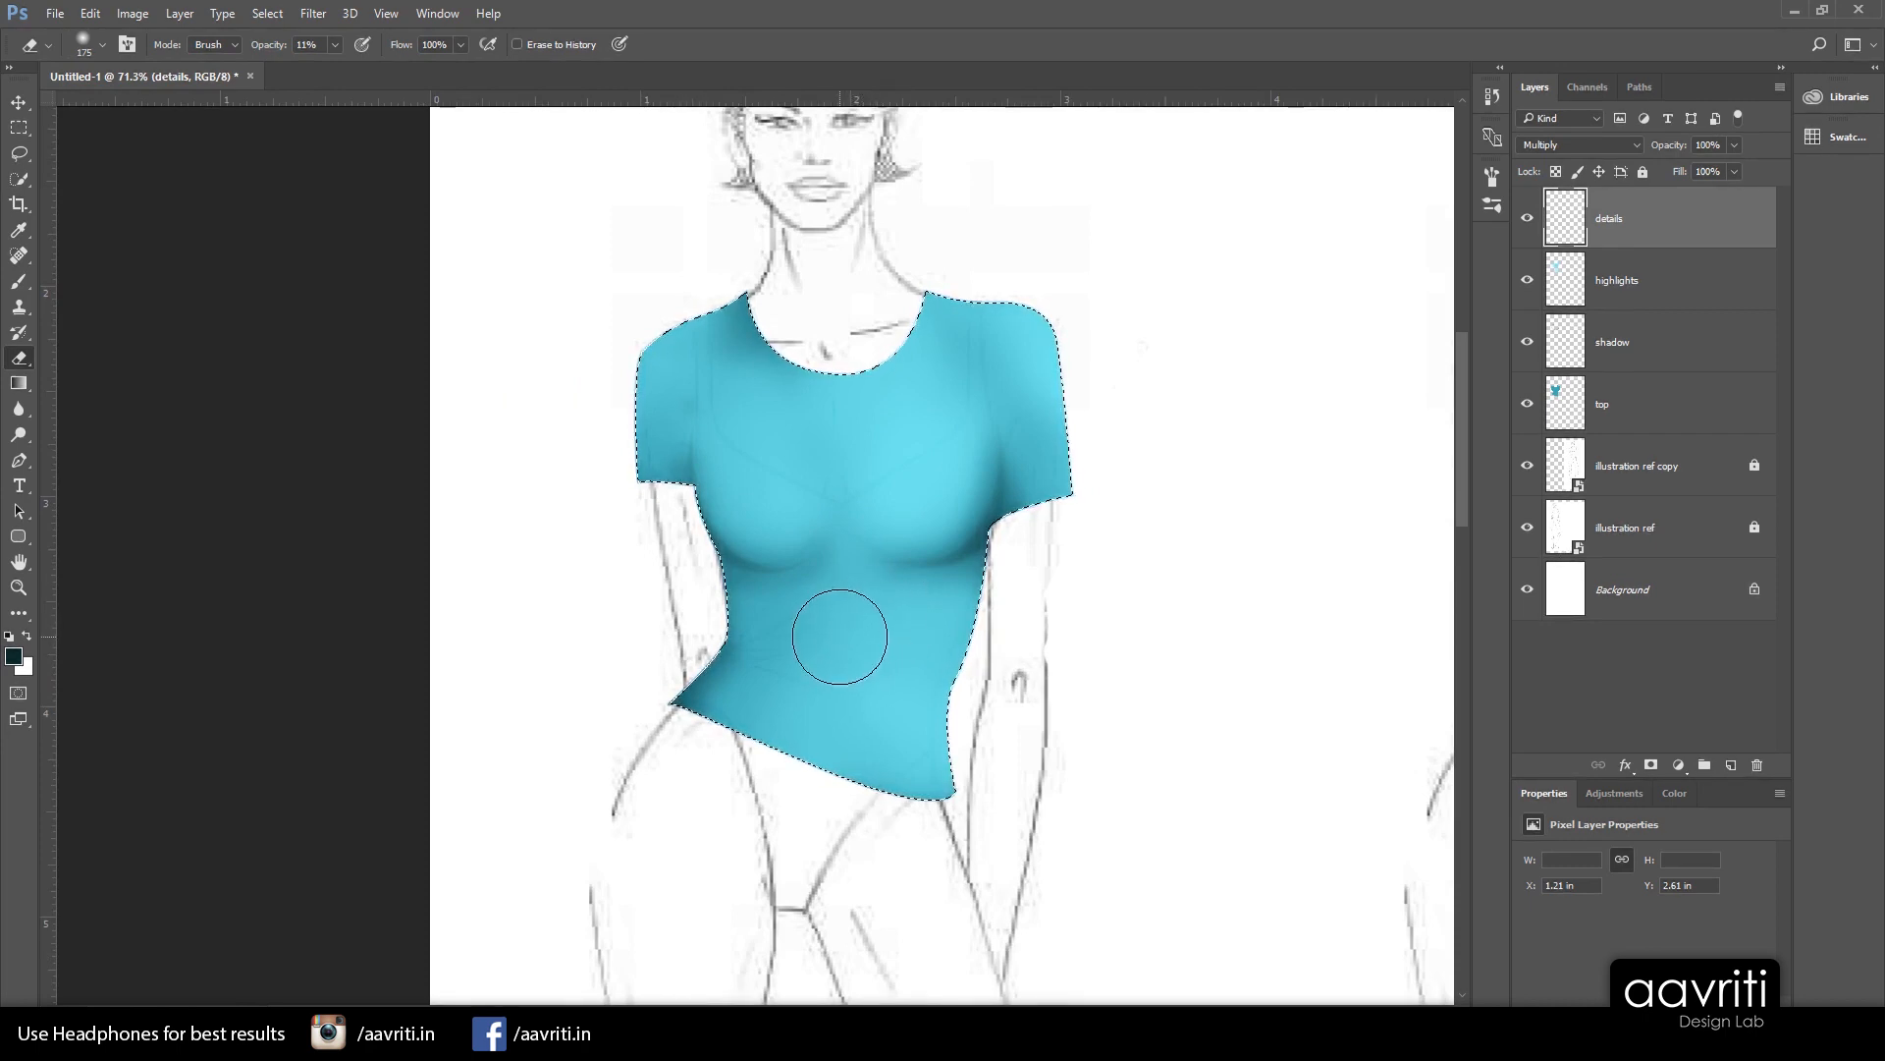
{"action": "scroll", "coordinate": [766, 532], "scroll_direction": "up", "scroll_amount": 2}
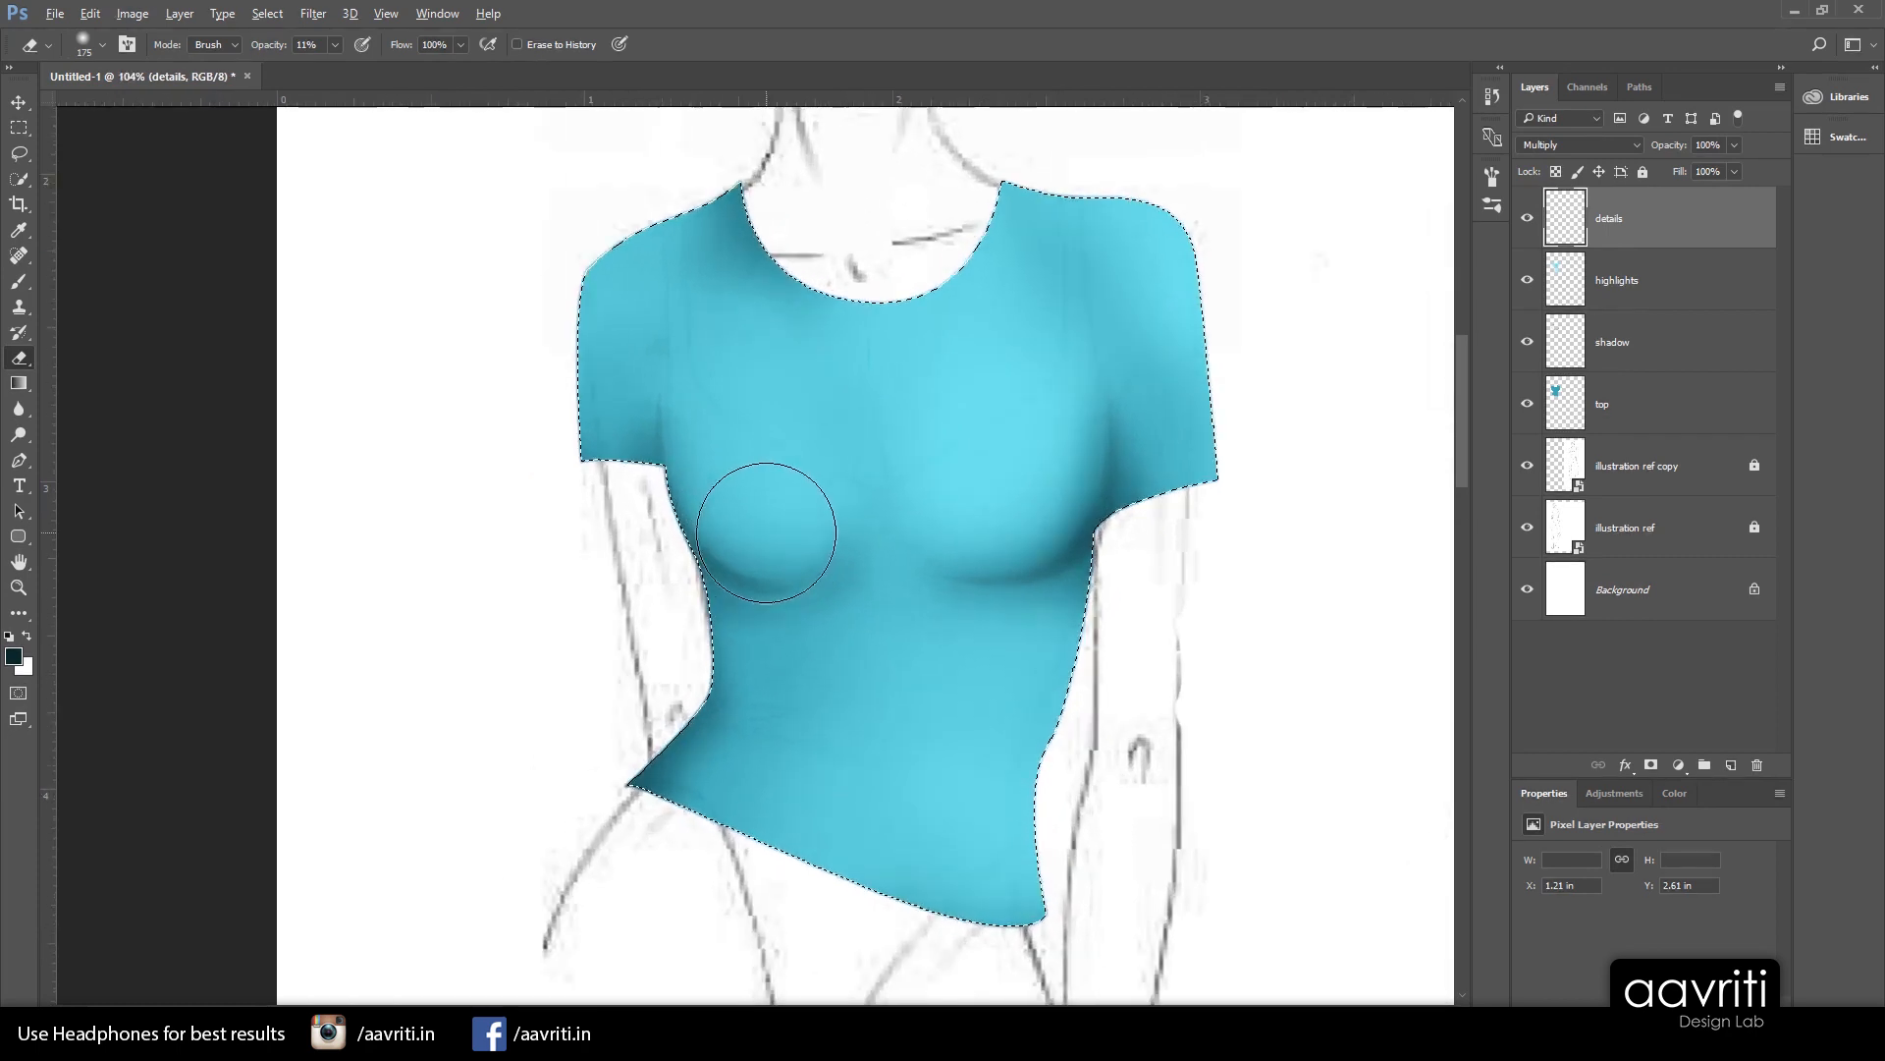
{"action": "scroll", "coordinate": [960, 632], "scroll_direction": "down", "scroll_amount": 1}
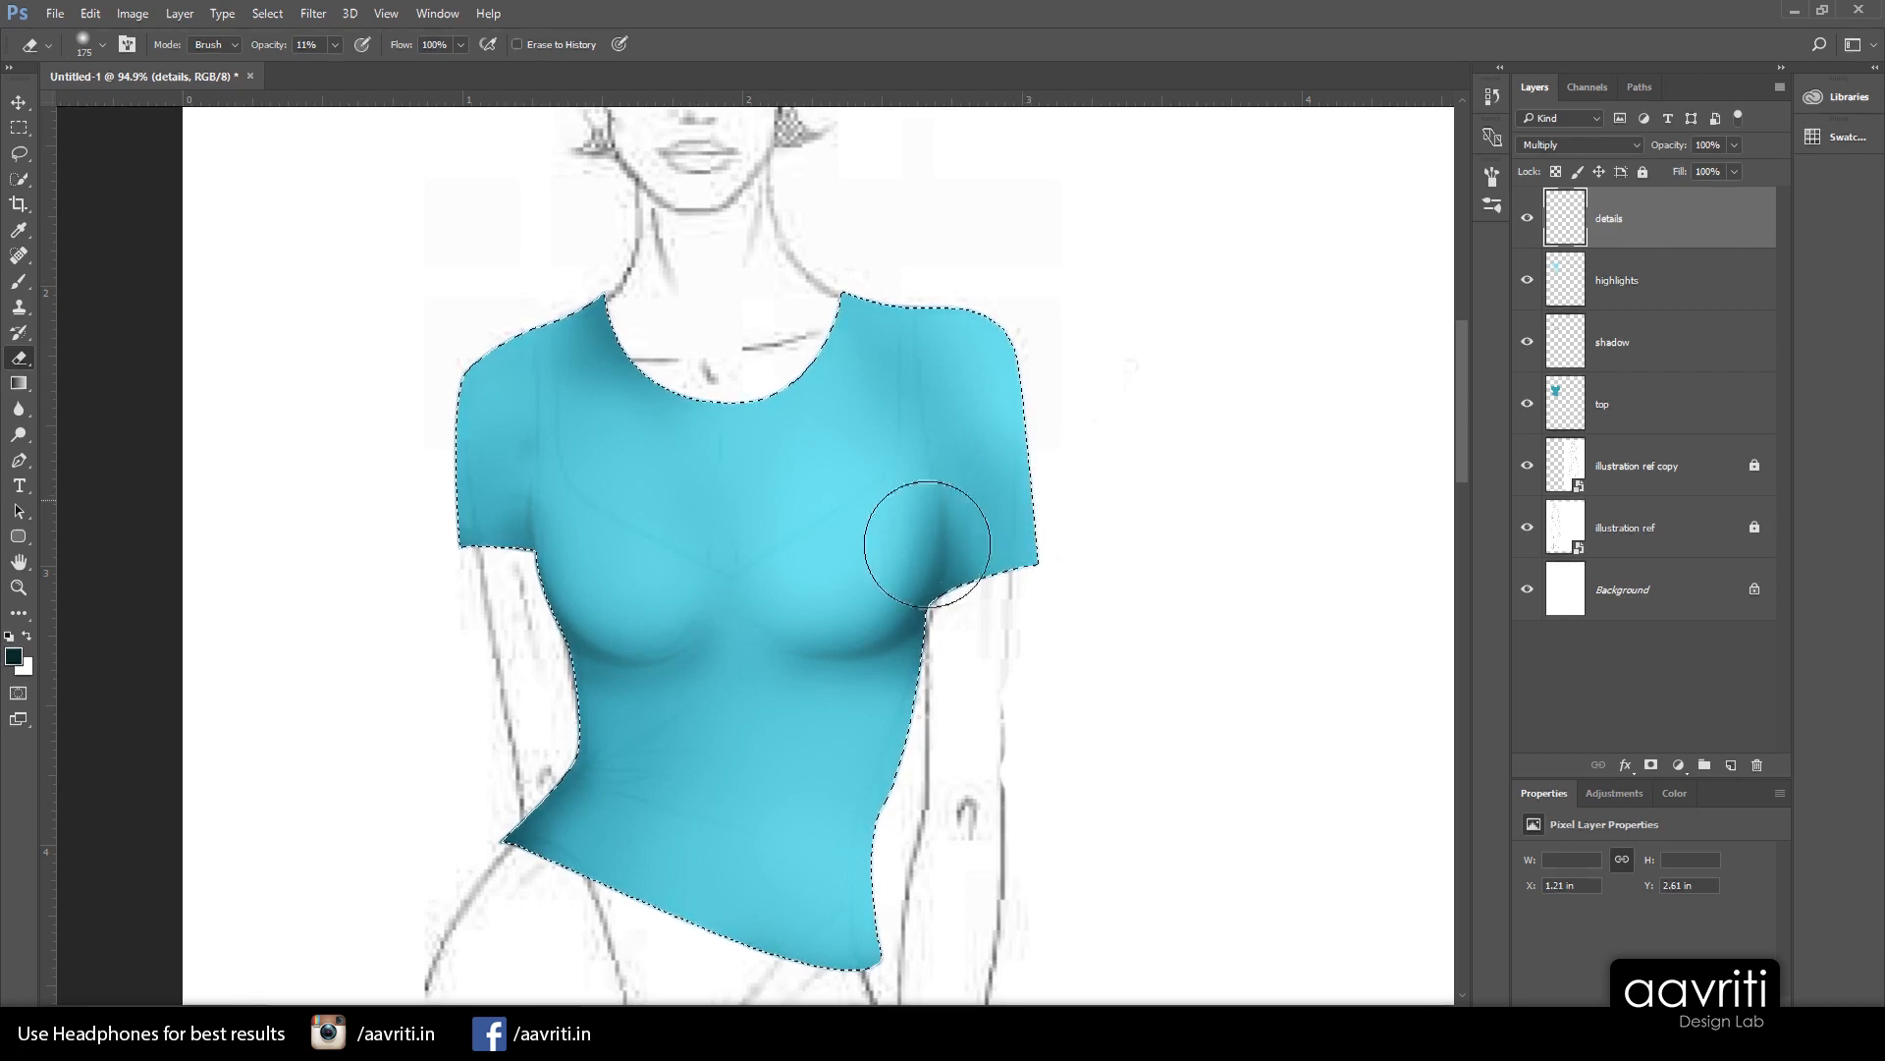
{"action": "scroll", "coordinate": [491, 653], "scroll_direction": "down", "scroll_amount": 4}
{"action": "scroll", "coordinate": [939, 492], "scroll_direction": "up", "scroll_amount": 2}
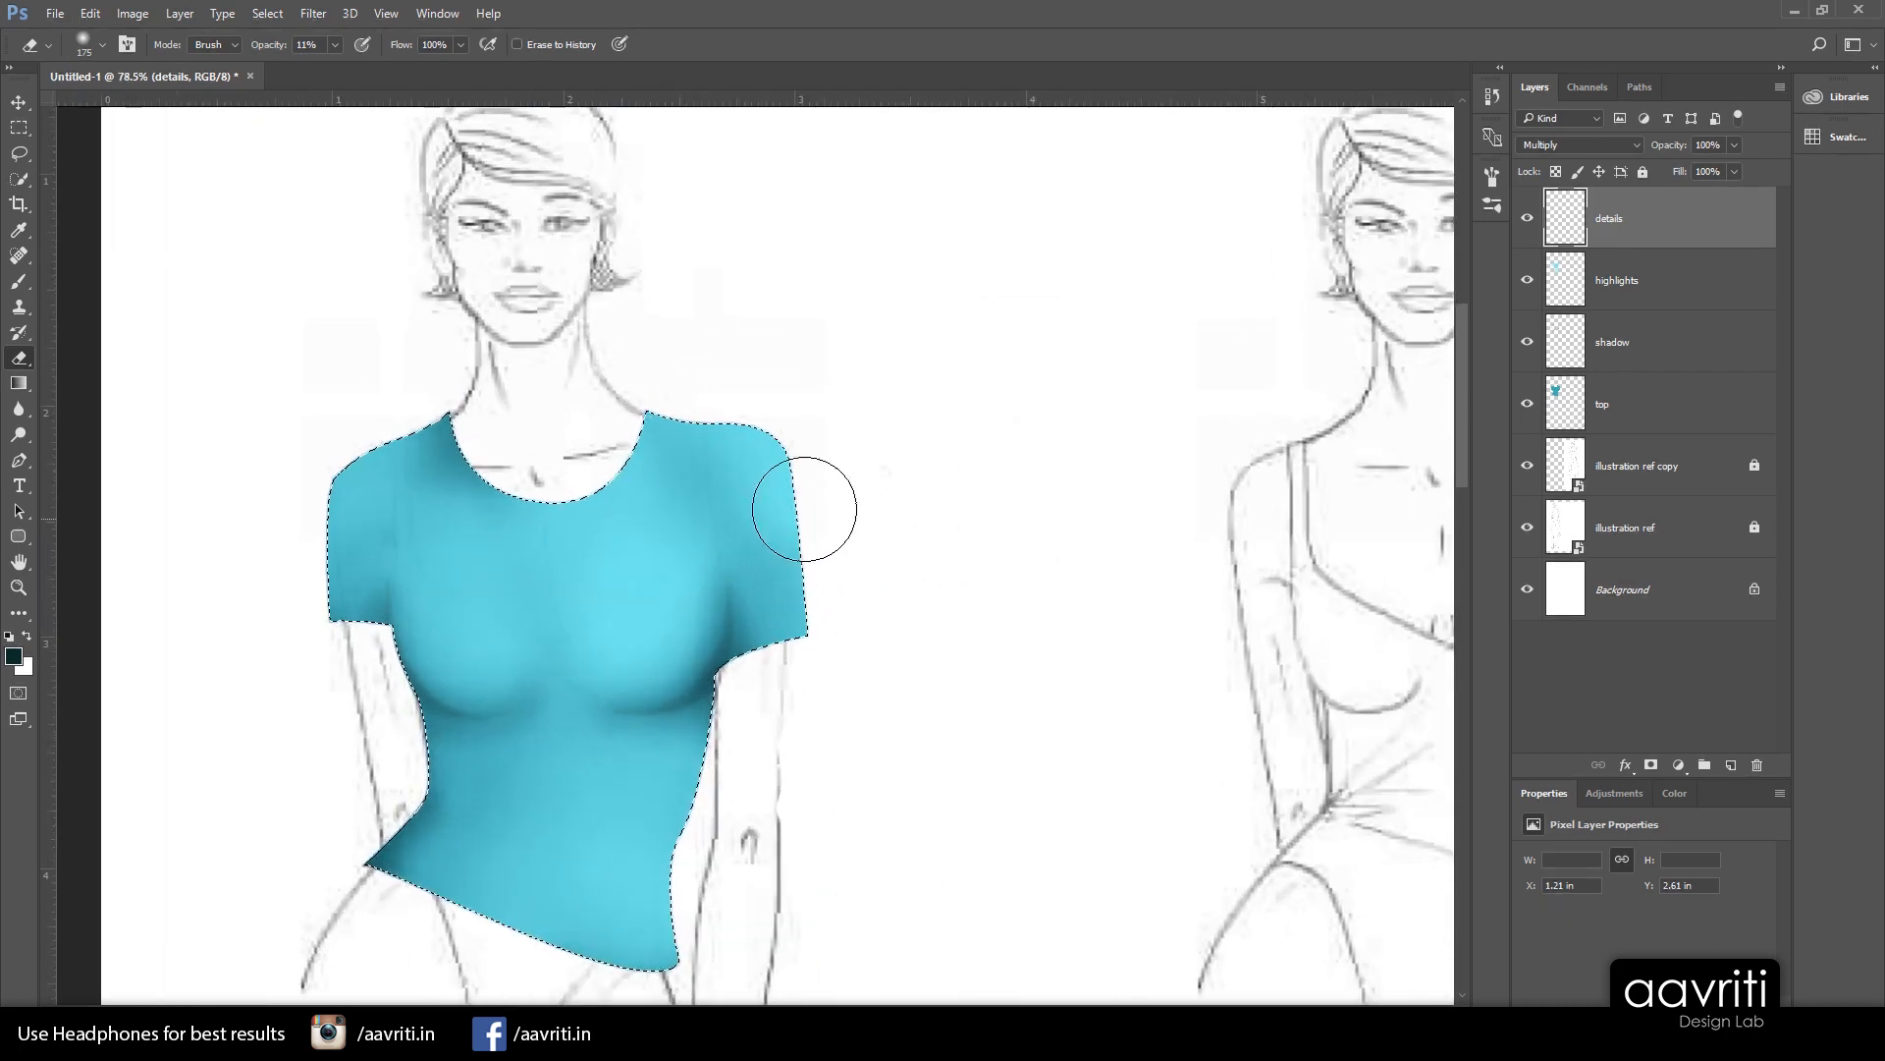
{"action": "scroll", "coordinate": [812, 510], "scroll_direction": "down", "scroll_amount": 2}
{"action": "scroll", "coordinate": [955, 492], "scroll_direction": "up", "scroll_amount": 2}
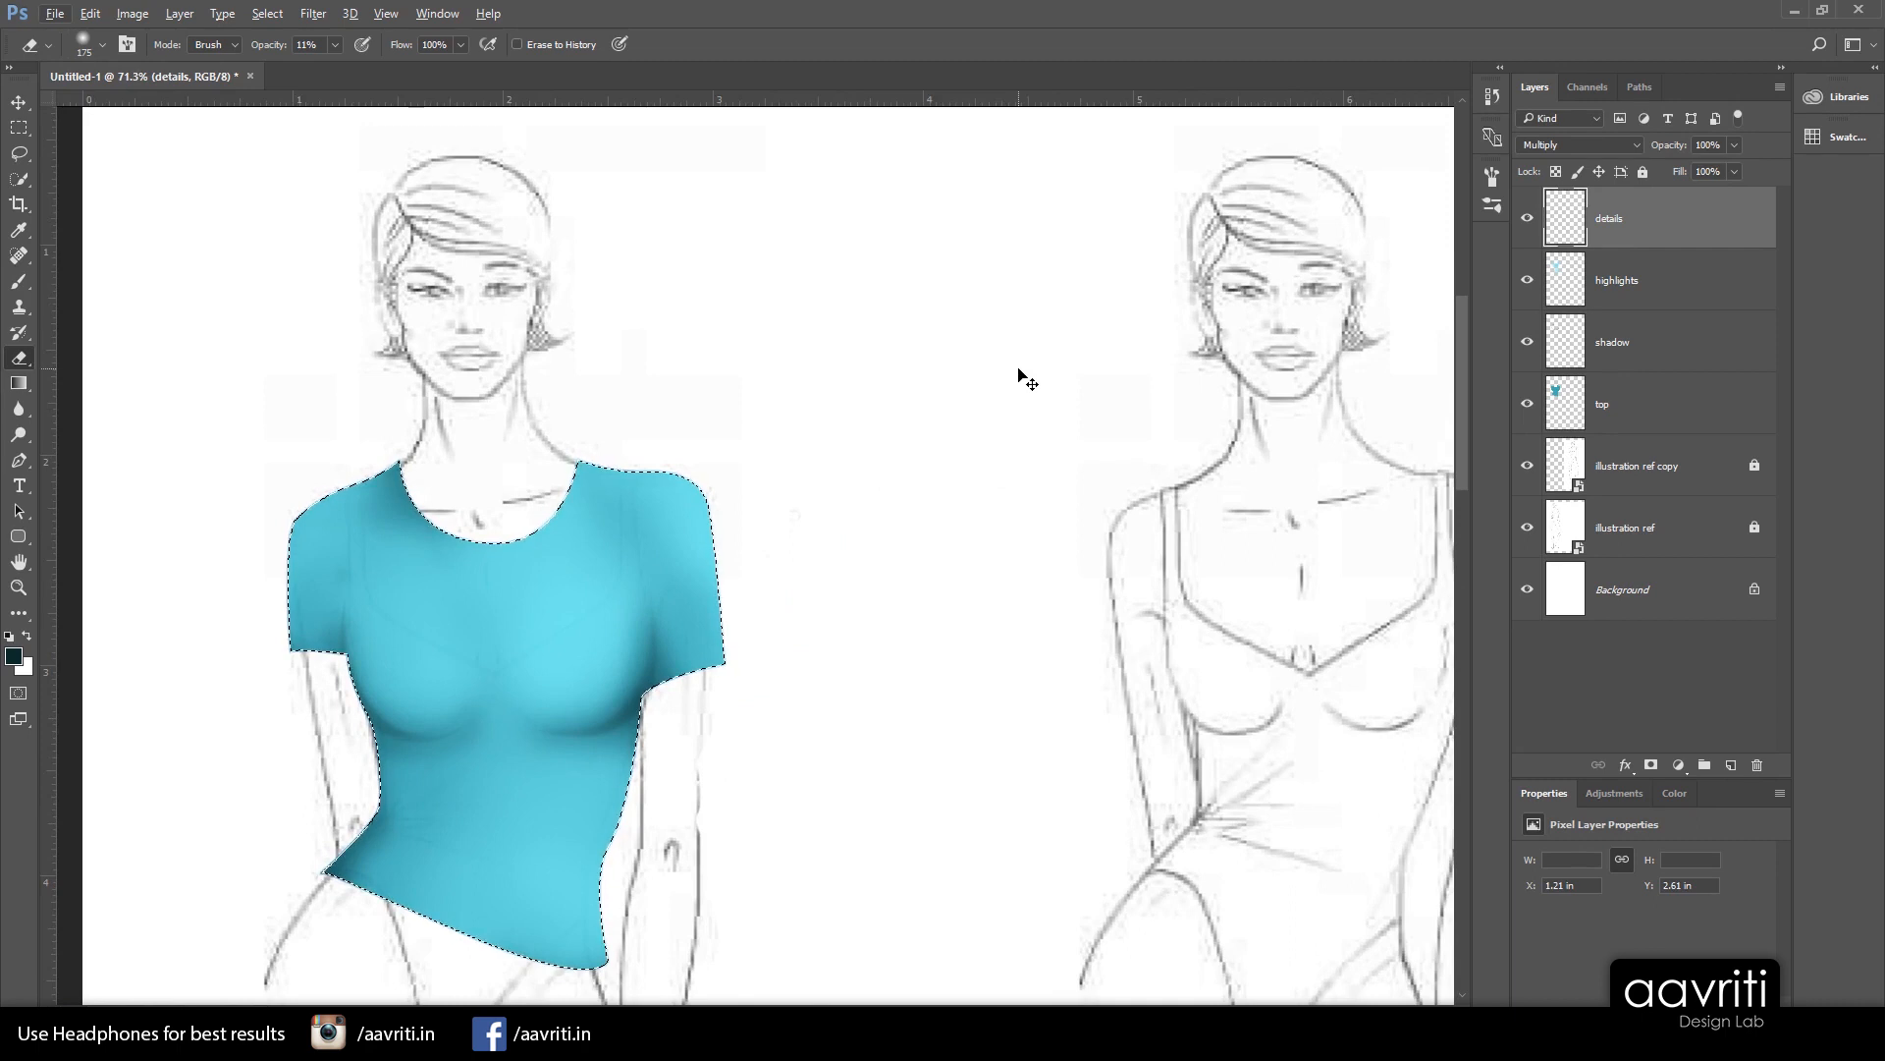
Deselect the top and draw an S-shaped Pen path with three anchors in the blank area between the two figures
{"action": "key", "text": "ctrl+d"}
{"action": "scroll", "coordinate": [973, 383], "scroll_direction": "up", "scroll_amount": 1}
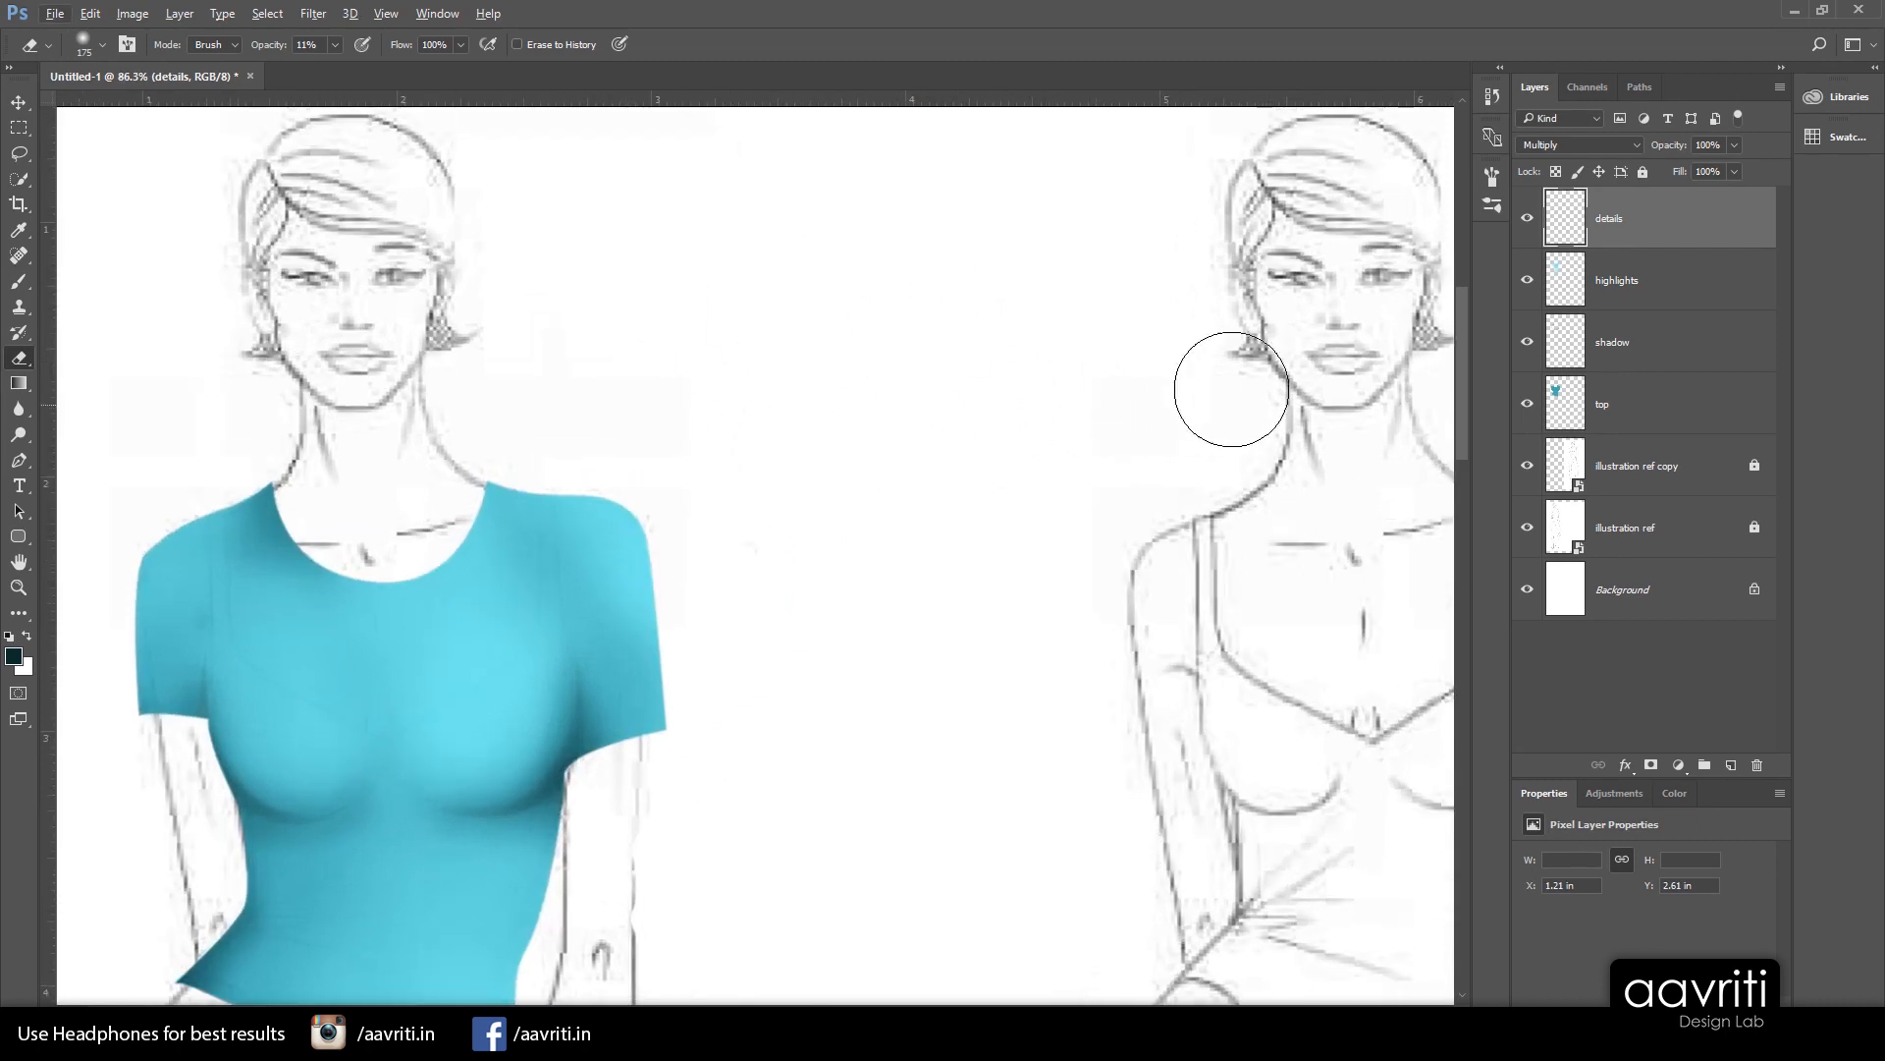
{"action": "left_click", "coordinate": [18, 460]}
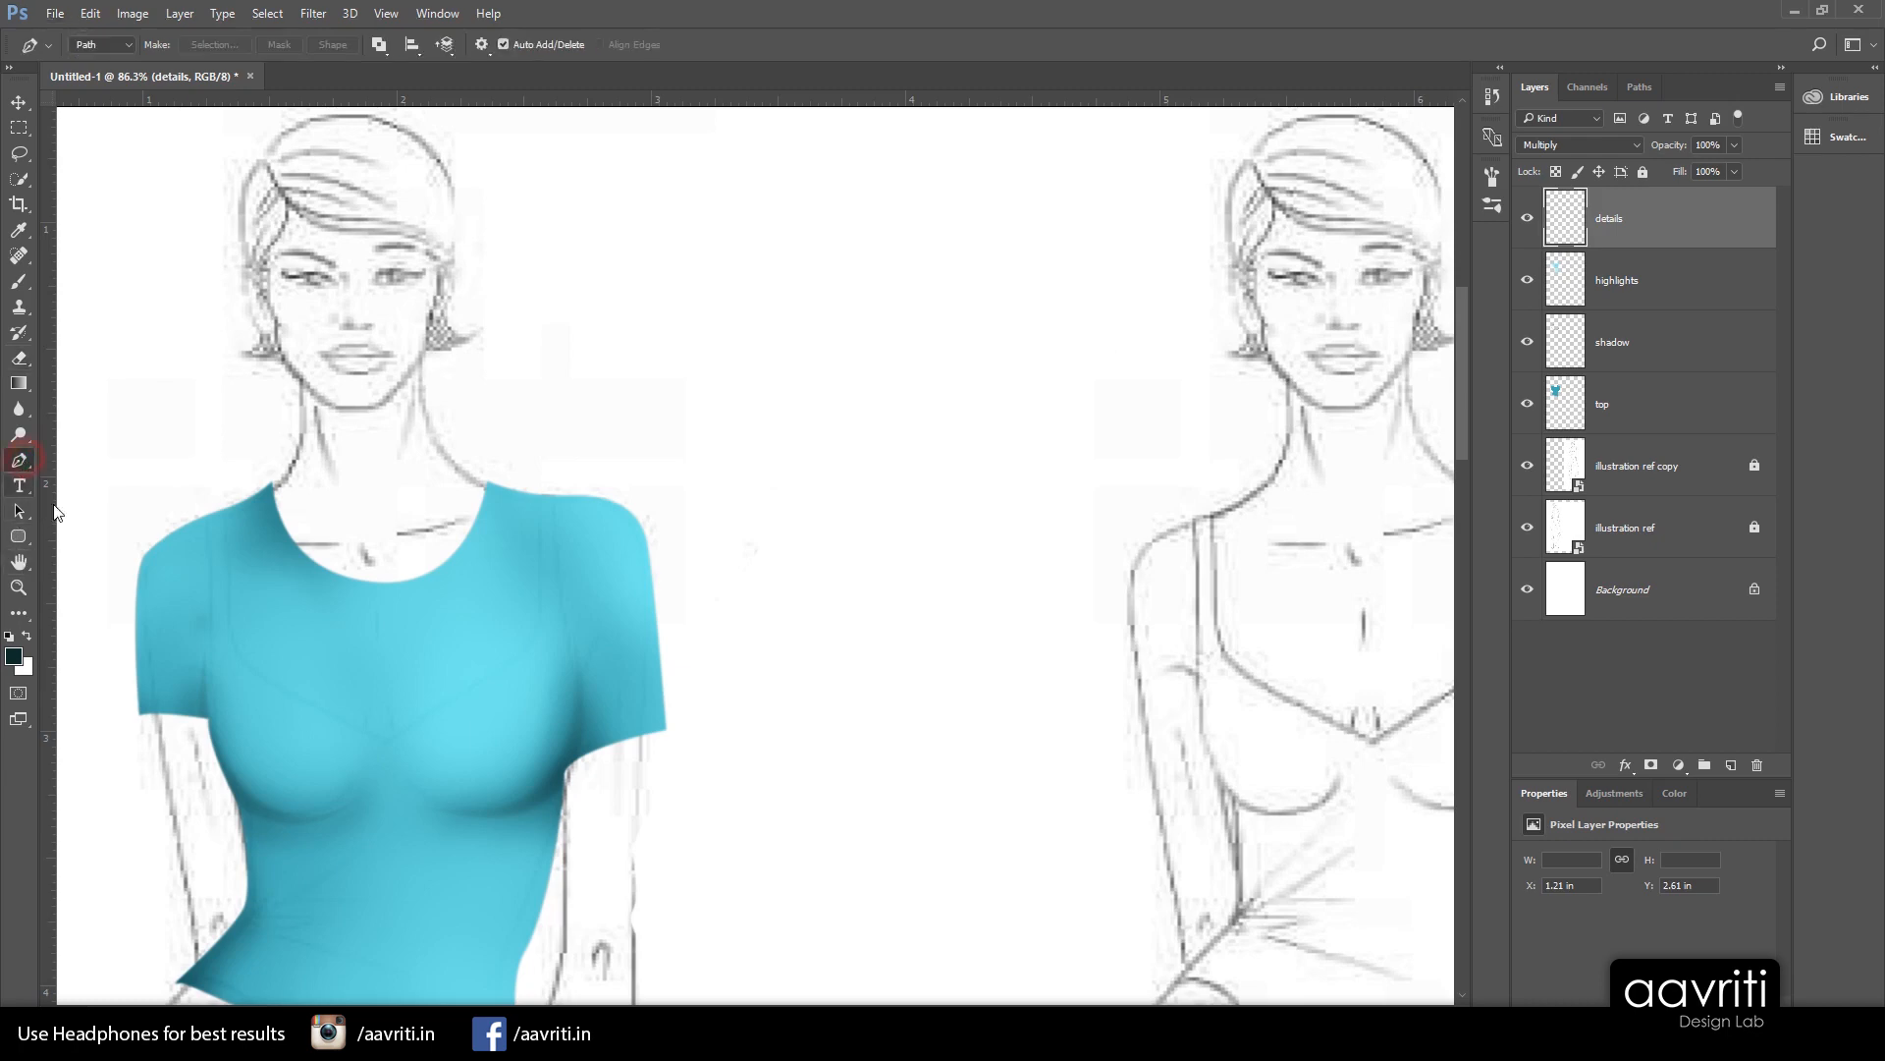
{"action": "left_click", "coordinate": [701, 389]}
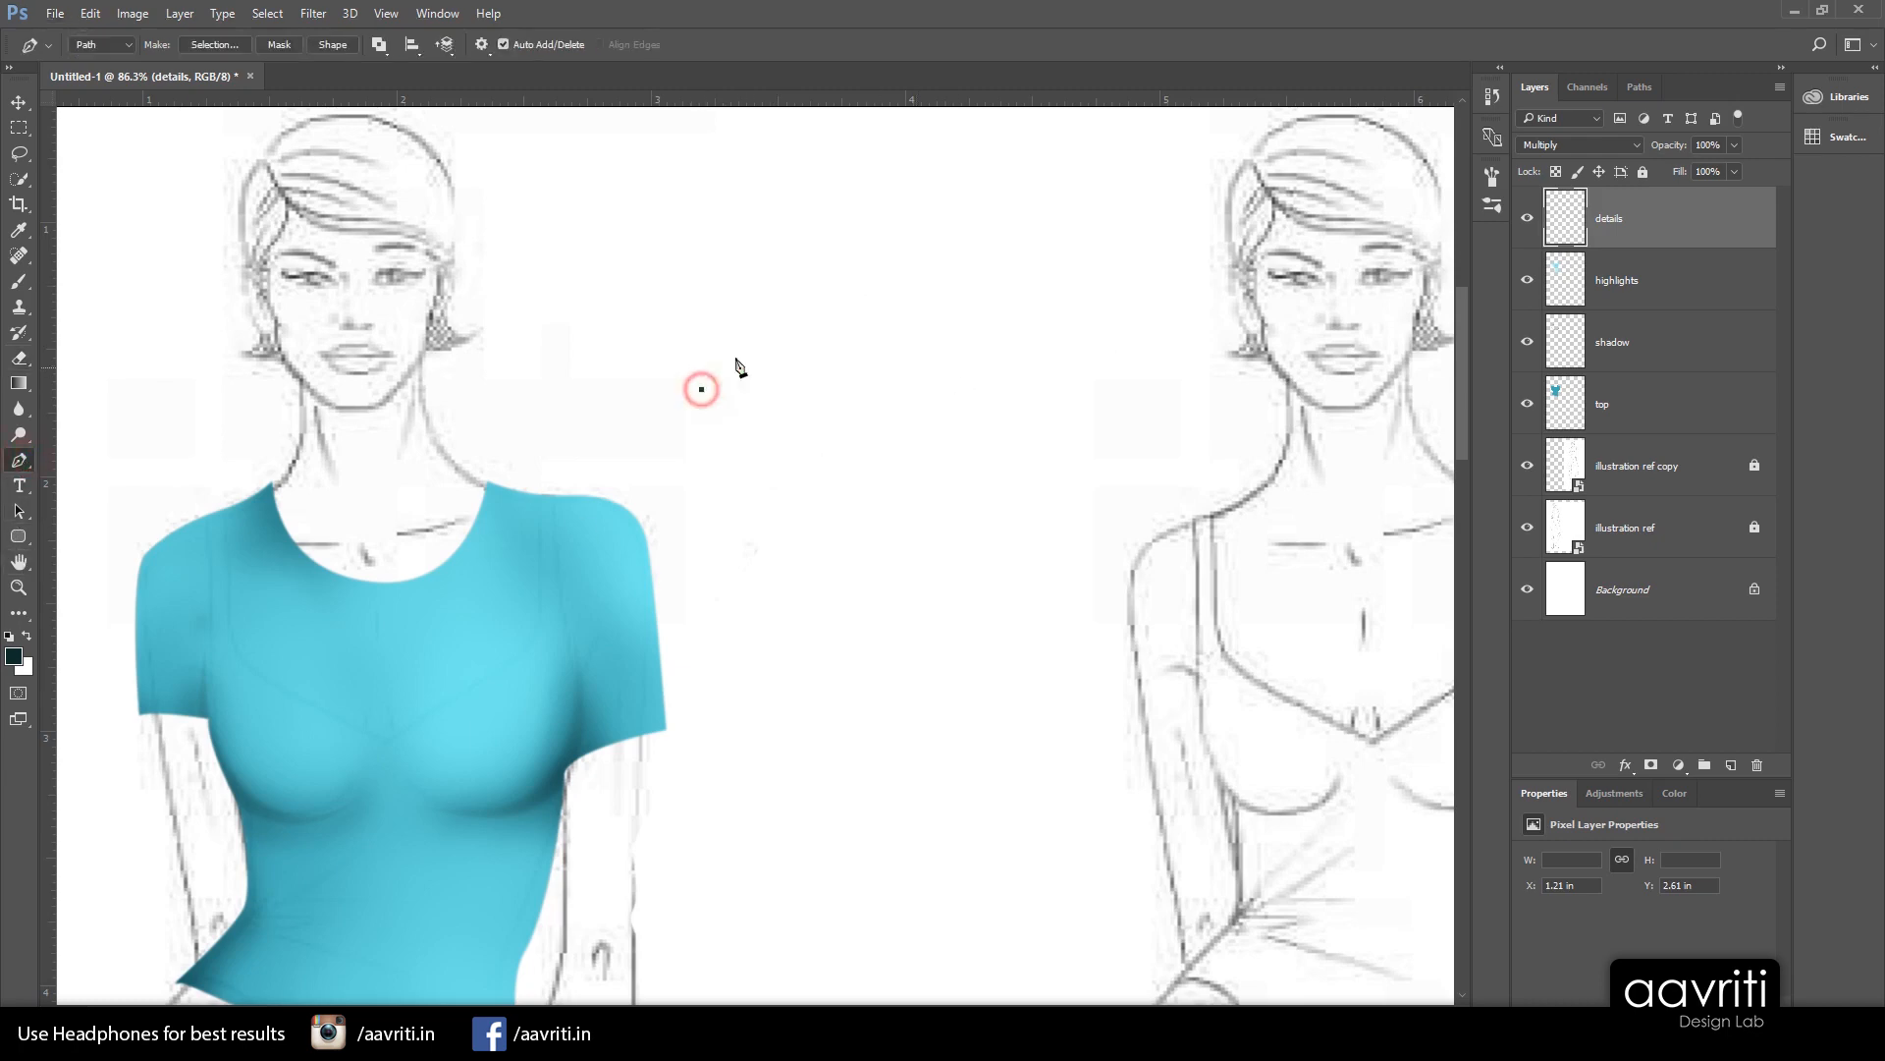
{"action": "left_click_drag", "start_coordinate": [895, 371], "coordinate": [989, 449]}
{"action": "left_click_drag", "start_coordinate": [1095, 376], "coordinate": [1112, 332]}
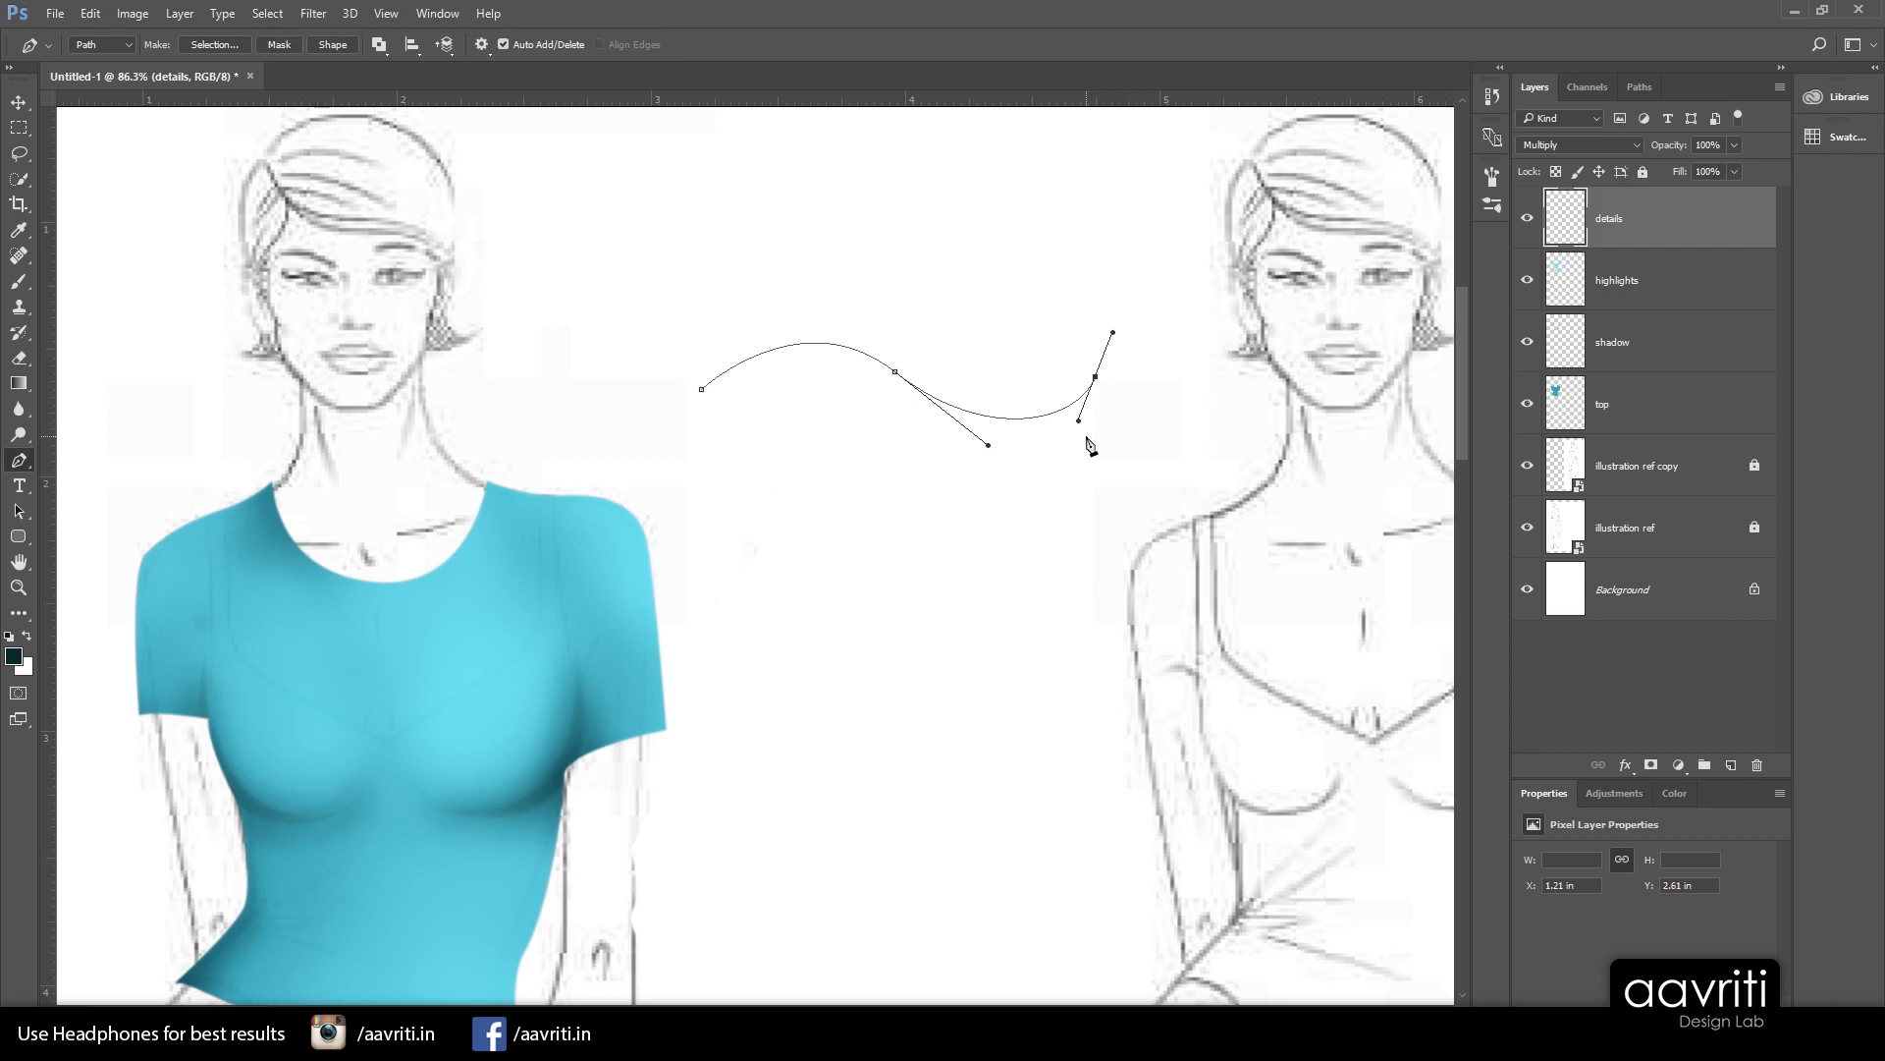
Show the Actions list at a larger height and create a new action set named illustration
{"action": "key", "text": "alt+F9"}
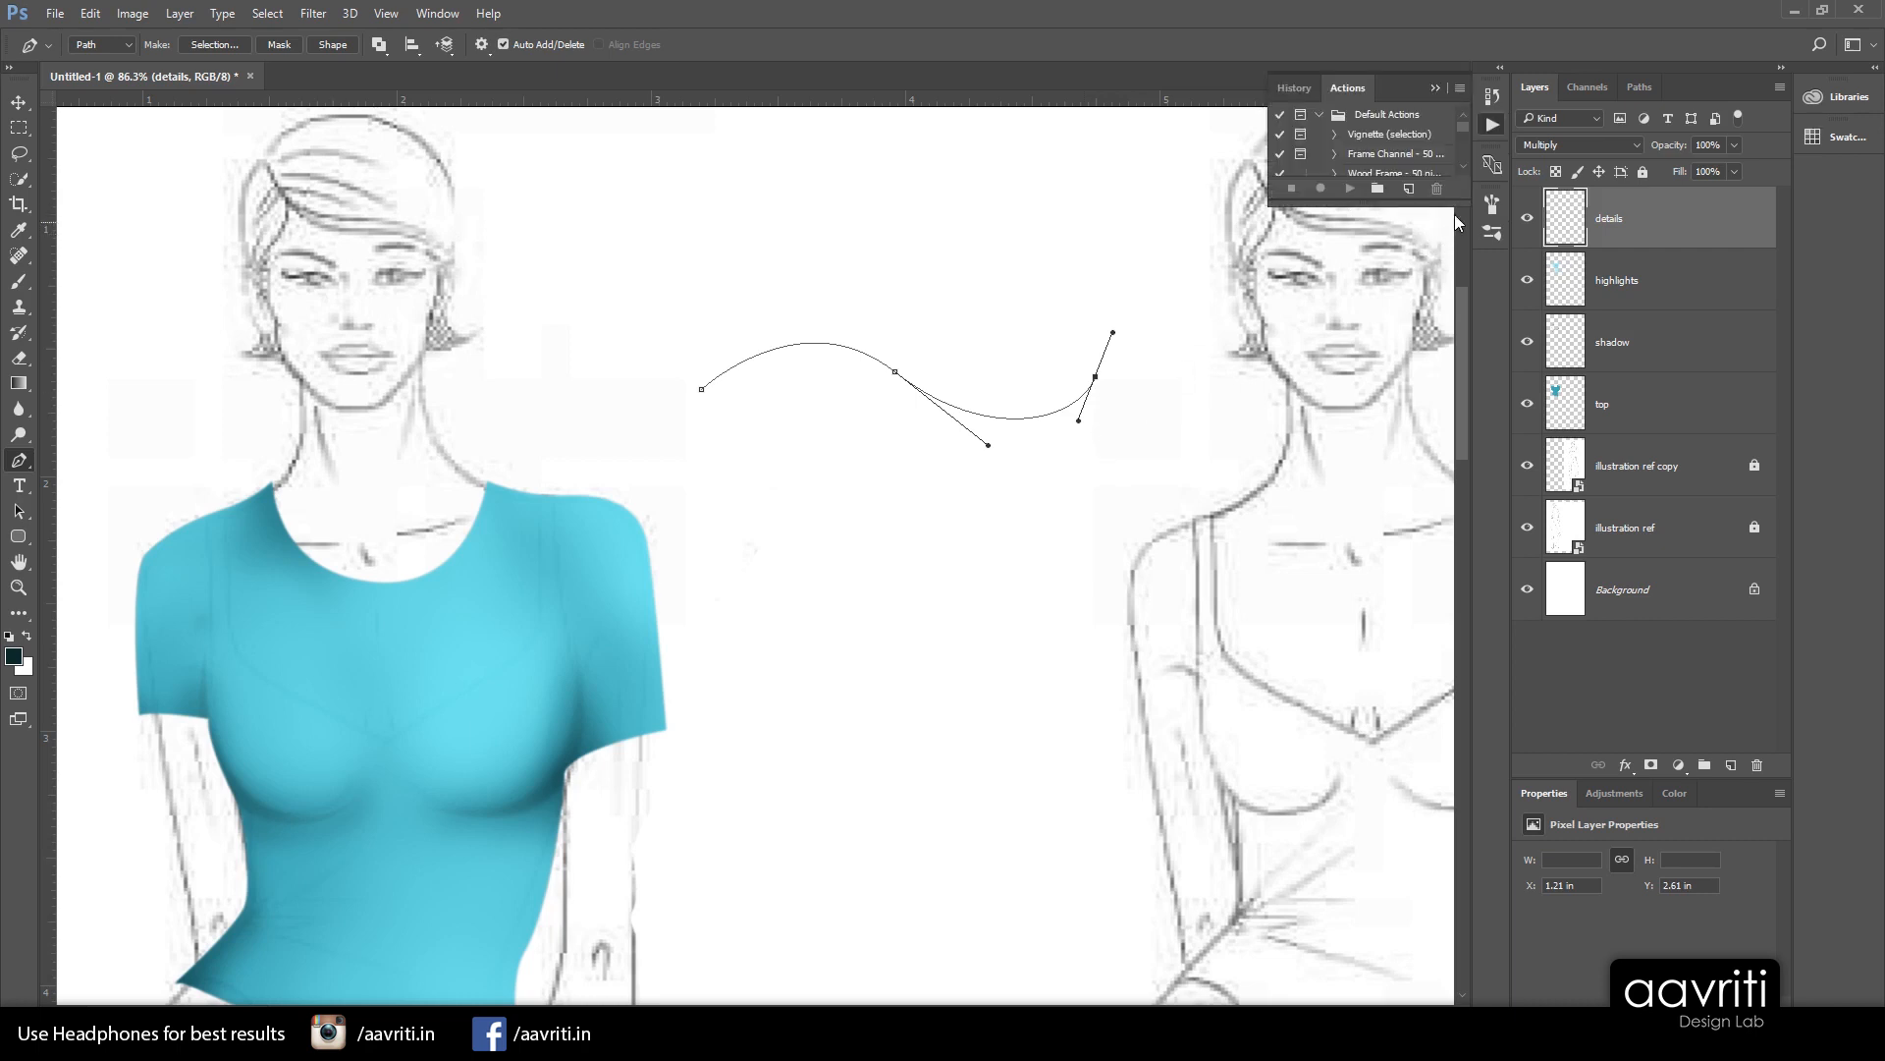
{"action": "left_click_drag", "start_coordinate": [1443, 206], "coordinate": [1424, 629]}
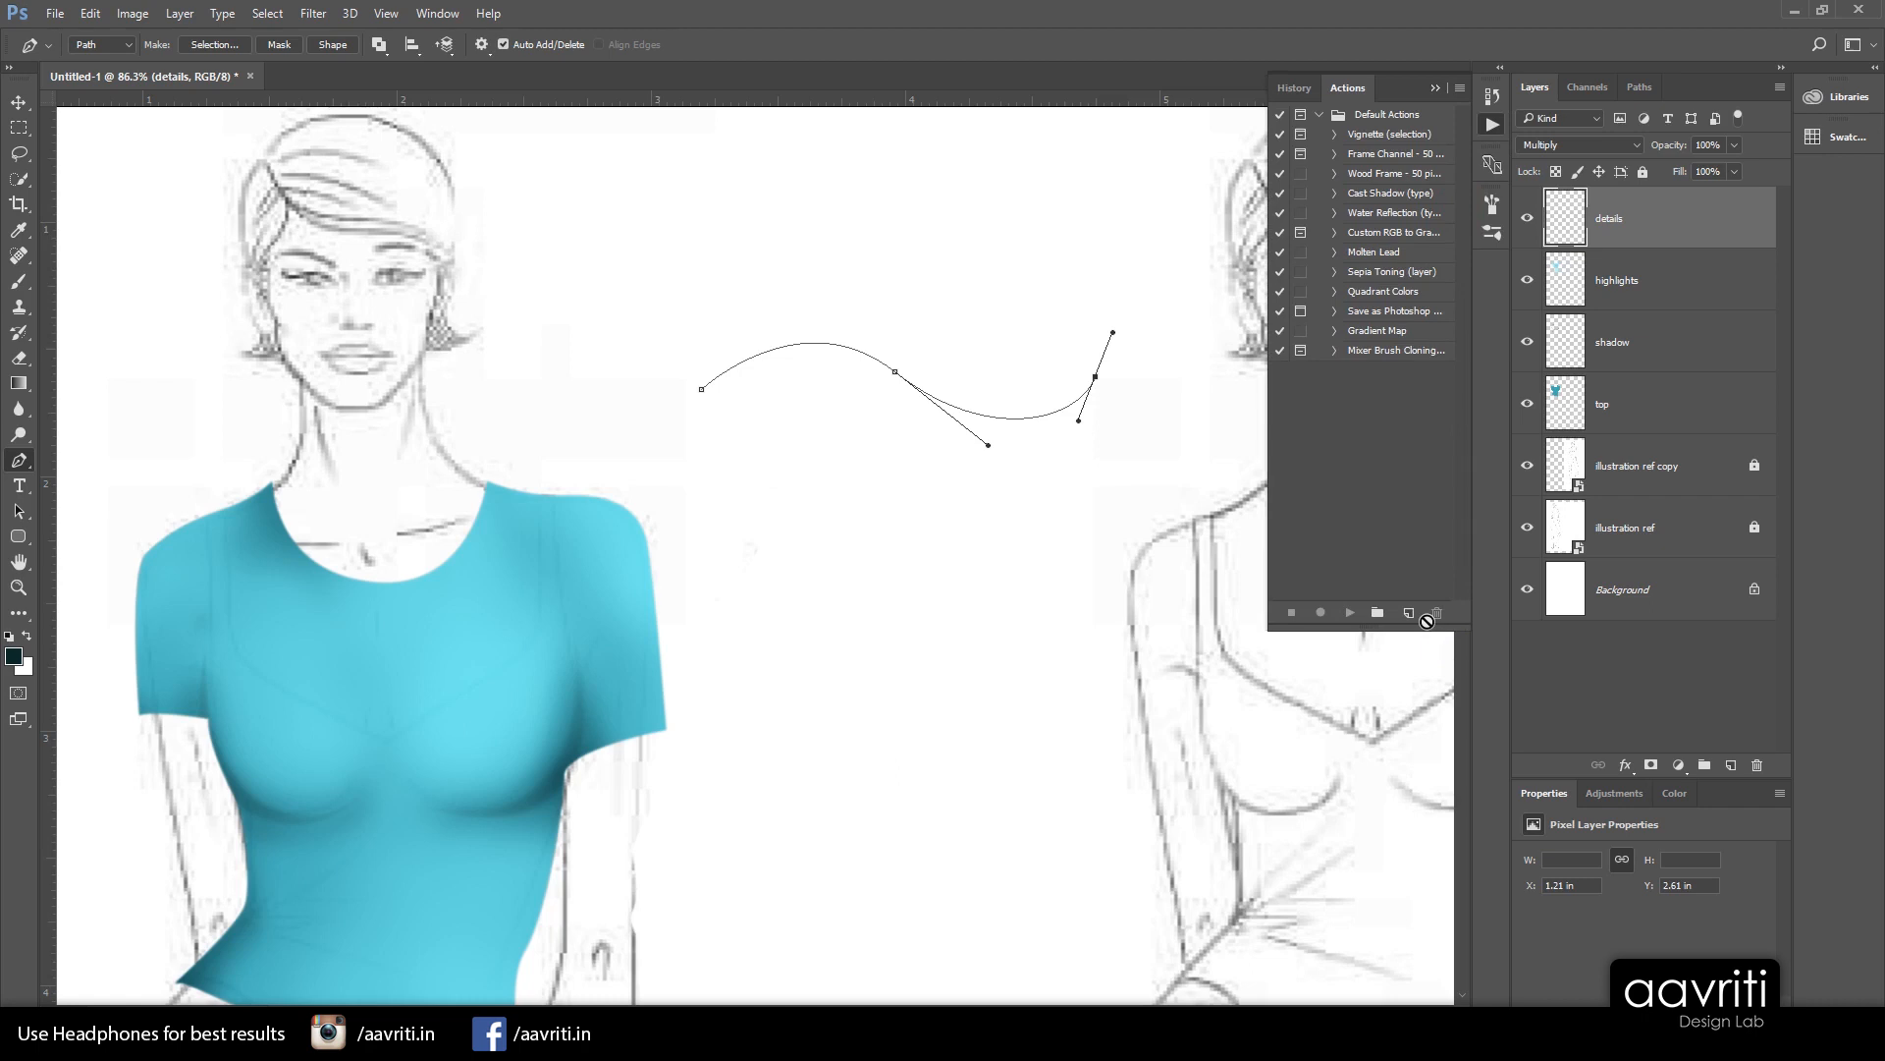
{"action": "left_click", "coordinate": [426, 14]}
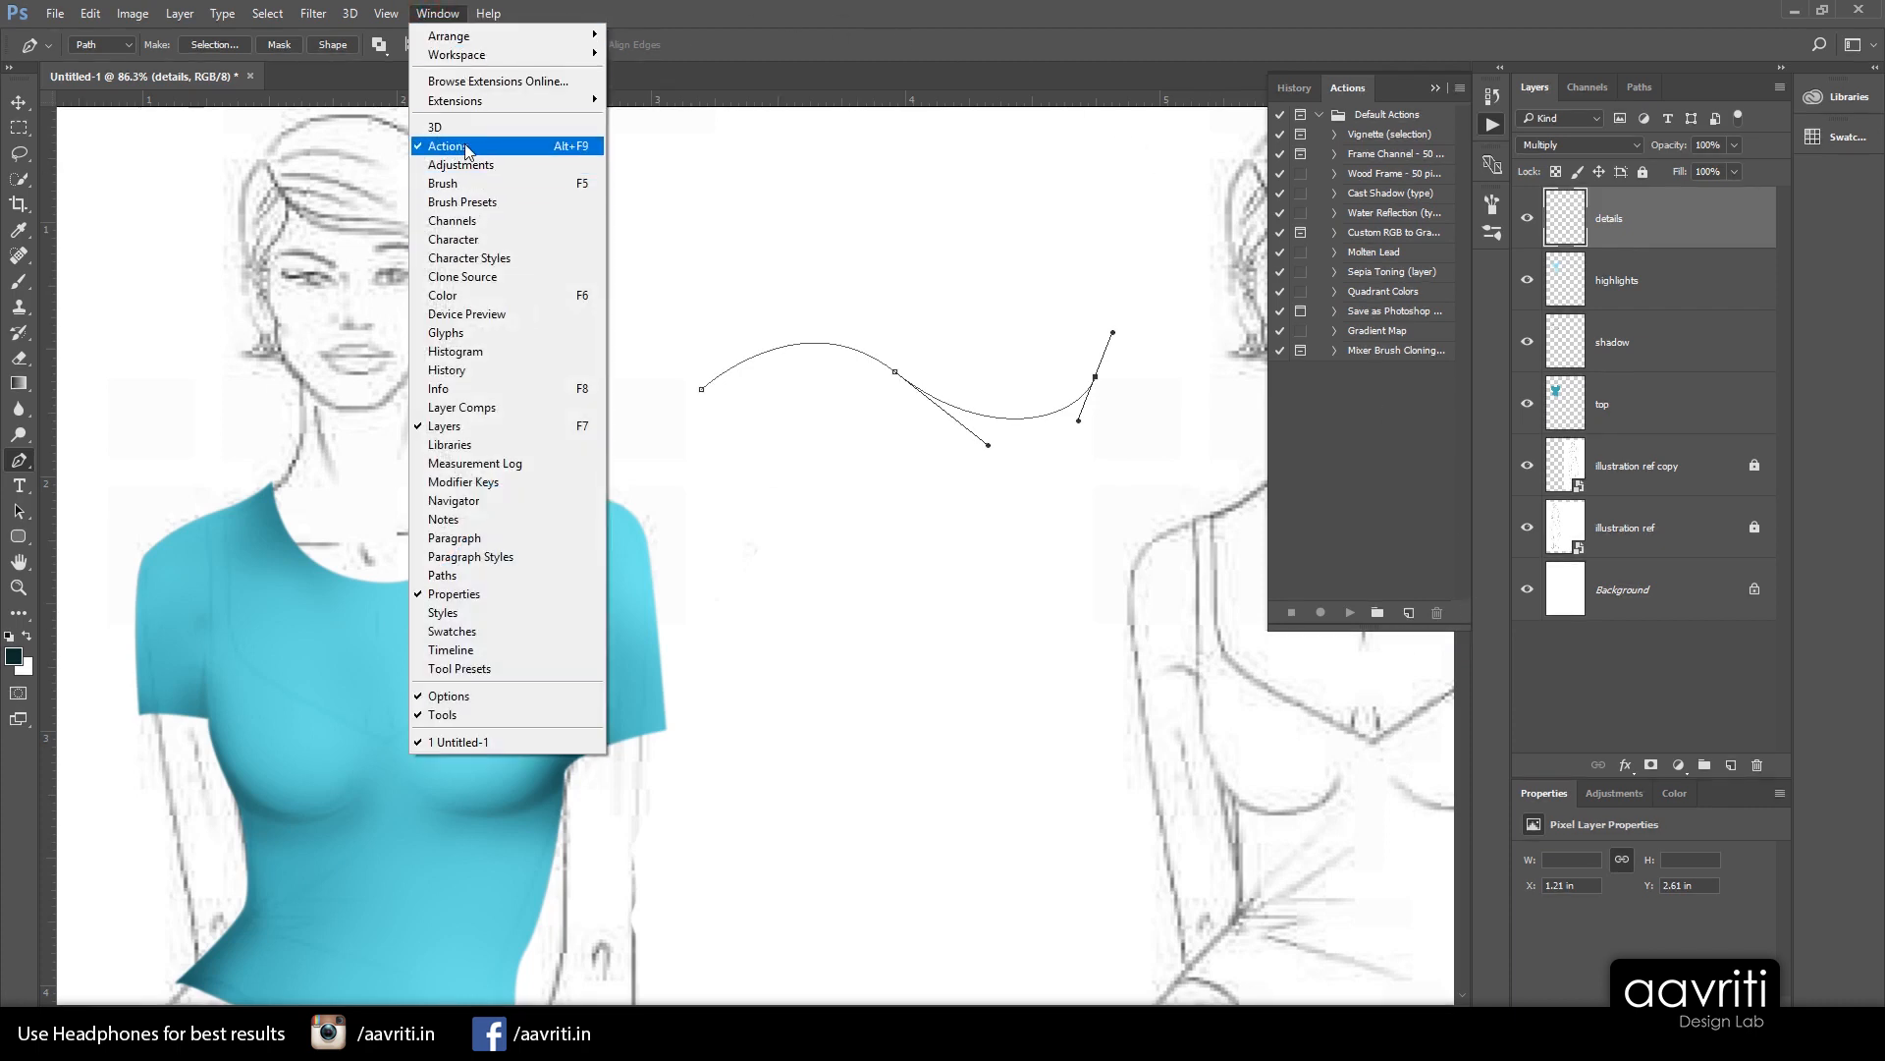
{"action": "left_click", "coordinate": [1174, 12]}
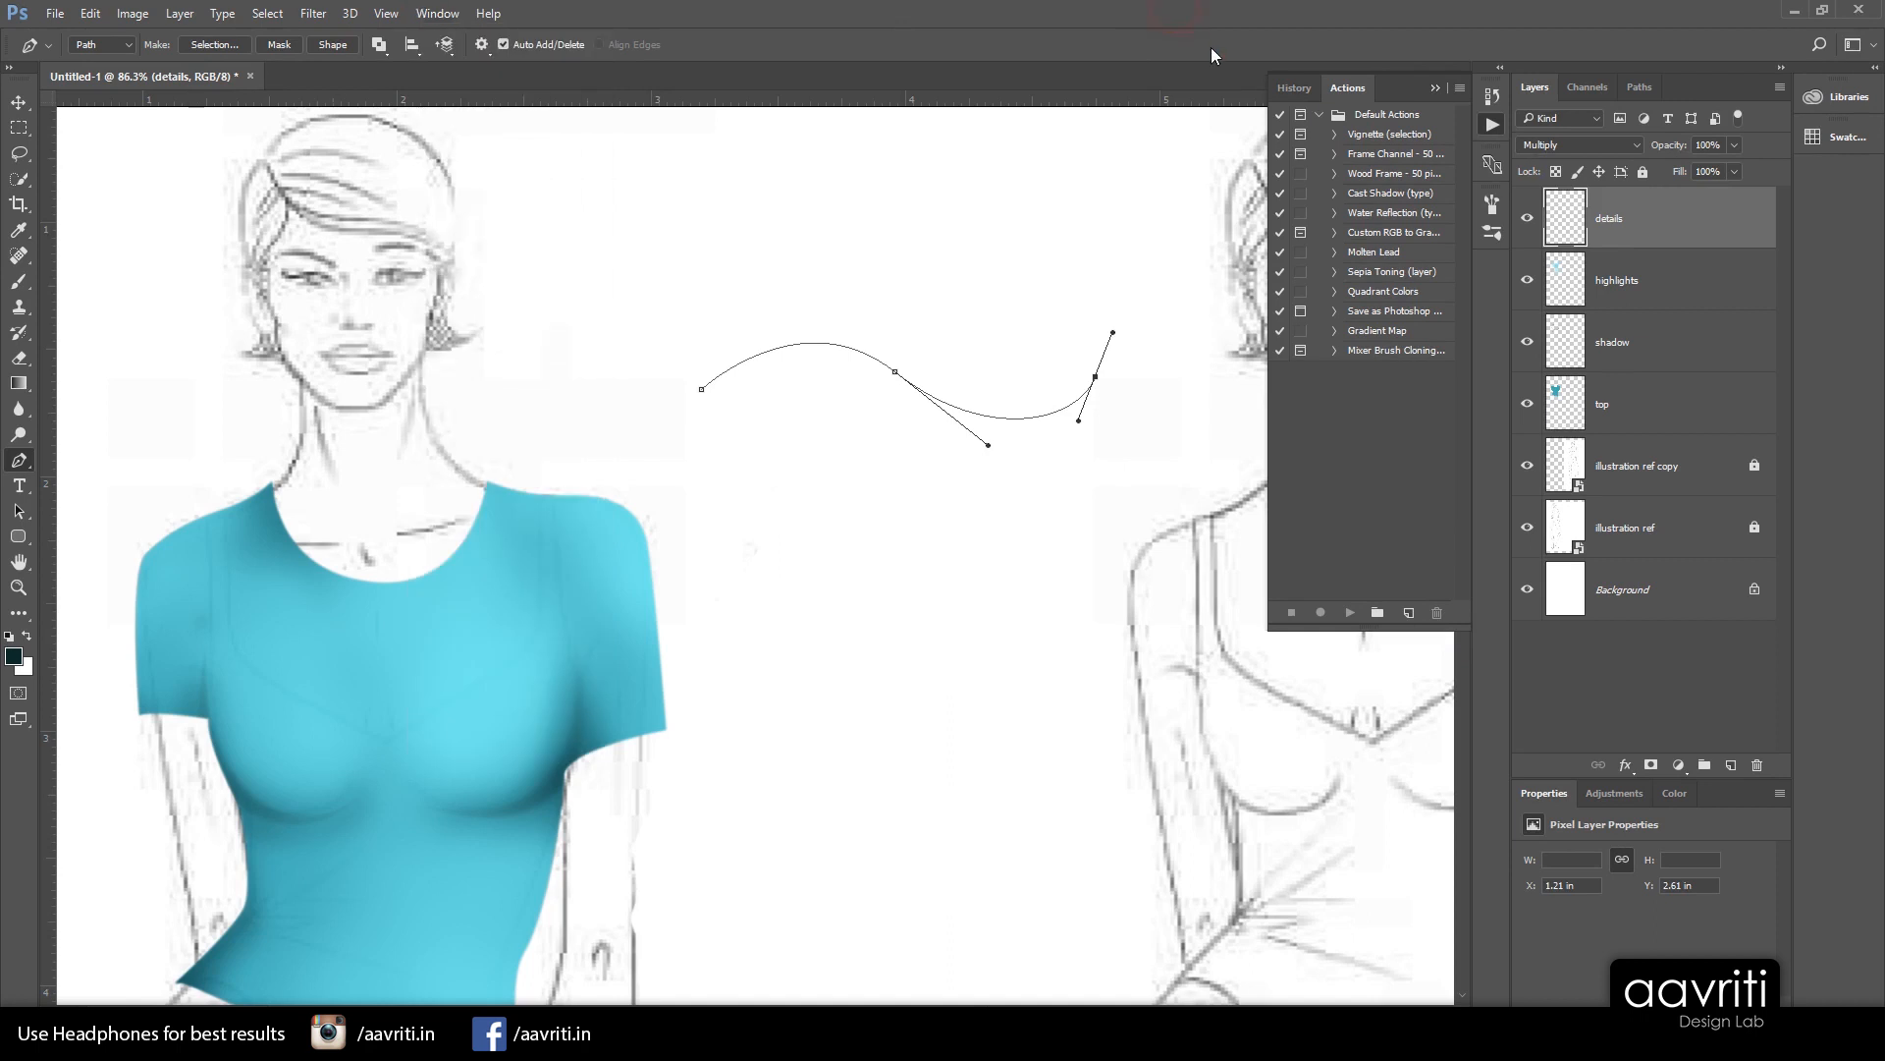
{"action": "left_click", "coordinate": [1378, 613]}
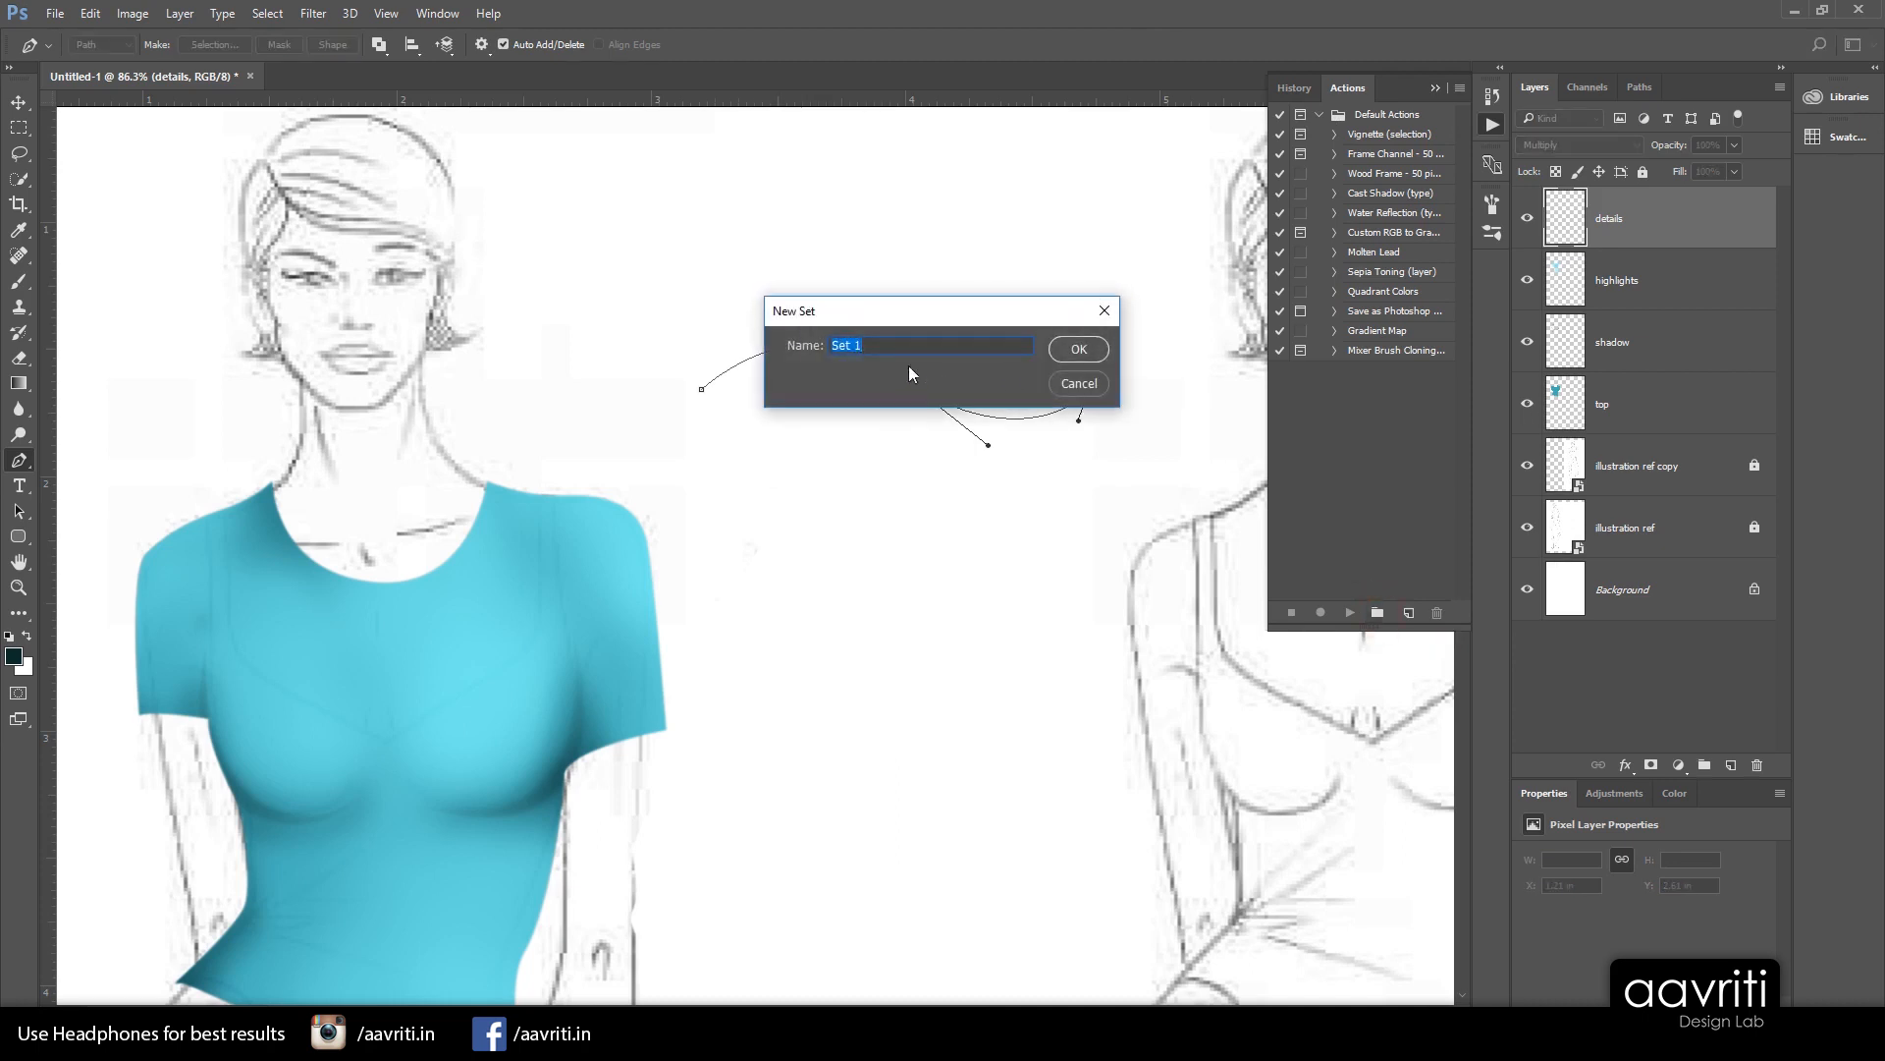
{"action": "type", "text": "illustration"}
{"action": "left_click", "coordinate": [1079, 351]}
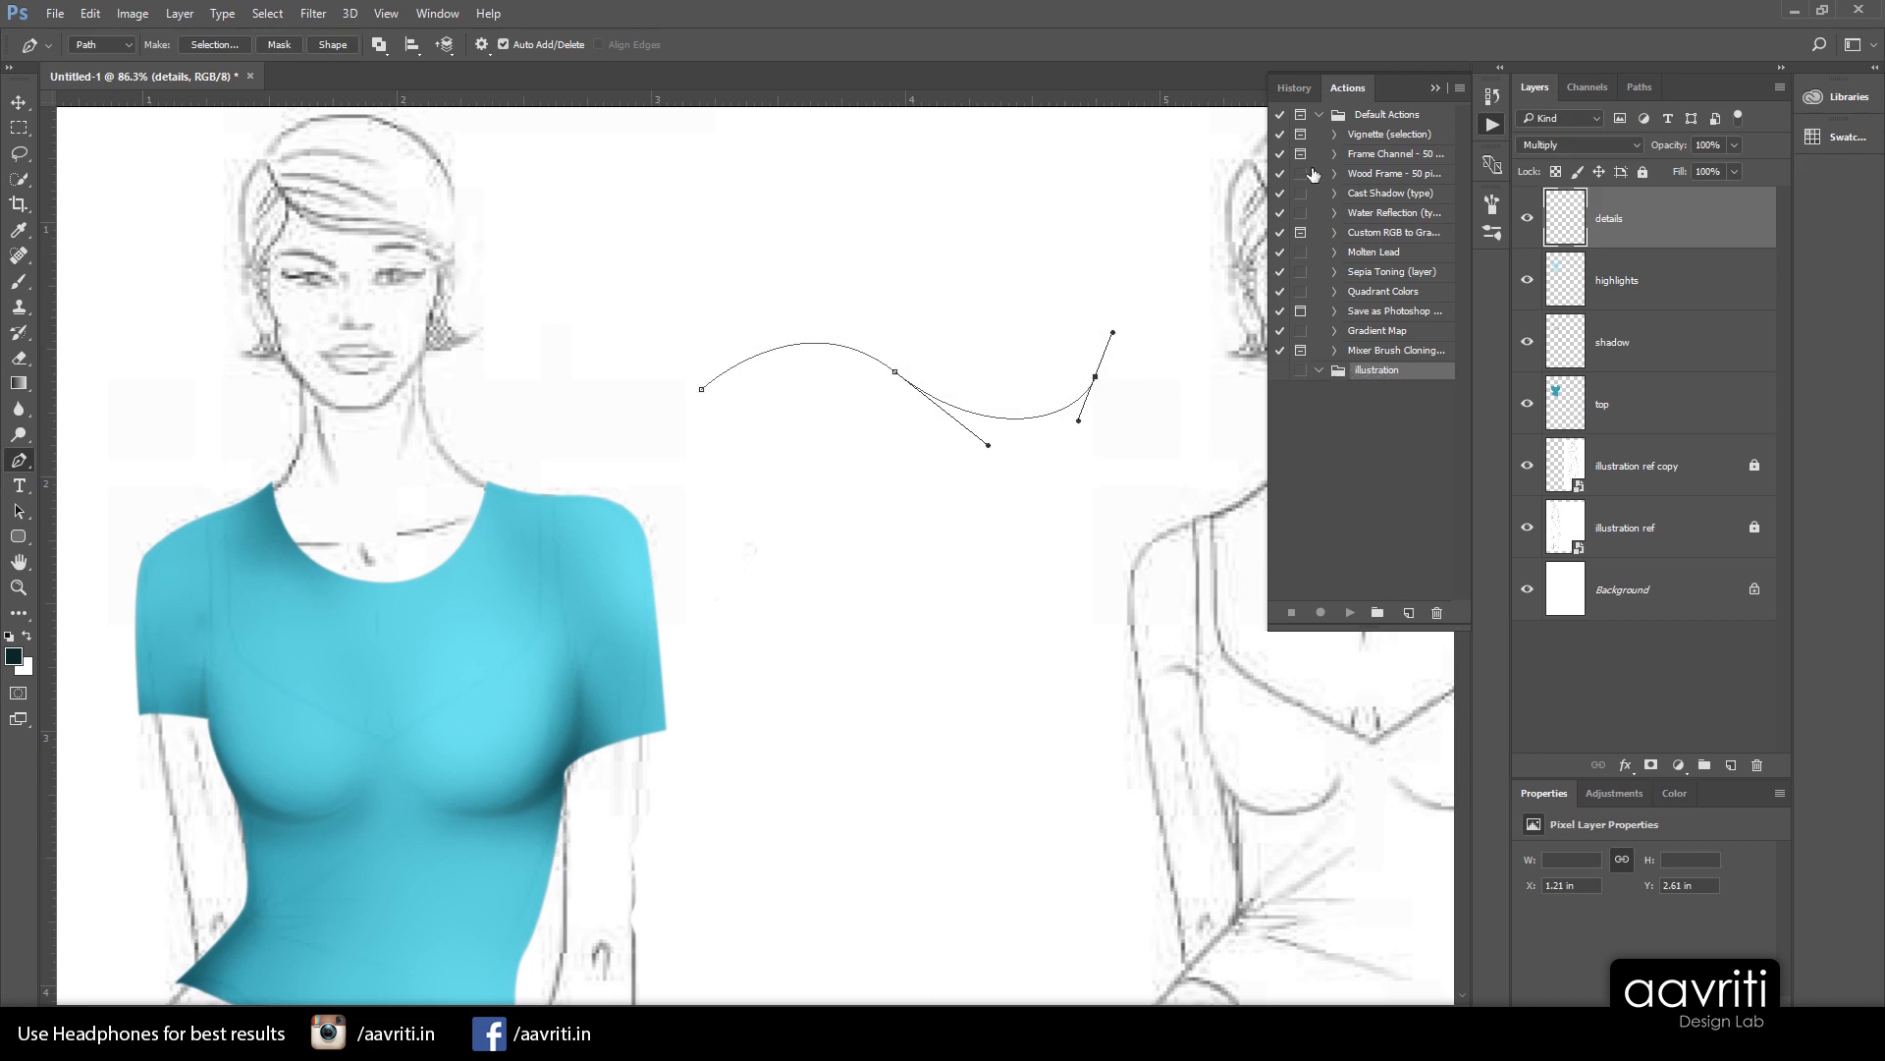
Collapse the Default Actions set and start recording a new action named "stoke with simulation" in the illustration set, with F2 as function key
{"action": "left_click", "coordinate": [1320, 115]}
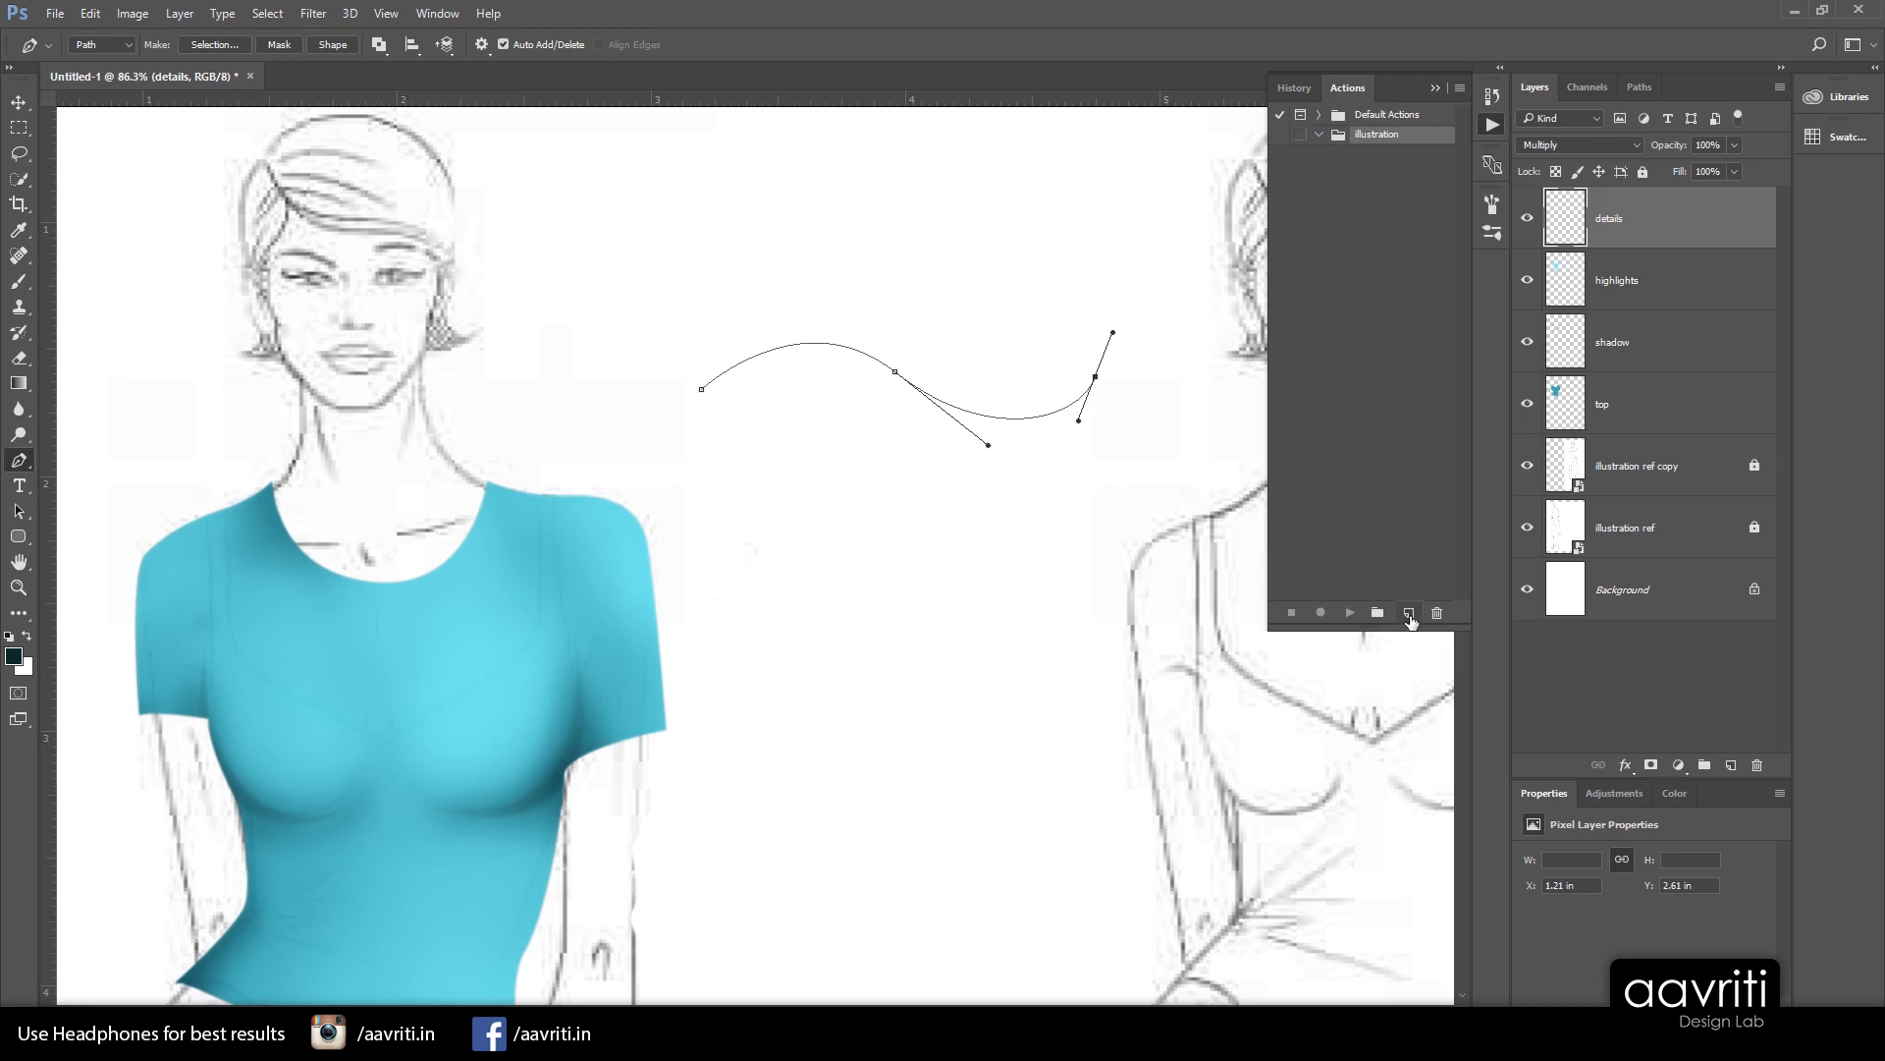
{"action": "left_click", "coordinate": [1410, 614]}
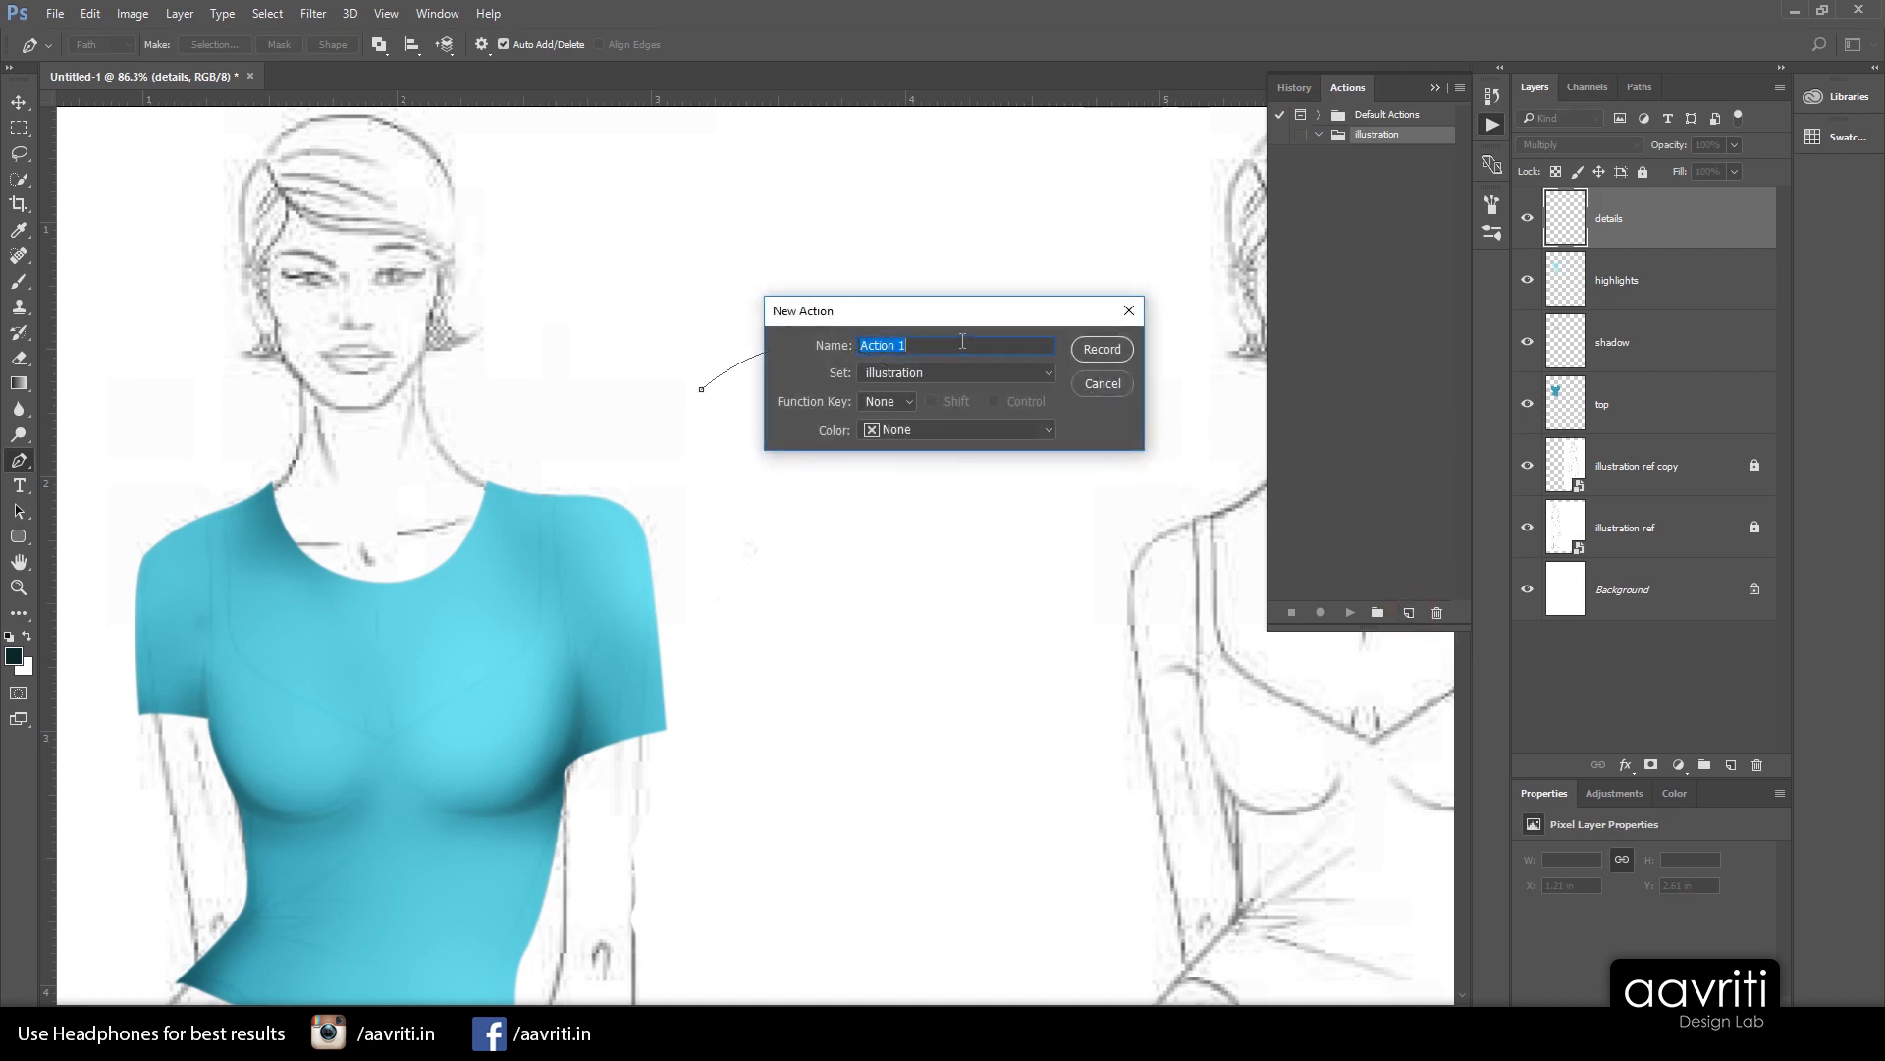
{"action": "type", "text": "stoke with simulation"}
{"action": "left_click", "coordinate": [898, 404]}
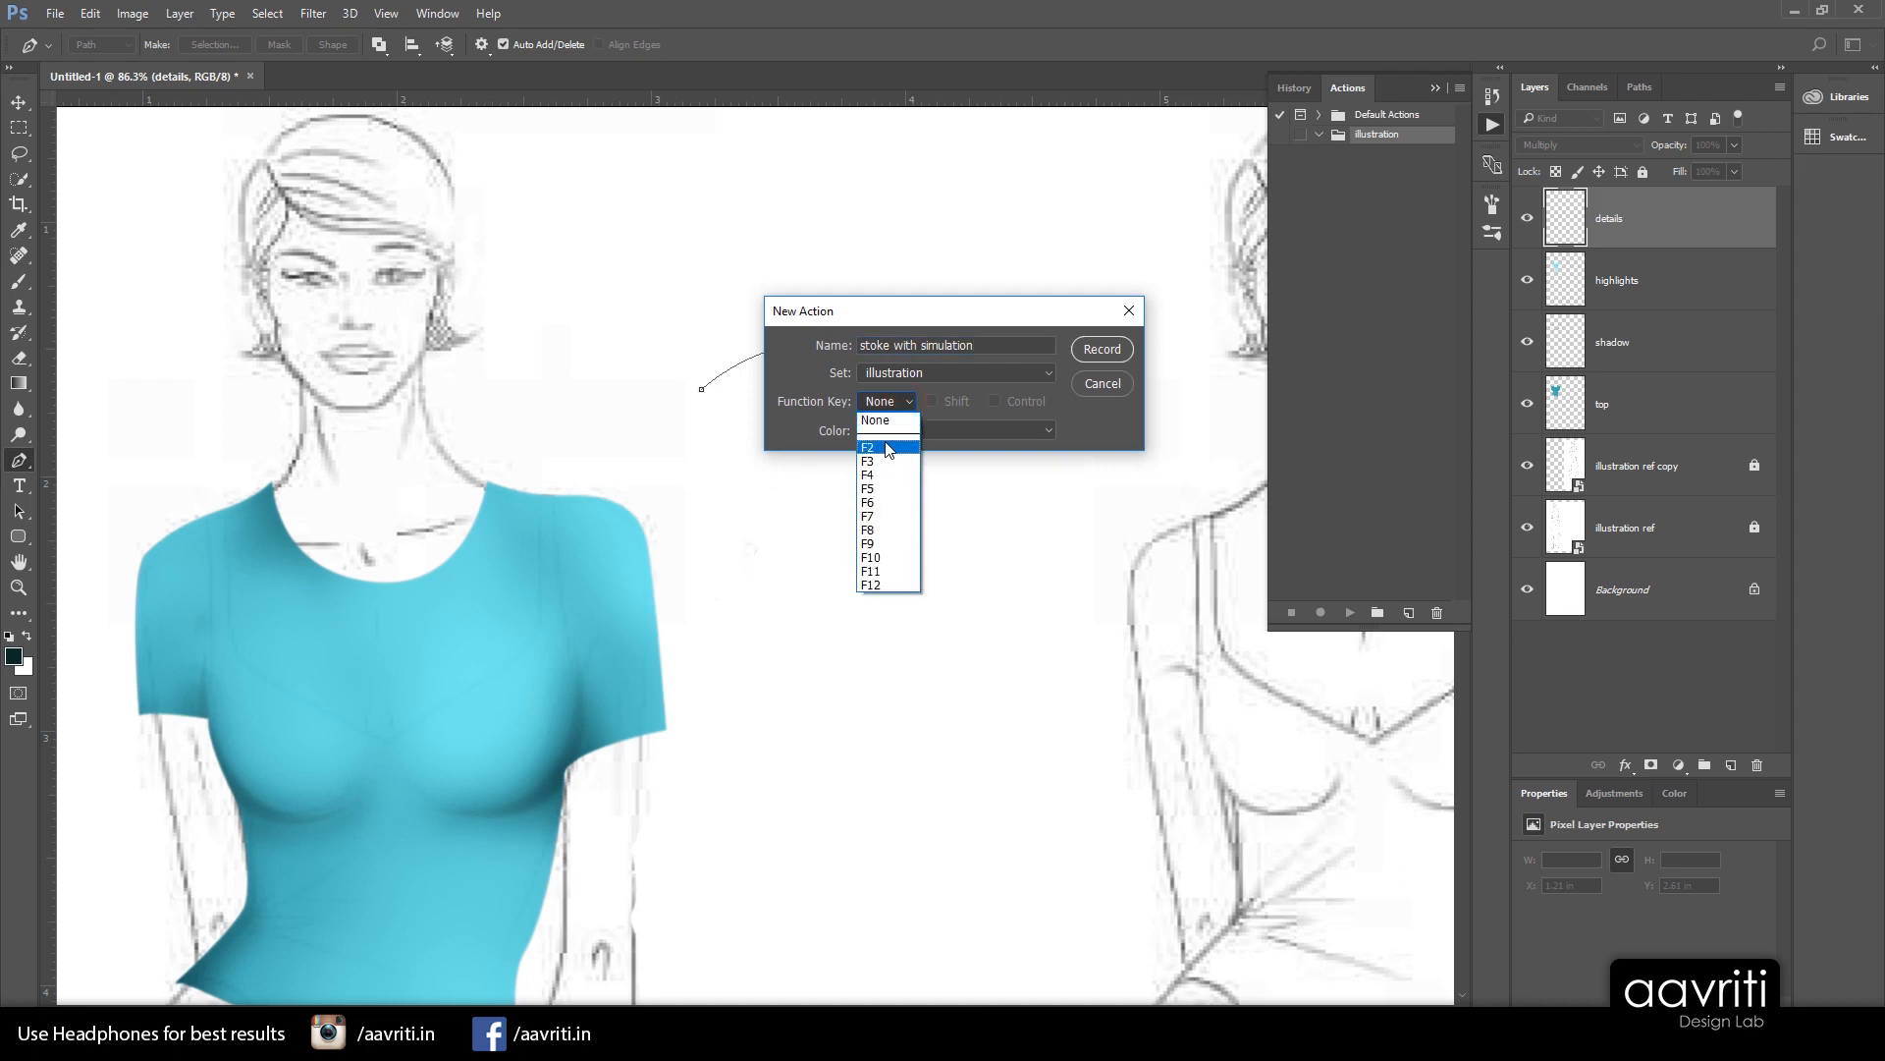
{"action": "left_click", "coordinate": [887, 448]}
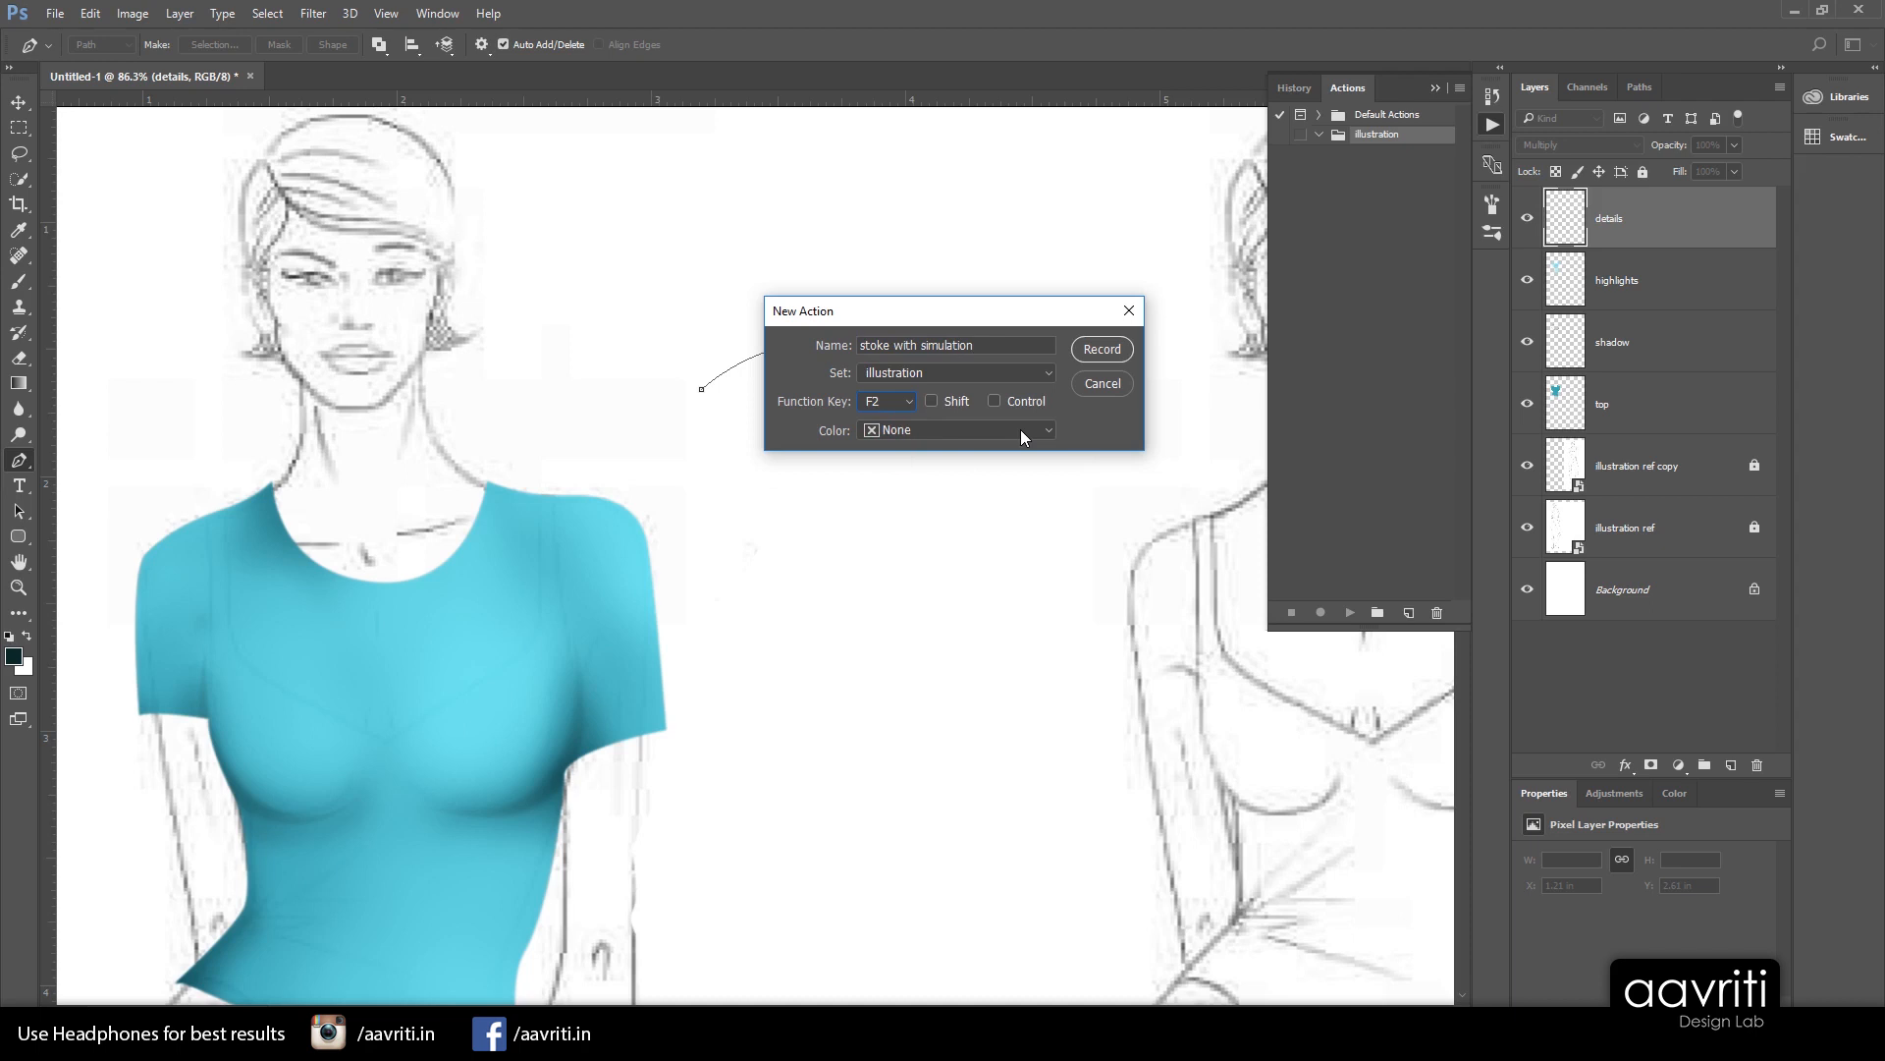
{"action": "left_click", "coordinate": [1104, 350]}
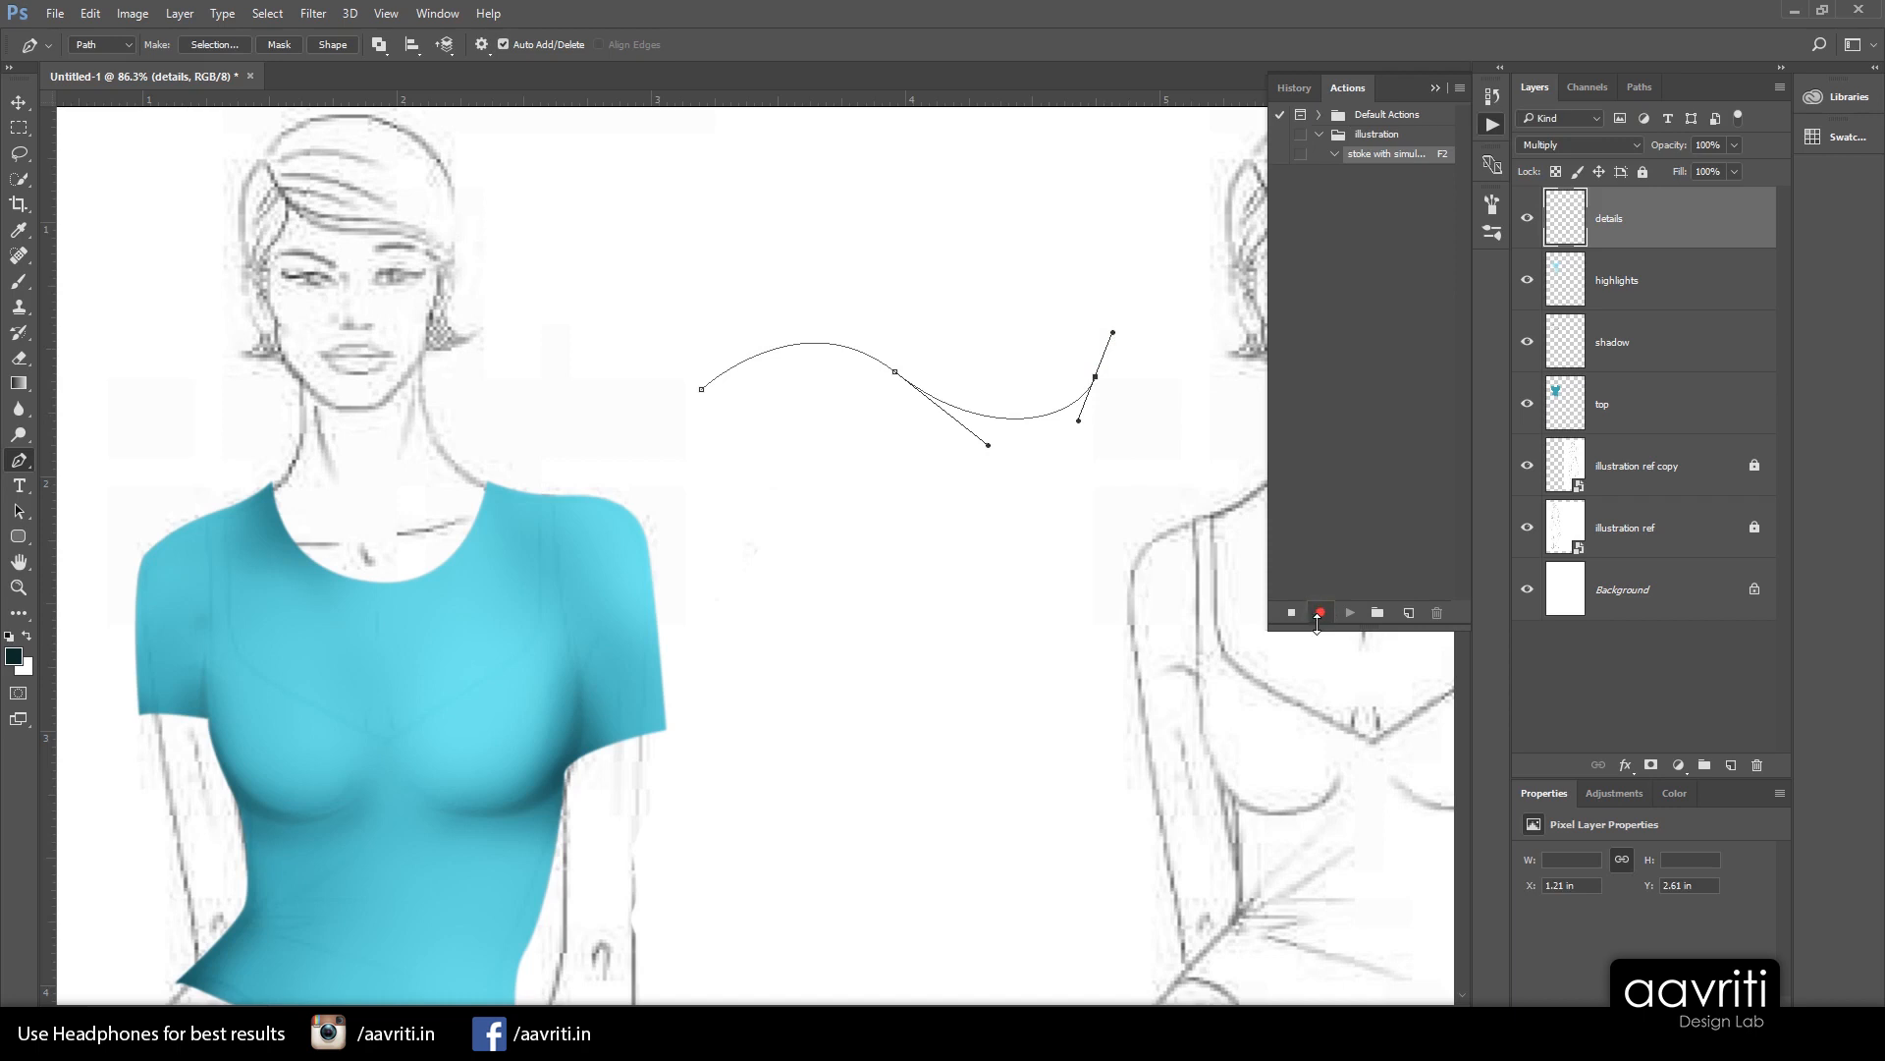
Record stroking the S-shaped path with the Brush and Simulate Pressure enabled
{"action": "left_click", "coordinate": [776, 398]}
{"action": "right_click", "coordinate": [776, 397]}
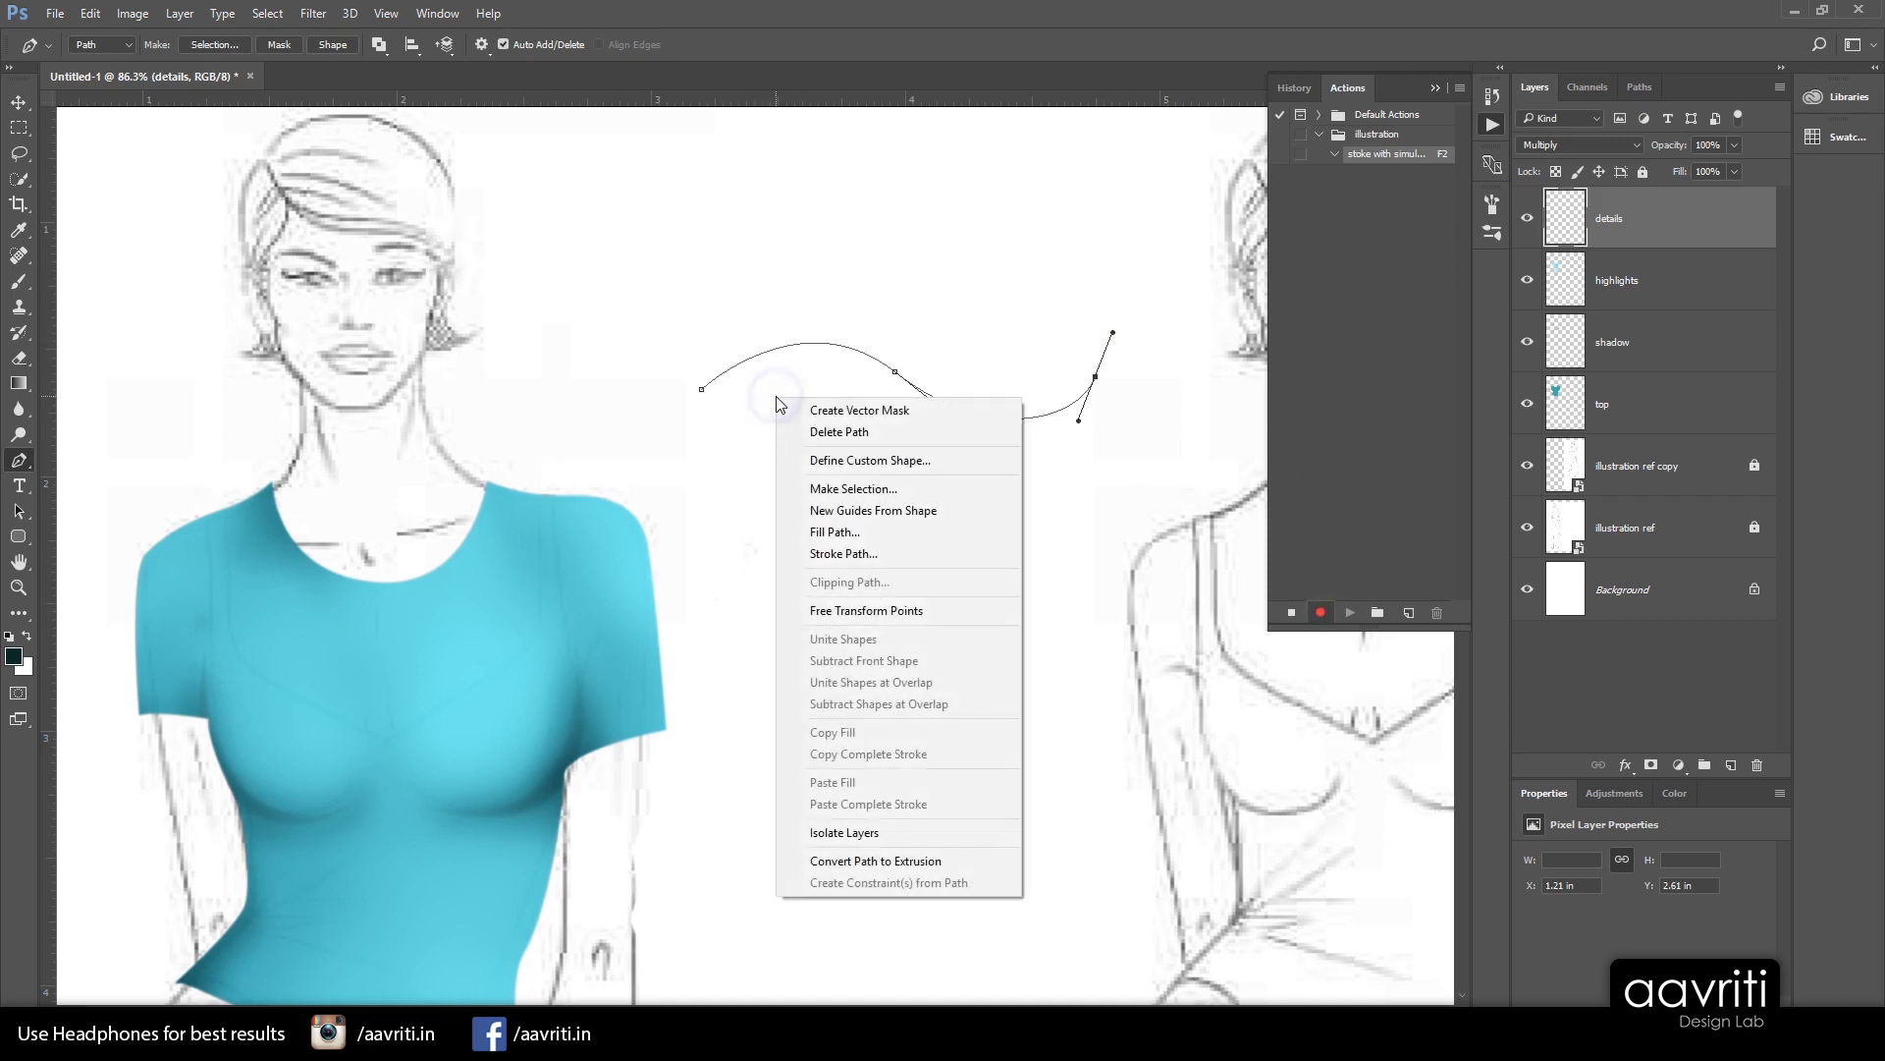
{"action": "left_click", "coordinate": [880, 553]}
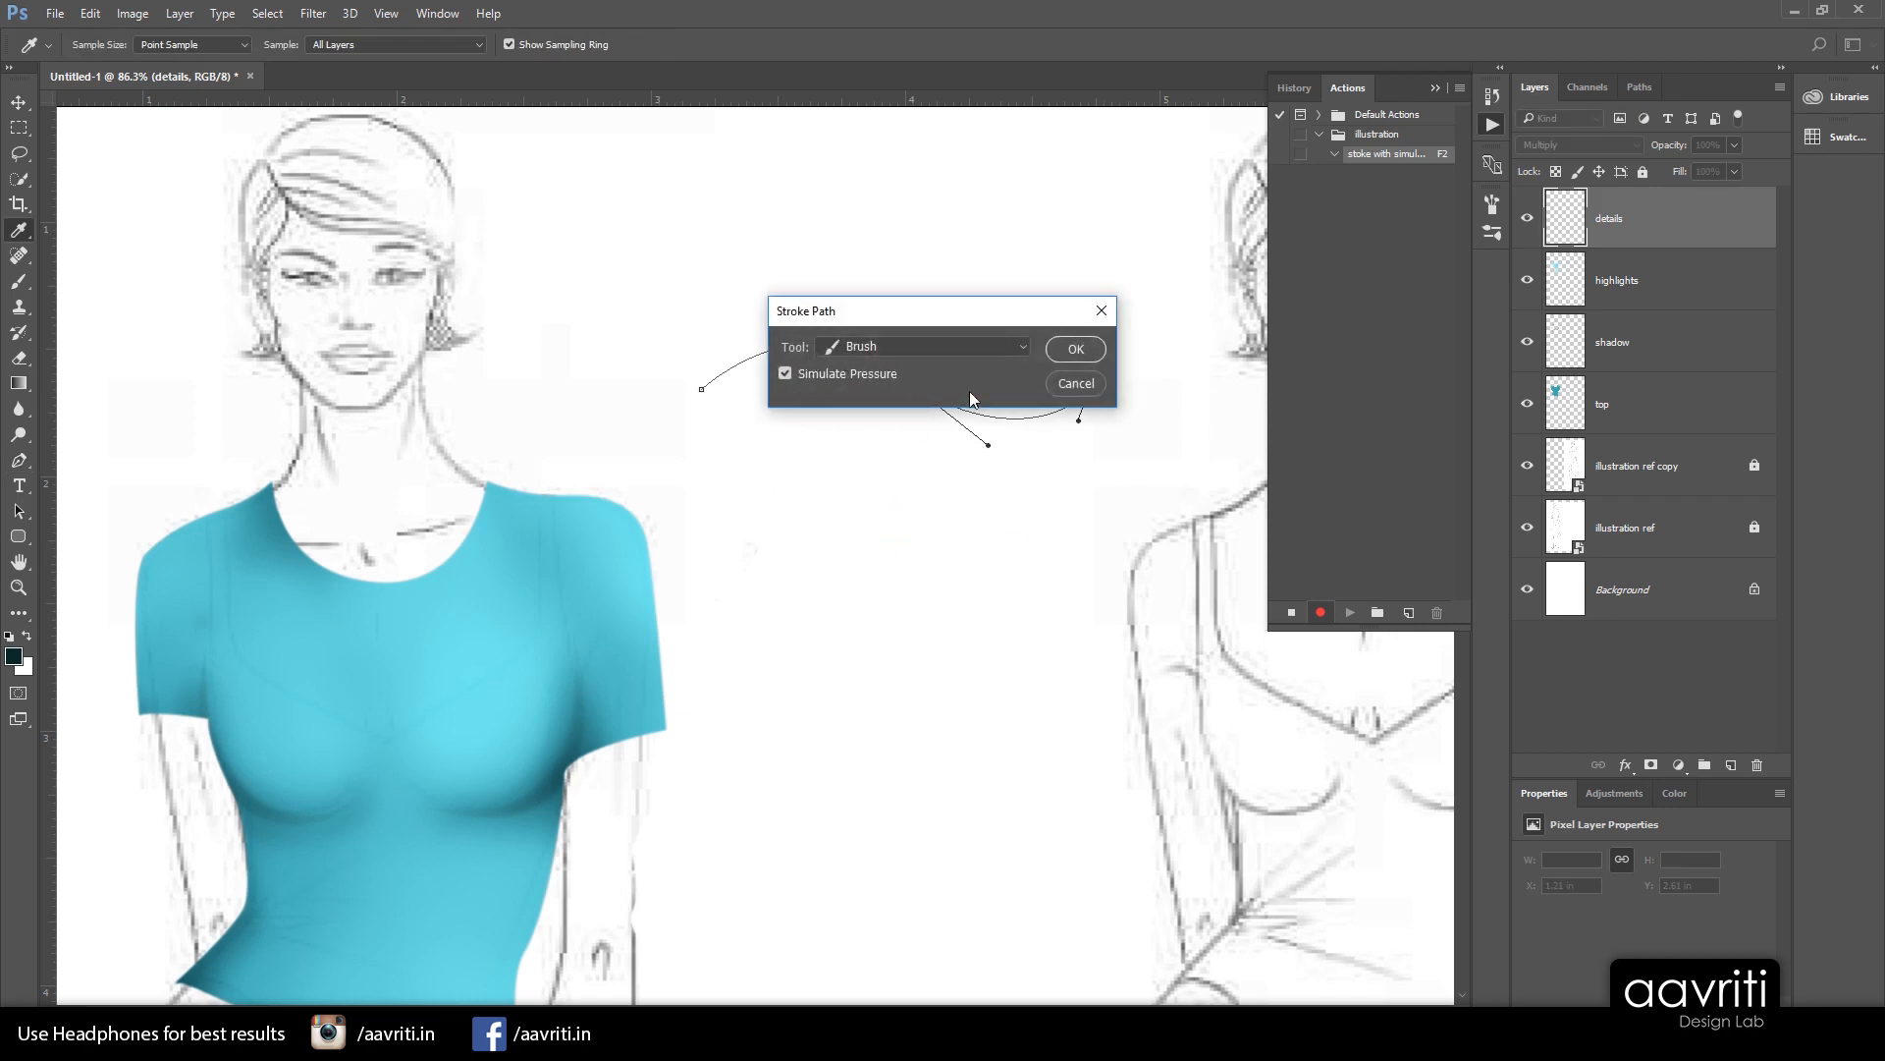
{"action": "left_click", "coordinate": [1081, 352]}
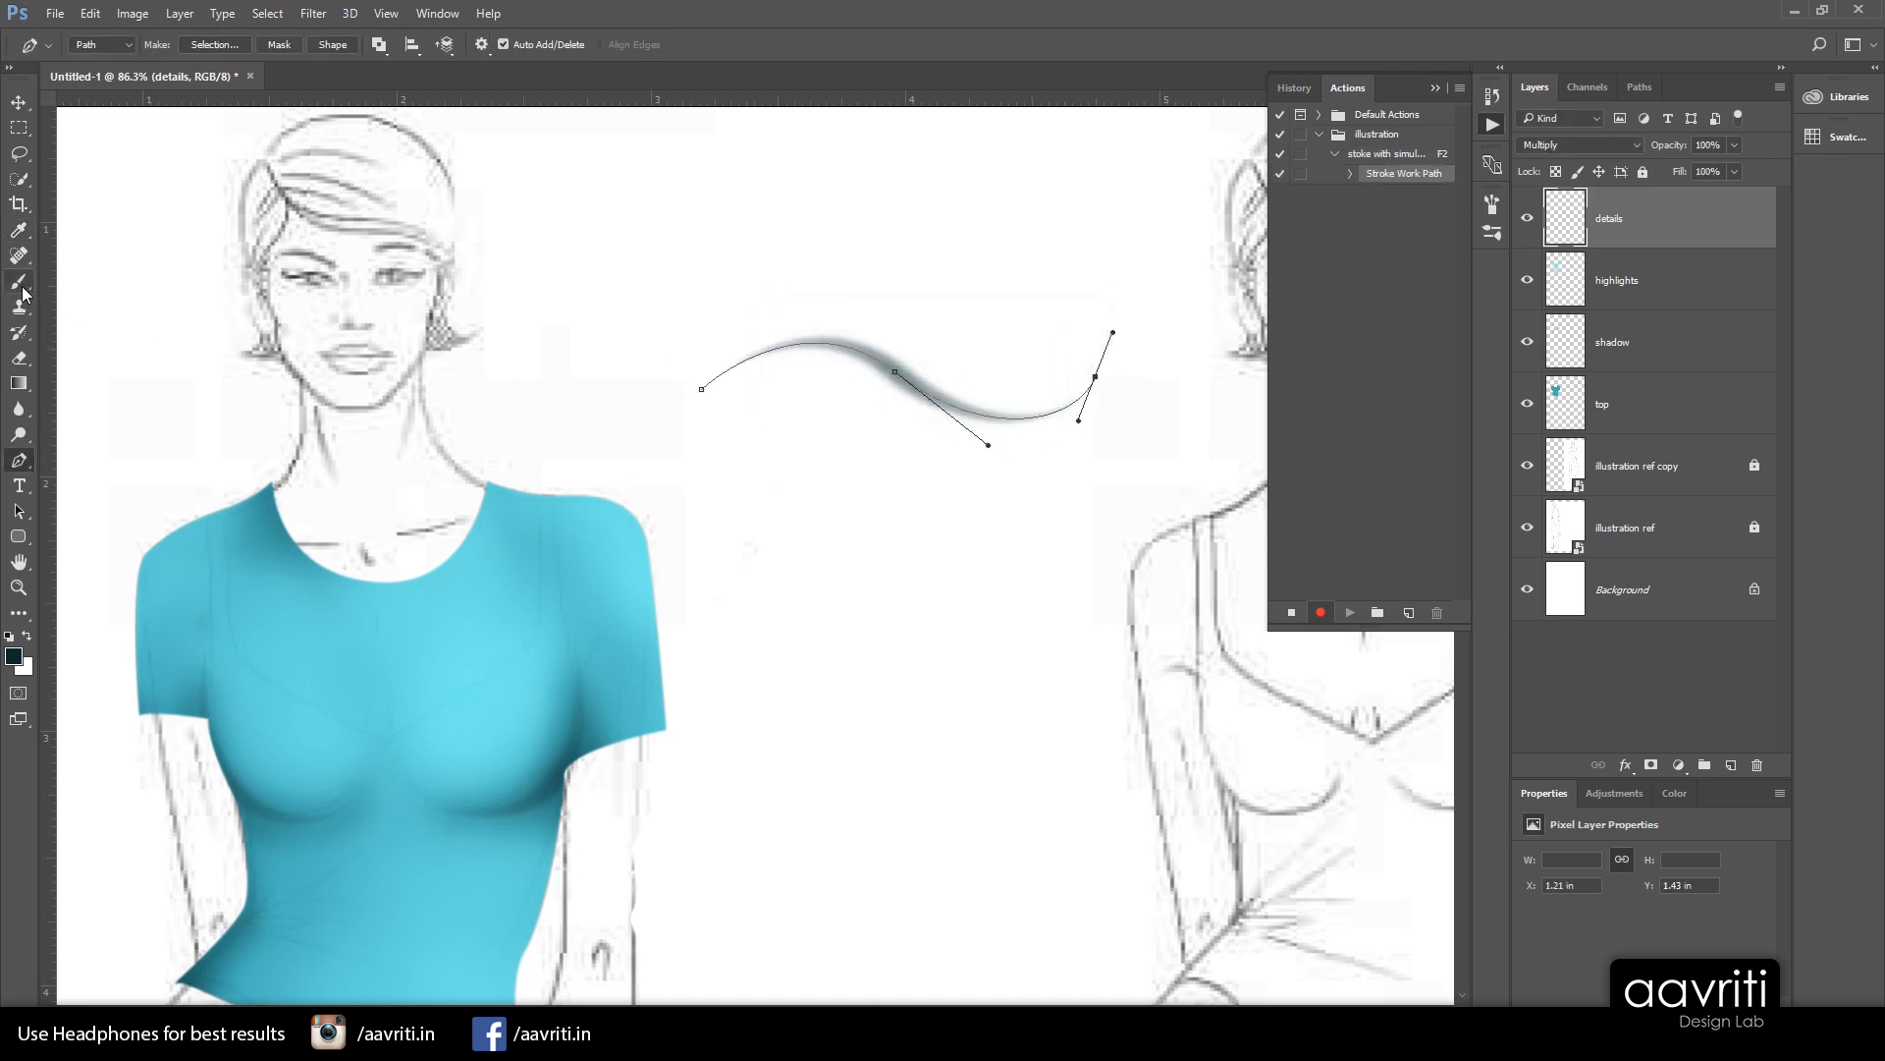
Record deleting the stroked work path and stop recording the action
{"action": "right_click", "coordinate": [850, 392]}
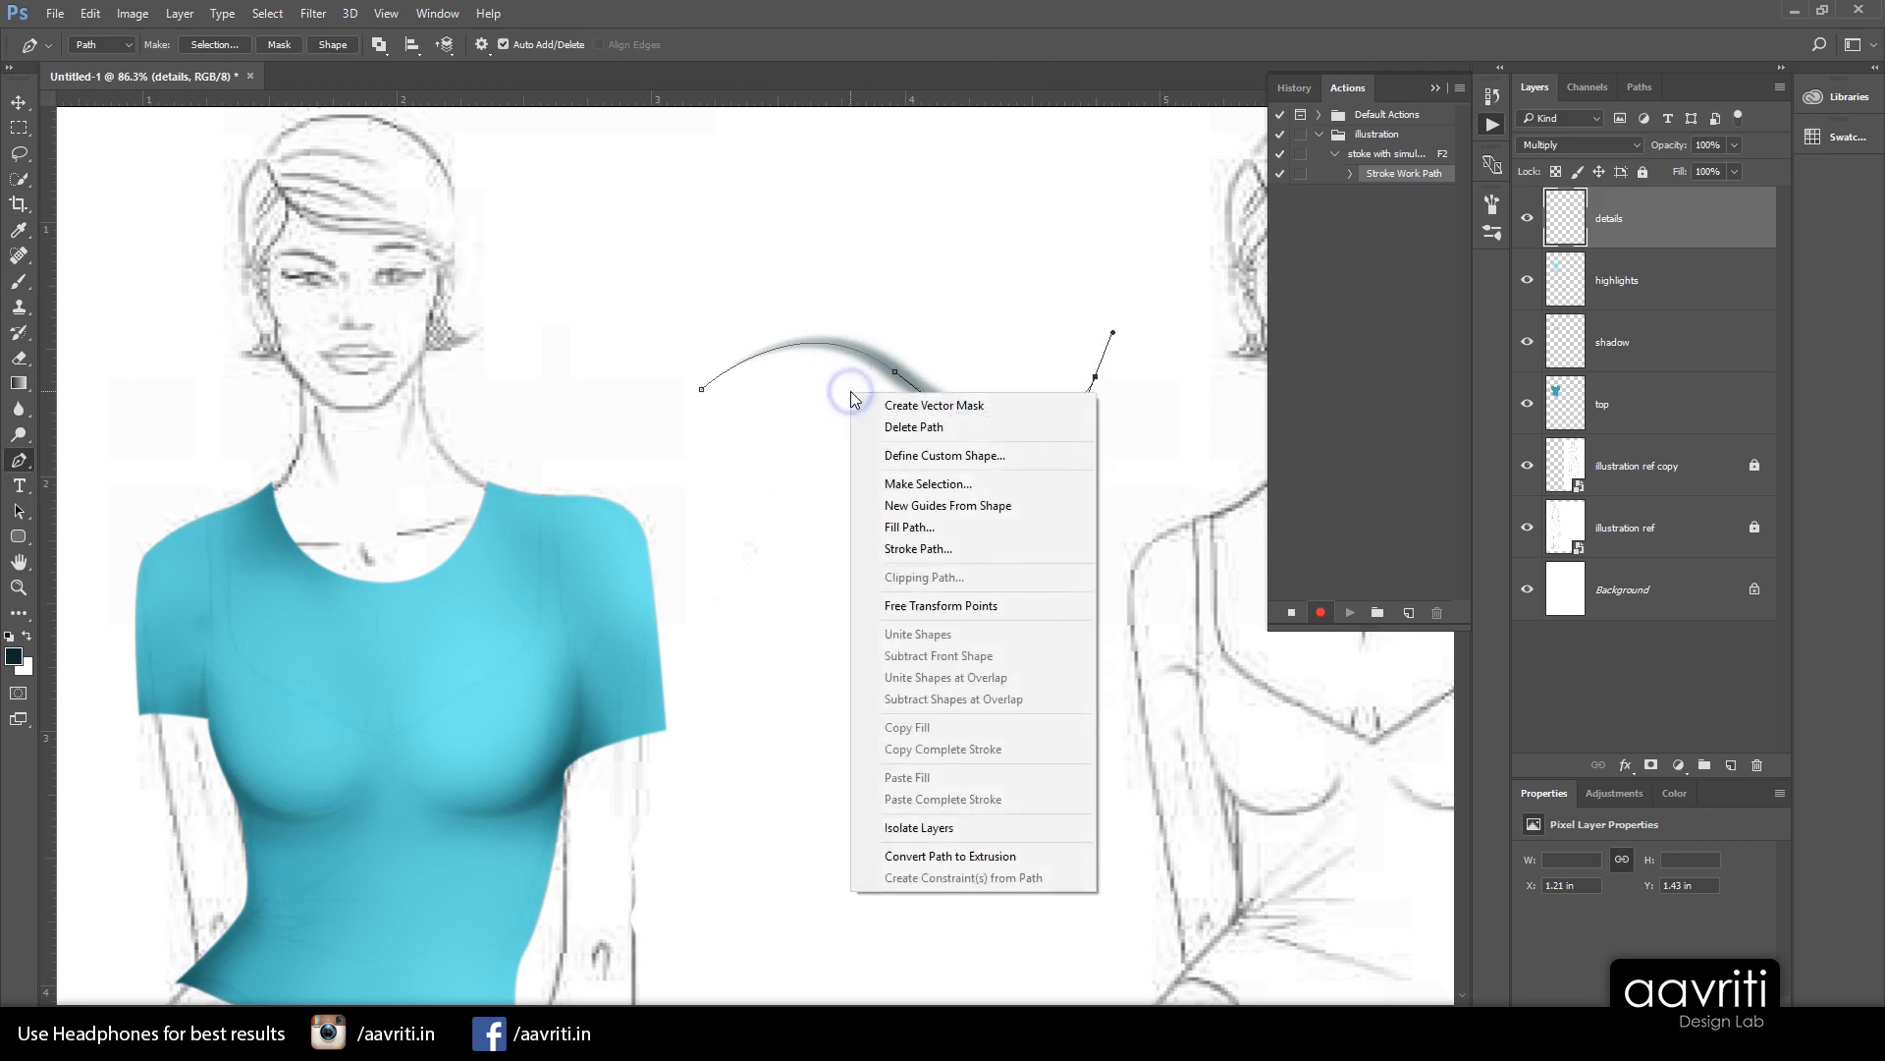
{"action": "left_click", "coordinate": [943, 427]}
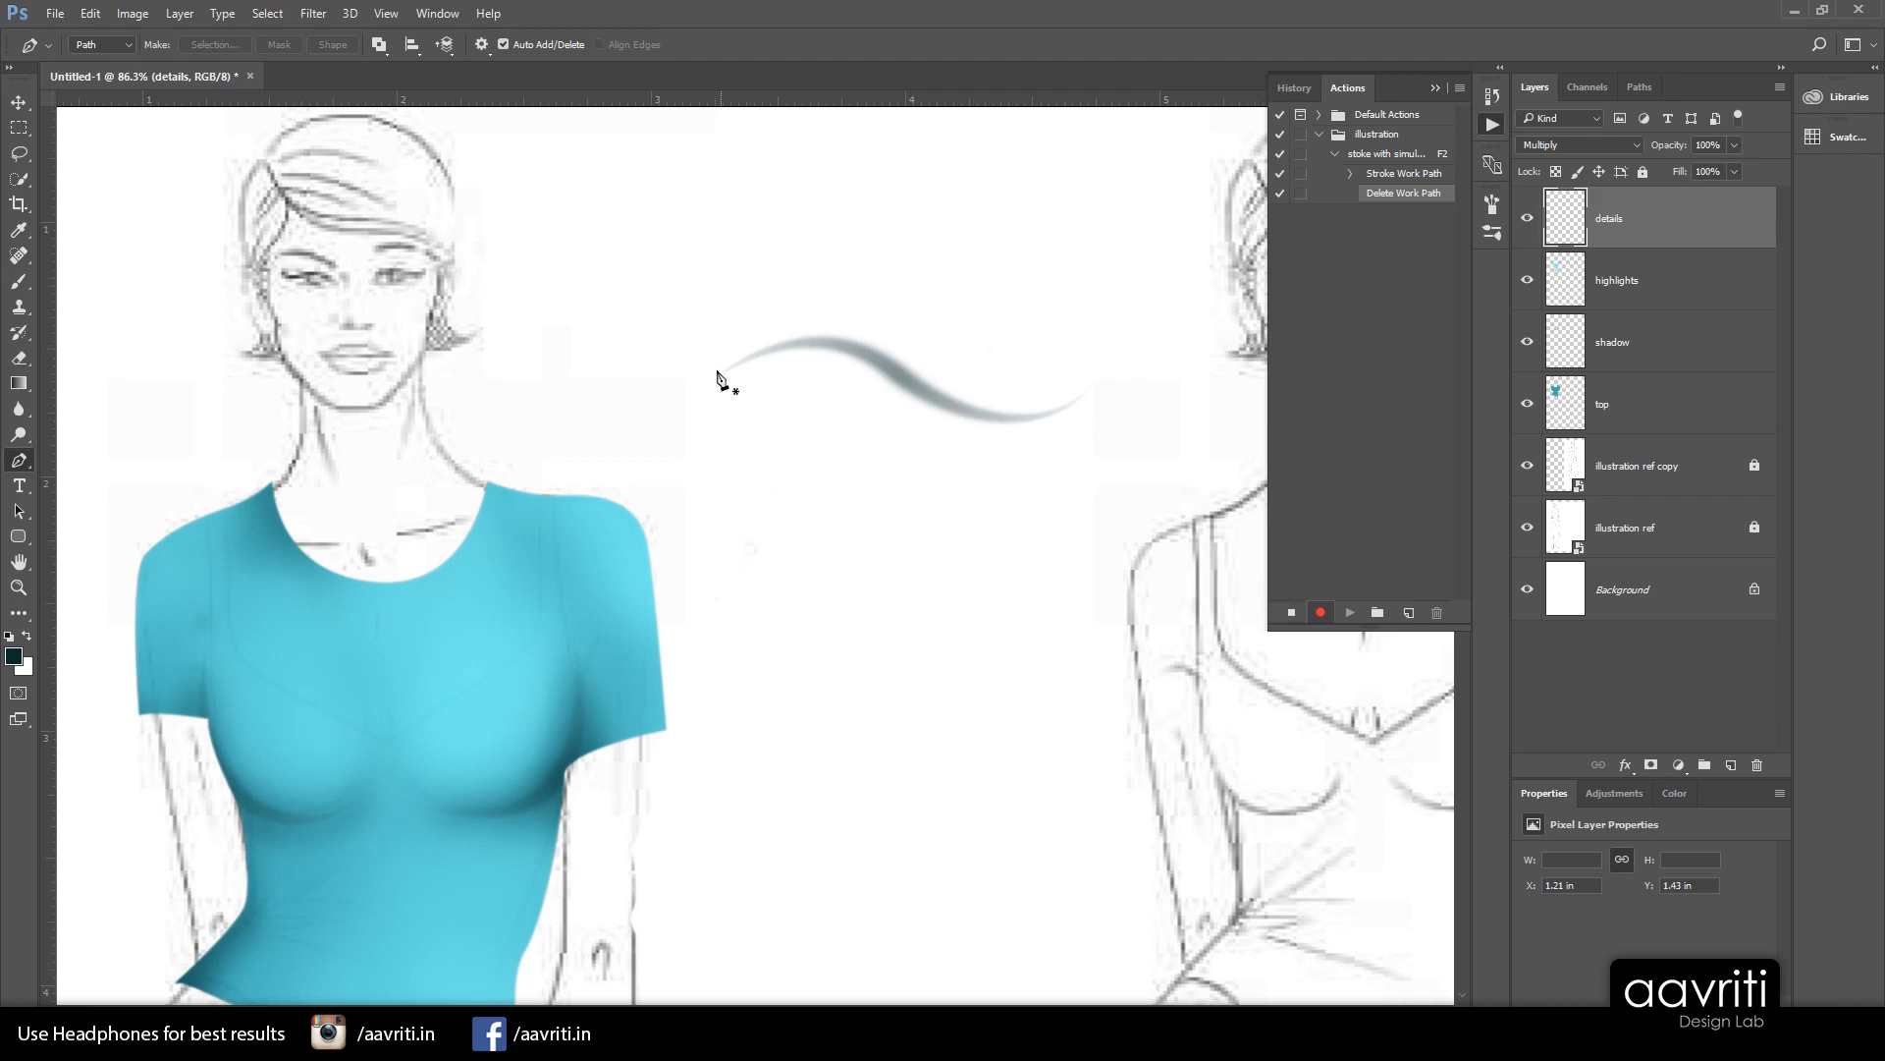
{"action": "left_click", "coordinate": [1292, 612]}
Draw a second S-shaped Pen path below the first stroke and run the recorded stroke action on it
{"action": "left_click", "coordinate": [721, 488]}
{"action": "left_click_drag", "start_coordinate": [914, 509], "coordinate": [1017, 601]}
{"action": "left_click_drag", "start_coordinate": [1108, 482], "coordinate": [1127, 462]}
{"action": "key", "text": "F2"}
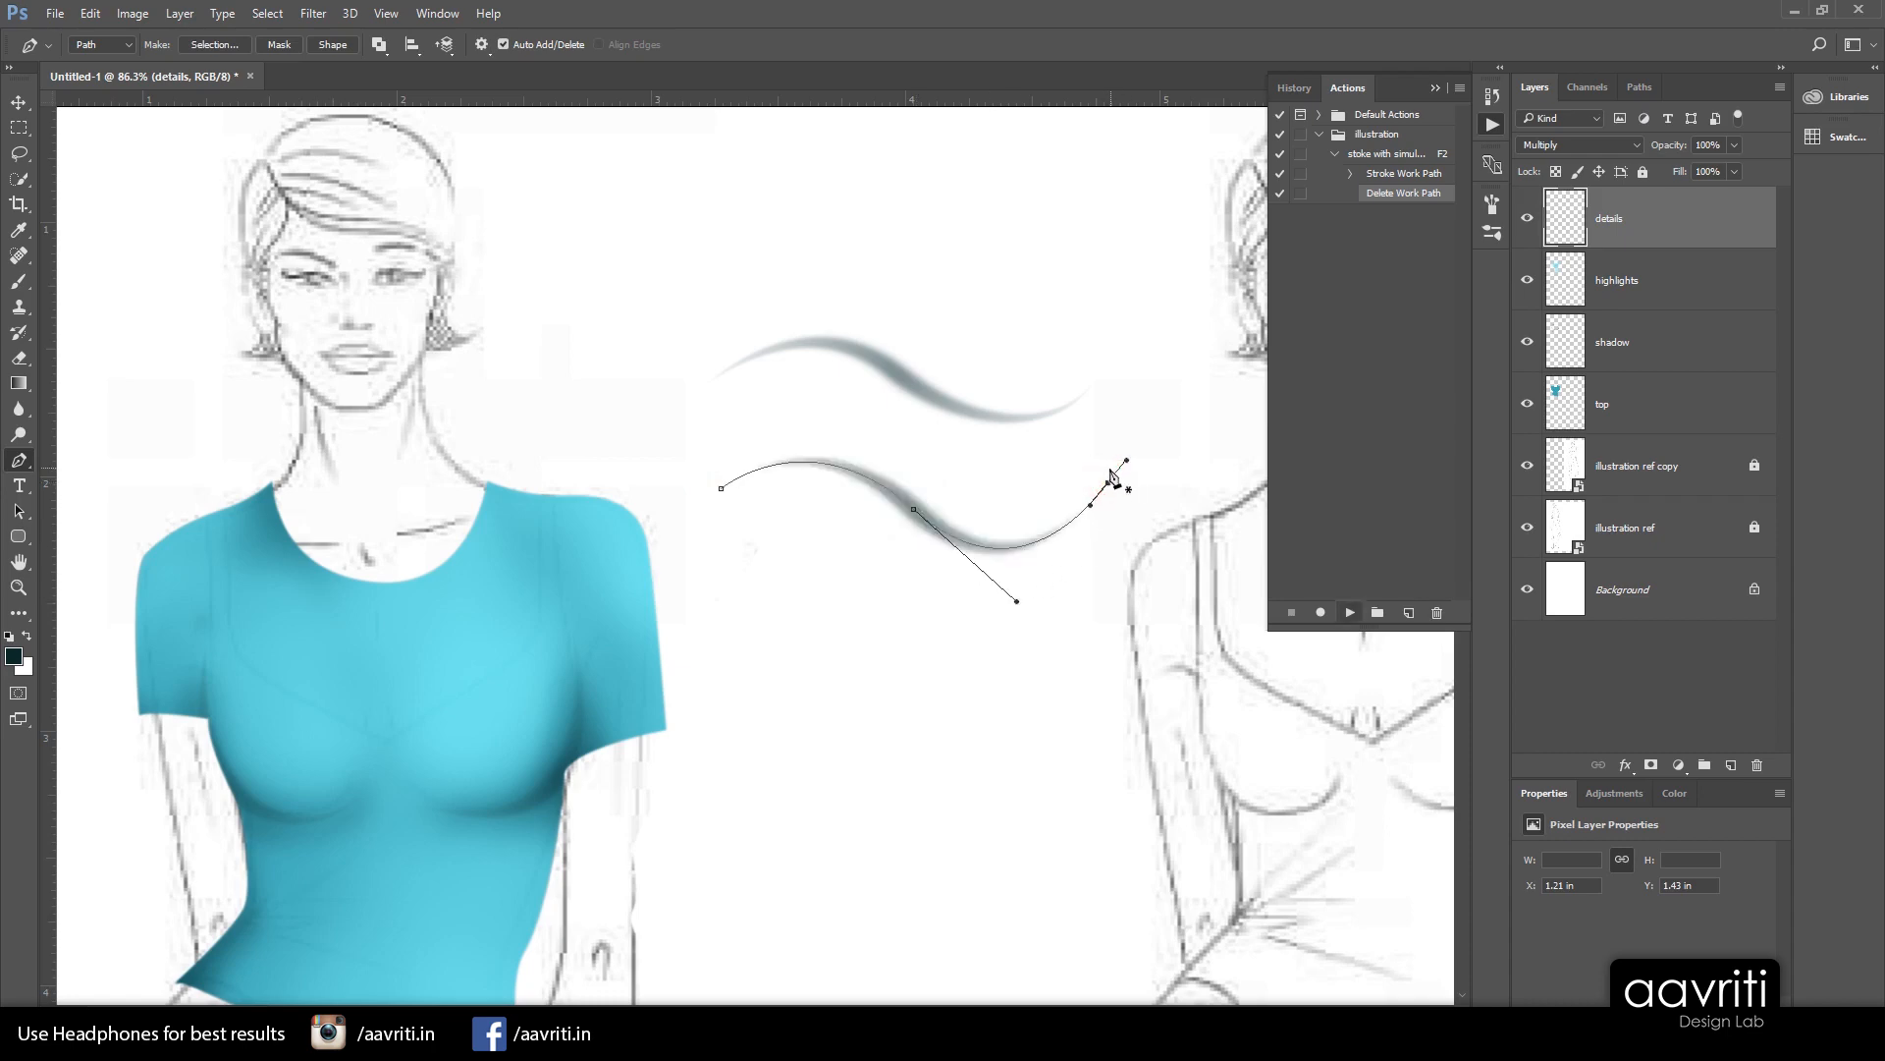
Draw a third S-shaped Pen path above the first stroke and run the recorded stroke action on it
{"action": "left_click", "coordinate": [718, 311]}
{"action": "left_click_drag", "start_coordinate": [952, 303], "coordinate": [1065, 400]}
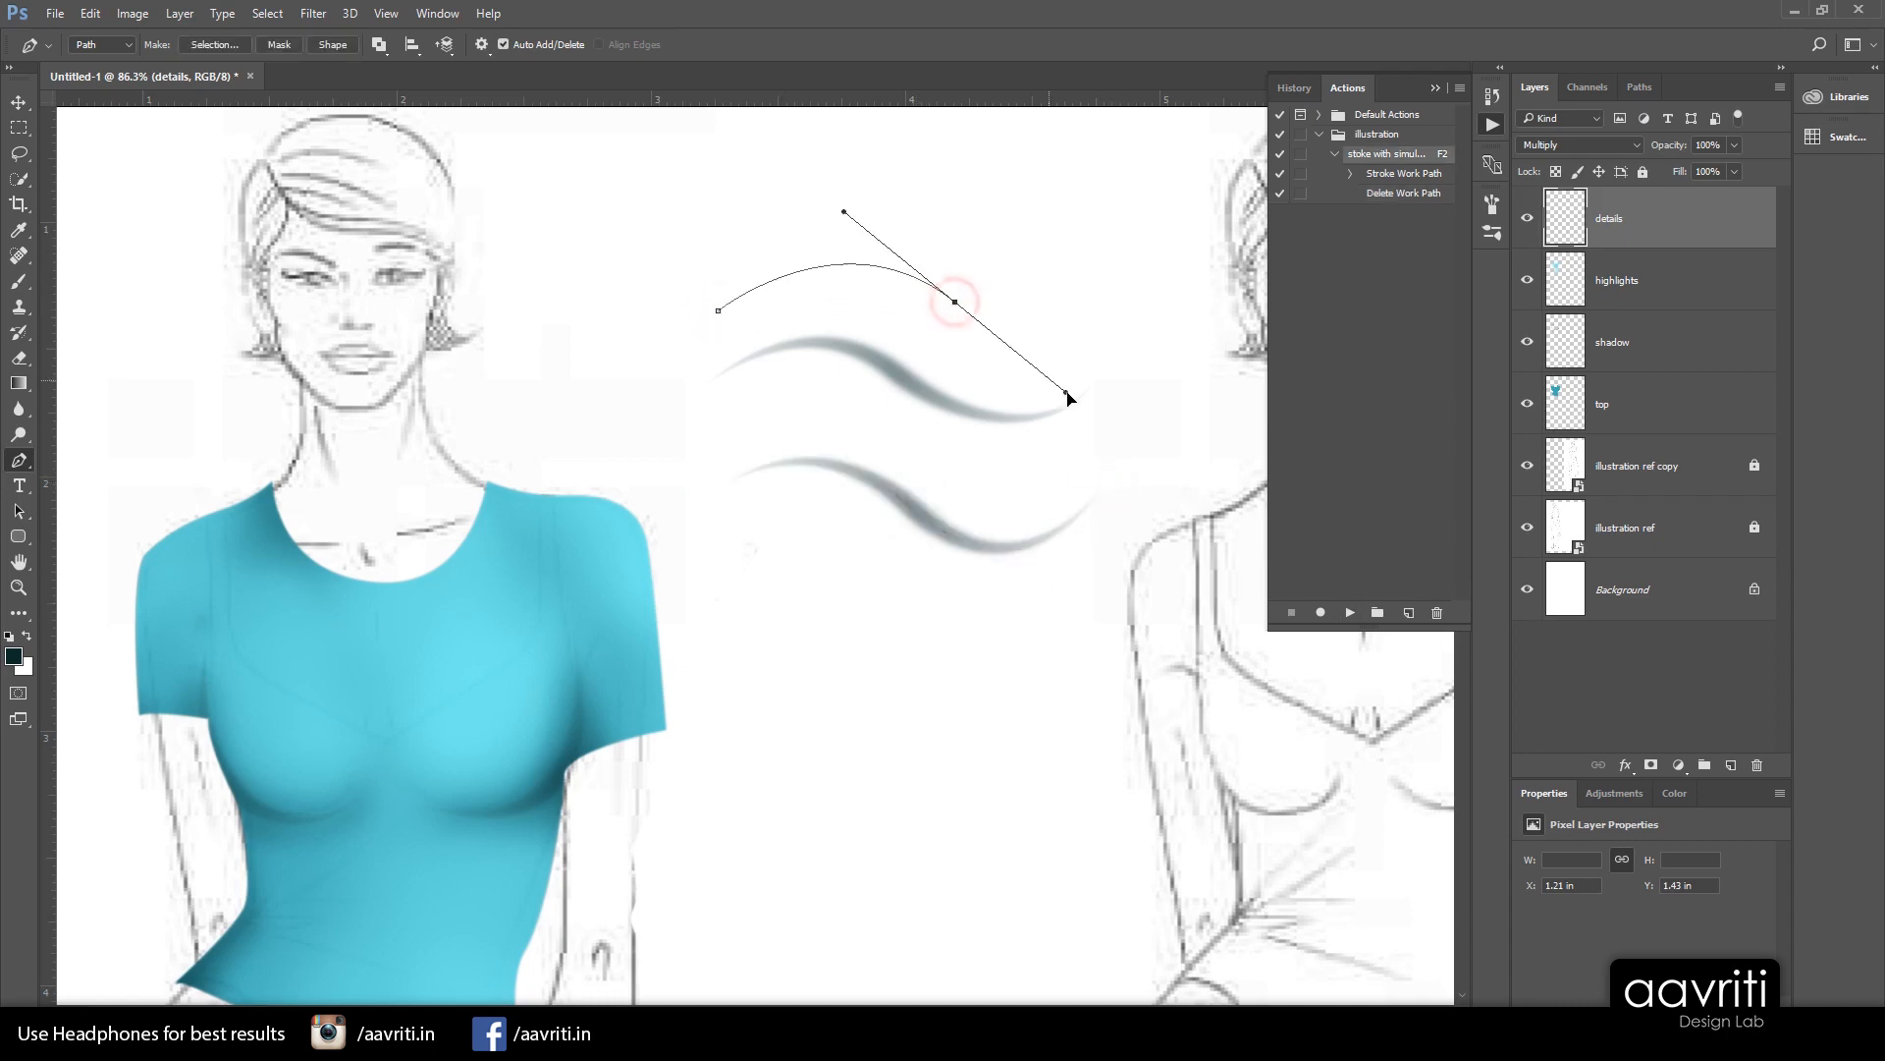
{"action": "left_click", "coordinate": [1094, 260]}
{"action": "key", "text": "F2"}
Draw a curved Pen path running down across the three sample strokes and stroke it with the recorded action
{"action": "left_click", "coordinate": [922, 202]}
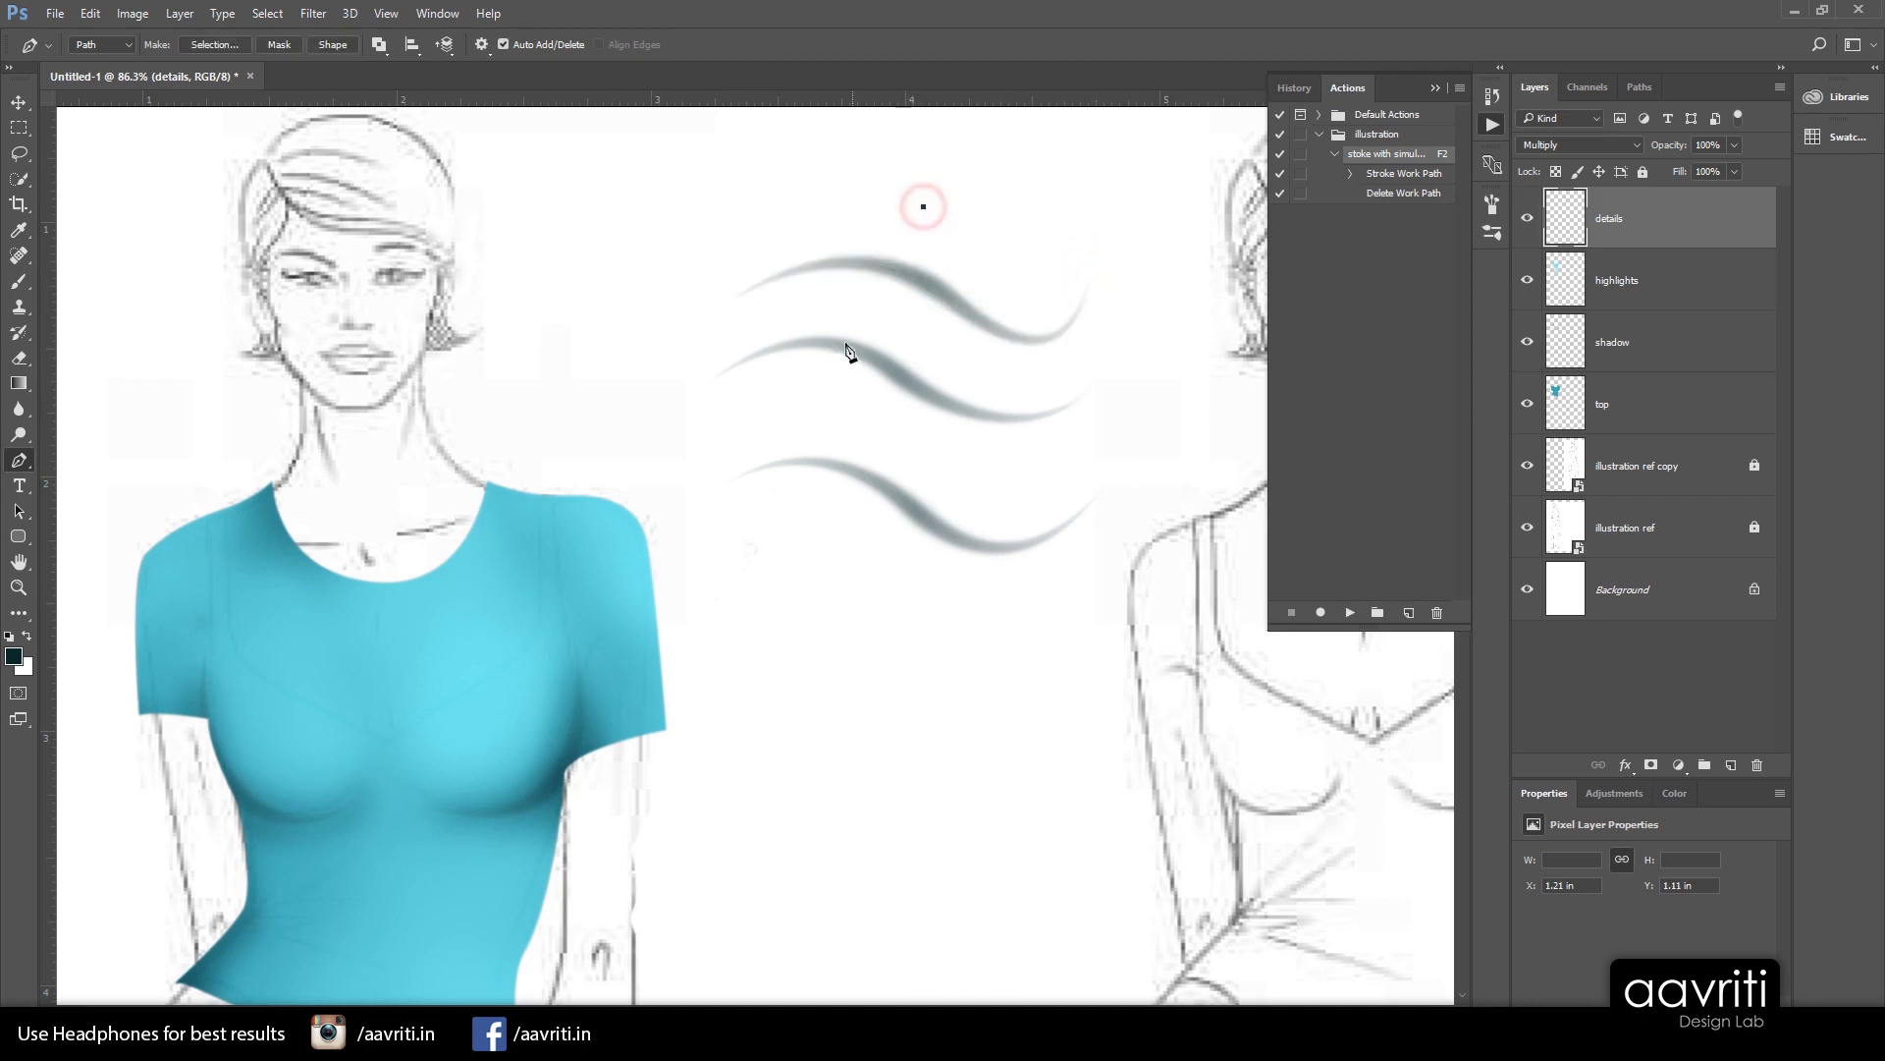
{"action": "left_click_drag", "start_coordinate": [854, 354], "coordinate": [956, 510]}
{"action": "left_click_drag", "start_coordinate": [896, 614], "coordinate": [813, 619]}
{"action": "key", "text": "F2"}
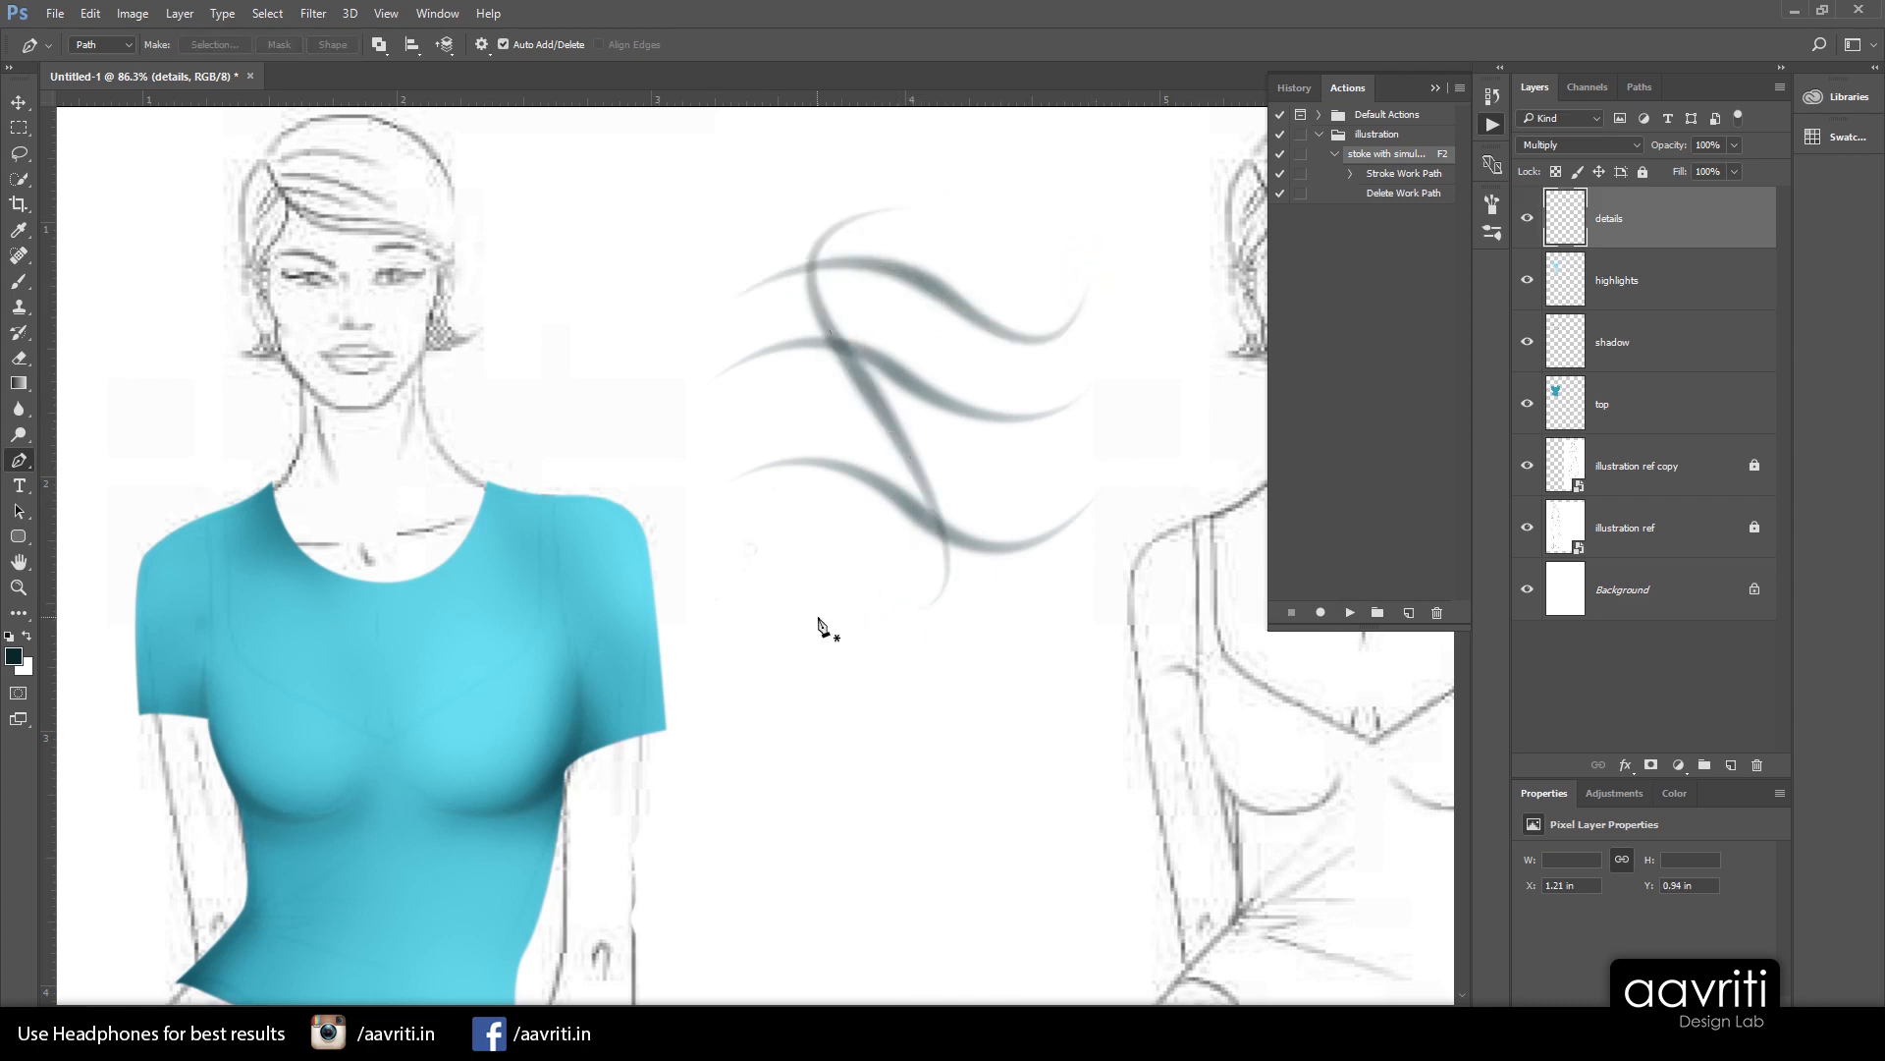
Set the foreground color to #469198 and stroke another downward-curving Pen path across the samples with the recorded action
{"action": "left_click", "coordinate": [14, 656]}
{"action": "left_click", "coordinate": [952, 294]}
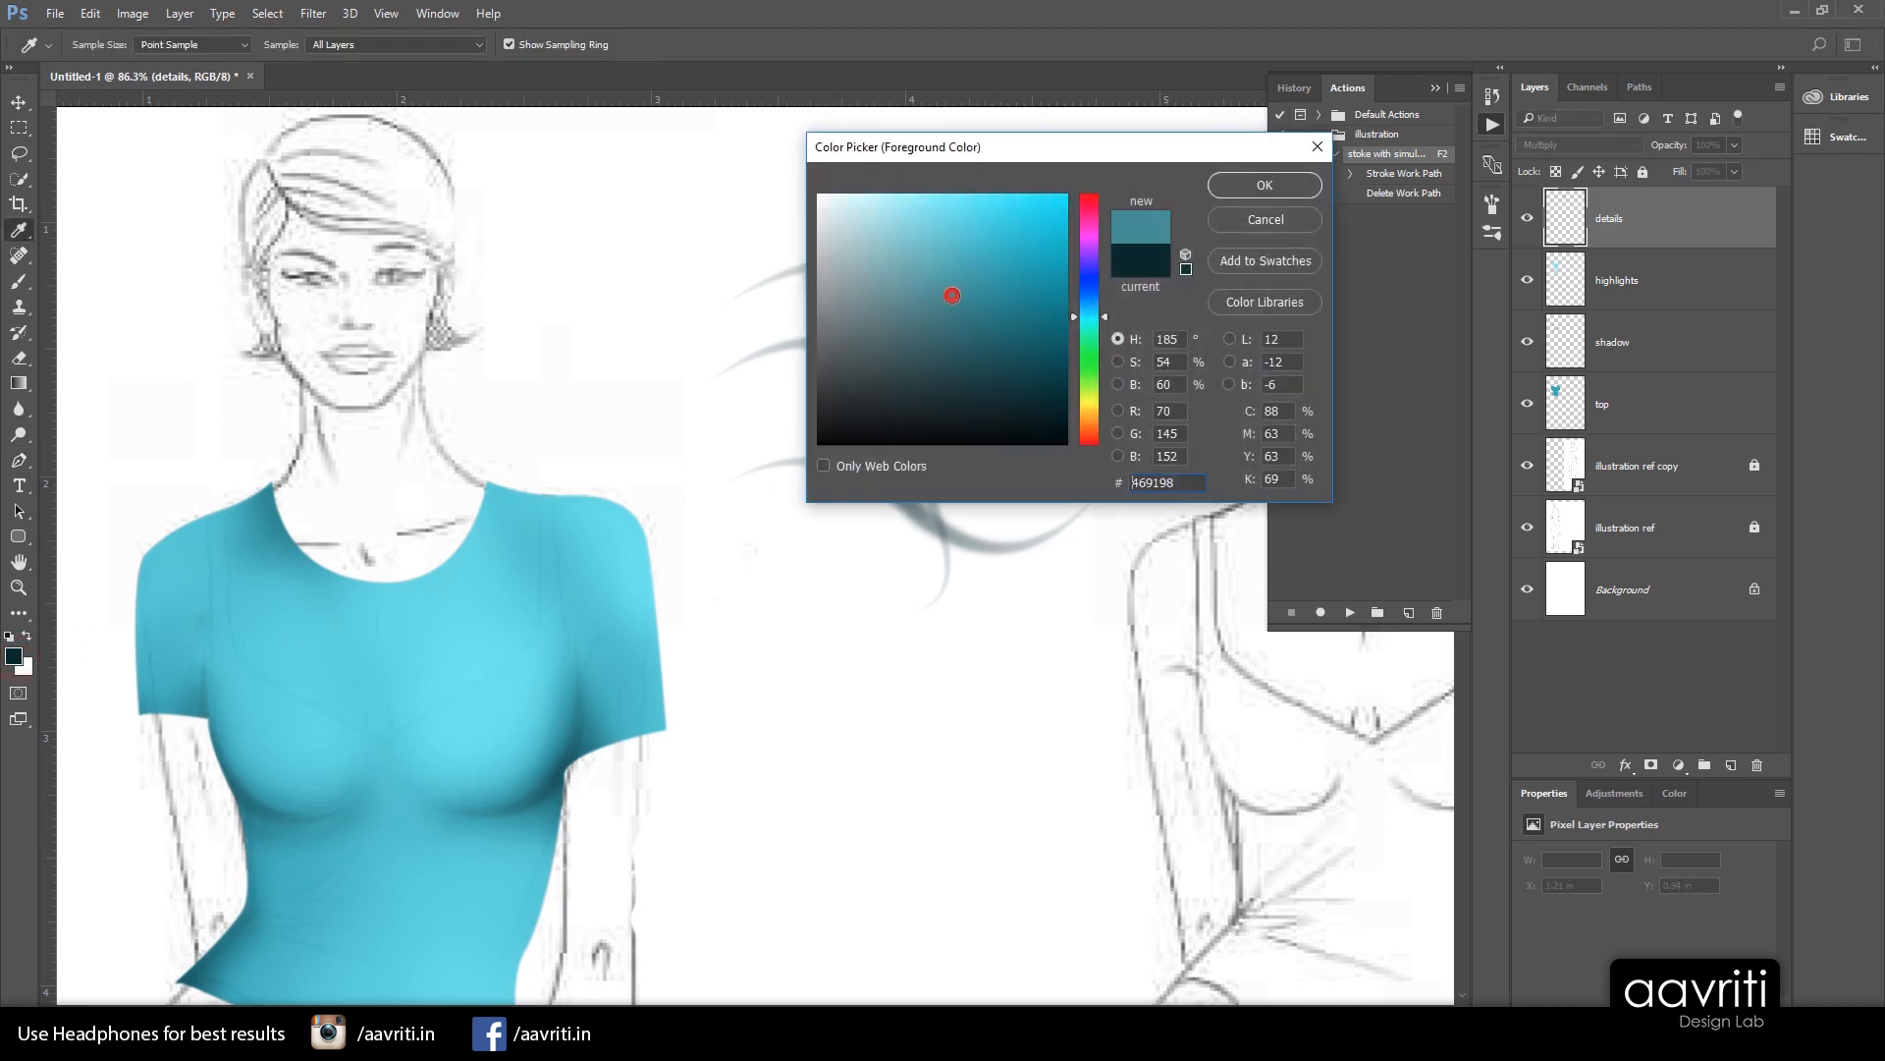
{"action": "left_click", "coordinate": [1264, 183]}
{"action": "left_click", "coordinate": [969, 257]}
{"action": "left_click_drag", "start_coordinate": [928, 431], "coordinate": [1027, 539]}
{"action": "left_click_drag", "start_coordinate": [1004, 662], "coordinate": [905, 729]}
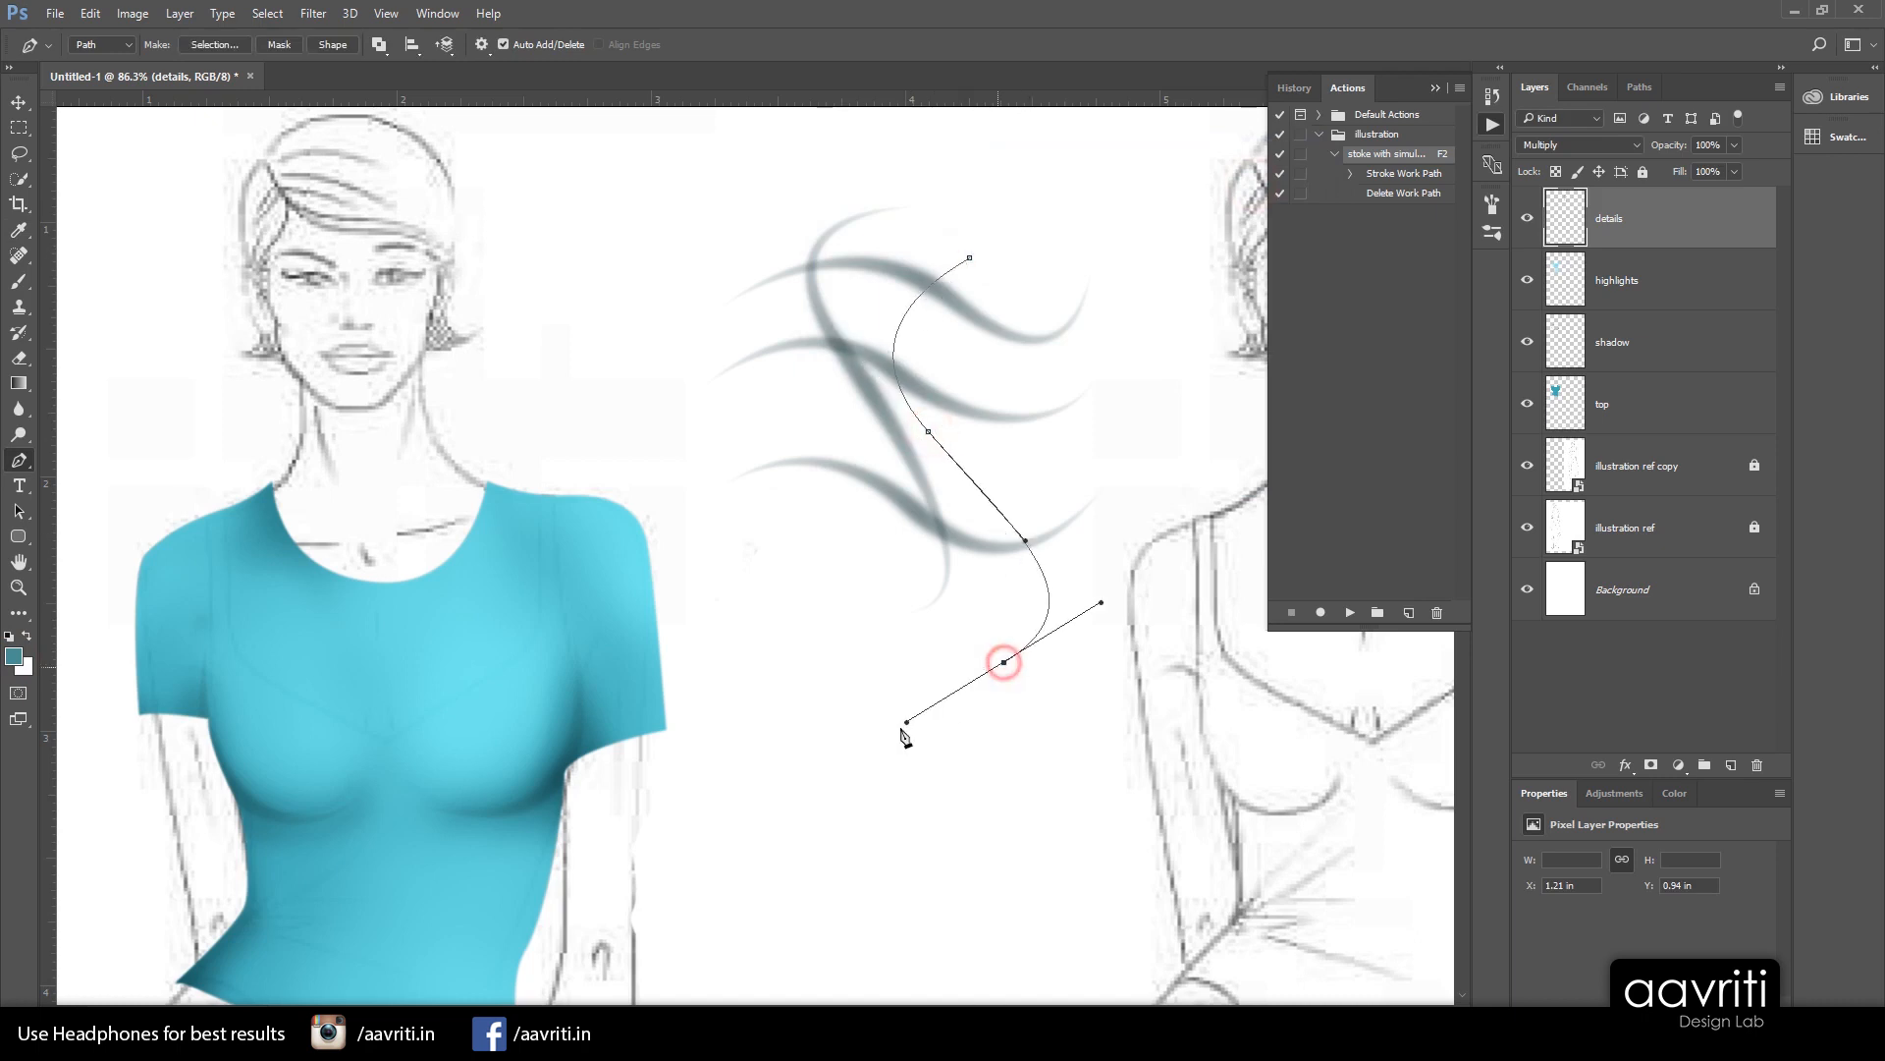
{"action": "key", "text": "F2"}
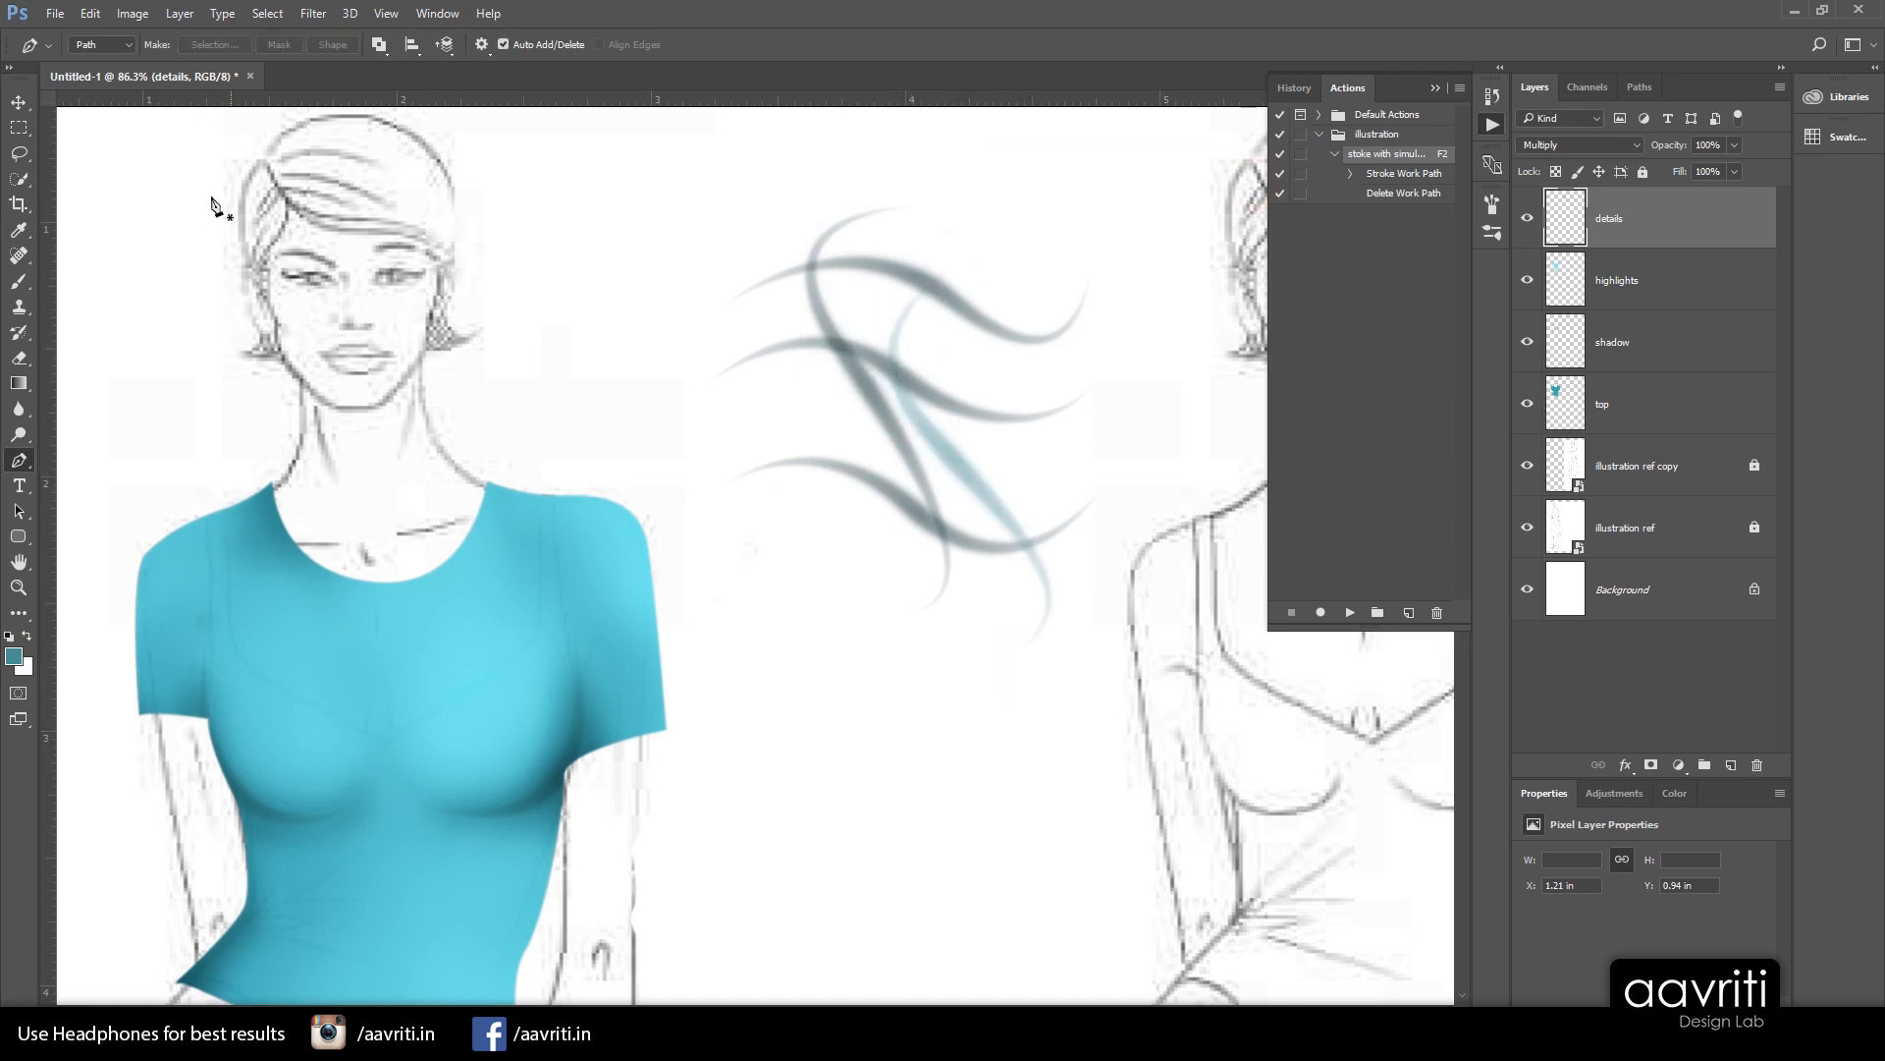
Paint a single Brush dab at 100% opacity above the sample strokes
{"action": "left_click", "coordinate": [19, 282]}
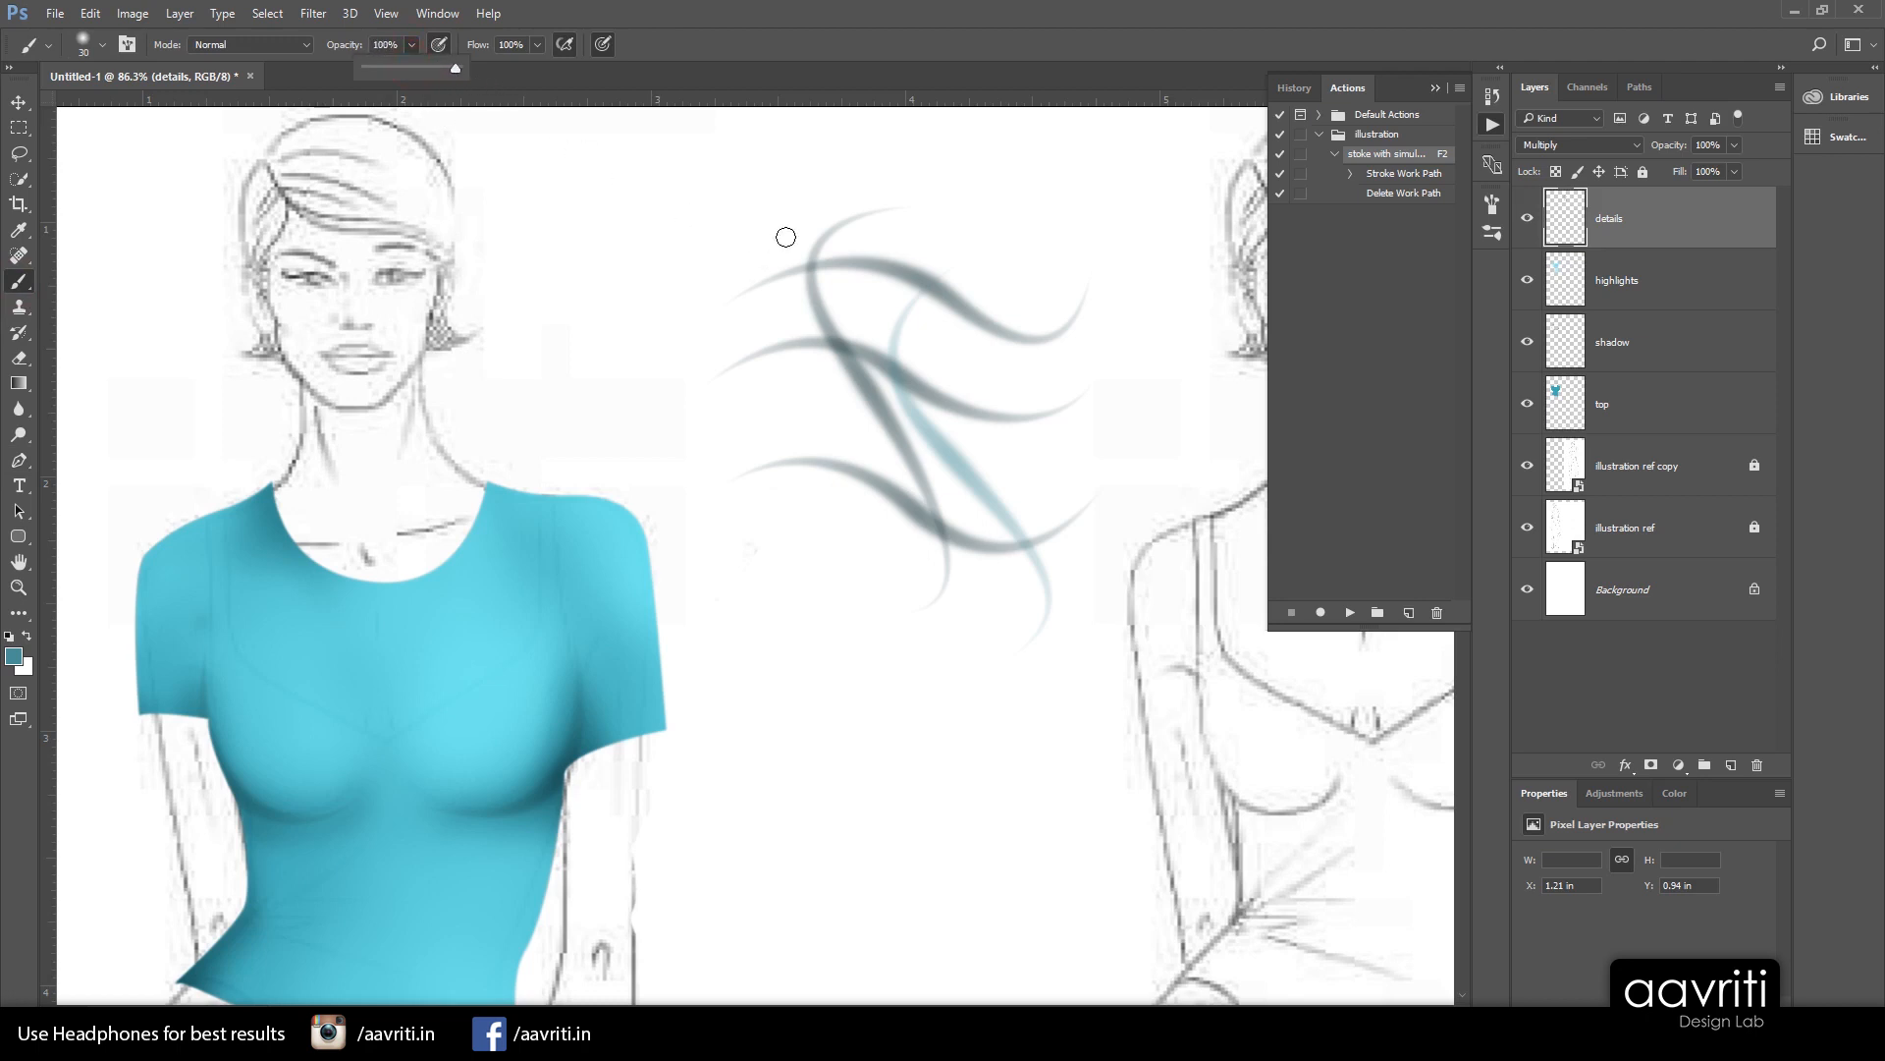
{"action": "left_click", "coordinate": [797, 190]}
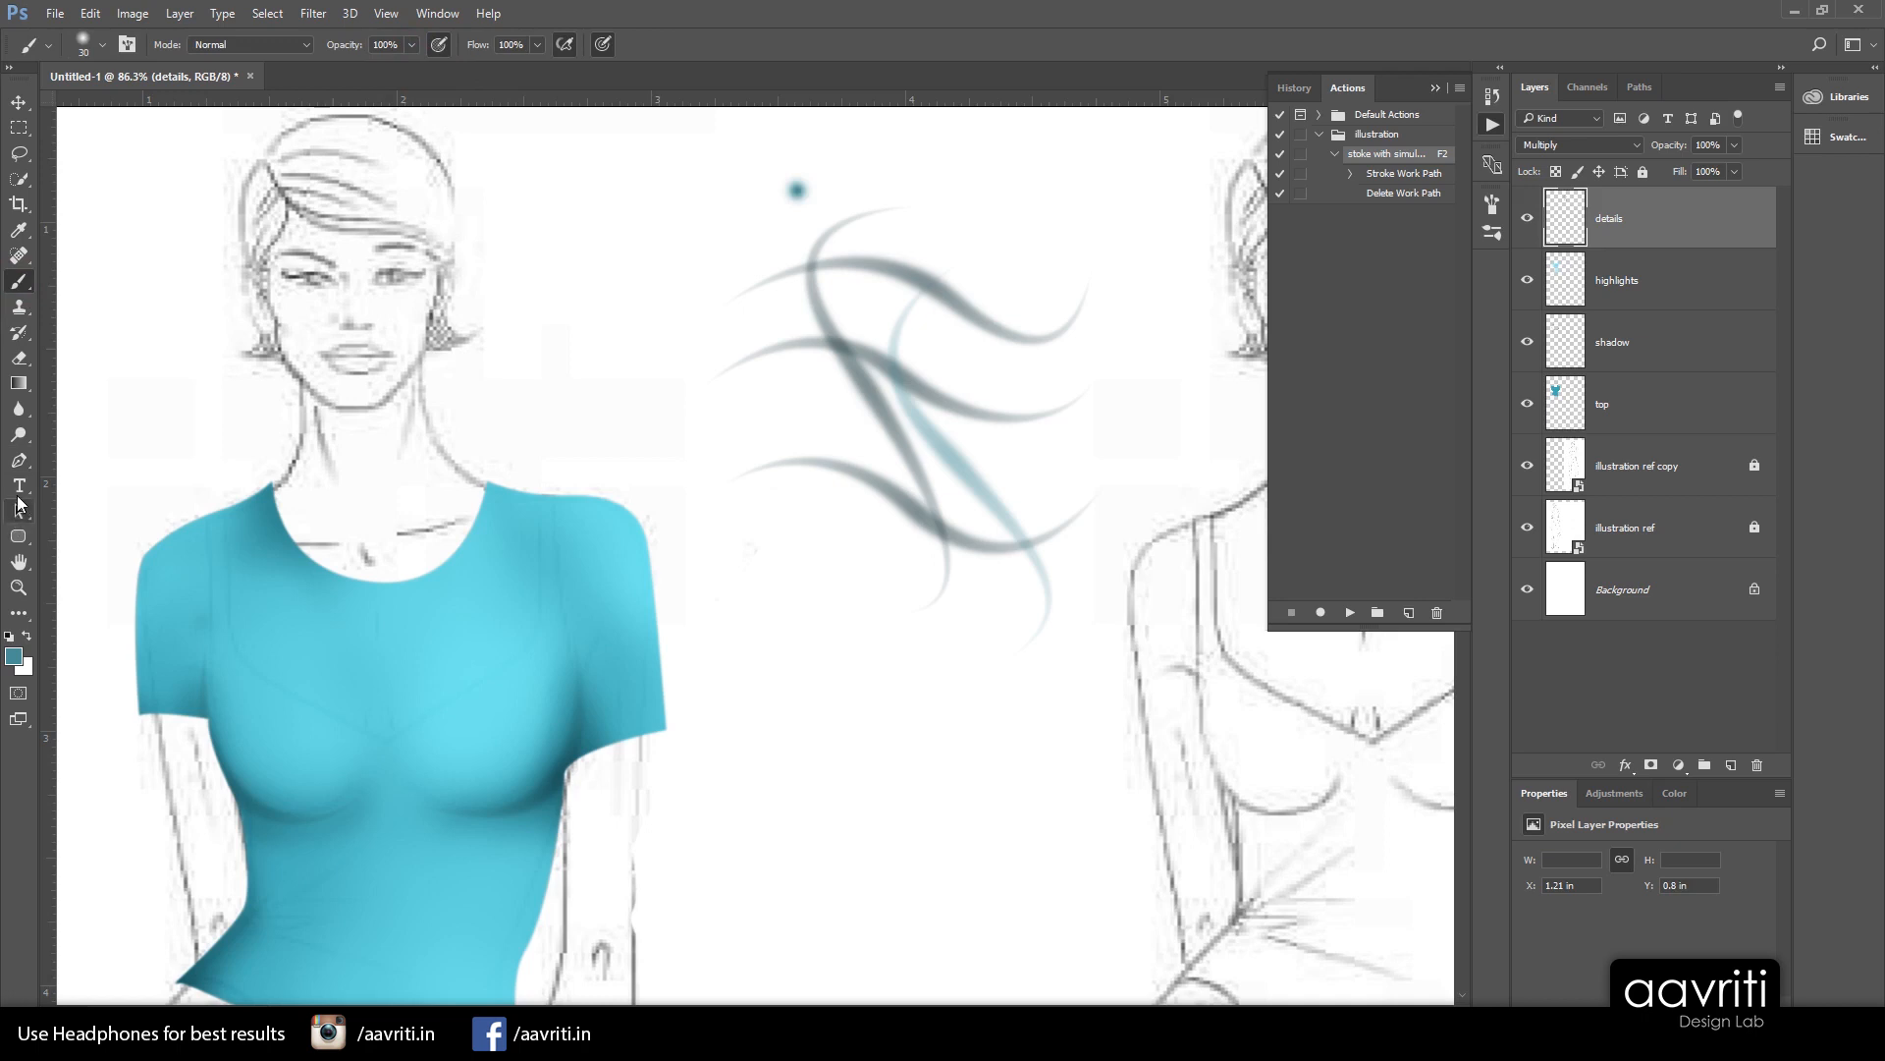
Draw a C-shaped Pen path down across the sample strokes and stroke it with the recorded F2 action
{"action": "left_click", "coordinate": [24, 465]}
{"action": "left_click", "coordinate": [906, 173]}
{"action": "left_click_drag", "start_coordinate": [813, 404], "coordinate": [906, 534]}
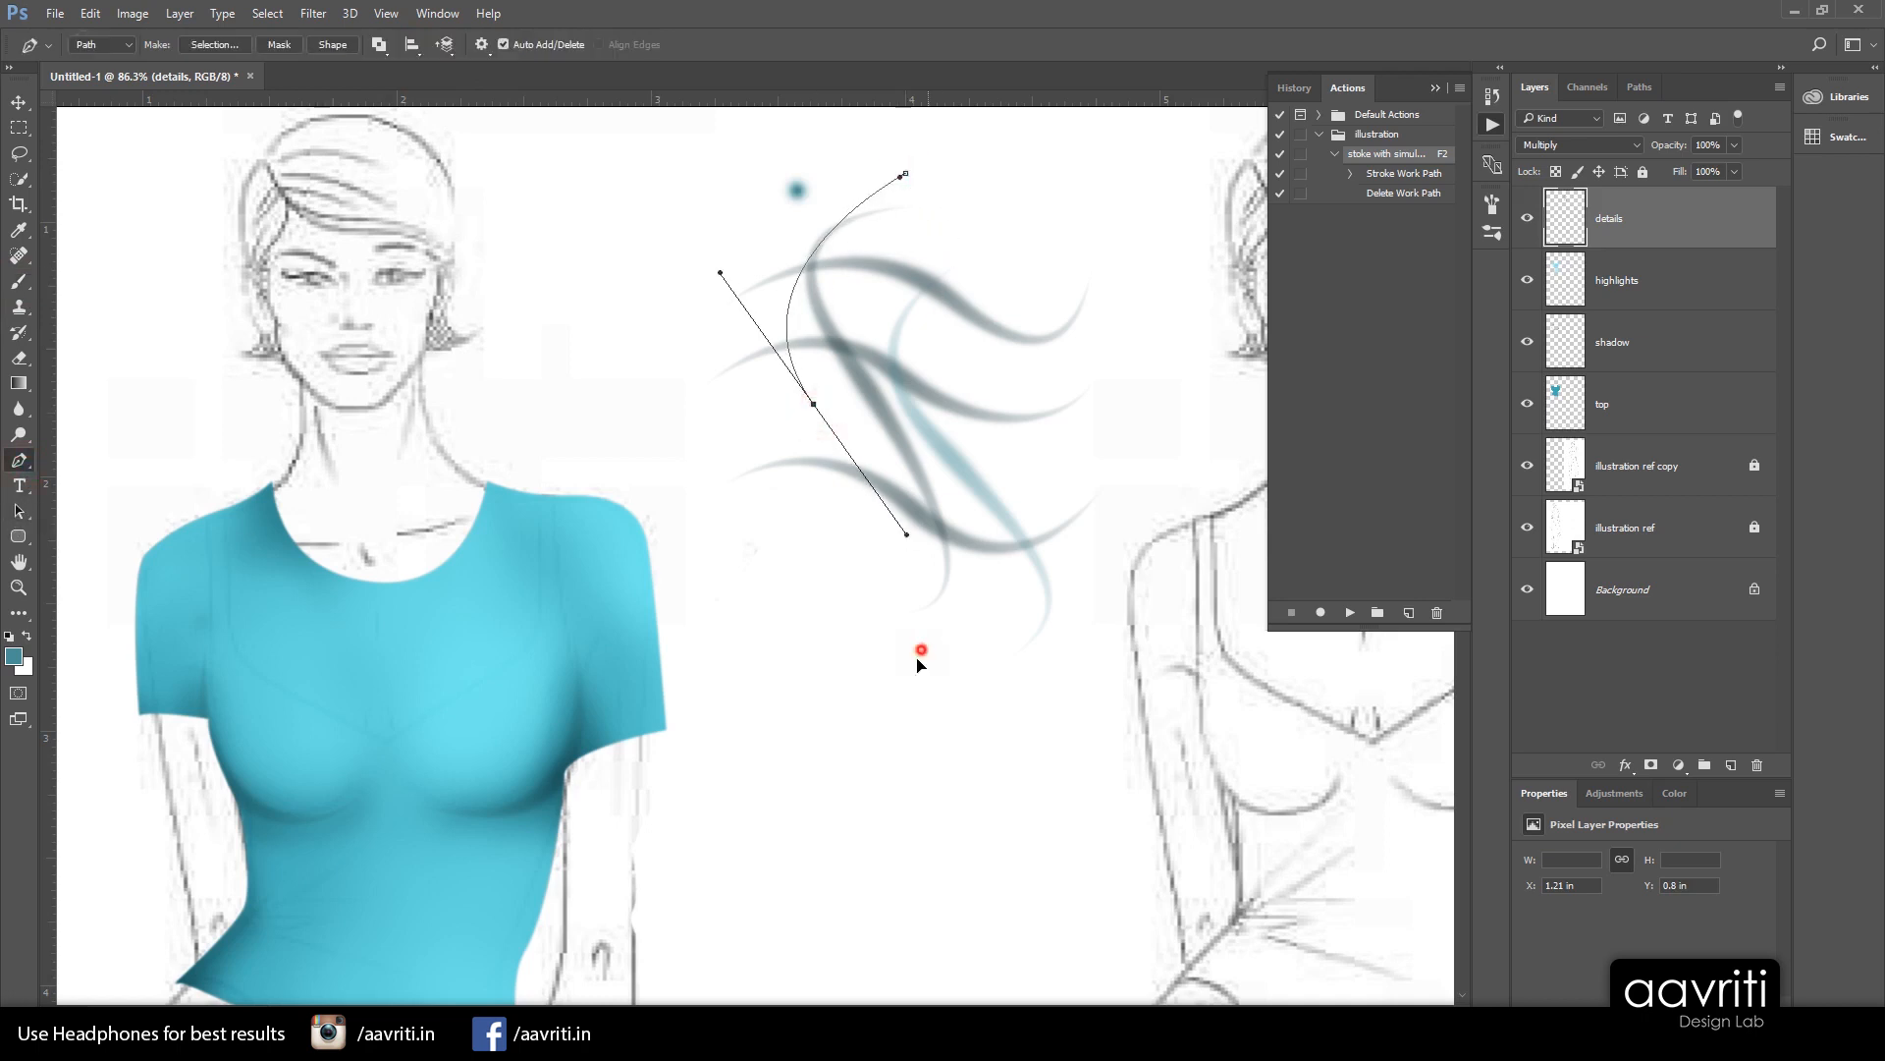
{"action": "left_click_drag", "start_coordinate": [924, 644], "coordinate": [830, 716]}
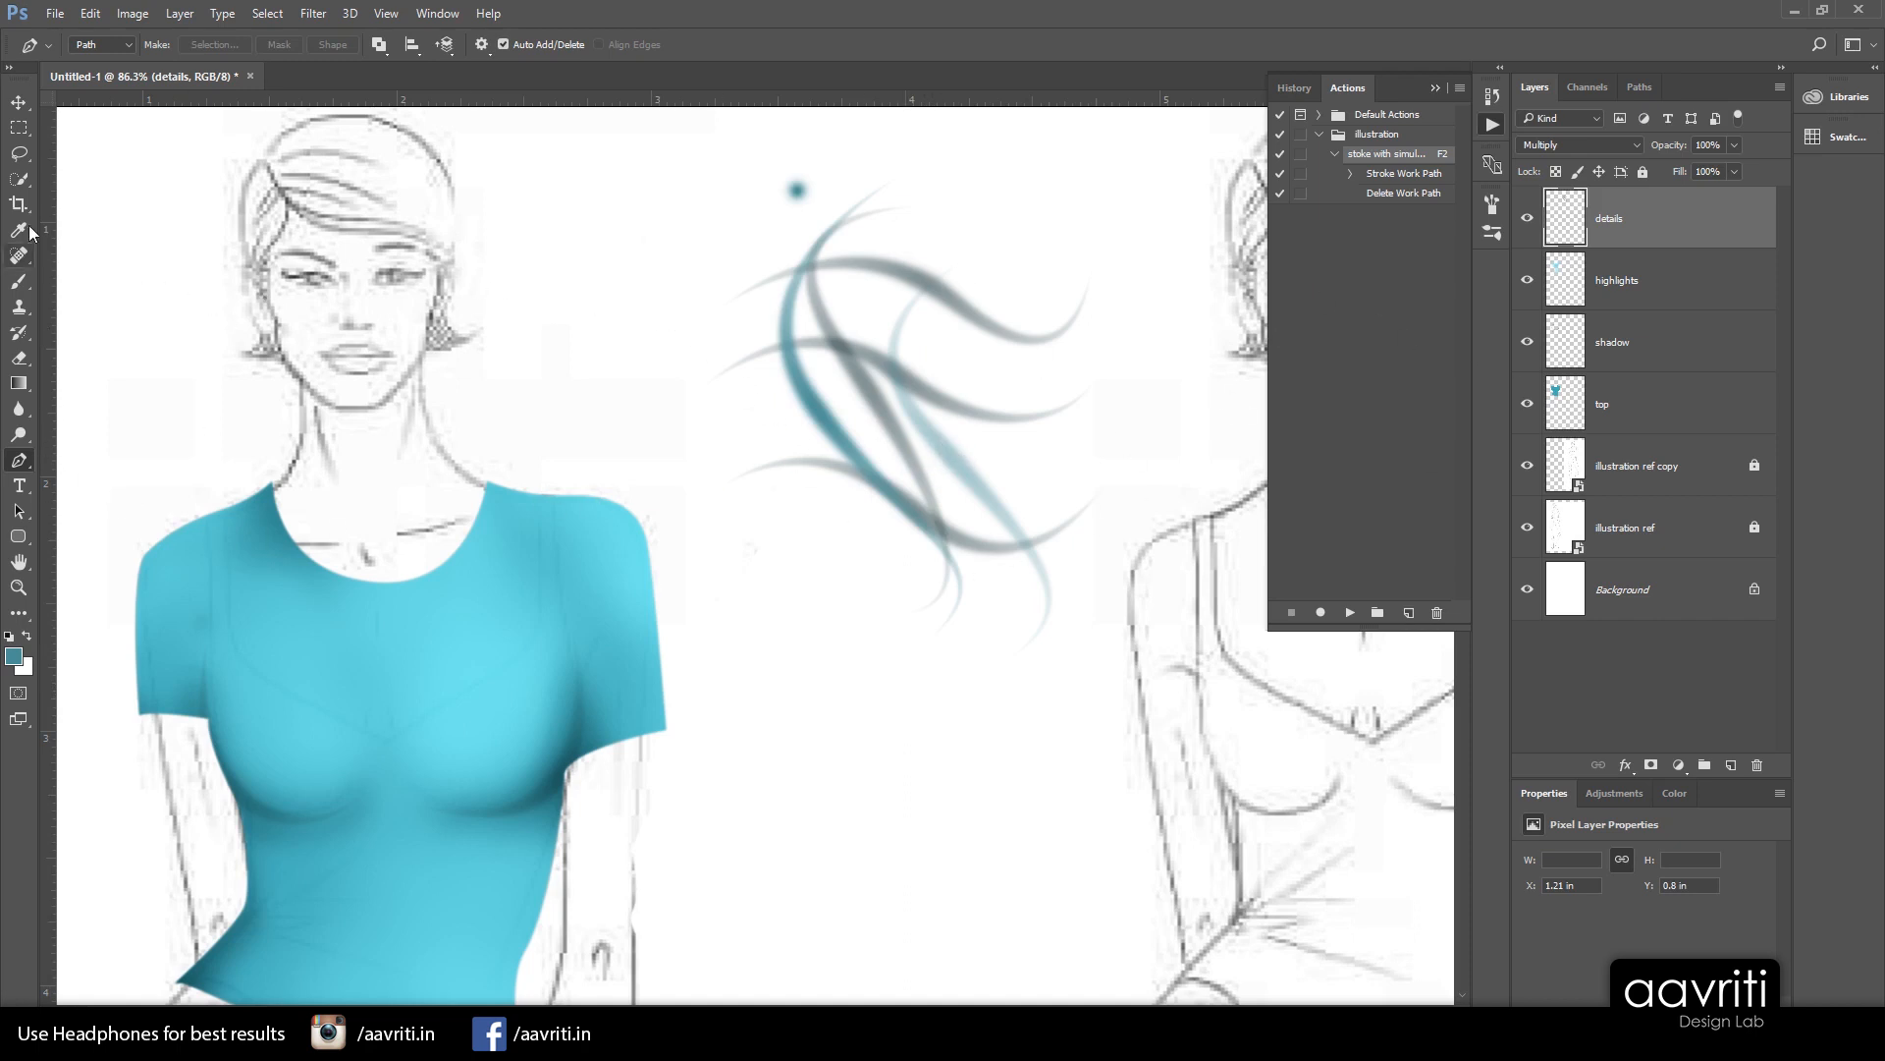
Lasso around the sample strokes and the dab on the details layer, delete them and clear the selection
{"action": "left_click", "coordinate": [20, 154]}
{"action": "mouse_move", "coordinate": [773, 126]}
{"action": "left_mouse_down"}
{"action": "mouse_move", "coordinate": [749, 598]}
{"action": "mouse_move", "coordinate": [1134, 611]}
{"action": "mouse_move", "coordinate": [1103, 199]}
{"action": "mouse_move", "coordinate": [778, 149]}
{"action": "left_mouse_up"}
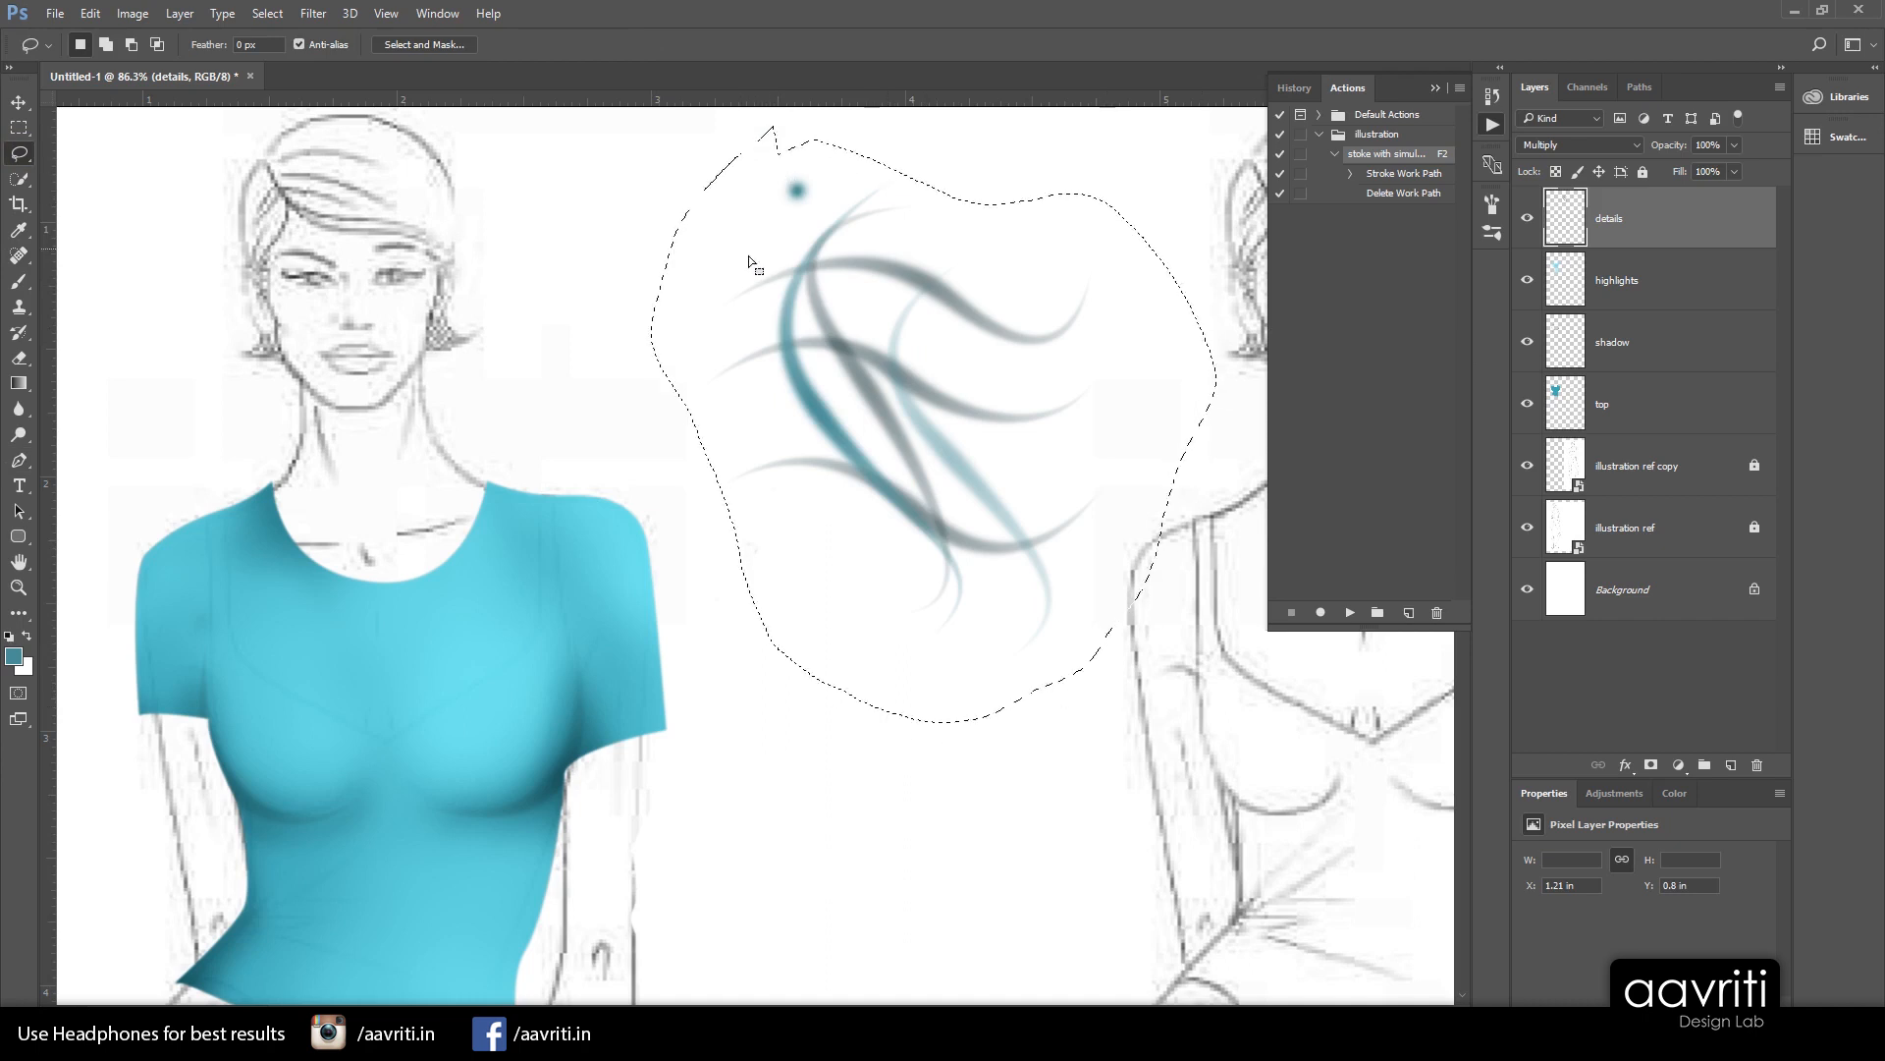
{"action": "key", "text": "Delete"}
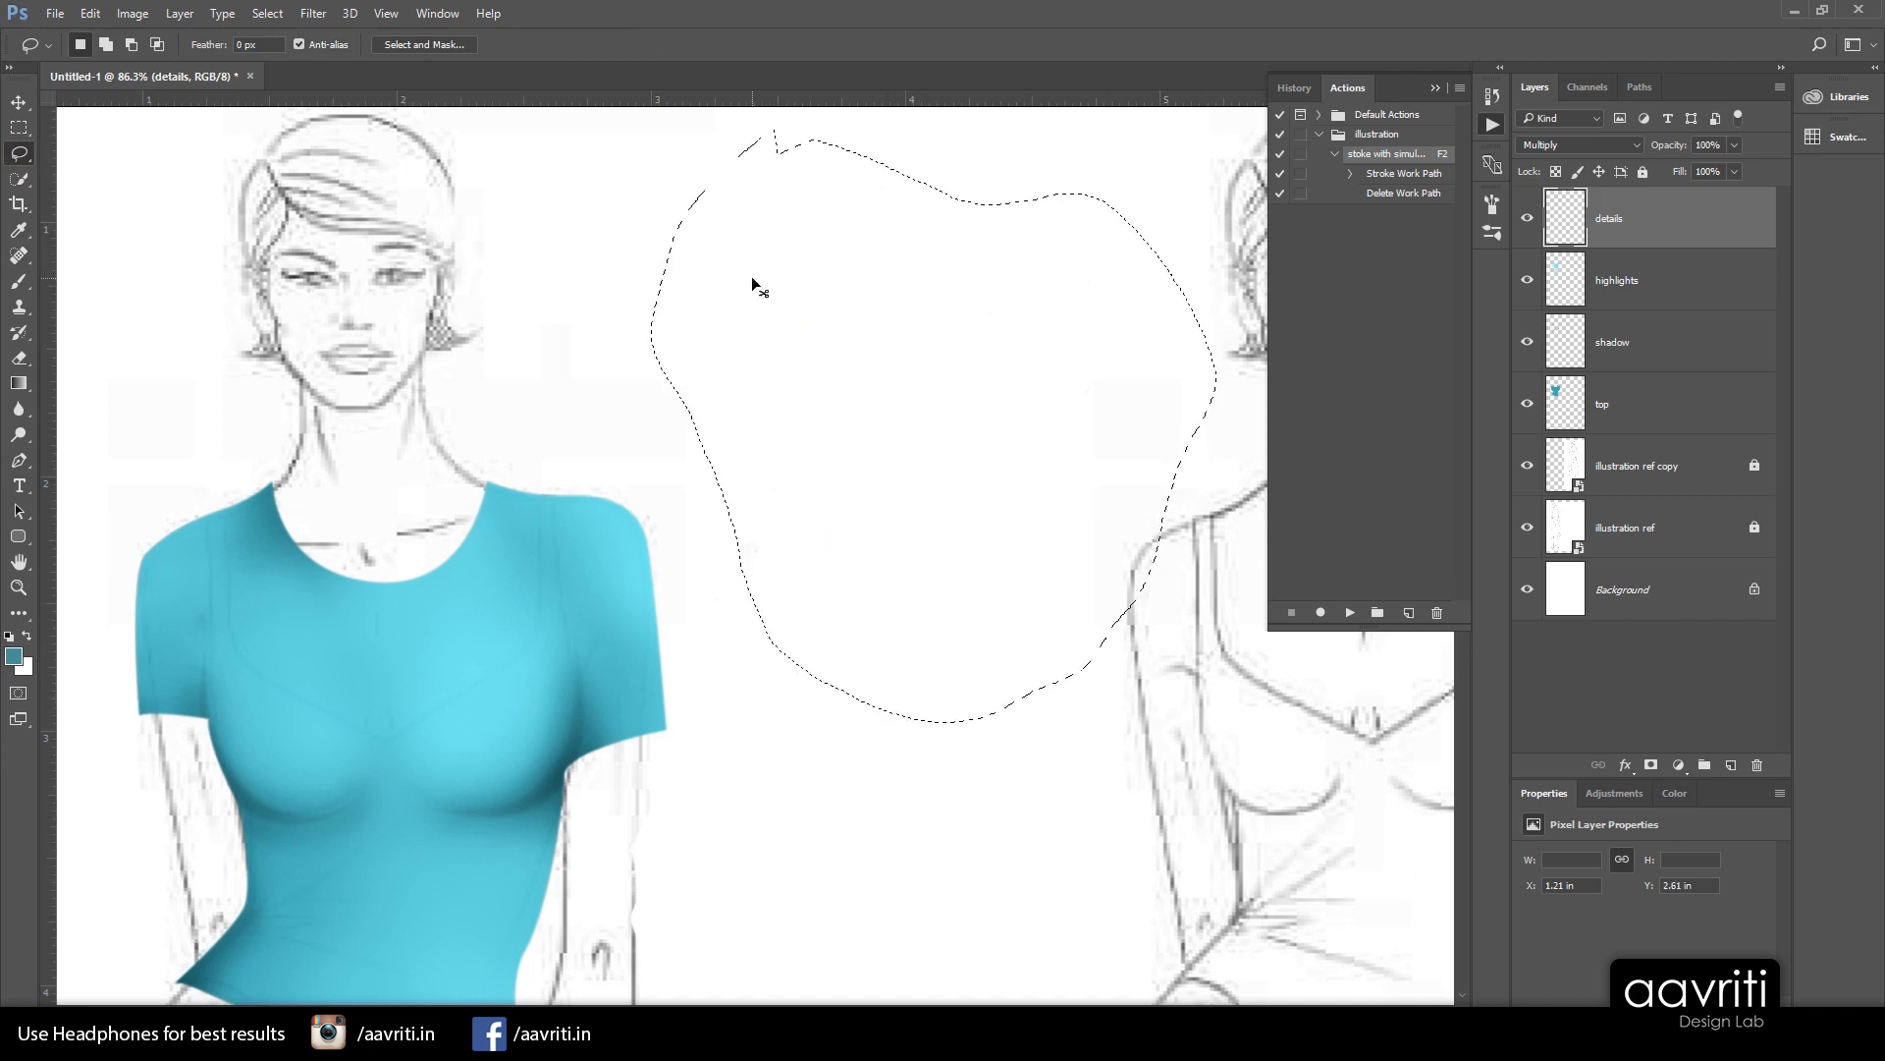
{"action": "key", "text": "ctrl+d"}
Draw an S-shaped Pen path in the blank area between the two figures
{"action": "left_click", "coordinate": [18, 460]}
{"action": "left_click", "coordinate": [672, 401]}
{"action": "left_click_drag", "start_coordinate": [904, 409], "coordinate": [1014, 529]}
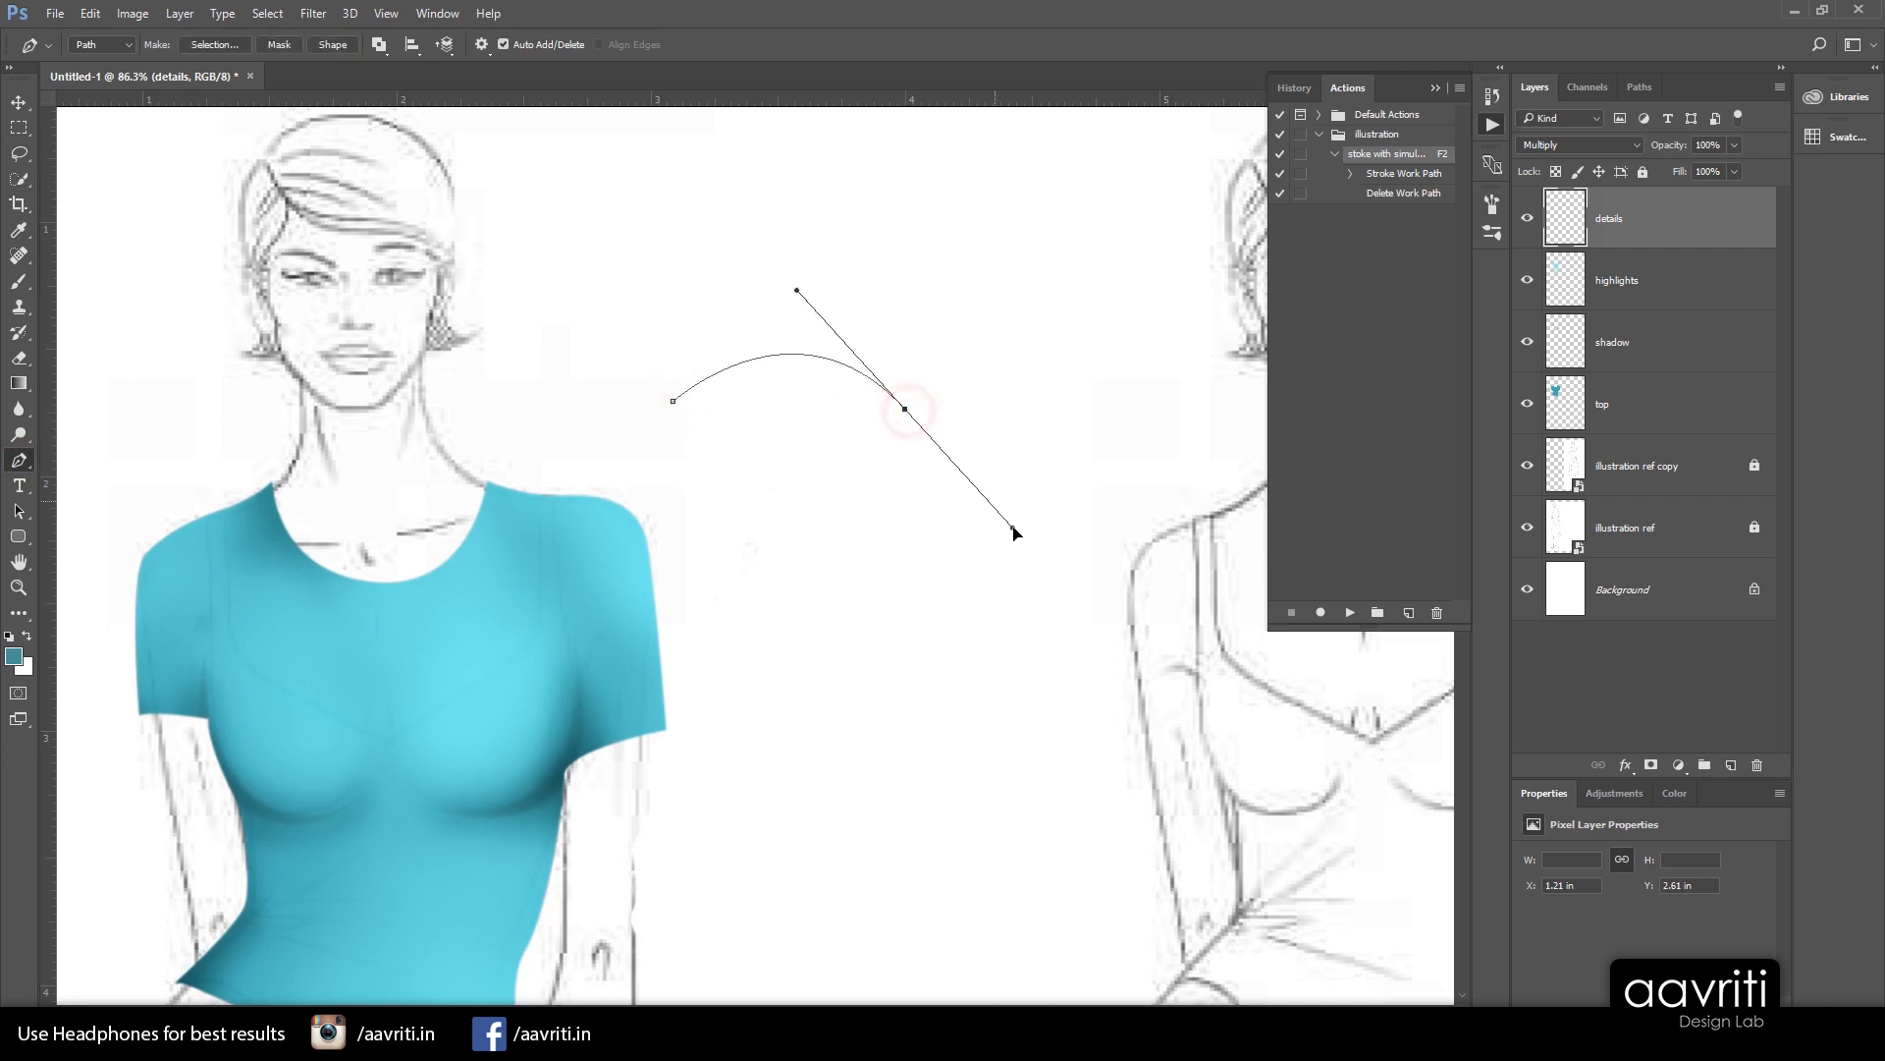
{"action": "left_click_drag", "start_coordinate": [1125, 379], "coordinate": [1140, 336]}
Create an action named "stroke without simulation" in the illustration set with function key F3 and start recording it
{"action": "left_click", "coordinate": [1409, 612]}
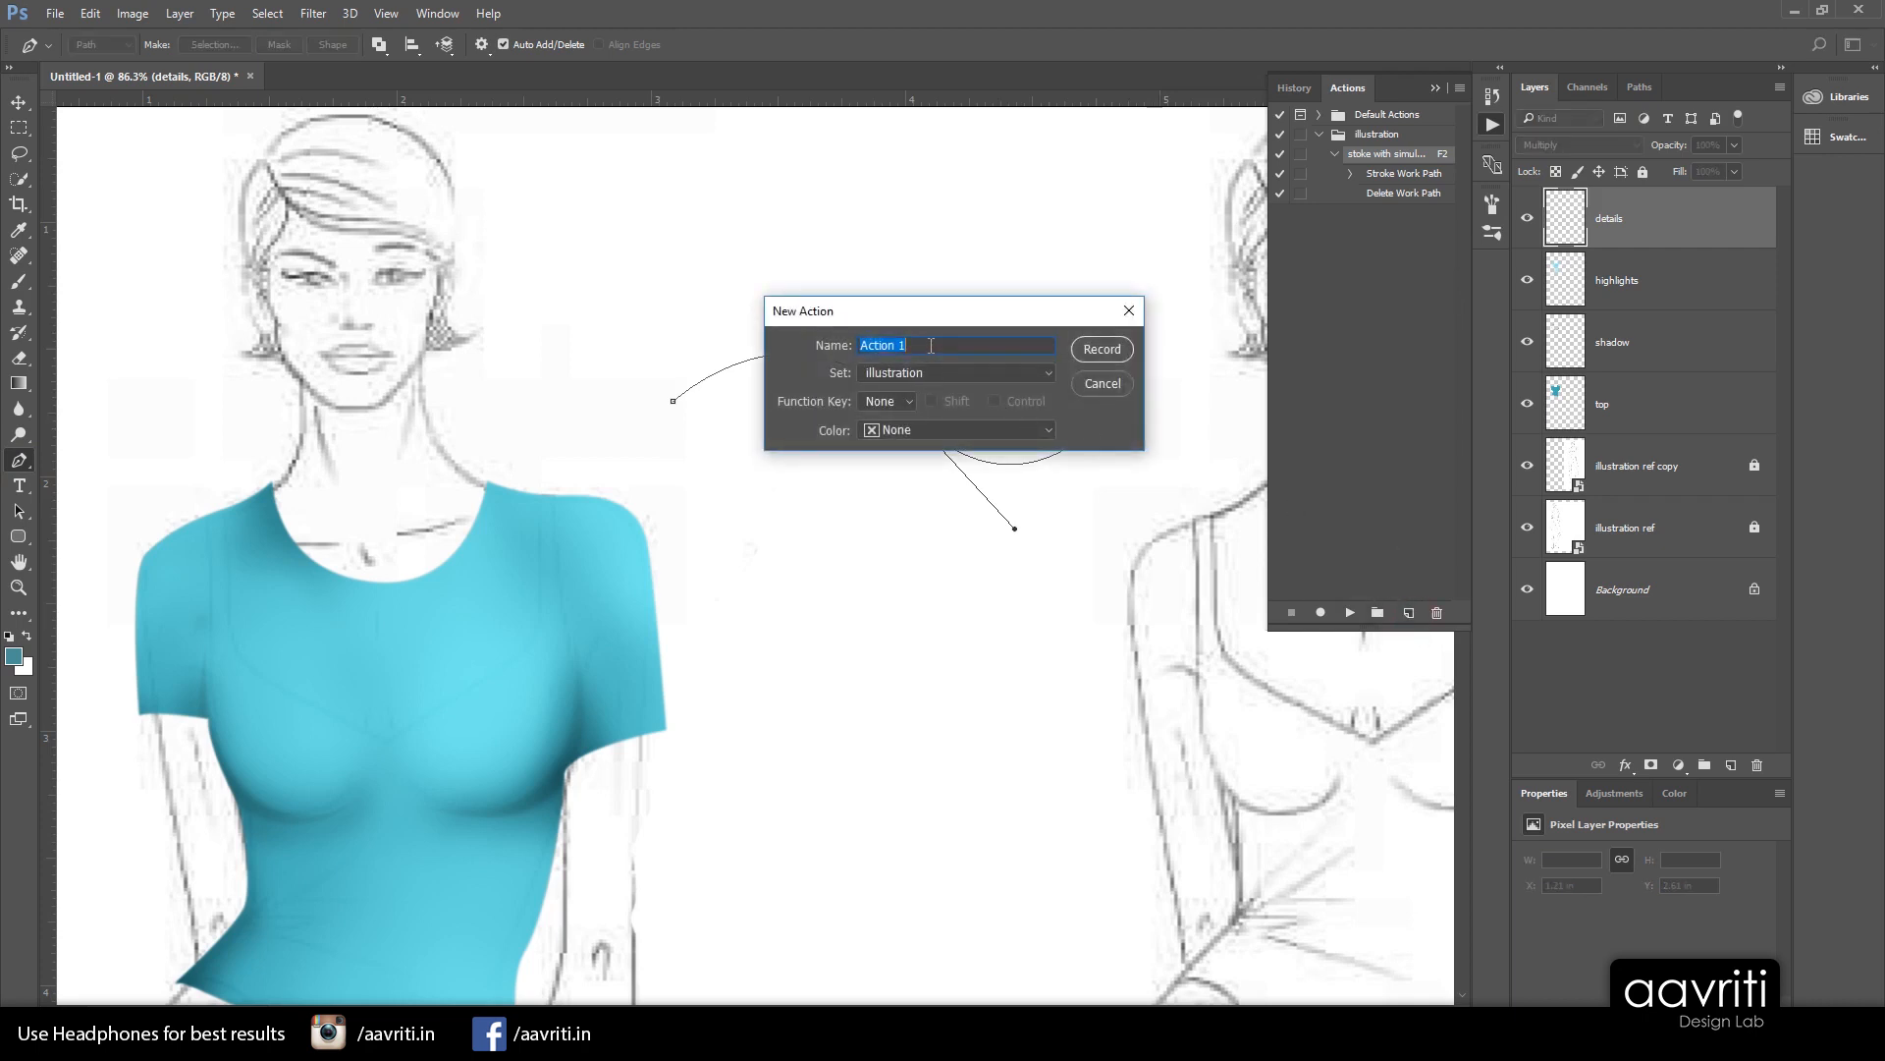
{"action": "type", "text": "stroke without simula"}
{"action": "left_click", "coordinate": [893, 402]}
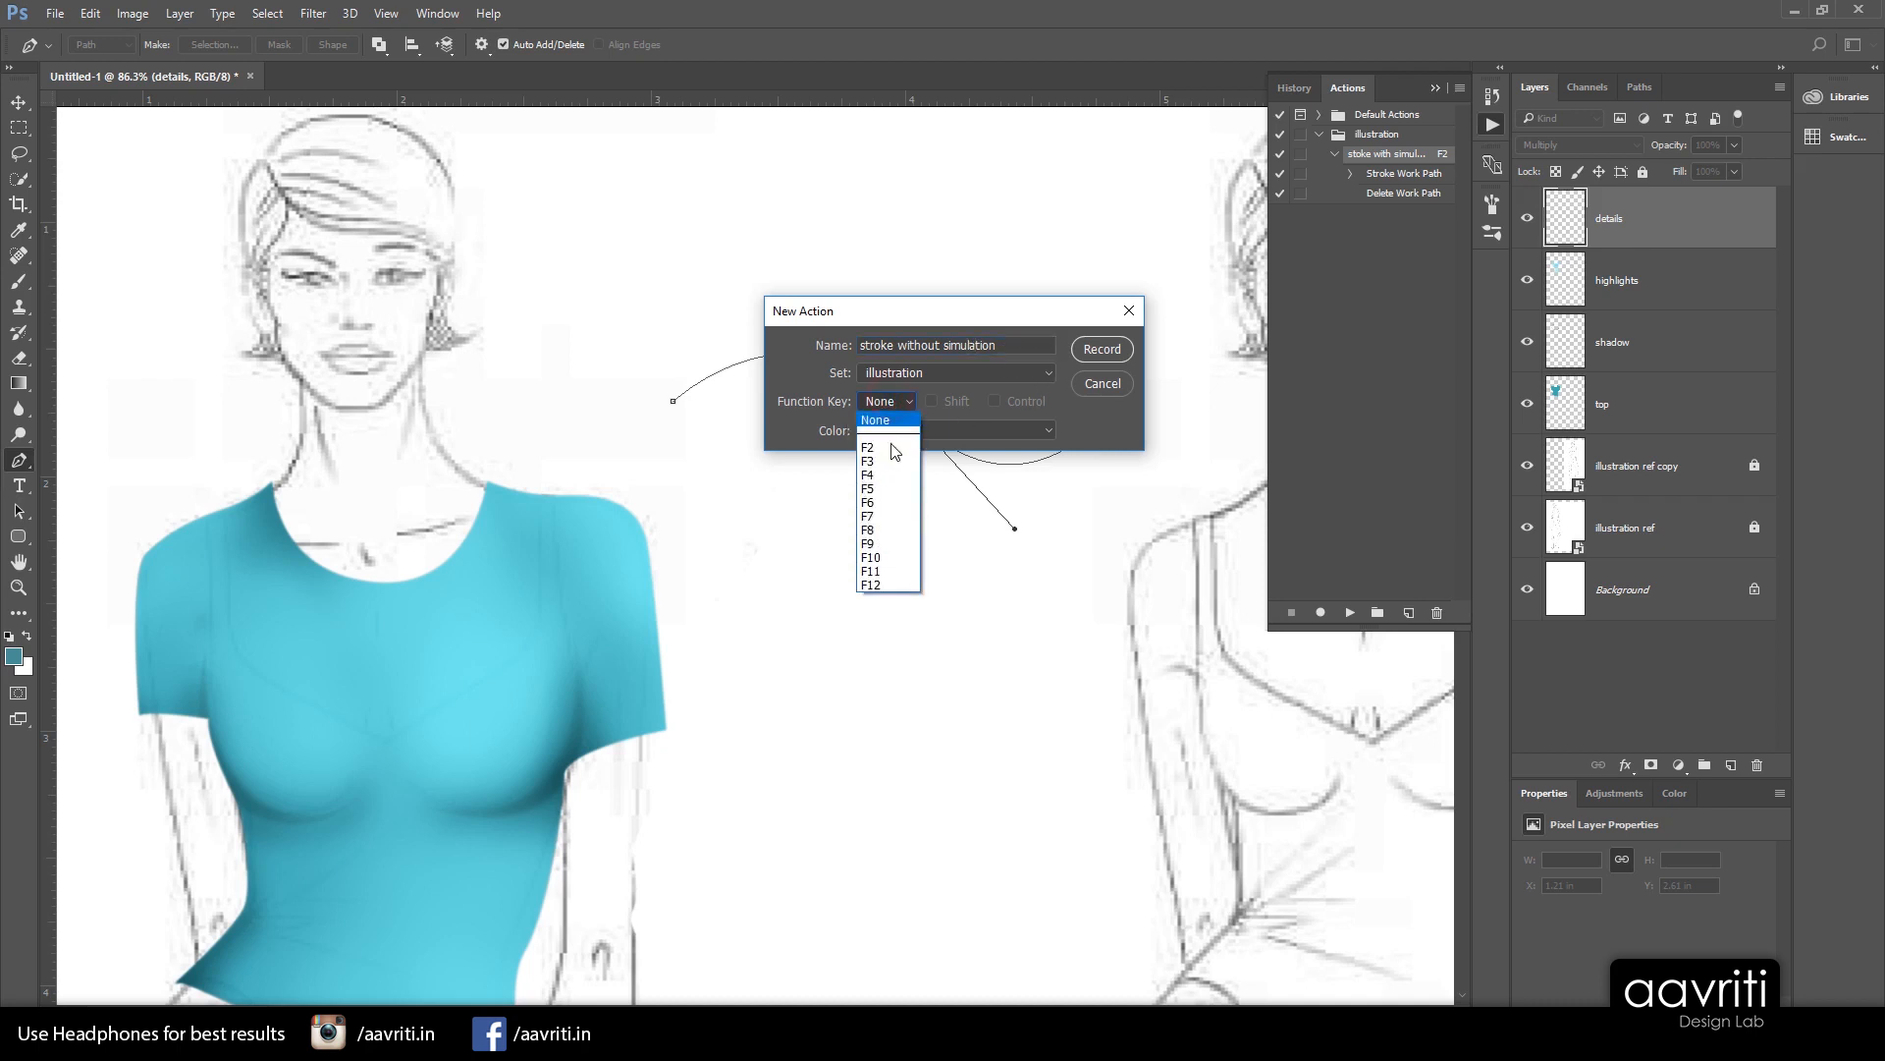
{"action": "left_click", "coordinate": [886, 461]}
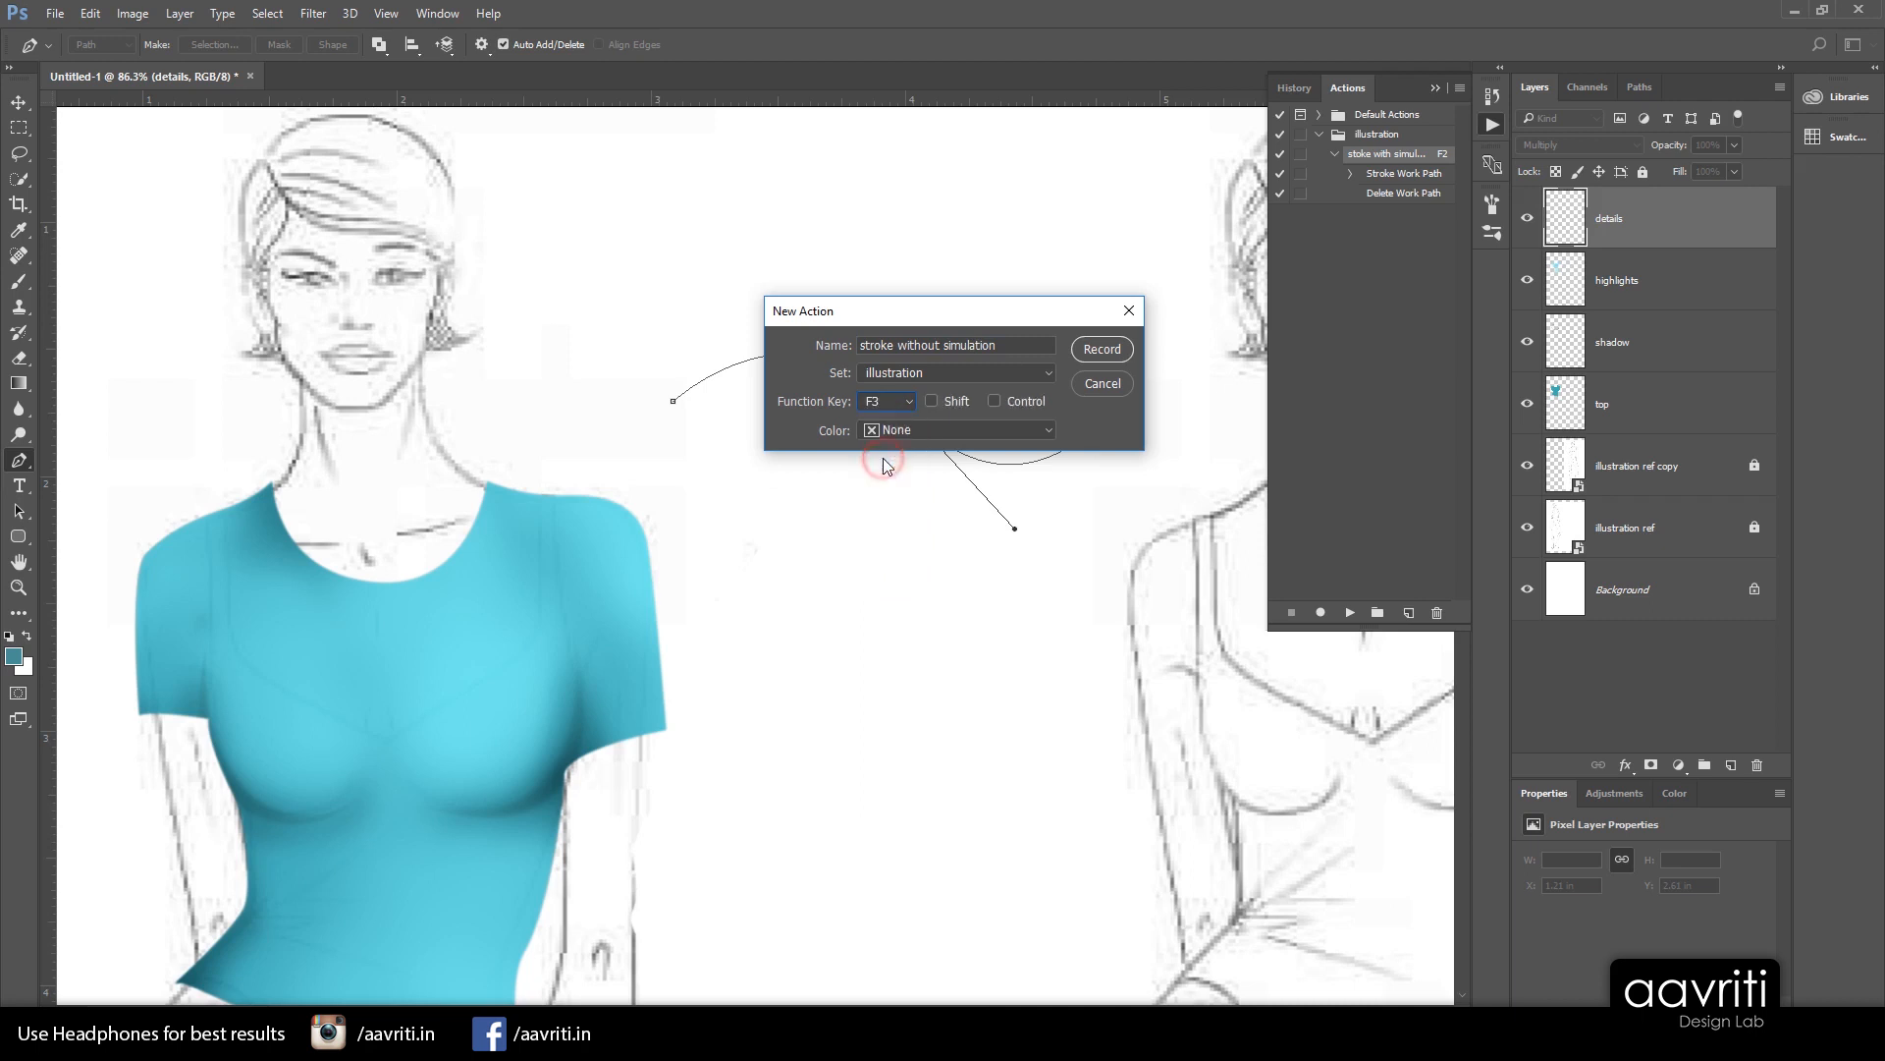
{"action": "left_click", "coordinate": [1092, 350]}
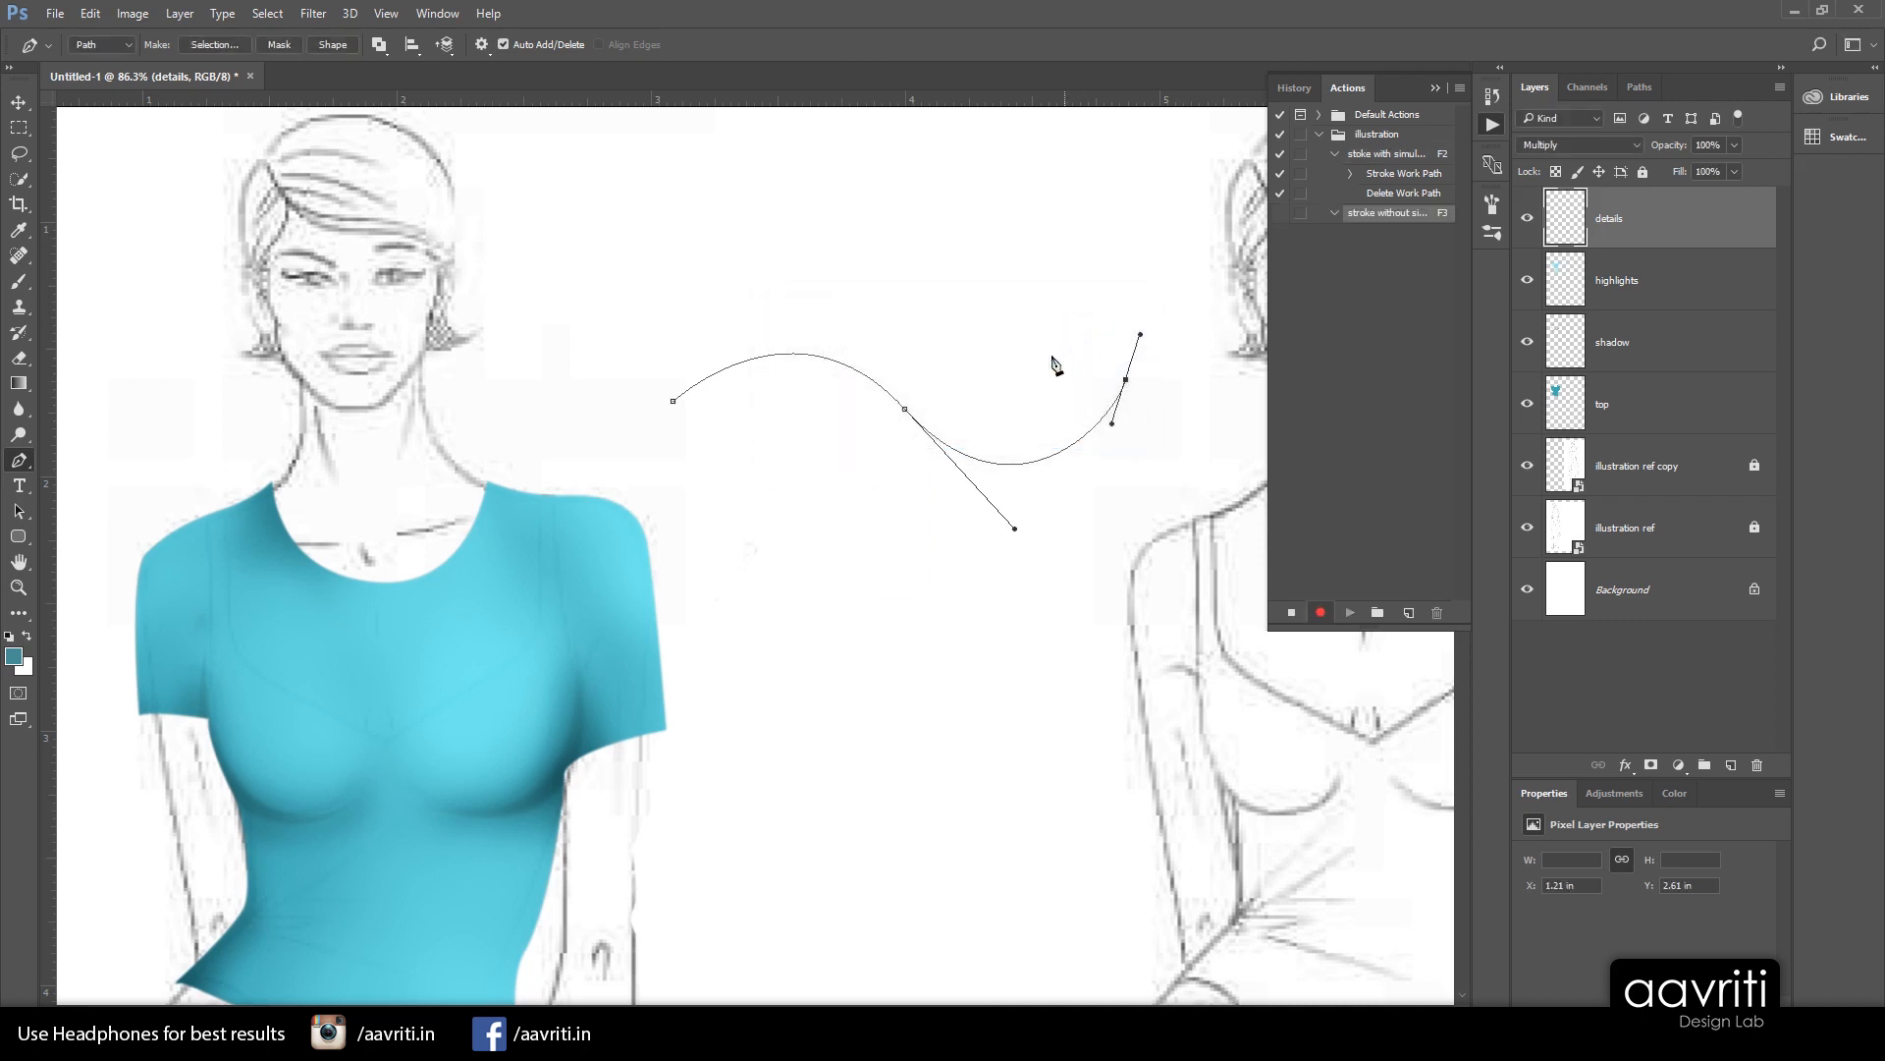
Record stroking the S-shaped path with the Brush and Simulate Pressure off, followed by deleting the path
{"action": "right_click", "coordinate": [856, 320]}
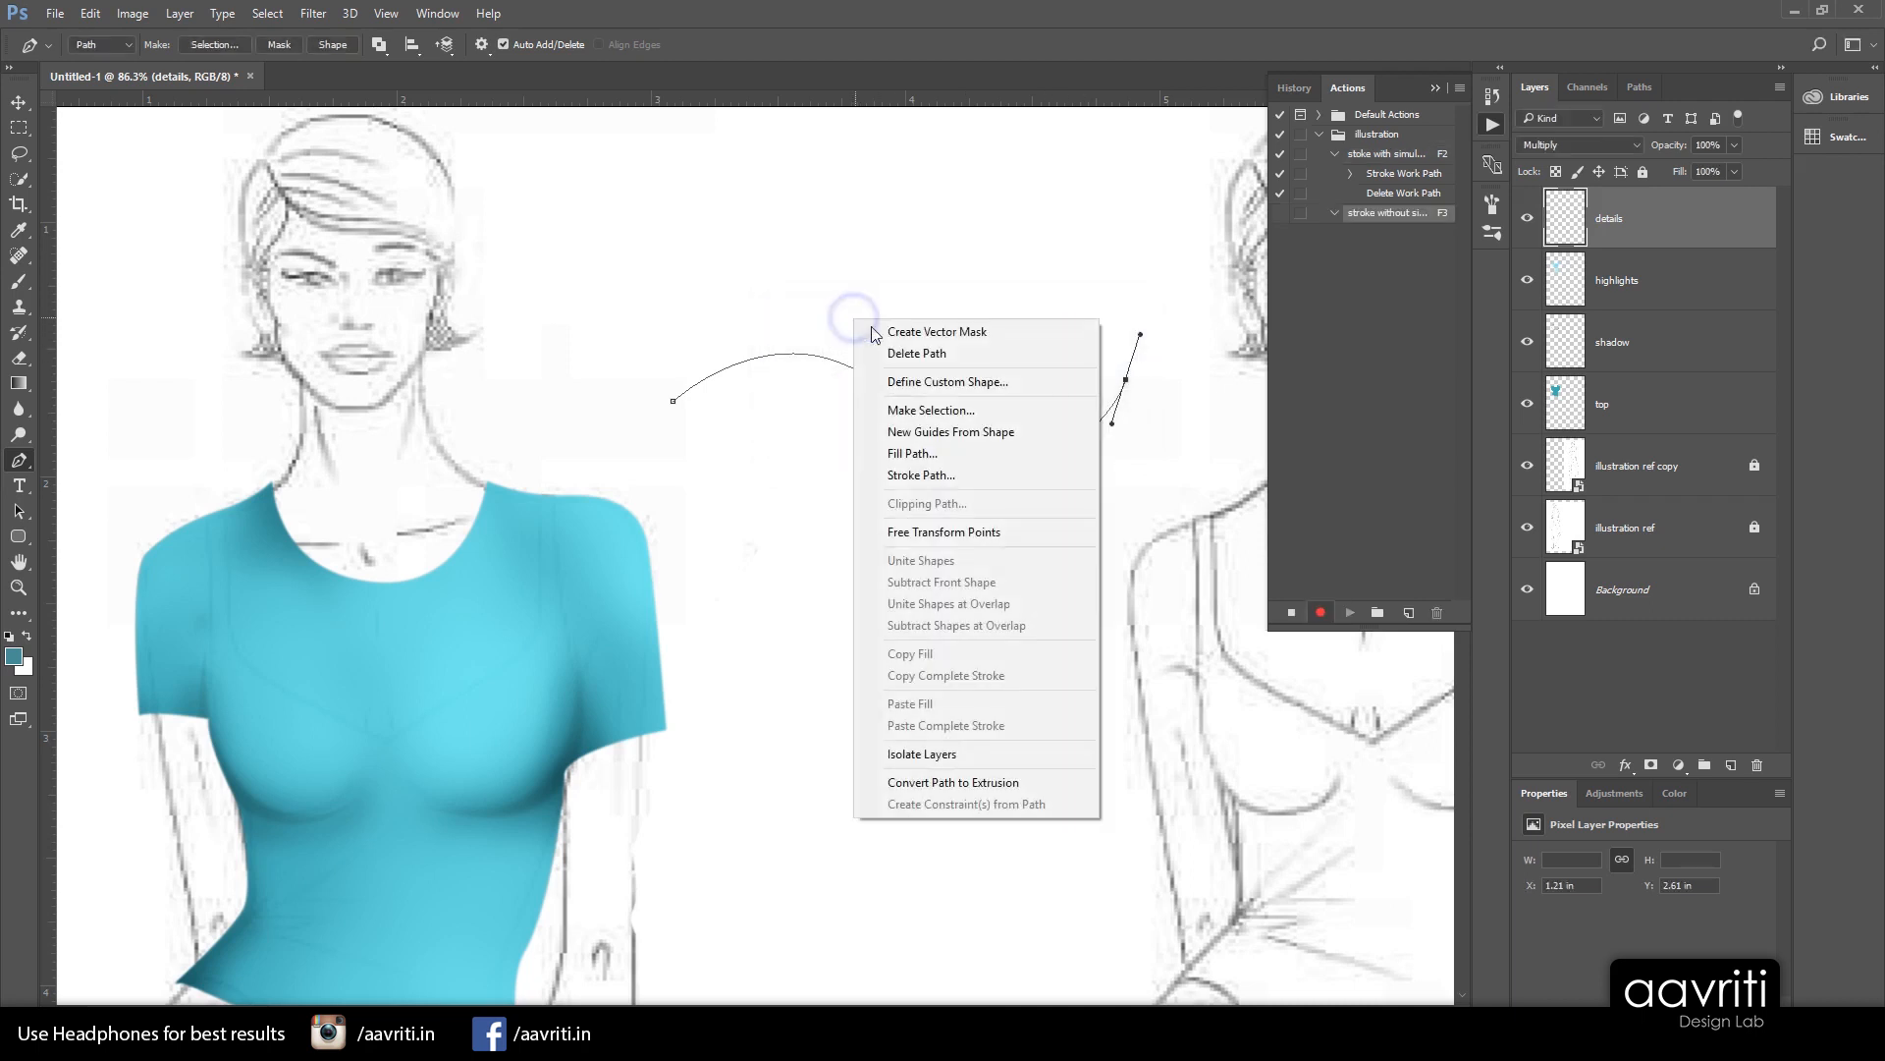
{"action": "left_click", "coordinate": [943, 476]}
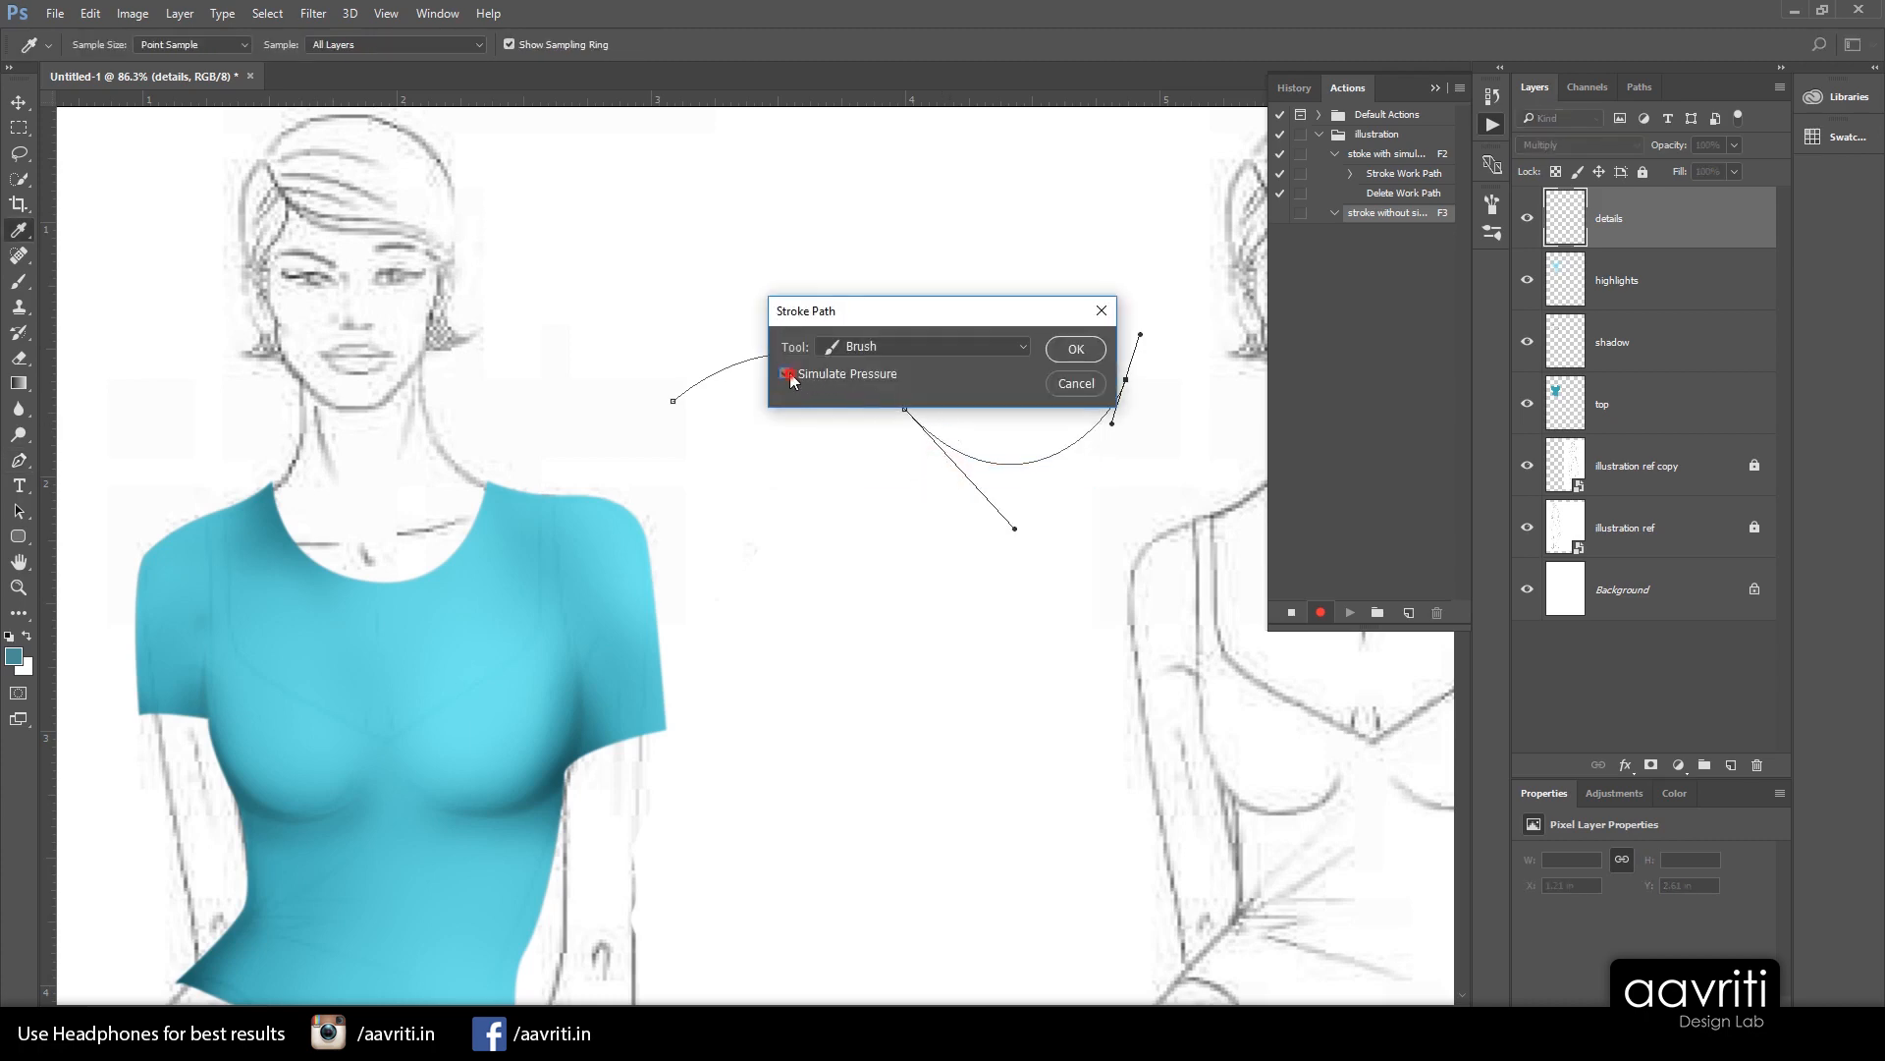
{"action": "left_click", "coordinate": [1061, 351]}
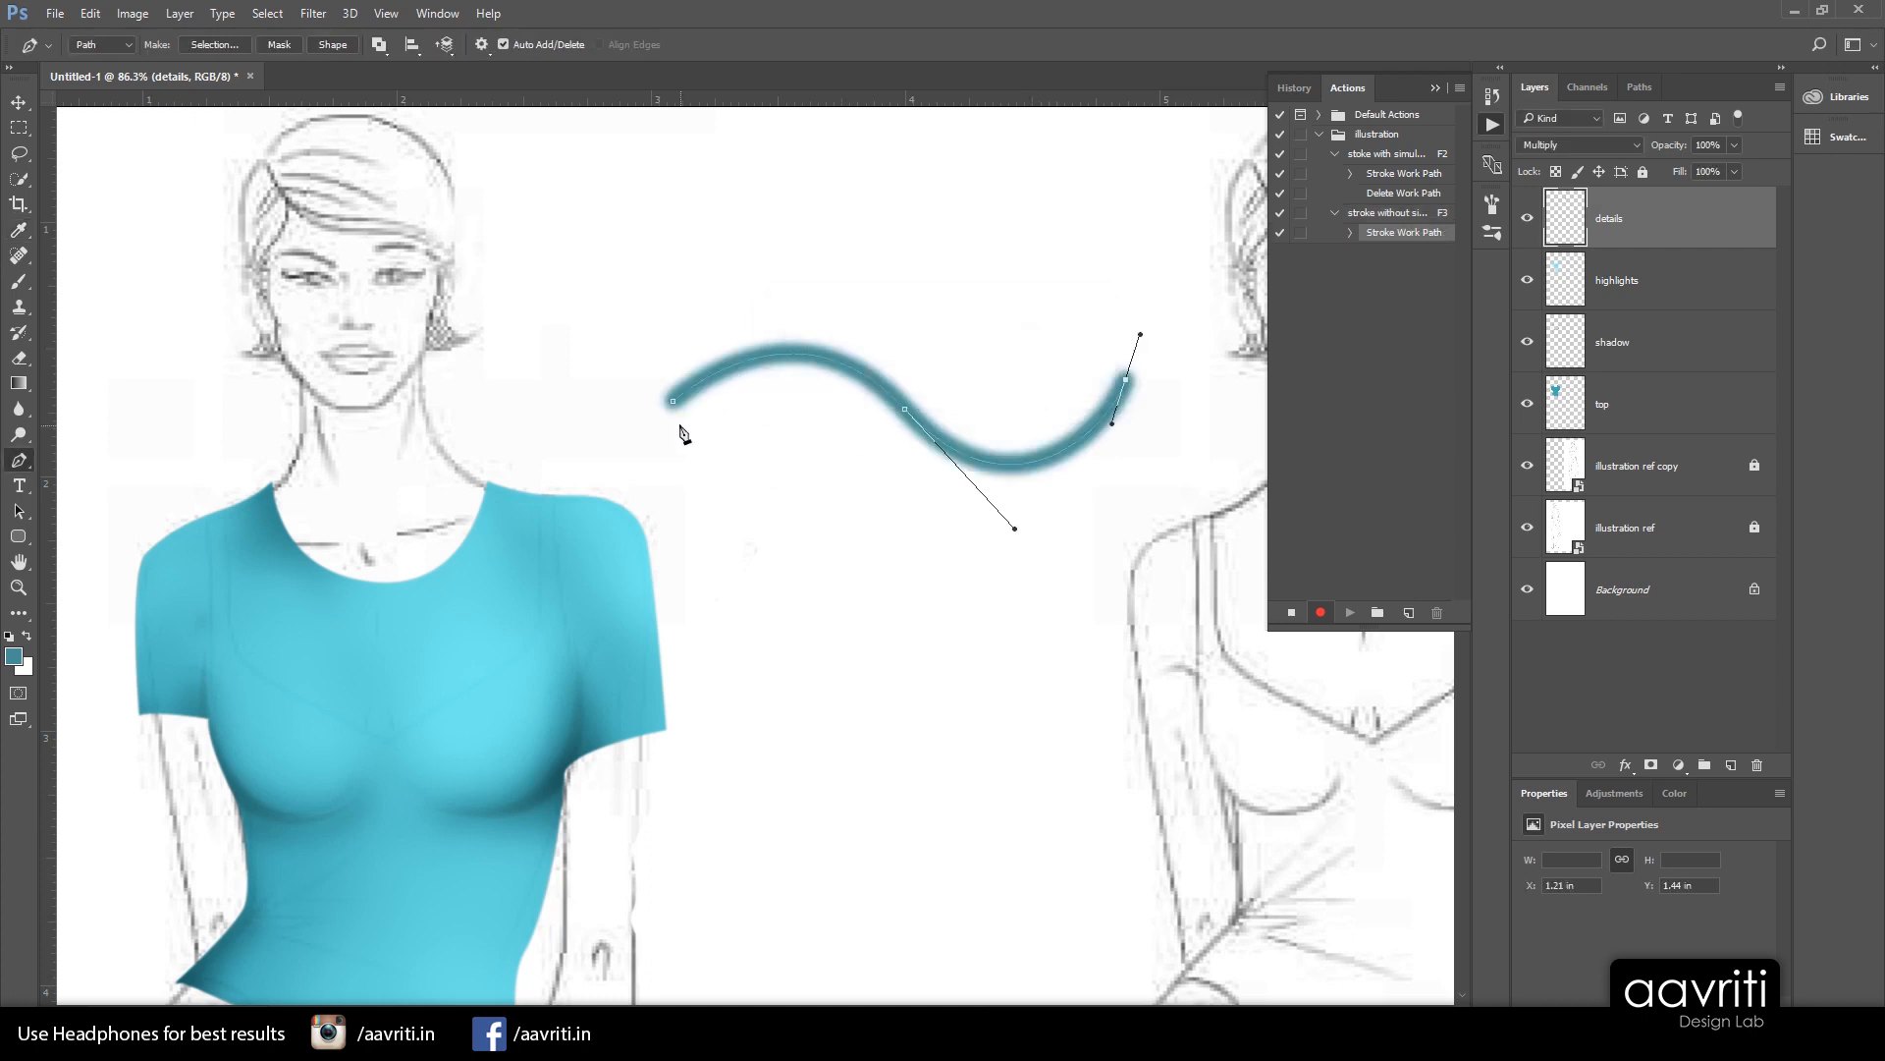
{"action": "right_click", "coordinate": [813, 316]}
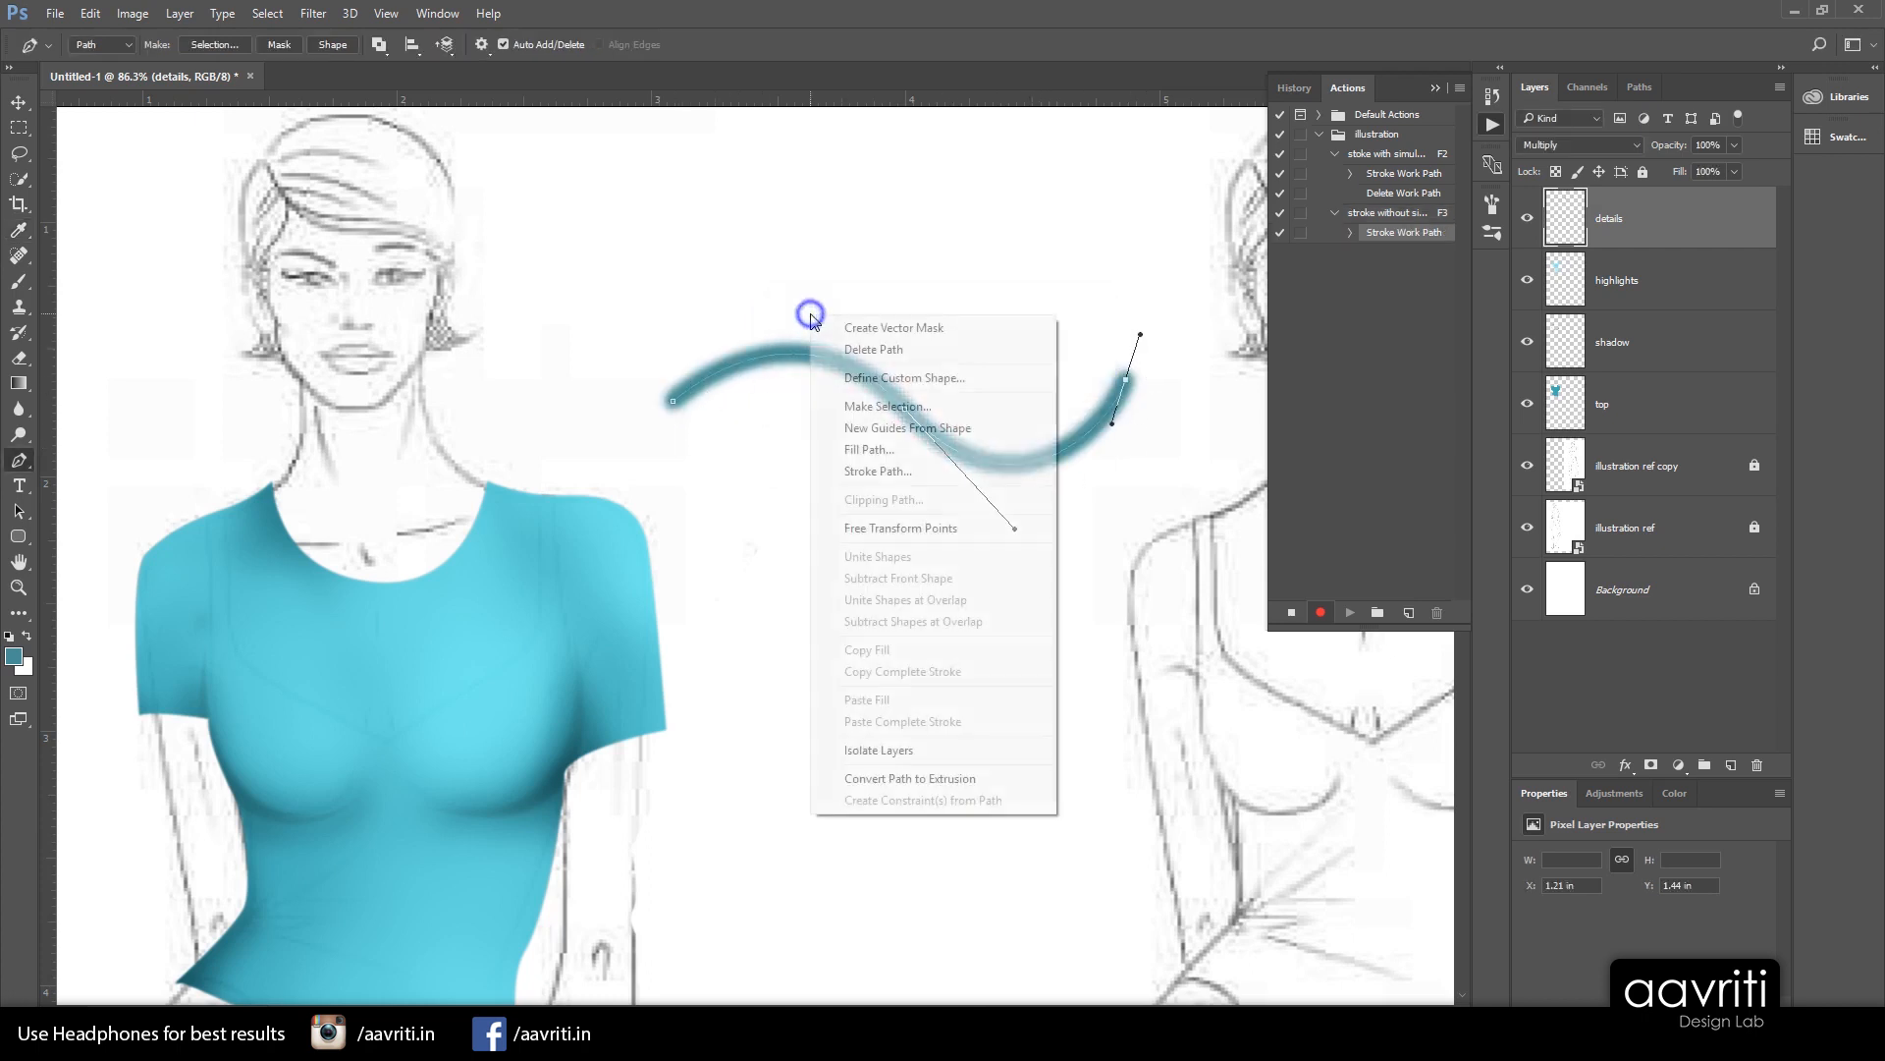
{"action": "left_click", "coordinate": [882, 349]}
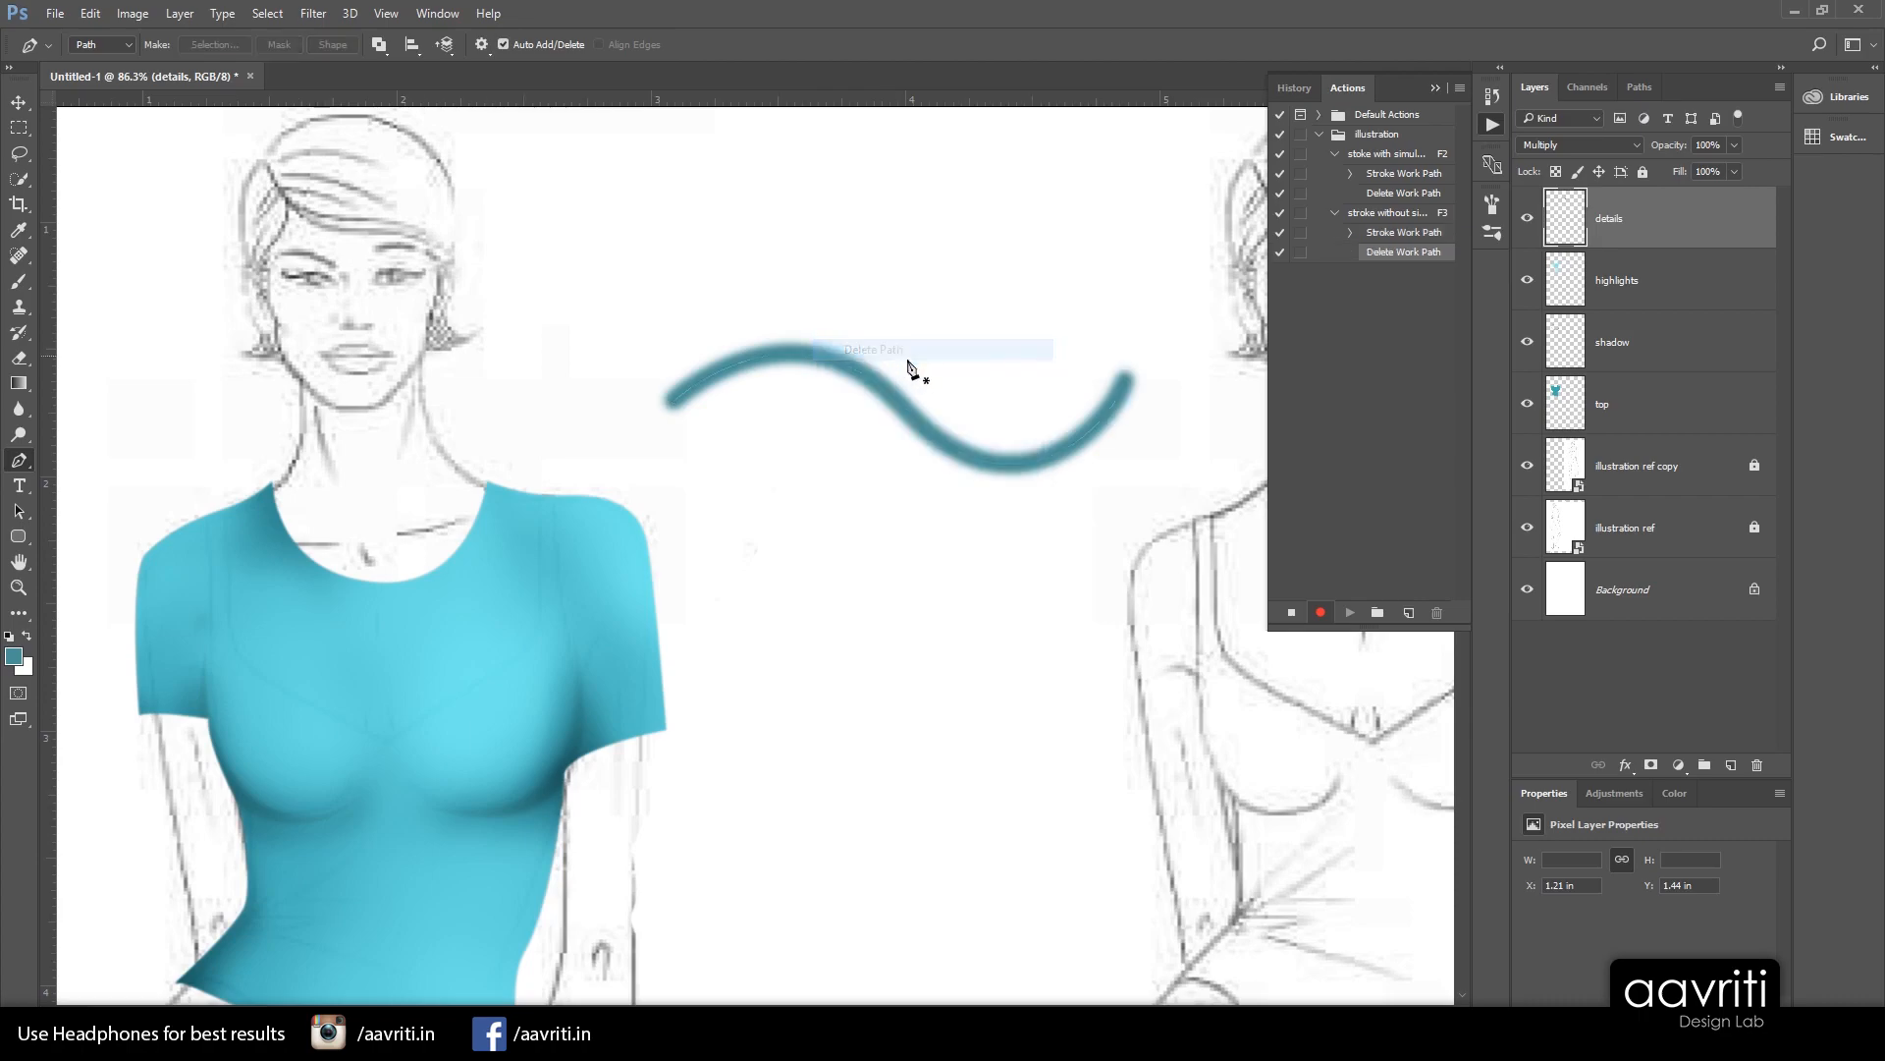